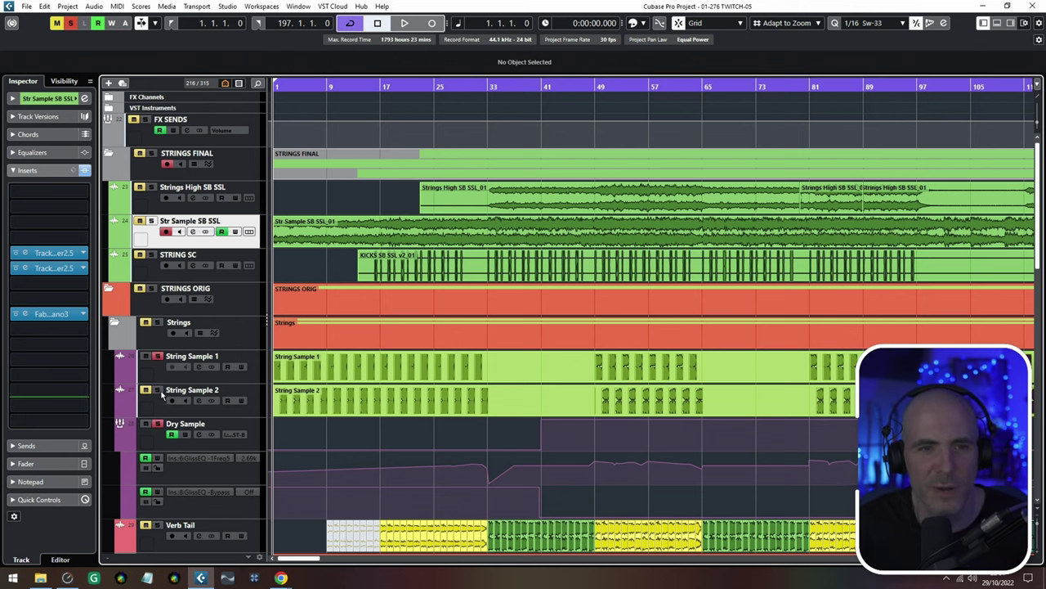
Play the soloed String Sample 1 and String Sample 2 tracks from bar 1 to hear their alternating chops
{"action": "key", "text": "space"}
{"action": "left_click_drag", "start_coordinate": [284, 86], "coordinate": [285, 409]}
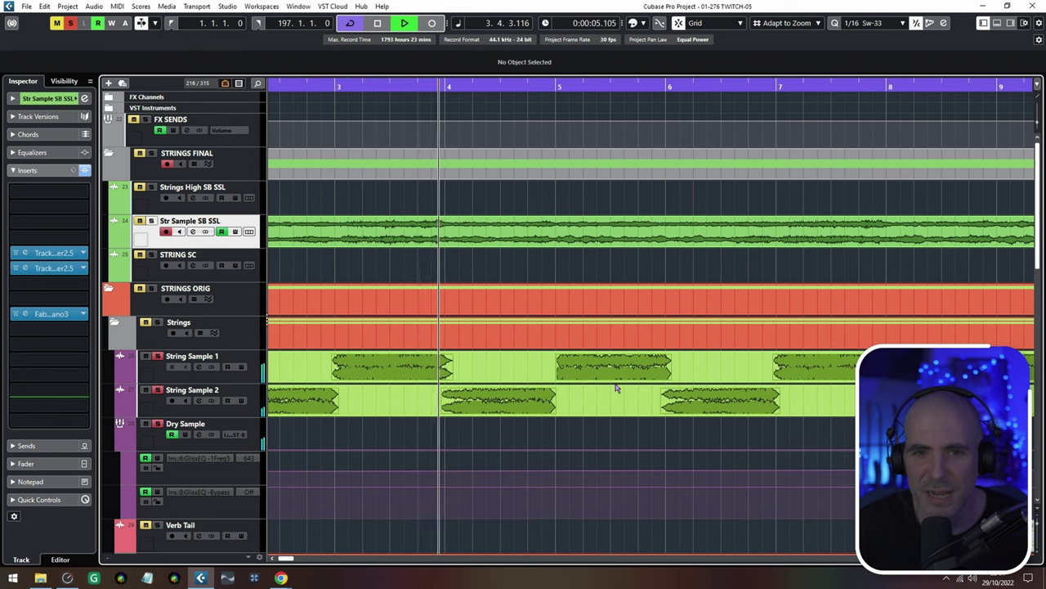
{"action": "key", "text": "g"}
{"action": "key", "text": "g"}
{"action": "key", "text": "g"}
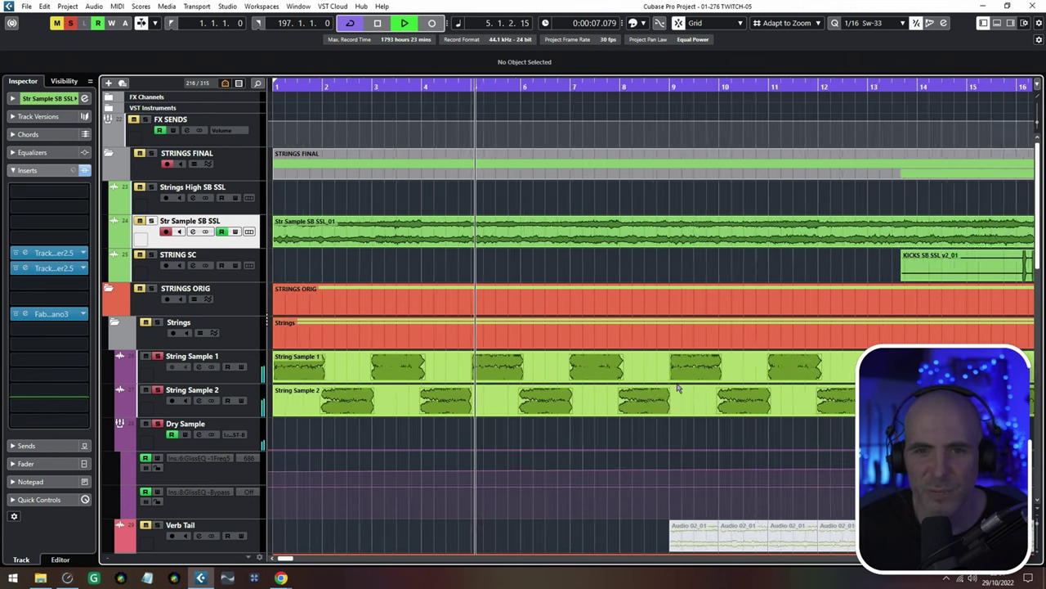
Show the insert effects of the Dry Sample group track and open the GlaceVerb plug-in
{"action": "left_click", "coordinate": [307, 436]}
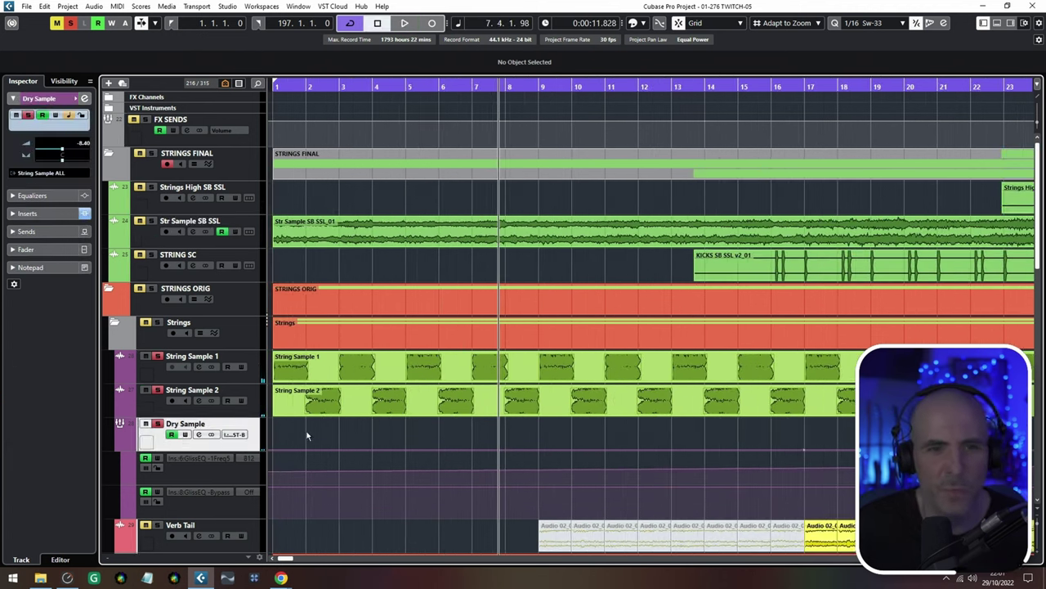
{"action": "left_click", "coordinate": [33, 213]}
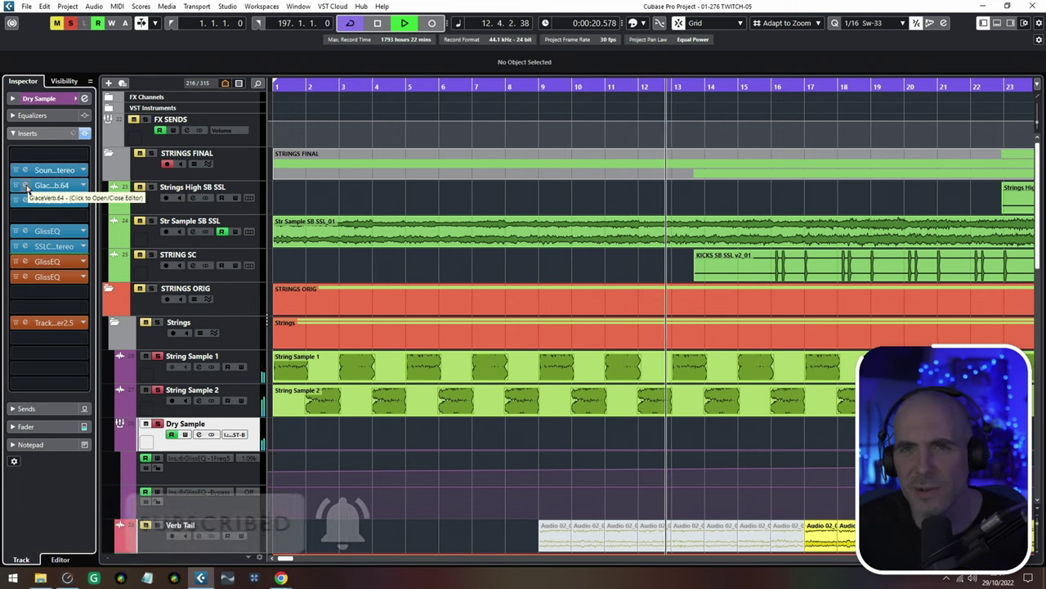
{"action": "left_click", "coordinate": [27, 187]}
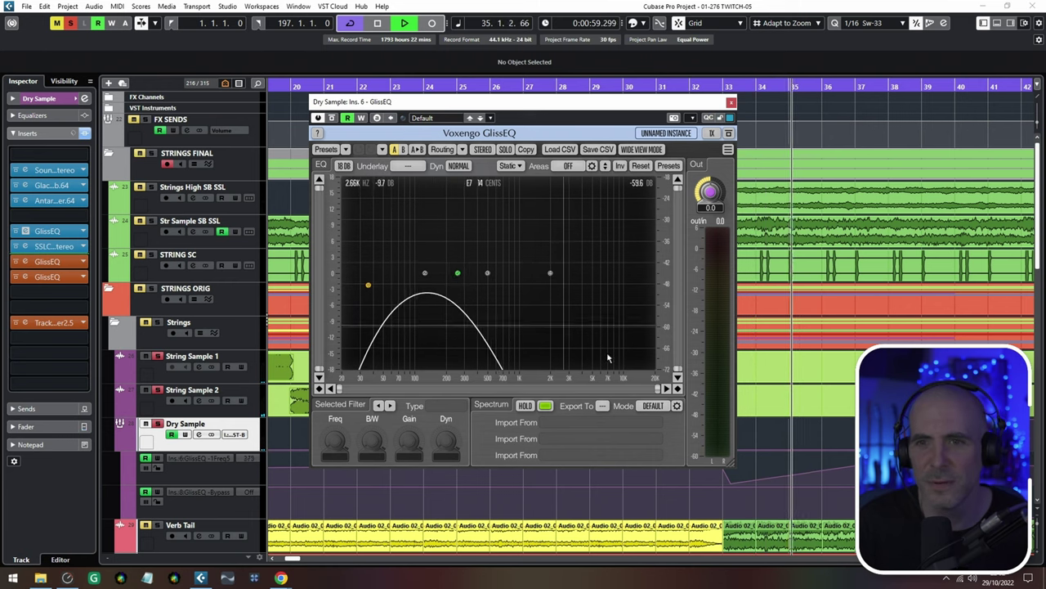
Play from the start while sweeping the insert 6 GlissEQ low-pass filter up to 20 kHz and back to about 1 kHz
{"action": "scroll", "coordinate": [789, 350], "scroll_direction": "down", "scroll_amount": 3}
{"action": "left_click", "coordinate": [291, 88]}
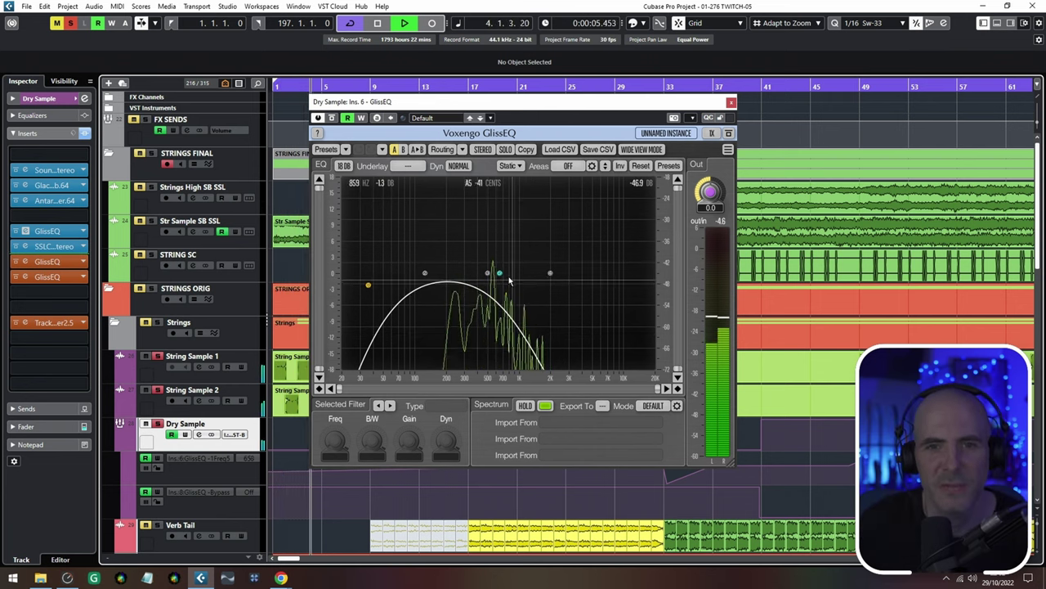
{"action": "left_click_drag", "start_coordinate": [499, 273], "coordinate": [654, 267]}
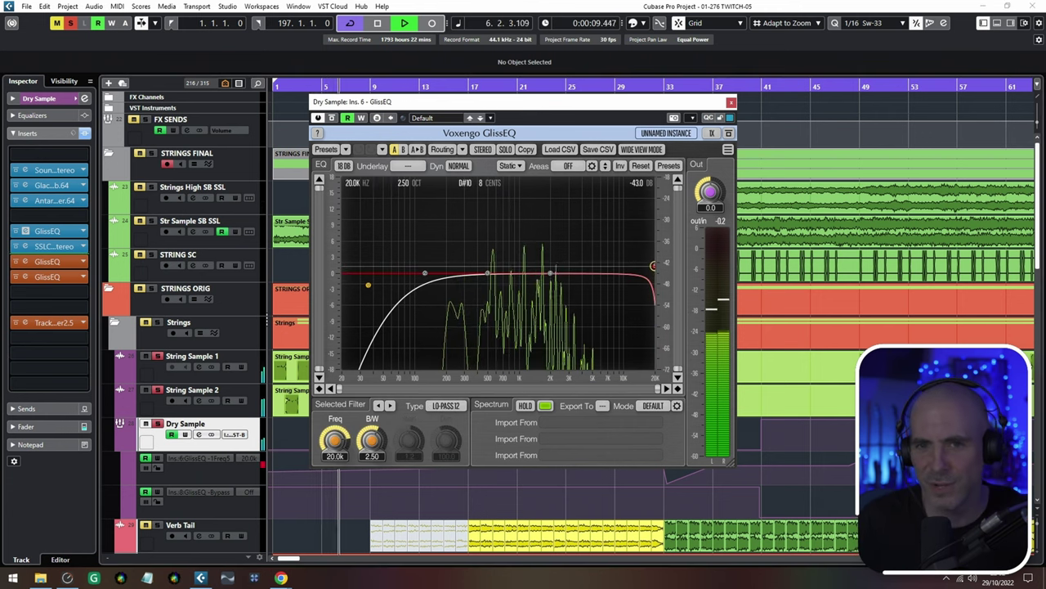
{"action": "left_click_drag", "start_coordinate": [652, 266], "coordinate": [510, 267]}
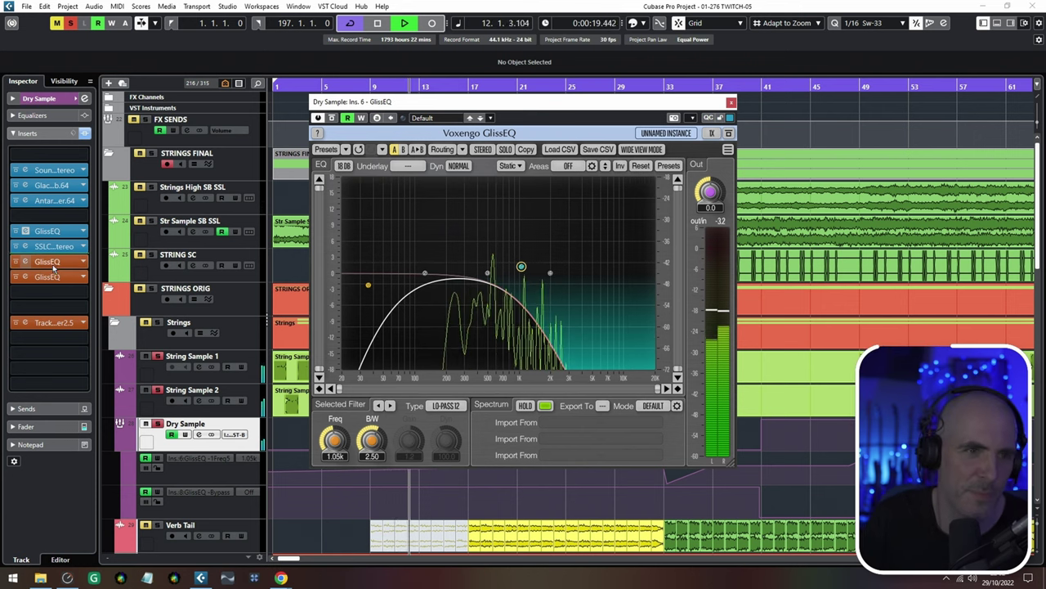
Open the Dry Sample track's SSLComp compressor and the GlissEQ plug-ins on inserts 8 and 9 to review their settings
{"action": "left_click", "coordinate": [26, 246]}
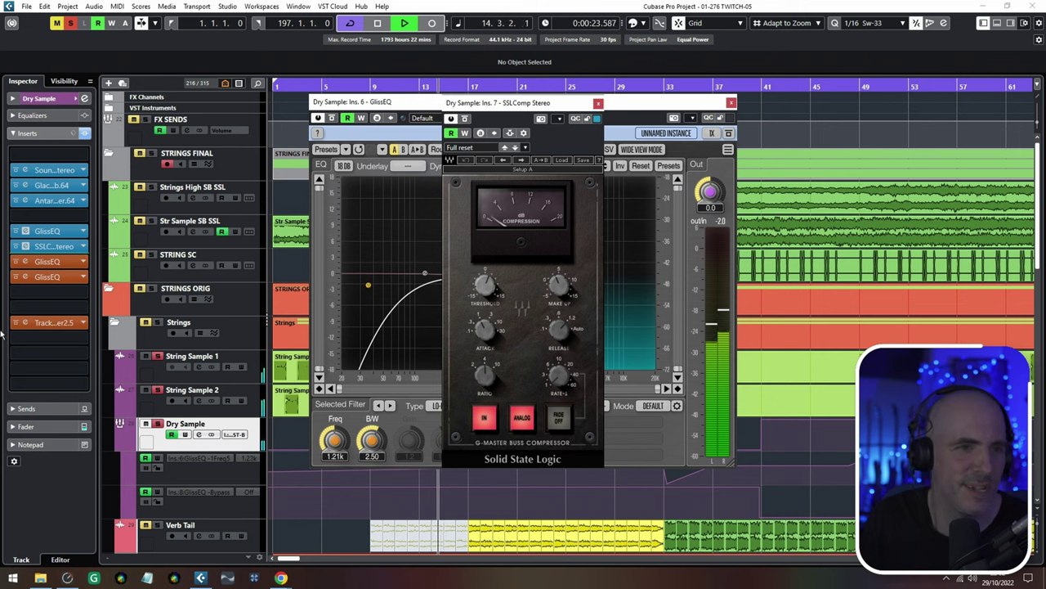
{"action": "left_click", "coordinate": [27, 278]}
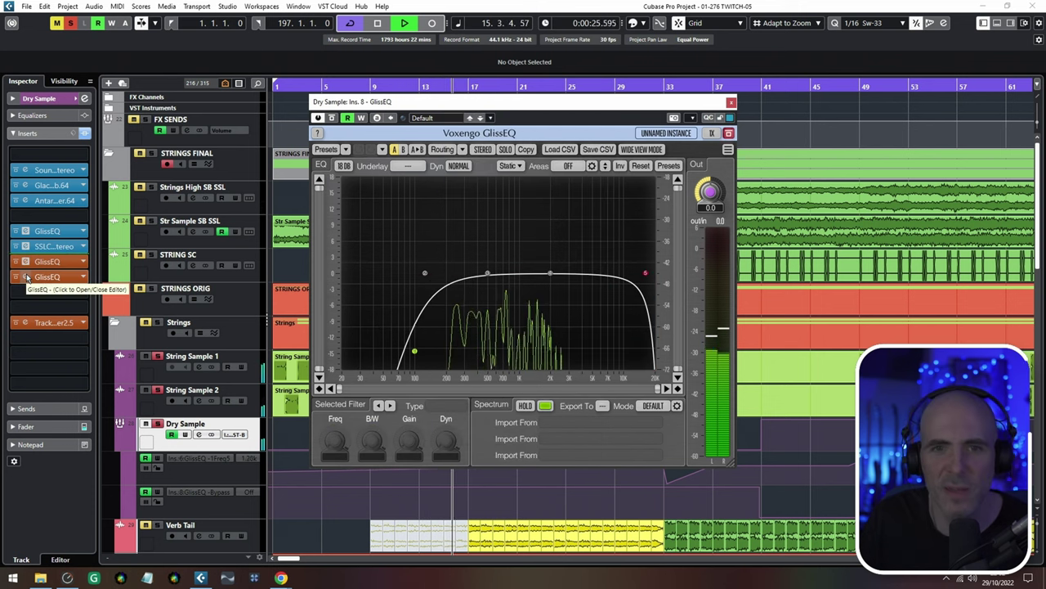
{"action": "left_click", "coordinate": [28, 277]}
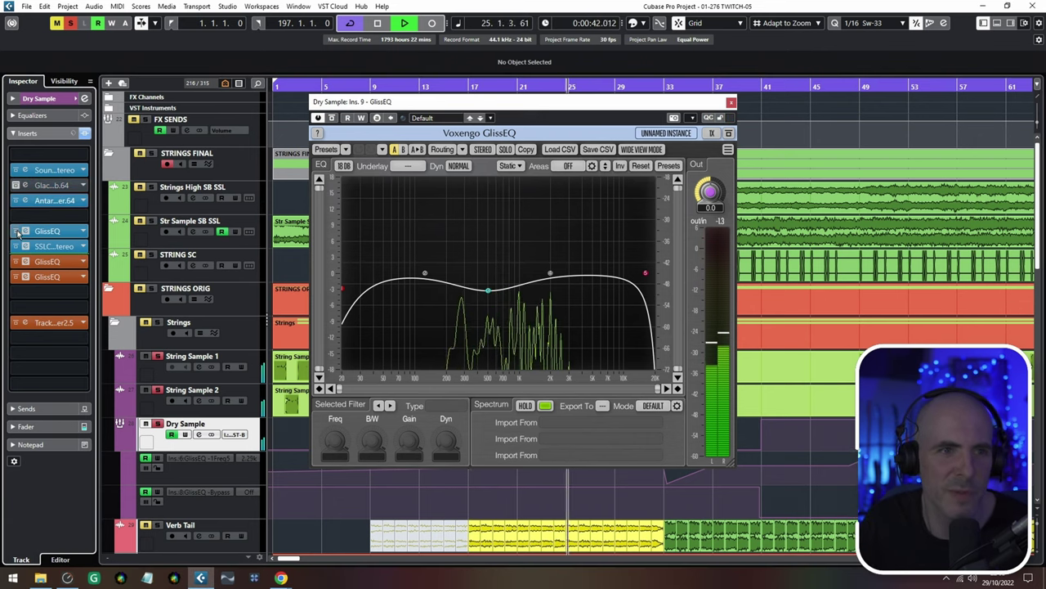
Bypass the Dry Sample track's inserts and re-enable them in turn, starting with GlaceVerb, to compare the sound
{"action": "left_click", "coordinate": [15, 322]}
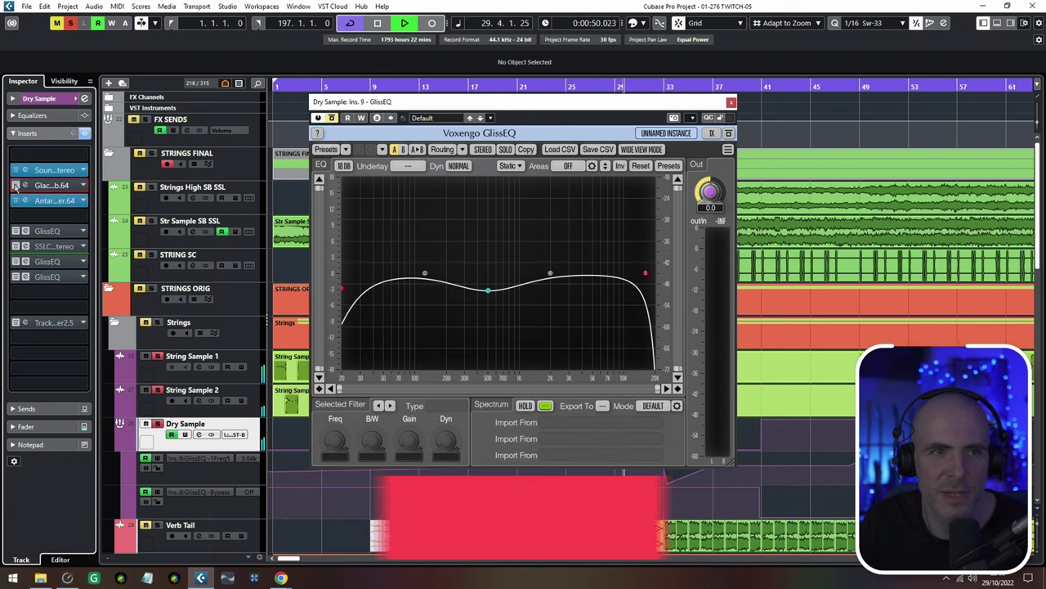
{"action": "left_click", "coordinate": [14, 187]}
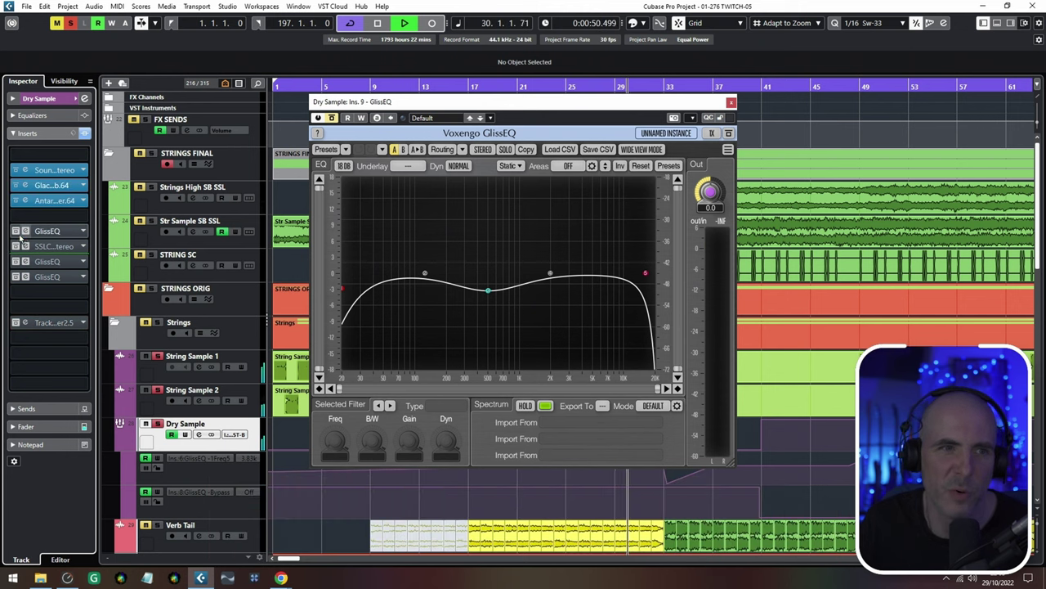
{"action": "left_click", "coordinate": [15, 277]}
{"action": "left_click", "coordinate": [15, 323]}
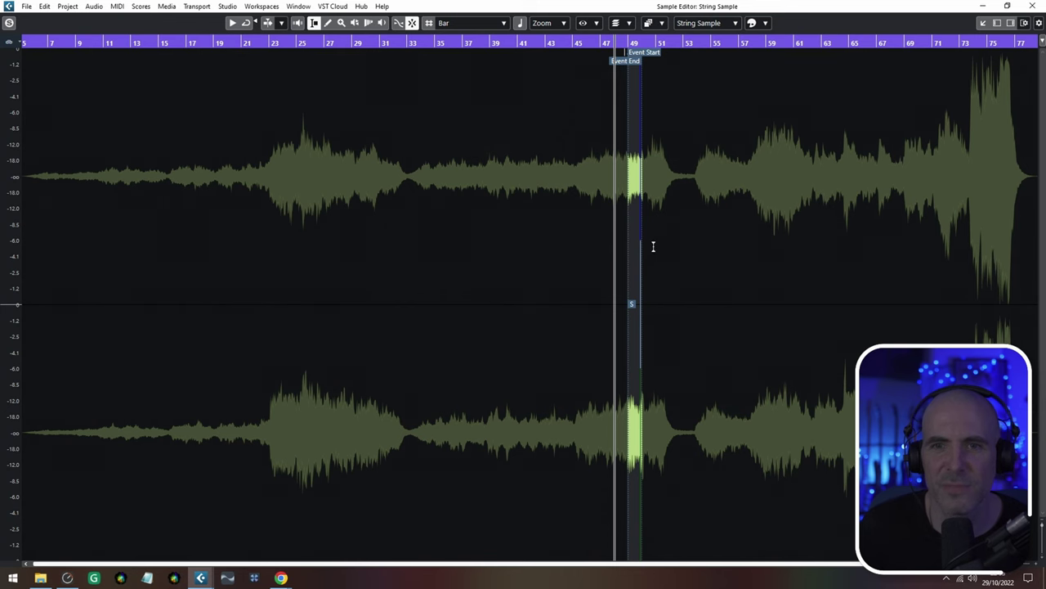
Open the String Sample (2) event at bar 51 in the Sample Editor to view its source region, and return to the part
{"action": "scroll", "coordinate": [653, 246], "scroll_direction": "up", "scroll_amount": 5}
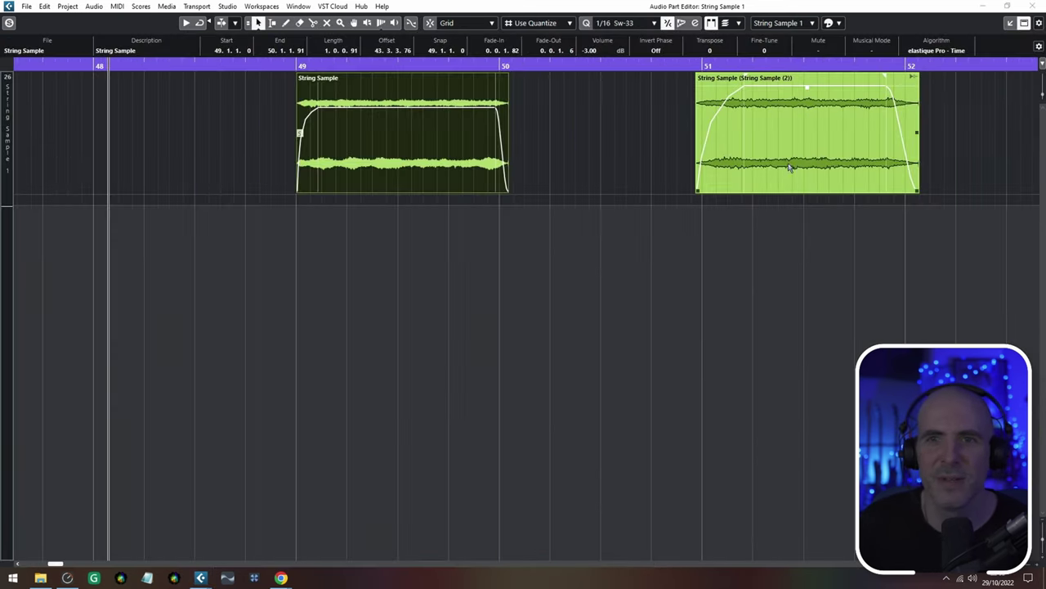
{"action": "double_click", "coordinate": [791, 167]}
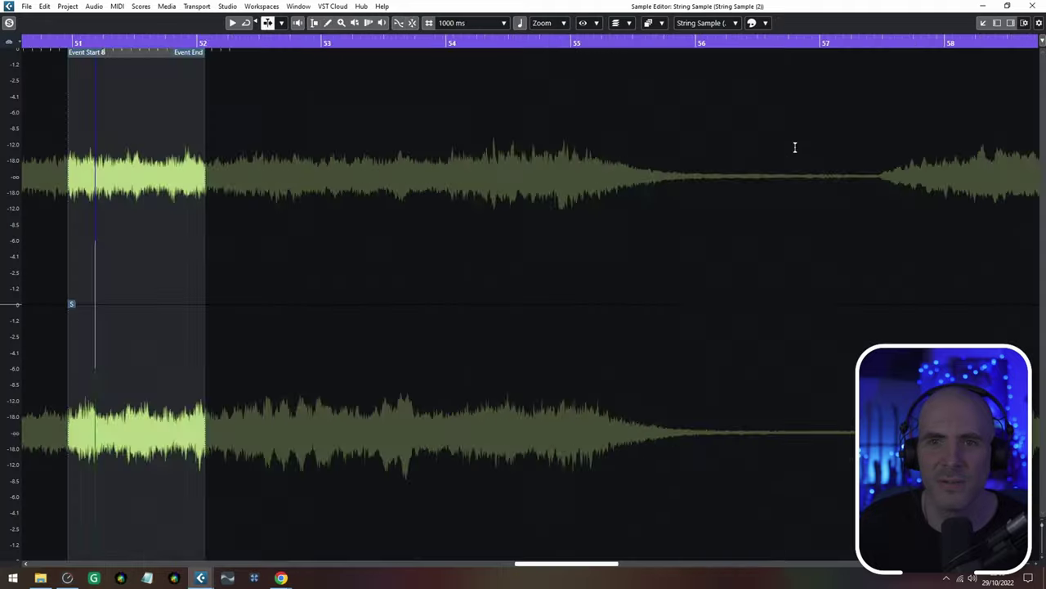
{"action": "key", "text": "Return"}
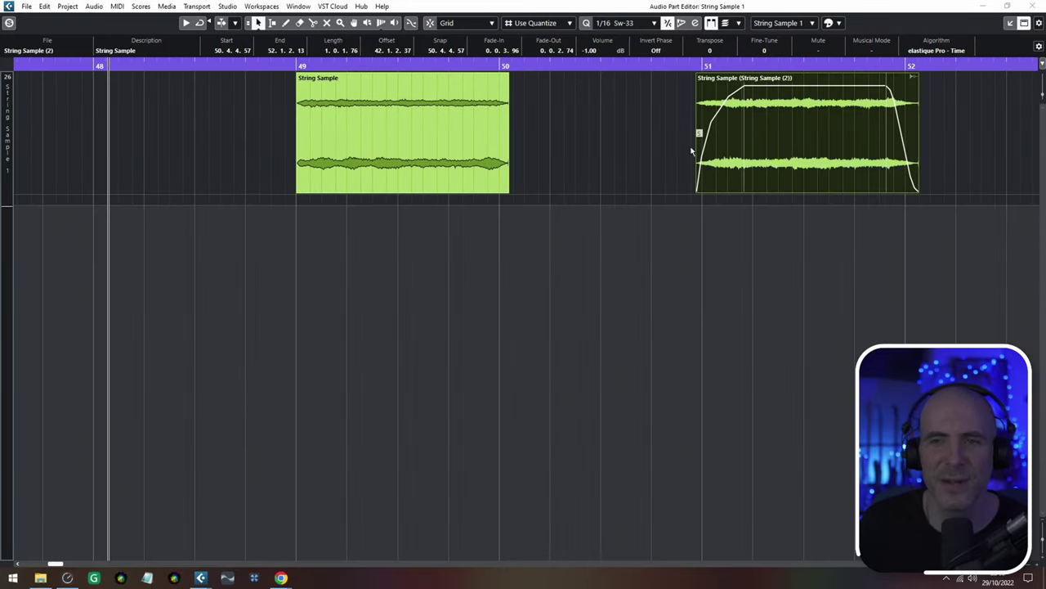
Examine the fade-in and fade-out of the String Sample event at bar 49 and close the Audio Part Editor
{"action": "left_click", "coordinate": [347, 188]}
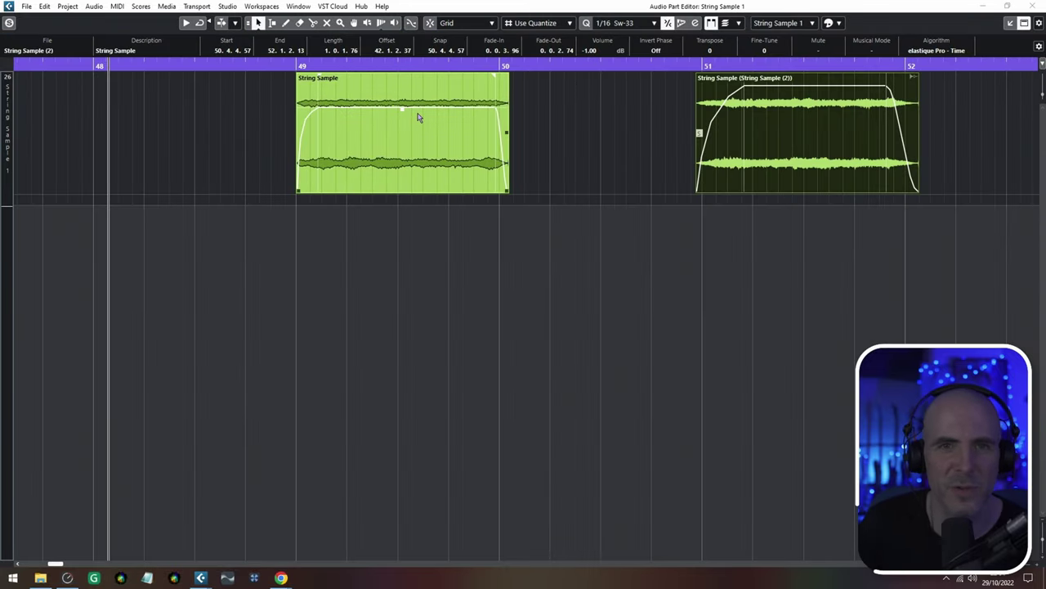
{"action": "scroll", "coordinate": [311, 116], "scroll_direction": "up", "scroll_amount": 5}
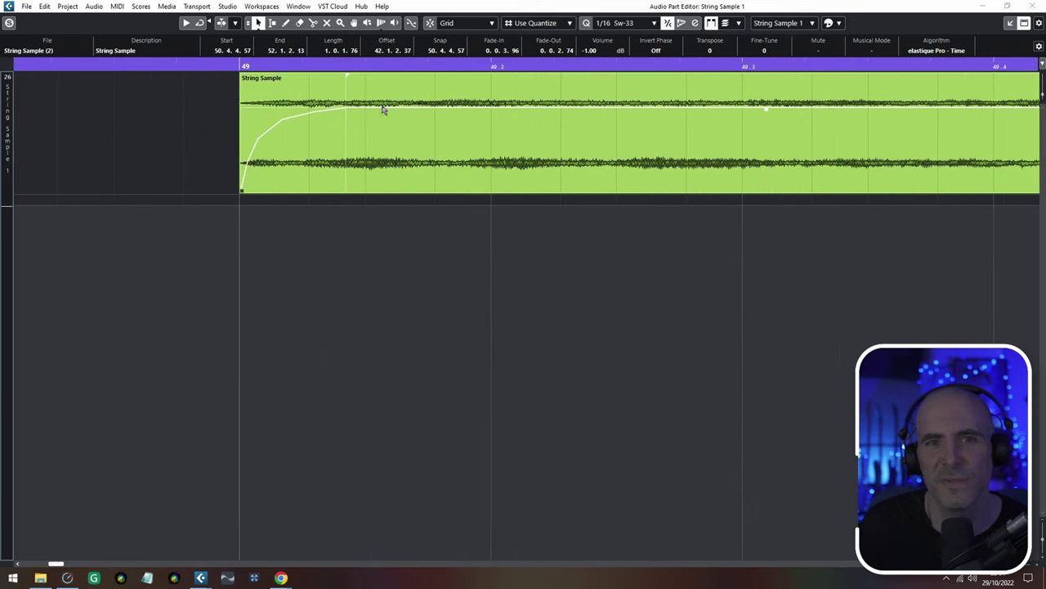
{"action": "left_click_drag", "start_coordinate": [845, 279], "coordinate": [427, 345]}
{"action": "scroll", "coordinate": [739, 278], "scroll_direction": "down", "scroll_amount": 4}
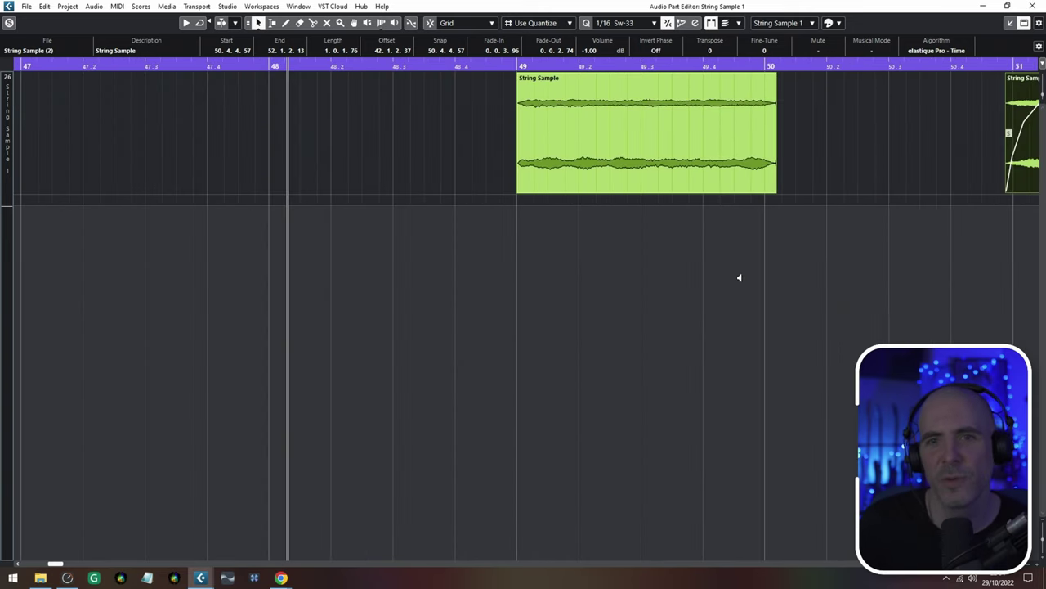
{"action": "key", "text": "Return"}
Open the String Sample 1 and String Sample 2 parts together and inspect where their events overlap at bar 50
{"action": "left_click", "coordinate": [563, 287], "text": "shift"}
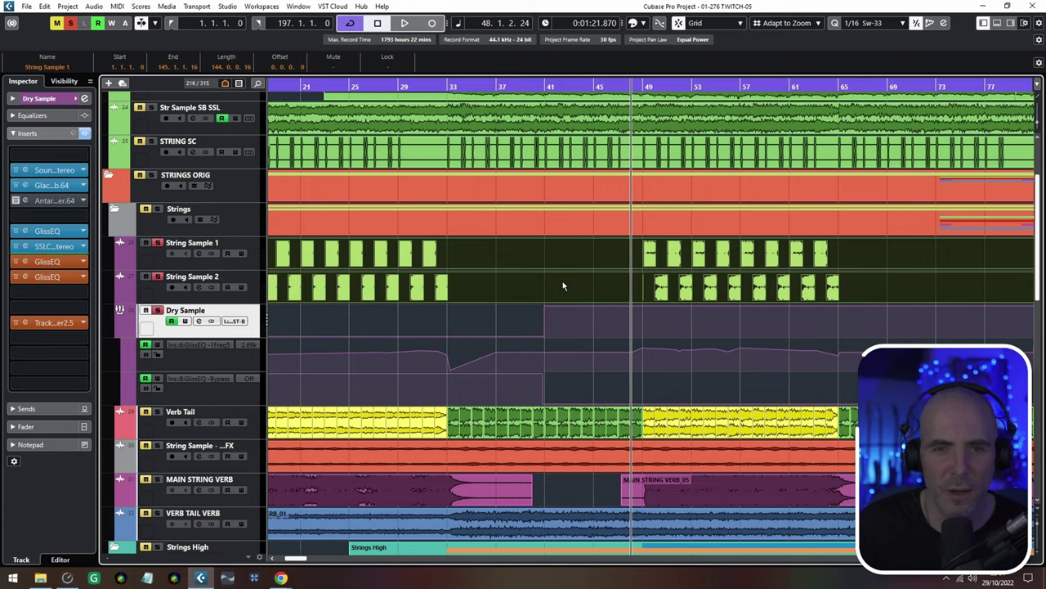
{"action": "double_click", "coordinate": [562, 286]}
{"action": "left_click_drag", "start_coordinate": [587, 262], "coordinate": [332, 270]}
{"action": "left_click_drag", "start_coordinate": [672, 278], "coordinate": [270, 270]}
{"action": "scroll", "coordinate": [311, 164], "scroll_direction": "up", "scroll_amount": 4}
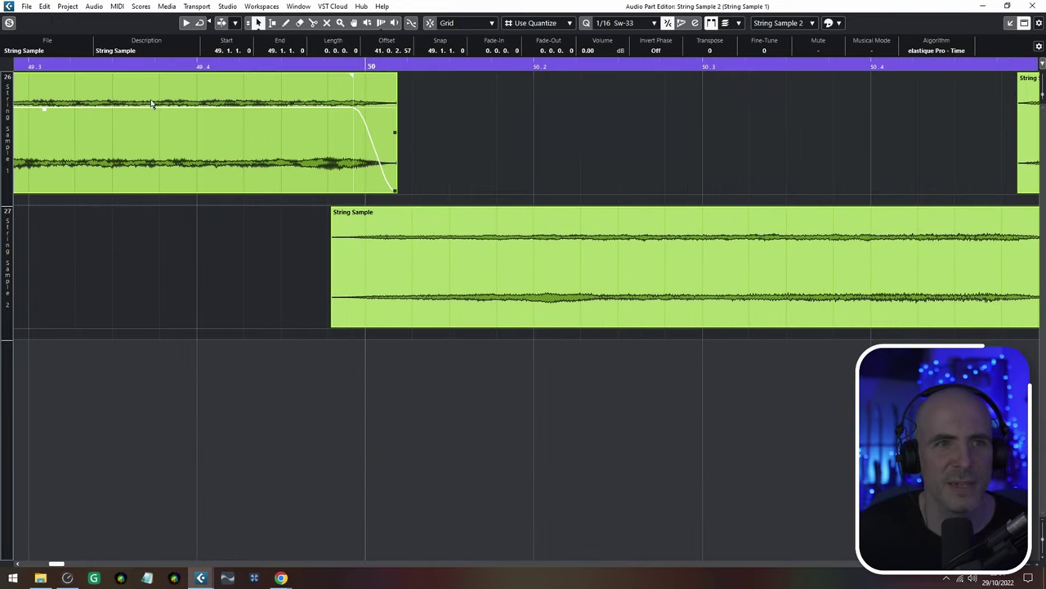
Play the overlapping string events from just before bar 50 and close the Audio Part Editor
{"action": "left_click", "coordinate": [87, 66]}
{"action": "key", "text": "space"}
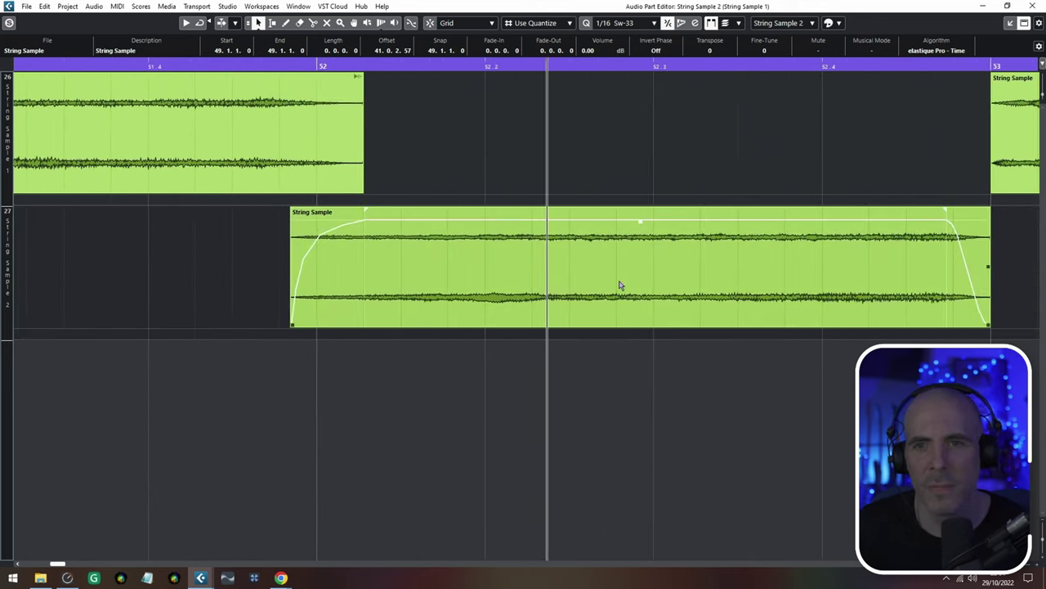
{"action": "key", "text": "Return"}
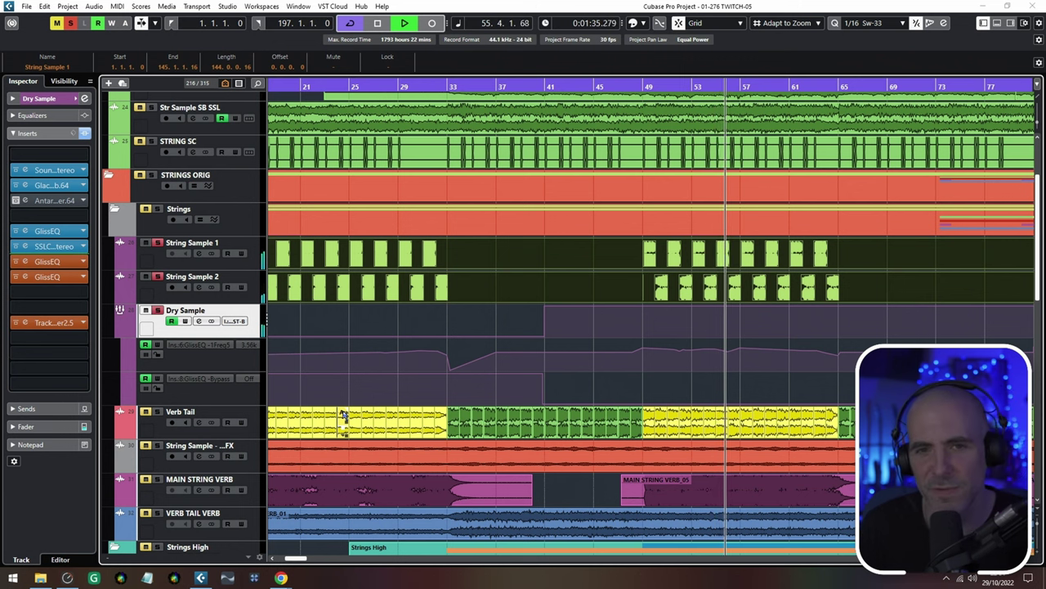
Solo the Verb Tail and String Sample FX tracks and bring the whole arrangement into view
{"action": "left_click", "coordinate": [158, 413]}
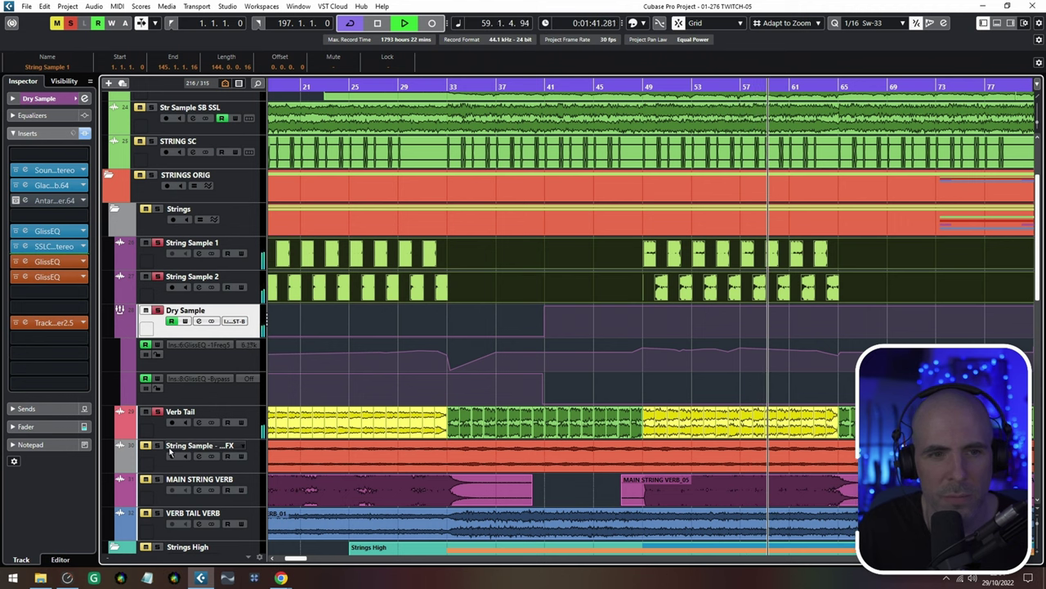
{"action": "left_click", "coordinate": [883, 342]}
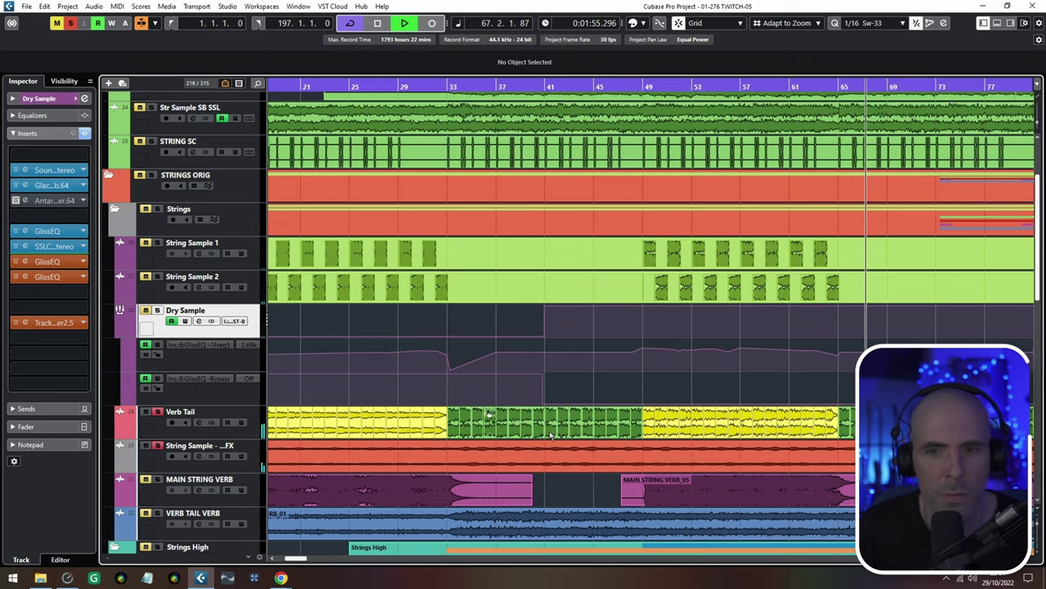
{"action": "scroll", "coordinate": [551, 435], "scroll_direction": "right", "scroll_amount": 2}
{"action": "scroll", "coordinate": [551, 435], "scroll_direction": "down", "scroll_amount": 1}
{"action": "key", "text": "g"}
{"action": "key", "text": "g"}
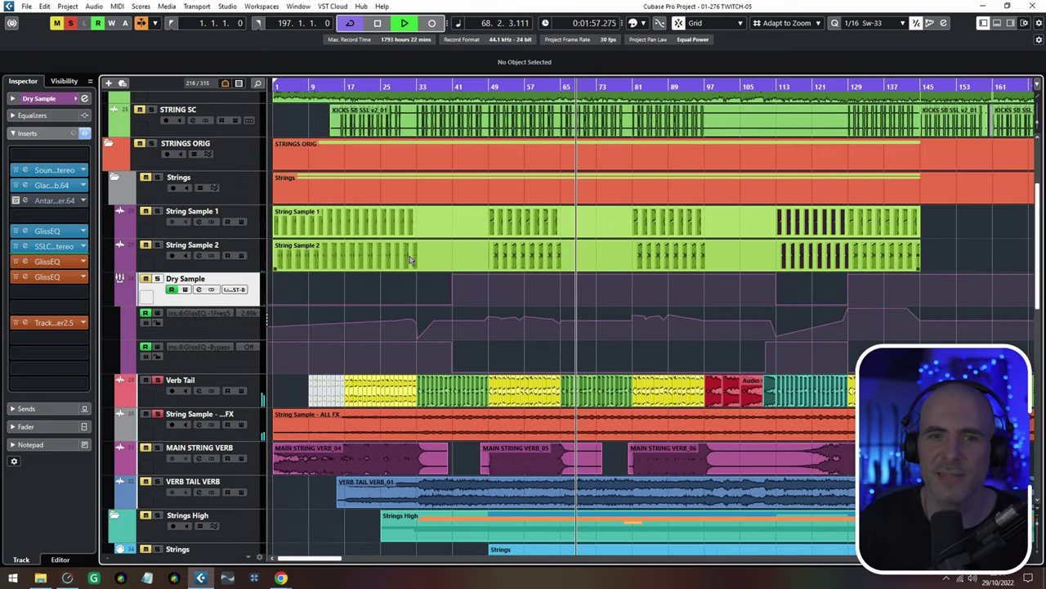
Play the soloed string tracks from bar 25 and add the processed beats to the solo
{"action": "left_click", "coordinate": [384, 93]}
{"action": "key", "text": "space"}
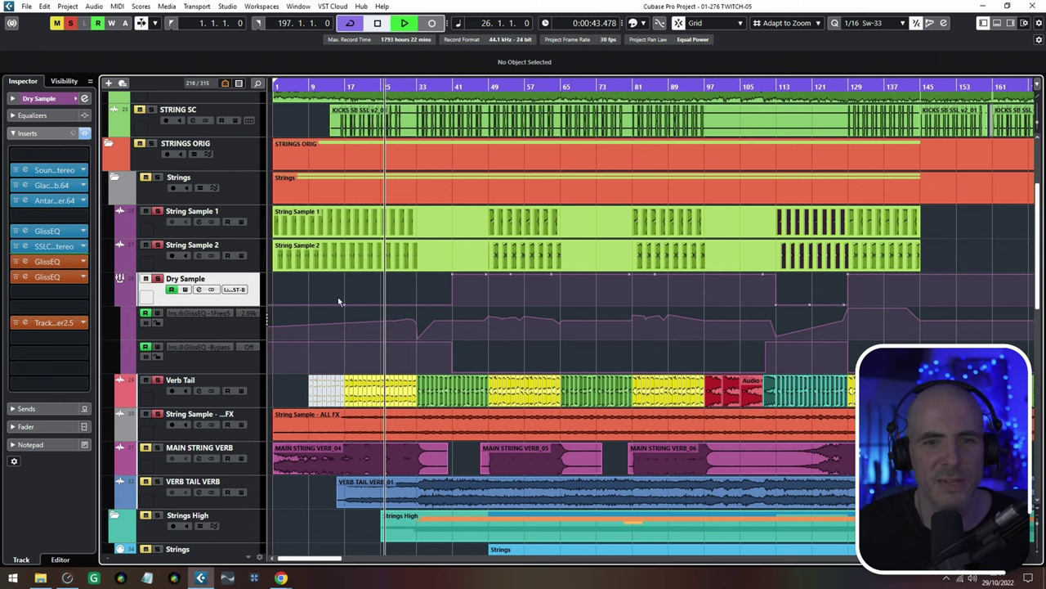
{"action": "scroll", "coordinate": [329, 336], "scroll_direction": "up", "scroll_amount": 5}
{"action": "scroll", "coordinate": [304, 225], "scroll_direction": "down", "scroll_amount": 9}
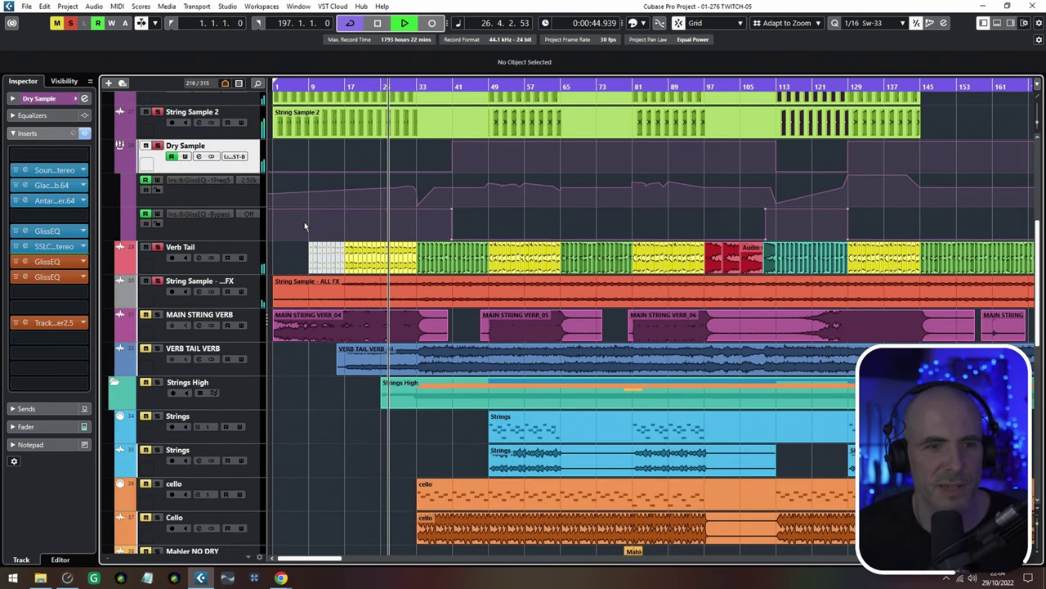
{"action": "scroll", "coordinate": [304, 226], "scroll_direction": "down", "scroll_amount": 10}
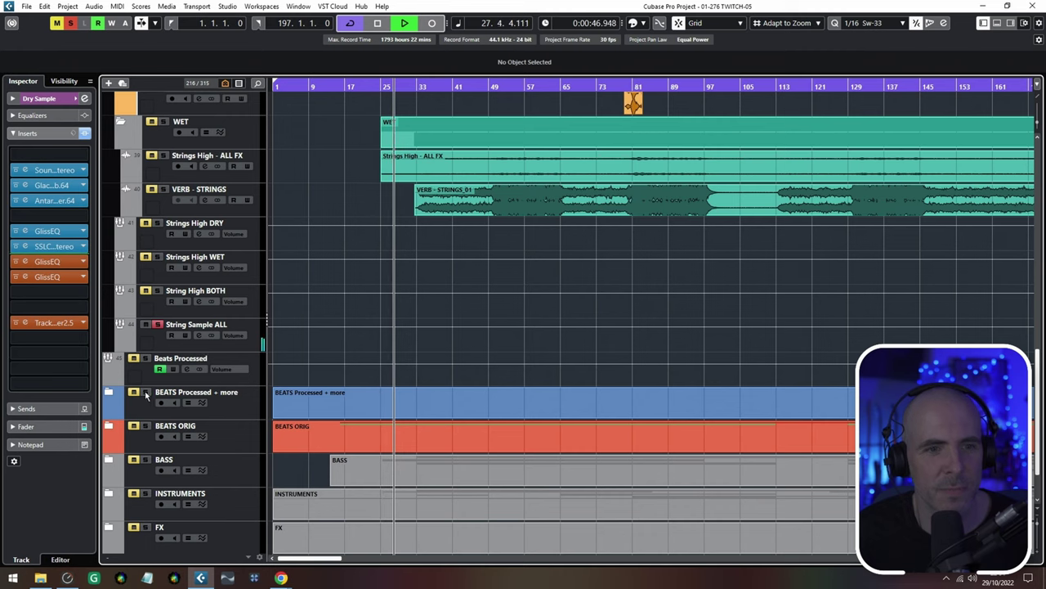
{"action": "scroll", "coordinate": [250, 396], "scroll_direction": "up", "scroll_amount": 18}
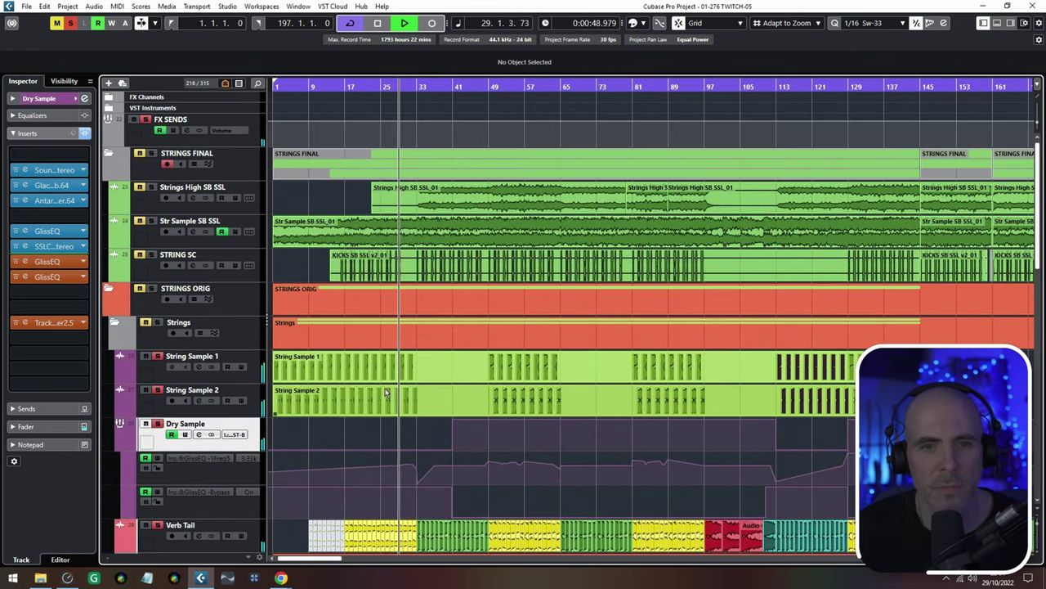
Solo the BASS folder alongside the beats and strings during playback, and return to the string tracks
{"action": "scroll", "coordinate": [387, 394], "scroll_direction": "up", "scroll_amount": 4, "text": "ctrl"}
{"action": "scroll", "coordinate": [387, 393], "scroll_direction": "down", "scroll_amount": 15}
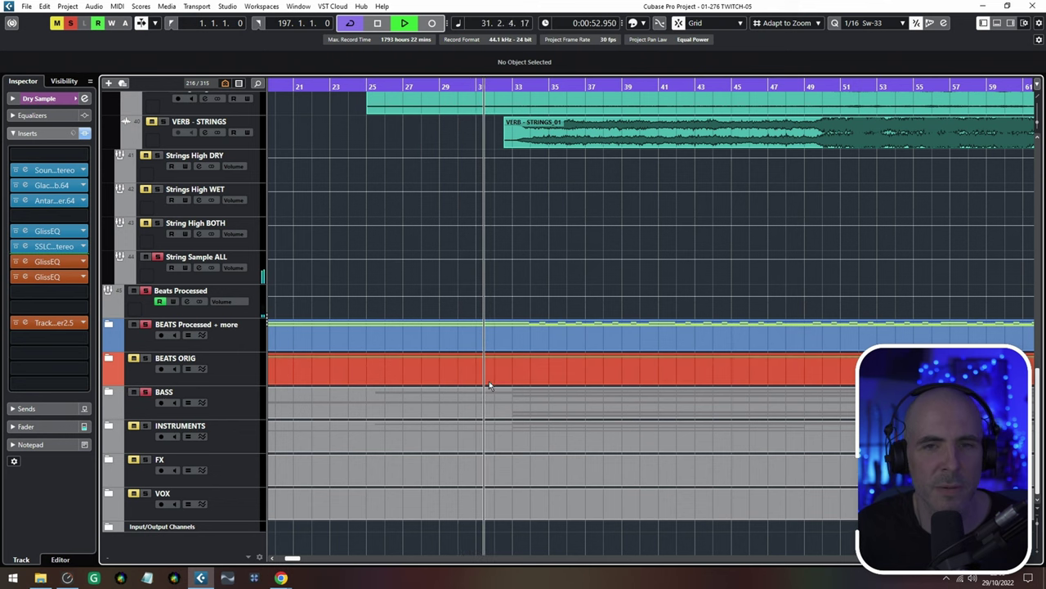
{"action": "scroll", "coordinate": [488, 384], "scroll_direction": "up", "scroll_amount": 10}
{"action": "scroll", "coordinate": [490, 386], "scroll_direction": "up", "scroll_amount": 9}
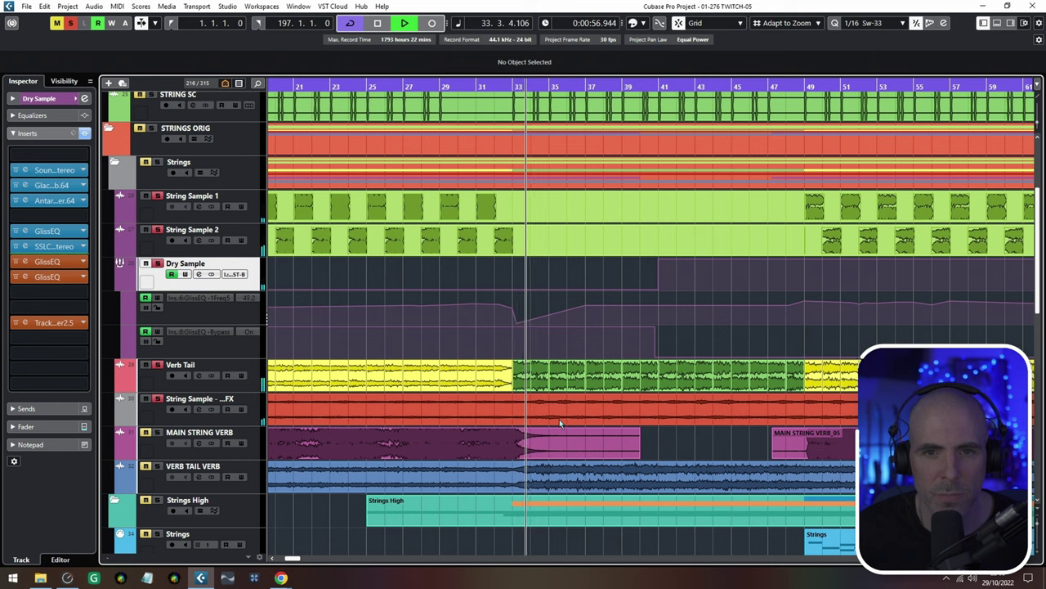
Inspect the Verb Tail events from bar 33 onward during playback and stop the transport at about bar 39
{"action": "scroll", "coordinate": [560, 422], "scroll_direction": "up", "scroll_amount": 2}
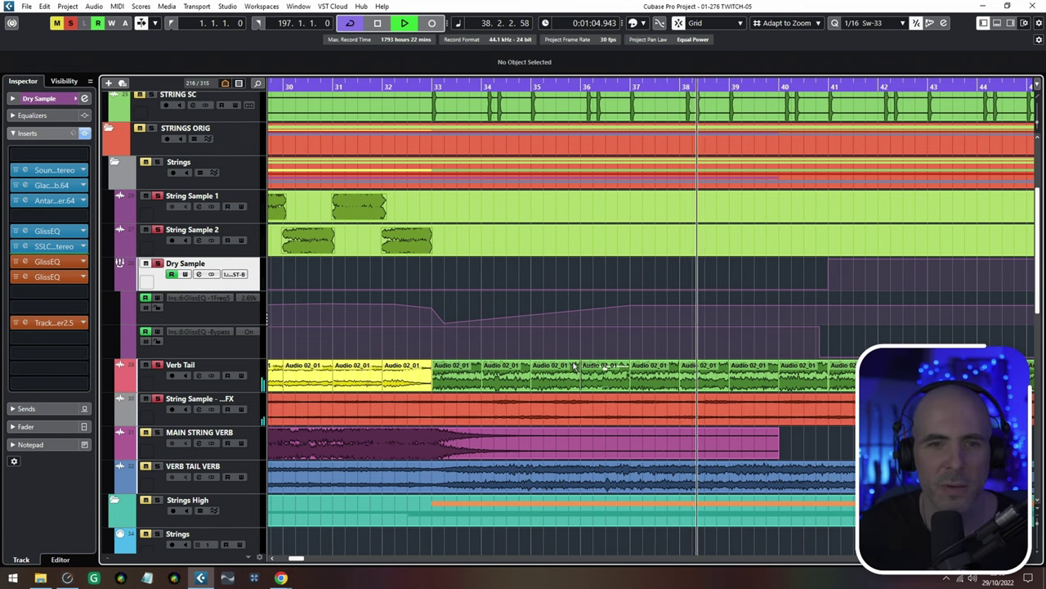
{"action": "scroll", "coordinate": [571, 364], "scroll_direction": "down", "scroll_amount": 2}
{"action": "key", "text": "space"}
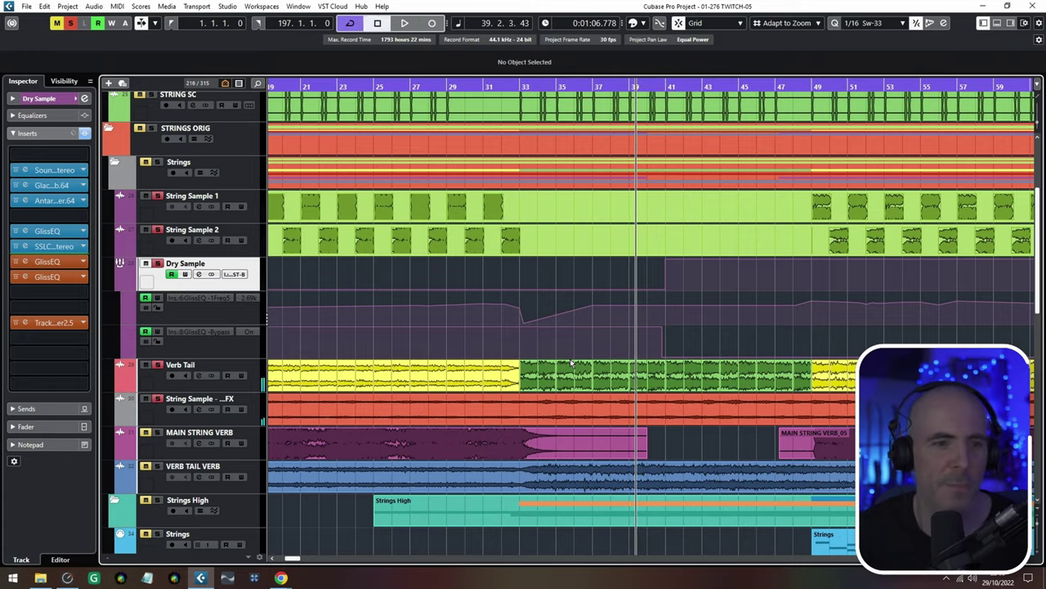
Take the processed beats tracks out of the solo and move the playback position to bar 33
{"action": "scroll", "coordinate": [571, 363], "scroll_direction": "down", "scroll_amount": 5}
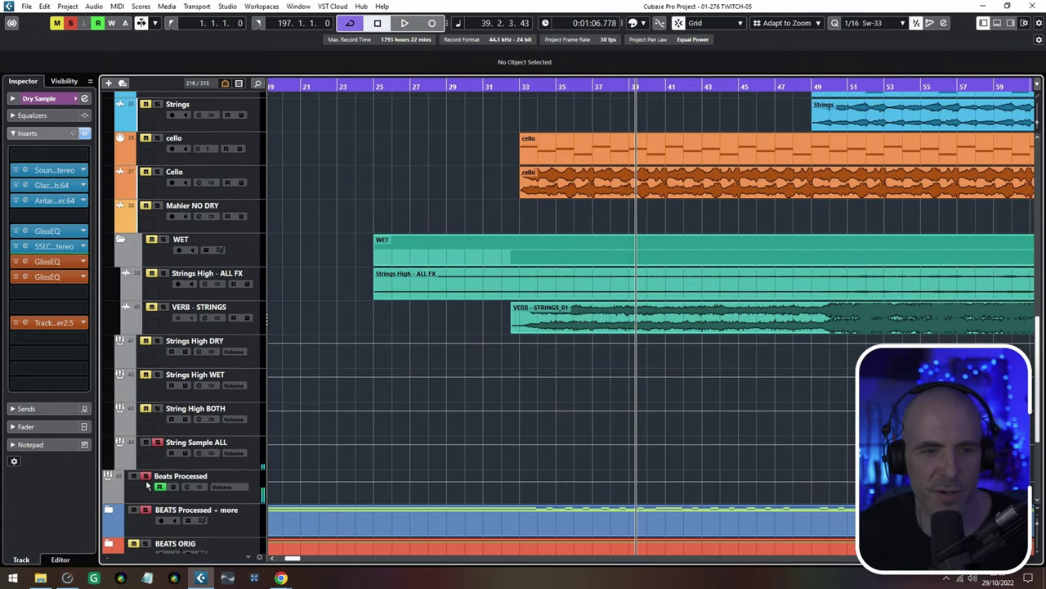
{"action": "scroll", "coordinate": [361, 489], "scroll_direction": "down", "scroll_amount": 5}
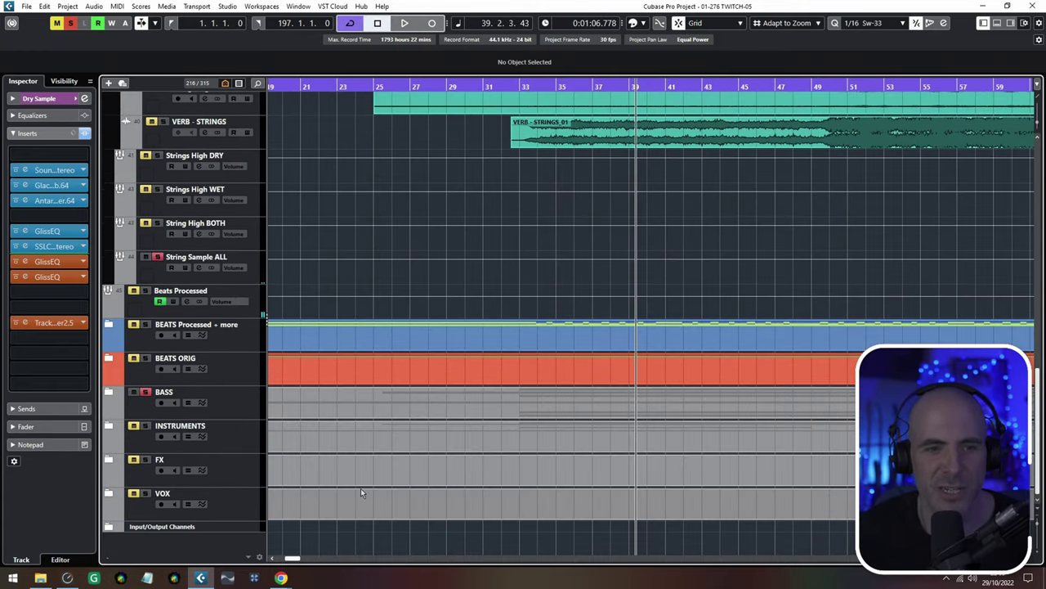
{"action": "scroll", "coordinate": [521, 371], "scroll_direction": "up", "scroll_amount": 10}
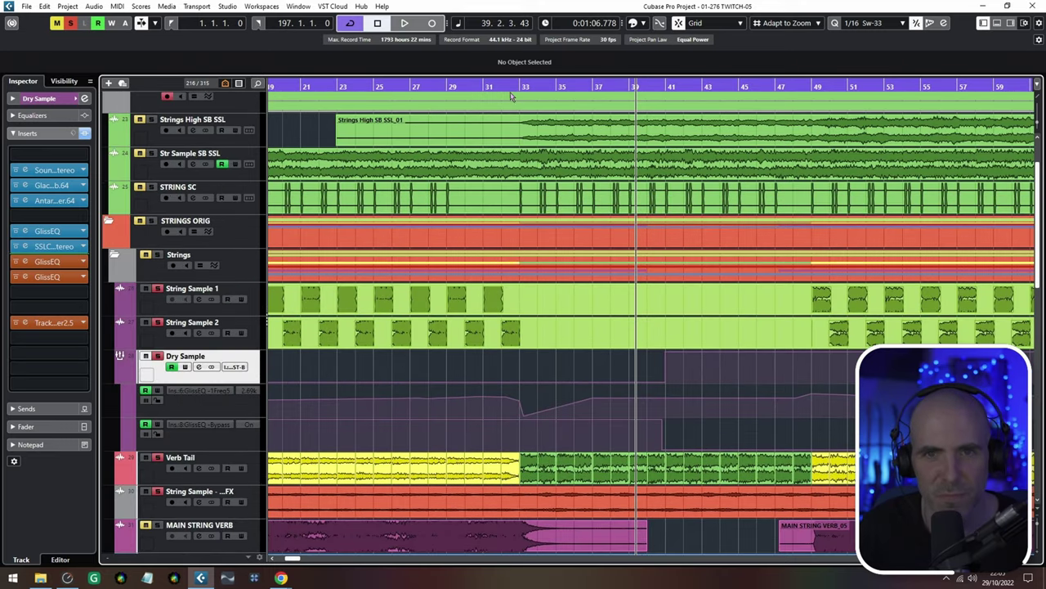
{"action": "double_click", "coordinate": [523, 87]}
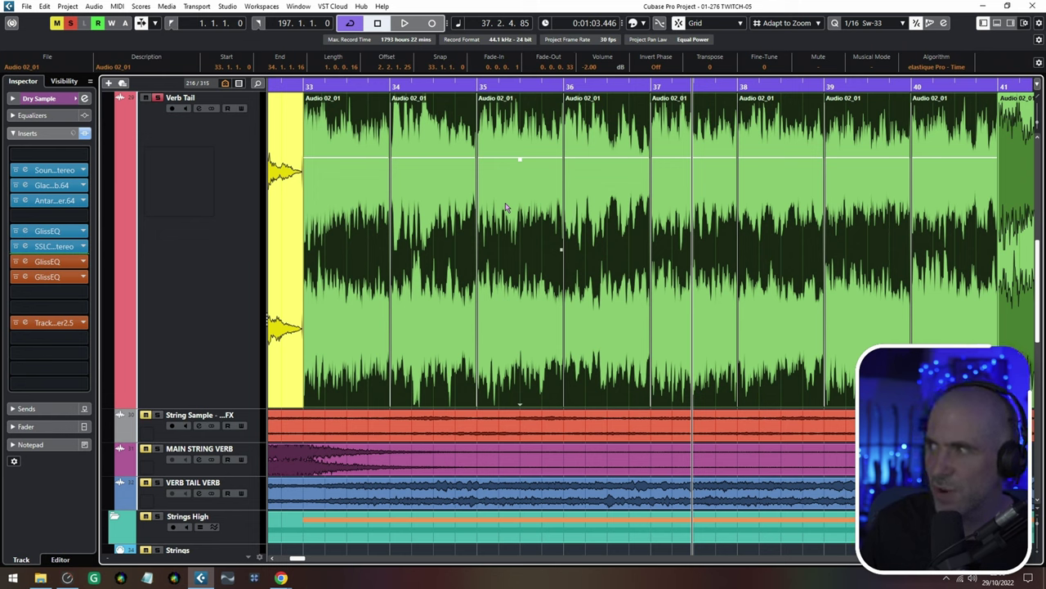
Play the Verb Tail events from bar 33 while examining the crossfades between the repeated chops up close
{"action": "left_click", "coordinate": [304, 87]}
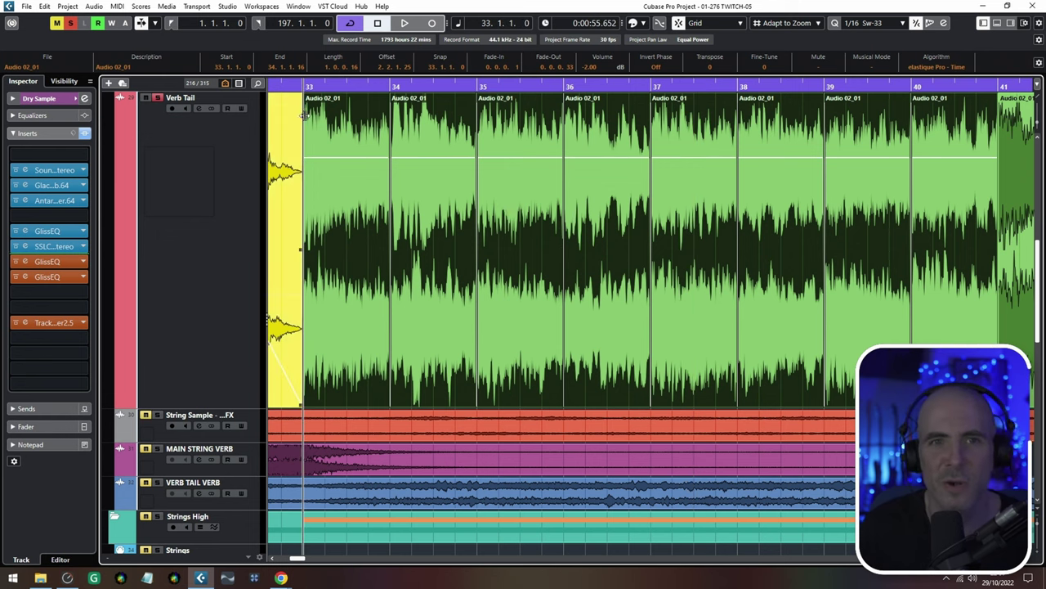
{"action": "key", "text": "space"}
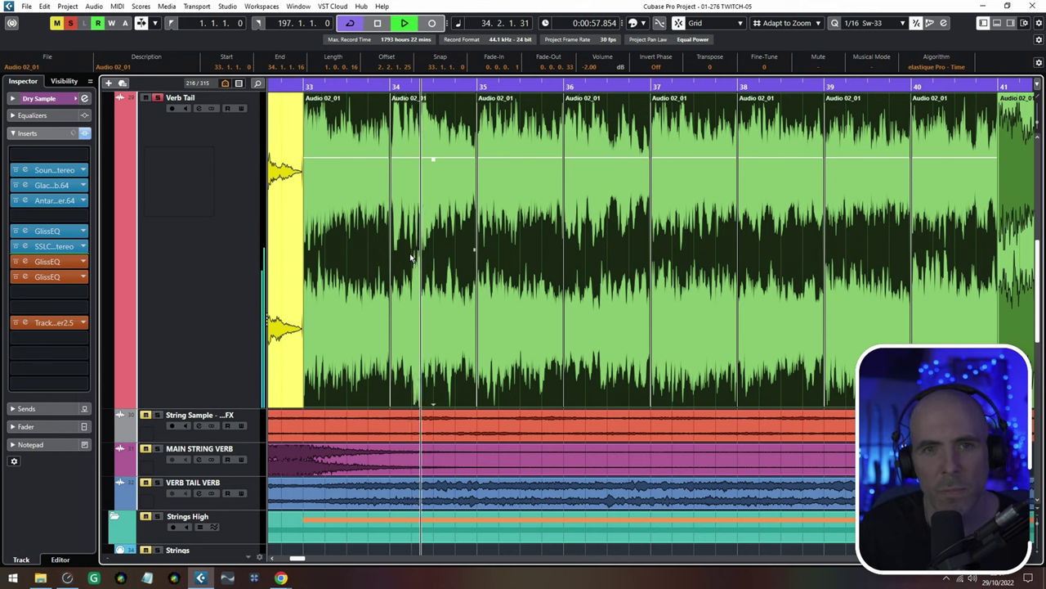
{"action": "scroll", "coordinate": [409, 256], "scroll_direction": "up", "scroll_amount": 5, "text": "ctrl"}
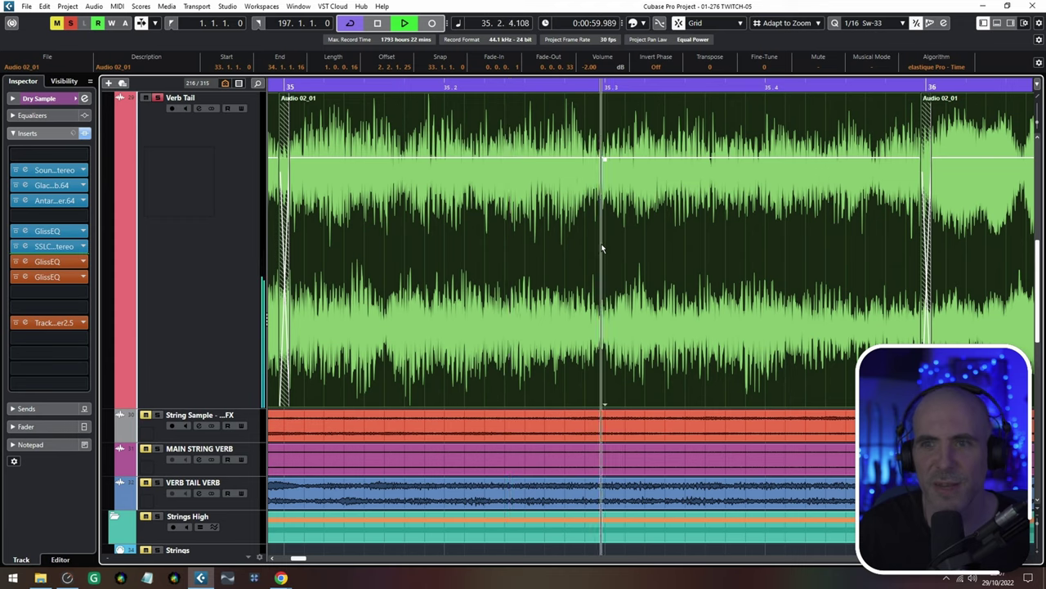
{"action": "scroll", "coordinate": [601, 249], "scroll_direction": "up", "scroll_amount": 2, "text": "ctrl"}
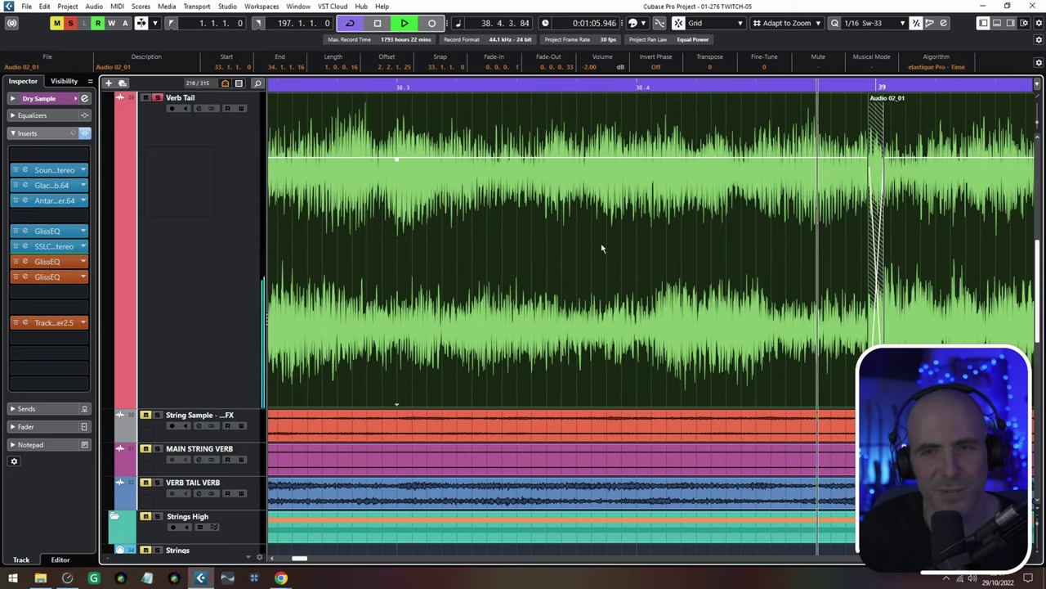
{"action": "scroll", "coordinate": [601, 248], "scroll_direction": "down", "scroll_amount": 2, "text": "ctrl"}
{"action": "scroll", "coordinate": [601, 248], "scroll_direction": "down", "scroll_amount": 2, "text": "ctrl"}
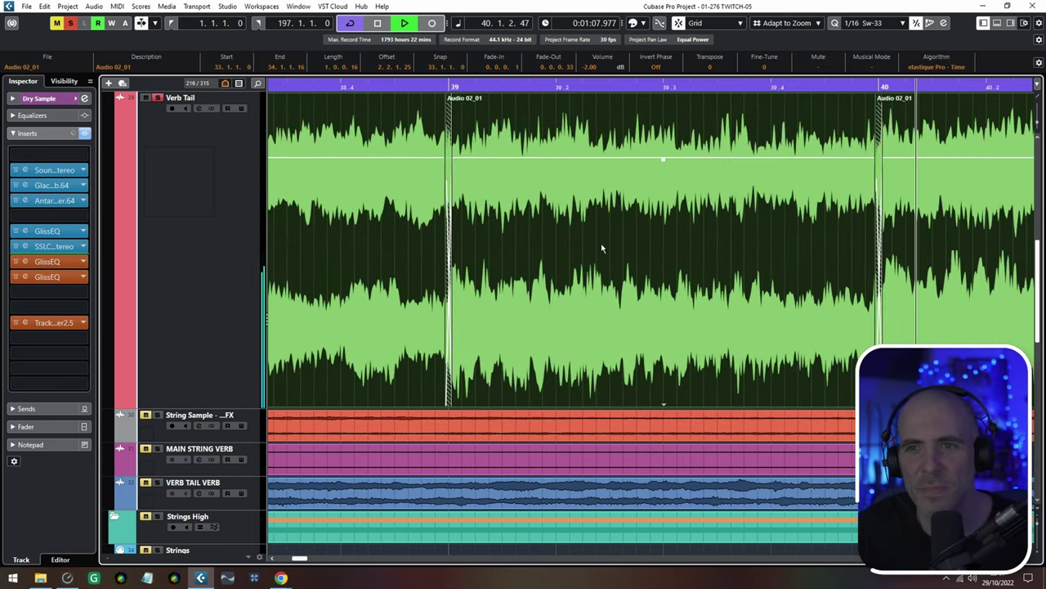
Solo the String Sample ALL FX, MAIN STRING VERB and VERB TAIL VERB tracks during playback
{"action": "scroll", "coordinate": [601, 248], "scroll_direction": "down", "scroll_amount": 4, "text": "ctrl"}
{"action": "scroll", "coordinate": [601, 248], "scroll_direction": "down", "scroll_amount": 6, "text": "ctrl"}
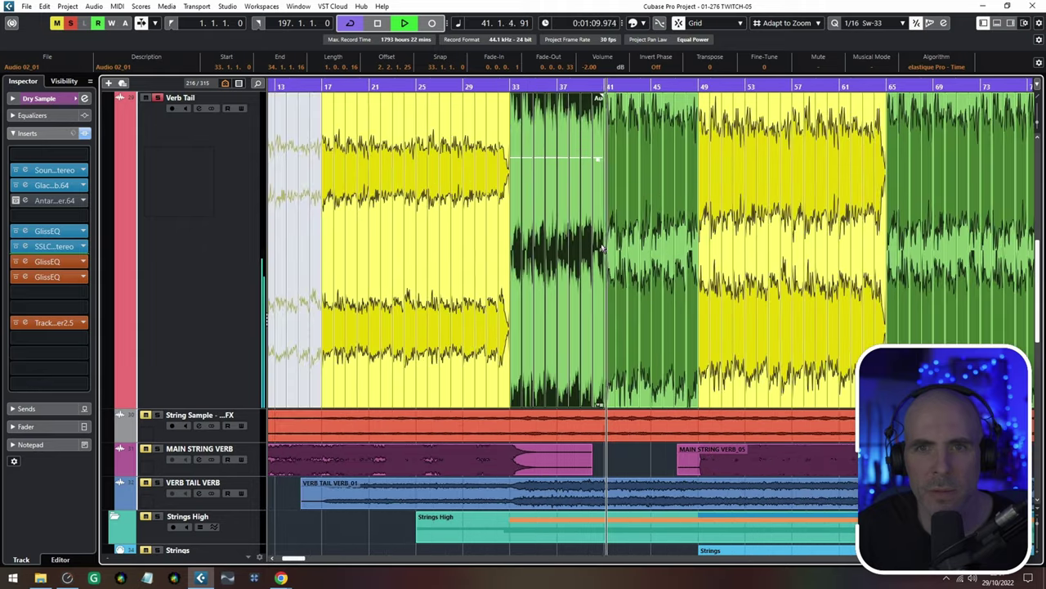
{"action": "scroll", "coordinate": [601, 248], "scroll_direction": "up", "scroll_amount": 3}
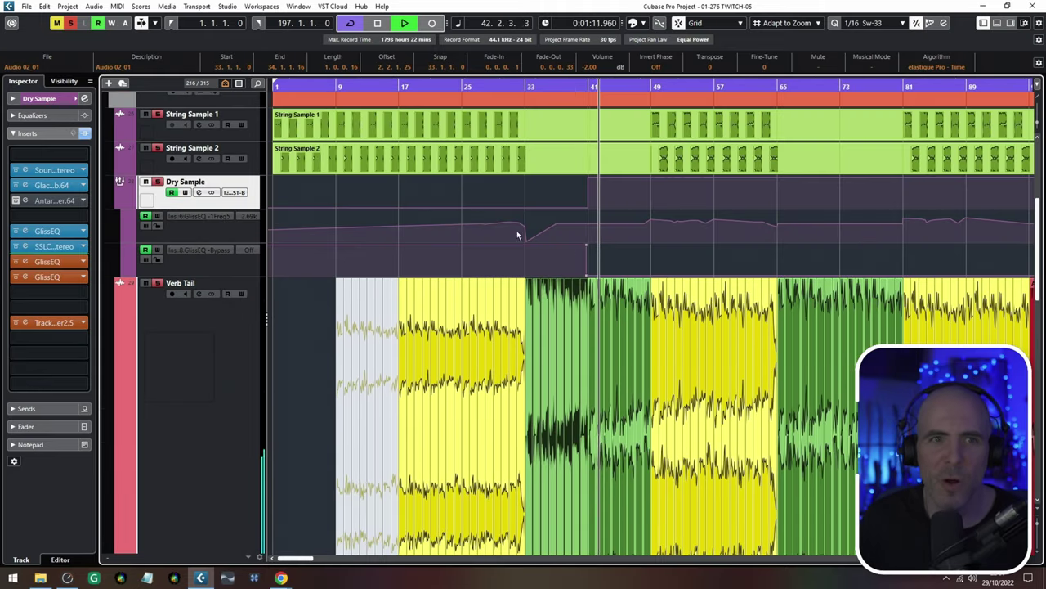
{"action": "scroll", "coordinate": [194, 140], "scroll_direction": "down", "scroll_amount": 5}
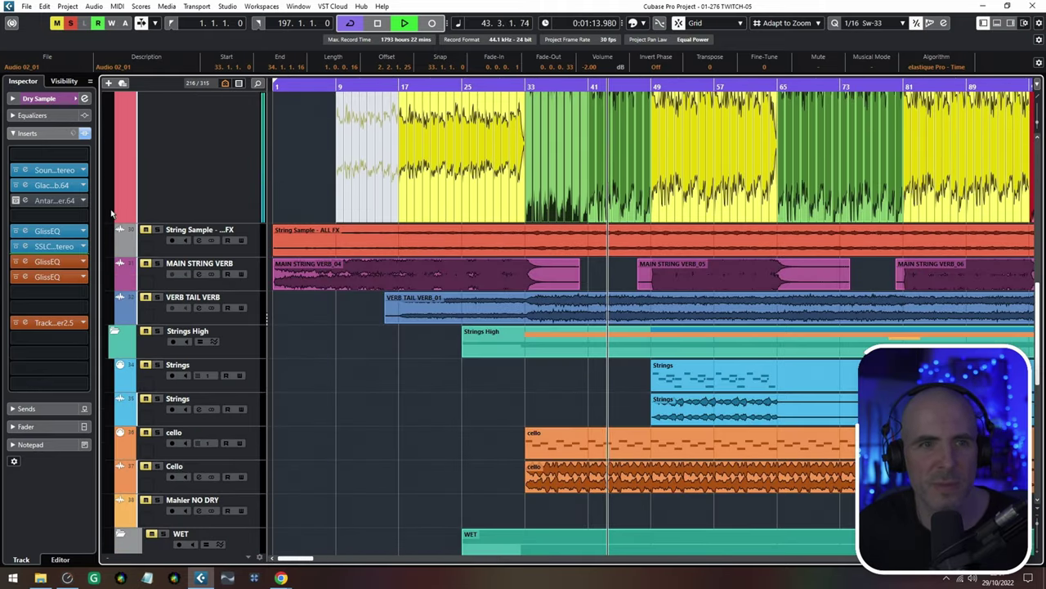
{"action": "left_click", "coordinate": [158, 230]}
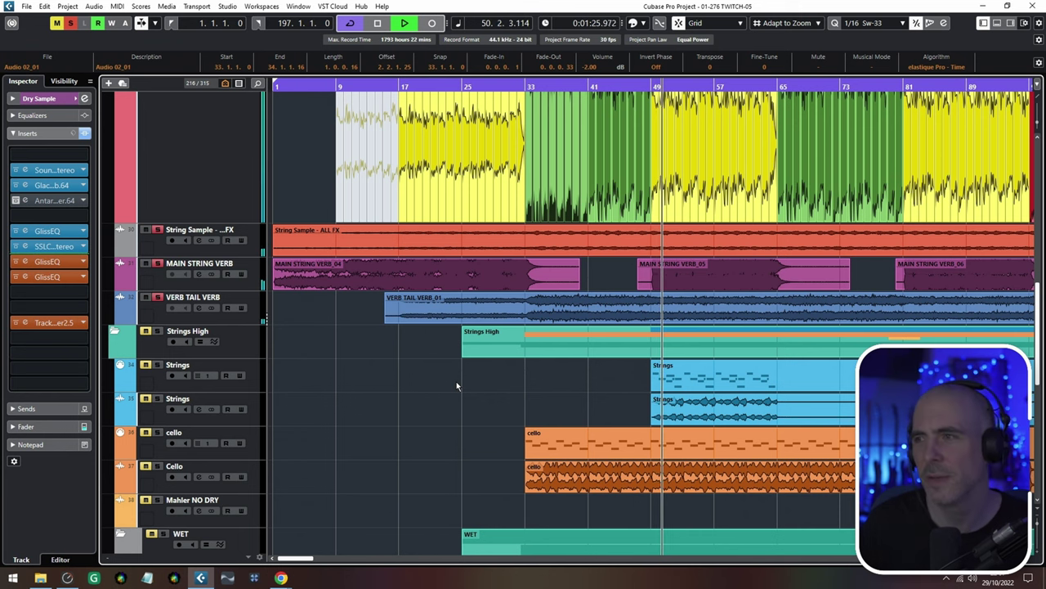
Solo the Strings High folder with its tracks, stop playback and set the position to bar 33
{"action": "left_click_drag", "start_coordinate": [488, 395], "coordinate": [415, 531]}
{"action": "scroll", "coordinate": [472, 425], "scroll_direction": "up", "scroll_amount": 6}
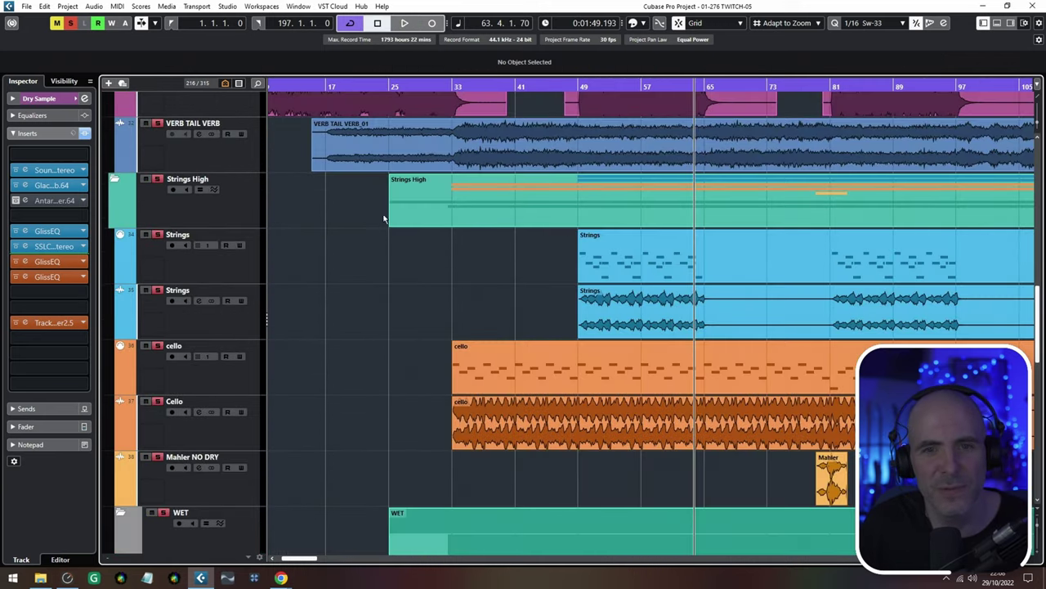
{"action": "left_click", "coordinate": [451, 85]}
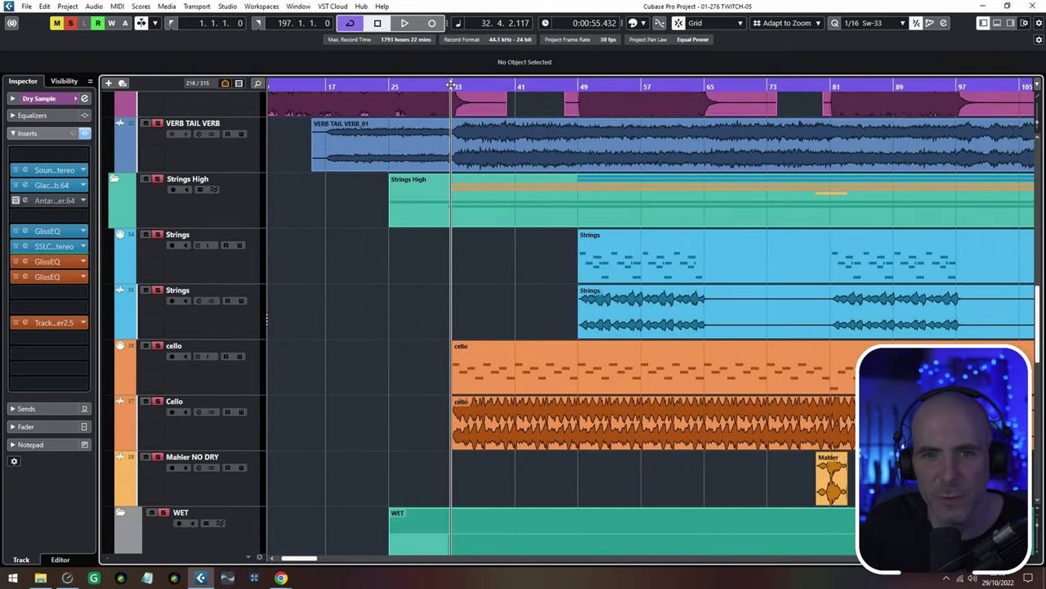
{"action": "left_click_drag", "start_coordinate": [452, 85], "coordinate": [452, 91]}
Open the cello and Strings MIDI parts together in the Key Editor and make the cello part active
{"action": "left_click", "coordinate": [654, 376]}
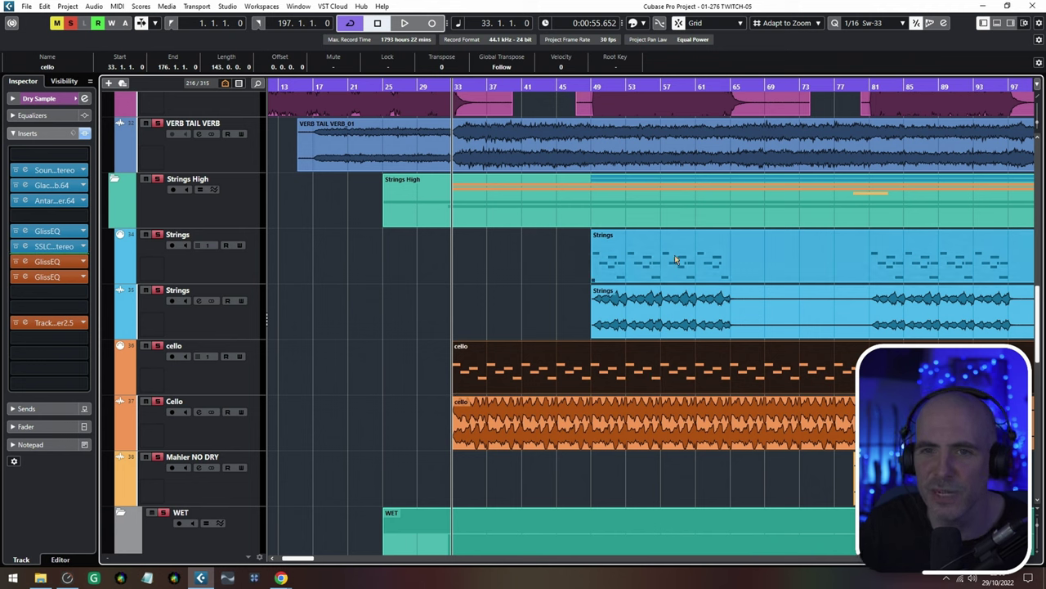
{"action": "left_click", "coordinate": [677, 259]}
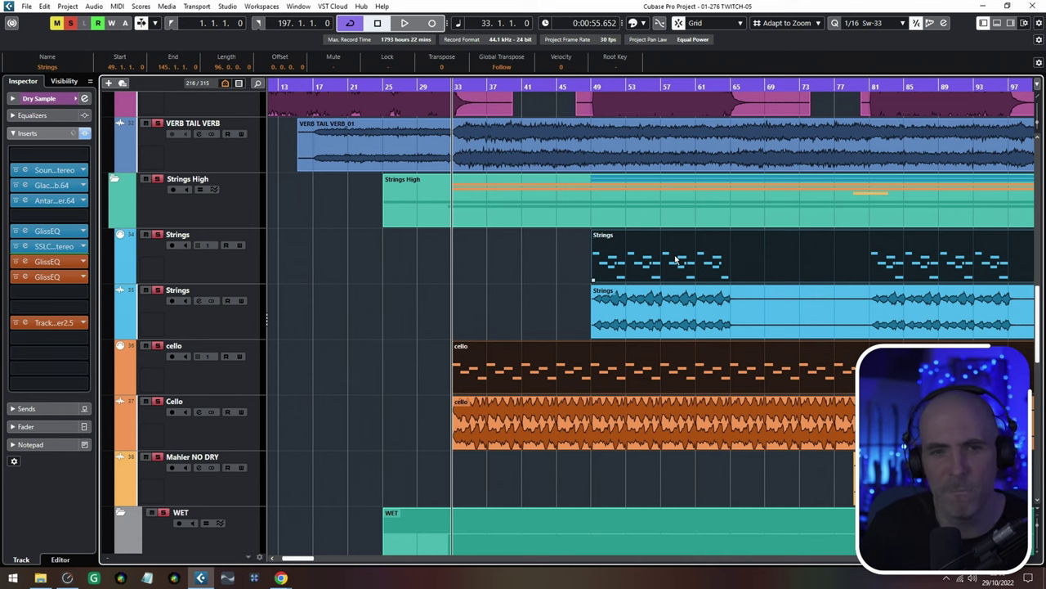
{"action": "double_click", "coordinate": [546, 356]}
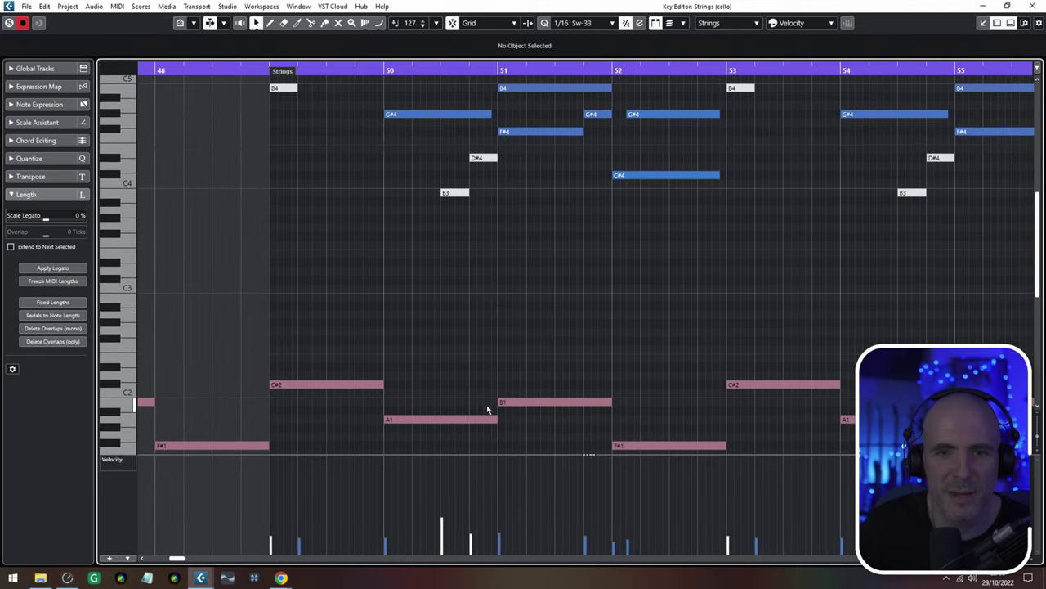
{"action": "left_click", "coordinate": [542, 402]}
{"action": "left_click_drag", "start_coordinate": [538, 335], "coordinate": [517, 241]}
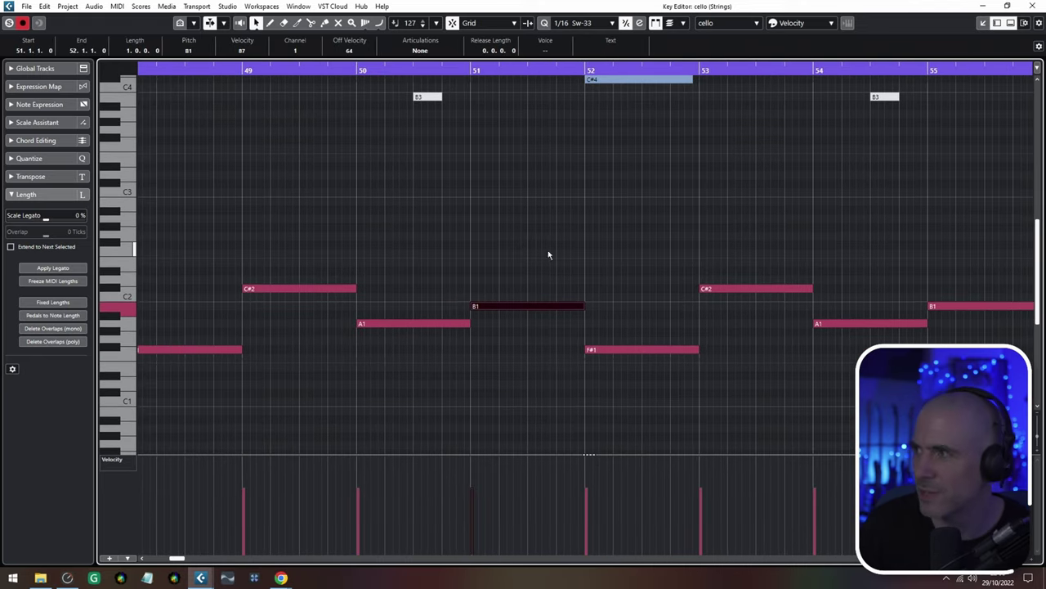
Clear the note selection and examine the cello bass line back to its start at bar 33
{"action": "left_click", "coordinate": [560, 267]}
{"action": "scroll", "coordinate": [464, 282], "scroll_direction": "left", "scroll_amount": 10}
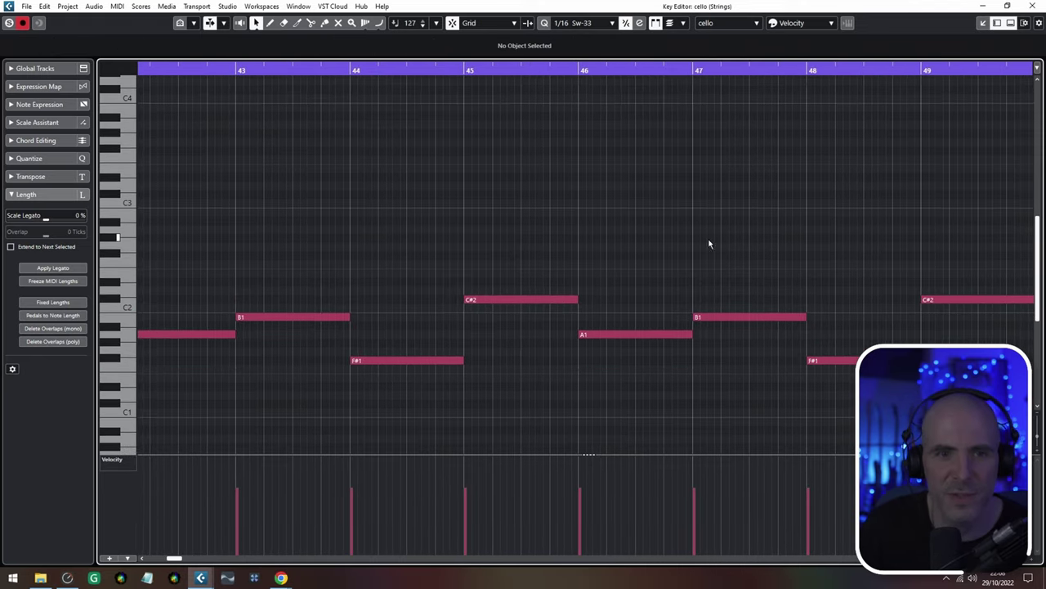
{"action": "left_click_drag", "start_coordinate": [513, 210], "coordinate": [771, 205]}
{"action": "scroll", "coordinate": [680, 185], "scroll_direction": "down", "scroll_amount": 5}
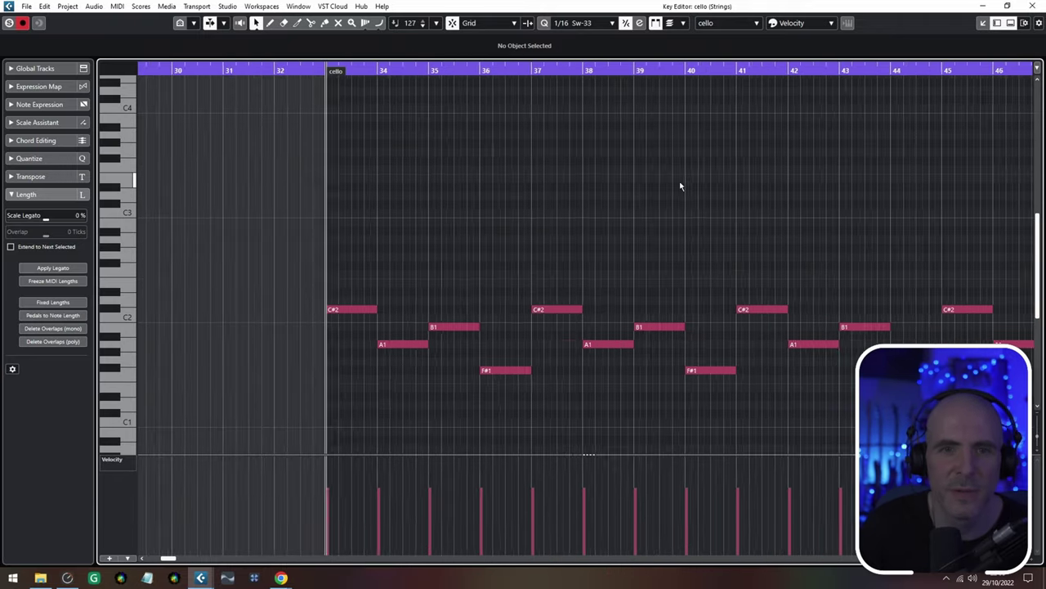
Play the high strings from around bar 34 with the string sample tracks out of the solo, and deselect the events
{"action": "left_click", "coordinate": [381, 72]}
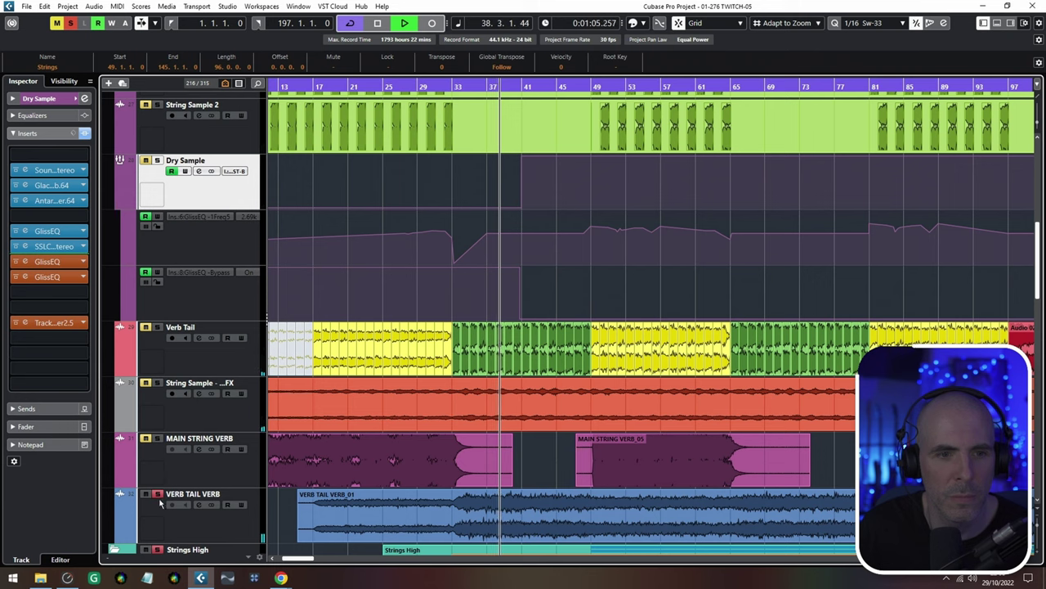
{"action": "scroll", "coordinate": [419, 411], "scroll_direction": "down", "scroll_amount": 5}
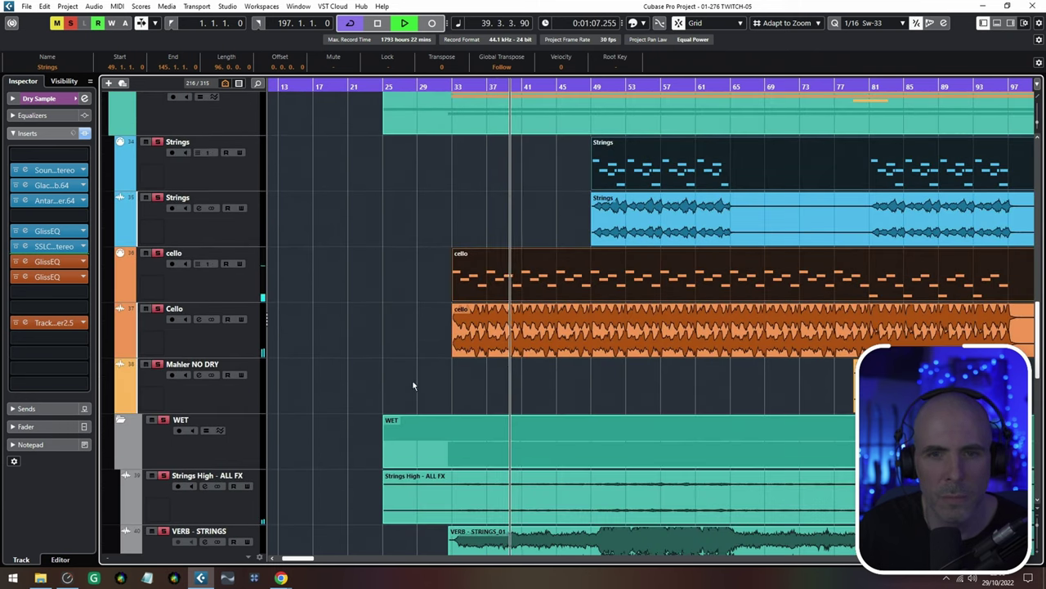
{"action": "left_click", "coordinate": [413, 381]}
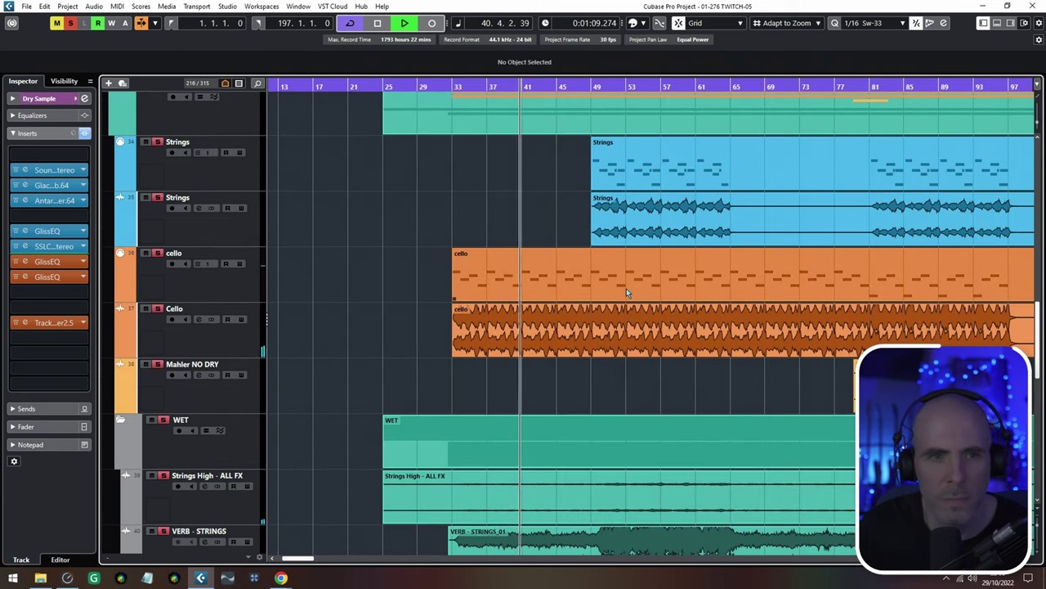
Reopen the cello and Strings MIDI parts together in the Key Editor and select the cello's C#2 note at bar 45
{"action": "left_click", "coordinate": [626, 288]}
{"action": "left_click", "coordinate": [656, 175], "text": "shift"}
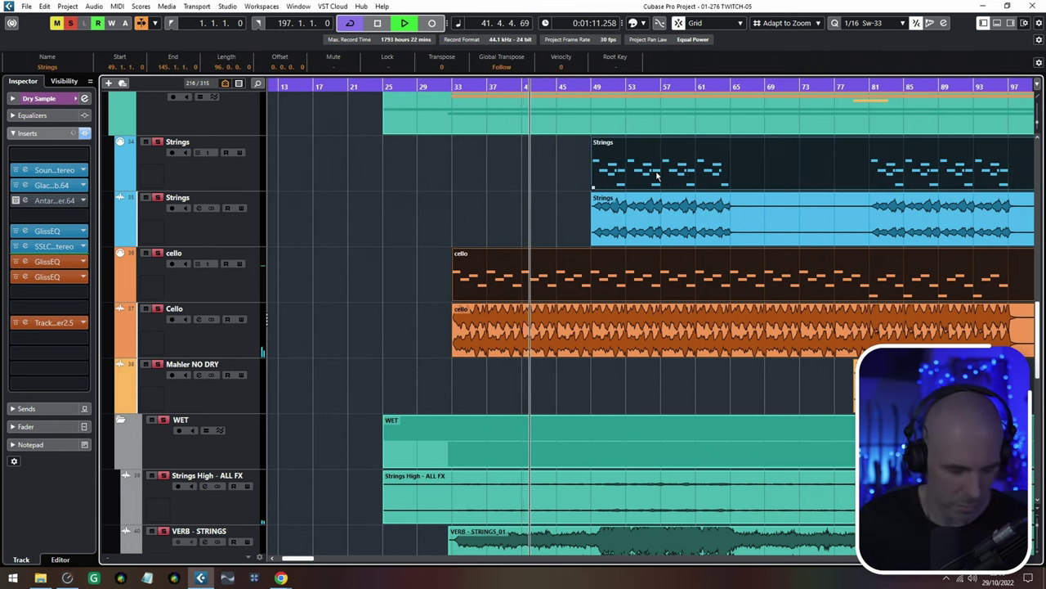
{"action": "double_click", "coordinate": [656, 175]}
{"action": "left_click", "coordinate": [381, 399]}
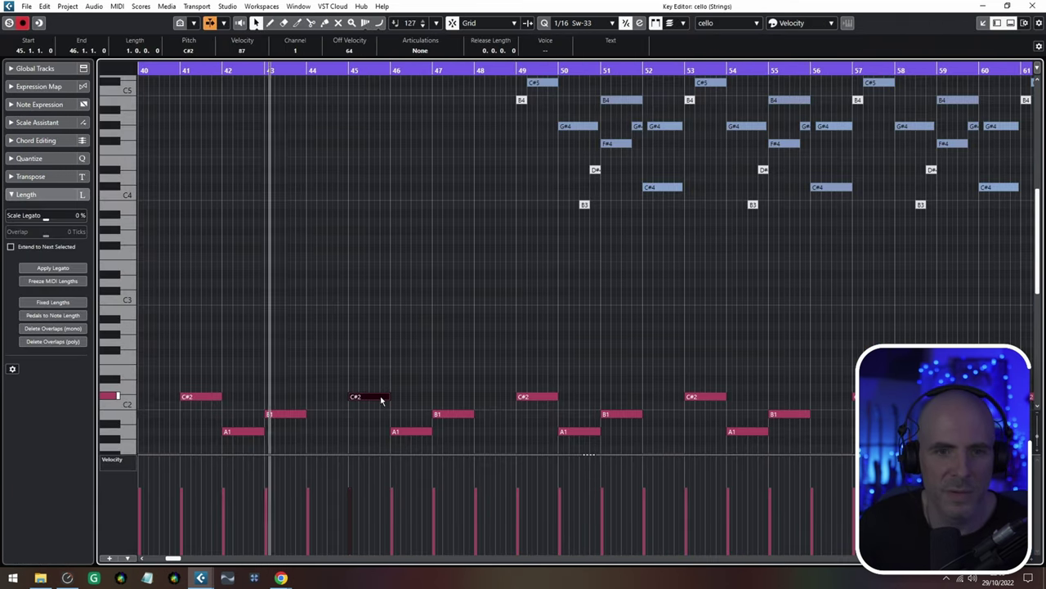
Make the Strings part active through its first C#5 note after bar 49, and clear the note selection
{"action": "scroll", "coordinate": [418, 452], "scroll_direction": "up", "scroll_amount": 3}
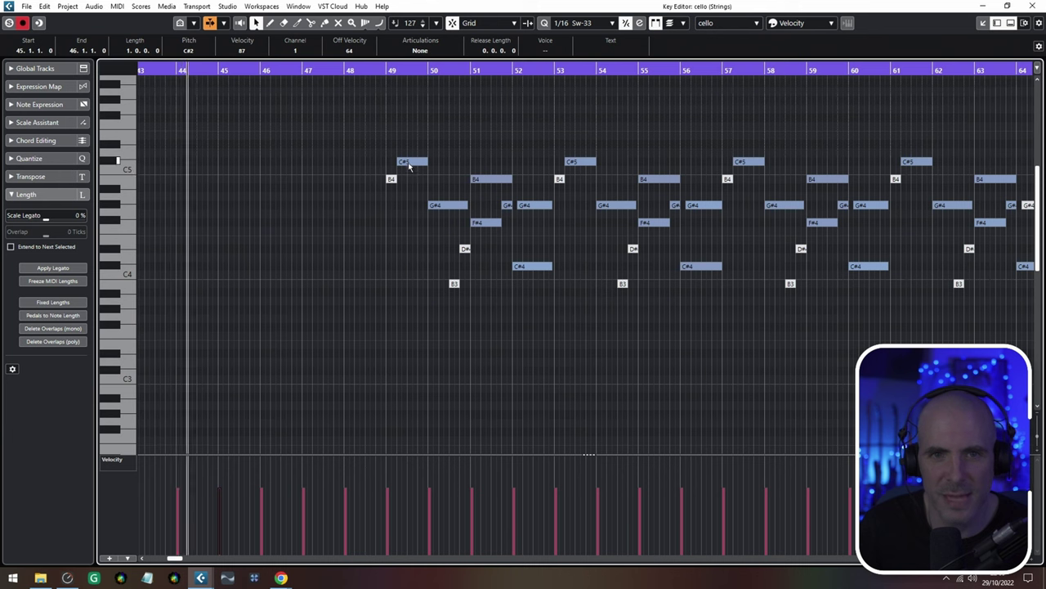
{"action": "left_click", "coordinate": [408, 165]}
{"action": "left_click", "coordinate": [476, 373]}
{"action": "left_click_drag", "start_coordinate": [531, 382], "coordinate": [425, 406]}
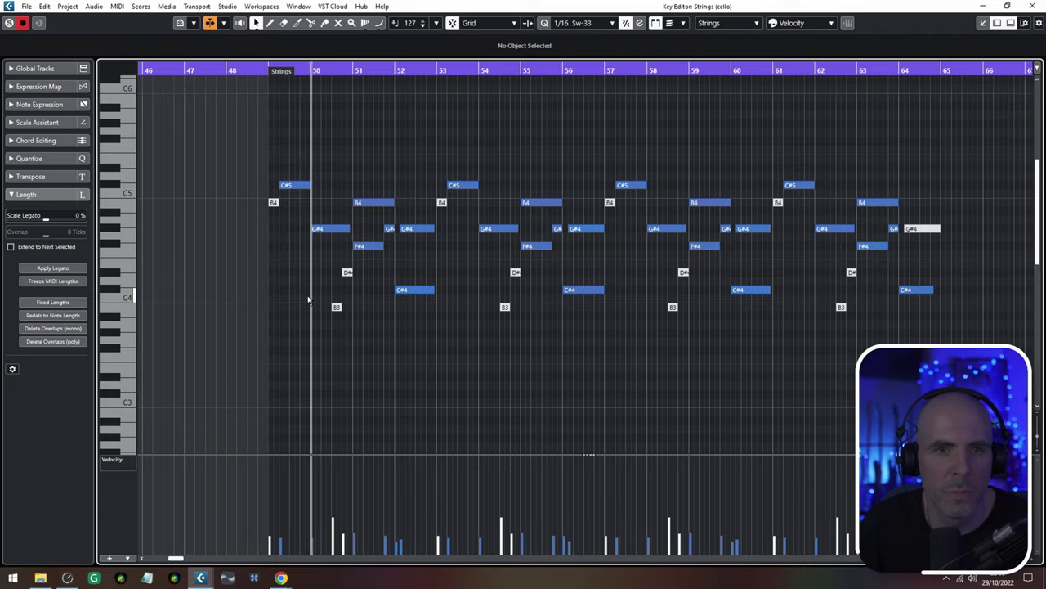
Follow the Strings part's notes in the Key Editor from about bar 50 to bar 56 during playback
{"action": "scroll", "coordinate": [307, 296], "scroll_direction": "up", "scroll_amount": 4}
{"action": "left_click_drag", "start_coordinate": [739, 423], "coordinate": [515, 399]}
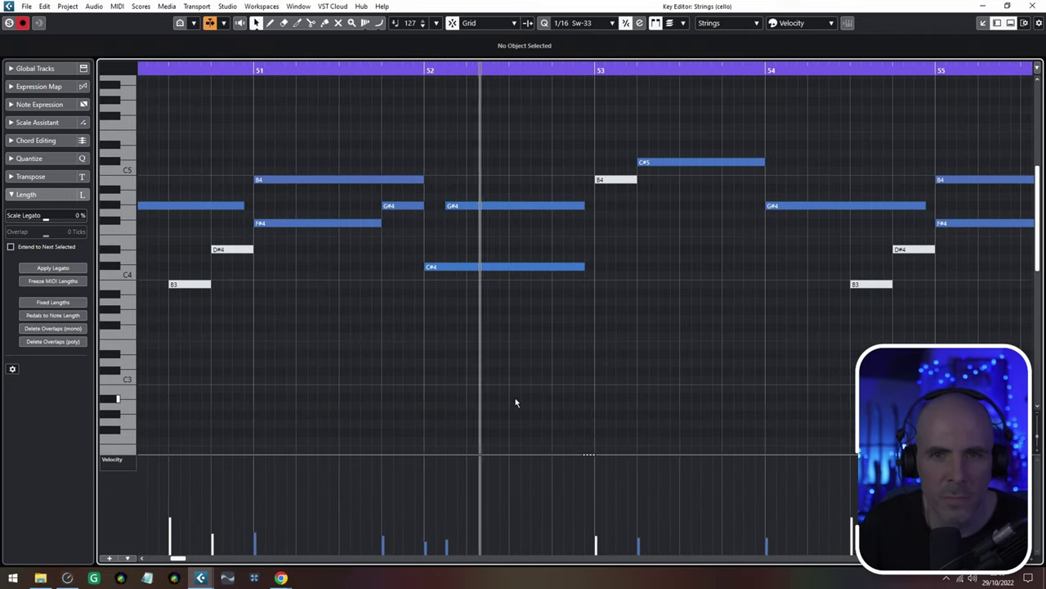
{"action": "scroll", "coordinate": [602, 367], "scroll_direction": "right", "scroll_amount": 3}
{"action": "scroll", "coordinate": [598, 362], "scroll_direction": "up", "scroll_amount": 1}
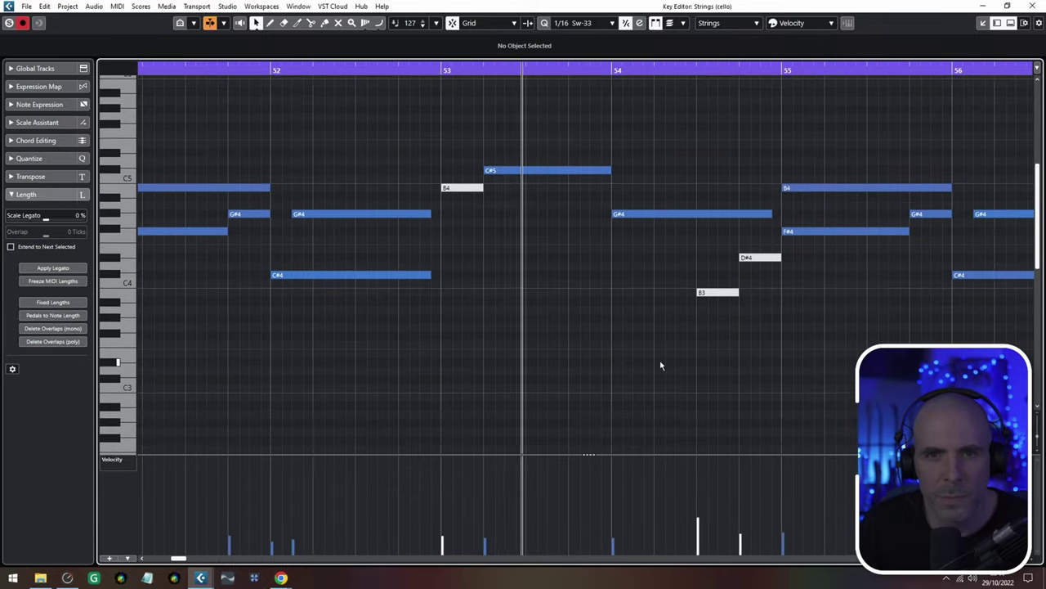
{"action": "left_click_drag", "start_coordinate": [726, 287], "coordinate": [455, 287]}
{"action": "left_click_drag", "start_coordinate": [747, 364], "coordinate": [615, 326]}
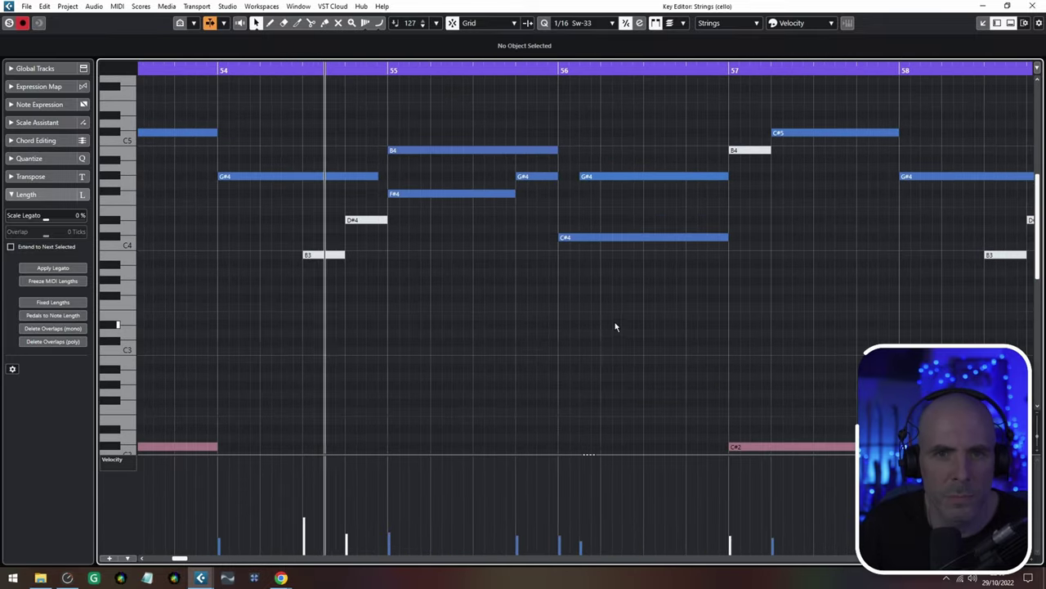
{"action": "scroll", "coordinate": [736, 332], "scroll_direction": "down", "scroll_amount": 4}
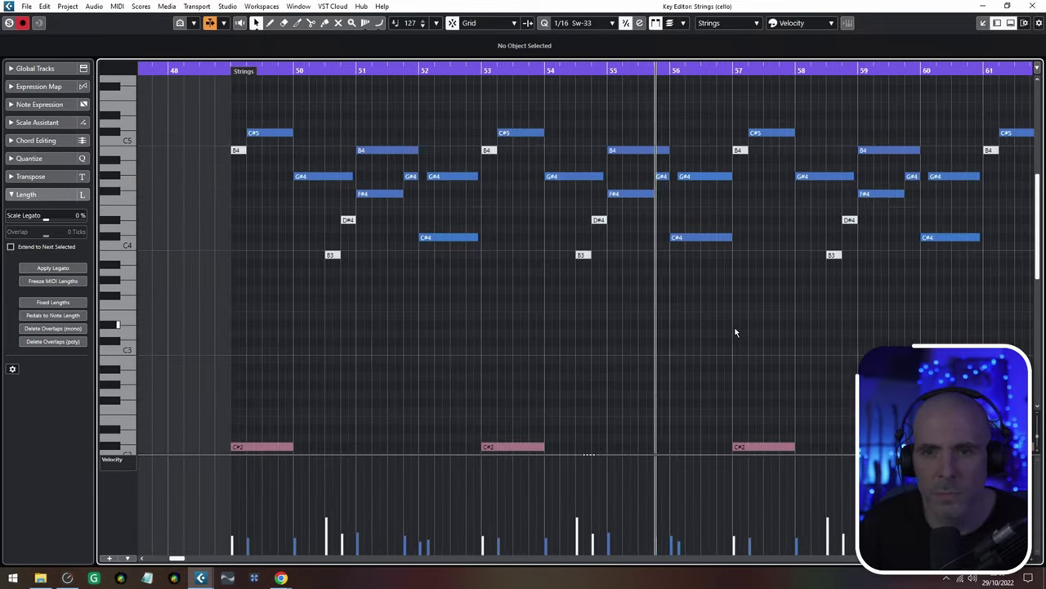
{"action": "left_click_drag", "start_coordinate": [735, 332], "coordinate": [648, 240]}
Close the Key Editor and examine the WET folder and the Strings High group tracks below it
{"action": "key", "text": "Return"}
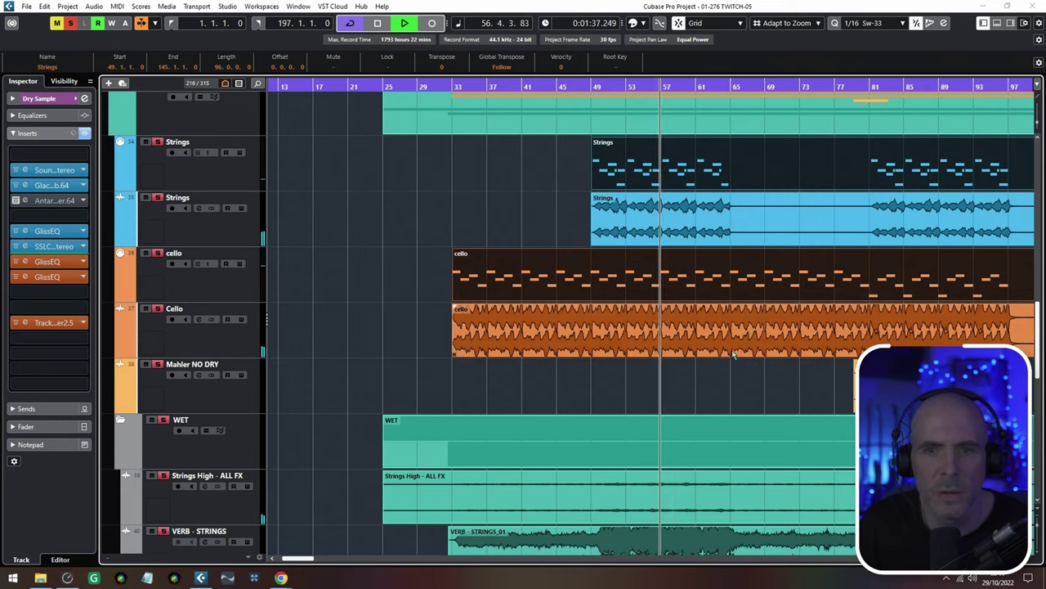
{"action": "scroll", "coordinate": [733, 352], "scroll_direction": "down", "scroll_amount": 3}
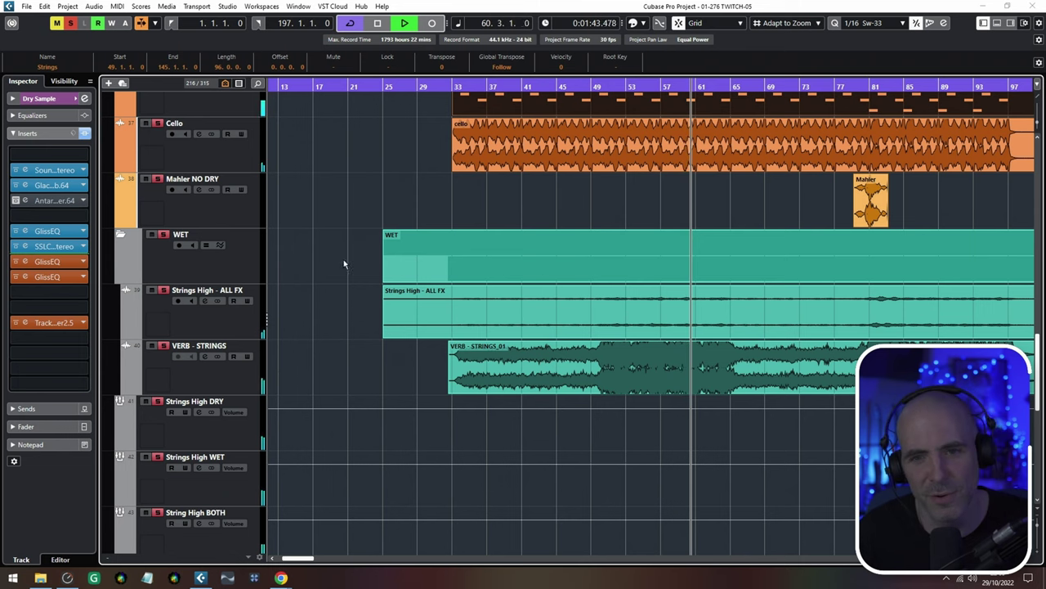
{"action": "scroll", "coordinate": [416, 350], "scroll_direction": "down", "scroll_amount": 2}
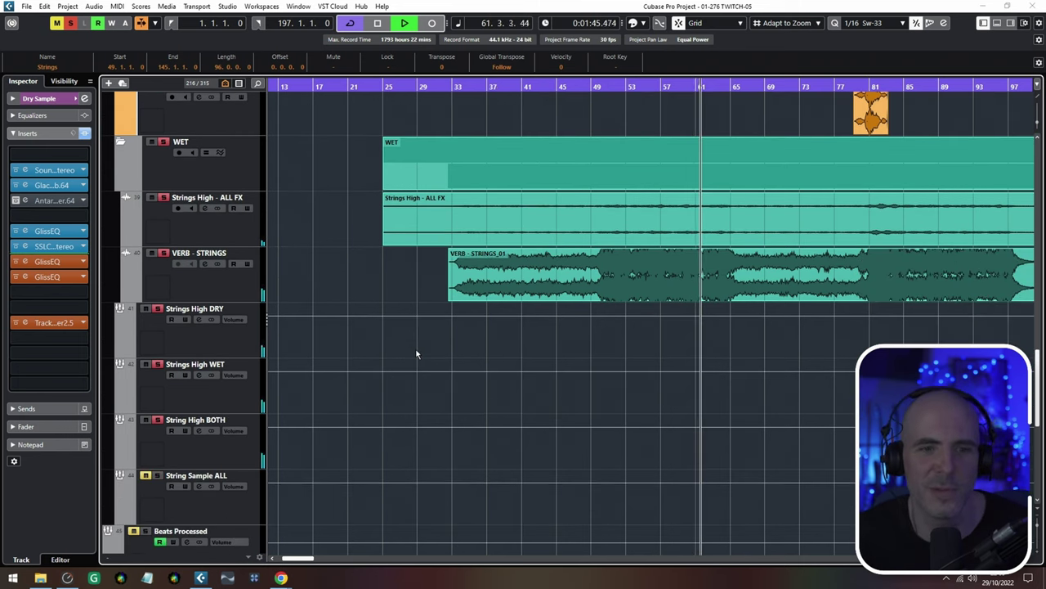
Select the Strings High DRY group track and play it back soloed from about bar 35
{"action": "left_click", "coordinate": [250, 347]}
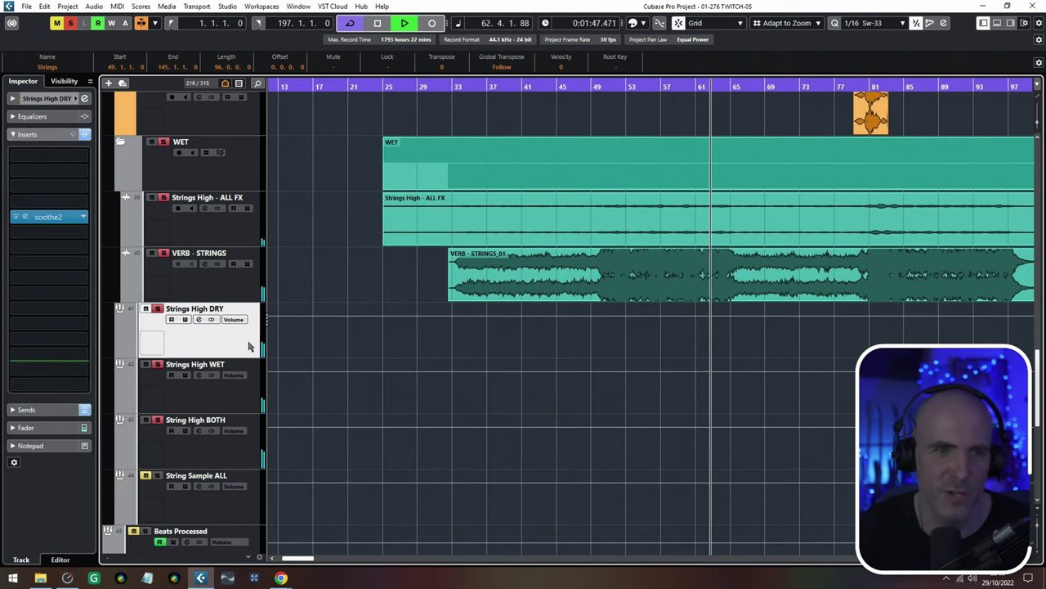
{"action": "scroll", "coordinate": [187, 372], "scroll_direction": "down", "scroll_amount": 2}
{"action": "key", "text": "space"}
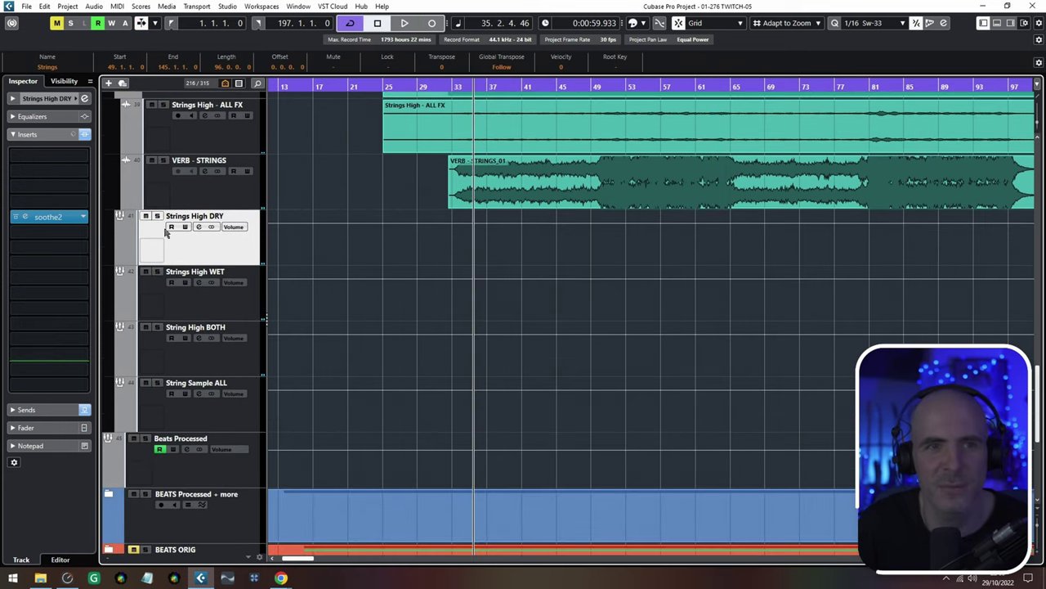
{"action": "key", "text": "space"}
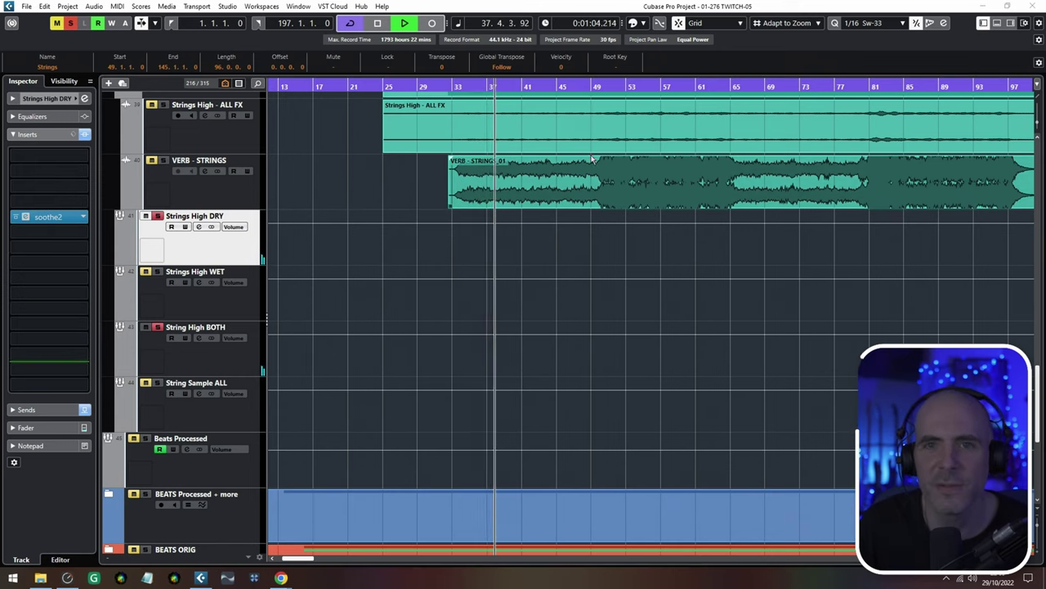
Move playback to about bar 48 and inspect the soothe2 insert on Strings High DRY, closing its window when done
{"action": "left_click", "coordinate": [581, 85]}
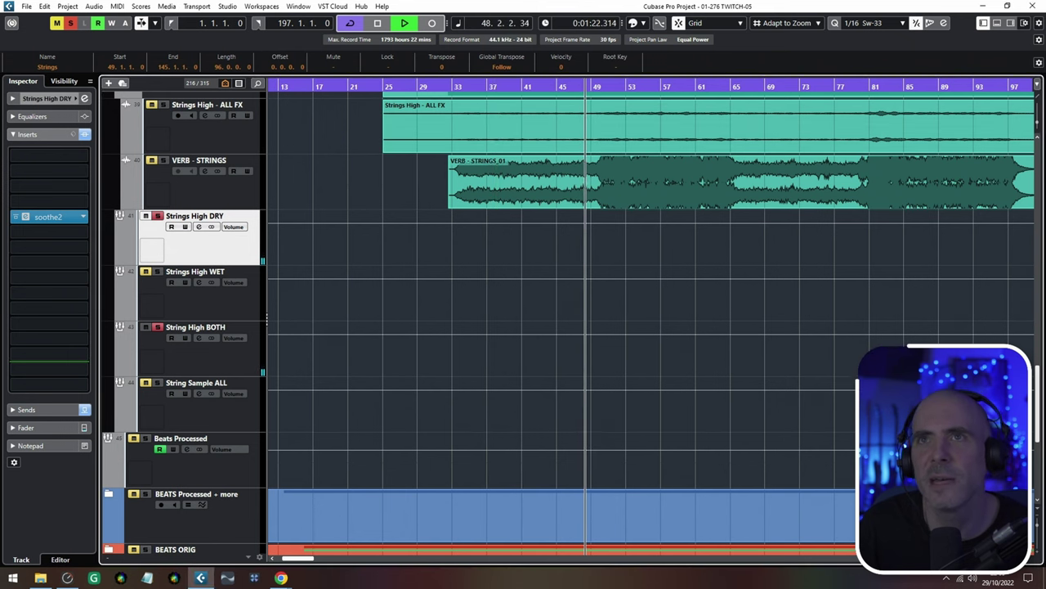
{"action": "left_click_drag", "start_coordinate": [1045, 168], "coordinate": [650, 189]}
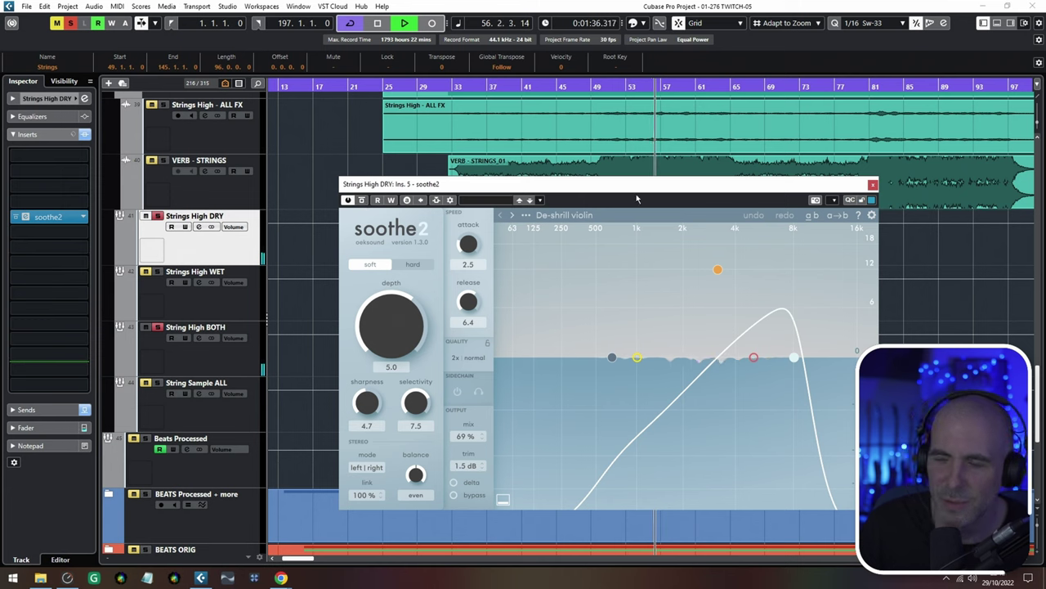
{"action": "left_click", "coordinate": [873, 185]}
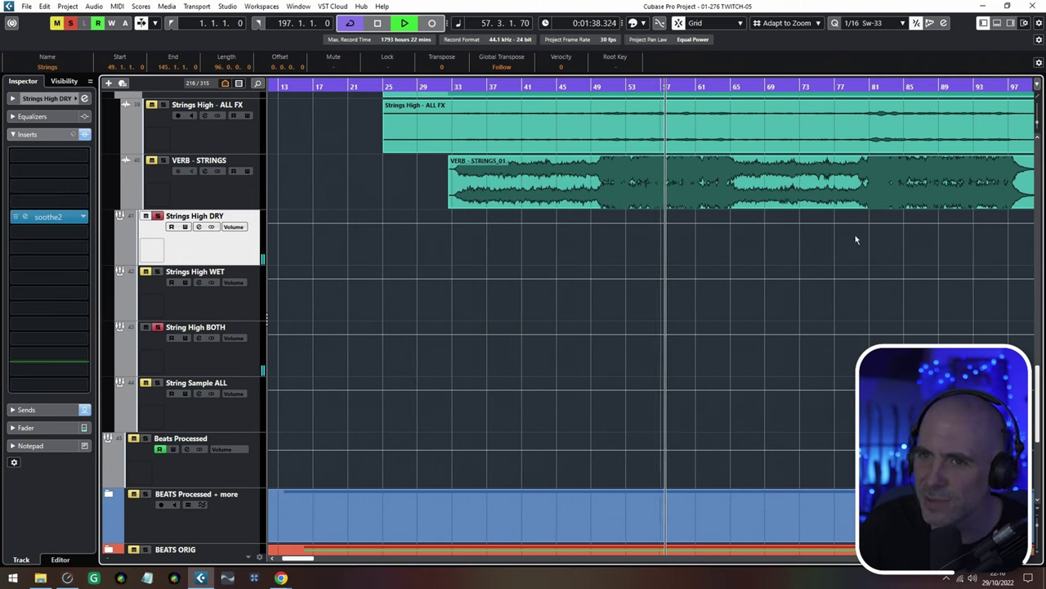
Select the Strings High WET group, listen to it soloed instead of the DRY group, and stop playback
{"action": "left_click", "coordinate": [225, 301]}
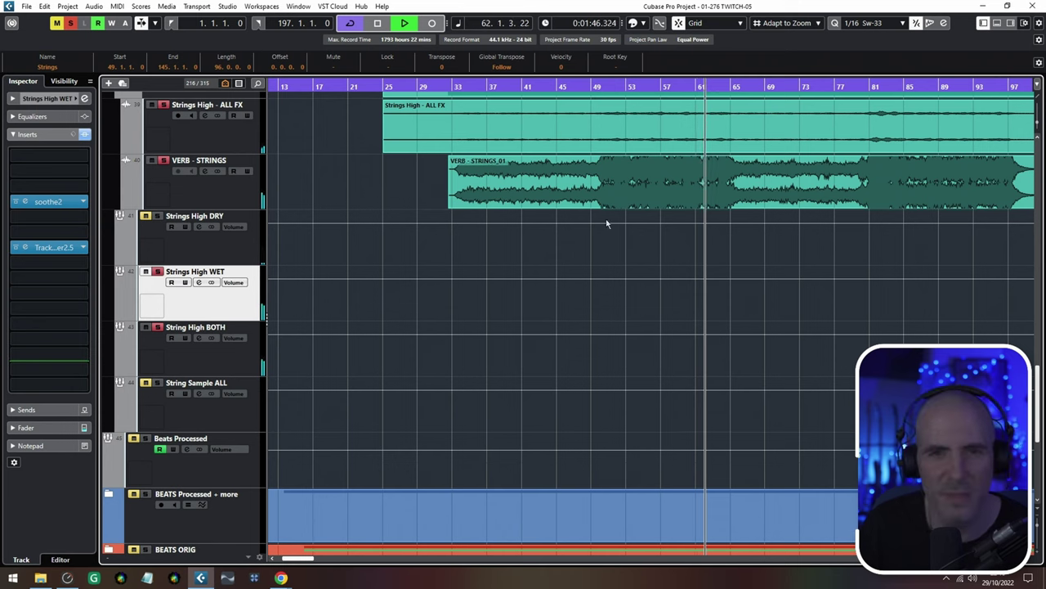
{"action": "scroll", "coordinate": [571, 267], "scroll_direction": "up", "scroll_amount": 4}
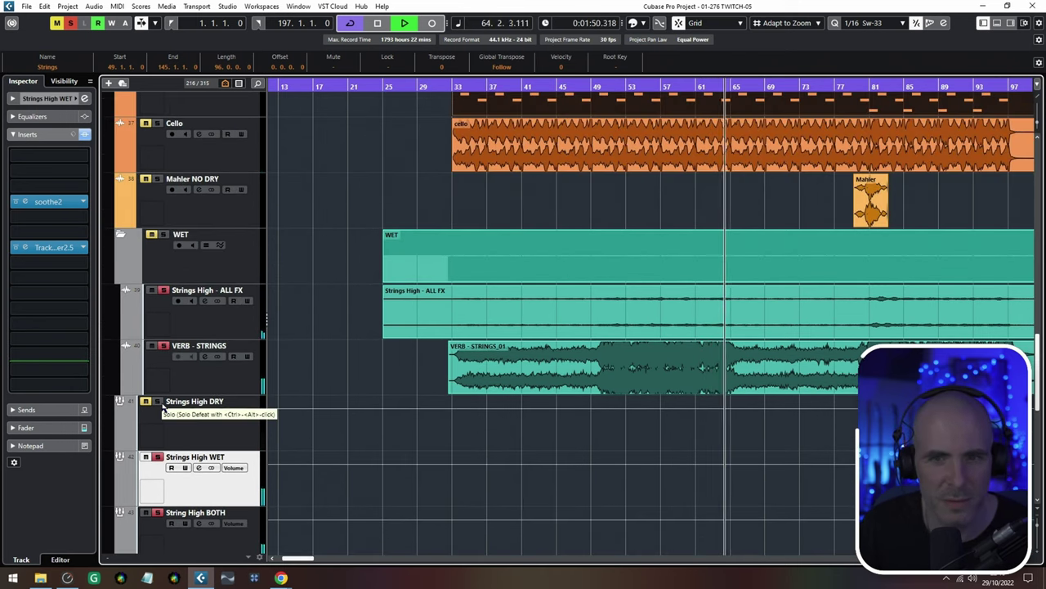
{"action": "key", "text": "space"}
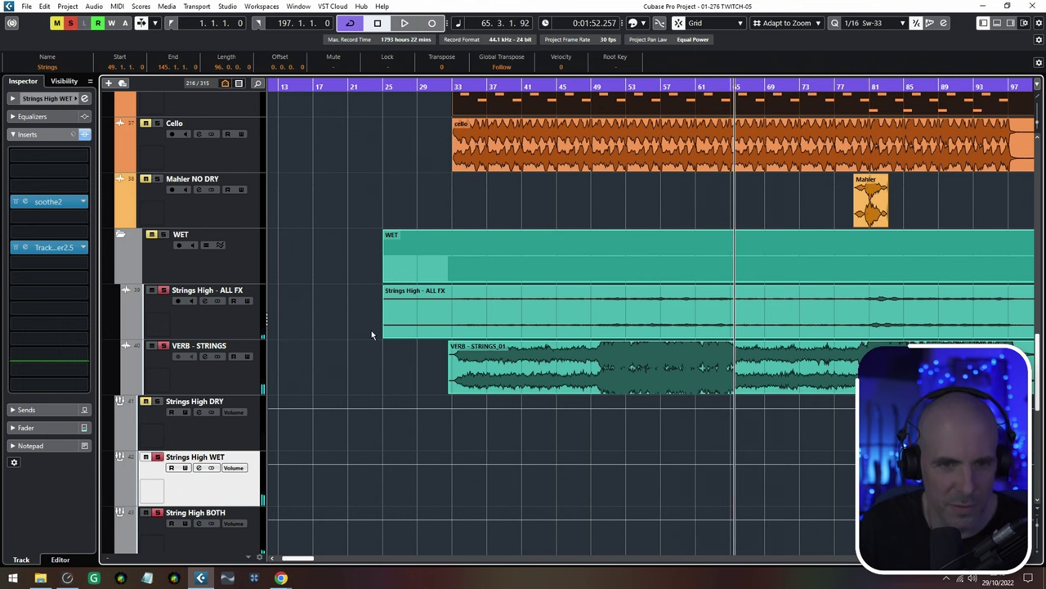
Play the soloed STRINGS ORIG folder from bar 41, review its tracks down to the cello, and clear the event selection
{"action": "scroll", "coordinate": [371, 330], "scroll_direction": "up", "scroll_amount": 10}
{"action": "scroll", "coordinate": [371, 330], "scroll_direction": "up", "scroll_amount": 3}
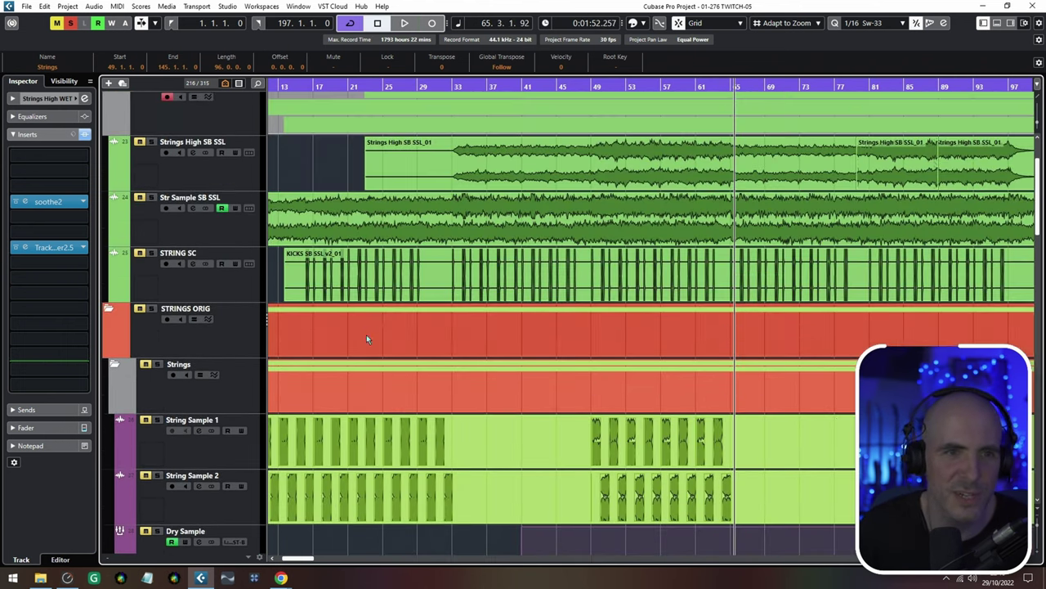
{"action": "scroll", "coordinate": [173, 110], "scroll_direction": "up", "scroll_amount": 1}
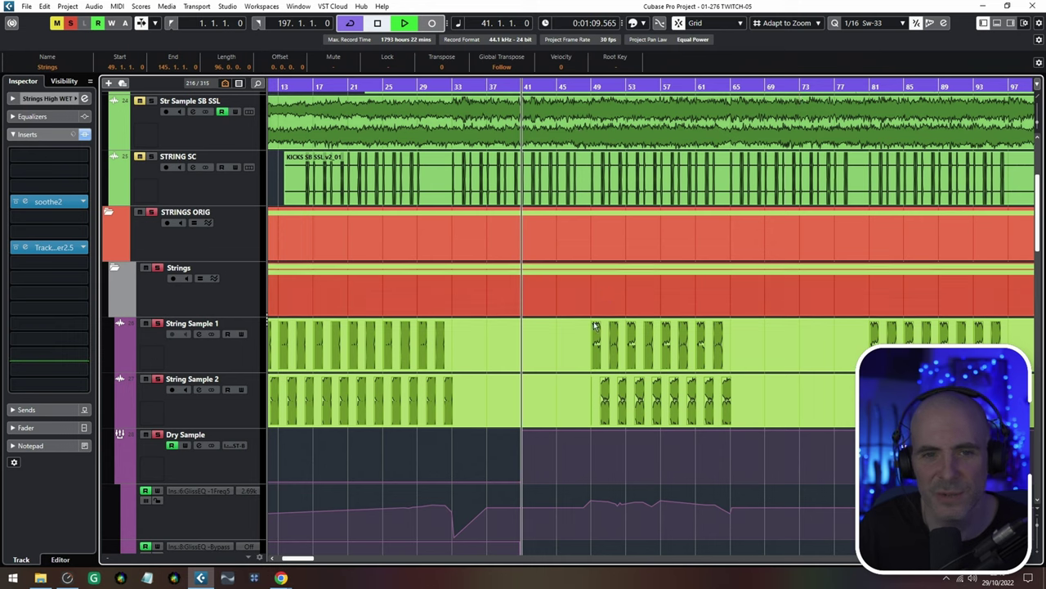
{"action": "scroll", "coordinate": [582, 342], "scroll_direction": "down", "scroll_amount": 7}
{"action": "scroll", "coordinate": [581, 339], "scroll_direction": "up", "scroll_amount": 2}
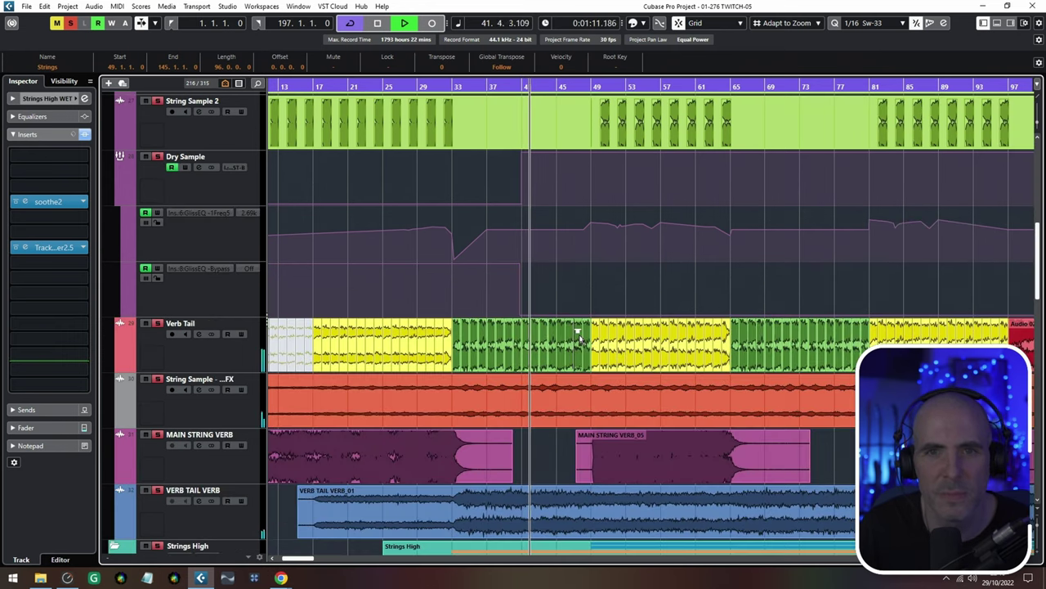
{"action": "scroll", "coordinate": [579, 339], "scroll_direction": "down", "scroll_amount": 3}
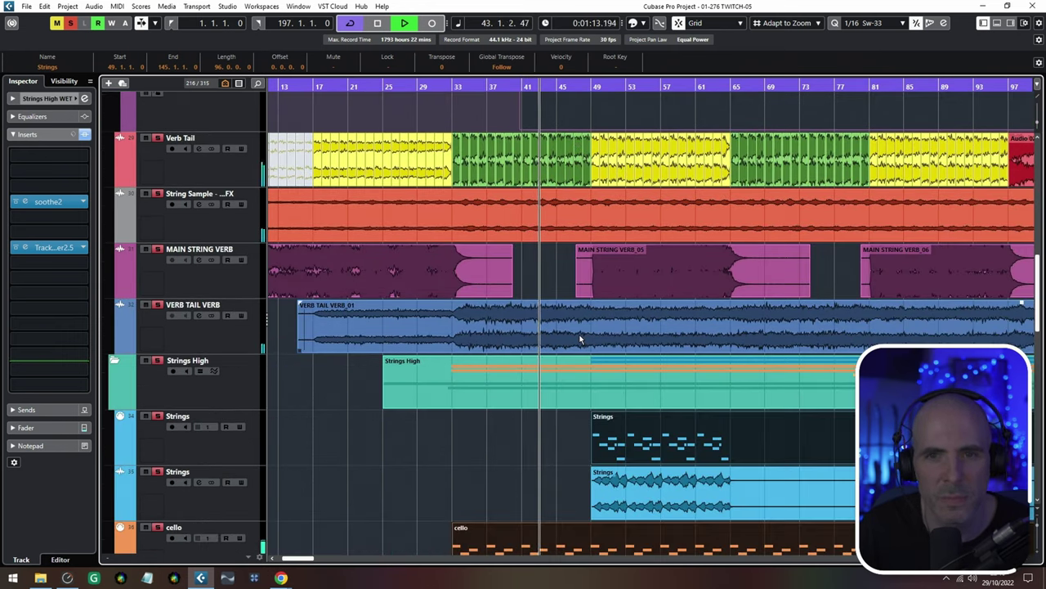
{"action": "scroll", "coordinate": [579, 344], "scroll_direction": "down", "scroll_amount": 5}
{"action": "left_click", "coordinate": [581, 394]}
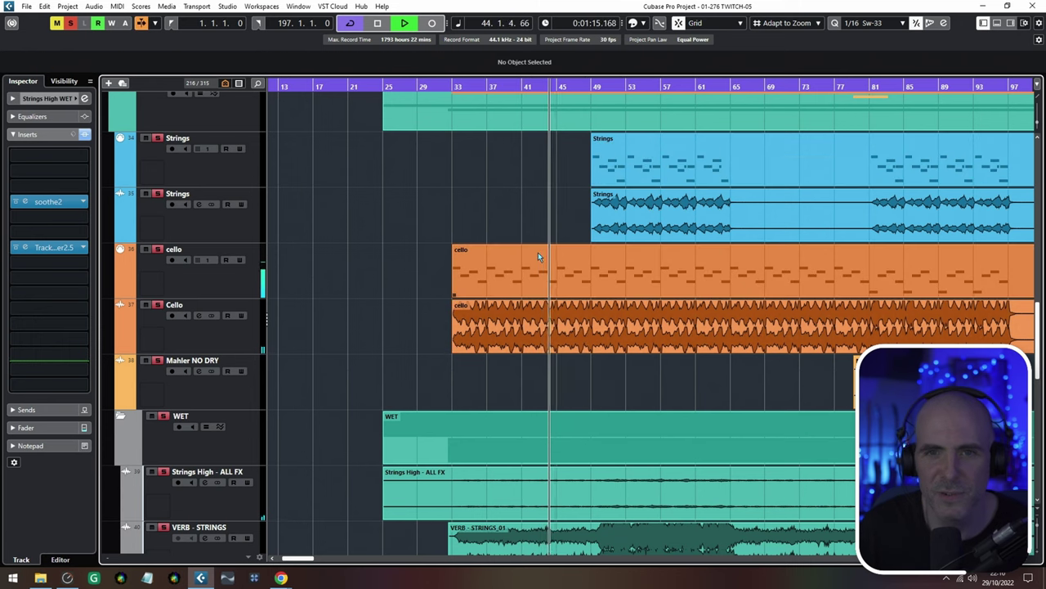
Follow all string layers during playback from about bar 44 to 59, from the Dry Sample automation down to the WET tracks
{"action": "scroll", "coordinate": [572, 270], "scroll_direction": "up", "scroll_amount": 7}
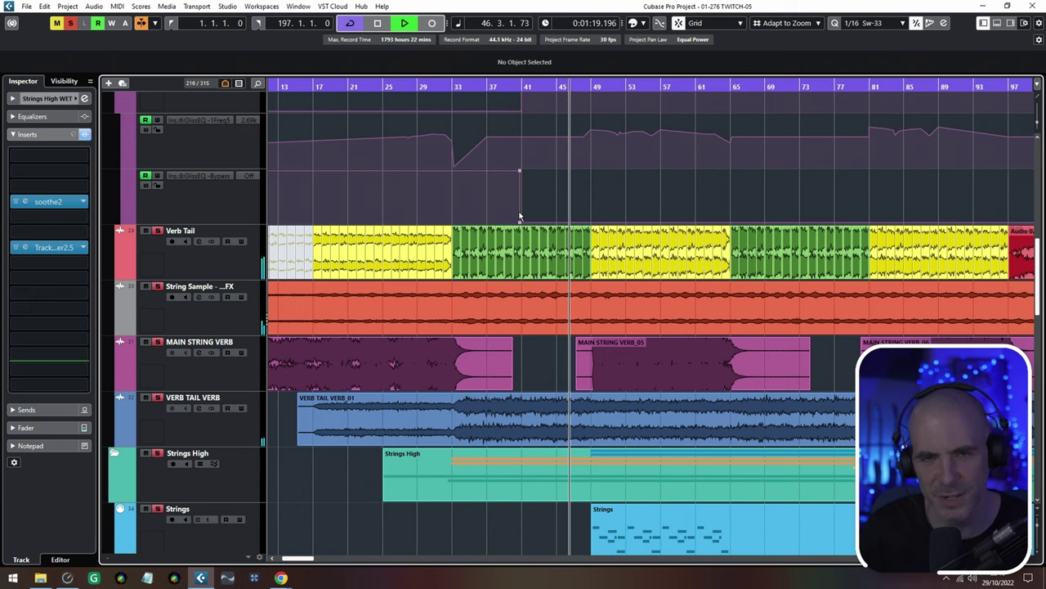
{"action": "scroll", "coordinate": [524, 175], "scroll_direction": "down", "scroll_amount": 2}
{"action": "scroll", "coordinate": [523, 175], "scroll_direction": "right", "scroll_amount": 3}
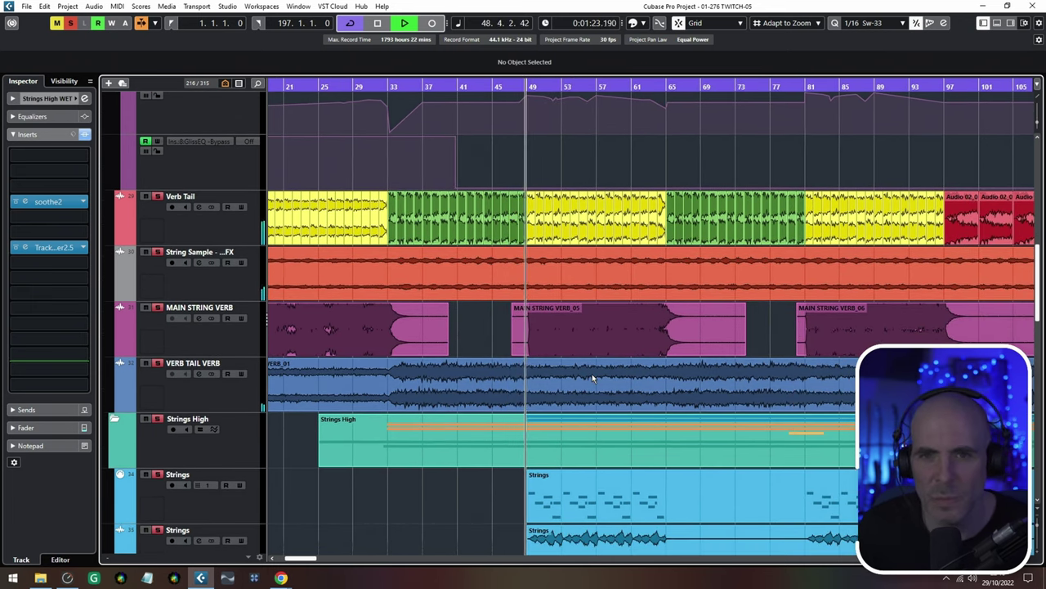
{"action": "scroll", "coordinate": [593, 378], "scroll_direction": "up", "scroll_amount": 3}
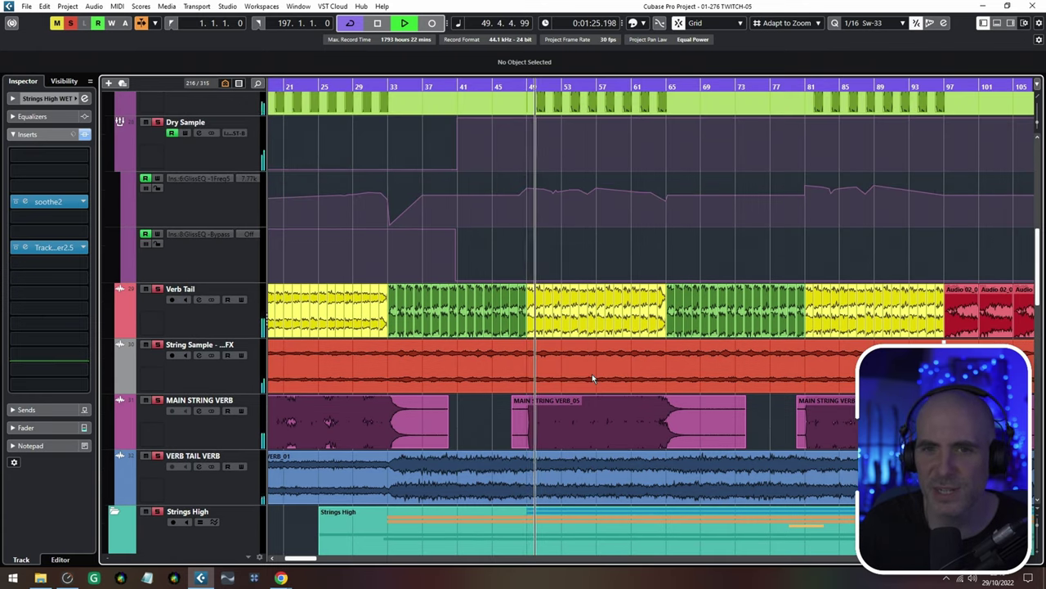
{"action": "scroll", "coordinate": [593, 378], "scroll_direction": "down", "scroll_amount": 3}
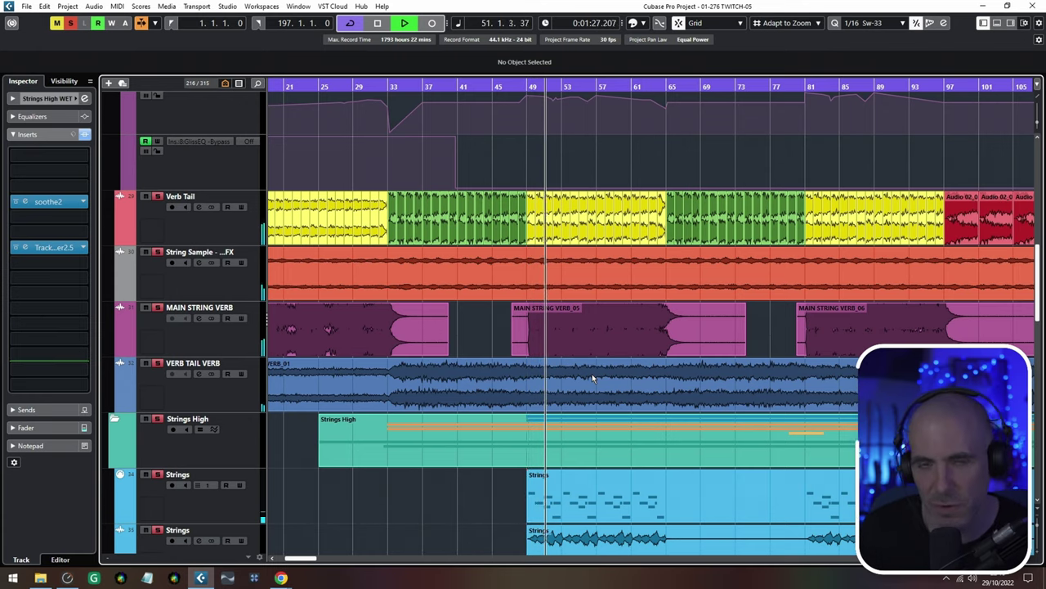
{"action": "scroll", "coordinate": [593, 377], "scroll_direction": "down", "scroll_amount": 3}
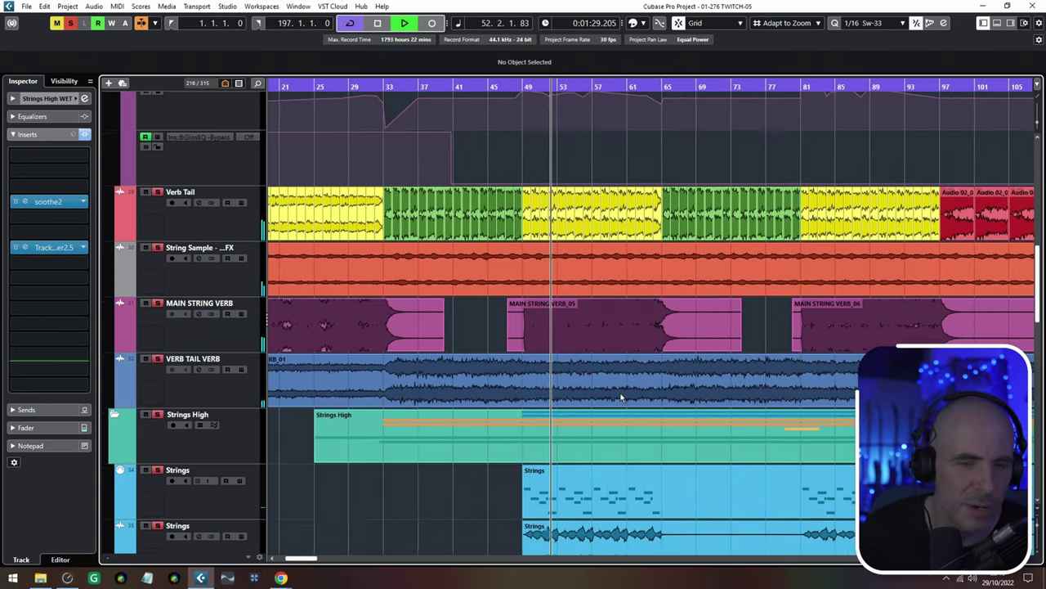
{"action": "scroll", "coordinate": [580, 327], "scroll_direction": "right", "scroll_amount": 2}
{"action": "scroll", "coordinate": [569, 284], "scroll_direction": "up", "scroll_amount": 2}
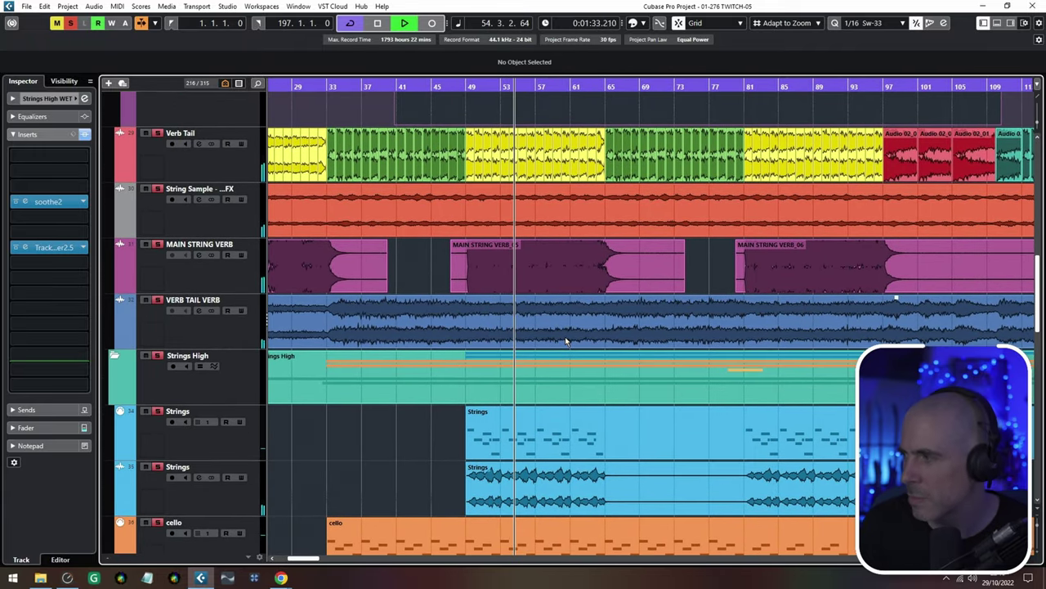
{"action": "scroll", "coordinate": [565, 336], "scroll_direction": "down", "scroll_amount": 1}
{"action": "scroll", "coordinate": [526, 444], "scroll_direction": "down", "scroll_amount": 4}
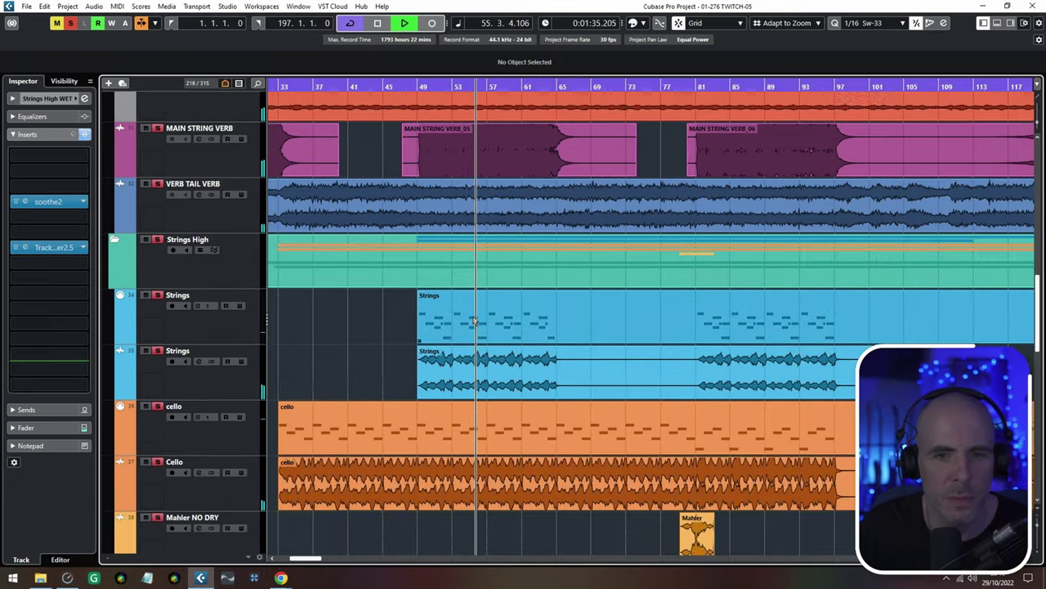
{"action": "scroll", "coordinate": [535, 392], "scroll_direction": "right", "scroll_amount": 3}
{"action": "scroll", "coordinate": [540, 378], "scroll_direction": "down", "scroll_amount": 5}
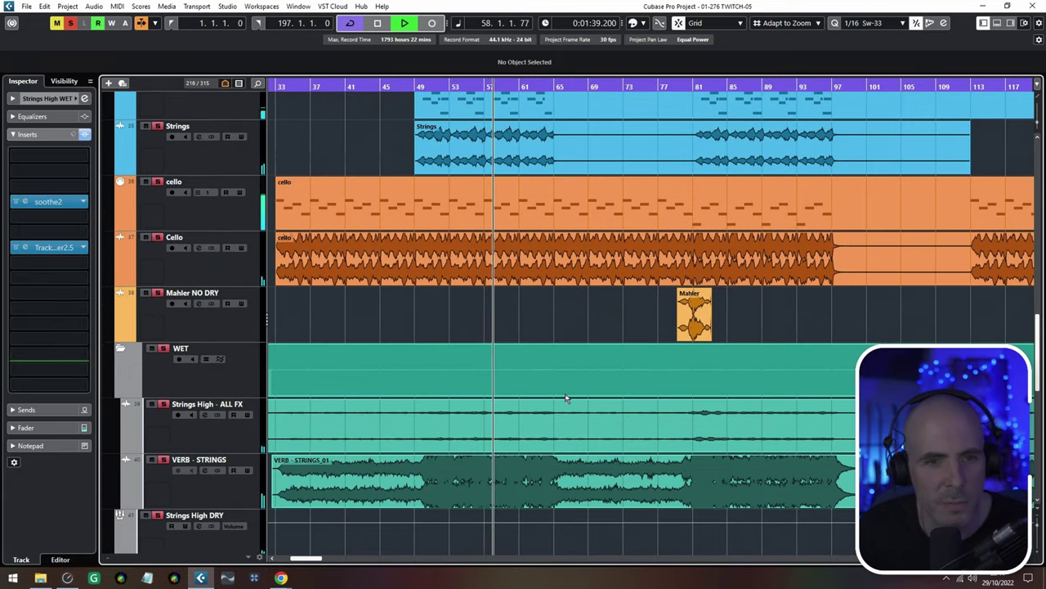
{"action": "scroll", "coordinate": [556, 384], "scroll_direction": "down", "scroll_amount": 5}
{"action": "scroll", "coordinate": [565, 397], "scroll_direction": "up", "scroll_amount": 7}
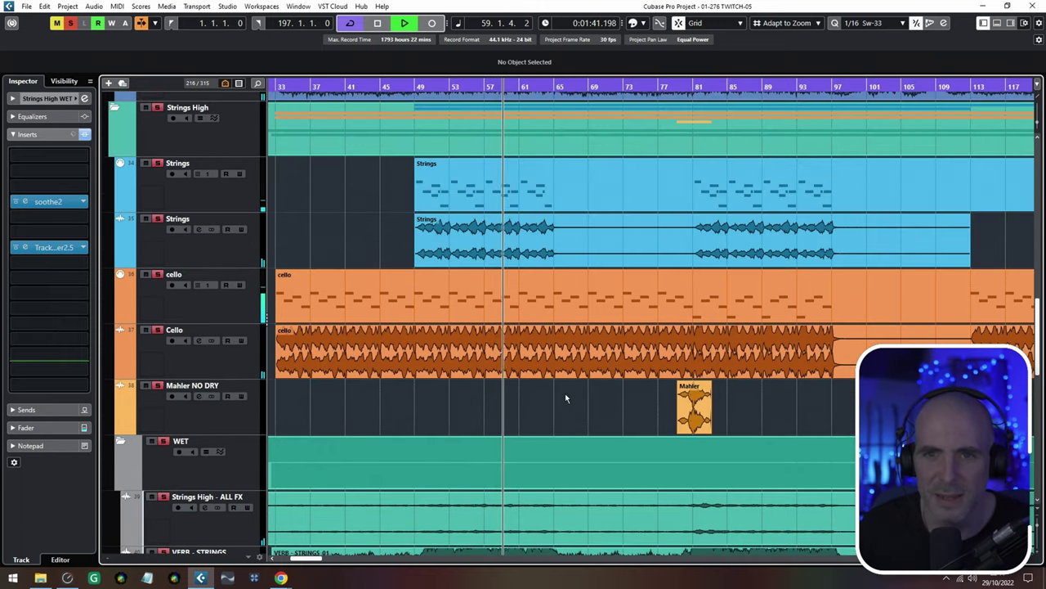
Continue playback from around bar 99 and examine the red Verb Tail events between bars 97 and 110 up close
{"action": "key", "text": "g"}
{"action": "key", "text": "g"}
{"action": "scroll", "coordinate": [566, 397], "scroll_direction": "up", "scroll_amount": 5}
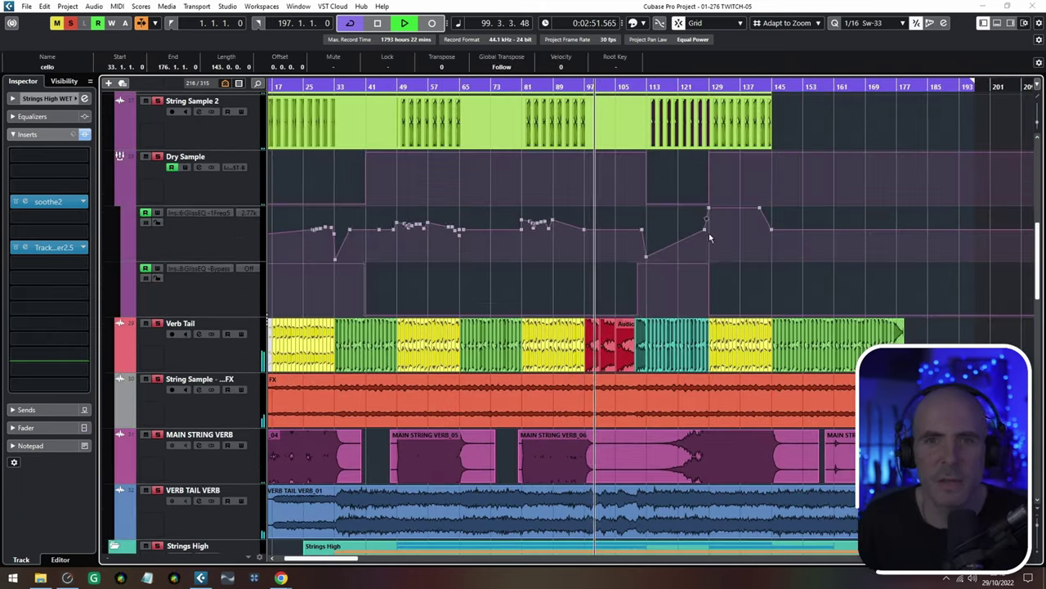
{"action": "scroll", "coordinate": [565, 357], "scroll_direction": "up", "scroll_amount": 5}
{"action": "left_click_drag", "start_coordinate": [766, 309], "coordinate": [530, 331]}
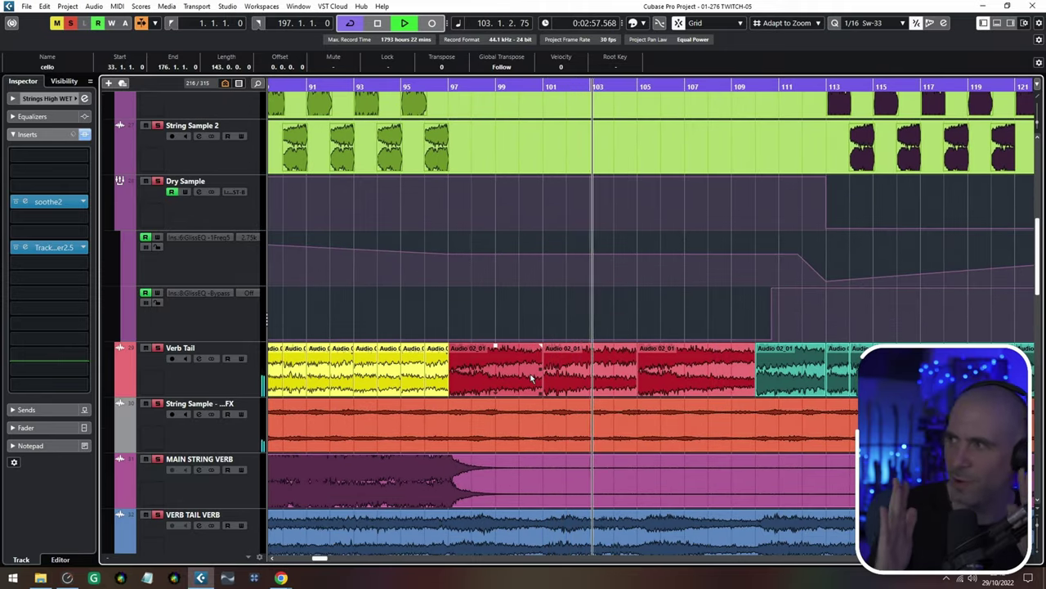
{"action": "left_click", "coordinate": [588, 372]}
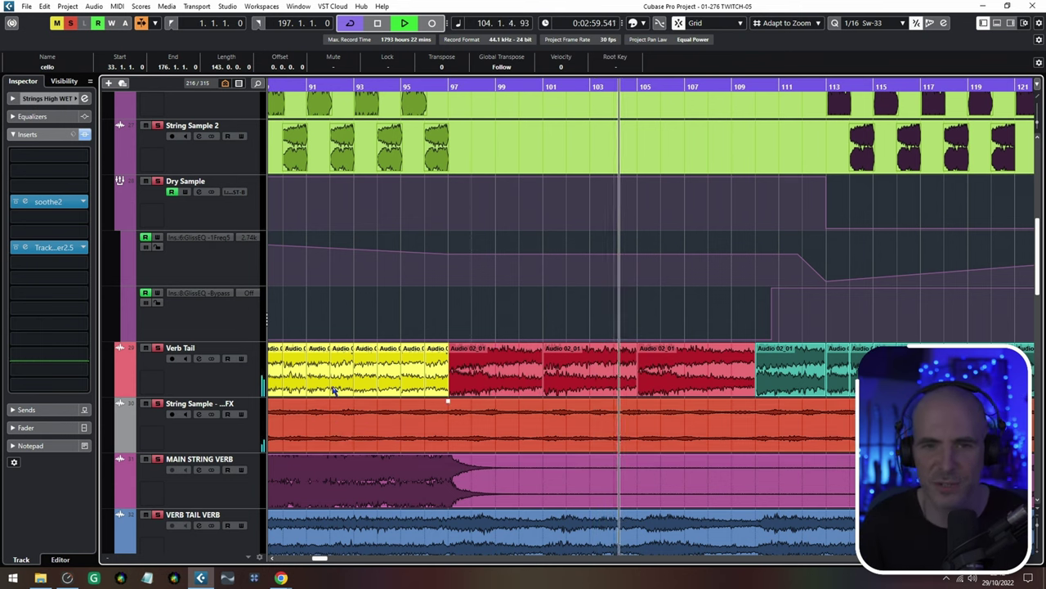
Follow the teal Verb Tail events and the Dry Sample automation between bars 110 and 129, and clear the event selection
{"action": "left_click_drag", "start_coordinate": [691, 308], "coordinate": [579, 304]}
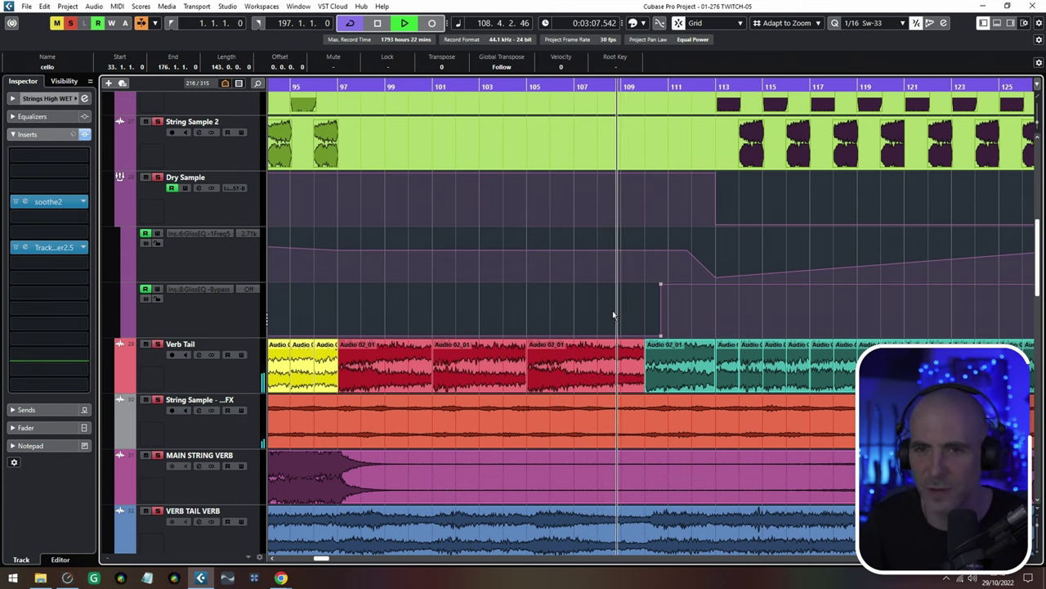
{"action": "left_click_drag", "start_coordinate": [638, 320], "coordinate": [481, 297]}
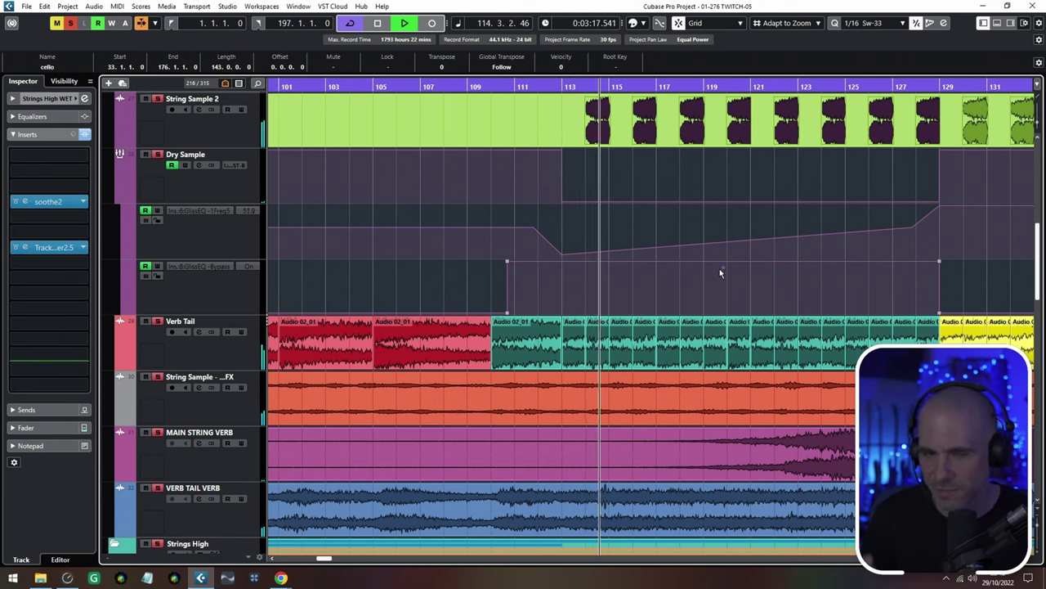
{"action": "key", "text": "g"}
{"action": "key", "text": "g"}
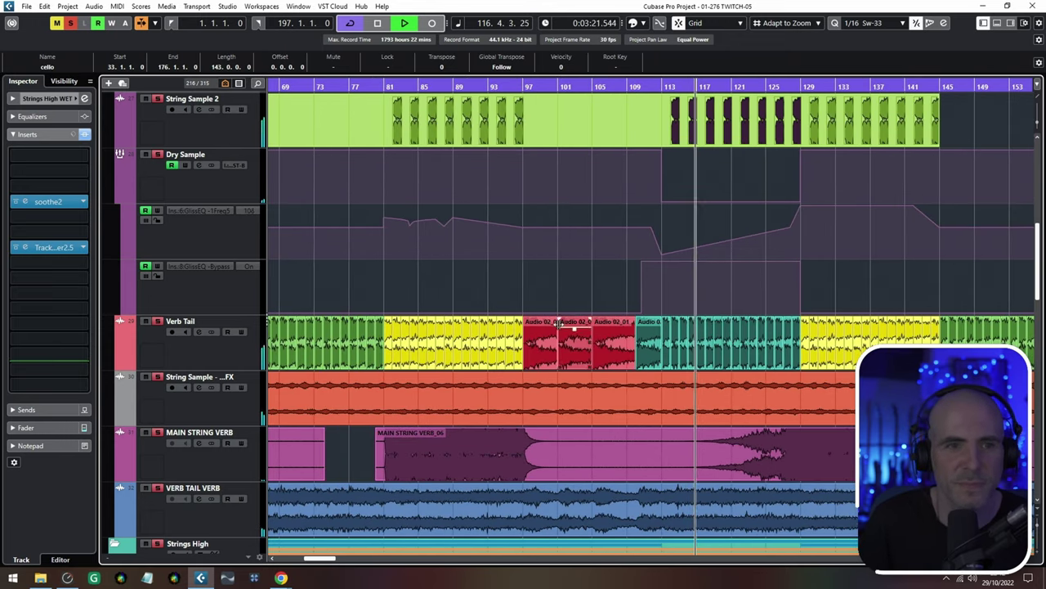
{"action": "left_click", "coordinate": [521, 307]}
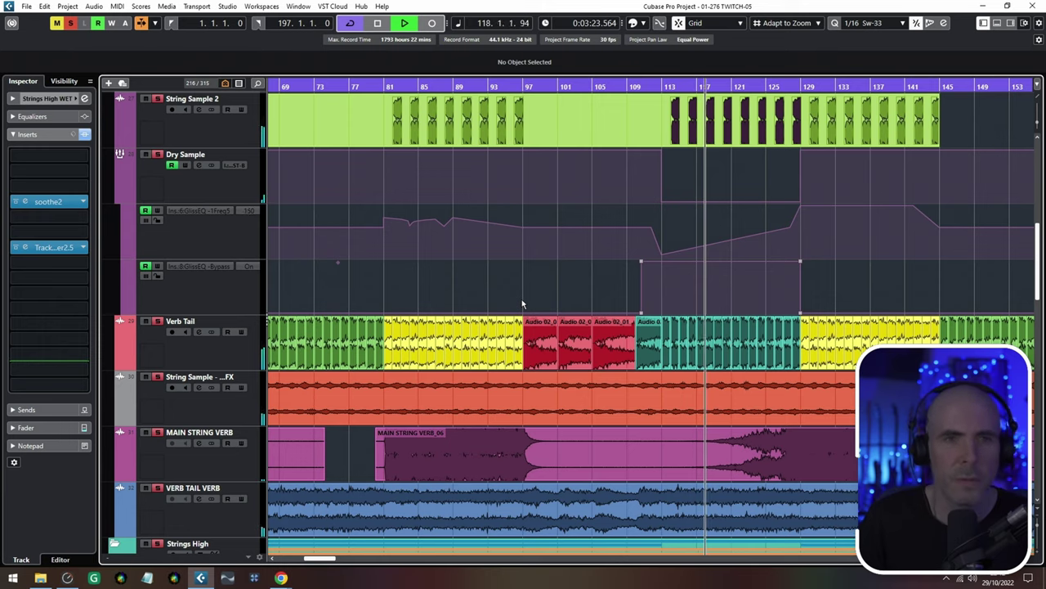
Reduce the height of all tracks for an overview of the string folders, and highlight the Strings High WET group's name
{"action": "key", "text": "shift+g"}
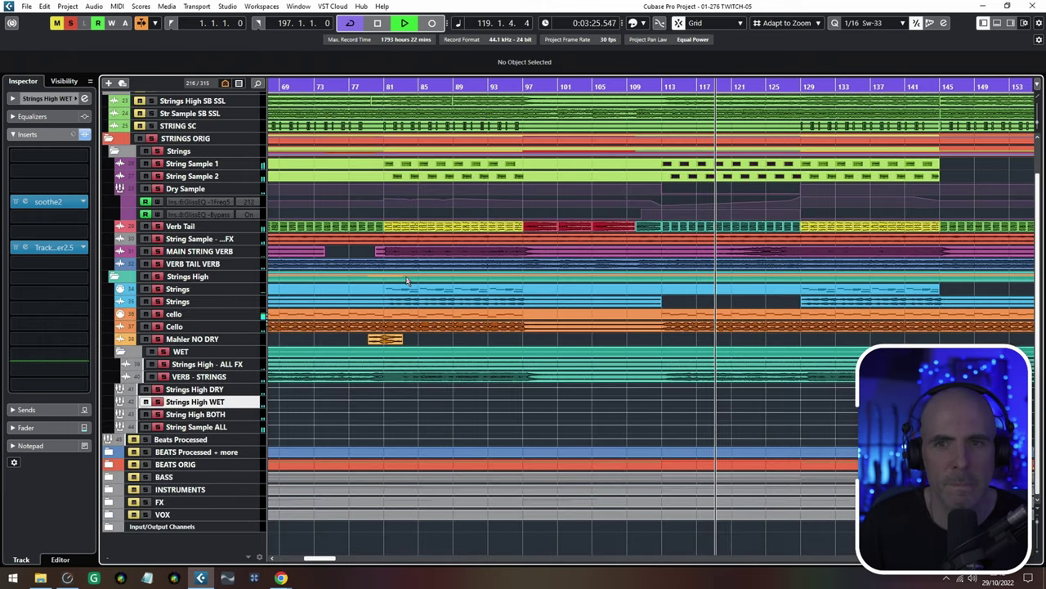
{"action": "scroll", "coordinate": [555, 380], "scroll_direction": "up", "scroll_amount": 3}
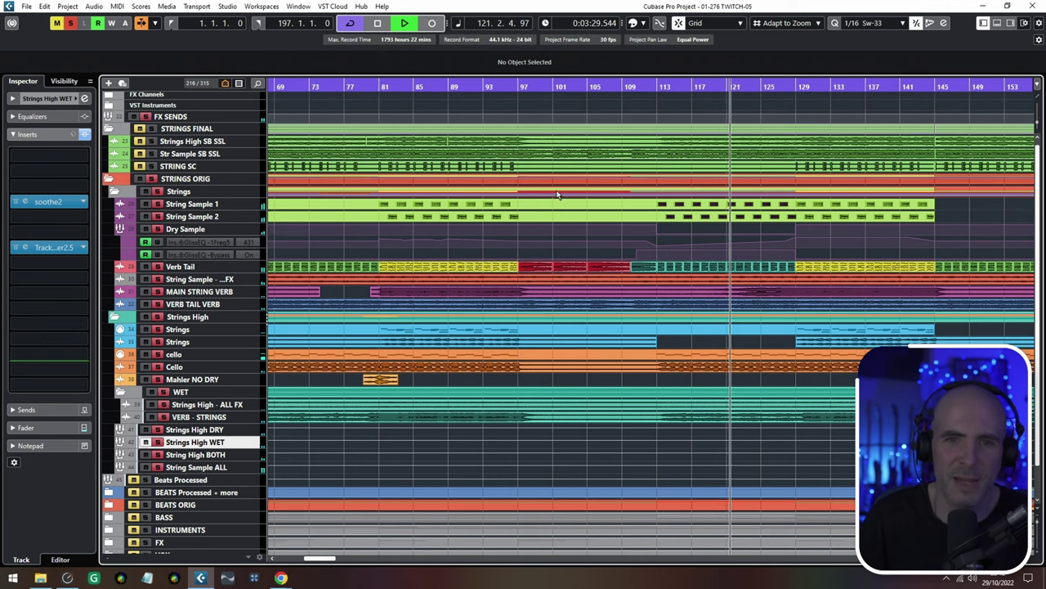
{"action": "double_click", "coordinate": [191, 443]}
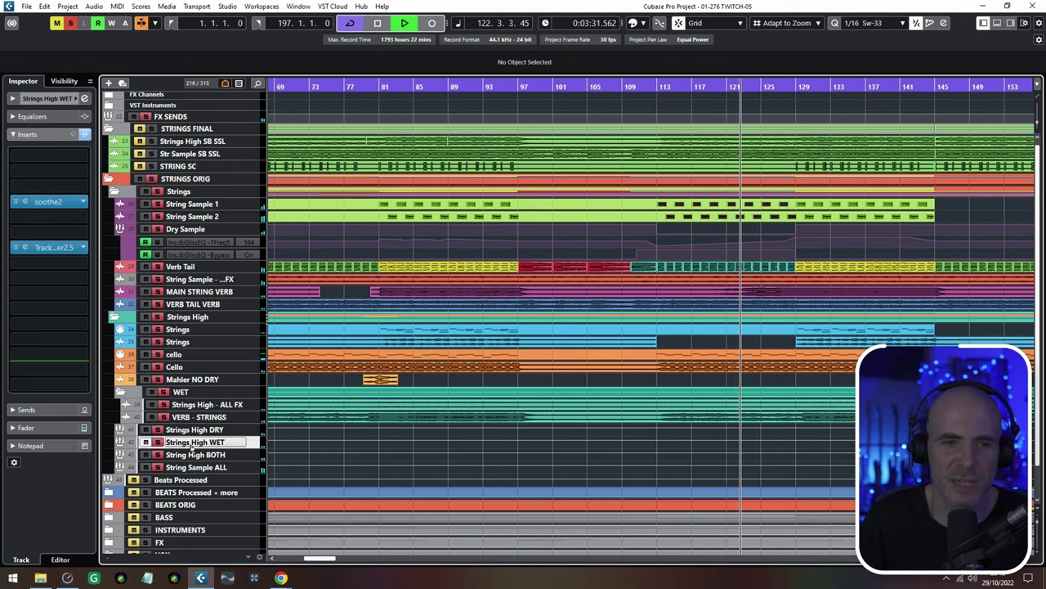
Select the String Sample ALL group, turn off solo on the STRINGS ORIG folder, and stop playback
{"action": "left_click", "coordinate": [208, 467]}
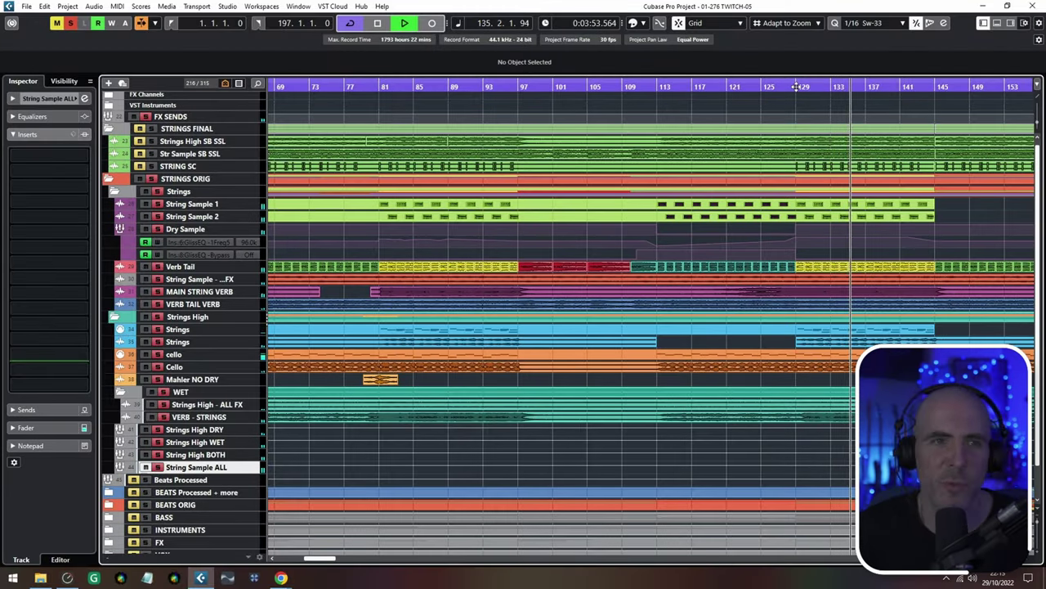
{"action": "left_click", "coordinate": [154, 180]}
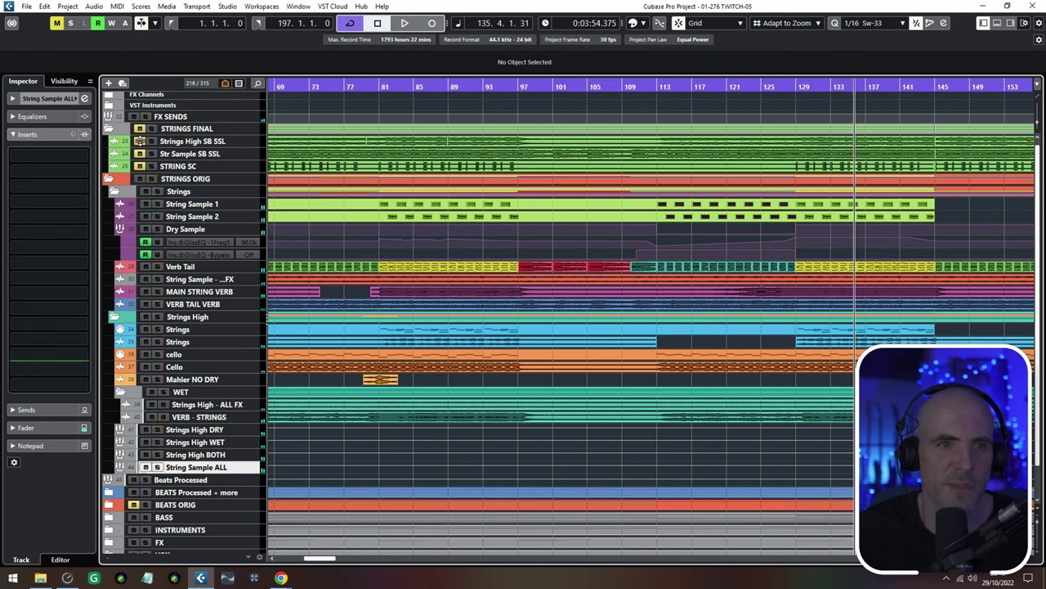
Compare the STRINGS FINAL and STRINGS ORIG folders by switching solo between them, ending with STRINGS FINAL soloed
{"action": "left_click", "coordinate": [150, 130]}
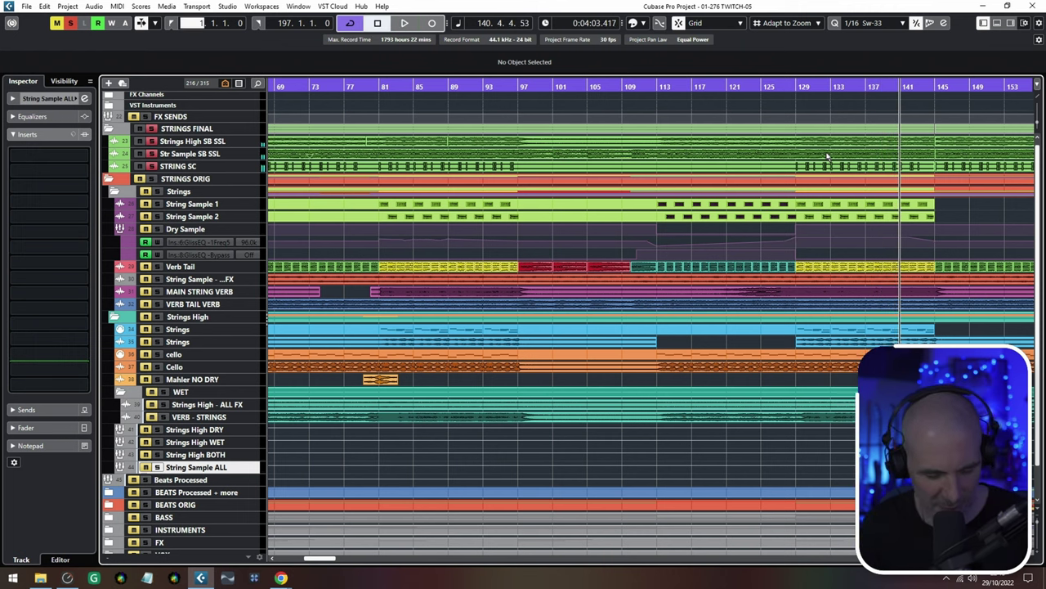
{"action": "key", "text": "Return"}
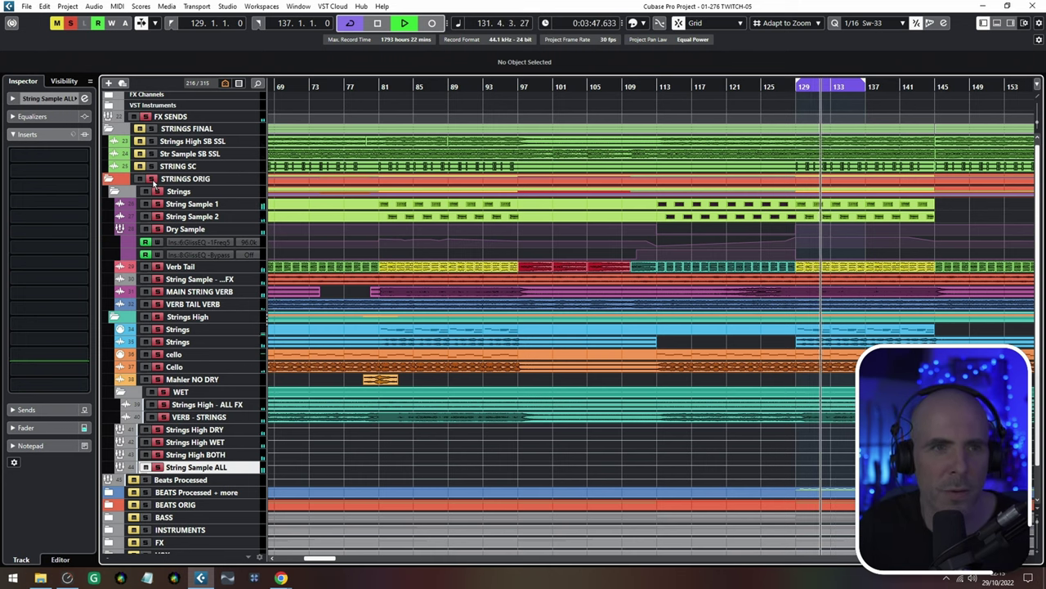
{"action": "left_click", "coordinate": [152, 179]}
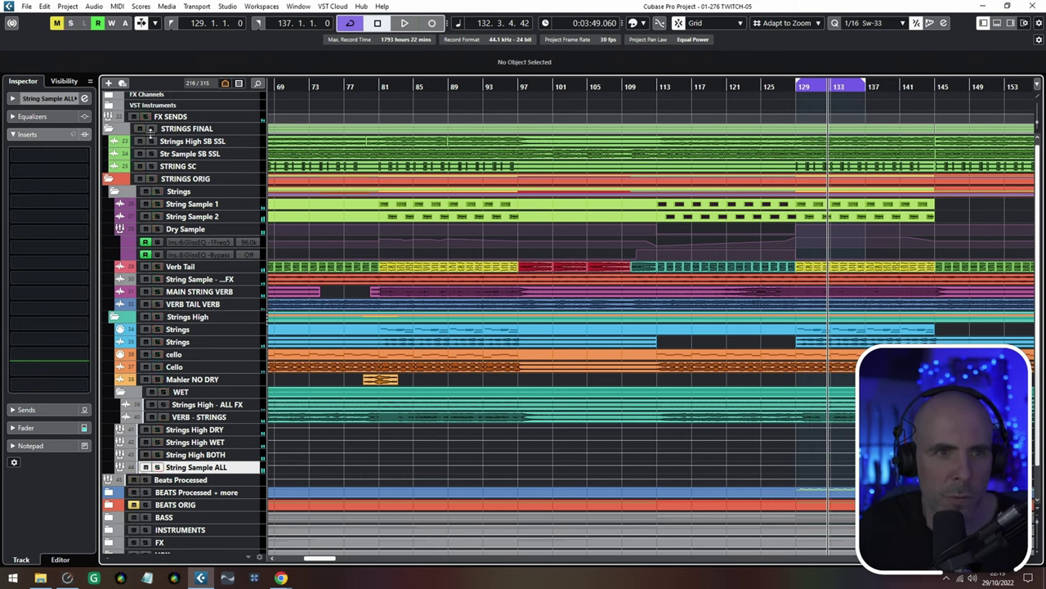
{"action": "left_click", "coordinate": [151, 128]}
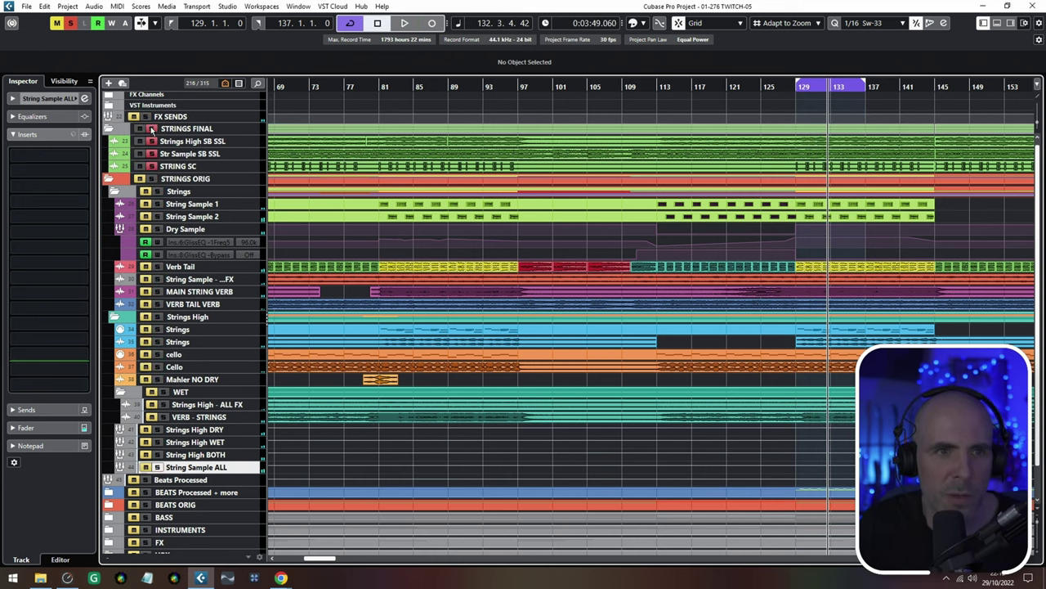
{"action": "left_click", "coordinate": [233, 143]}
{"action": "left_click", "coordinate": [233, 157]}
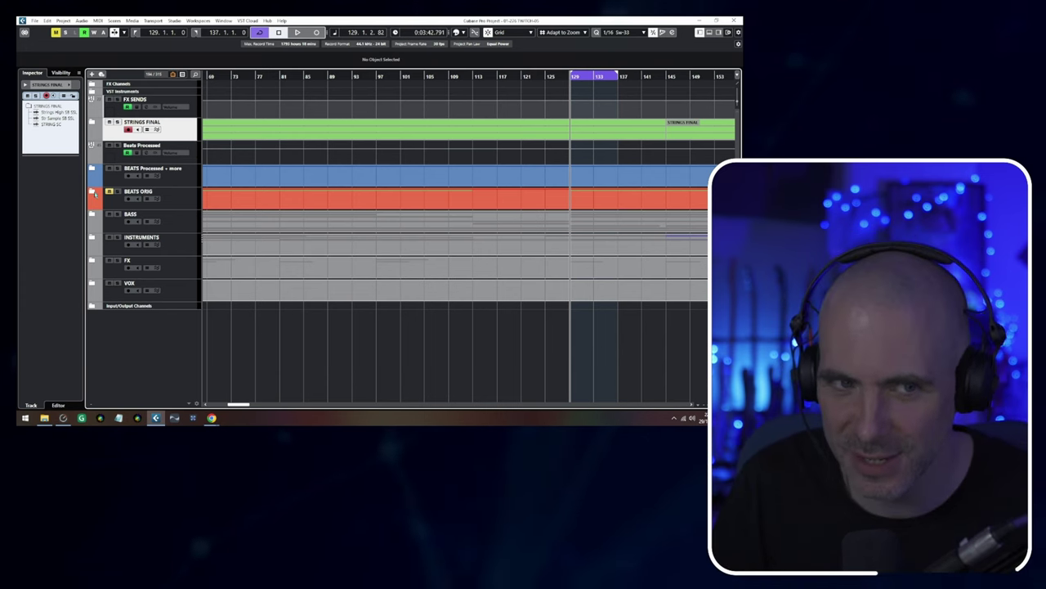
Expand the BEATS ORIG folder and look over the processed kick, snare, hat and ride tracks during playback
{"action": "left_click", "coordinate": [94, 192]}
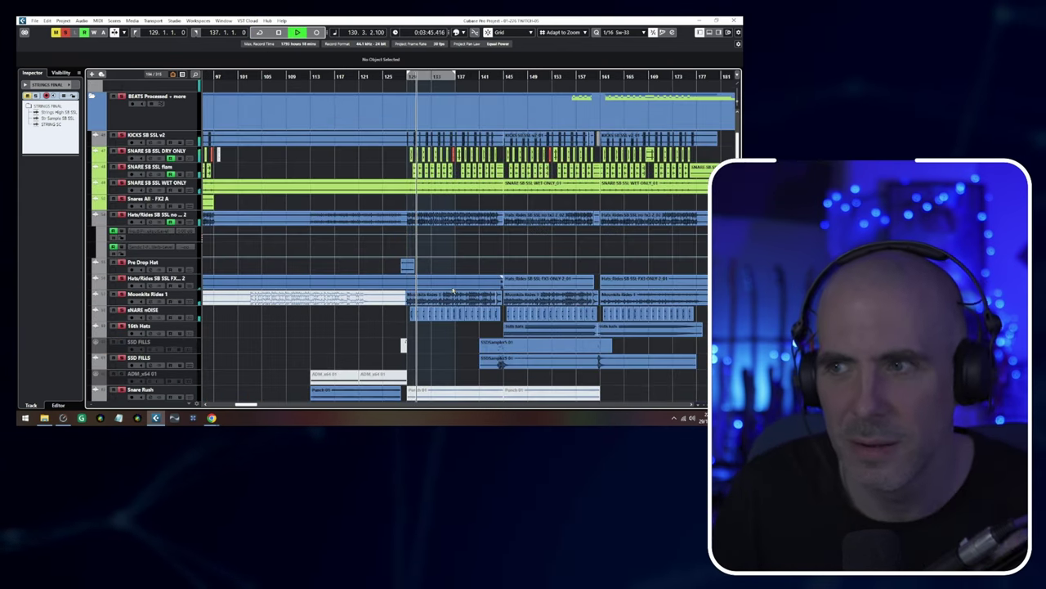
{"action": "left_click_drag", "start_coordinate": [468, 358], "coordinate": [413, 251]}
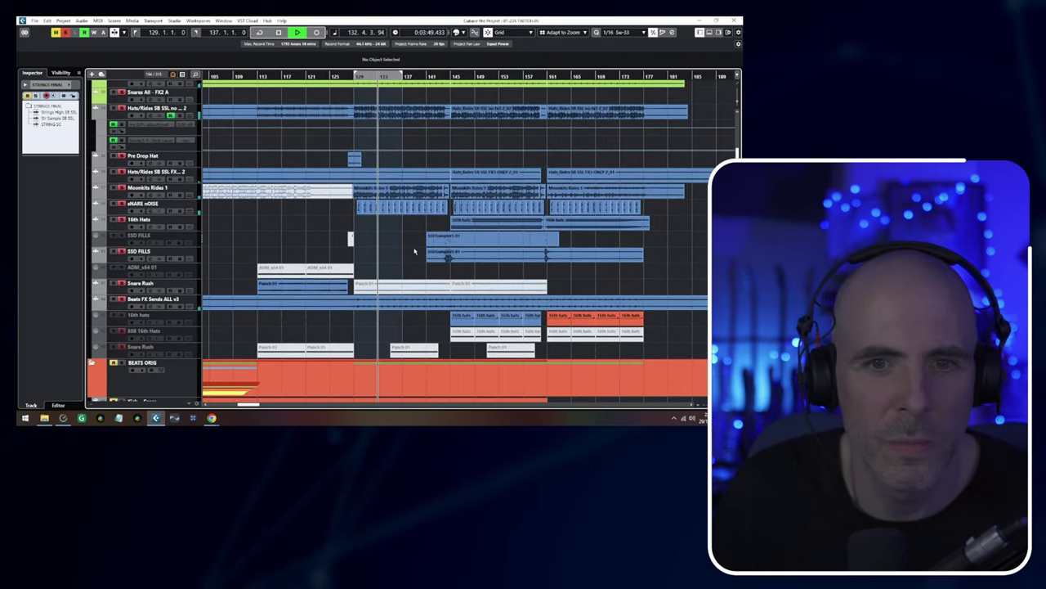
{"action": "scroll", "coordinate": [415, 254], "scroll_direction": "down", "scroll_amount": 3}
{"action": "scroll", "coordinate": [416, 256], "scroll_direction": "down", "scroll_amount": 2}
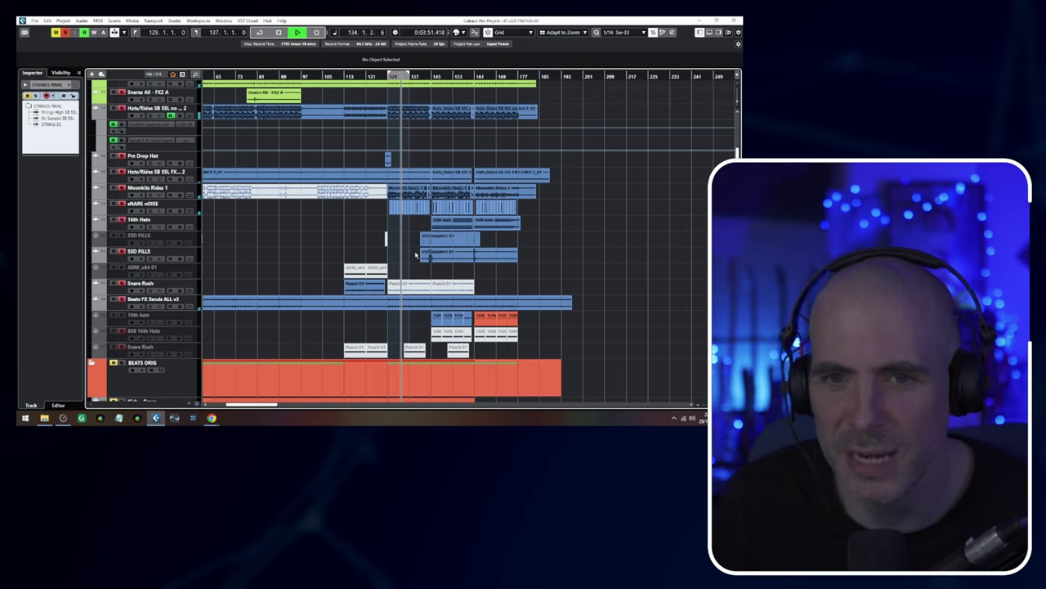
{"action": "scroll", "coordinate": [415, 256], "scroll_direction": "down", "scroll_amount": 3}
{"action": "scroll", "coordinate": [415, 256], "scroll_direction": "up", "scroll_amount": 8}
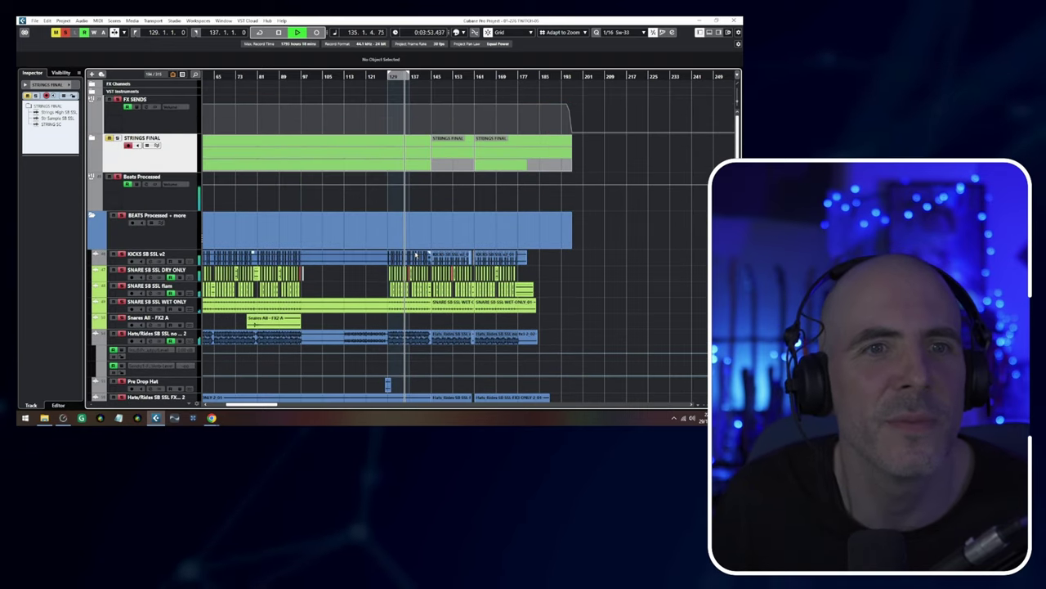
{"action": "scroll", "coordinate": [415, 256], "scroll_direction": "down", "scroll_amount": 5}
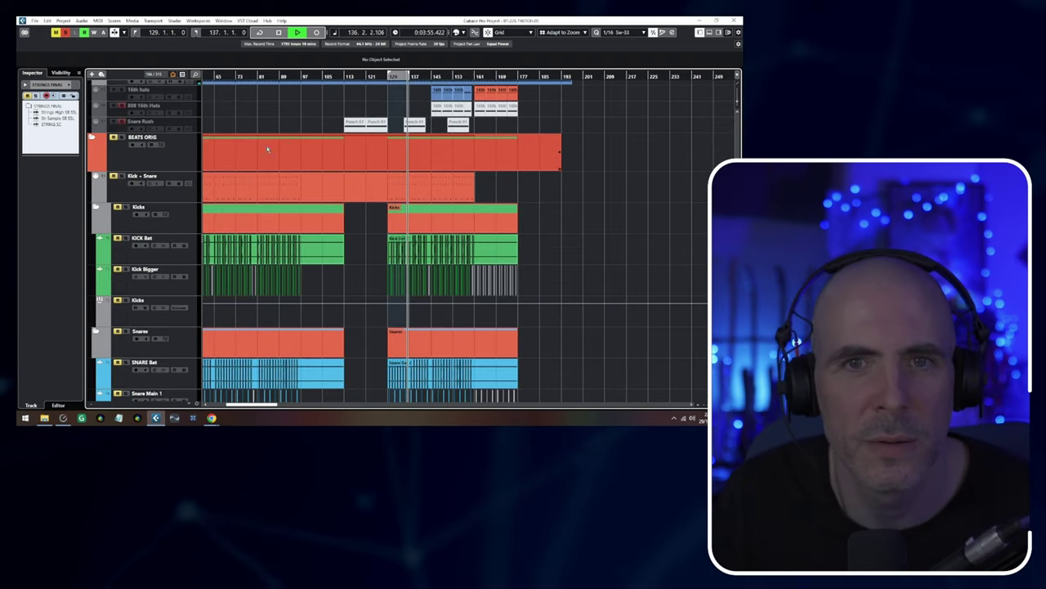
Restart playback and look through the kick, snare, hat and ride tracks inside the BEATS ORIG folder
{"action": "key", "text": "space"}
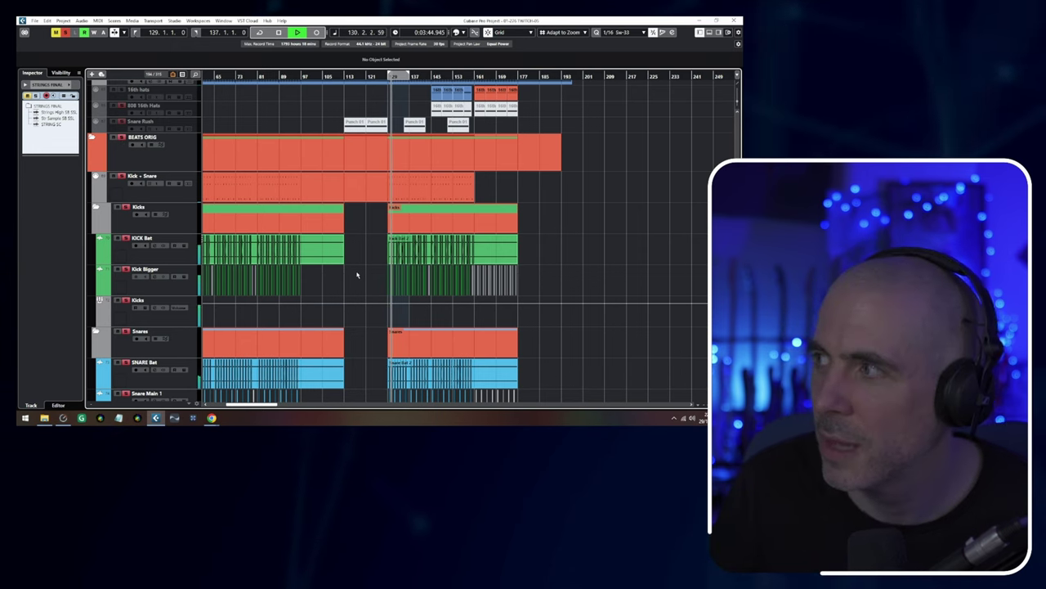
{"action": "scroll", "coordinate": [356, 275], "scroll_direction": "down", "scroll_amount": 10}
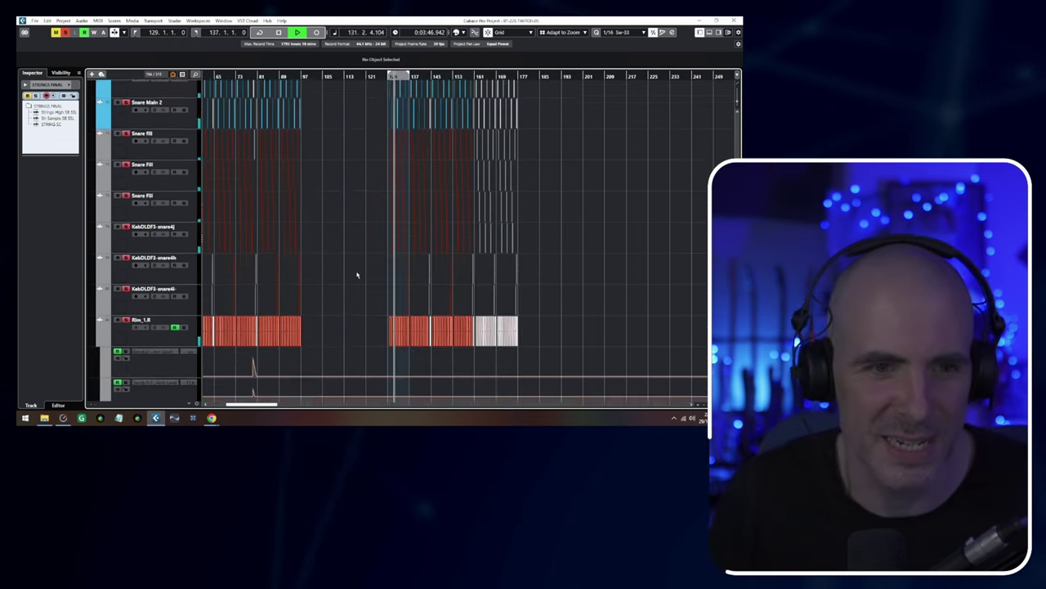
{"action": "scroll", "coordinate": [356, 274], "scroll_direction": "down", "scroll_amount": 5}
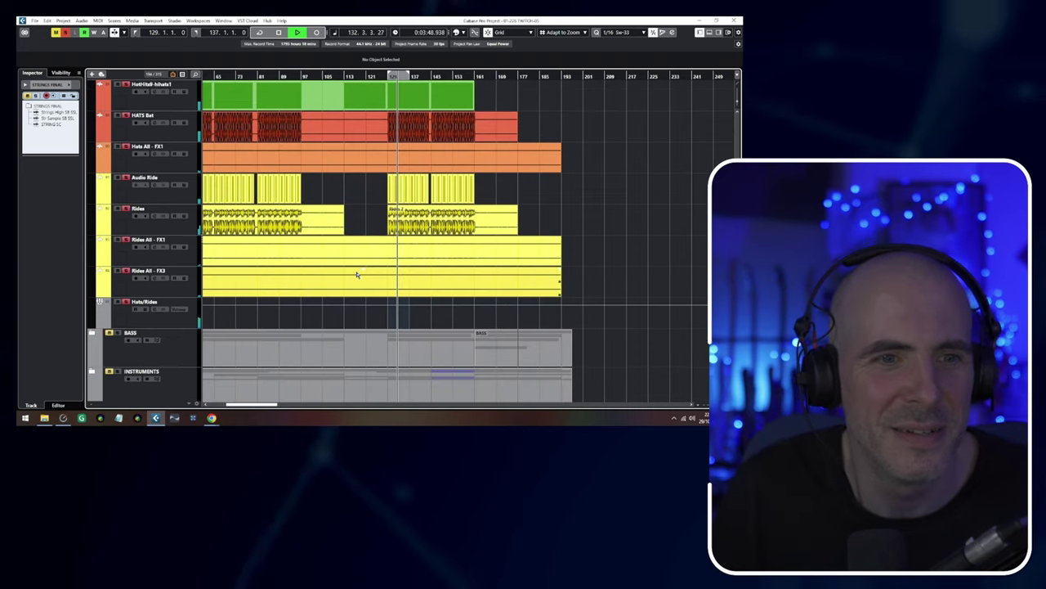
{"action": "scroll", "coordinate": [357, 275], "scroll_direction": "up", "scroll_amount": 10}
Select the Snares group to check its inserts and sends, return to the BEATS ORIG folder, and stop playback
{"action": "left_click", "coordinate": [174, 368]}
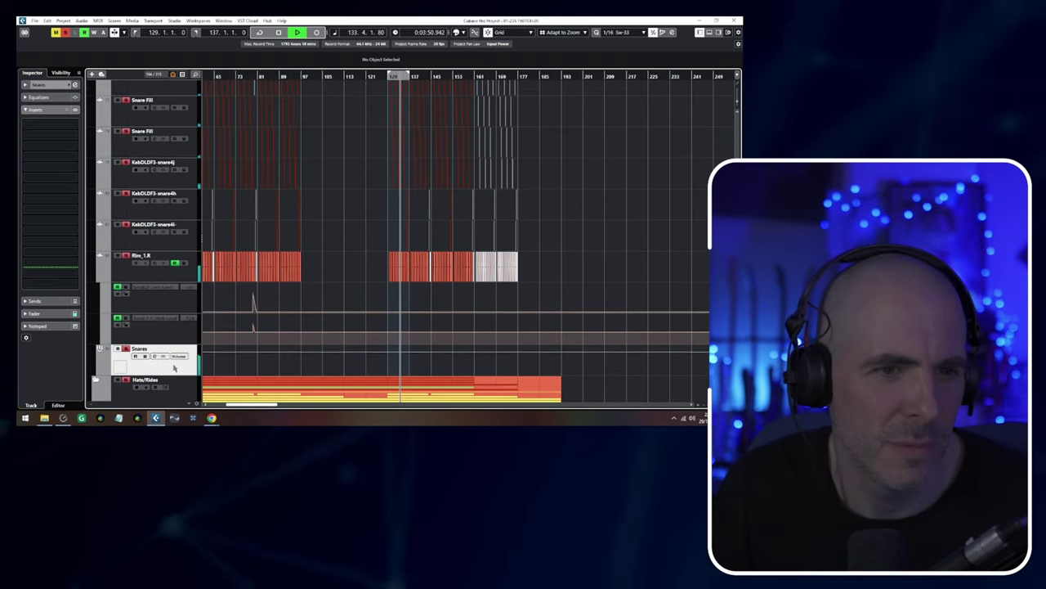
{"action": "left_click", "coordinate": [50, 301]}
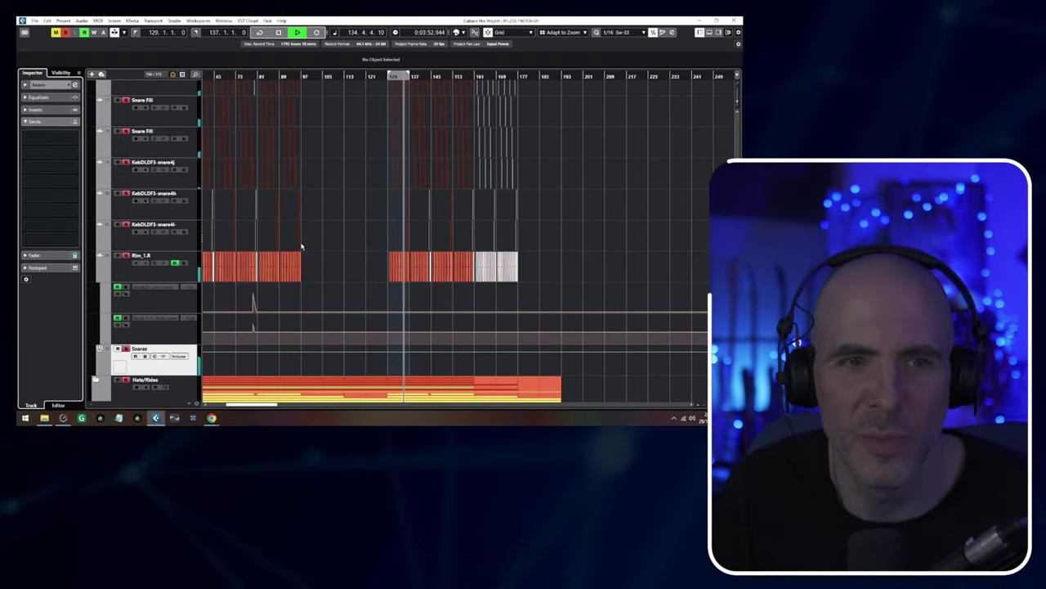
{"action": "scroll", "coordinate": [302, 246], "scroll_direction": "up", "scroll_amount": 2}
{"action": "scroll", "coordinate": [340, 214], "scroll_direction": "up", "scroll_amount": 6}
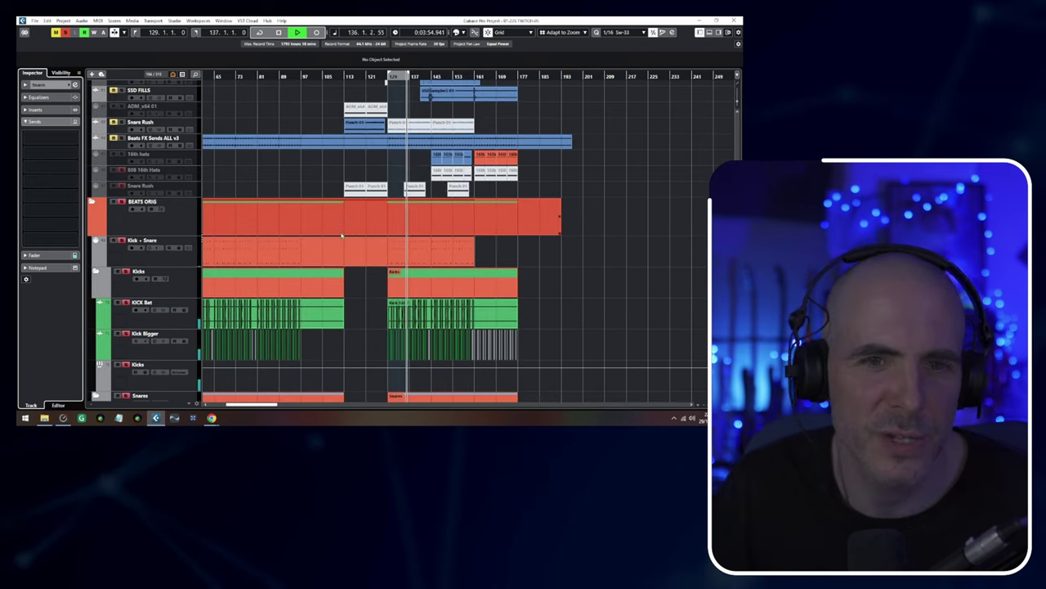
{"action": "key", "text": "space"}
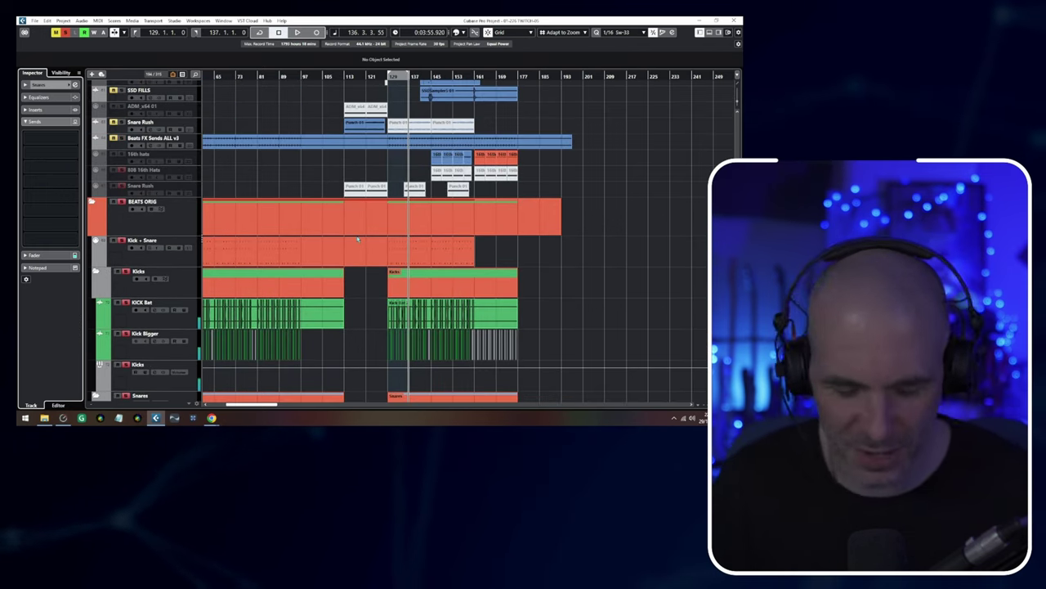
Select the Kick + Snare track and open its Battery 3 06 MIDI part in the Key Editor
{"action": "key", "text": "shift+g"}
{"action": "key", "text": "shift+h"}
{"action": "scroll", "coordinate": [357, 239], "scroll_direction": "left", "scroll_amount": 3}
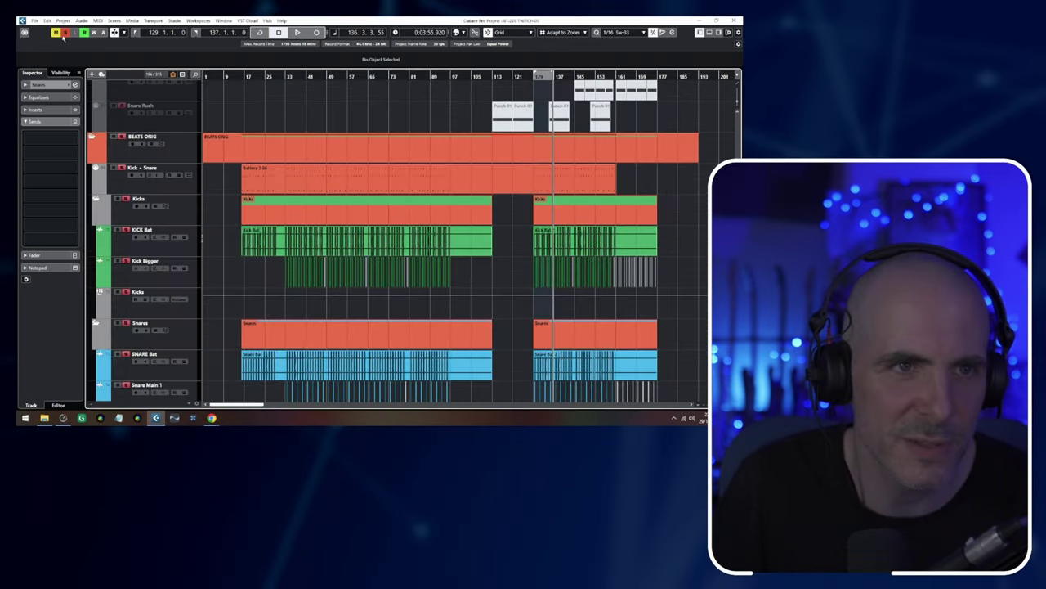
{"action": "left_click", "coordinate": [66, 32]}
{"action": "left_click", "coordinate": [190, 189]}
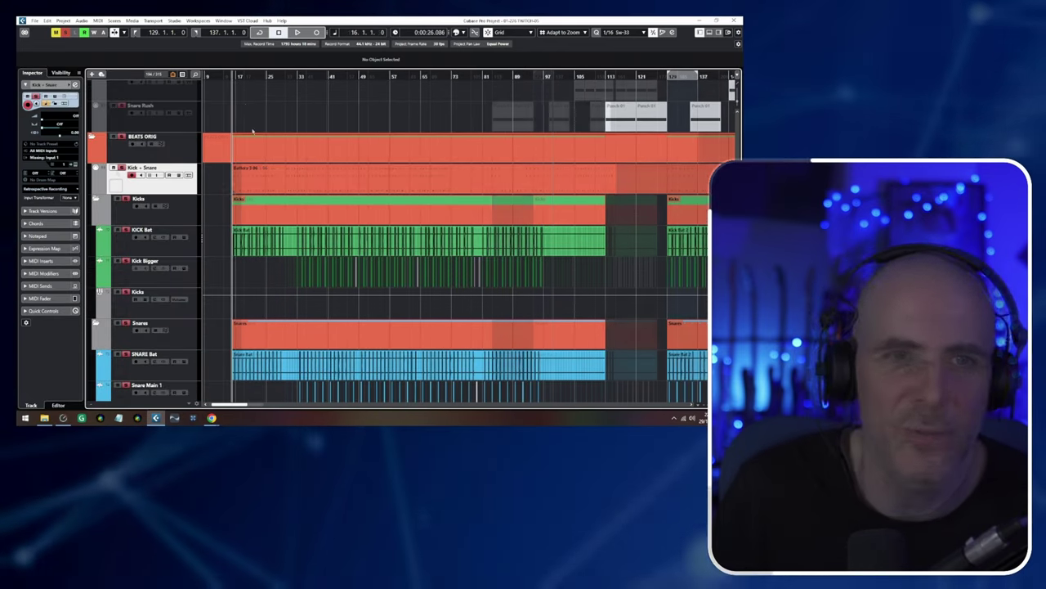
{"action": "double_click", "coordinate": [273, 175]}
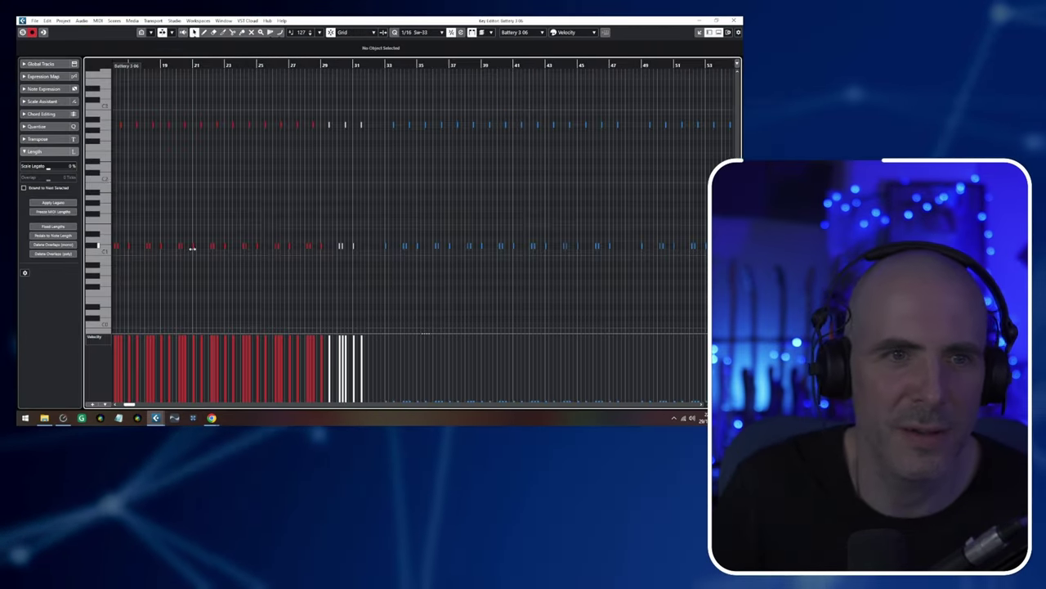
Examine the kick and snare notes from bar 16 to about bar 26 up close, and close the Key Editor
{"action": "key", "text": "h"}
{"action": "left_click_drag", "start_coordinate": [193, 252], "coordinate": [500, 264]}
{"action": "left_click_drag", "start_coordinate": [235, 250], "coordinate": [534, 332]}
{"action": "scroll", "coordinate": [467, 264], "scroll_direction": "left", "scroll_amount": 4}
{"action": "scroll", "coordinate": [332, 185], "scroll_direction": "down", "scroll_amount": 2}
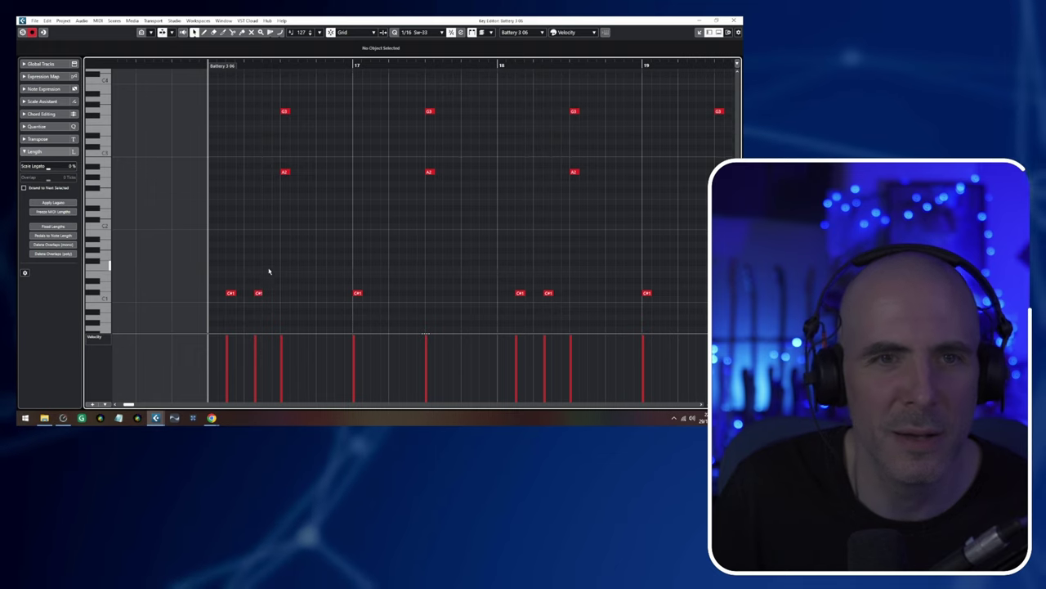
{"action": "scroll", "coordinate": [324, 261], "scroll_direction": "left", "scroll_amount": 2}
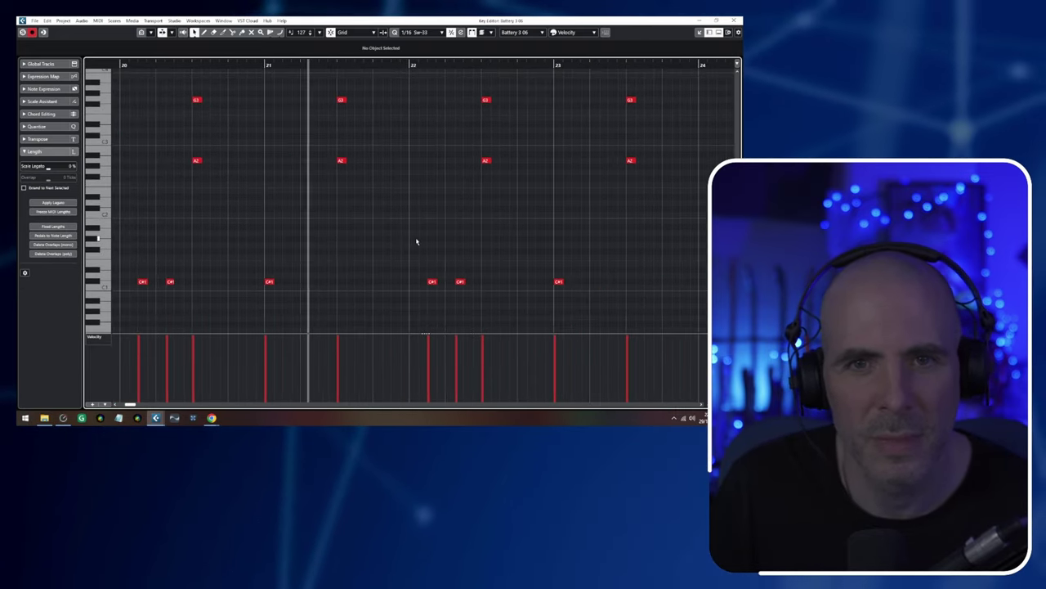
{"action": "scroll", "coordinate": [415, 238], "scroll_direction": "down", "scroll_amount": 5}
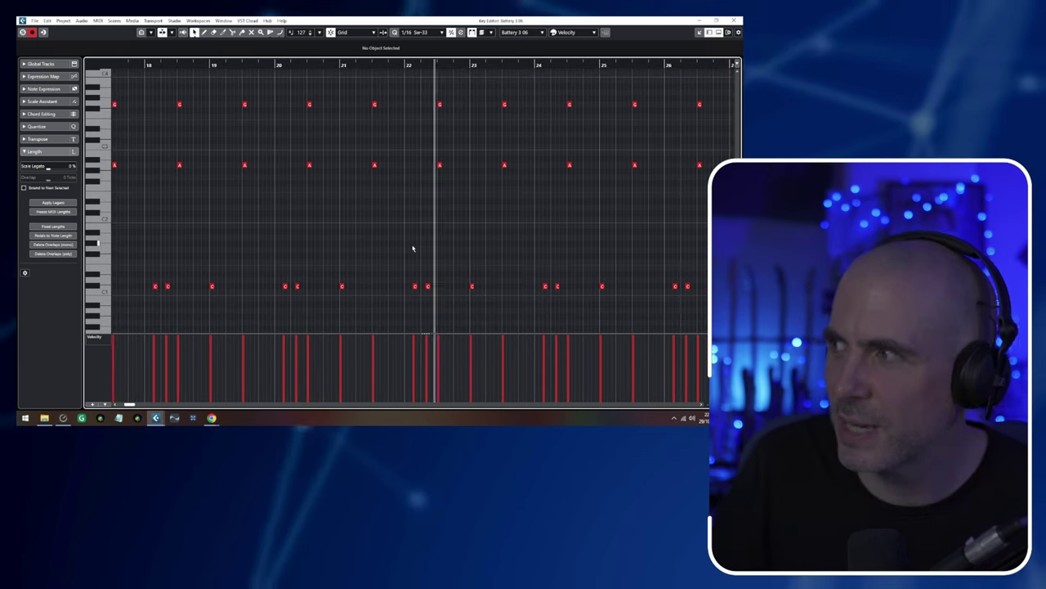
{"action": "key", "text": "Return"}
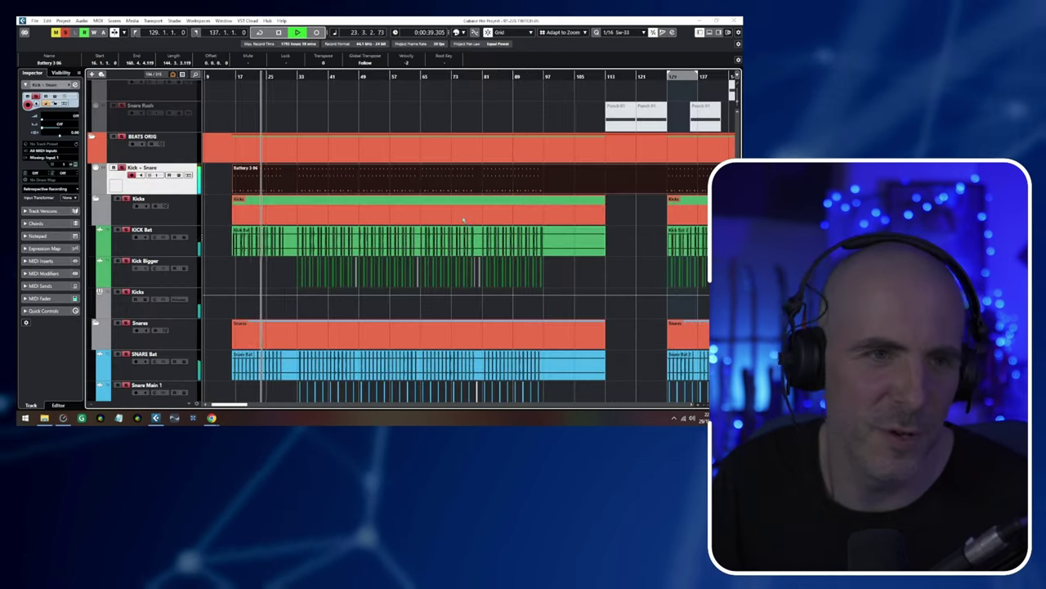
Open the Kick Bat audio event in the Sample Editor, examine the kick hits around bars 26 to 29, and close the editor
{"action": "scroll", "coordinate": [294, 229], "scroll_direction": "down", "scroll_amount": 2}
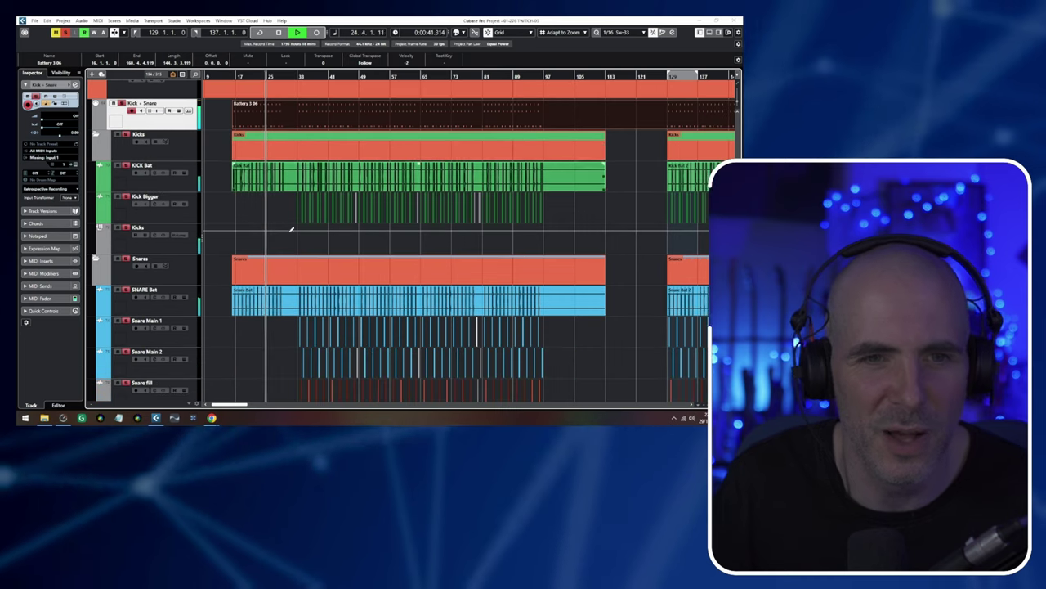
{"action": "left_click", "coordinate": [286, 158]}
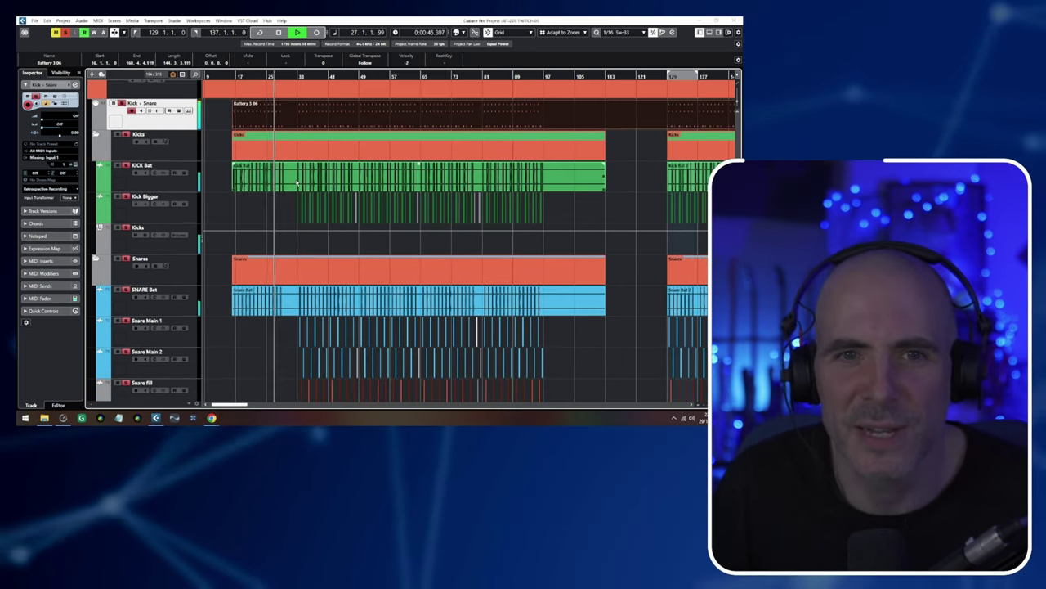
{"action": "double_click", "coordinate": [396, 178]}
{"action": "scroll", "coordinate": [397, 177], "scroll_direction": "up", "scroll_amount": 3}
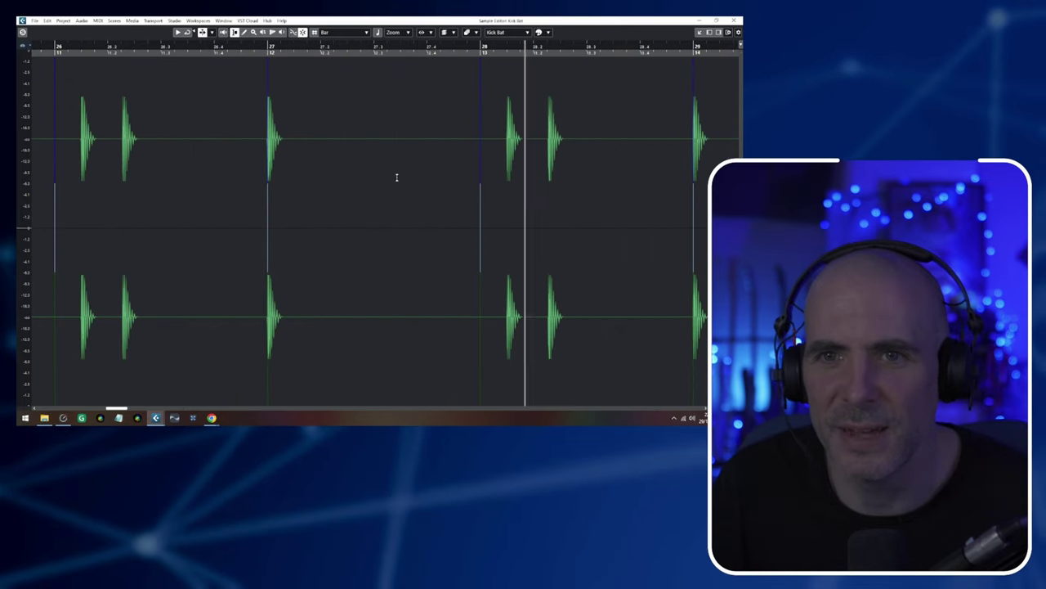
{"action": "key", "text": "Return"}
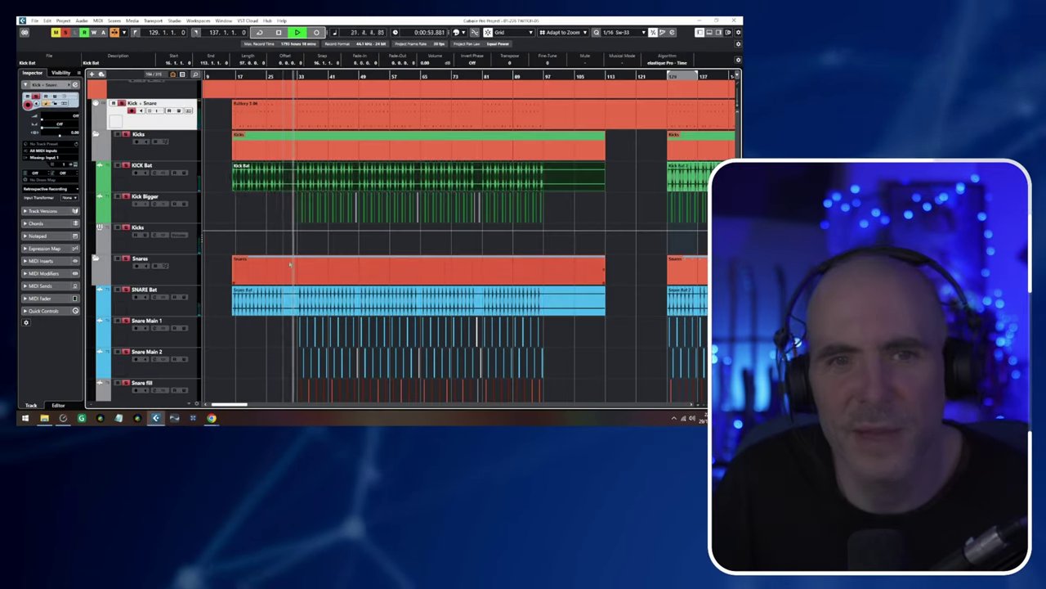
Select the Kick Bigger track and examine its layered kick events from bar 33 up close
{"action": "scroll", "coordinate": [290, 264], "scroll_direction": "up", "scroll_amount": 5}
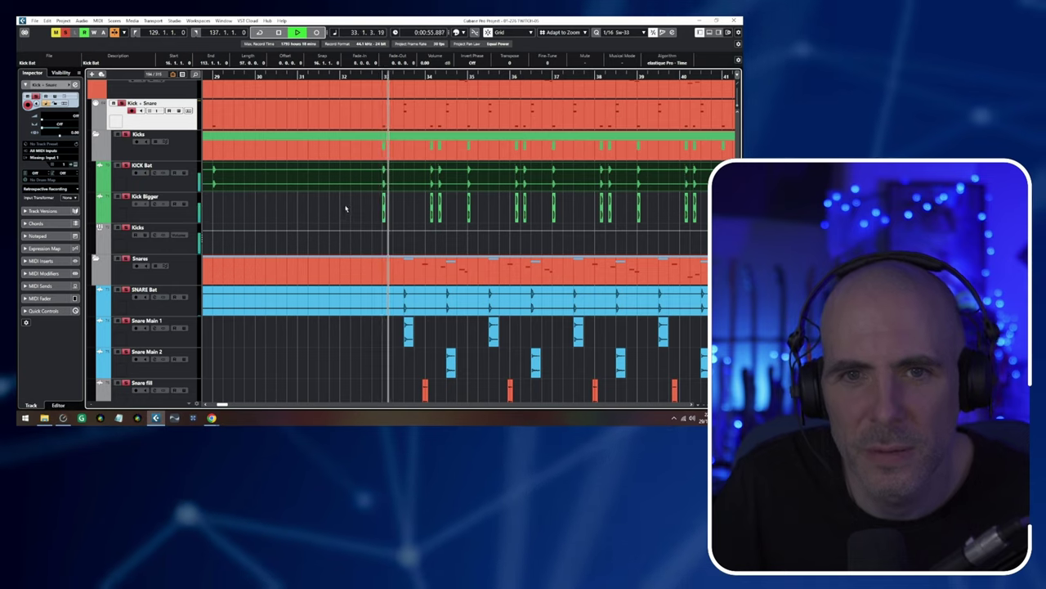
{"action": "left_click", "coordinate": [250, 227]}
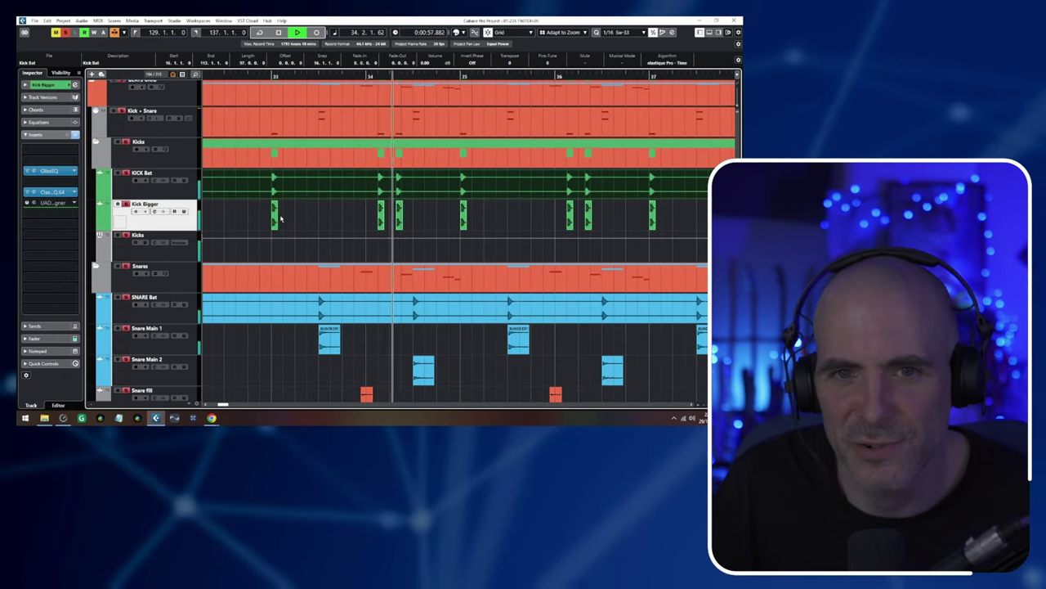
{"action": "key", "text": "h"}
{"action": "key", "text": "h"}
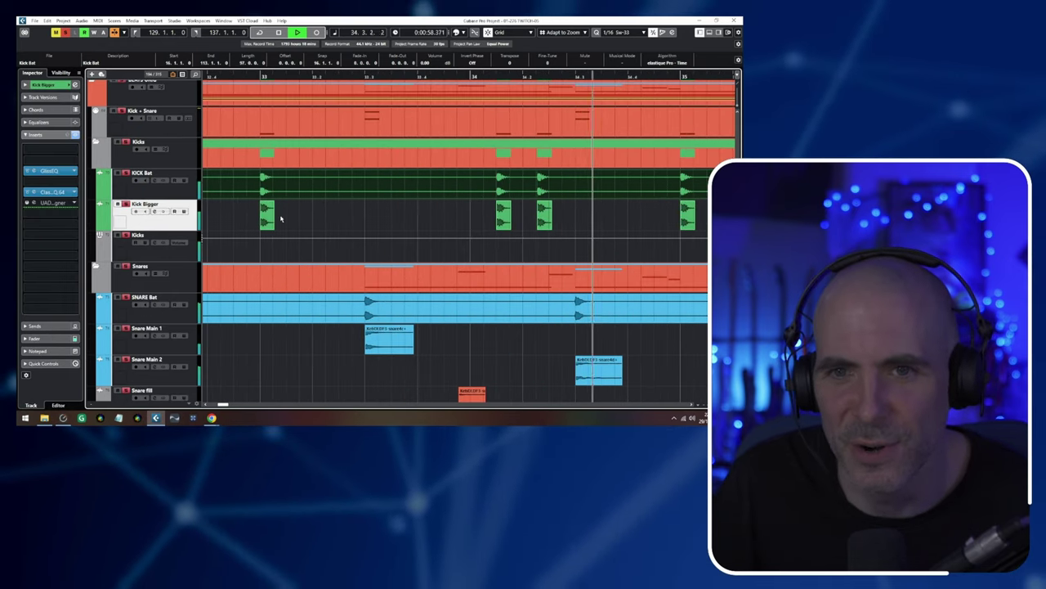
Select the KICK Bat track, solo the Kicks folder, and show the track's GlissEQ and Classic EQ inserts during playback
{"action": "left_click", "coordinate": [179, 190]}
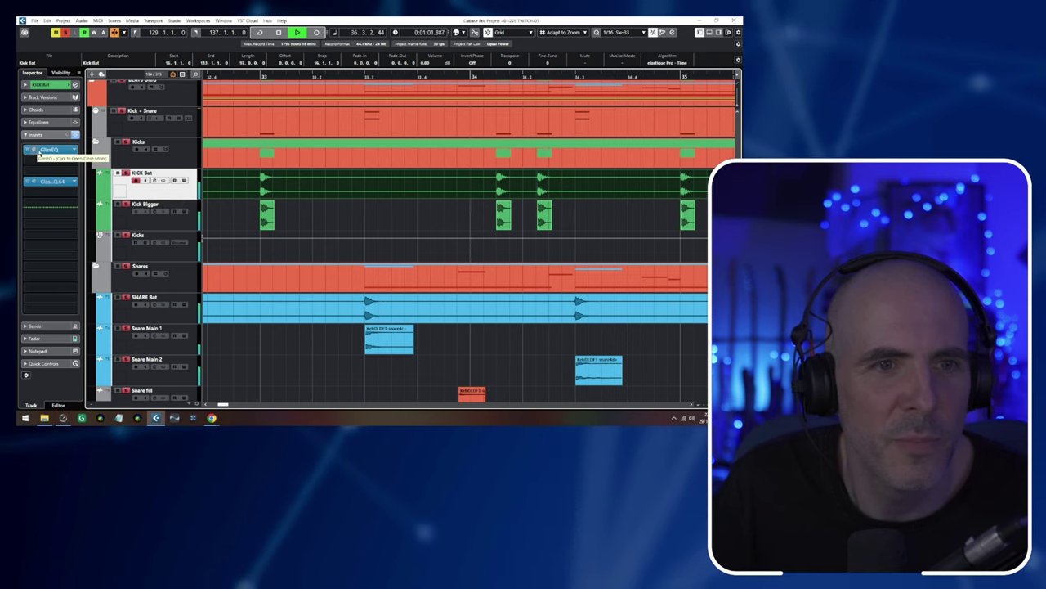
{"action": "key", "text": "space"}
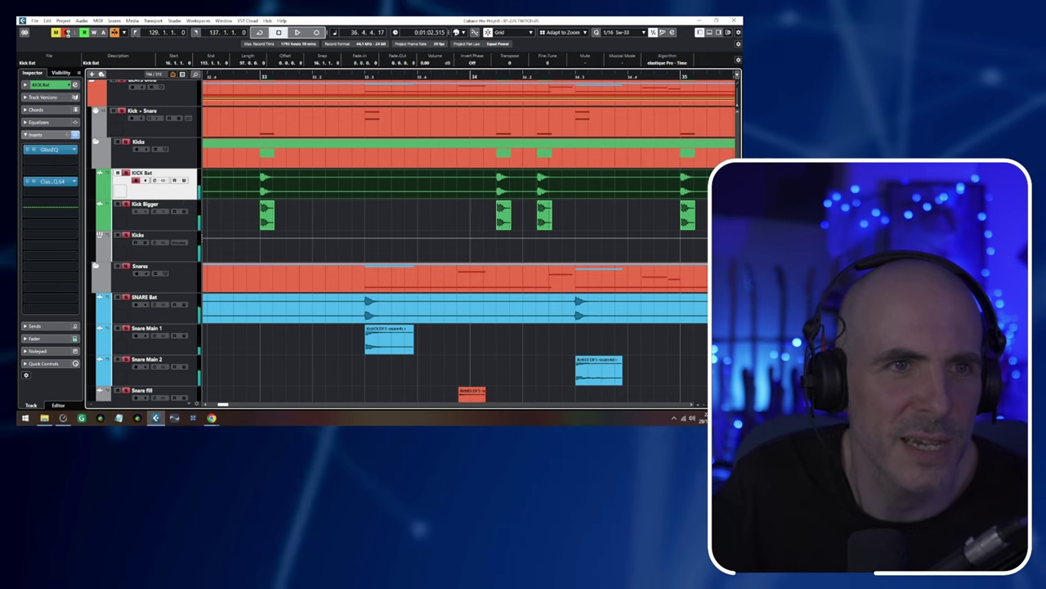
{"action": "left_click", "coordinate": [126, 141]}
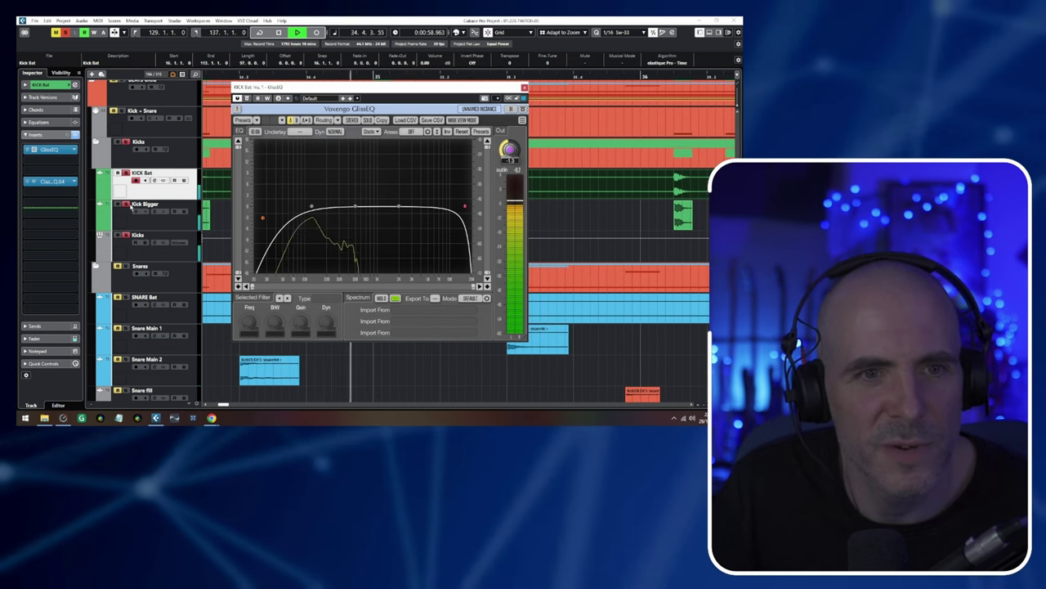
{"action": "left_click", "coordinate": [39, 180]}
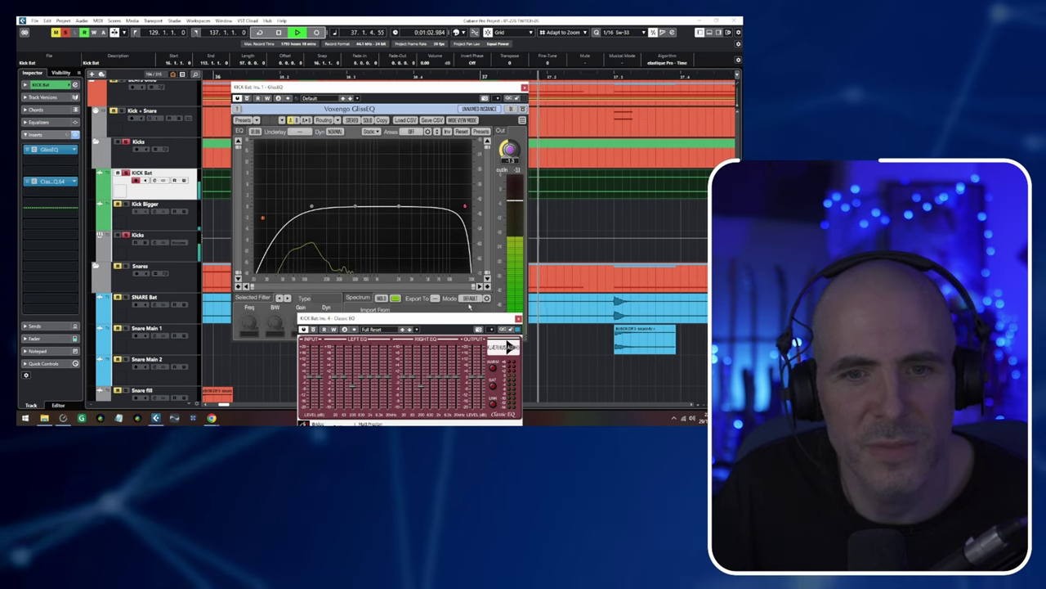
Close the KICK Bat EQ windows and show the Kick Bigger track's GlissEQ and Classic EQ inserts during playback
{"action": "left_click", "coordinate": [517, 318]}
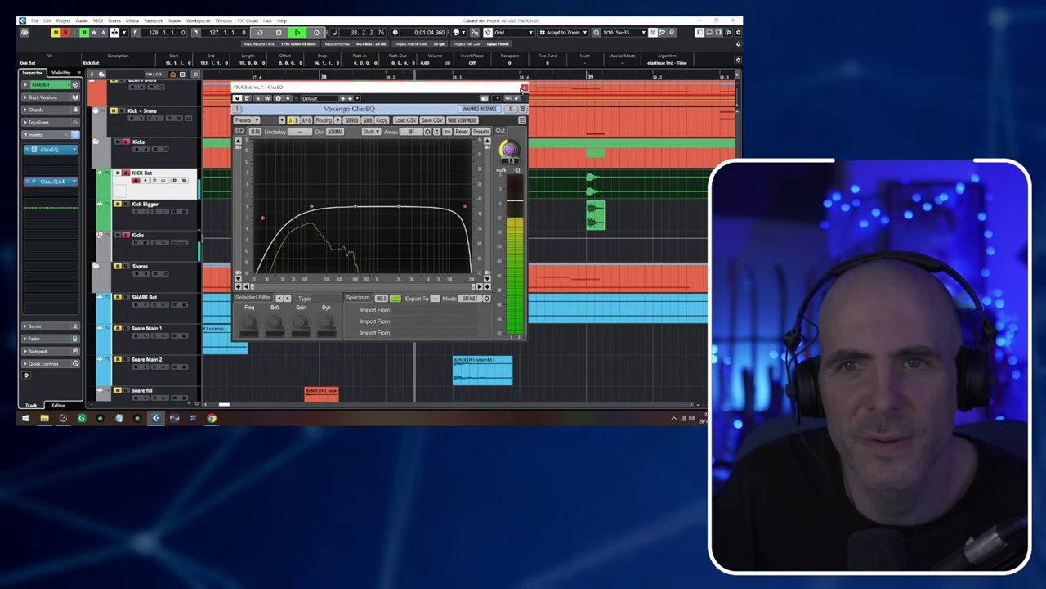
{"action": "left_click", "coordinate": [524, 88]}
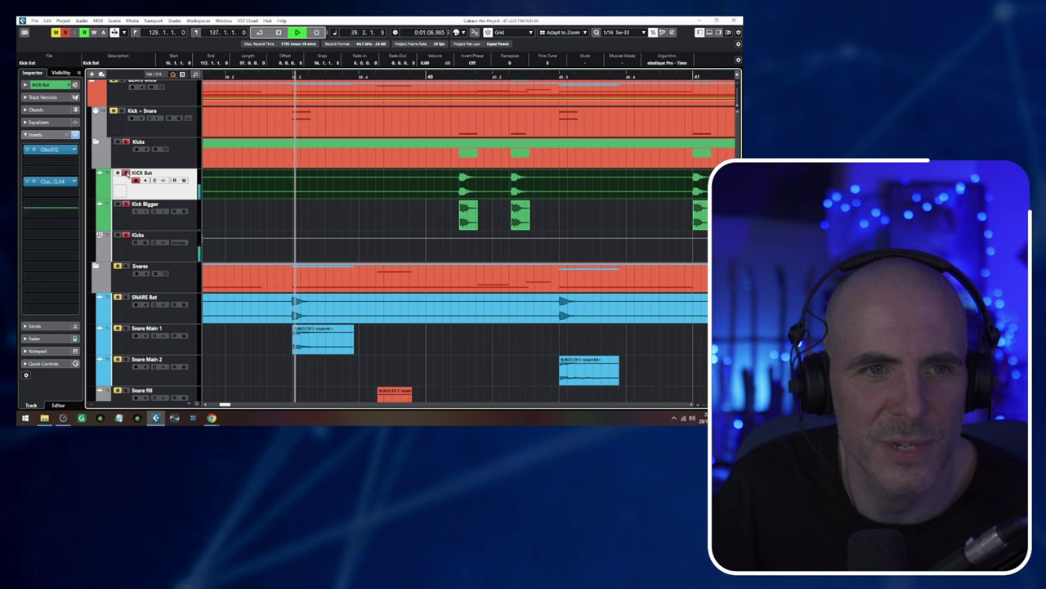
{"action": "left_click", "coordinate": [194, 223]}
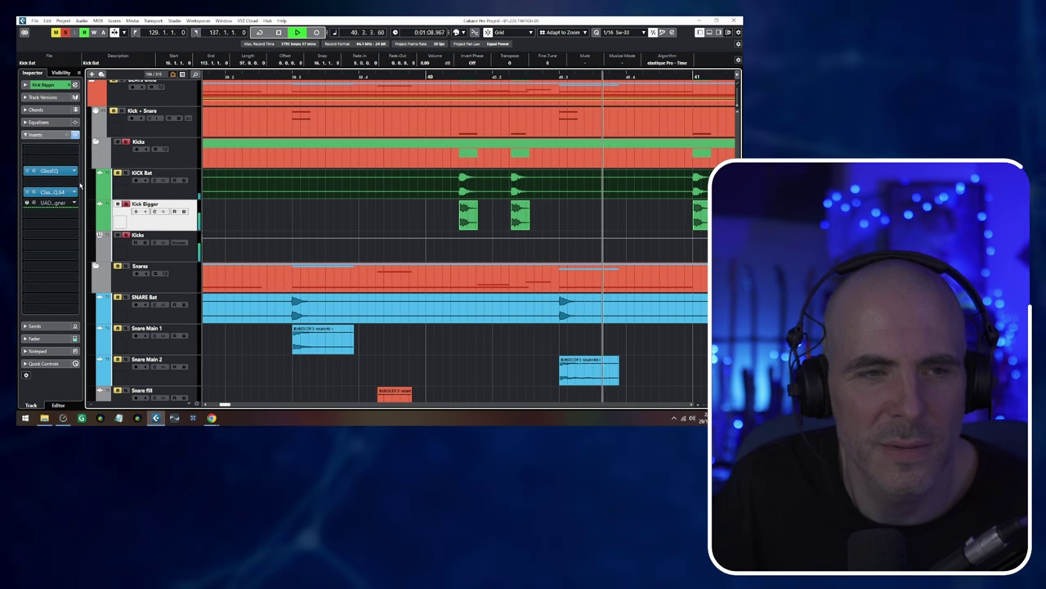
{"action": "left_click", "coordinate": [34, 171]}
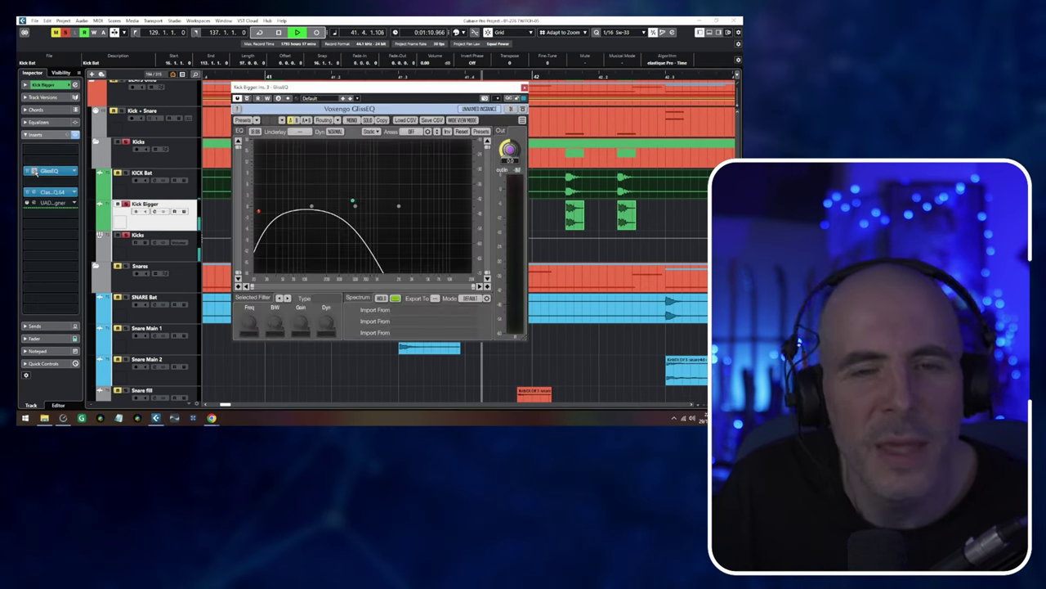
{"action": "left_click", "coordinate": [35, 171]}
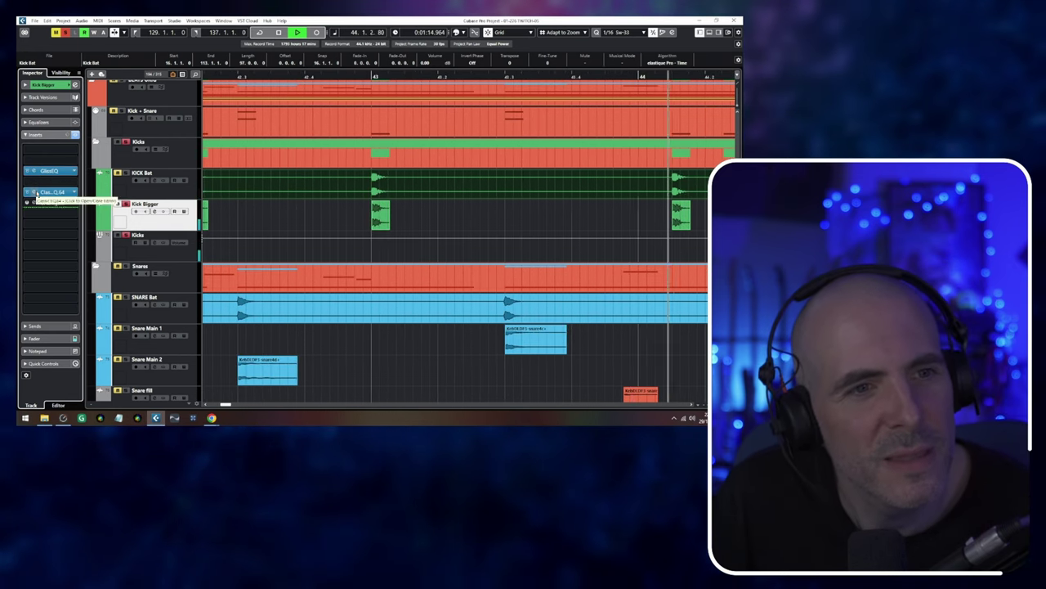
{"action": "left_click", "coordinate": [37, 193]}
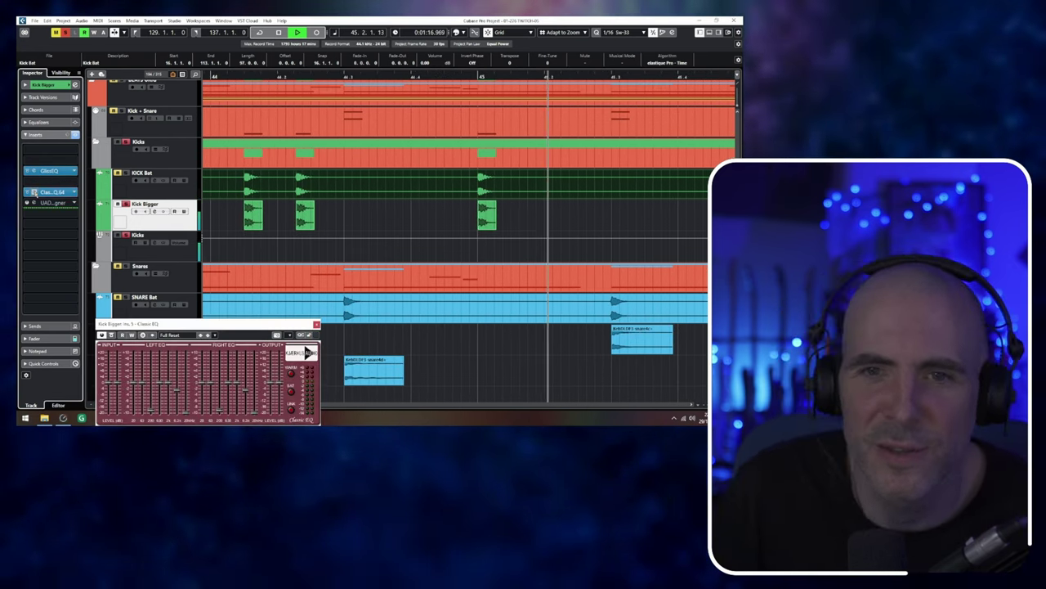
{"action": "left_click", "coordinate": [34, 192]}
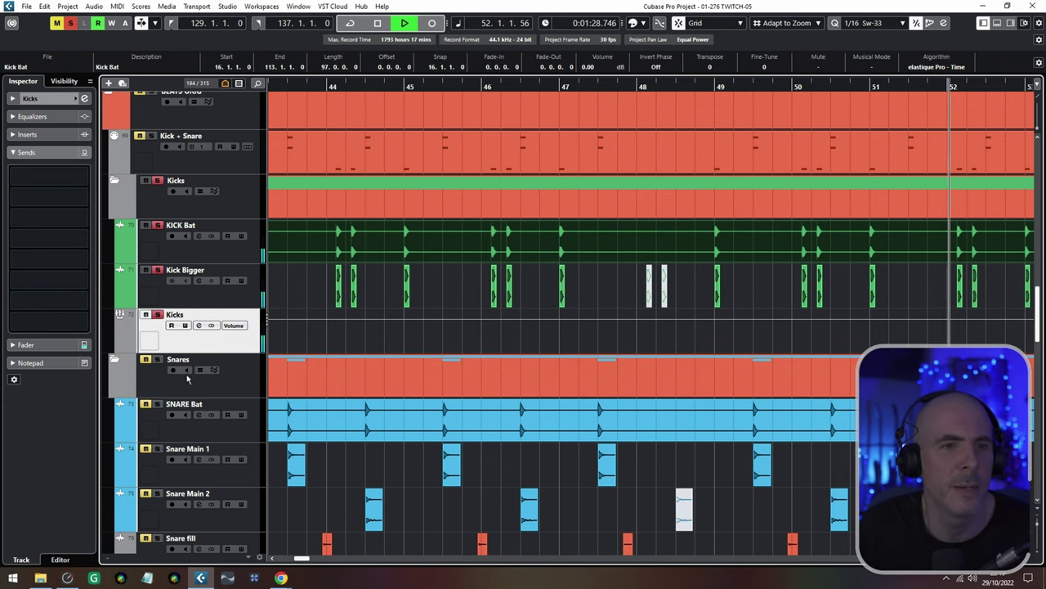
Examine the main snare, snare fill and Rim_1.R tracks around bars 52 to 61 during playback
{"action": "scroll", "coordinate": [409, 348], "scroll_direction": "down", "scroll_amount": 4}
{"action": "scroll", "coordinate": [409, 348], "scroll_direction": "down", "scroll_amount": 2}
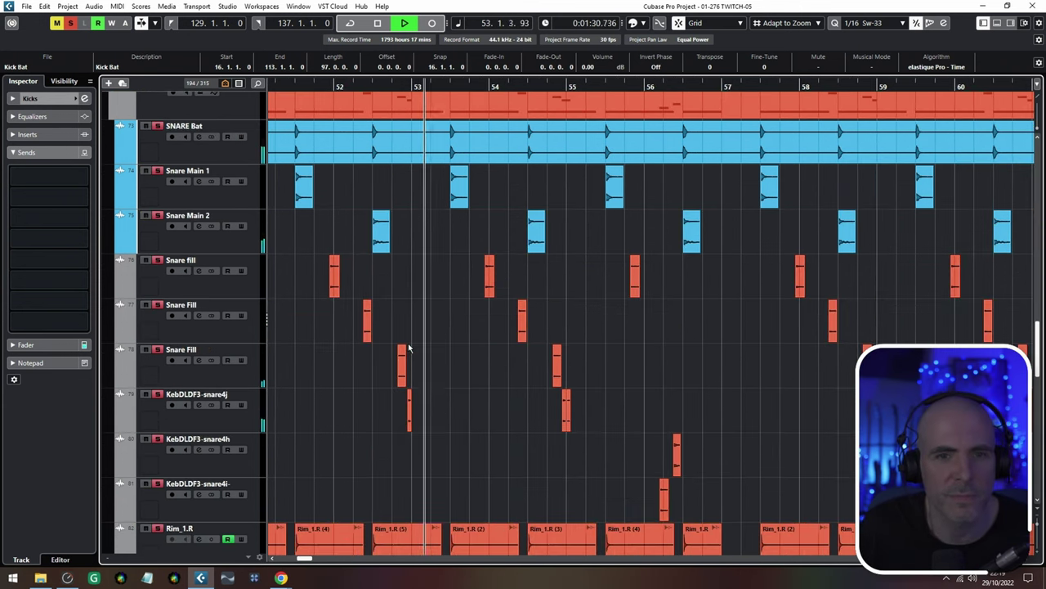
{"action": "scroll", "coordinate": [409, 348], "scroll_direction": "up", "scroll_amount": 2}
{"action": "scroll", "coordinate": [409, 348], "scroll_direction": "up", "scroll_amount": 1}
{"action": "left_click_drag", "start_coordinate": [507, 307], "coordinate": [399, 345]}
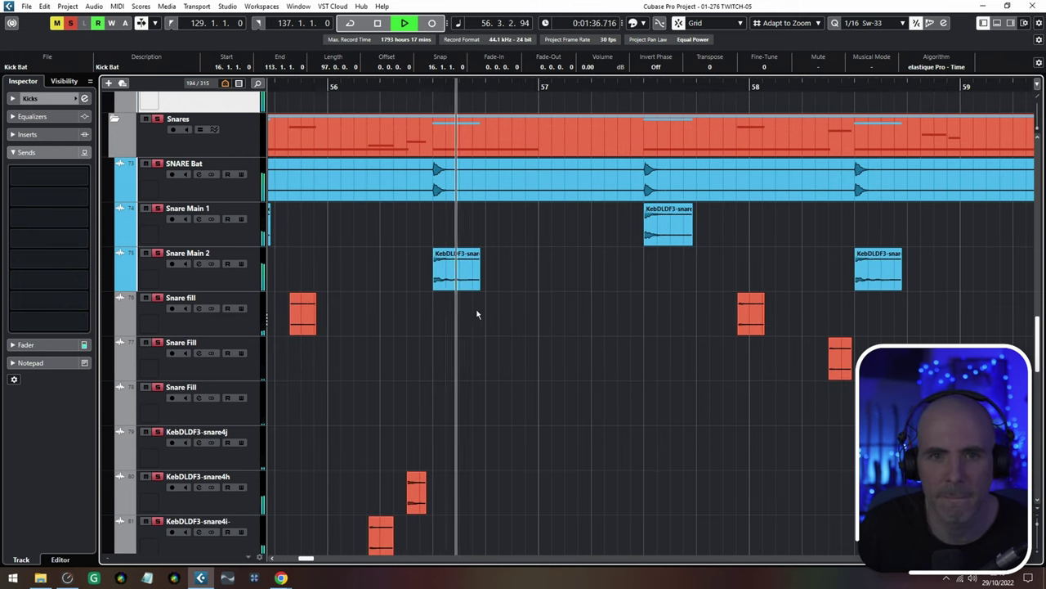
{"action": "scroll", "coordinate": [472, 309], "scroll_direction": "down", "scroll_amount": 5}
{"action": "scroll", "coordinate": [468, 304], "scroll_direction": "up", "scroll_amount": 2}
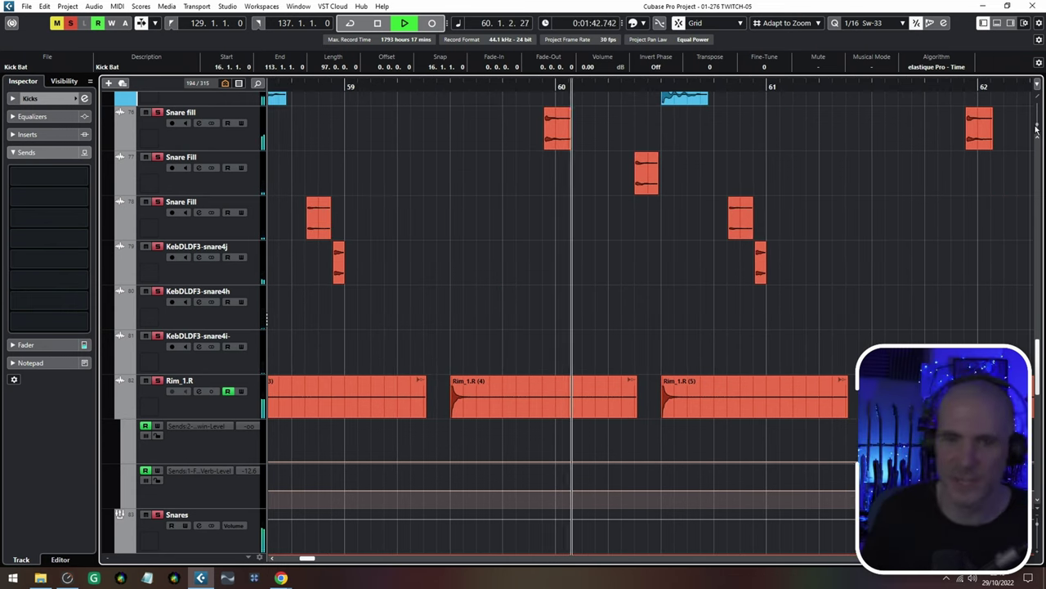
{"action": "scroll", "coordinate": [476, 245], "scroll_direction": "up", "scroll_amount": 5}
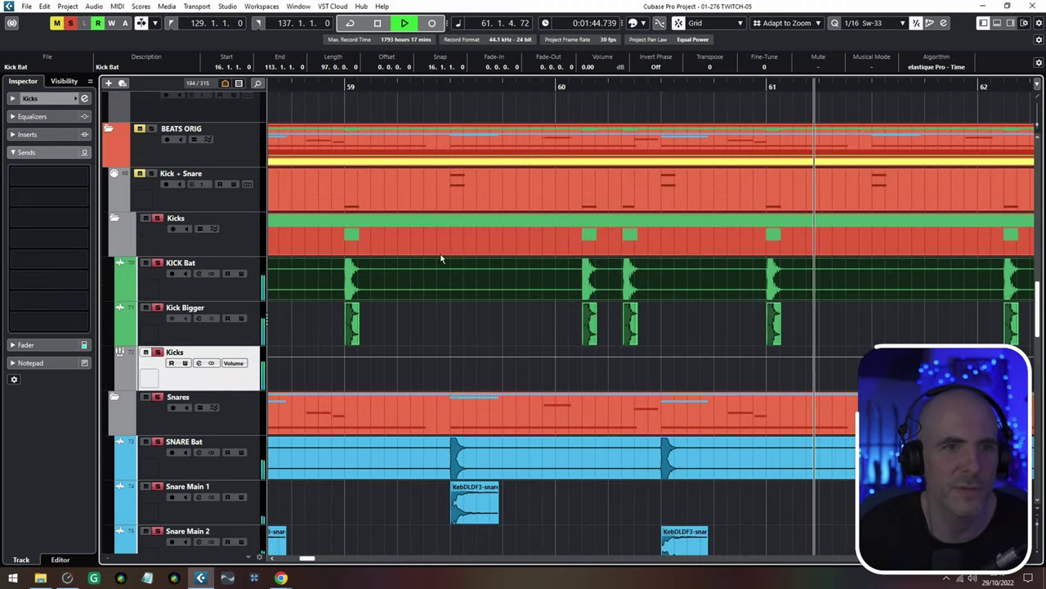
Play from bar 33, examine the layered main snares and snare fills up to about bar 41, and shrink the tracks to an overview
{"action": "left_click_drag", "start_coordinate": [396, 319], "coordinate": [514, 247]}
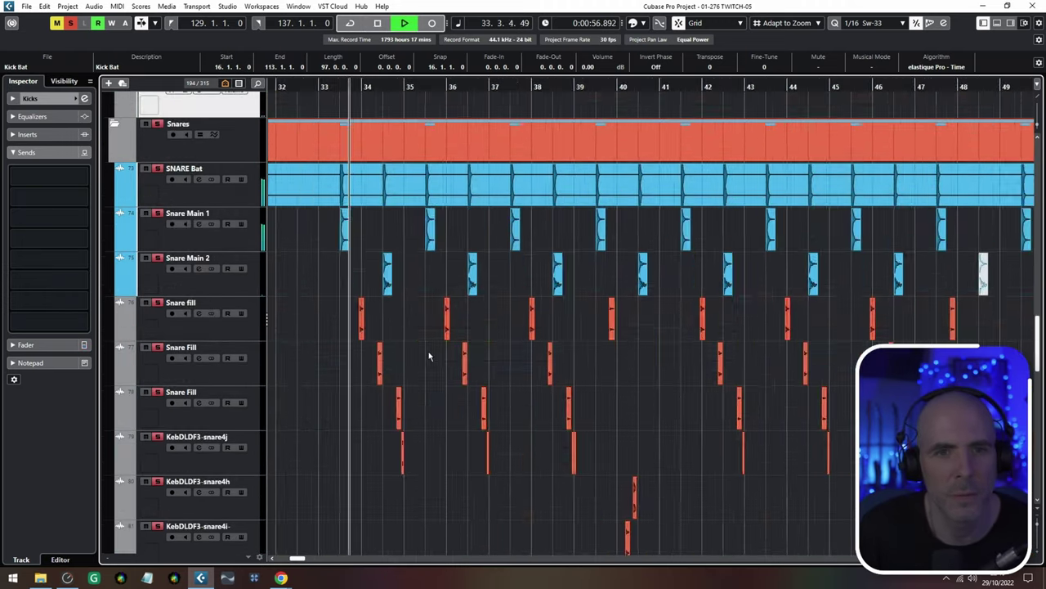
{"action": "key", "text": "h"}
{"action": "key", "text": "h"}
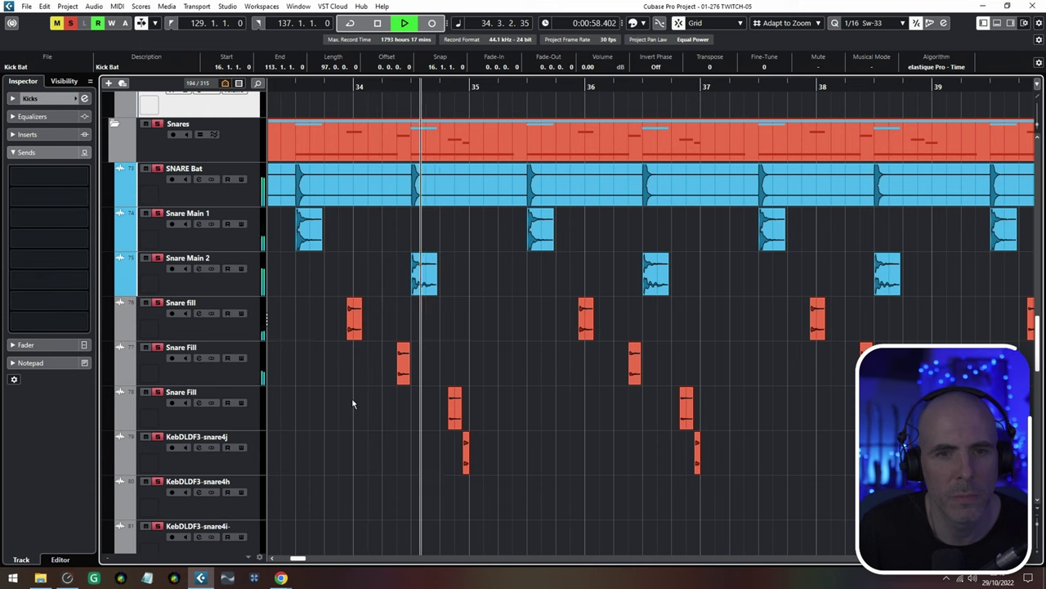
{"action": "scroll", "coordinate": [353, 403], "scroll_direction": "up", "scroll_amount": 3}
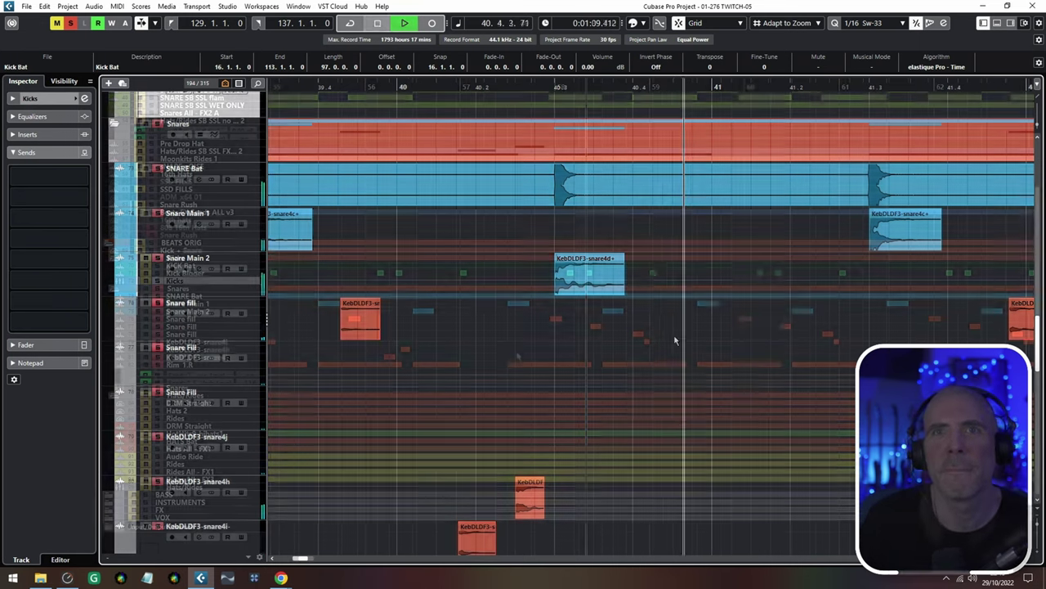
{"action": "key", "text": "shift+g"}
{"action": "key", "text": "shift+g"}
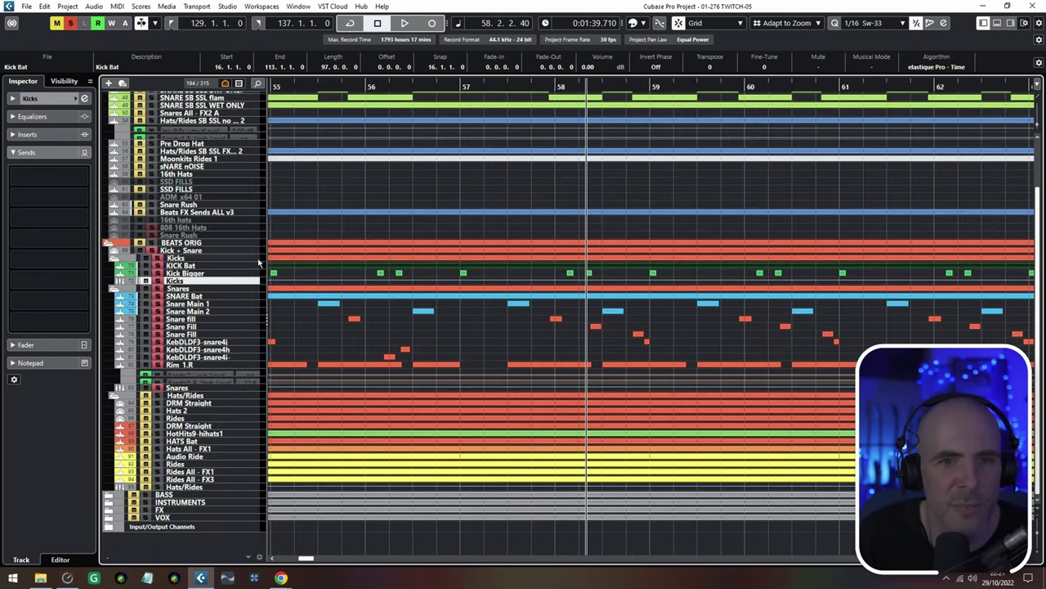
Replay the beat from bar 33 and examine the snare fills, Rim_1.R and the Hats/Rides folder tracks
{"action": "left_click_drag", "start_coordinate": [421, 291], "coordinate": [556, 304]}
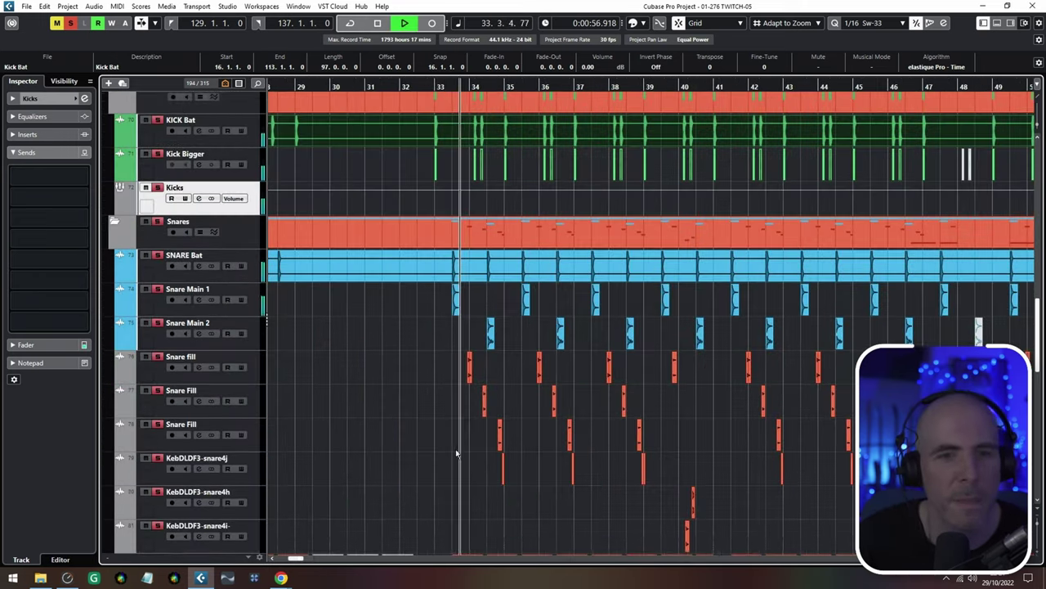
{"action": "left_click_drag", "start_coordinate": [458, 453], "coordinate": [386, 369]}
{"action": "scroll", "coordinate": [435, 377], "scroll_direction": "down", "scroll_amount": 3}
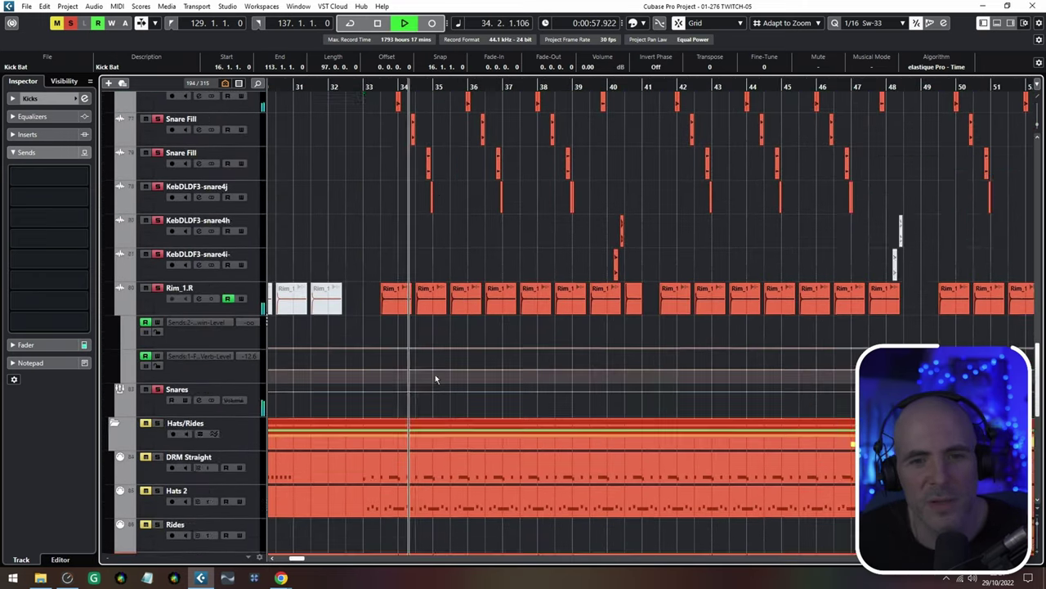
{"action": "scroll", "coordinate": [435, 377], "scroll_direction": "down", "scroll_amount": 5}
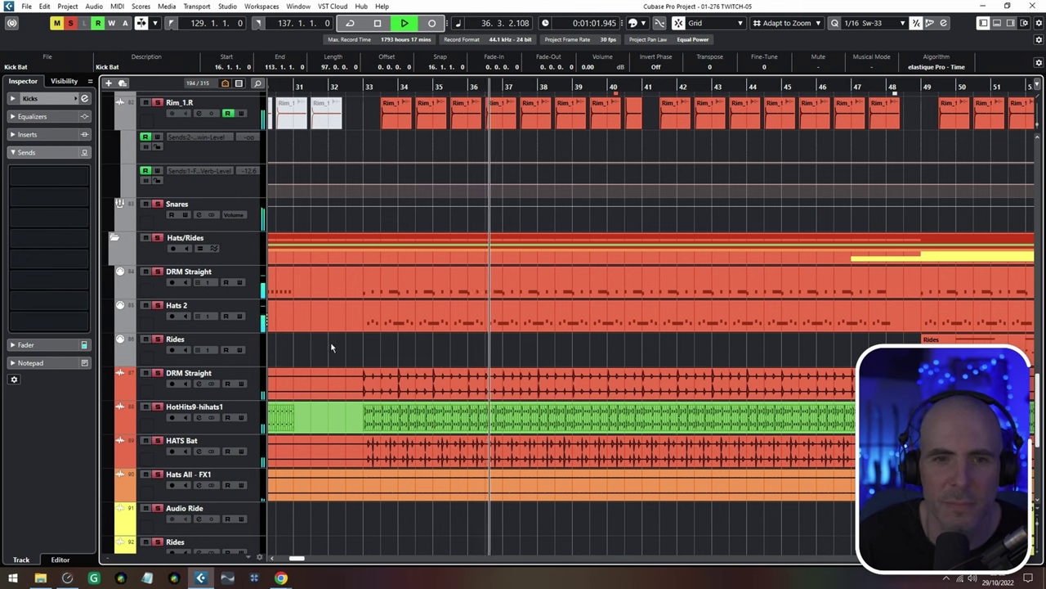
{"action": "scroll", "coordinate": [362, 346], "scroll_direction": "down", "scroll_amount": 3}
{"action": "scroll", "coordinate": [362, 346], "scroll_direction": "up", "scroll_amount": 3}
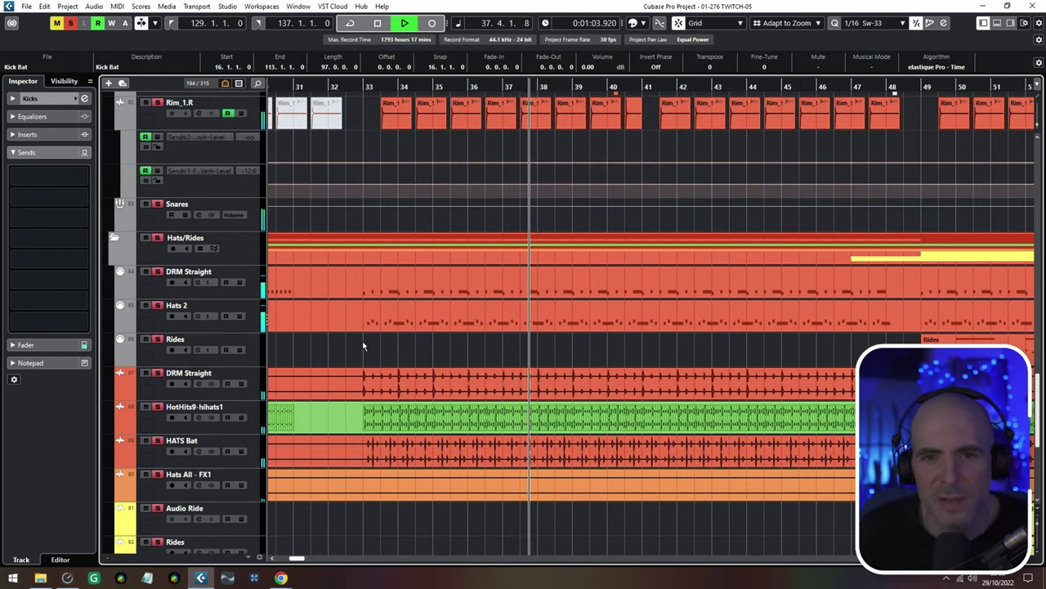
Open the DRM Straight and Hats 2 MIDI parts together in the Key Editor, examine both hat patterns around bars 35 to 46, and close the editor
{"action": "left_click_drag", "start_coordinate": [378, 352], "coordinate": [494, 294]}
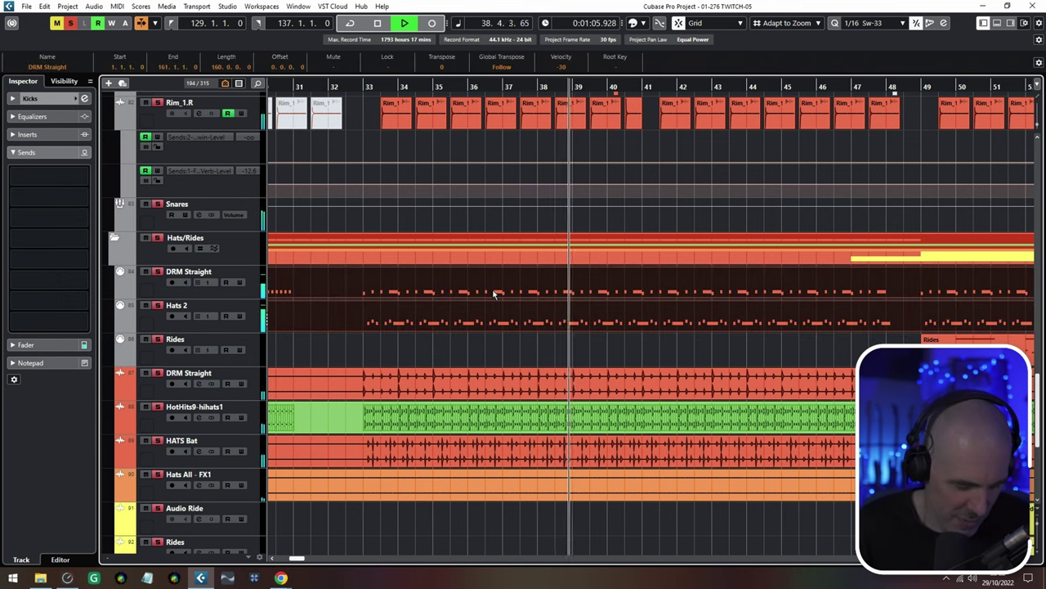
{"action": "double_click", "coordinate": [494, 294]}
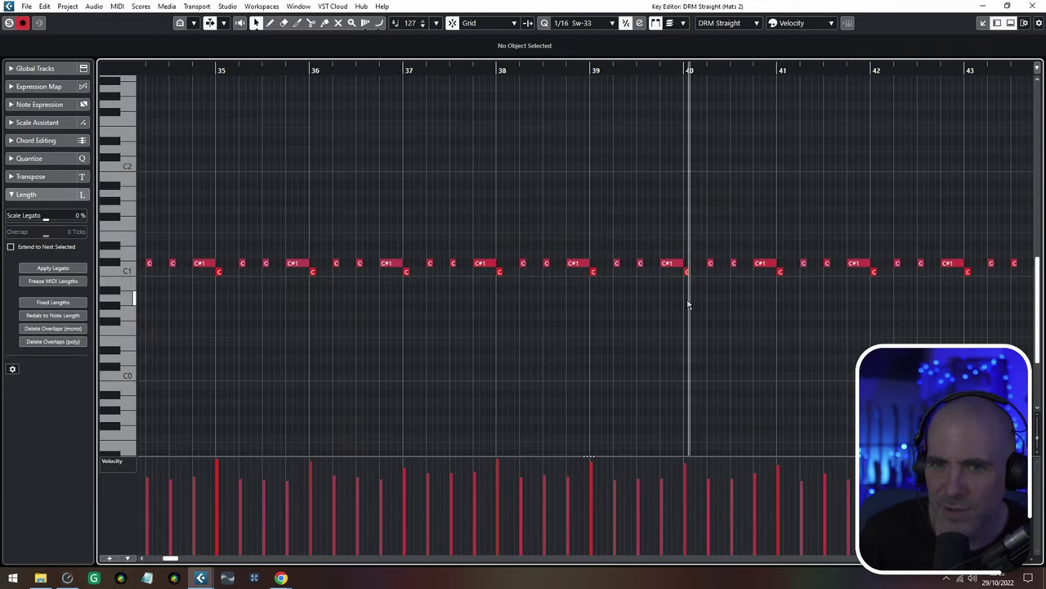
{"action": "left_click_drag", "start_coordinate": [688, 303], "coordinate": [490, 313]}
{"action": "scroll", "coordinate": [571, 297], "scroll_direction": "up", "scroll_amount": 3}
{"action": "left_click_drag", "start_coordinate": [695, 324], "coordinate": [453, 322]}
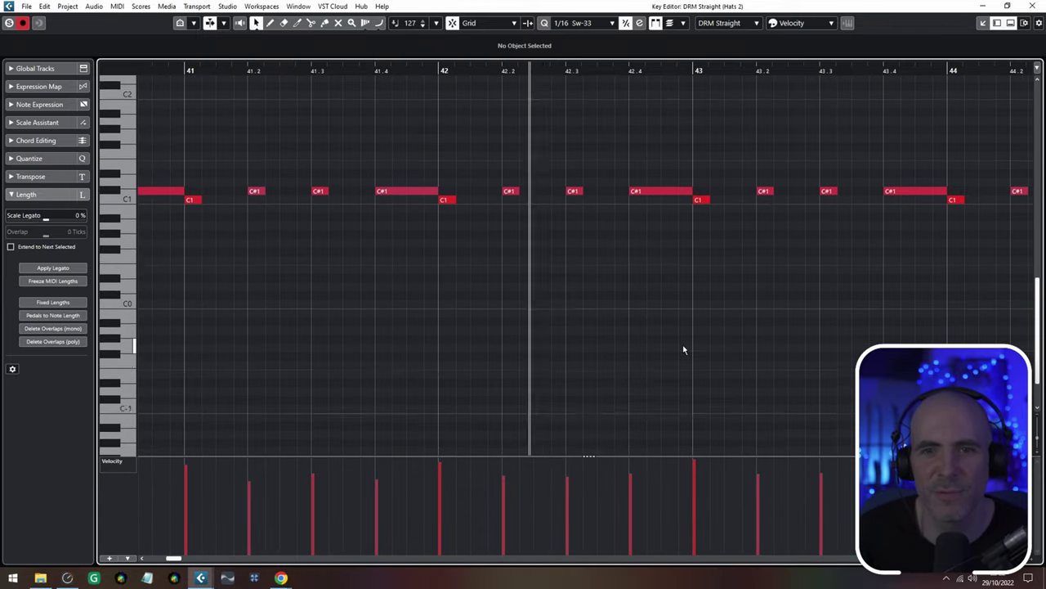
{"action": "scroll", "coordinate": [685, 350], "scroll_direction": "down", "scroll_amount": 3}
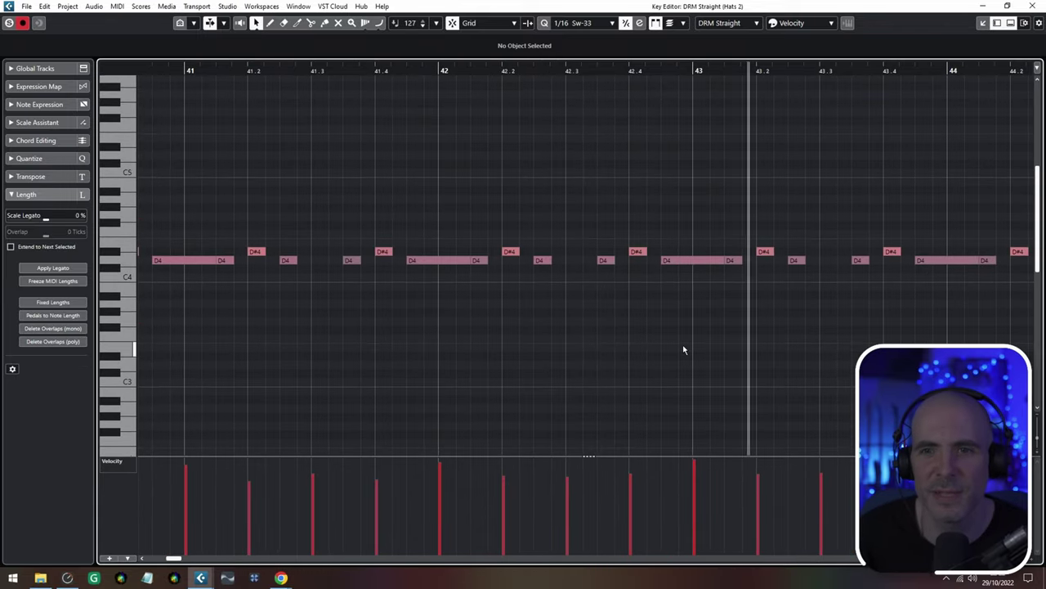
{"action": "left_click", "coordinate": [718, 261]}
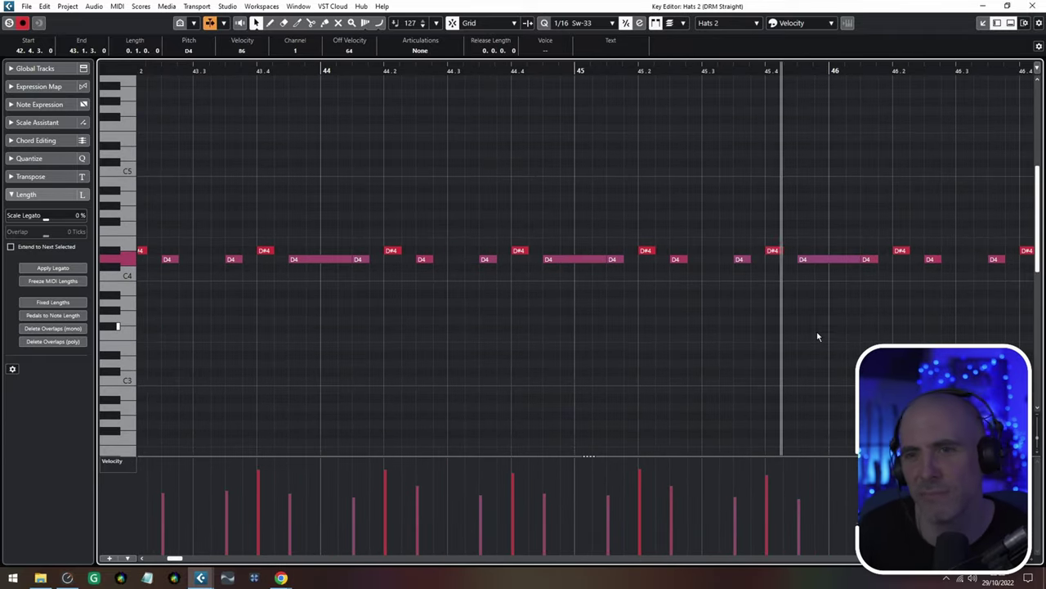
{"action": "key", "text": "Return"}
{"action": "left_click", "coordinate": [566, 343]}
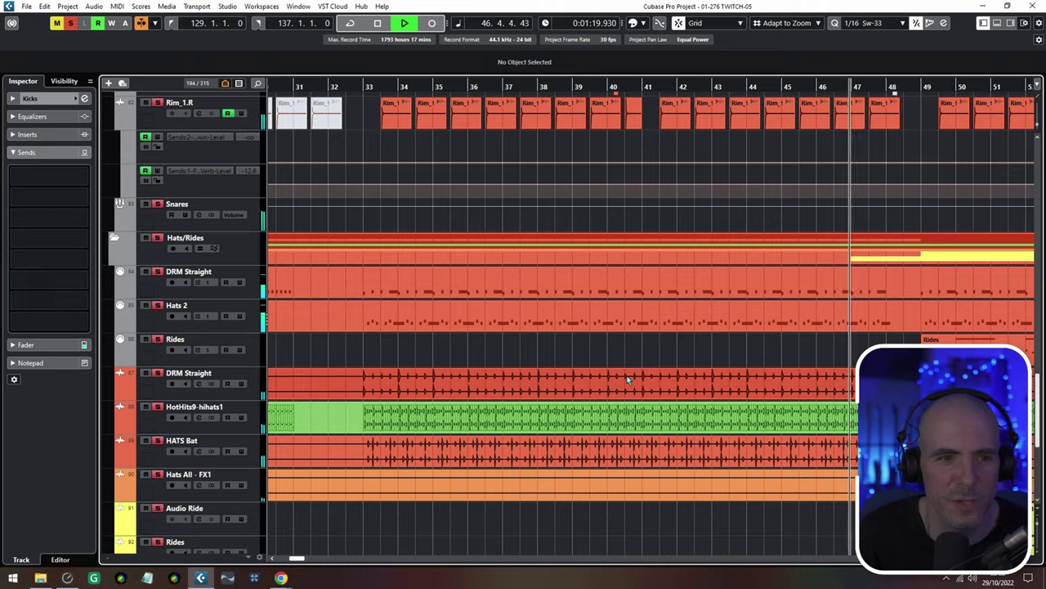
Open the HotHits9-hihats1 part in the Audio Part Editor, examine its alternating hi-hat slices around bars 33 to 36, and play them with the editor soloed
{"action": "scroll", "coordinate": [628, 379], "scroll_direction": "down", "scroll_amount": 4, "text": "ctrl"}
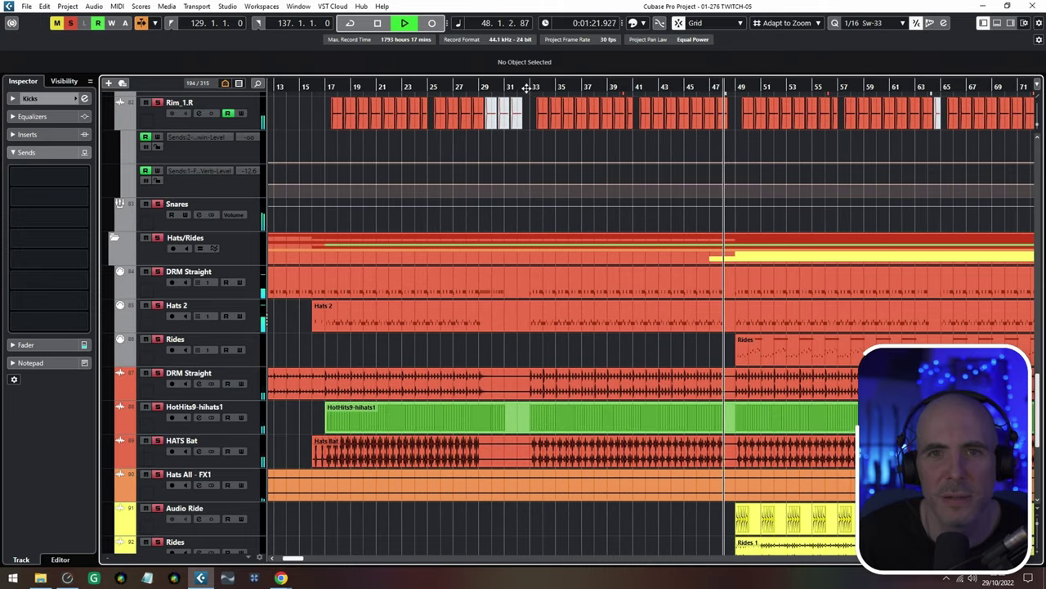
{"action": "double_click", "coordinate": [554, 425]}
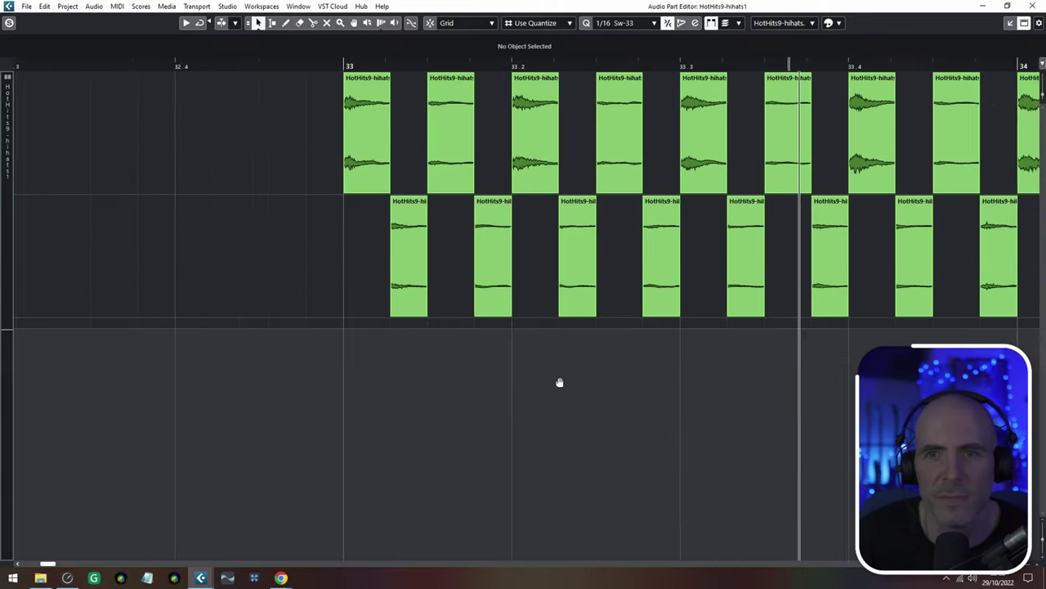
{"action": "scroll", "coordinate": [627, 352], "scroll_direction": "down", "scroll_amount": 3, "text": "ctrl"}
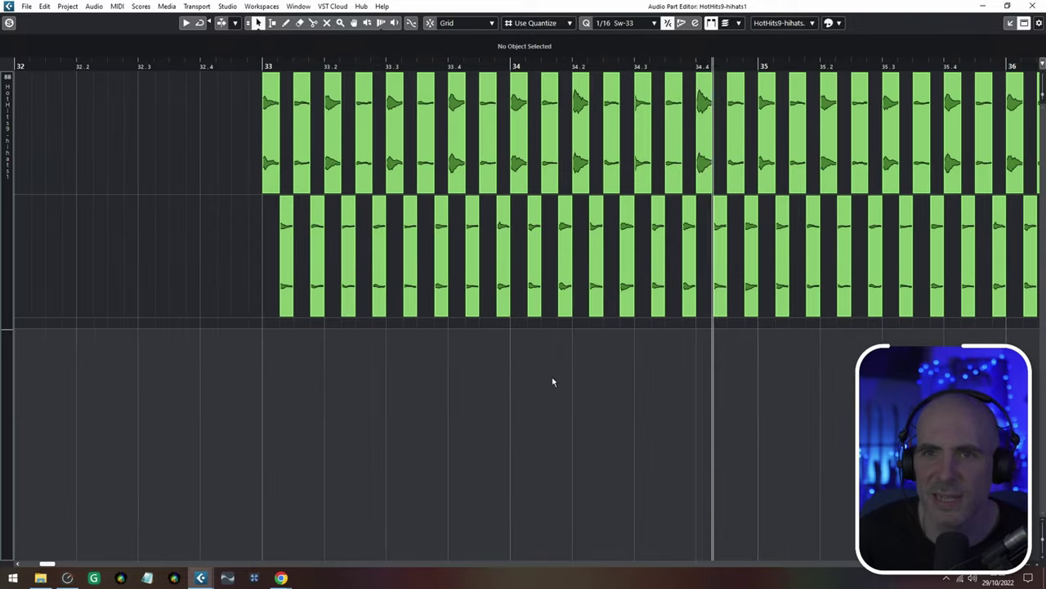
{"action": "scroll", "coordinate": [578, 101], "scroll_direction": "up", "scroll_amount": 6, "text": "ctrl"}
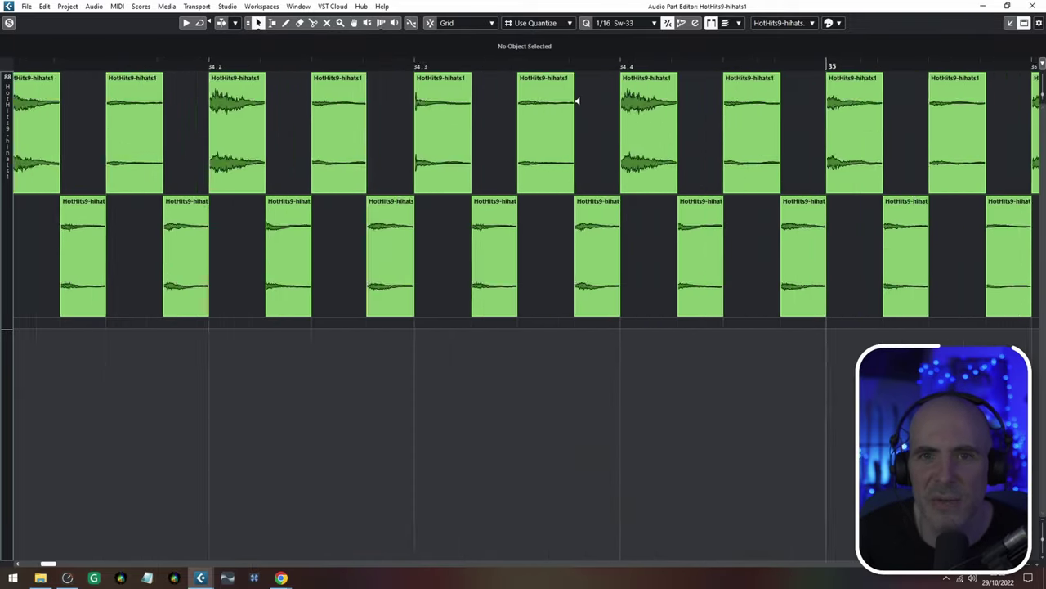
{"action": "scroll", "coordinate": [578, 106], "scroll_direction": "up", "scroll_amount": 2, "text": "ctrl"}
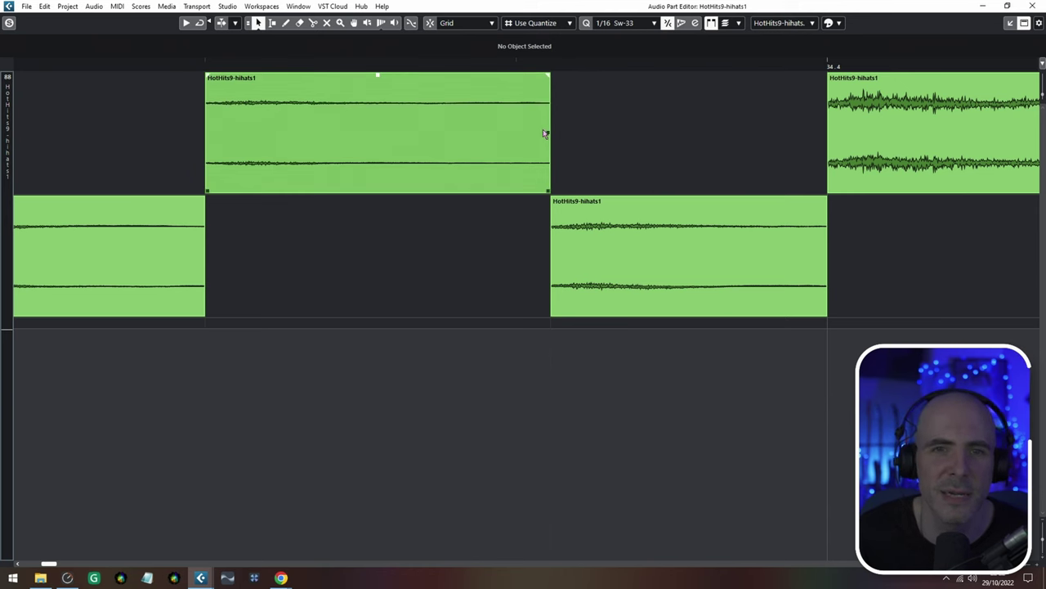
{"action": "scroll", "coordinate": [591, 120], "scroll_direction": "down", "scroll_amount": 5, "text": "ctrl"}
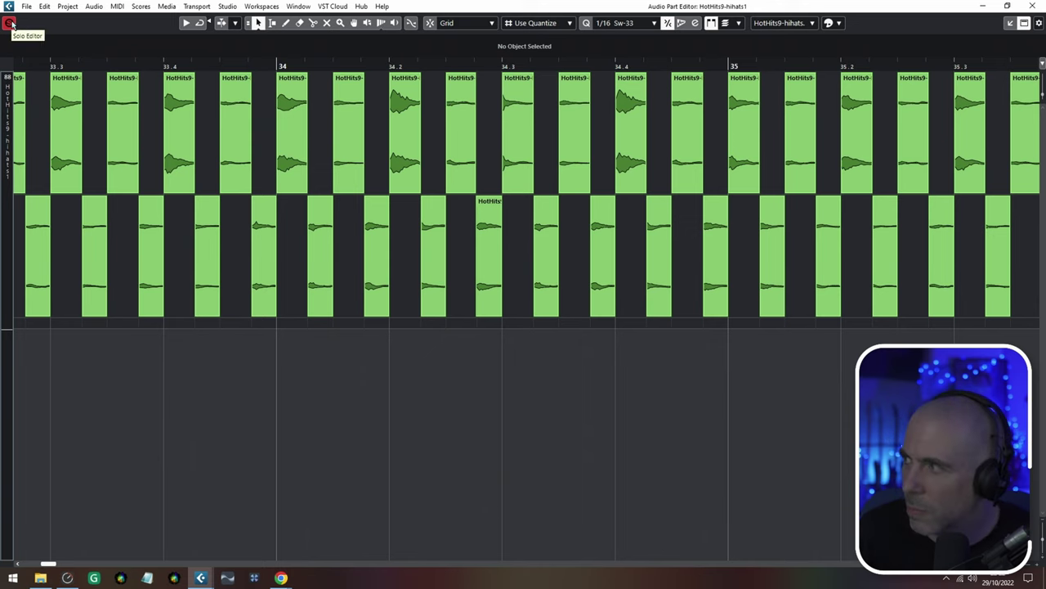
{"action": "key", "text": "space"}
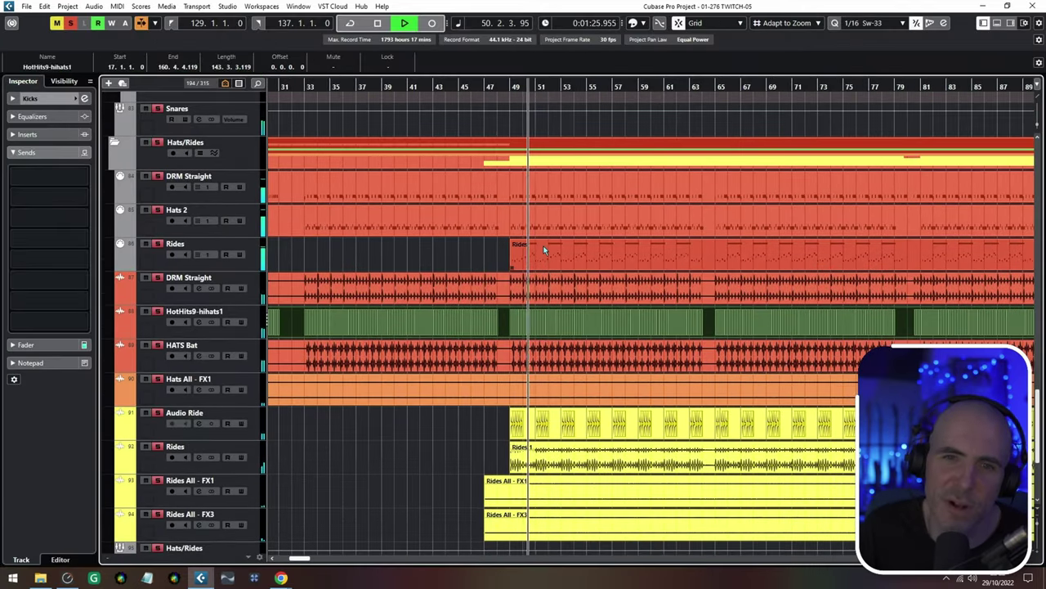
Open the Rides MIDI part in the Key Editor, examine its notes around bars 54 to 57, close the editor, and return to the kicks and snares
{"action": "double_click", "coordinate": [544, 249]}
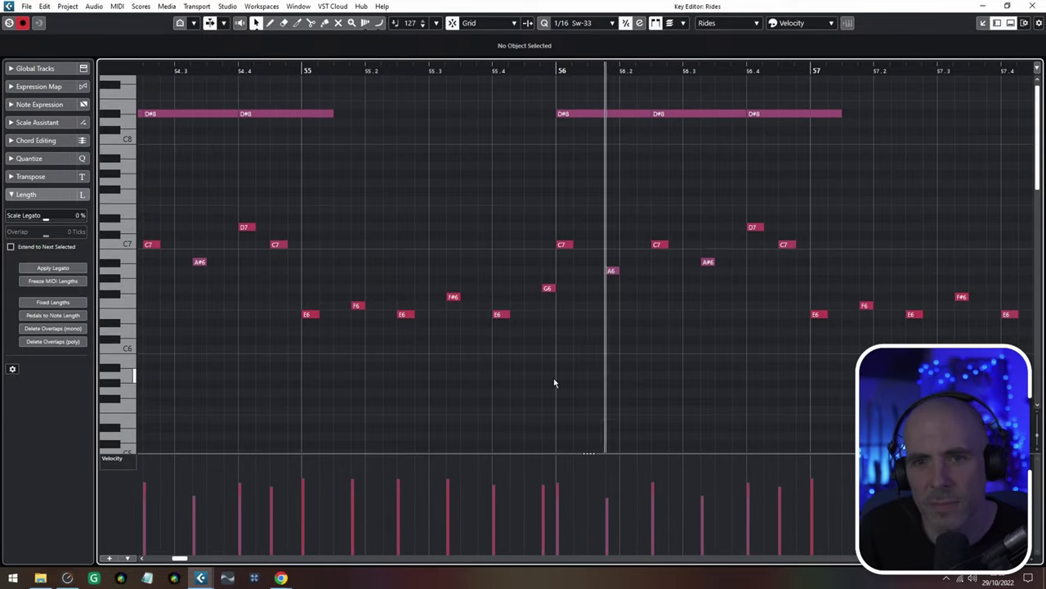
{"action": "key", "text": "Return"}
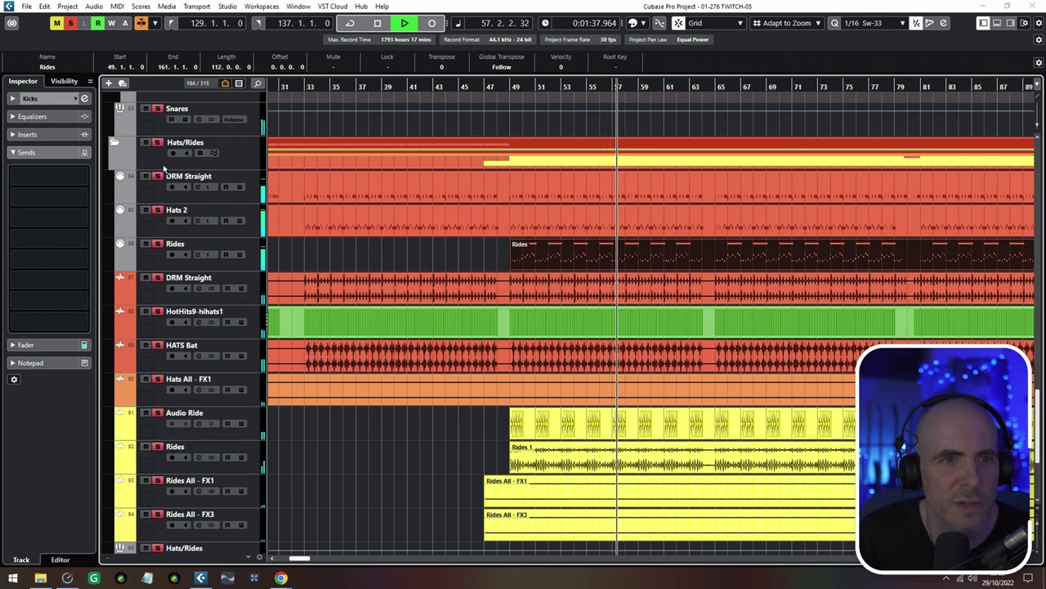
{"action": "scroll", "coordinate": [397, 219], "scroll_direction": "up", "scroll_amount": 15}
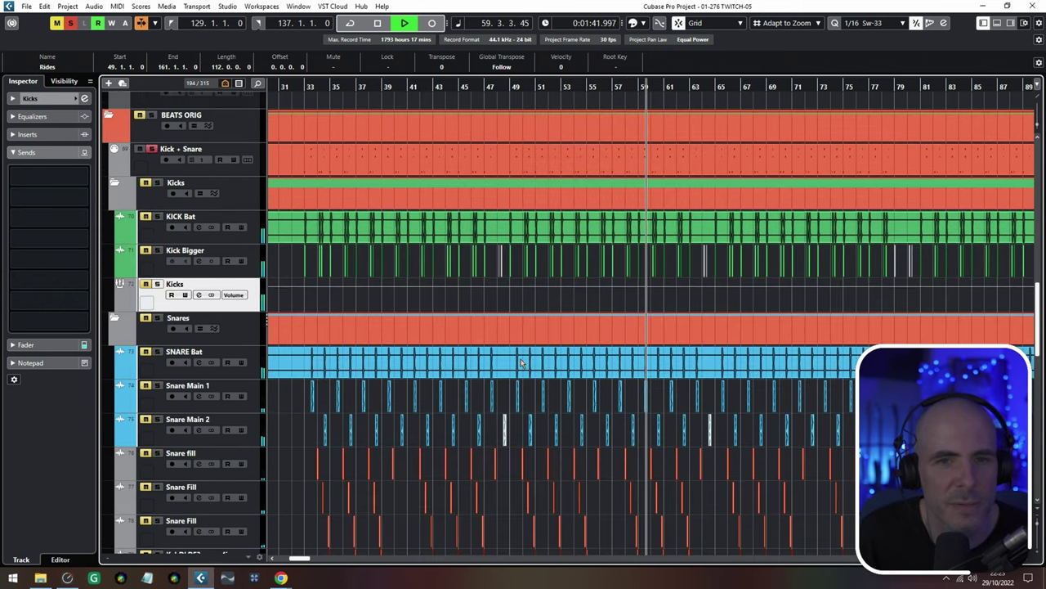
Open the Rides 1 audio event in the Sample Editor, examine its waveform around bars 61 to 64, and close the editor
{"action": "scroll", "coordinate": [521, 363], "scroll_direction": "down", "scroll_amount": 15}
{"action": "scroll", "coordinate": [645, 415], "scroll_direction": "down", "scroll_amount": 5}
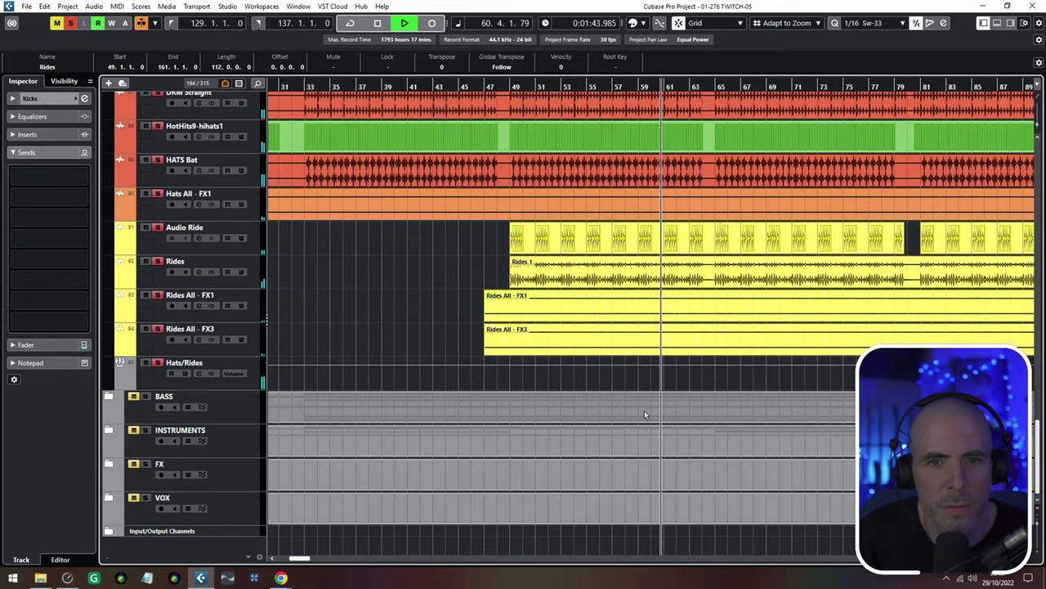
{"action": "double_click", "coordinate": [623, 270]}
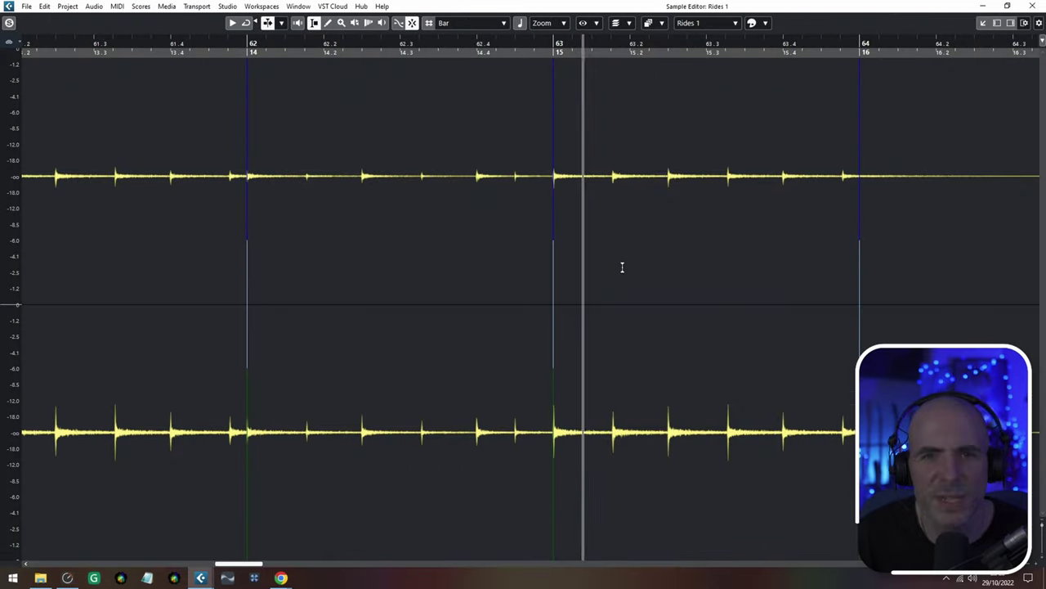
{"action": "key", "text": "Escape"}
Open the Rides MIDI part in the Key Editor, examine its note pattern between bars 63 and 75, and close the editor
{"action": "scroll", "coordinate": [636, 180], "scroll_direction": "up", "scroll_amount": 3}
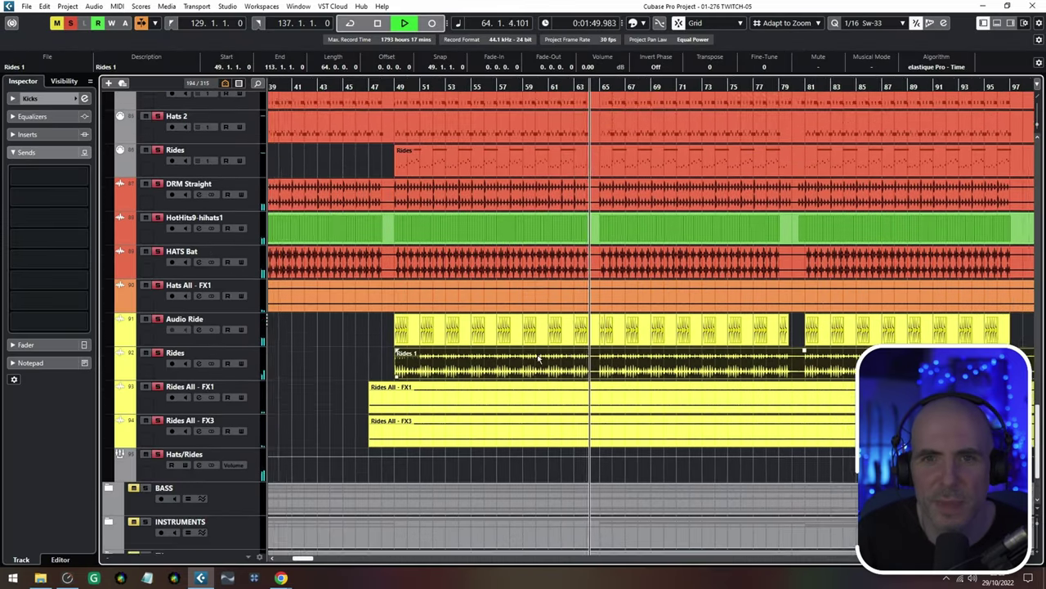
{"action": "double_click", "coordinate": [636, 180]}
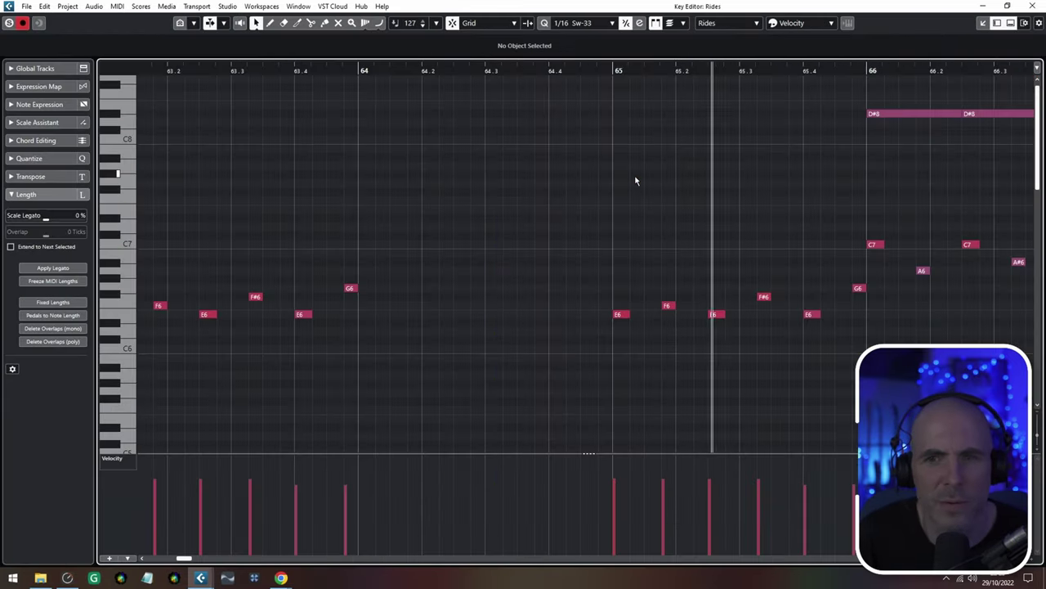
{"action": "left_click_drag", "start_coordinate": [756, 274], "coordinate": [488, 270]}
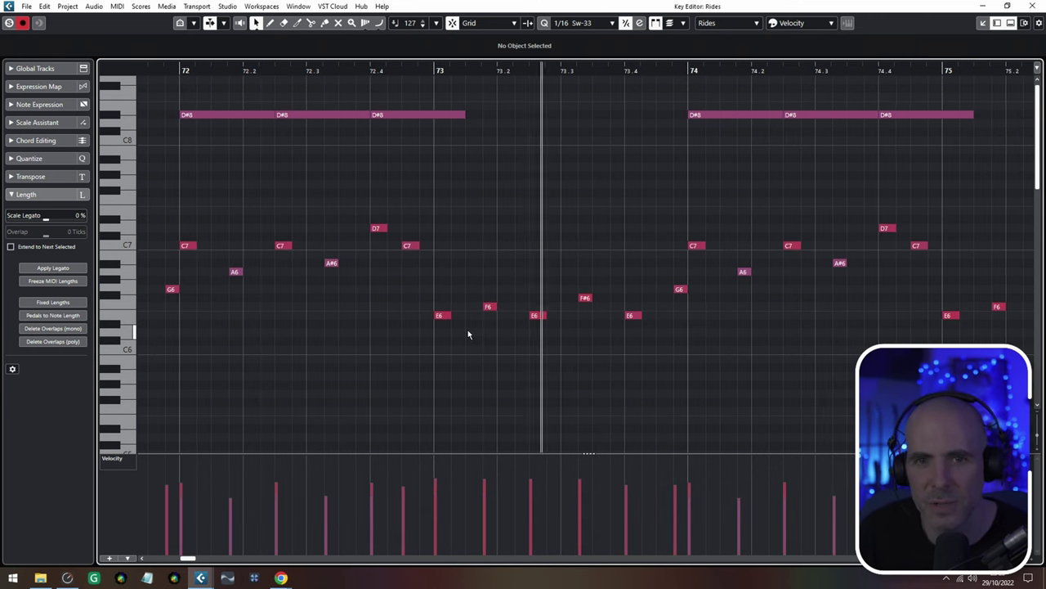
{"action": "key", "text": "Return"}
Look over the original kick, snare fill and Rim_1.R tracks and shrink the track rows for an overview of the BEATS ORIG folder
{"action": "scroll", "coordinate": [315, 239], "scroll_direction": "up", "scroll_amount": 7}
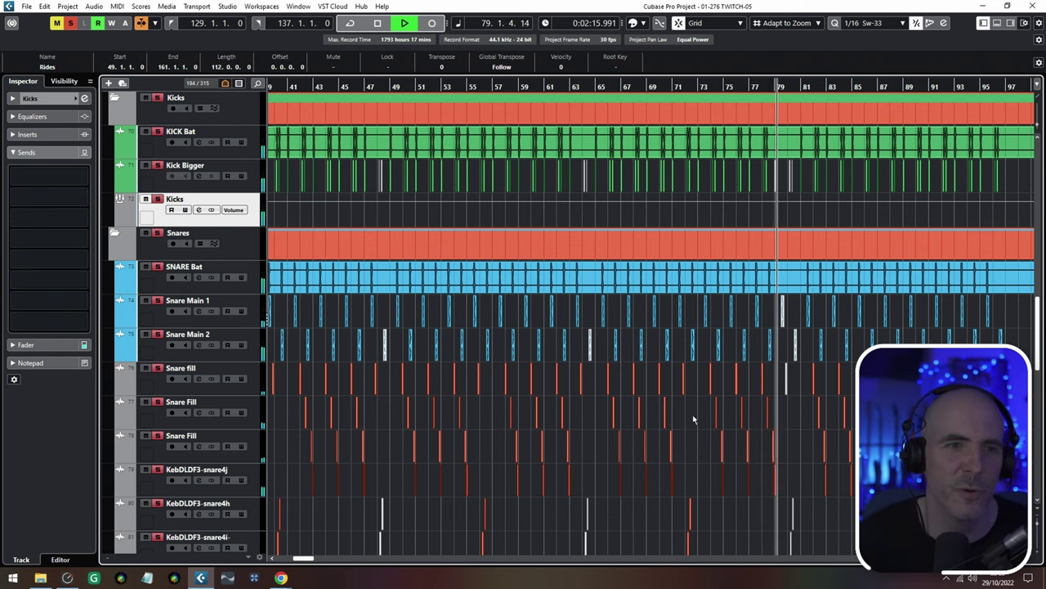
{"action": "scroll", "coordinate": [578, 351], "scroll_direction": "down", "scroll_amount": 12}
{"action": "scroll", "coordinate": [578, 351], "scroll_direction": "up", "scroll_amount": 6}
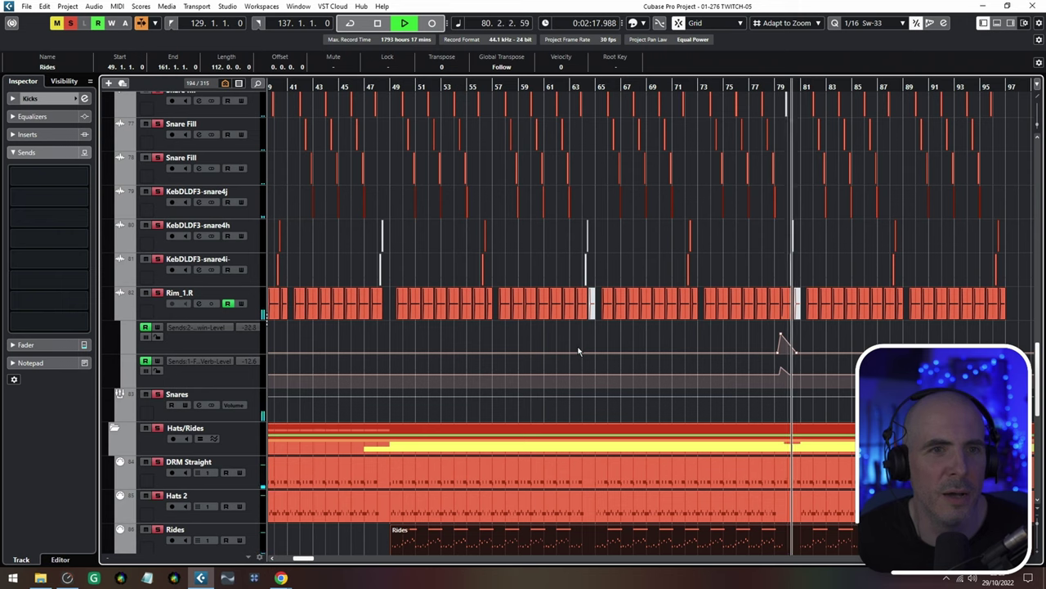
{"action": "key", "text": "shift+g"}
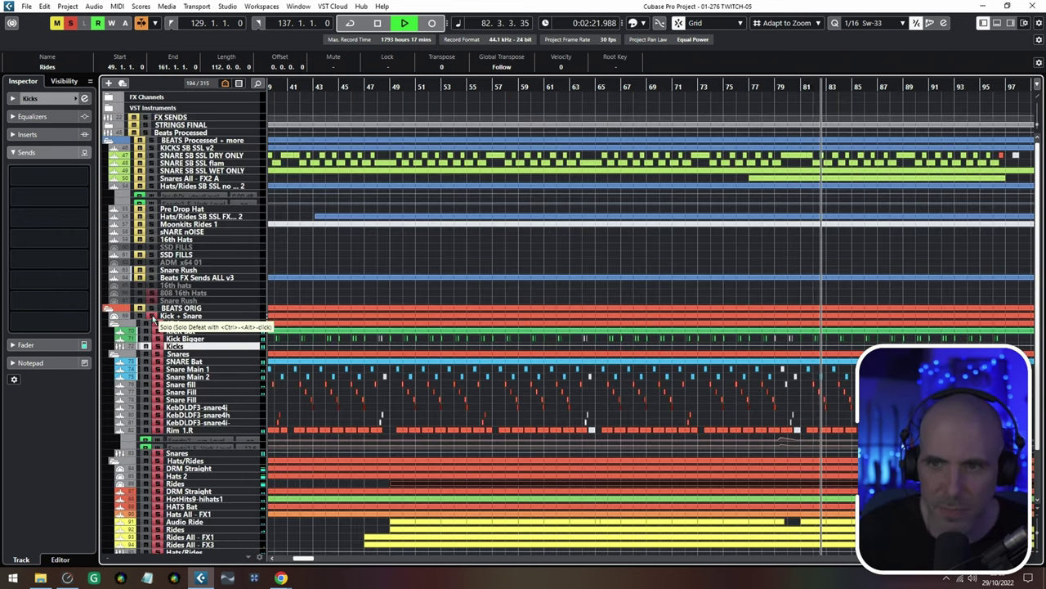
Stop playback, collapse the BEATS ORIG folder, and enlarge the track rows to examine the tracks in BEATS Processed + more
{"action": "key", "text": "space"}
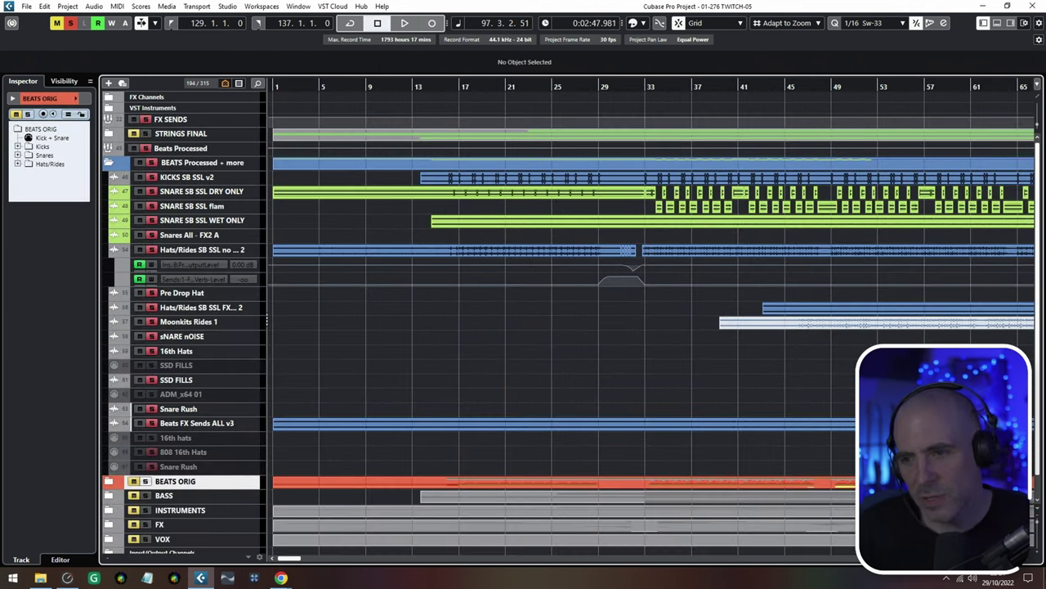
{"action": "left_click", "coordinate": [1037, 556]}
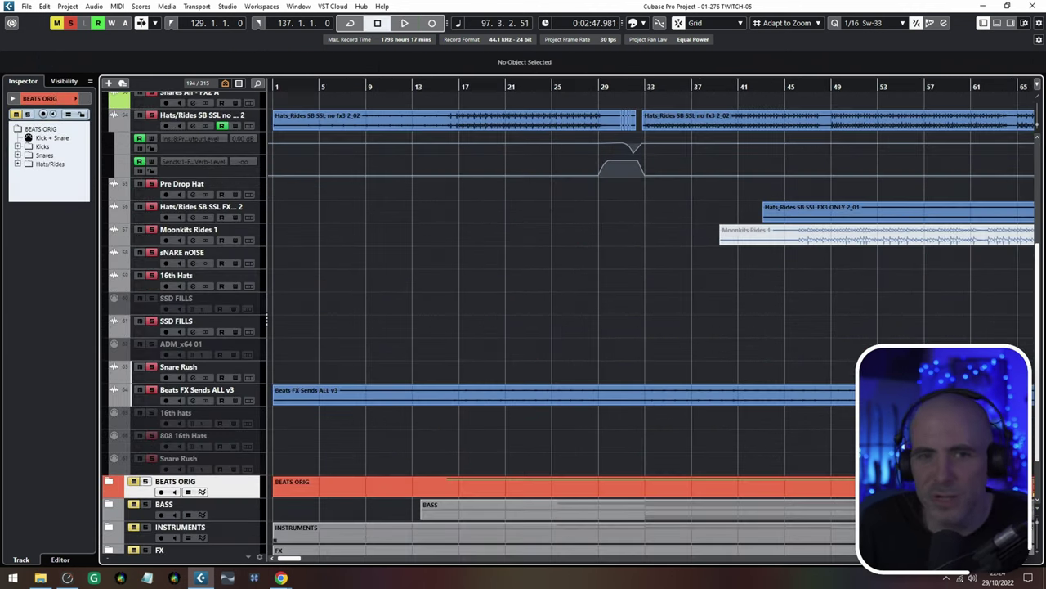
{"action": "scroll", "coordinate": [858, 351], "scroll_direction": "up", "scroll_amount": 3}
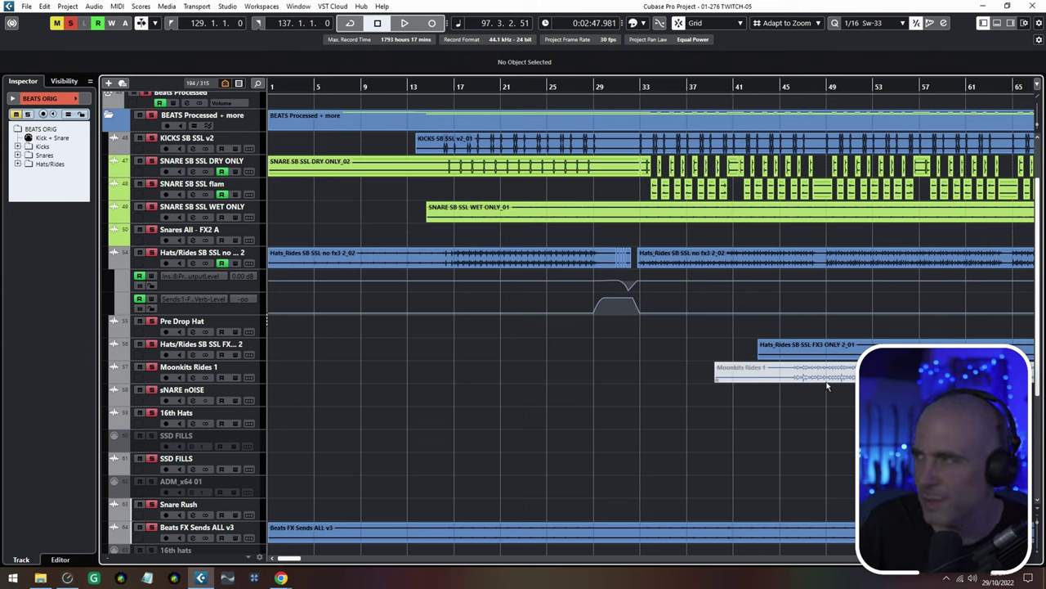
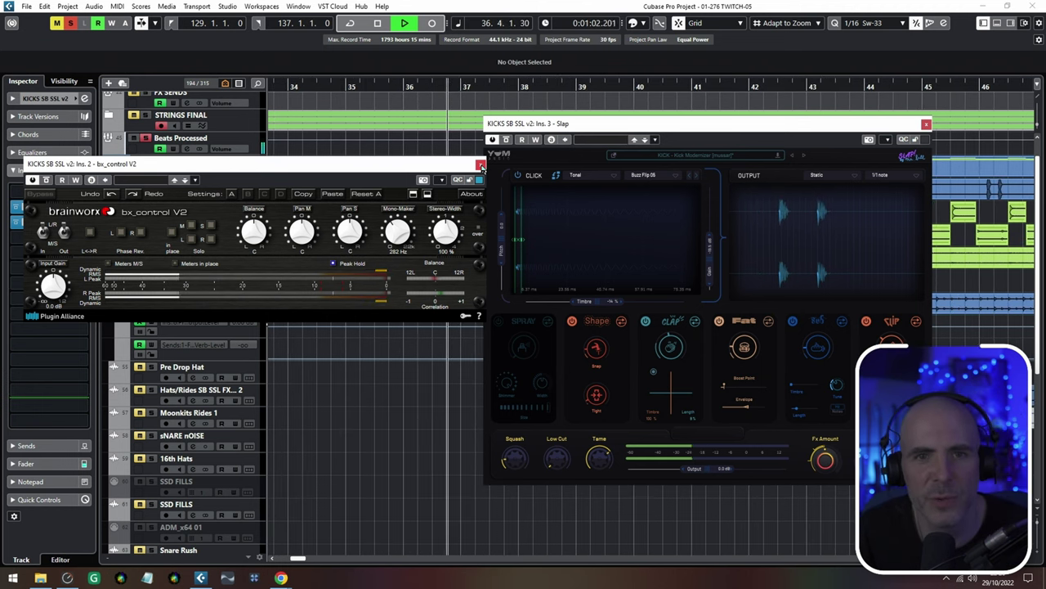
Close the bx_control V2 window of KICKS SB SSL v2 and audition its Slap insert with the Clap and Fat modules toggled
{"action": "left_click", "coordinate": [480, 164]}
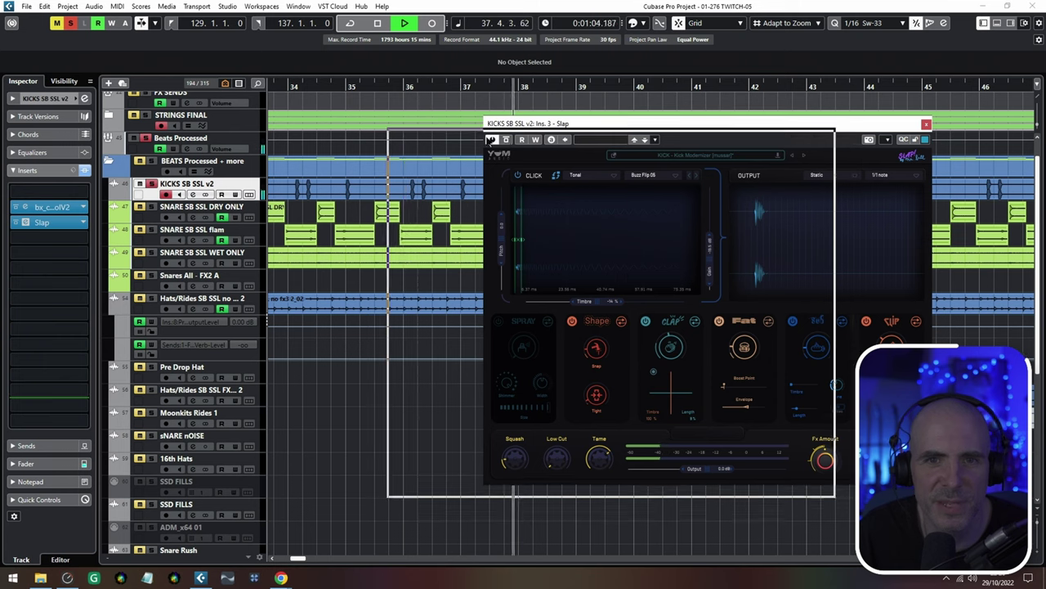
{"action": "left_click_drag", "start_coordinate": [473, 148], "coordinate": [468, 149]}
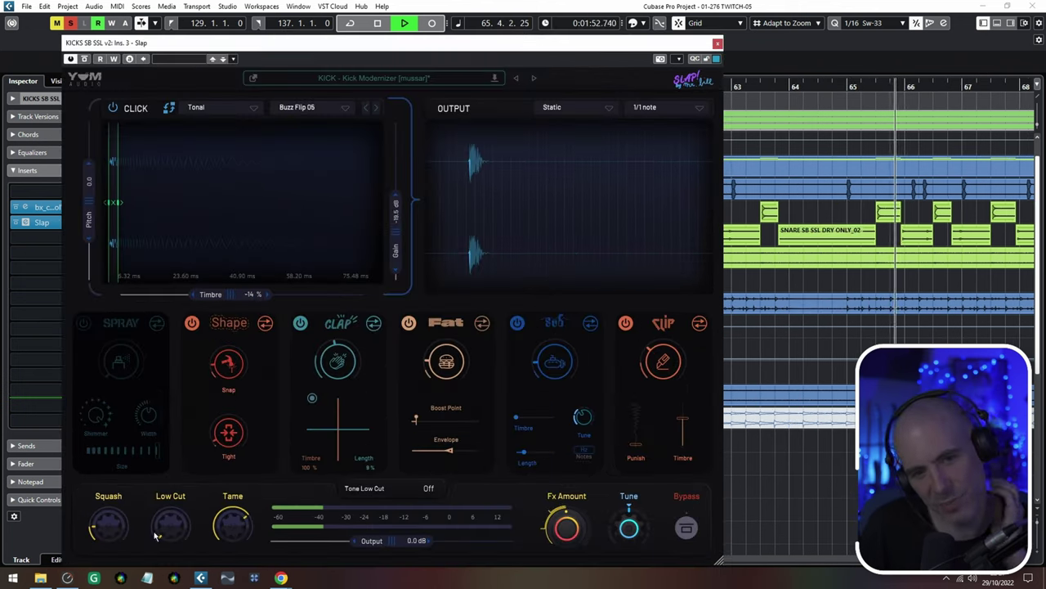
{"action": "left_click", "coordinate": [282, 529]}
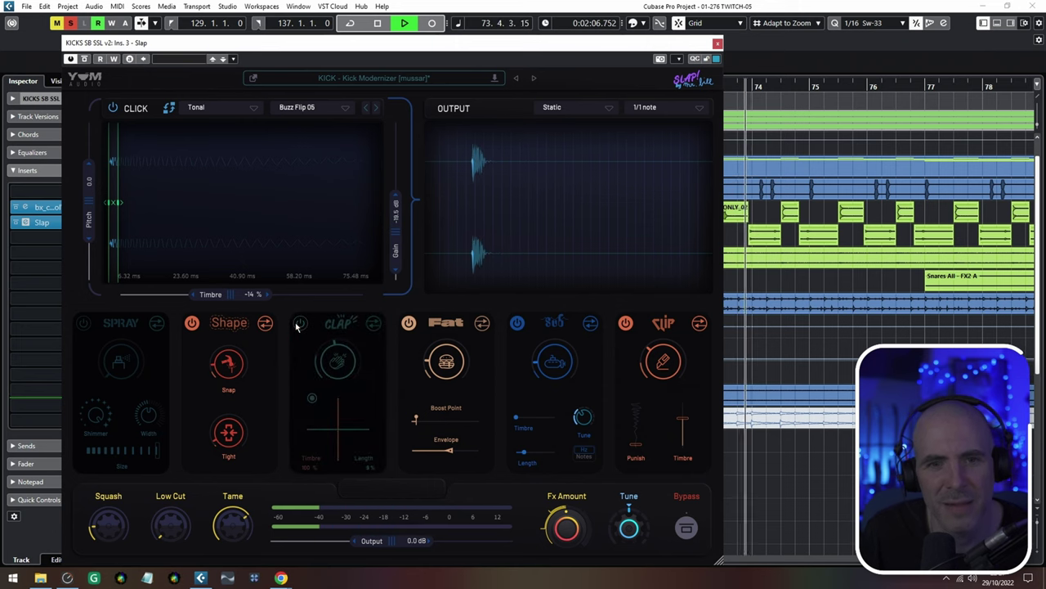
{"action": "left_click", "coordinate": [300, 325]}
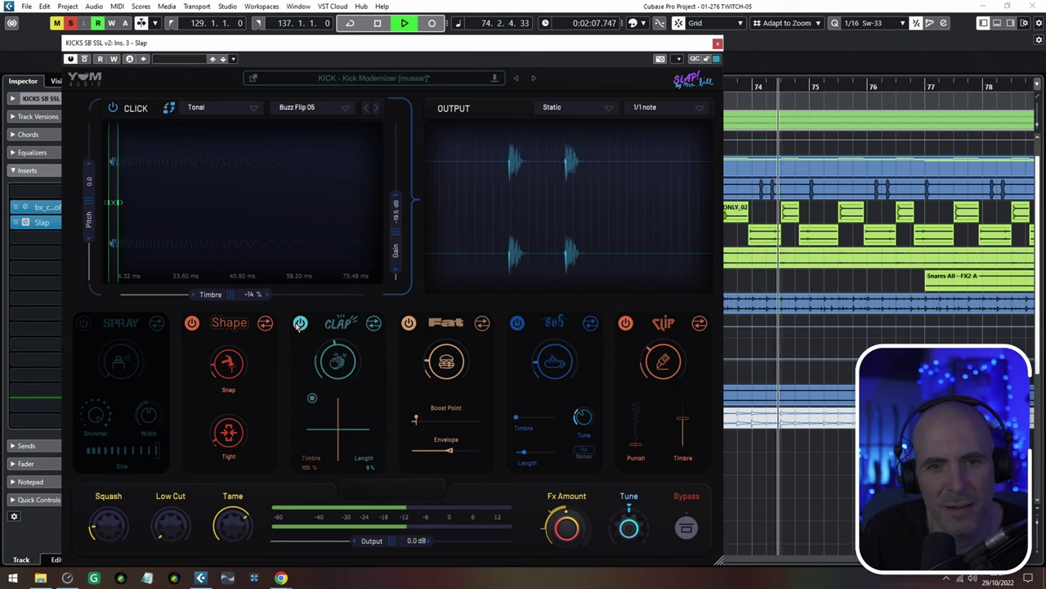
{"action": "left_click", "coordinate": [408, 324]}
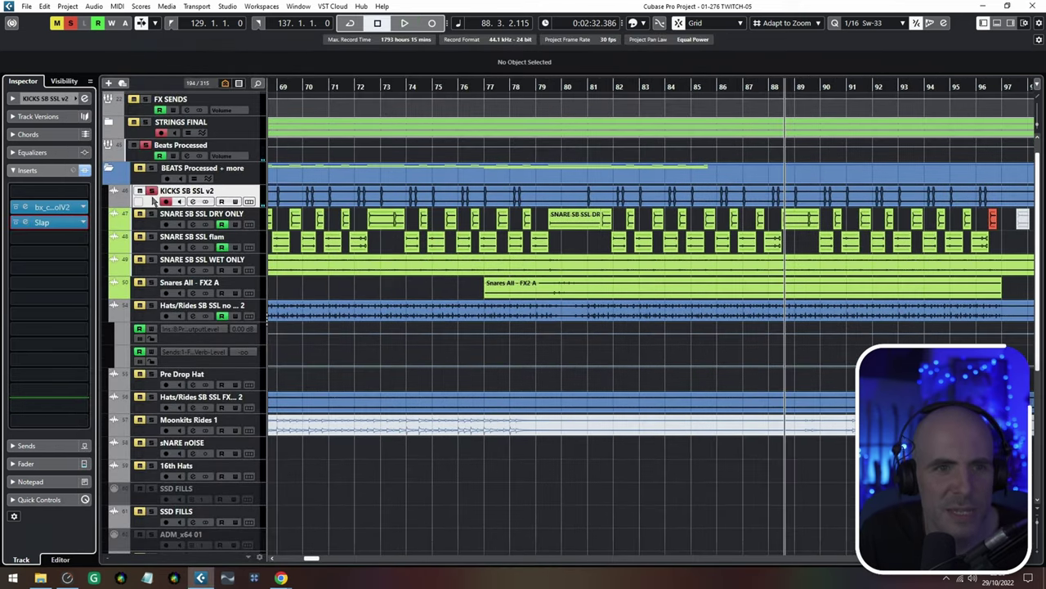
Unsolo KICKS SB SSL v2 and examine the alternating SNARE SB SSL DRY ONLY and flam clips around bars 61 to 71
{"action": "left_click", "coordinate": [151, 192]}
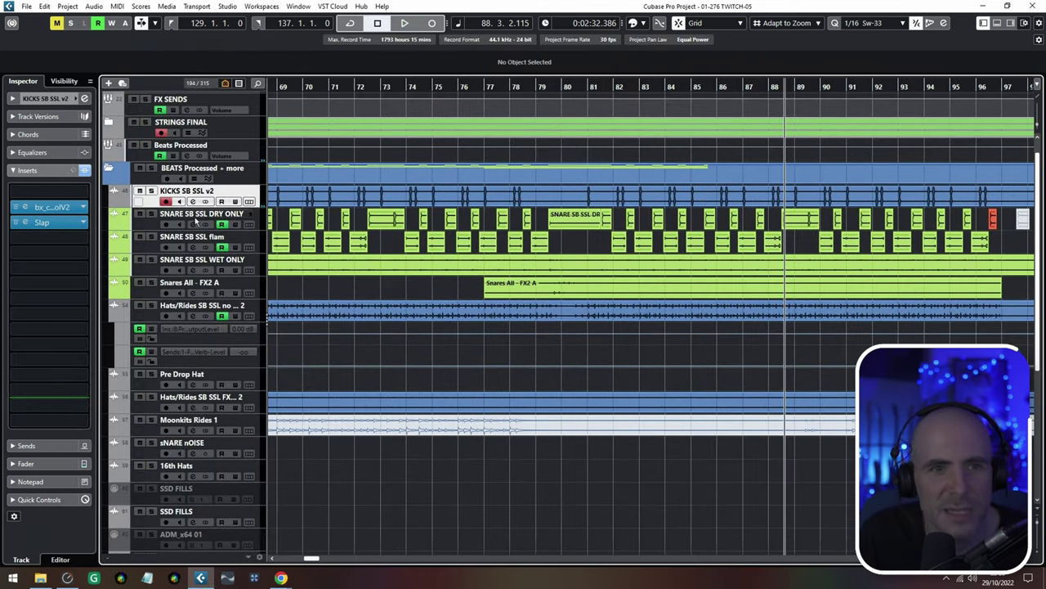
{"action": "scroll", "coordinate": [412, 237], "scroll_direction": "left", "scroll_amount": 5}
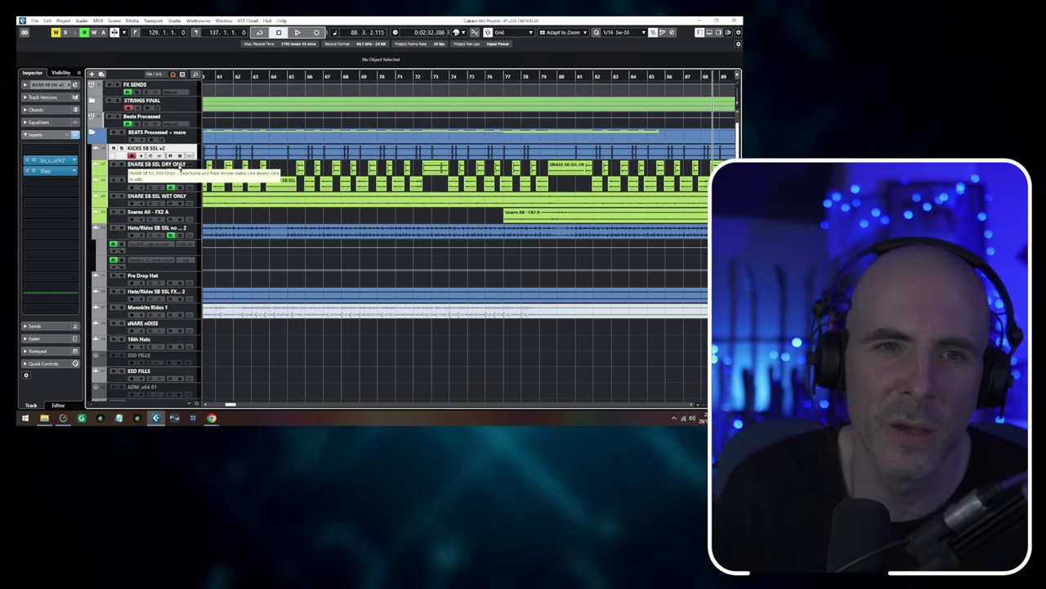
{"action": "scroll", "coordinate": [231, 182], "scroll_direction": "up", "scroll_amount": 3}
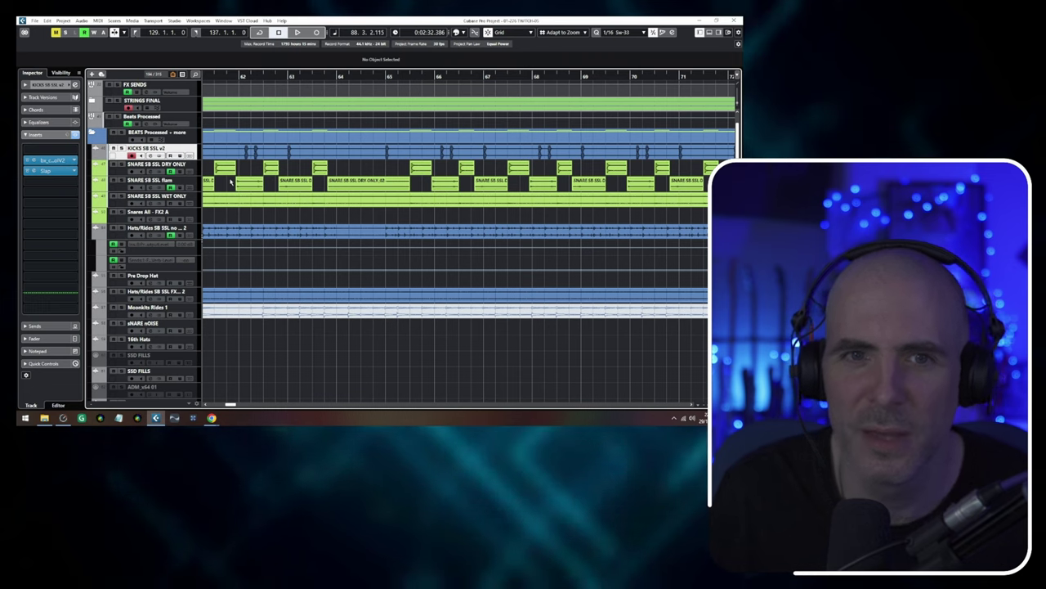
{"action": "left_click_drag", "start_coordinate": [231, 181], "coordinate": [266, 203]}
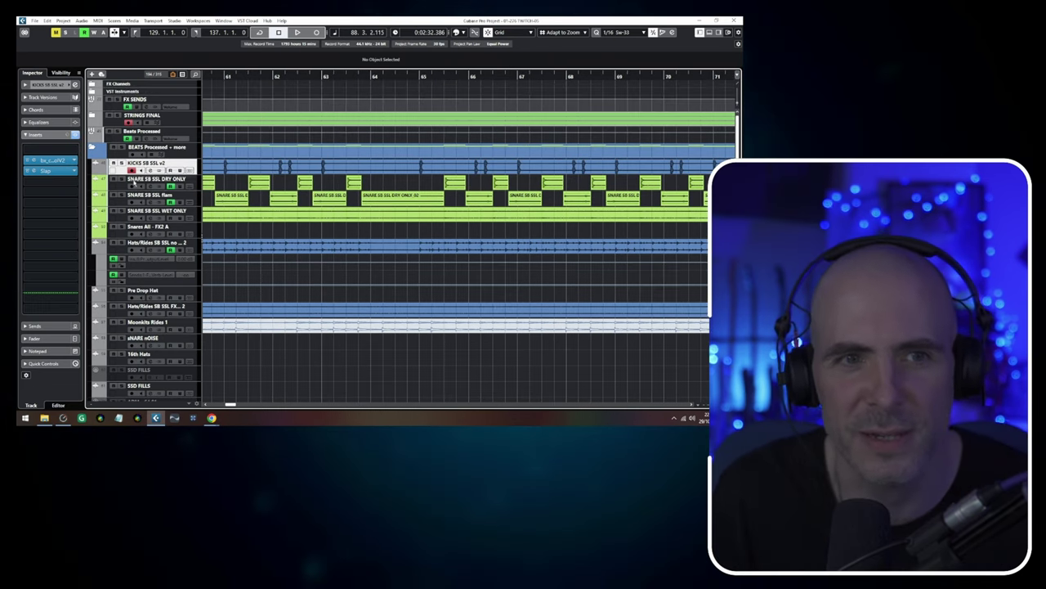
Solo SNARE SB SSL DRY ONLY, play it from around bar 42, and select the track to show its inserts
{"action": "key", "text": "g"}
{"action": "key", "text": "g"}
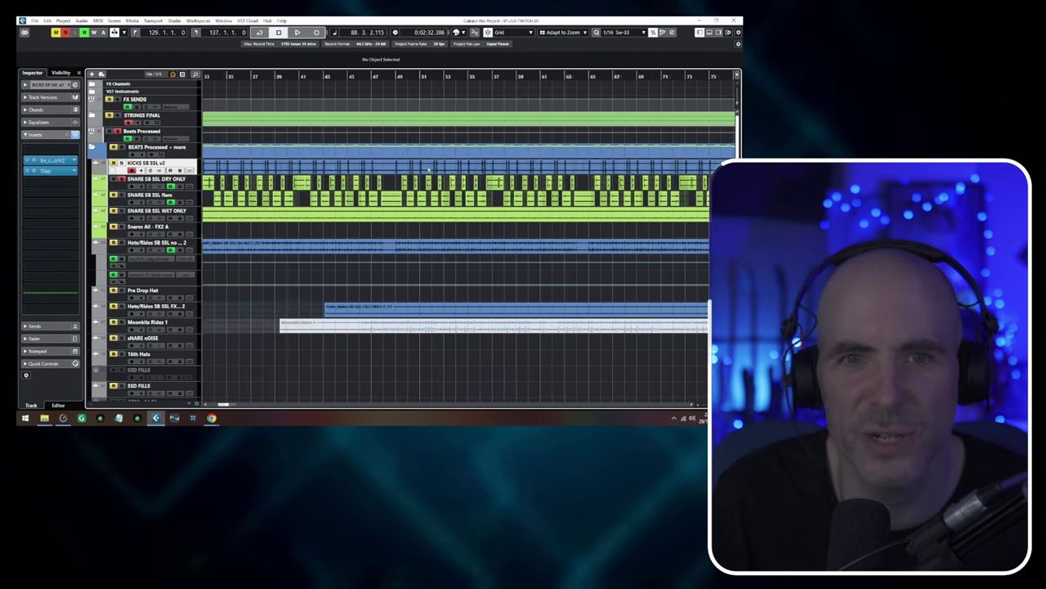
{"action": "left_click_drag", "start_coordinate": [309, 76], "coordinate": [312, 79]}
{"action": "key", "text": "space"}
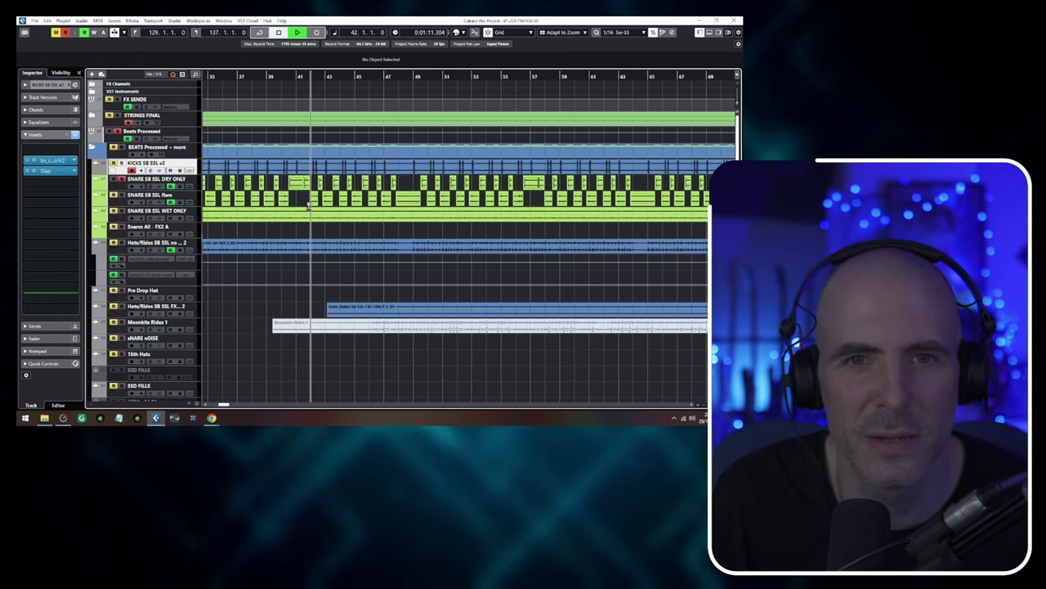
{"action": "scroll", "coordinate": [311, 209], "scroll_direction": "up", "scroll_amount": 3}
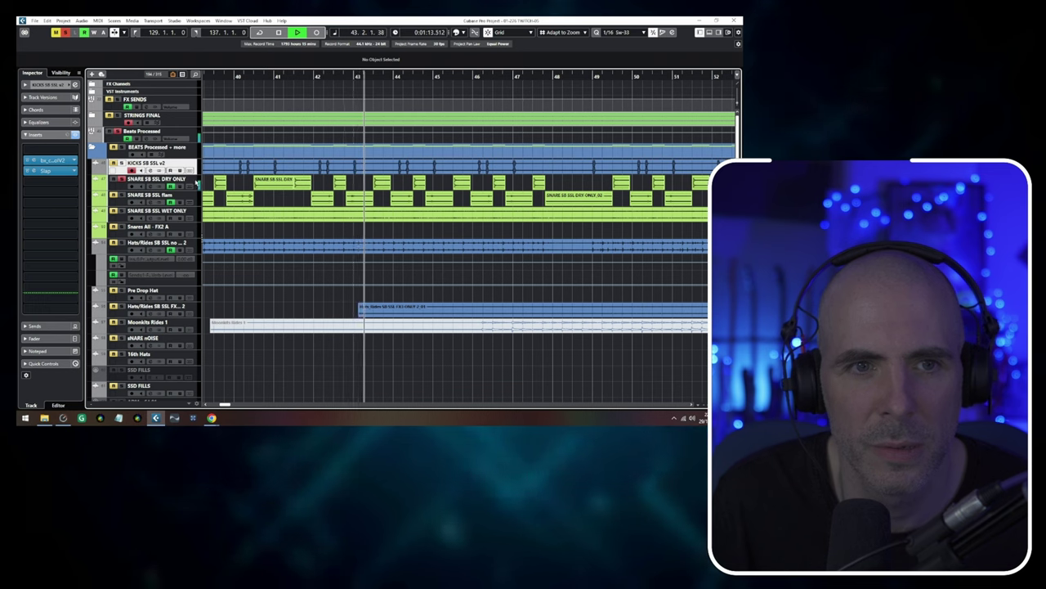
{"action": "left_click", "coordinate": [196, 181]}
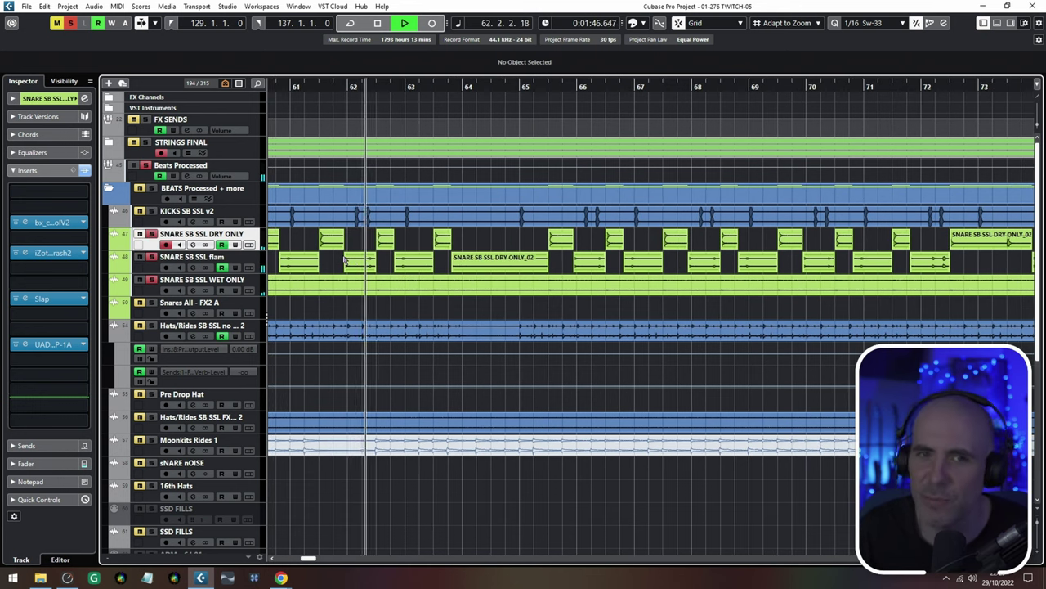
Audition the SNARE SB SSL WET ONLY clip with its volume lowered to -12.30 dB, and reset the volume to 0.00 dB
{"action": "scroll", "coordinate": [344, 260], "scroll_direction": "down", "scroll_amount": 2}
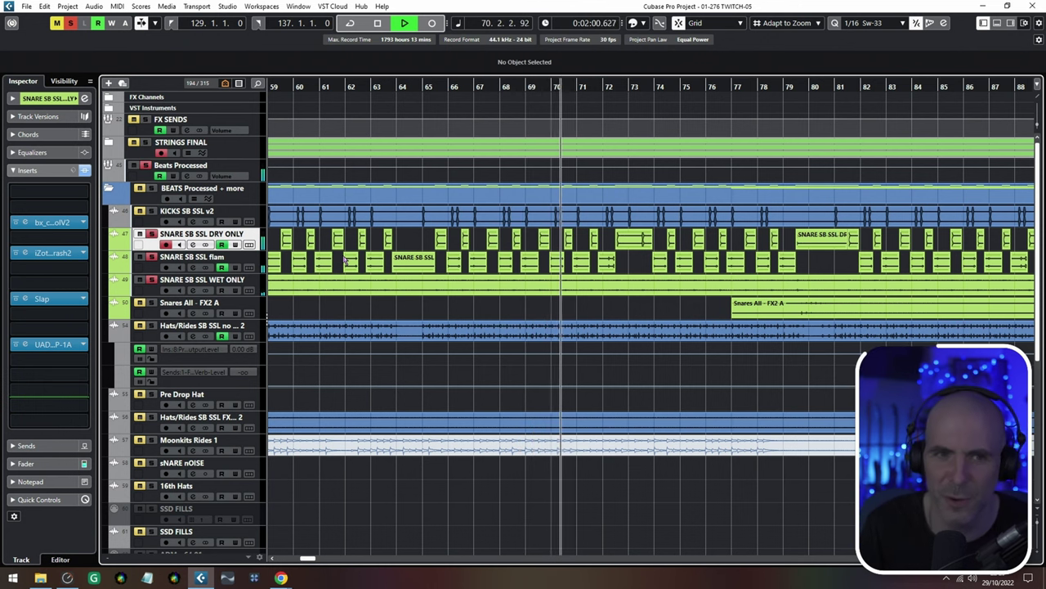
{"action": "left_click", "coordinate": [285, 277]}
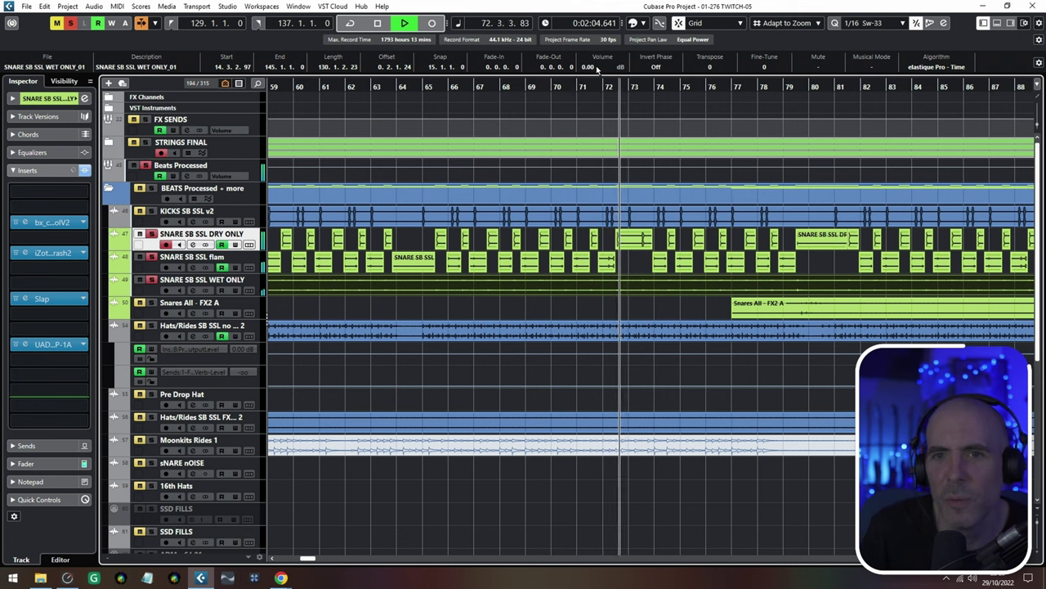
{"action": "mouse_move", "coordinate": [597, 70]}
{"action": "left_mouse_down"}
{"action": "mouse_move", "coordinate": [607, 0]}
{"action": "mouse_move", "coordinate": [604, 88]}
{"action": "left_mouse_up"}
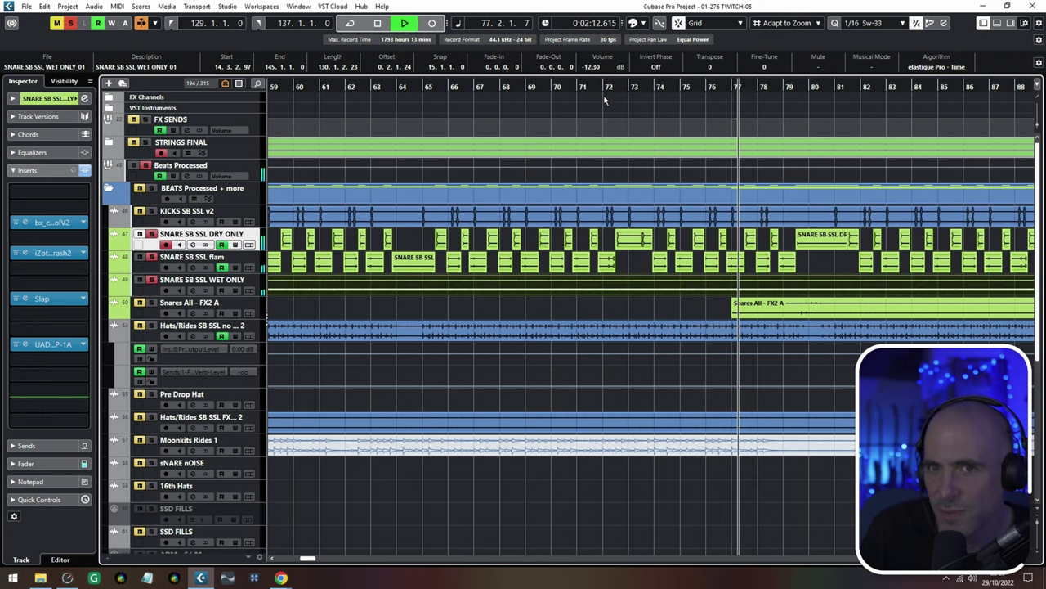
{"action": "left_click_drag", "start_coordinate": [605, 102], "coordinate": [607, 81]}
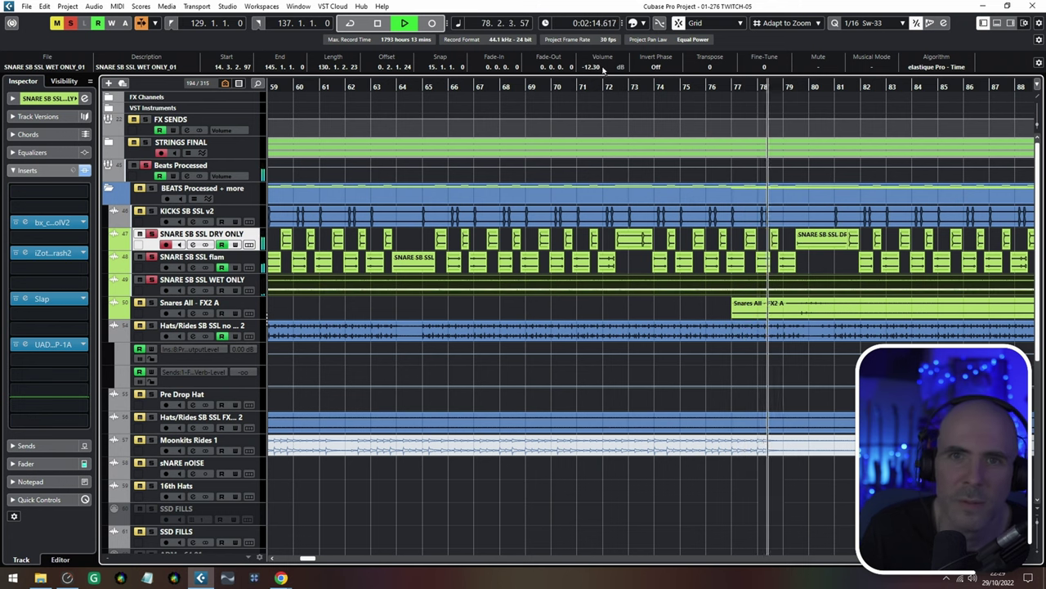
{"action": "left_click", "coordinate": [602, 69], "text": "ctrl"}
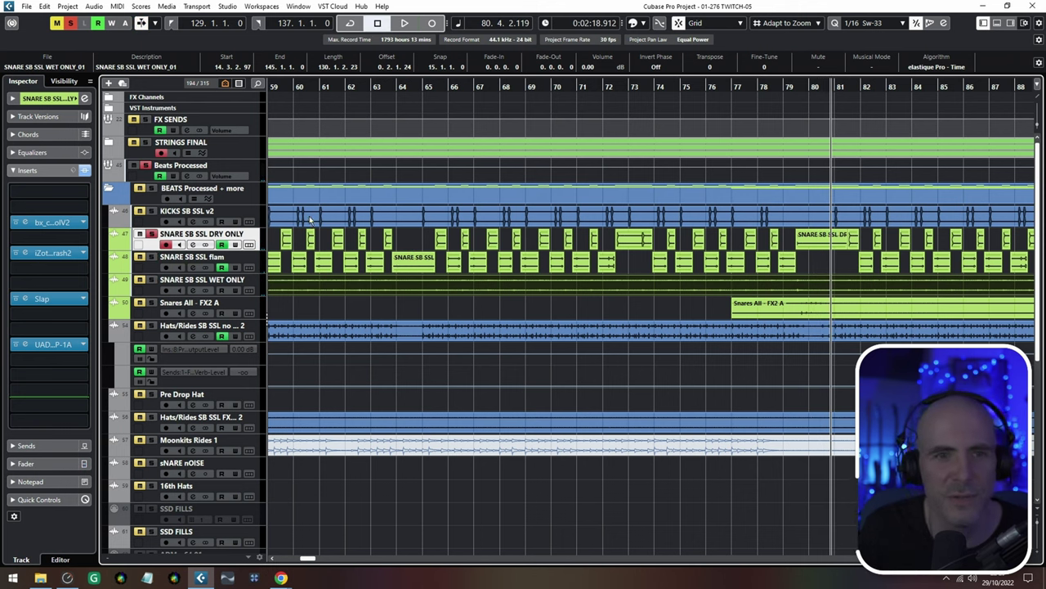
Play the soloed dry snare from bar 67 and examine the settings of its bx_control V2 insert
{"action": "left_click", "coordinate": [463, 87]}
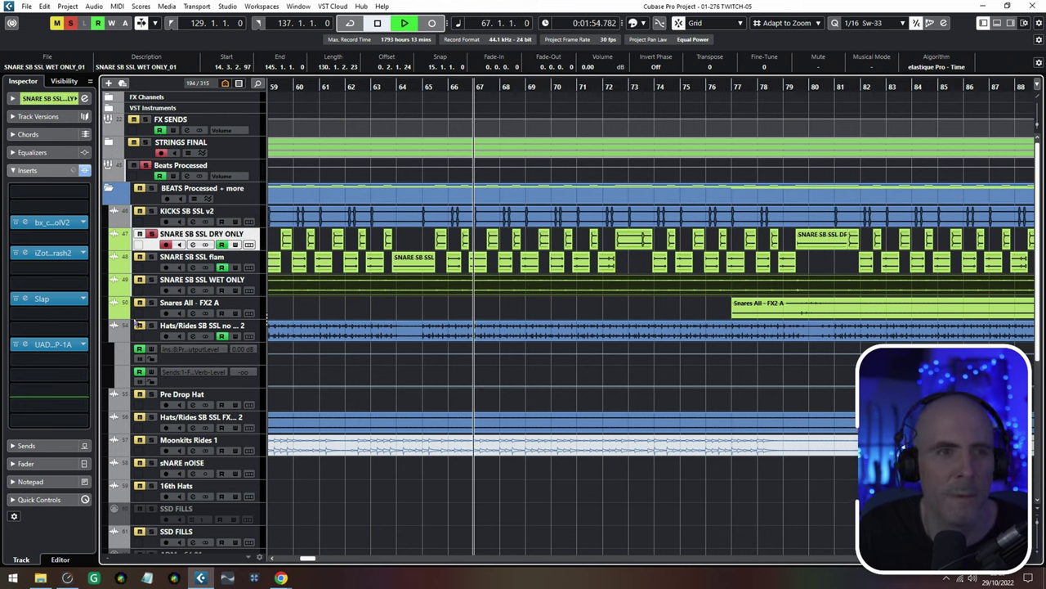
{"action": "left_click", "coordinate": [24, 222]}
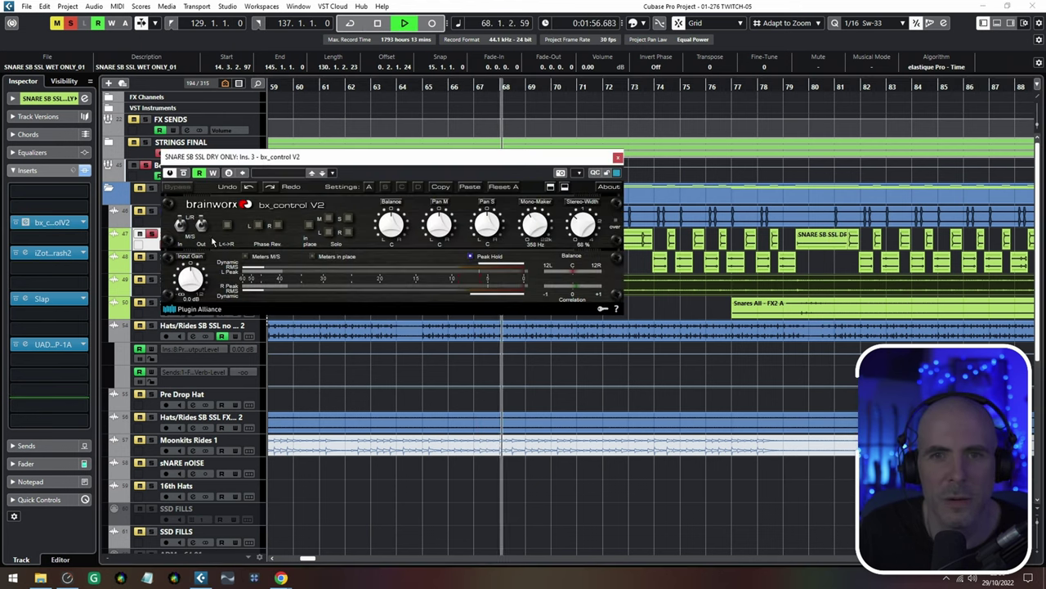
{"action": "left_click_drag", "start_coordinate": [496, 177], "coordinate": [654, 141]}
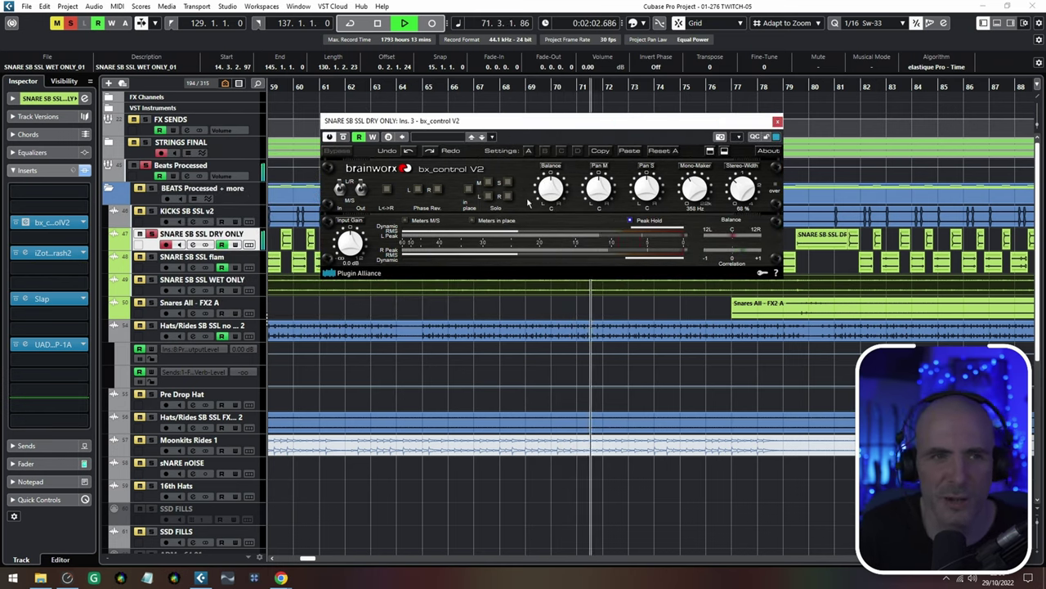
Open the dry snare's iZotope Trash 2 insert, examine its Tape Saturation stage, and toggle the plug-in's bypass to compare
{"action": "left_click", "coordinate": [27, 255]}
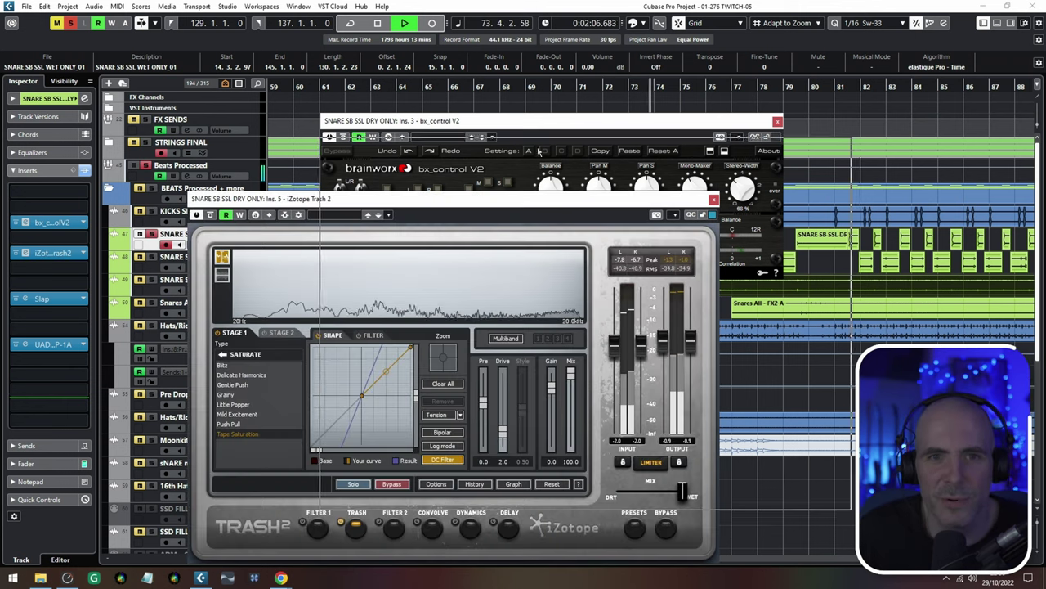
{"action": "left_click_drag", "start_coordinate": [539, 151], "coordinate": [519, 136]}
{"action": "left_click", "coordinate": [324, 148]}
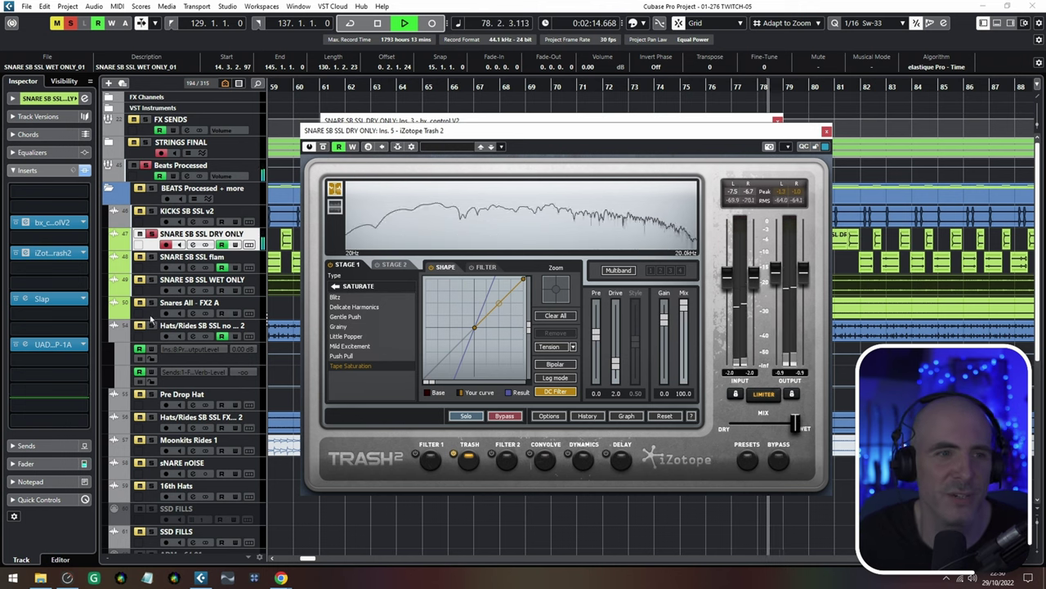
Examine the dry snare's Slap insert, toggling its bypass to compare, and inspect its UAD Pultec EQP-1A insert
{"action": "left_click", "coordinate": [27, 302]}
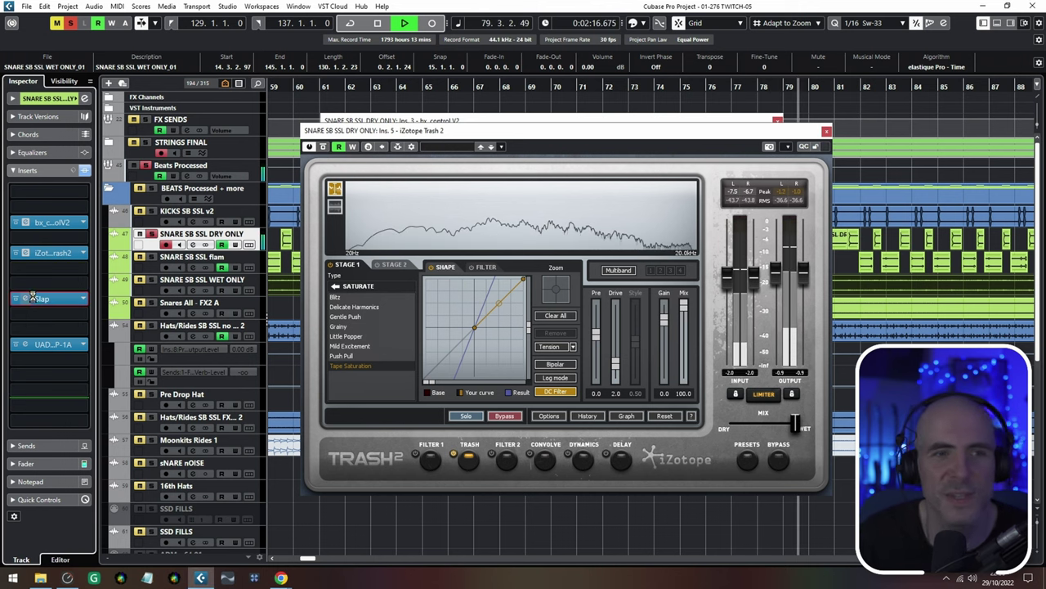
{"action": "left_click_drag", "start_coordinate": [530, 170], "coordinate": [477, 106]}
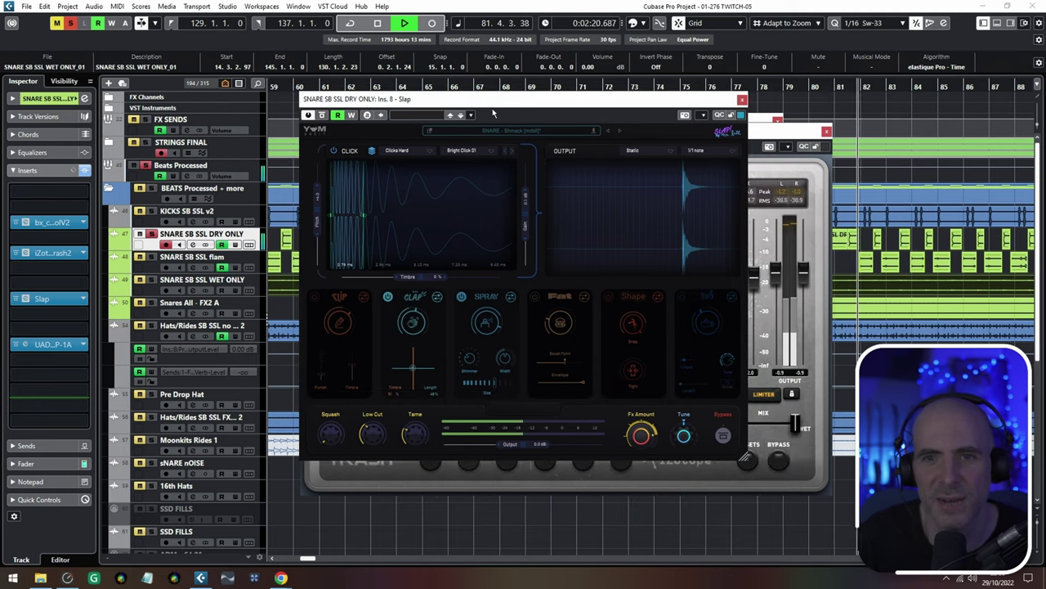
{"action": "left_click", "coordinate": [323, 116]}
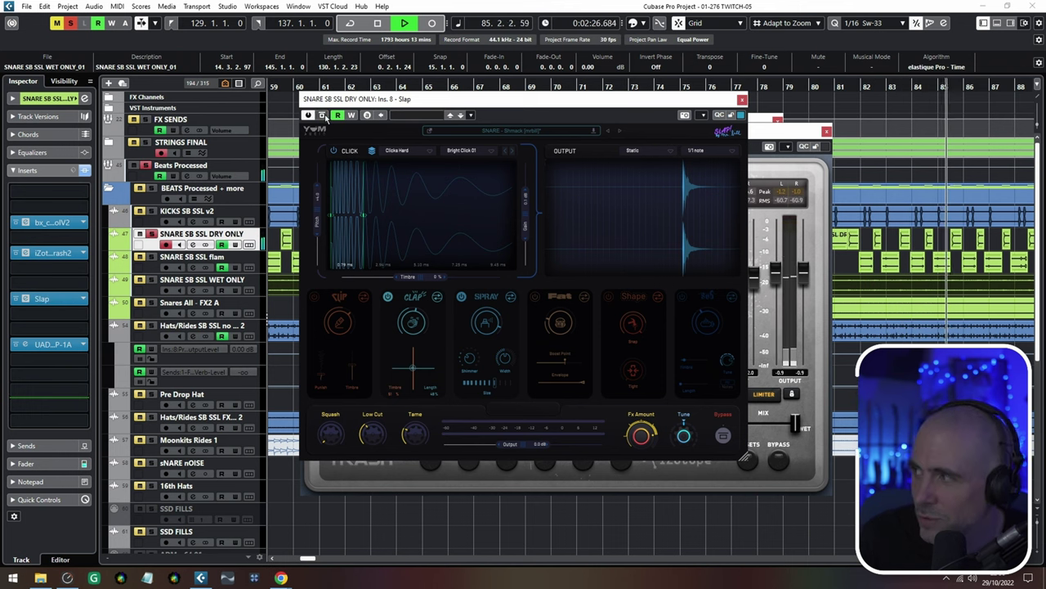
{"action": "left_click", "coordinate": [742, 99]}
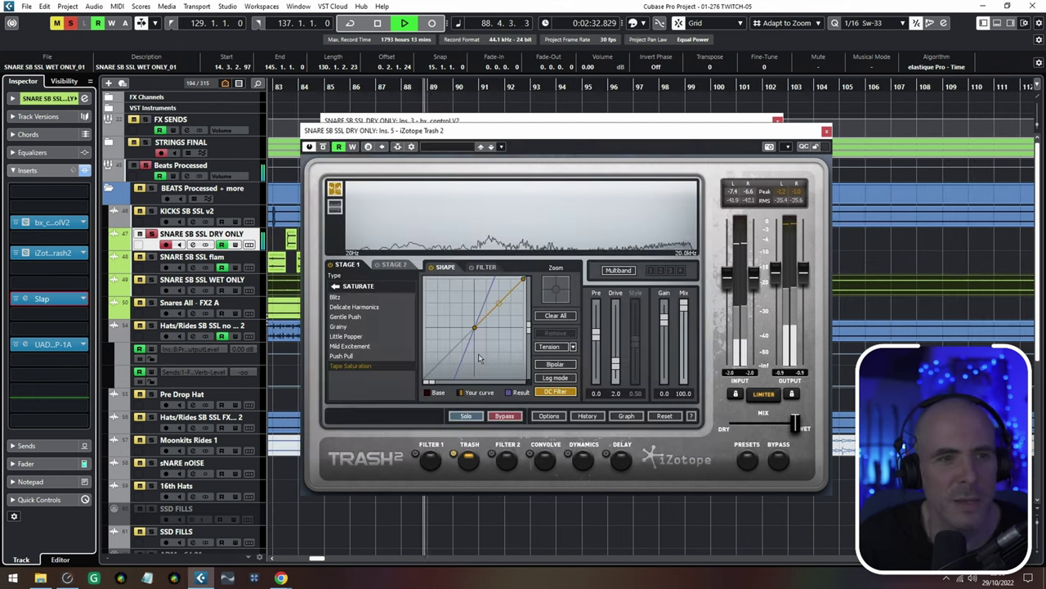
{"action": "left_click", "coordinate": [53, 344]}
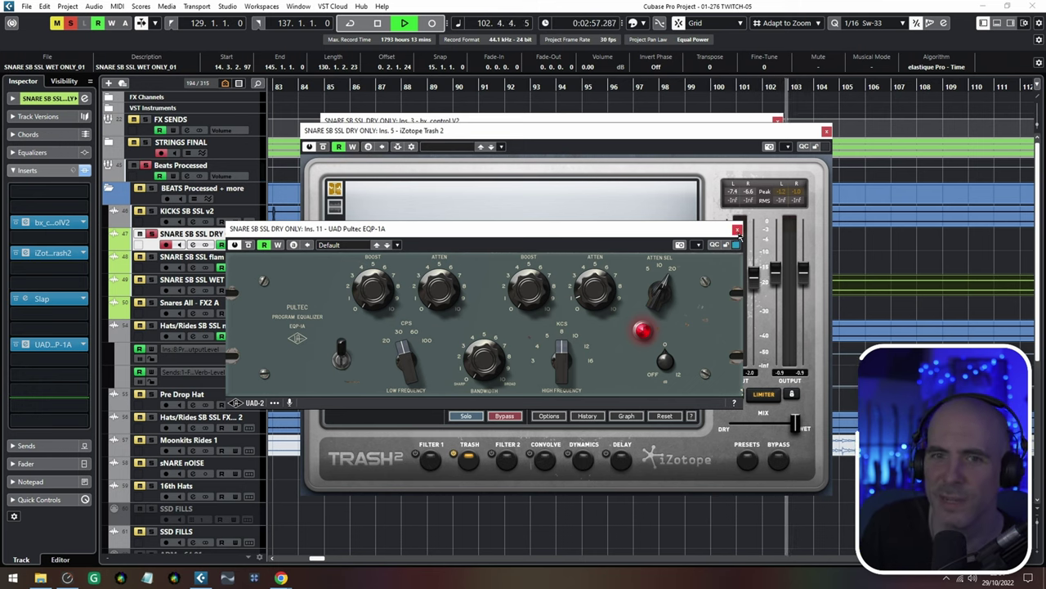
{"action": "left_click", "coordinate": [738, 230]}
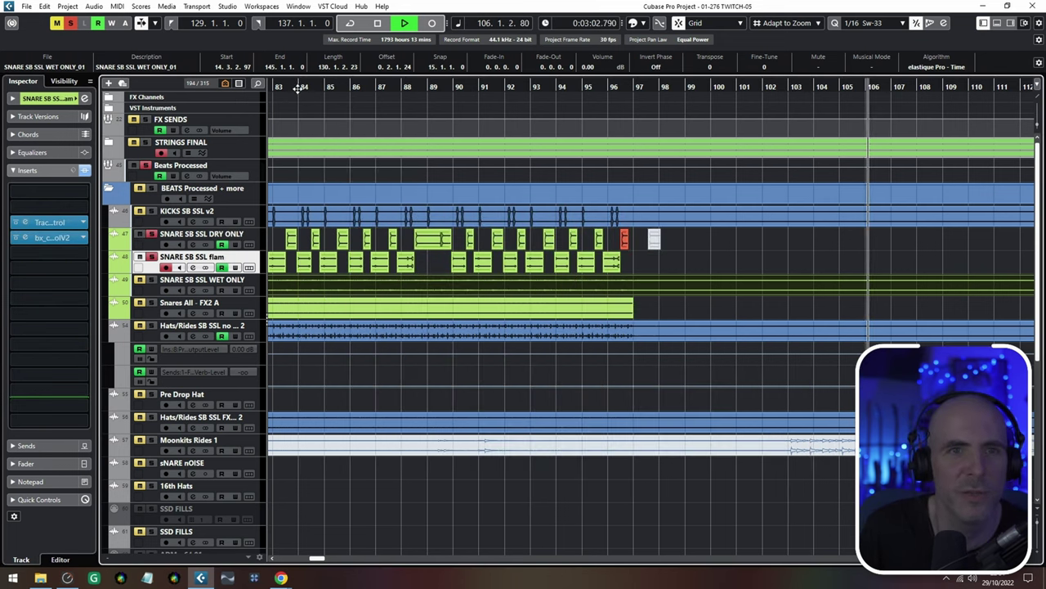
Play the soloed SNARE SB SSL flam track, compare its TrackControl insert with and without bypass, and examine its bx_control V2 insert
{"action": "left_click_drag", "start_coordinate": [348, 189], "coordinate": [520, 184]}
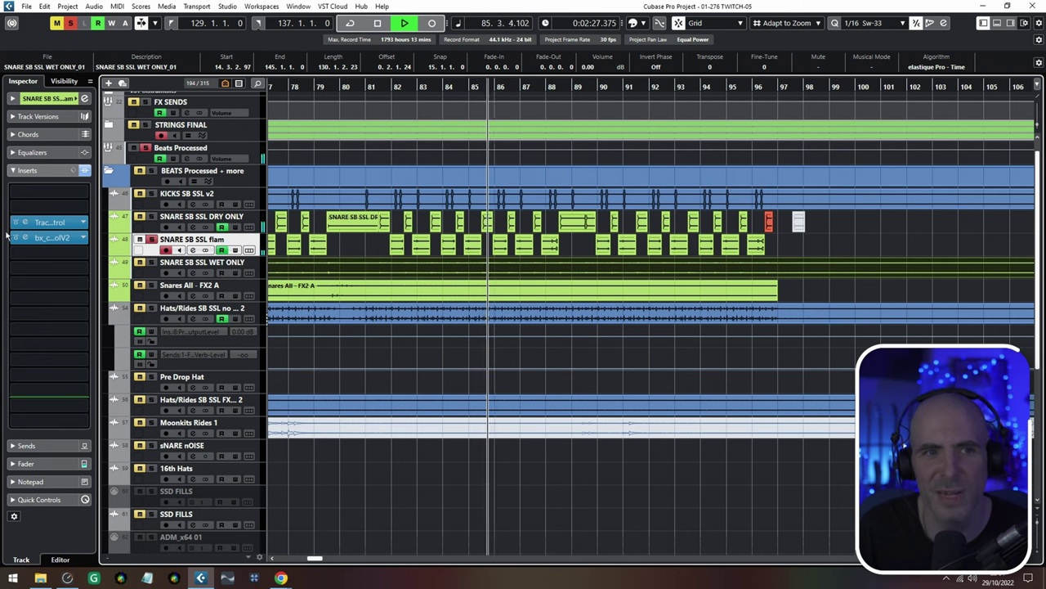
{"action": "left_click", "coordinate": [32, 224]}
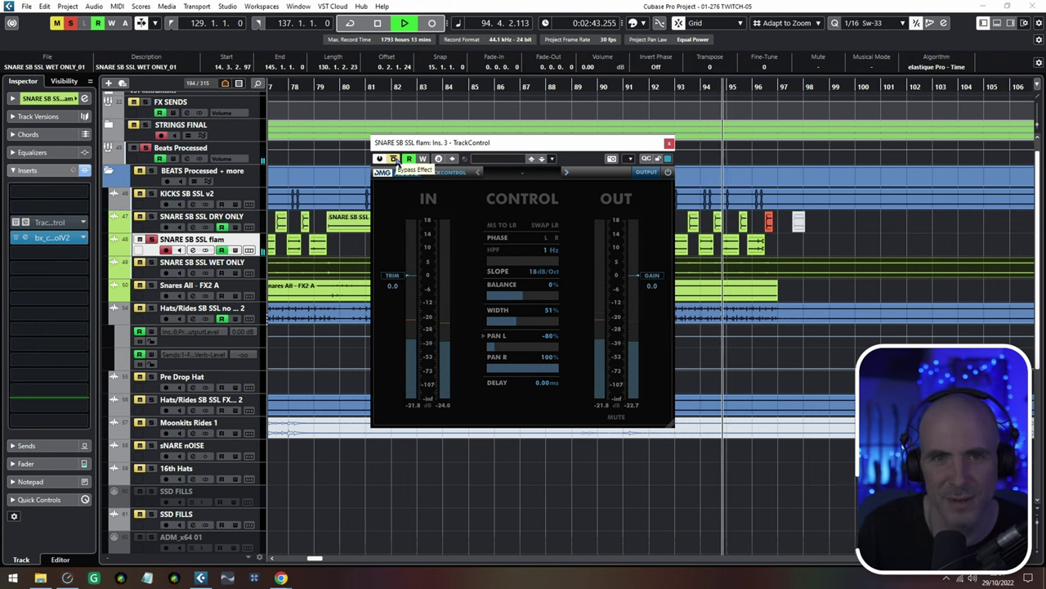
{"action": "left_click", "coordinate": [396, 160]}
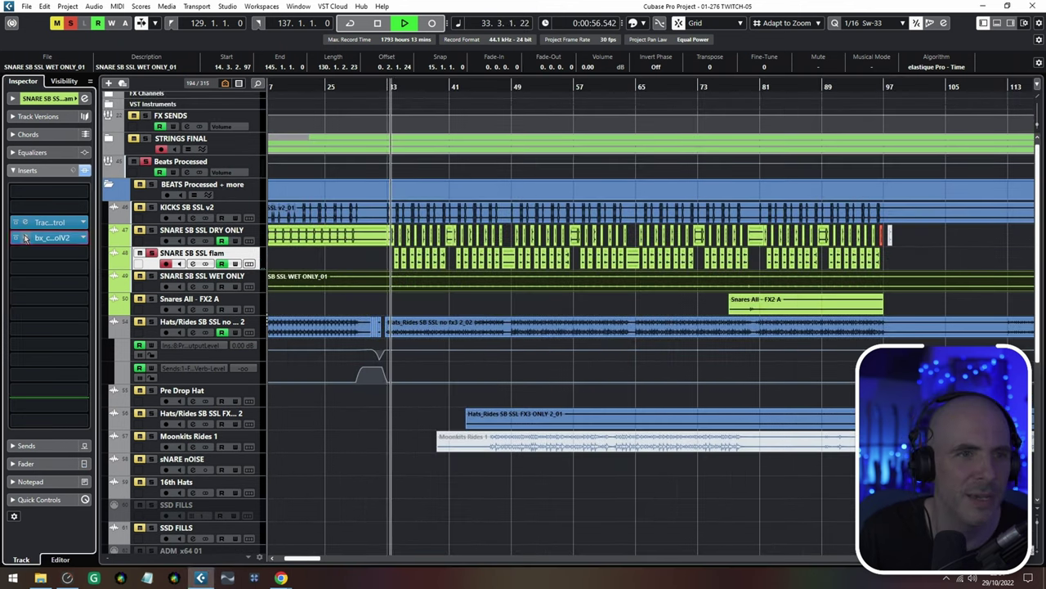
{"action": "left_click", "coordinate": [26, 237]}
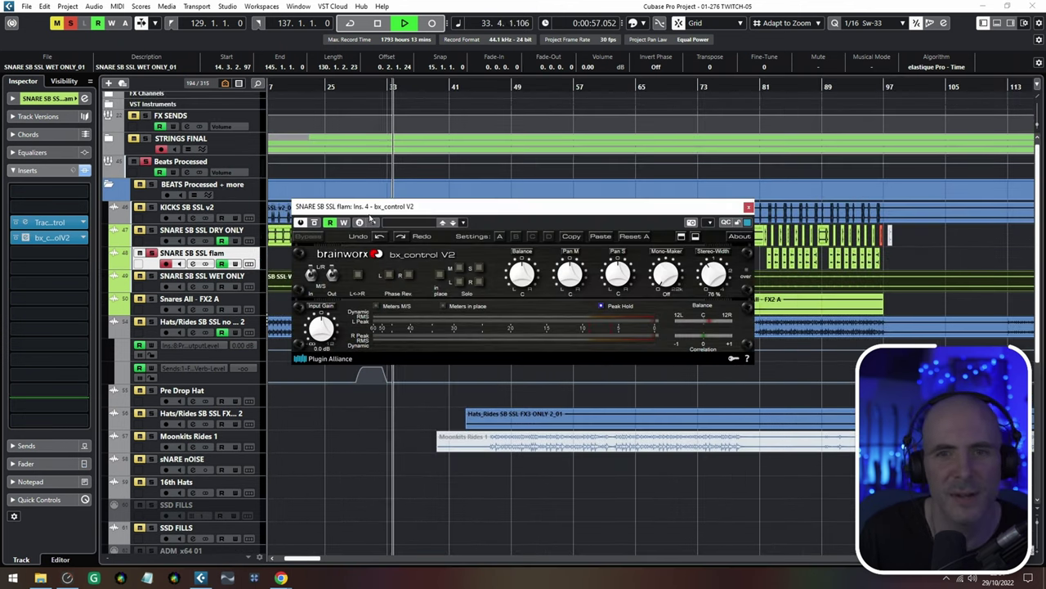
{"action": "left_click", "coordinate": [749, 207]}
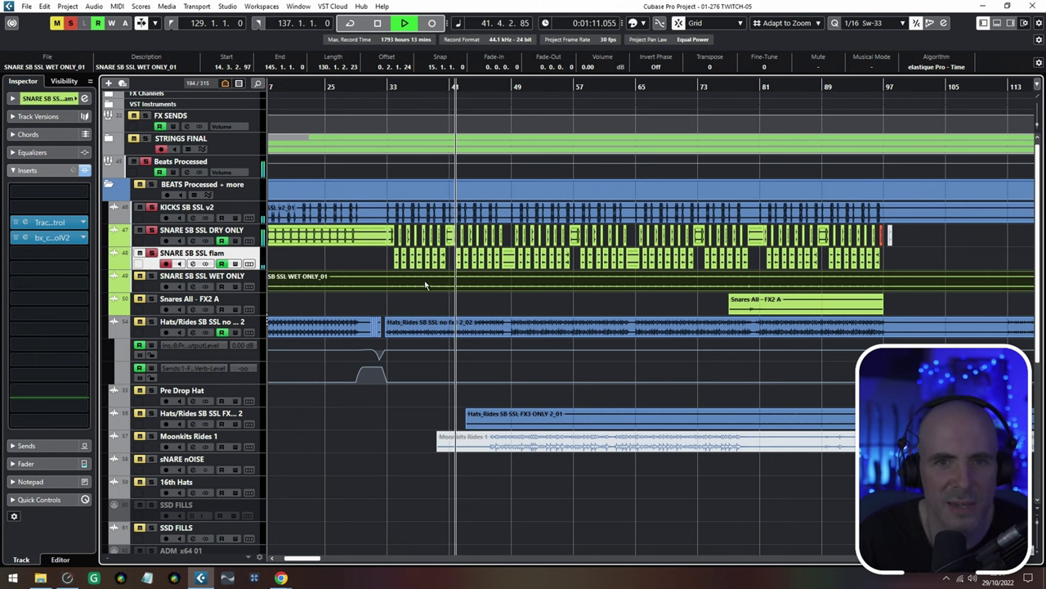
Solo SNARE SB SSL WET ONLY and Snares All - FX2 A, and play the FX clip with the kick and snares from bar 77
{"action": "left_click", "coordinate": [195, 280]}
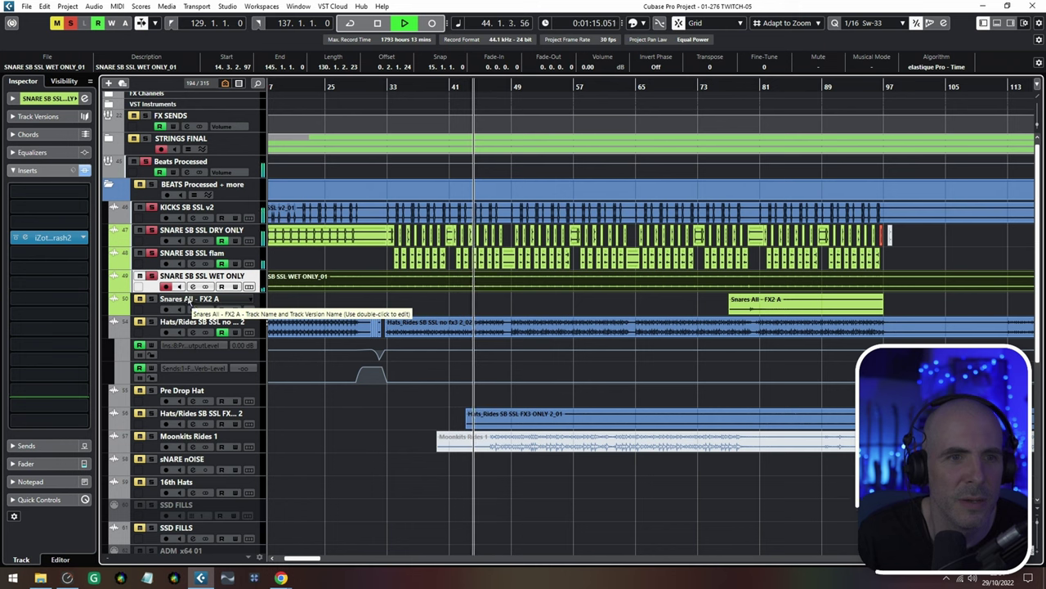
{"action": "left_click", "coordinate": [211, 305]}
{"action": "left_click_drag", "start_coordinate": [511, 307], "coordinate": [329, 299]}
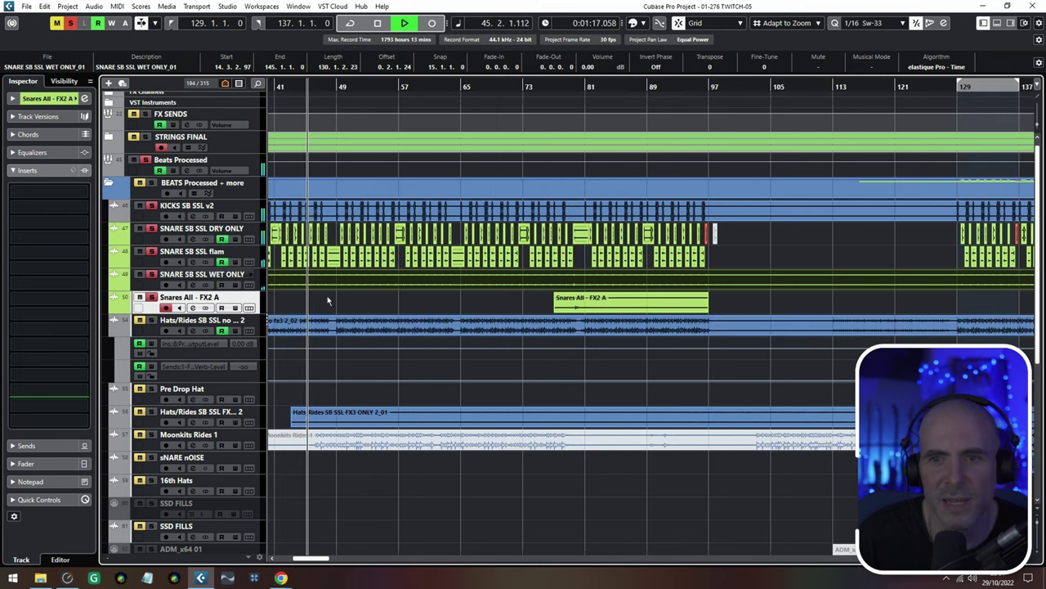
{"action": "left_click_drag", "start_coordinate": [602, 299], "coordinate": [395, 307]}
{"action": "scroll", "coordinate": [393, 306], "scroll_direction": "up", "scroll_amount": 3}
{"action": "scroll", "coordinate": [393, 305], "scroll_direction": "up", "scroll_amount": 1}
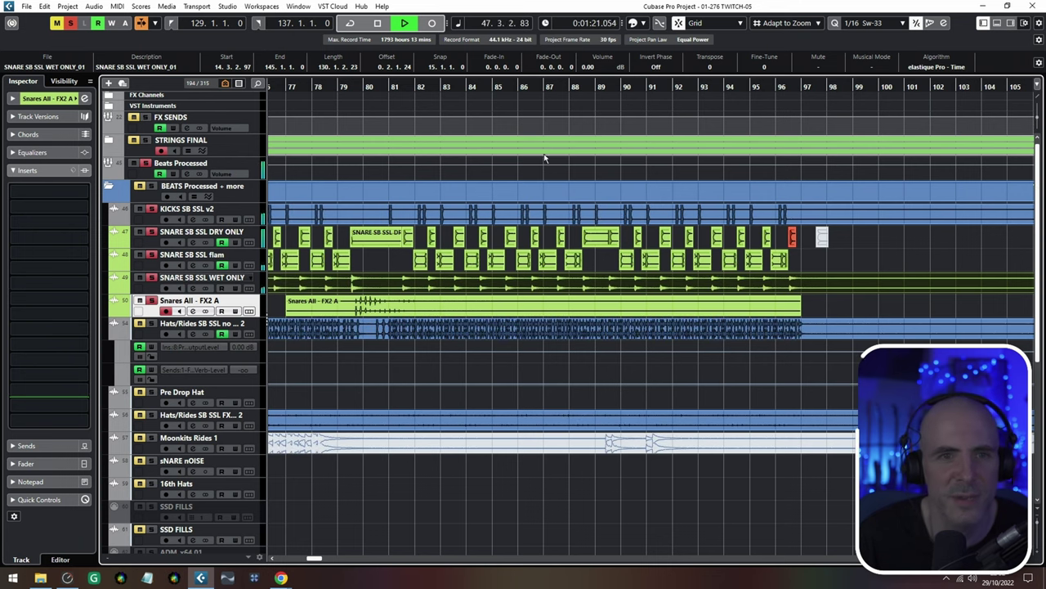
{"action": "left_click", "coordinate": [333, 95]}
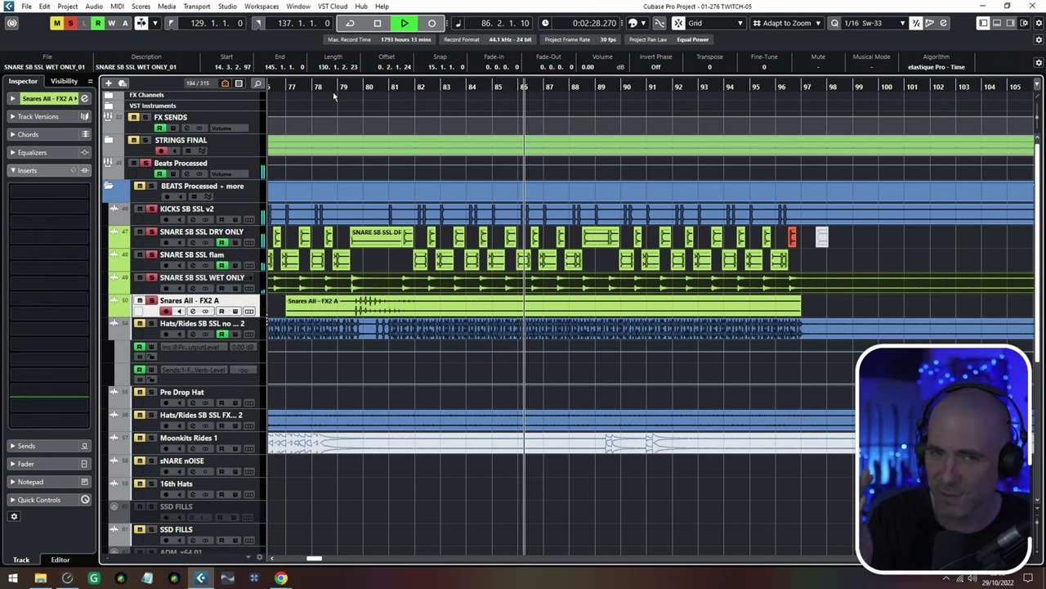
{"action": "left_click", "coordinate": [288, 86]}
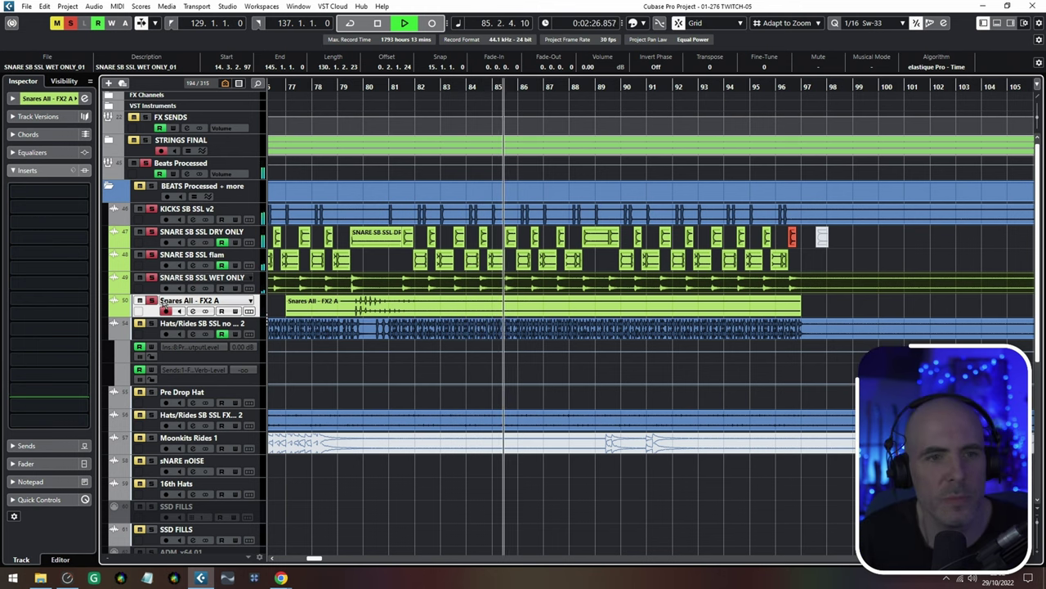
Solo the Hats/Rides SB SSL no fx3 2 track, play it from bar 33, and display its inserts
{"action": "scroll", "coordinate": [451, 327], "scroll_direction": "down", "scroll_amount": 6}
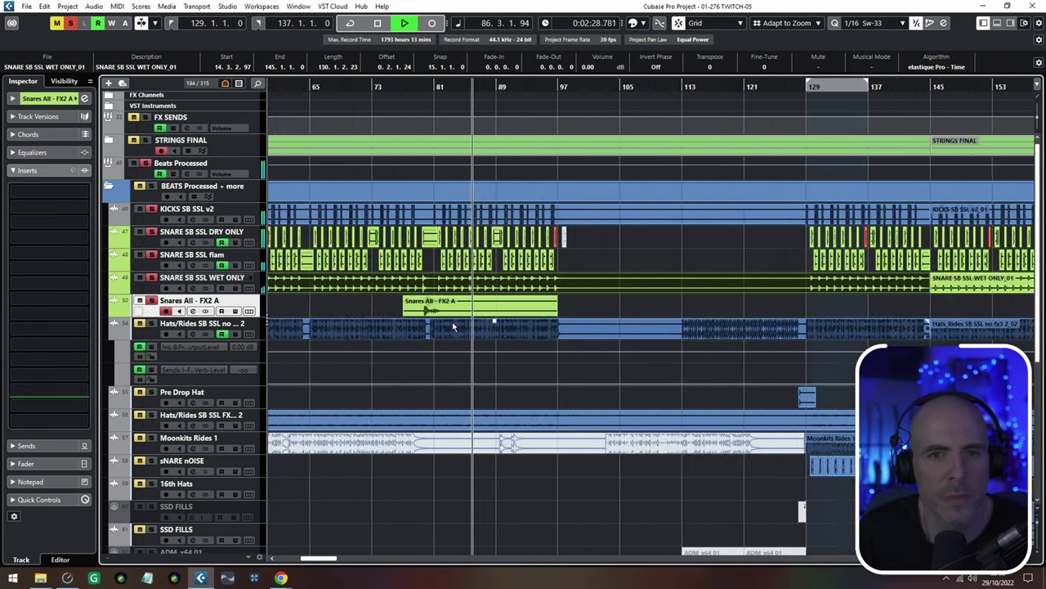
{"action": "scroll", "coordinate": [452, 327], "scroll_direction": "left", "scroll_amount": 6}
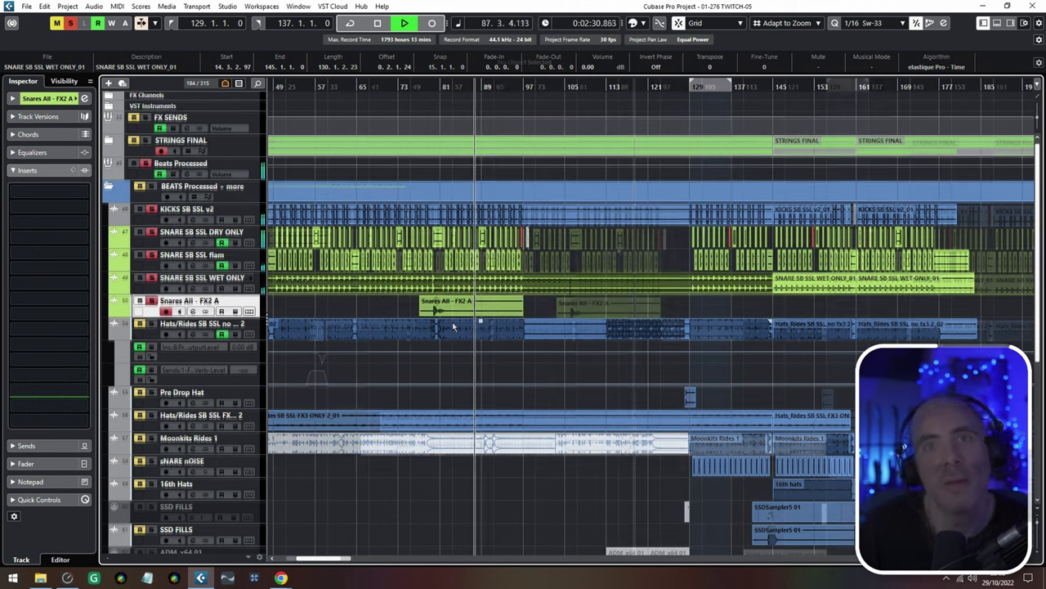
{"action": "left_click", "coordinate": [202, 328]}
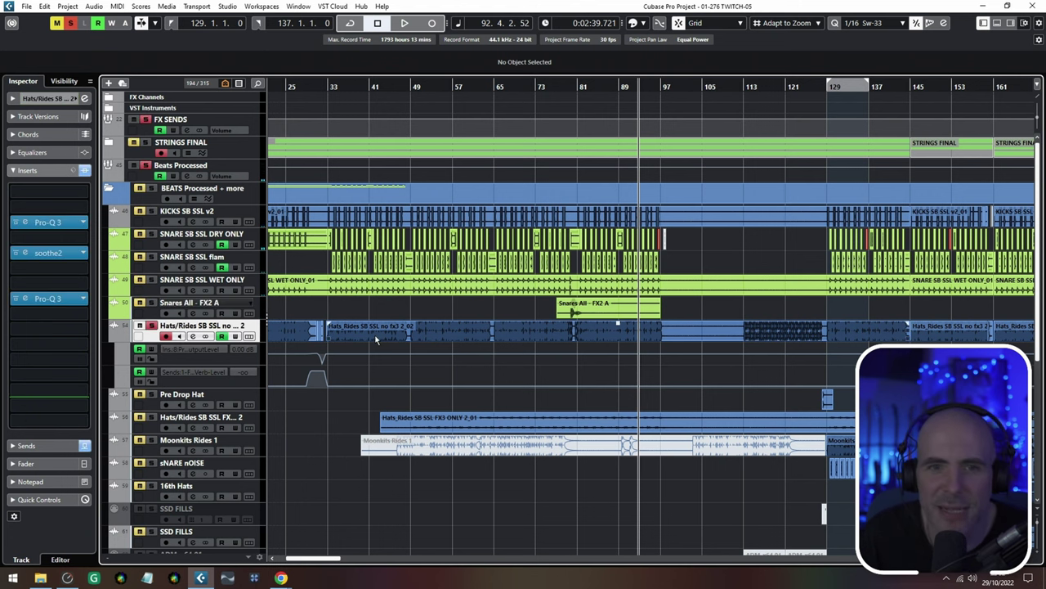
{"action": "left_click", "coordinate": [329, 86]}
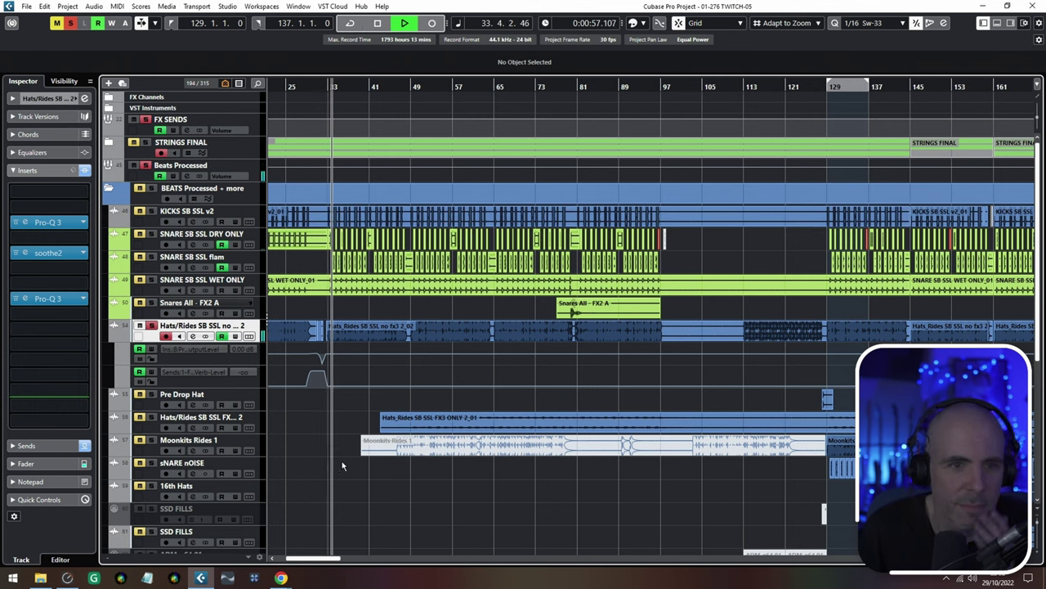
{"action": "scroll", "coordinate": [342, 466], "scroll_direction": "left", "scroll_amount": 3}
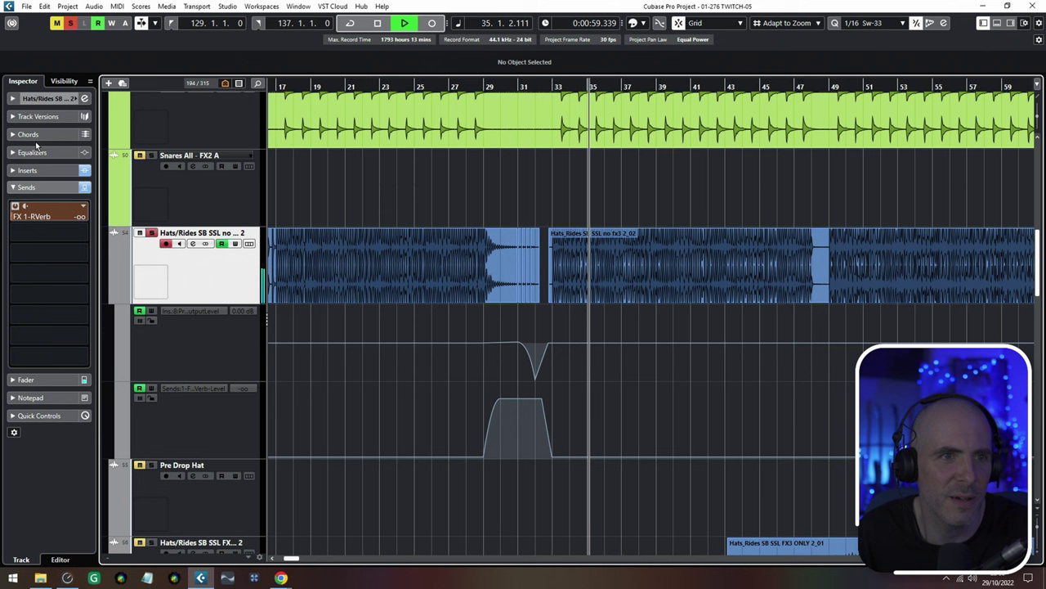
{"action": "left_click", "coordinate": [51, 171]}
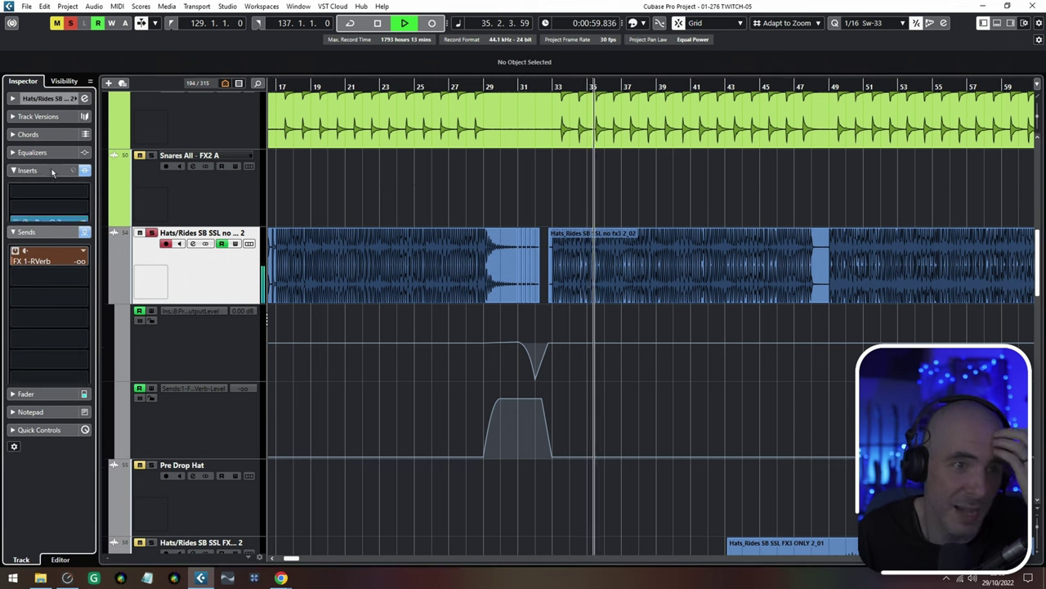
Examine the hats track's first Pro-Q 3 and its soothe2 insert, and bypass and re-enable all its inserts to compare
{"action": "left_click", "coordinate": [26, 221]}
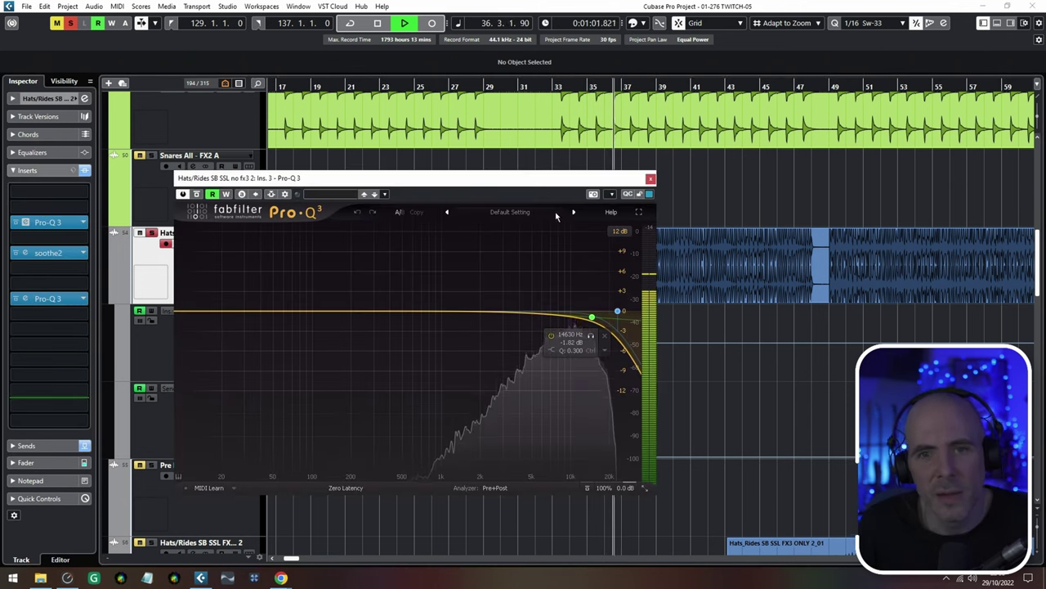
{"action": "left_click_drag", "start_coordinate": [555, 178], "coordinate": [757, 169]}
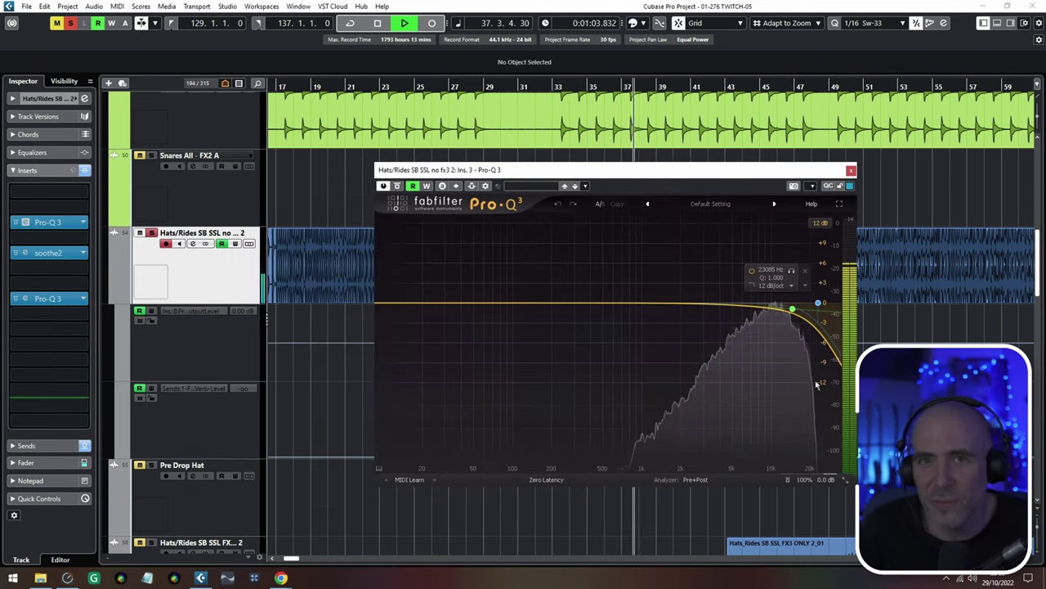
{"action": "left_click", "coordinate": [47, 253]}
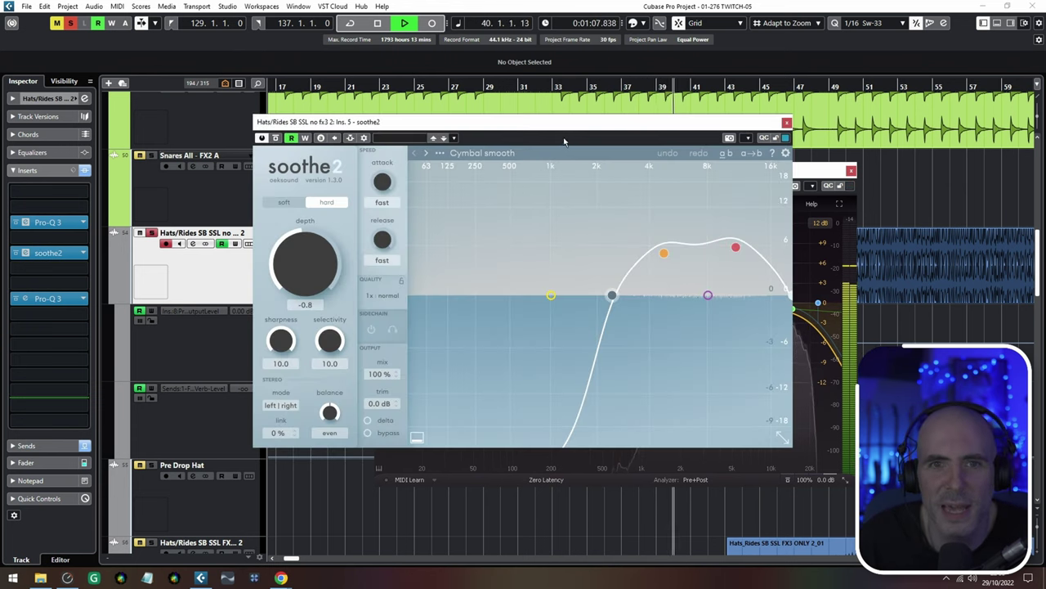
{"action": "left_click_drag", "start_coordinate": [564, 141], "coordinate": [559, 196]}
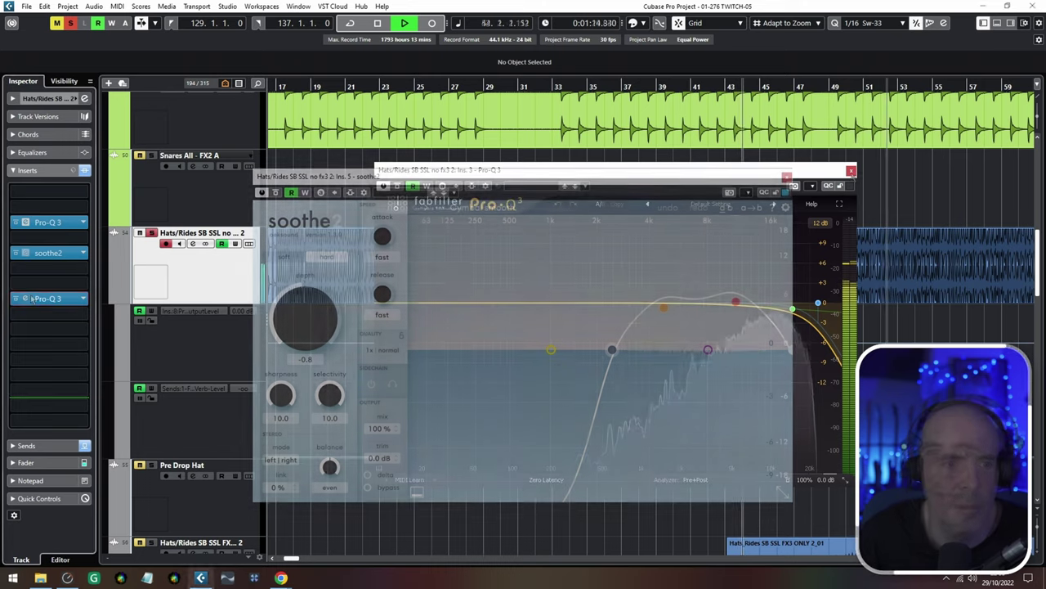
{"action": "left_click", "coordinate": [851, 170]}
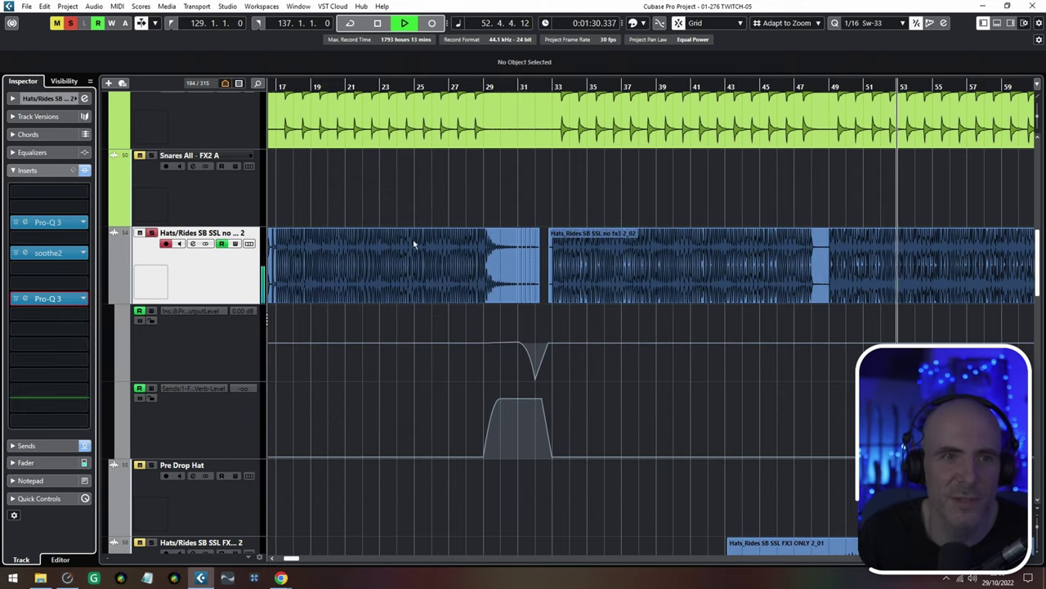
{"action": "left_click", "coordinate": [86, 171]}
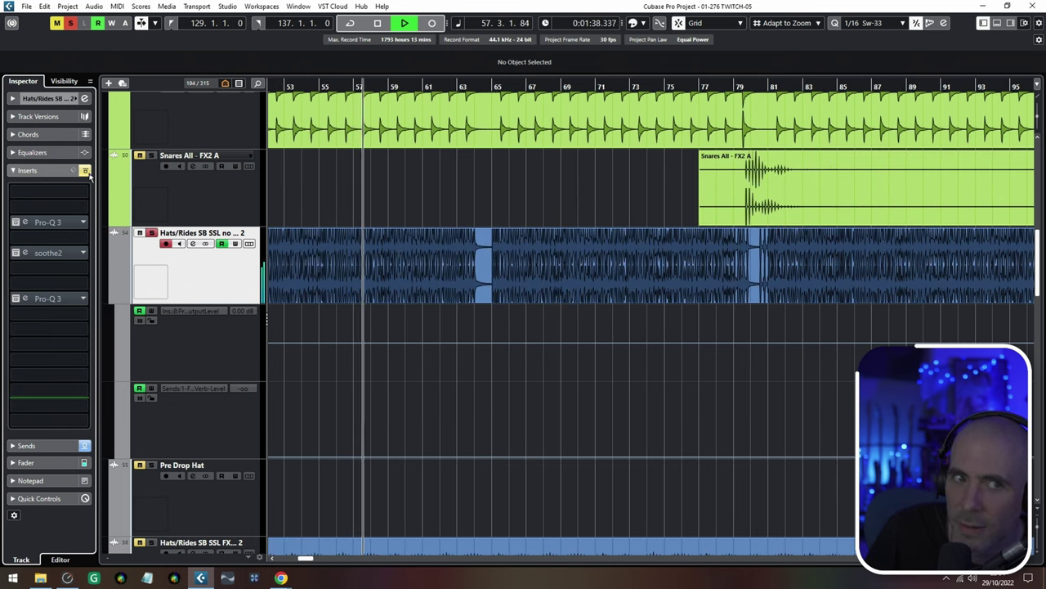
{"action": "left_click", "coordinate": [86, 170]}
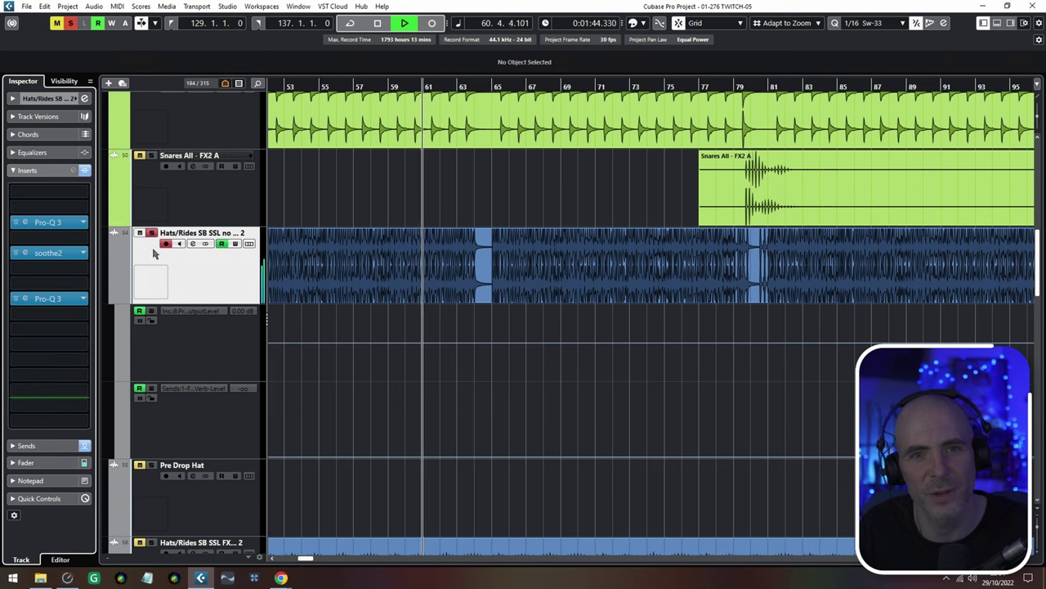
Solo the Beats FX Sends ALL v3 track and examine its rendered reverb and effects clip during playback
{"action": "scroll", "coordinate": [496, 417], "scroll_direction": "down", "scroll_amount": 4}
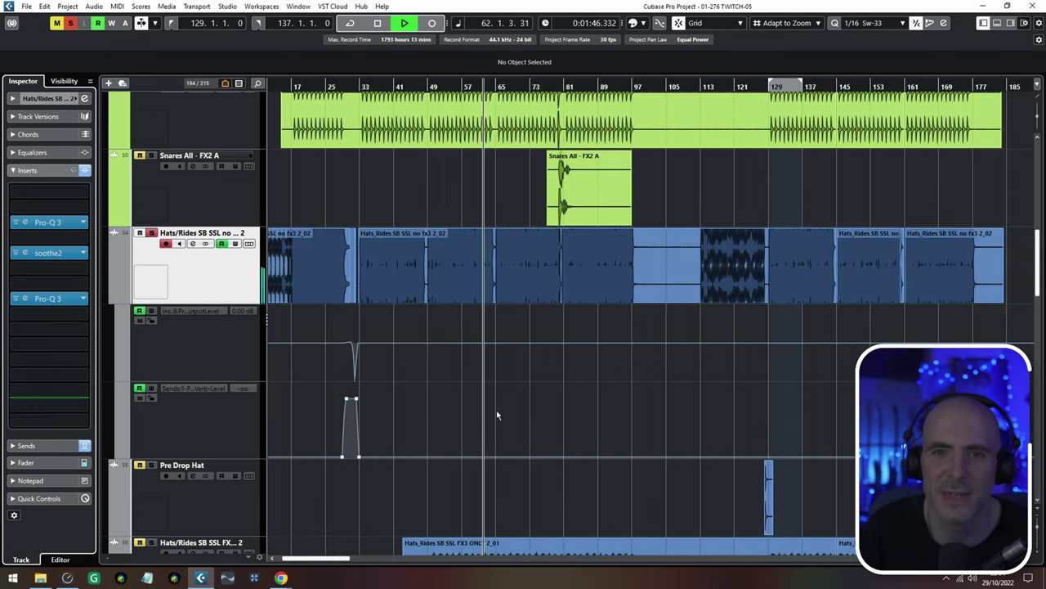
{"action": "scroll", "coordinate": [496, 416], "scroll_direction": "down", "scroll_amount": 2}
{"action": "scroll", "coordinate": [608, 320], "scroll_direction": "down", "scroll_amount": 3}
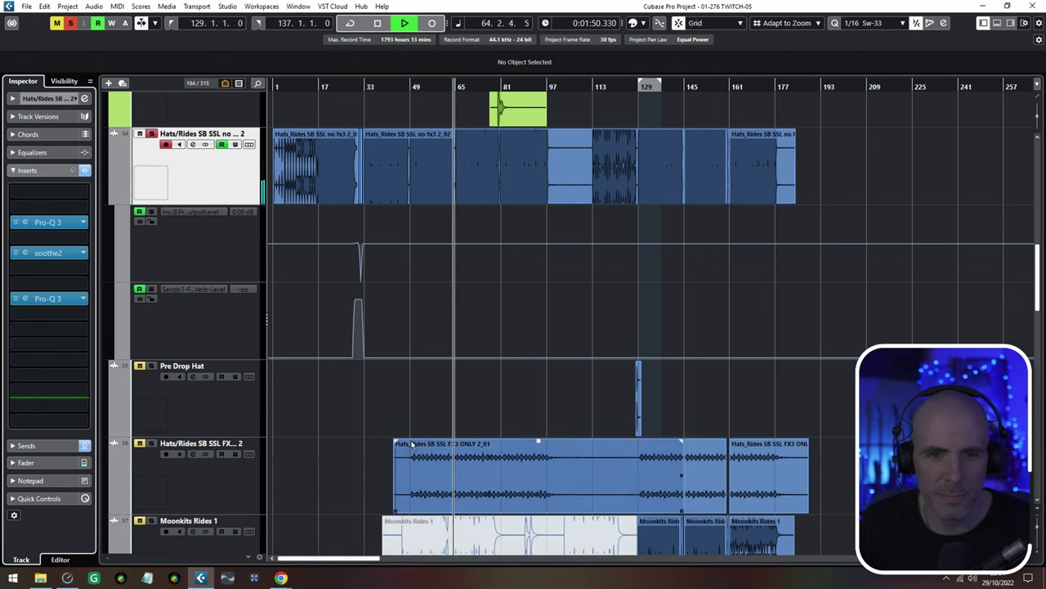
{"action": "scroll", "coordinate": [469, 417], "scroll_direction": "down", "scroll_amount": 5}
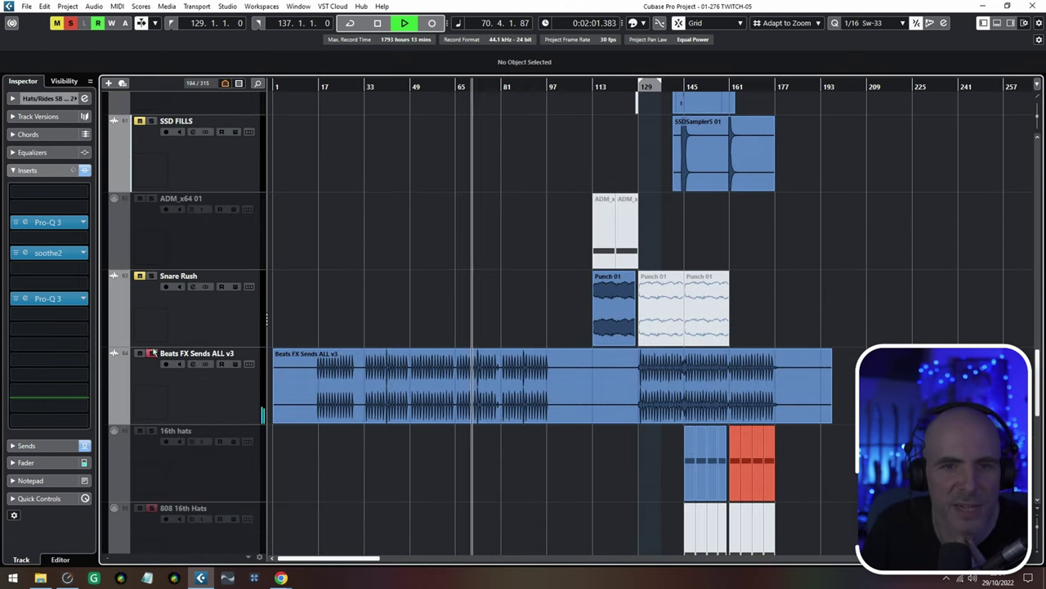
{"action": "left_click", "coordinate": [359, 413]}
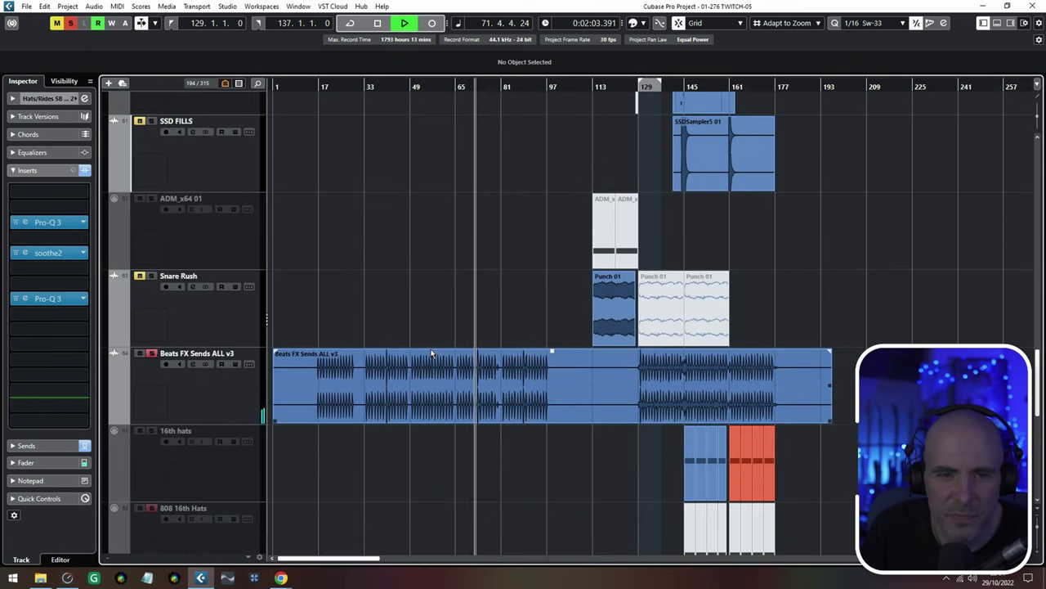
{"action": "scroll", "coordinate": [432, 353], "scroll_direction": "up", "scroll_amount": 3}
{"action": "scroll", "coordinate": [567, 381], "scroll_direction": "up", "scroll_amount": 4}
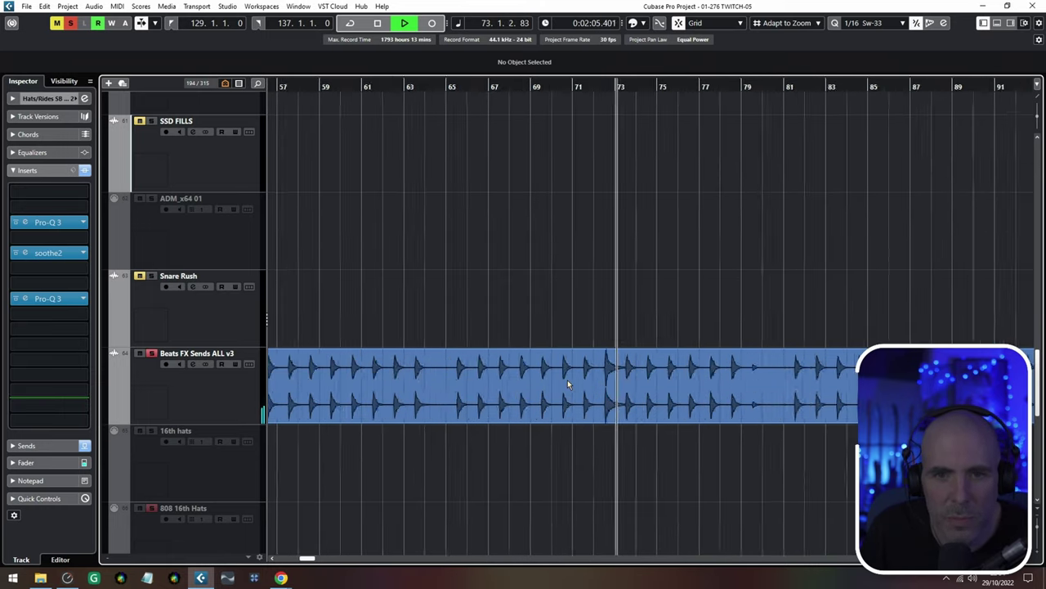
{"action": "scroll", "coordinate": [567, 379], "scroll_direction": "down", "scroll_amount": 5}
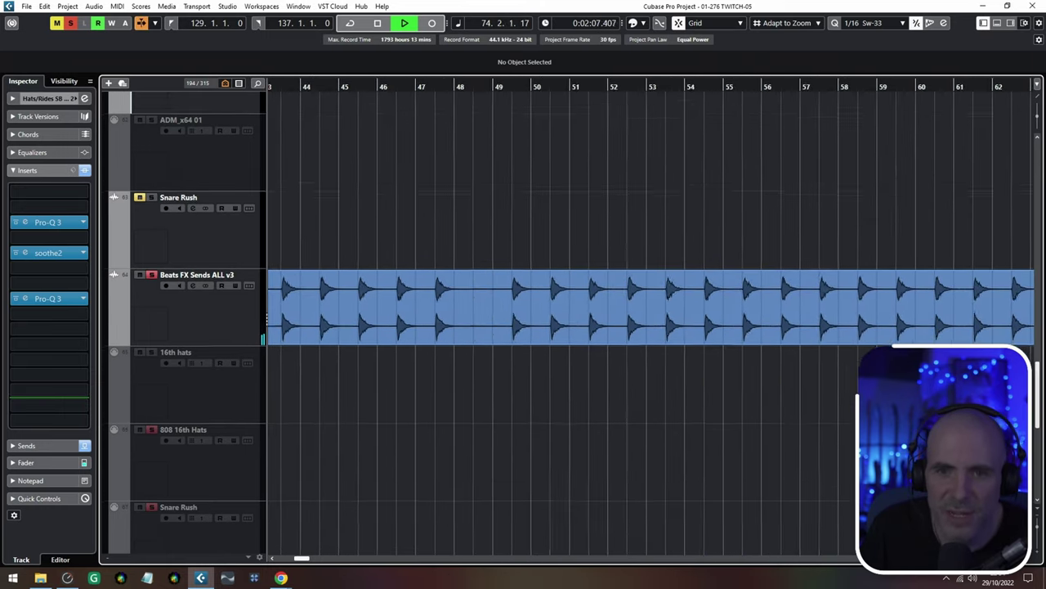
Examine the Beats FX Sends ALL v3 clip across the song, and solo the BEATS Processed + more folder during playback
{"action": "scroll", "coordinate": [627, 400], "scroll_direction": "down", "scroll_amount": 1}
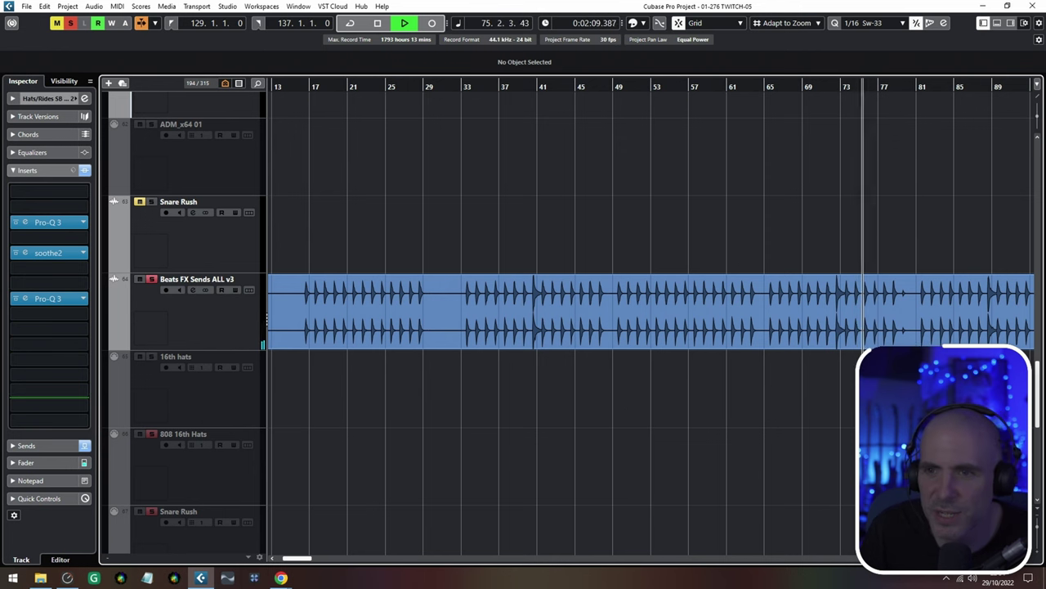
{"action": "left_click_drag", "start_coordinate": [872, 409], "coordinate": [806, 416]}
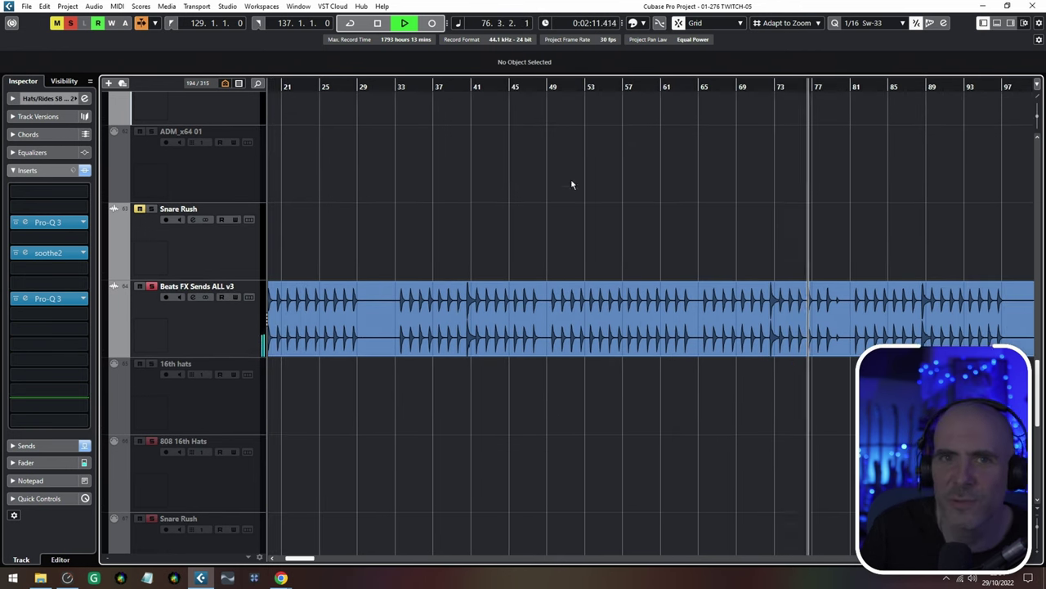
{"action": "scroll", "coordinate": [569, 311], "scroll_direction": "up", "scroll_amount": 15}
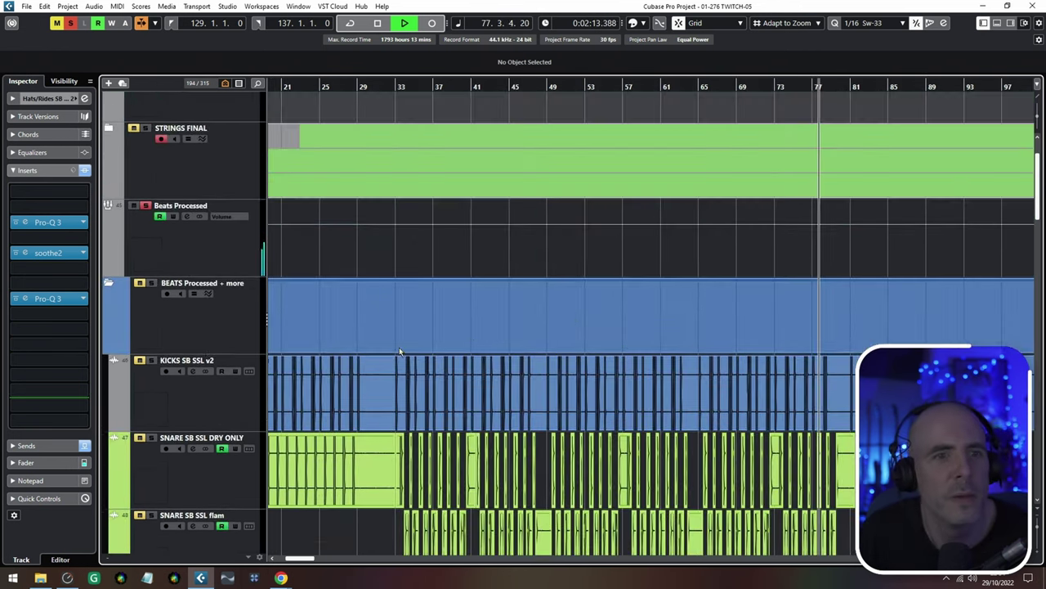
{"action": "scroll", "coordinate": [603, 327], "scroll_direction": "down", "scroll_amount": 15}
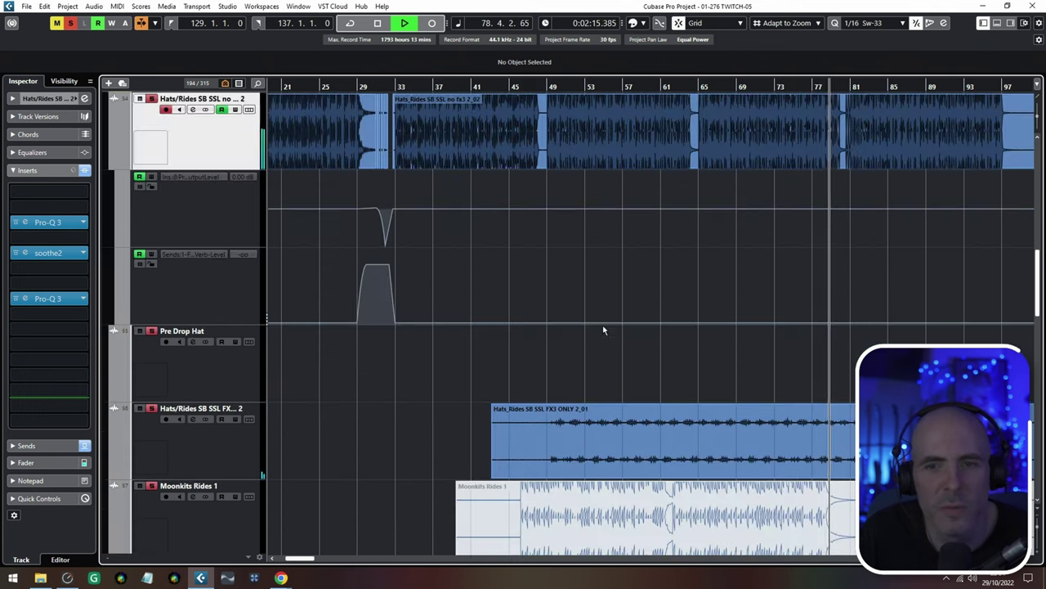
{"action": "key", "text": "g"}
{"action": "key", "text": "g"}
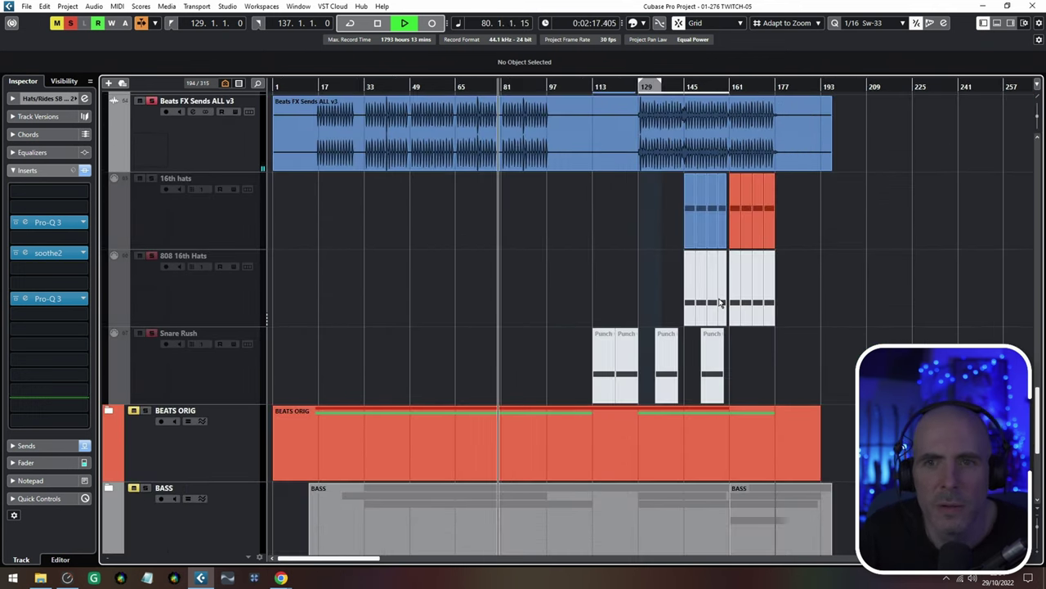
{"action": "scroll", "coordinate": [651, 295], "scroll_direction": "up", "scroll_amount": 4}
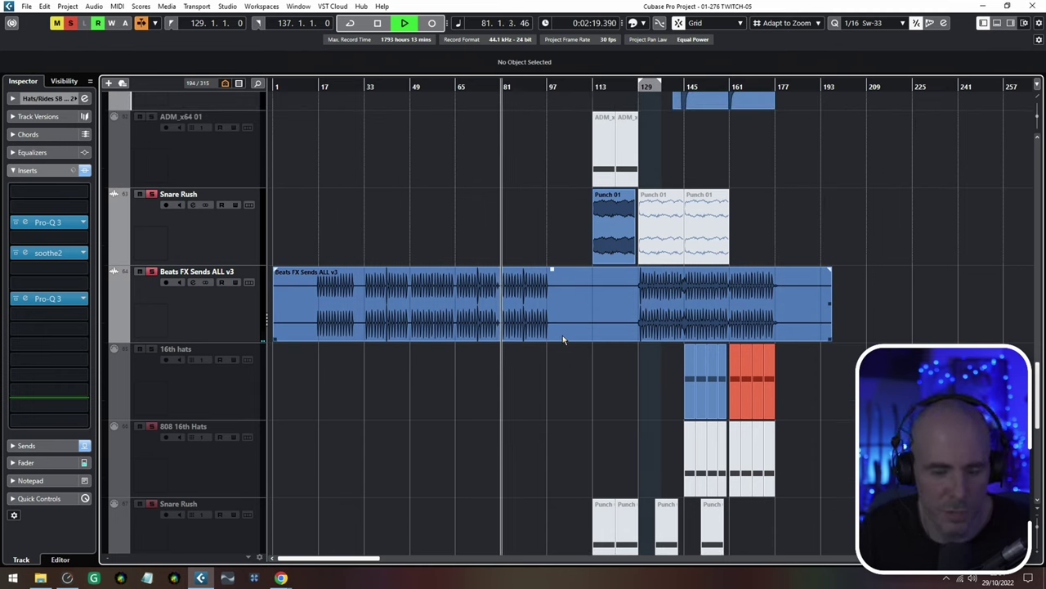
Examine all the processed beat tracks together during playback, comparing their clips up to and beyond the drop at bar 129
{"action": "key", "text": "shift+g"}
{"action": "key", "text": "shift+g"}
{"action": "key", "text": "h"}
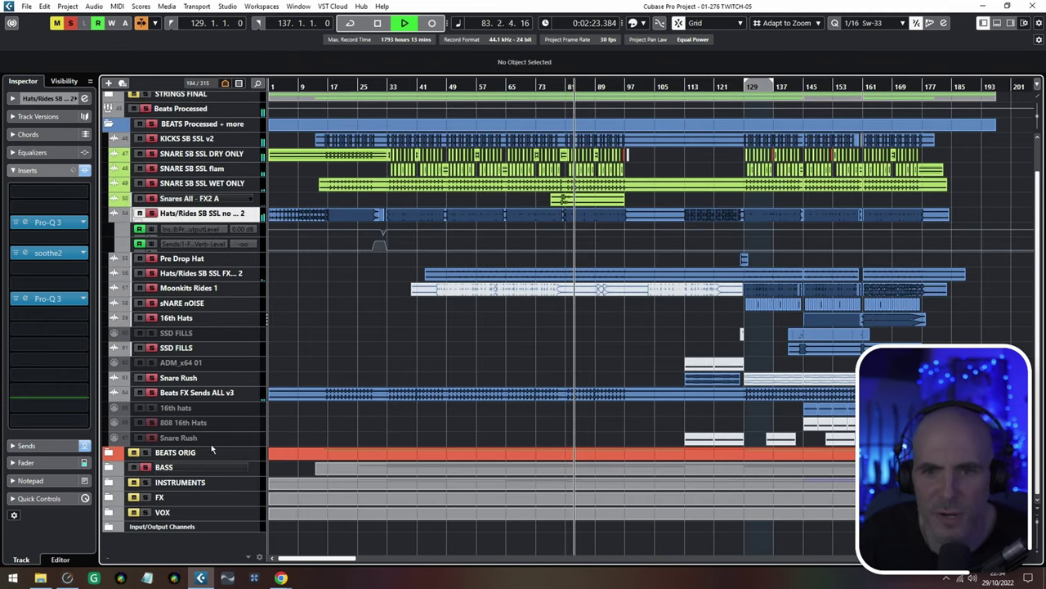
{"action": "left_click_drag", "start_coordinate": [529, 442], "coordinate": [318, 434]}
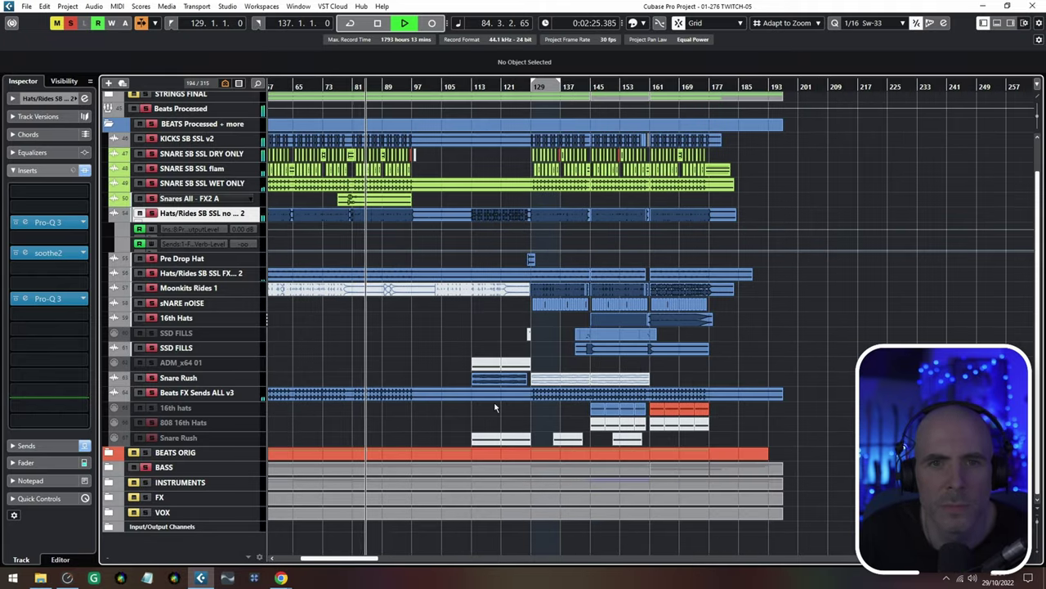
{"action": "scroll", "coordinate": [494, 407], "scroll_direction": "up", "scroll_amount": 3}
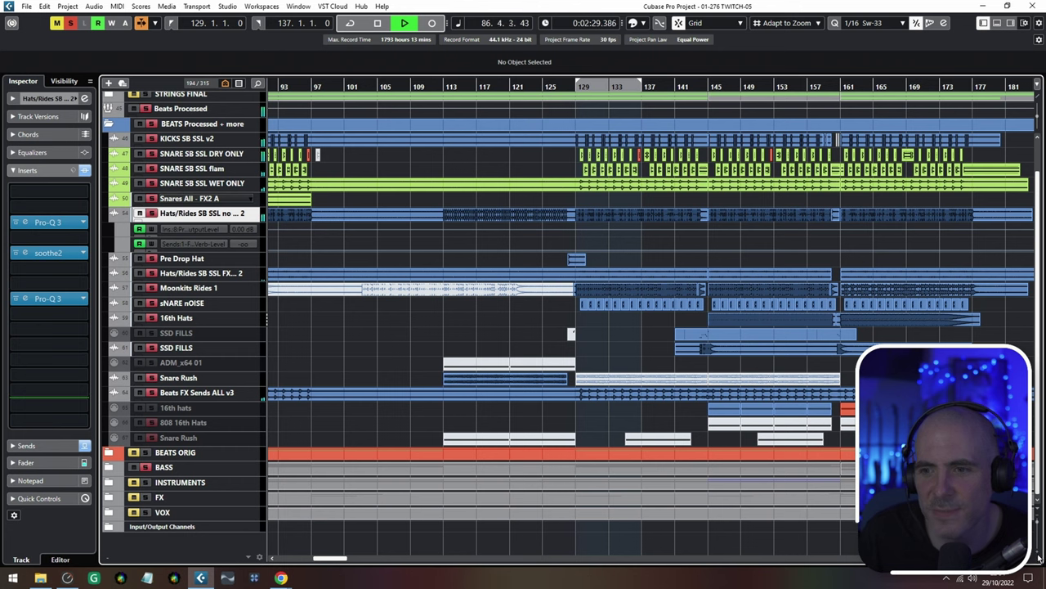
{"action": "left_click", "coordinate": [1038, 554]}
{"action": "left_click", "coordinate": [1038, 554]}
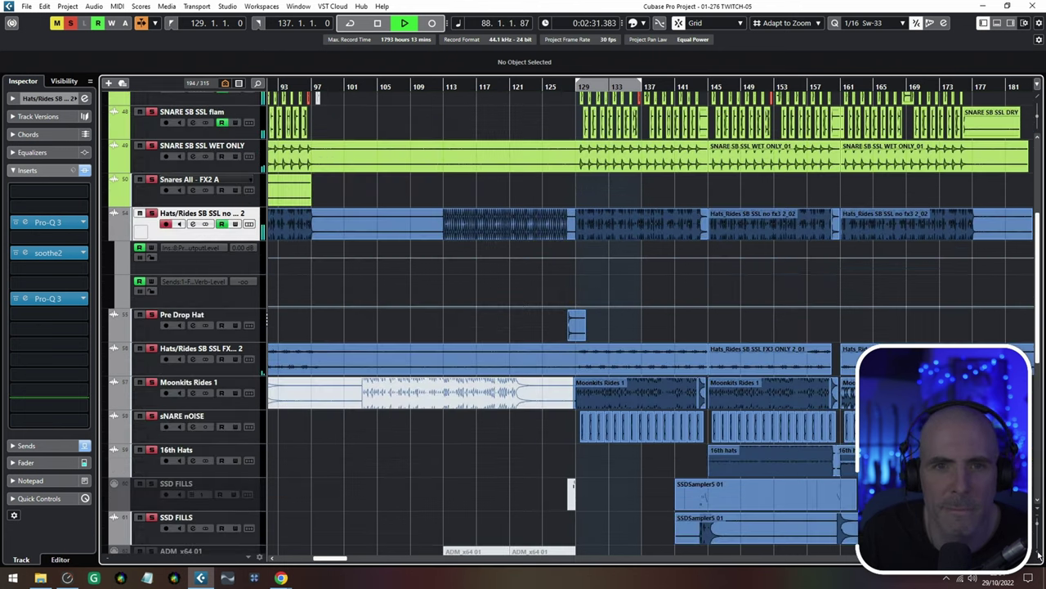
{"action": "left_click_drag", "start_coordinate": [478, 479], "coordinate": [570, 467]}
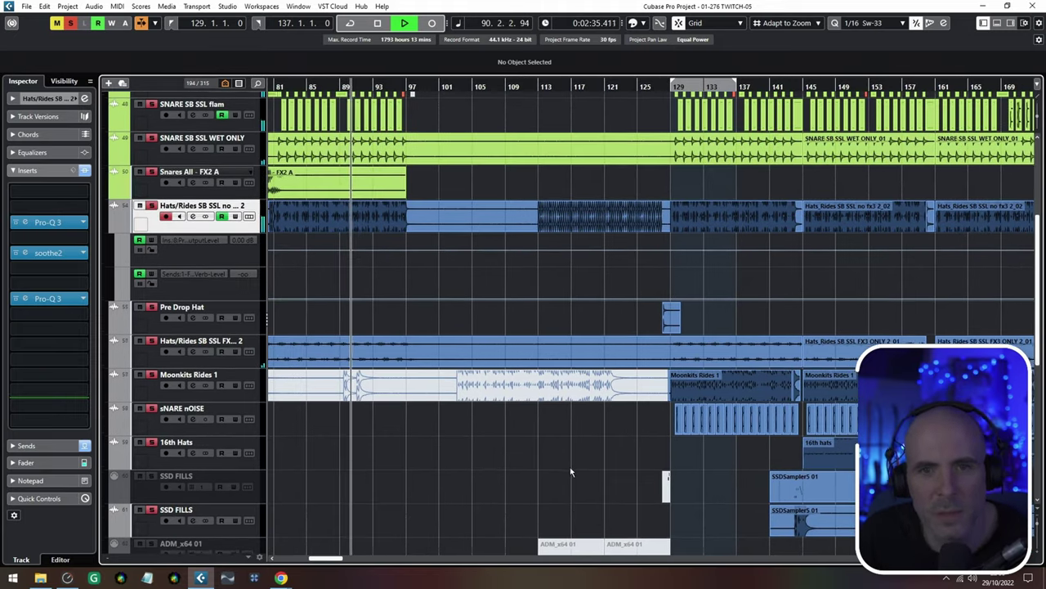
{"action": "scroll", "coordinate": [556, 454], "scroll_direction": "up", "scroll_amount": 3}
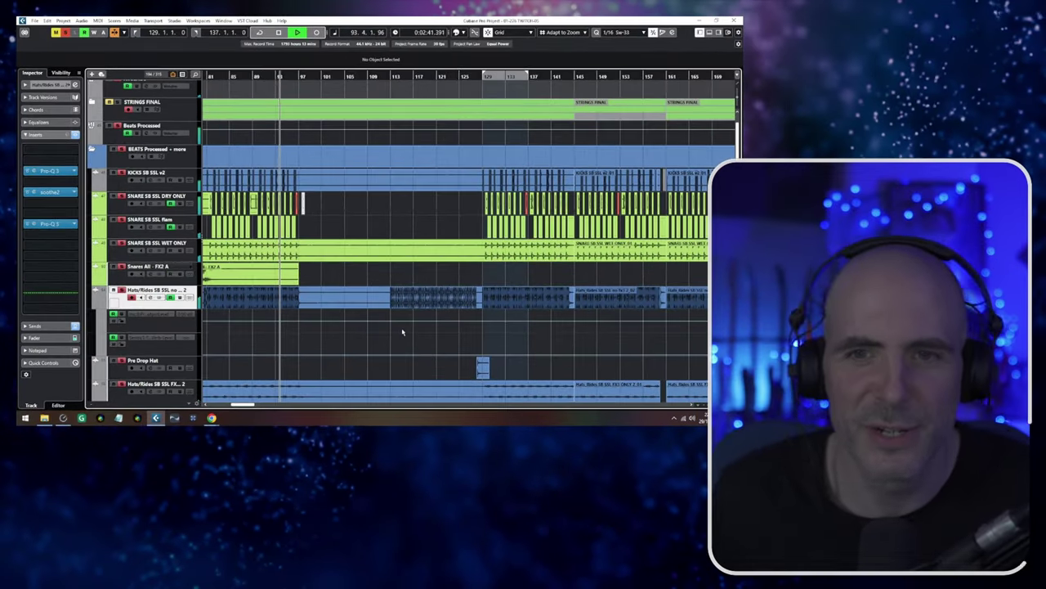
Play the soloed beat tracks from bar 113 with the BASS folder left out of the solo
{"action": "scroll", "coordinate": [402, 332], "scroll_direction": "down", "scroll_amount": 3}
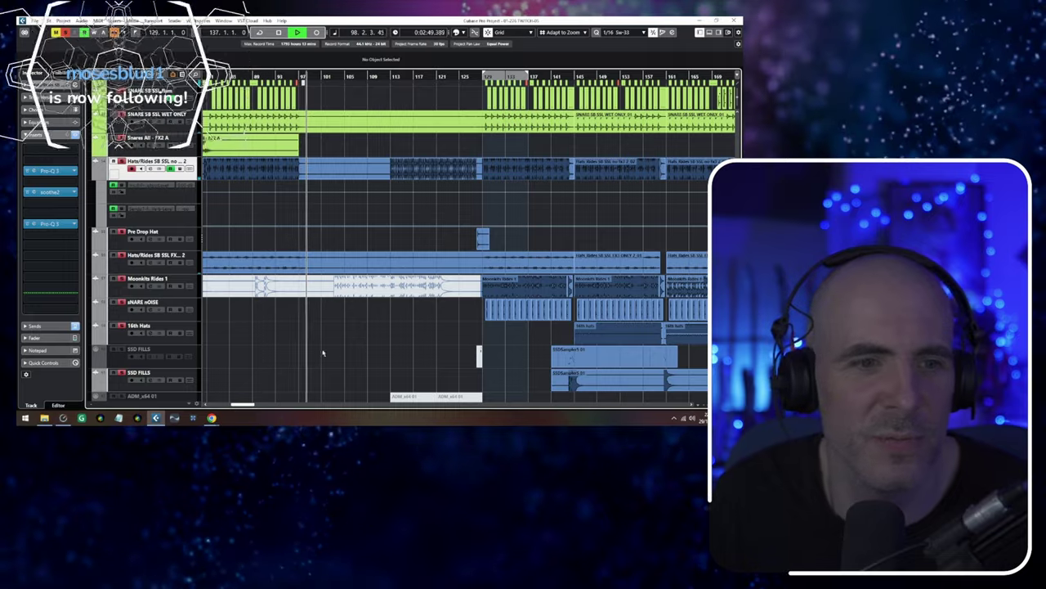
{"action": "scroll", "coordinate": [162, 283], "scroll_direction": "down", "scroll_amount": 6}
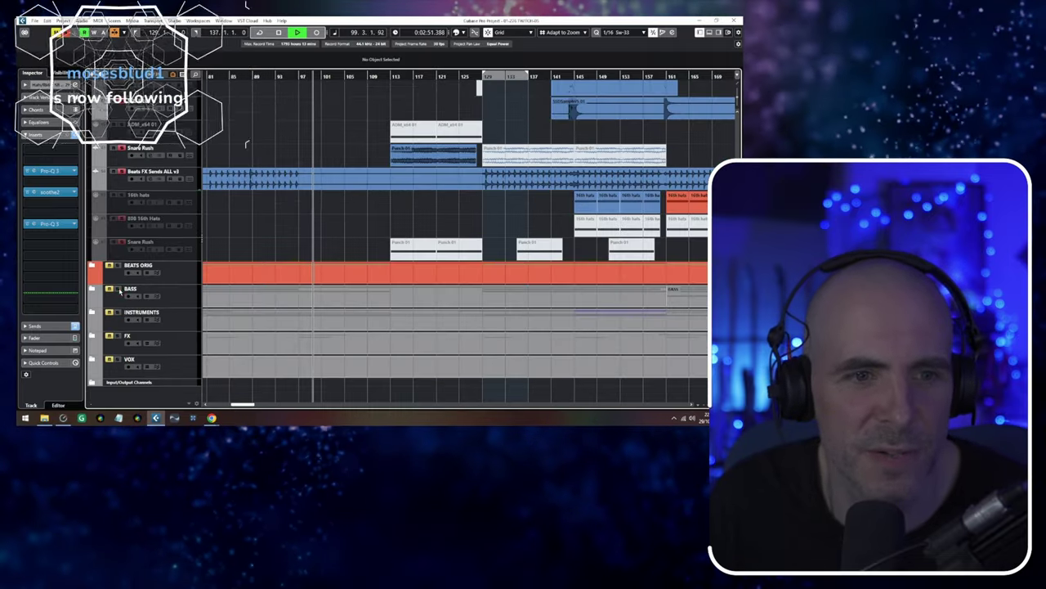
{"action": "scroll", "coordinate": [389, 243], "scroll_direction": "up", "scroll_amount": 7}
{"action": "scroll", "coordinate": [402, 257], "scroll_direction": "right", "scroll_amount": 2}
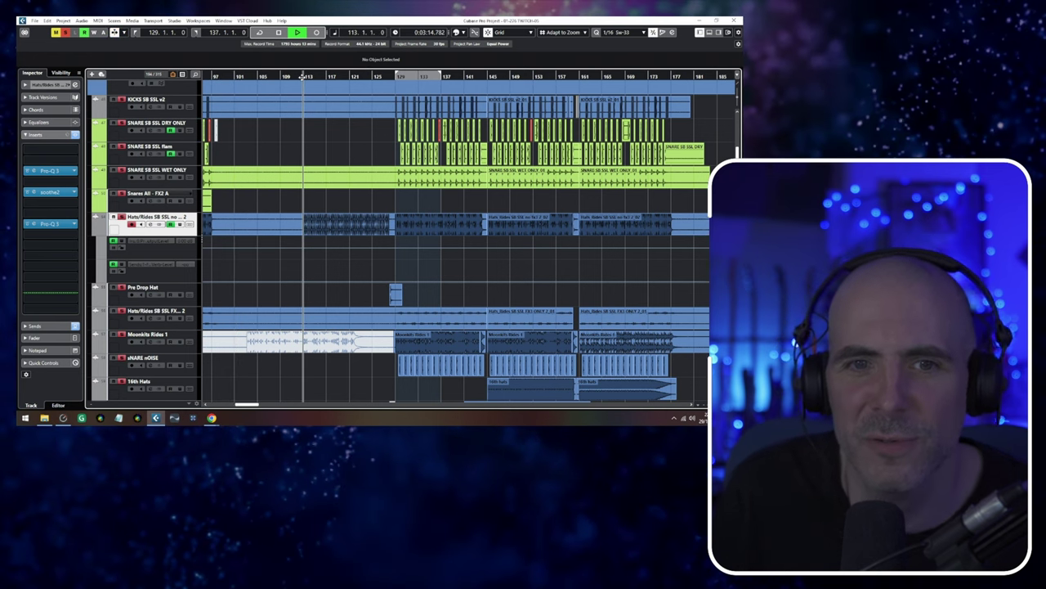
{"action": "scroll", "coordinate": [335, 241], "scroll_direction": "down", "scroll_amount": 8}
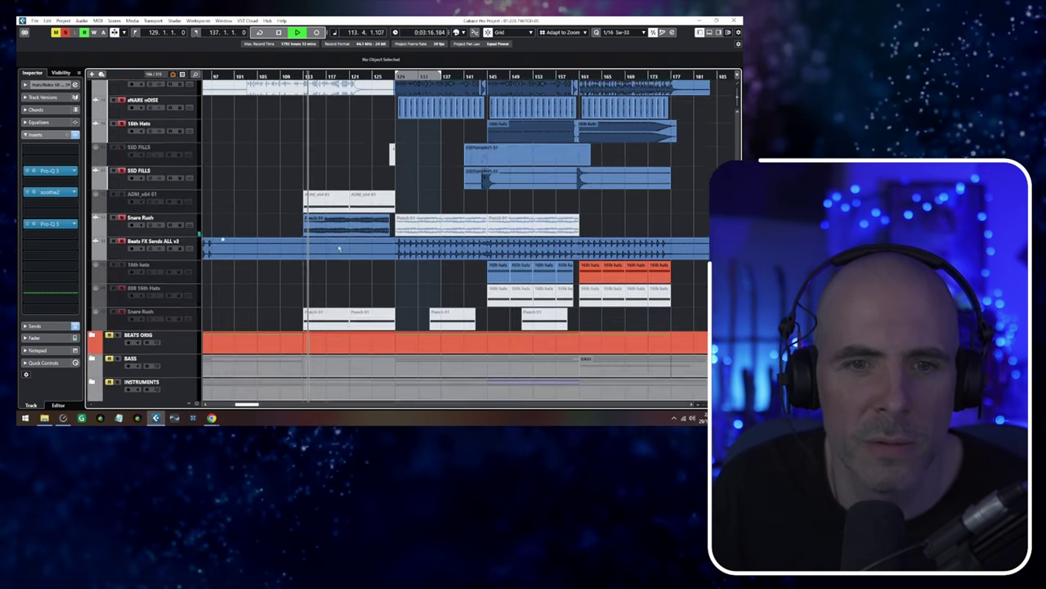
Open the first ADM_x64 01 MIDI clip at bar 113 and examine its repeated notes and velocities
{"action": "scroll", "coordinate": [335, 241], "scroll_direction": "up", "scroll_amount": 2}
{"action": "double_click", "coordinate": [323, 196]}
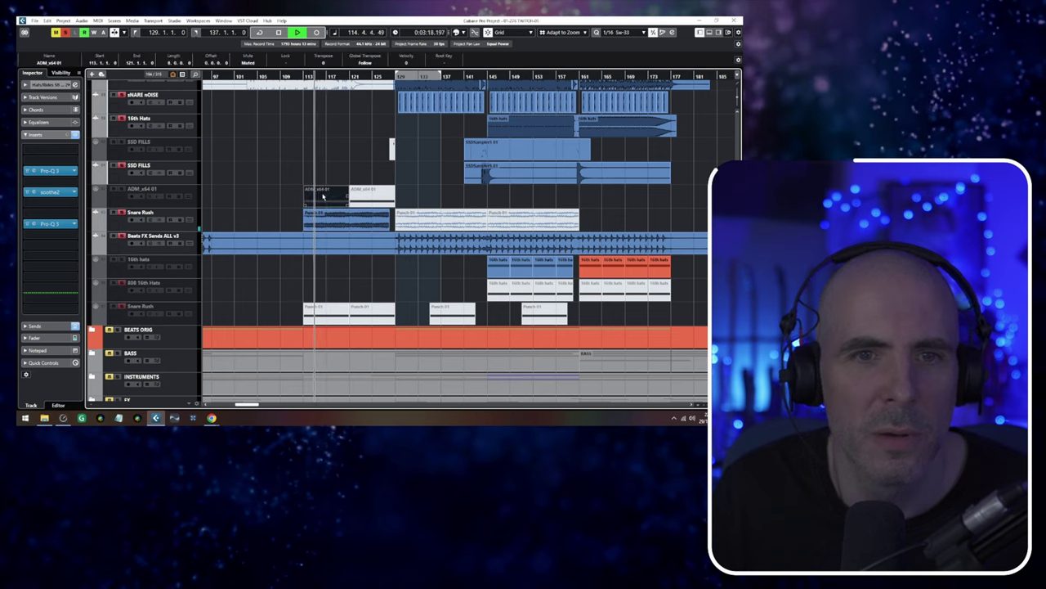
{"action": "scroll", "coordinate": [511, 255], "scroll_direction": "down", "scroll_amount": 4}
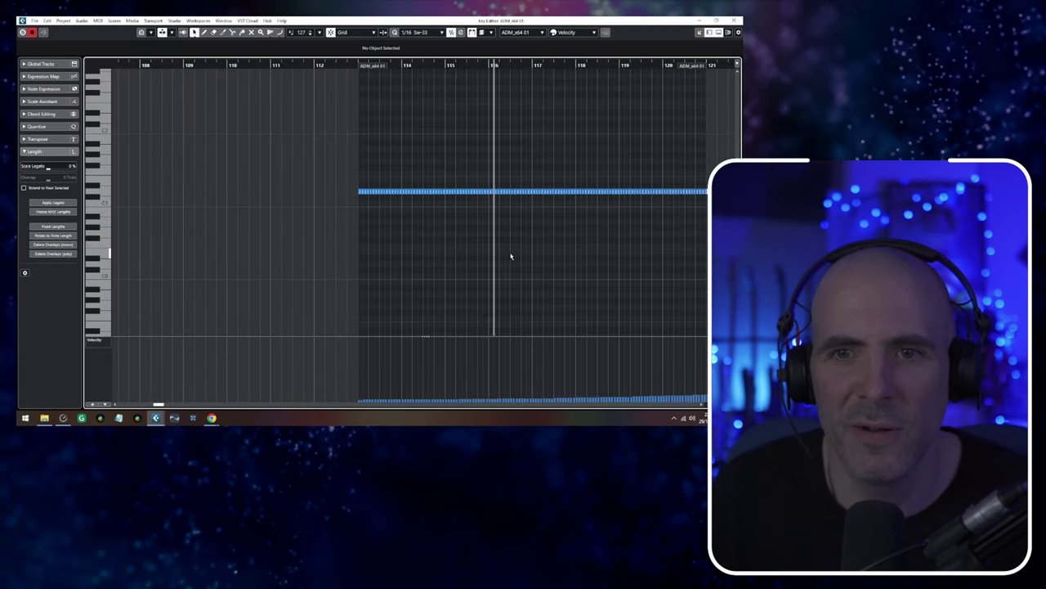
{"action": "left_click_drag", "start_coordinate": [511, 256], "coordinate": [357, 251]}
{"action": "key", "text": "Return"}
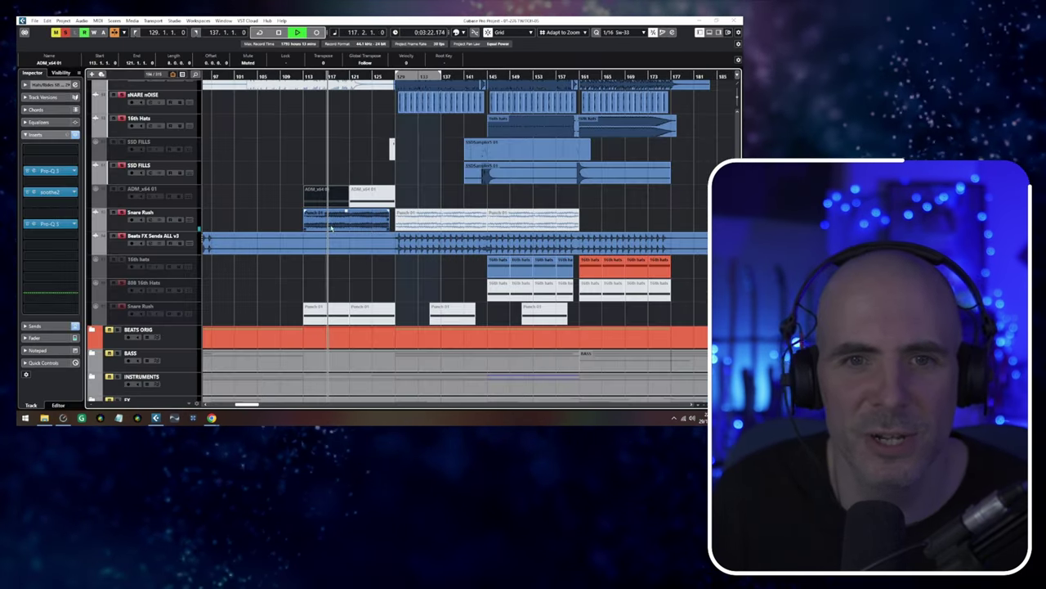
Inspect the waveform of the Snare Rush track's Punch 01 audio clip in the sample editor
{"action": "left_click", "coordinate": [330, 219]}
{"action": "double_click", "coordinate": [372, 221]}
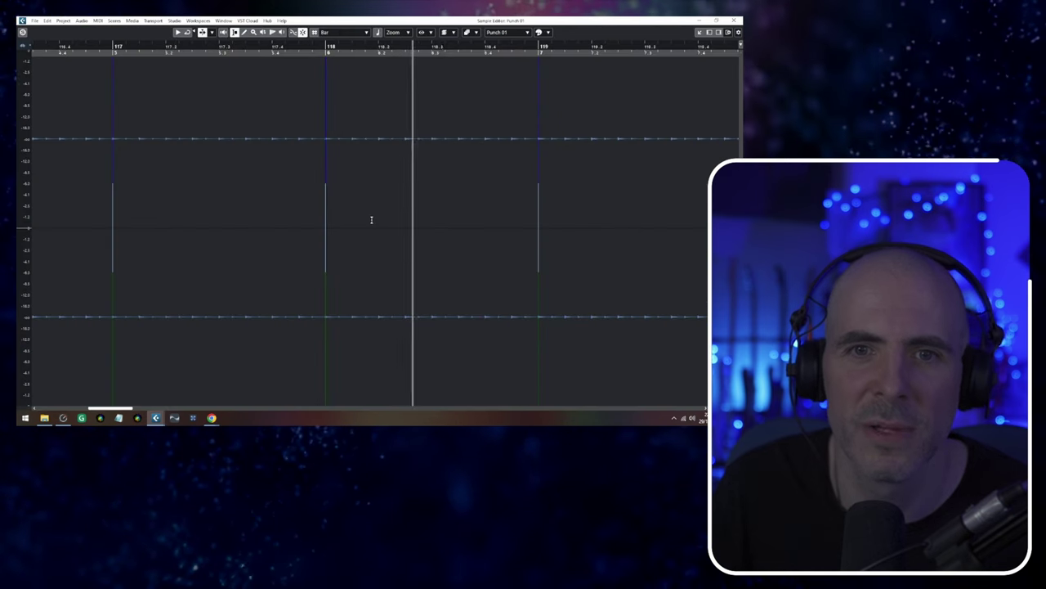
{"action": "key", "text": "Return"}
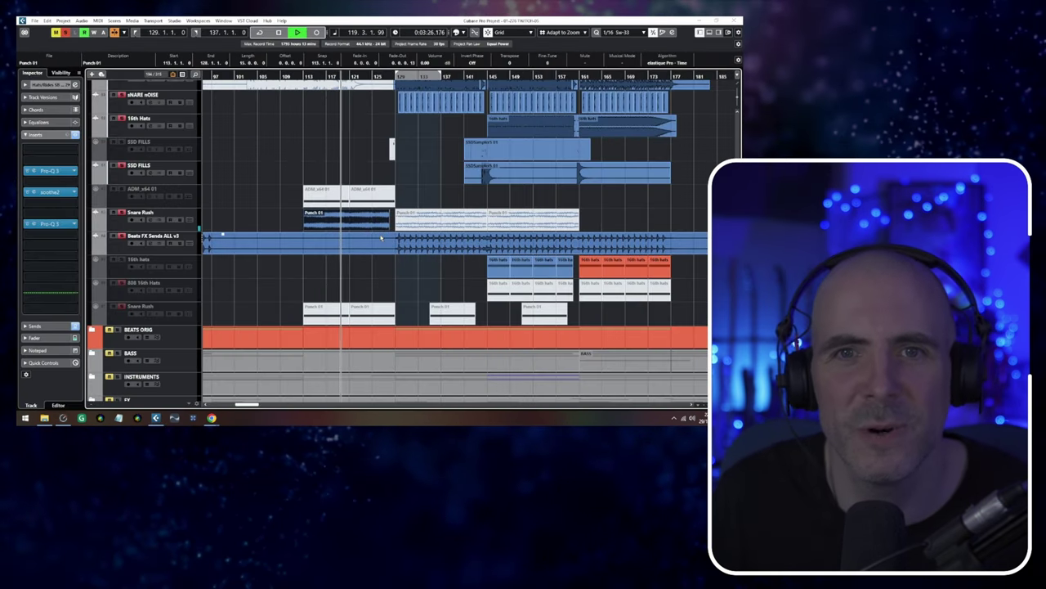
Follow the beat tracks during playback from the pre-drop hat at bar 128 through the snare noise to the SSD fill
{"action": "scroll", "coordinate": [381, 237], "scroll_direction": "up", "scroll_amount": 5}
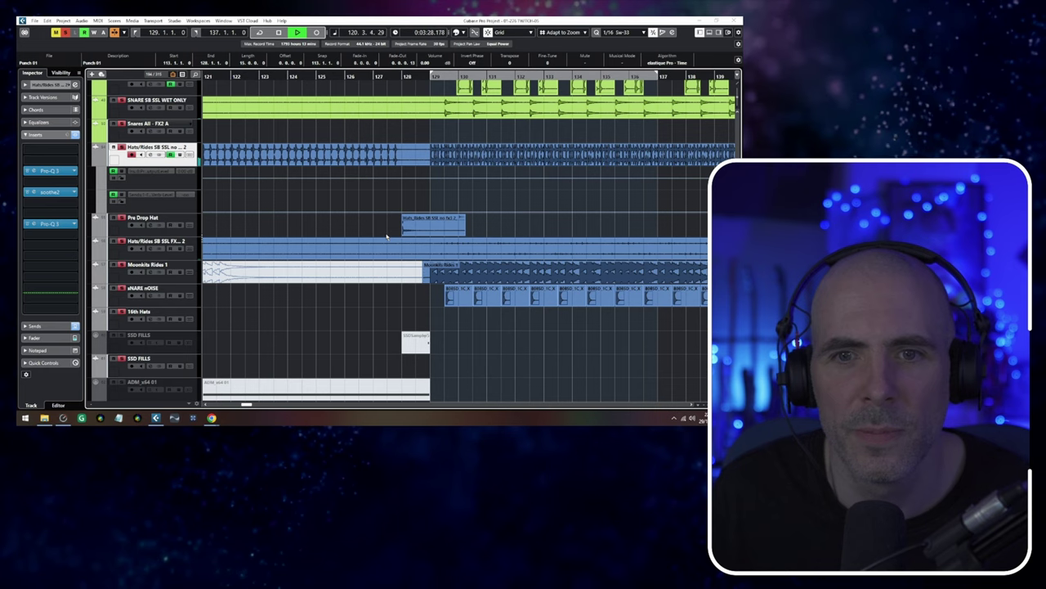
{"action": "left_click_drag", "start_coordinate": [530, 370], "coordinate": [402, 278]}
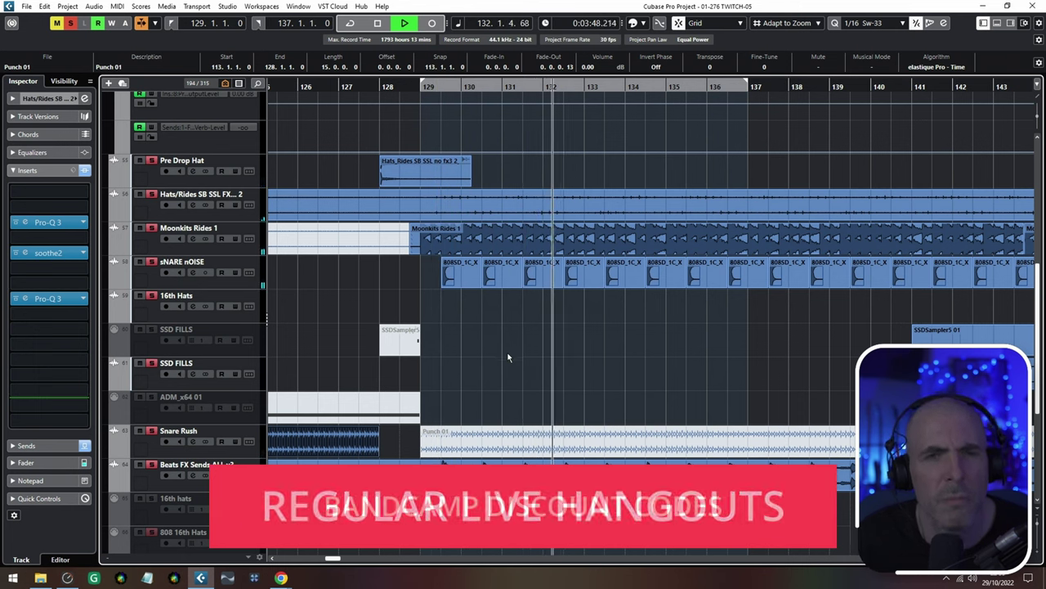
{"action": "left_click_drag", "start_coordinate": [533, 354], "coordinate": [460, 402]}
{"action": "left_click_drag", "start_coordinate": [541, 395], "coordinate": [461, 396]}
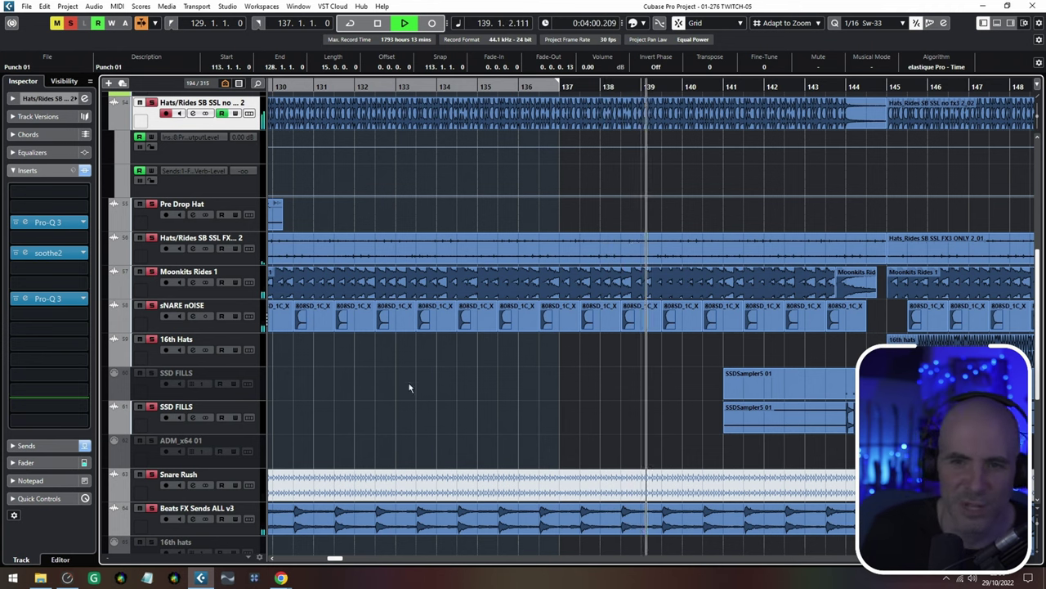
{"action": "left_click_drag", "start_coordinate": [508, 432], "coordinate": [371, 373]}
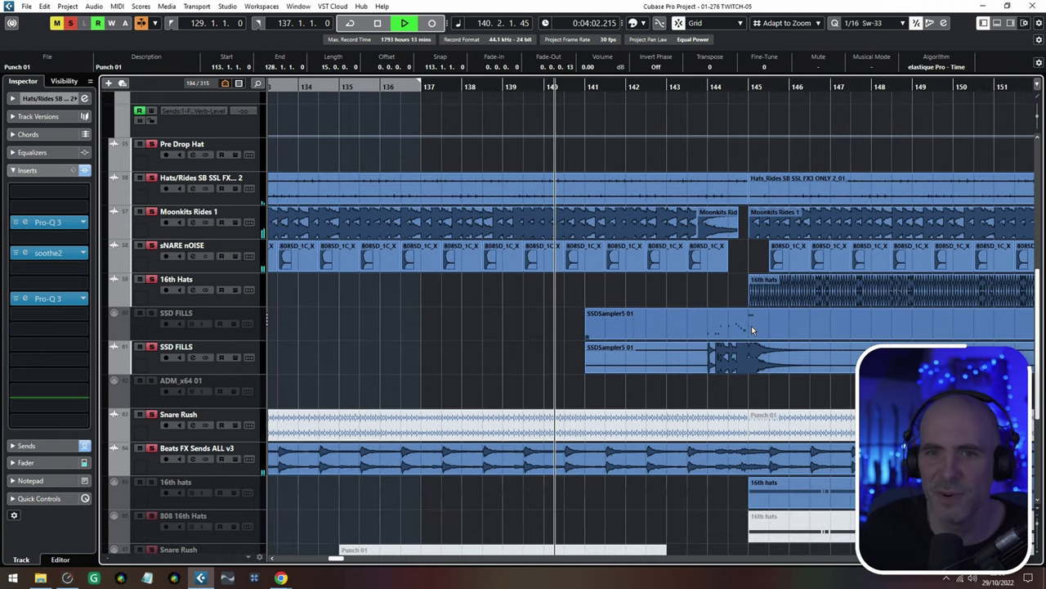
Open the SSDSampler5 01 MIDI clip and examine the drum fill notes in bar 144
{"action": "double_click", "coordinate": [753, 330]}
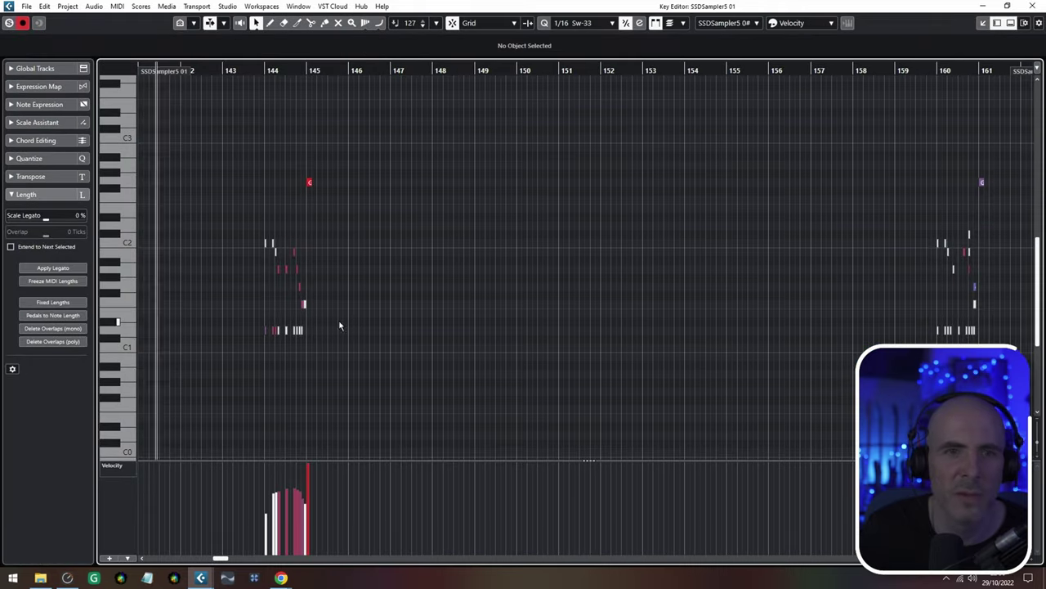
{"action": "key", "text": "h"}
{"action": "key", "text": "h"}
{"action": "key", "text": "h"}
{"action": "left_click_drag", "start_coordinate": [792, 413], "coordinate": [456, 435]}
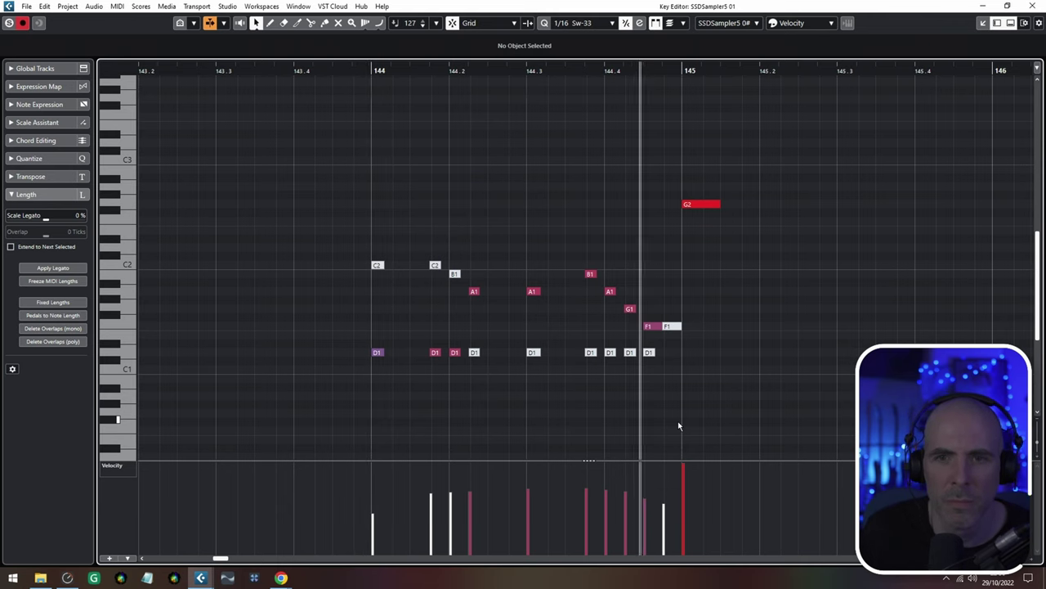
{"action": "key", "text": "Return"}
Open the 16th hats MIDI clips at bars 145 and 149 on the 808 16th Hats track and examine their notes and velocities
{"action": "scroll", "coordinate": [678, 421], "scroll_direction": "right", "scroll_amount": 5}
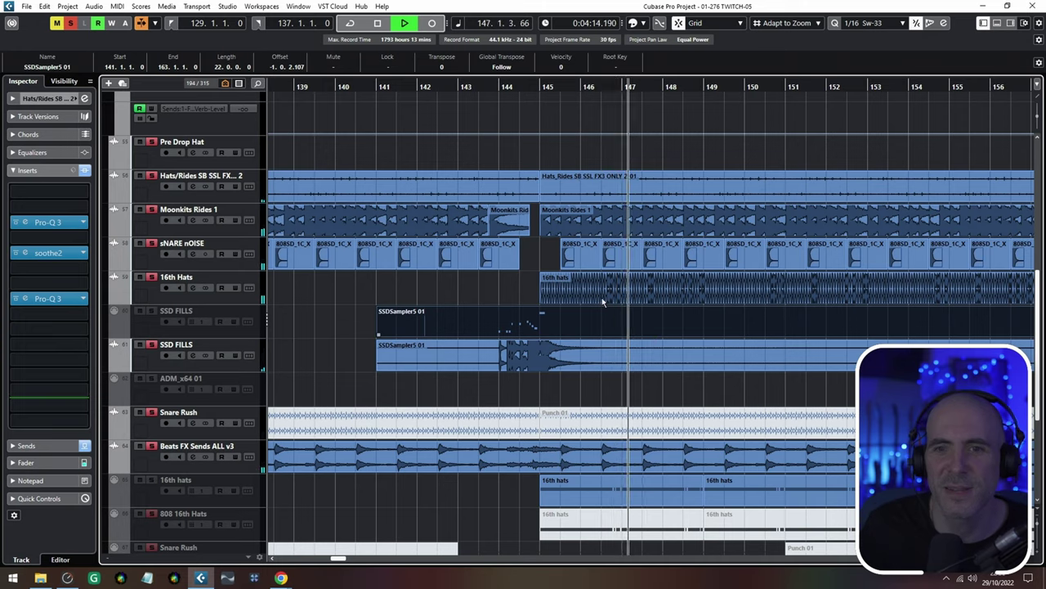
{"action": "scroll", "coordinate": [657, 322], "scroll_direction": "right", "scroll_amount": 3}
{"action": "scroll", "coordinate": [656, 322], "scroll_direction": "down", "scroll_amount": 2}
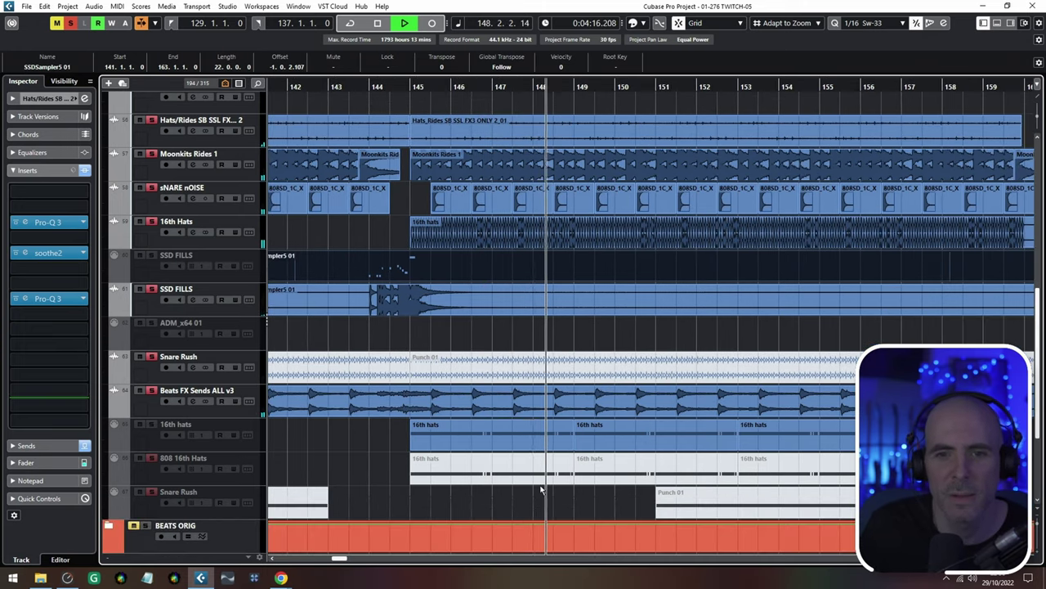
{"action": "double_click", "coordinate": [530, 473]}
{"action": "key", "text": "Return"}
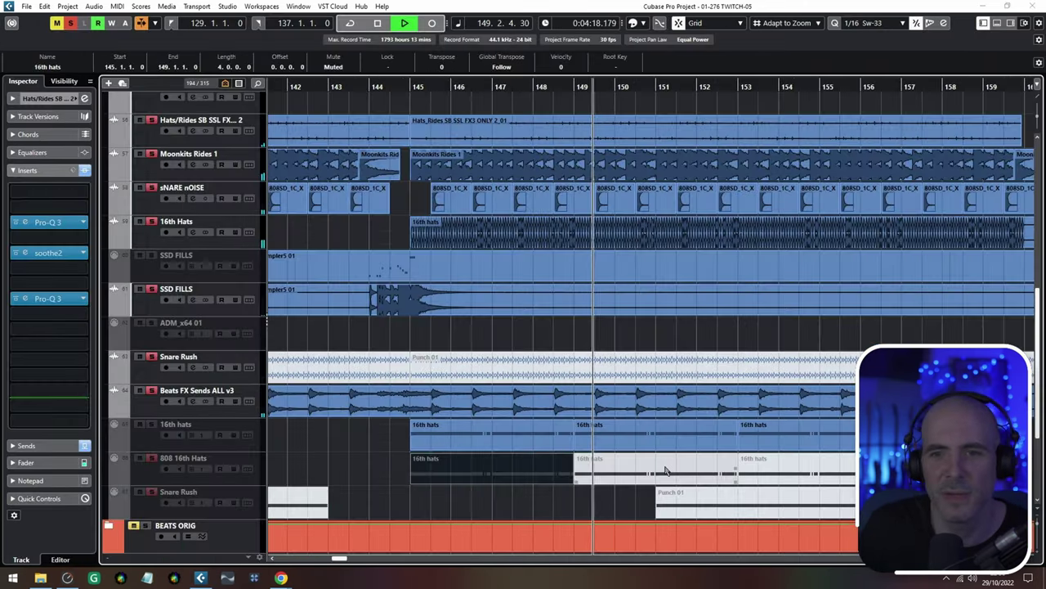
{"action": "double_click", "coordinate": [666, 472]}
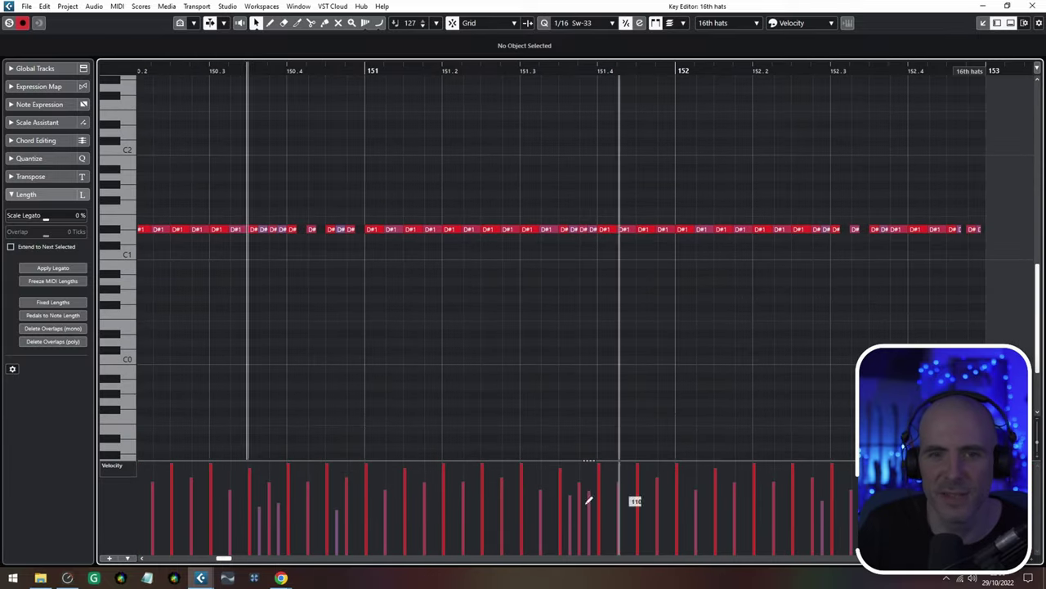
{"action": "left_click_drag", "start_coordinate": [228, 264], "coordinate": [338, 252]}
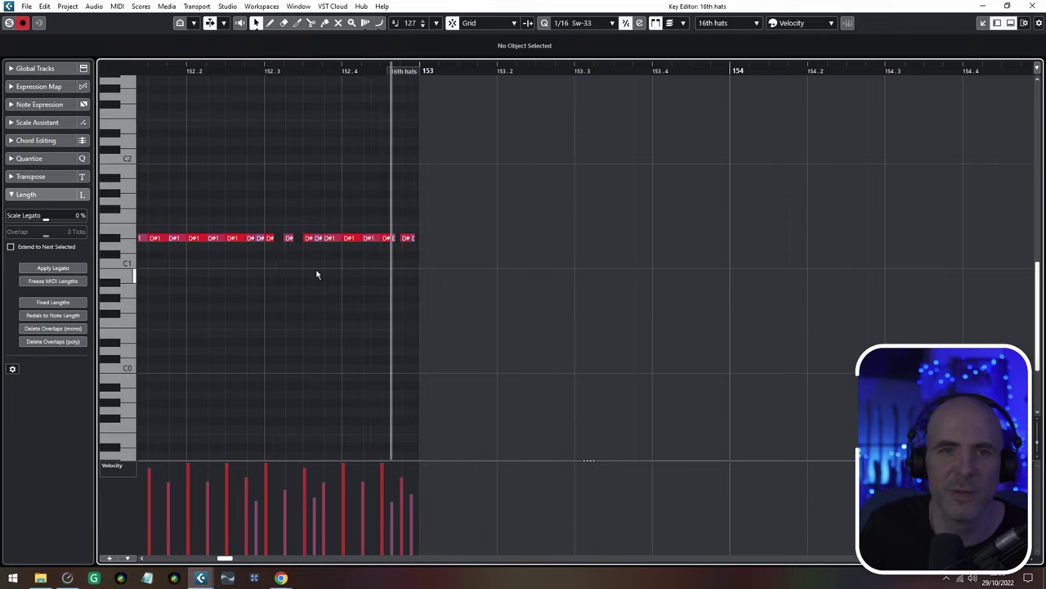
{"action": "key", "text": "Return"}
Stop playback, return to bar 145 and glue the 16th hats MIDI clips from bar 145 into one continuous clip
{"action": "key", "text": "space"}
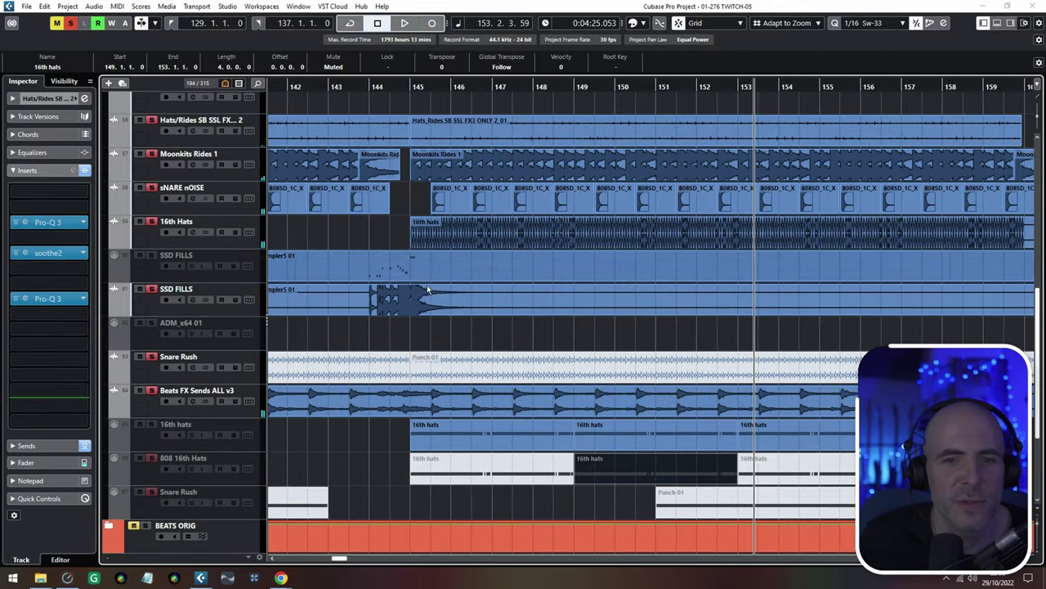
{"action": "left_click", "coordinate": [409, 80]}
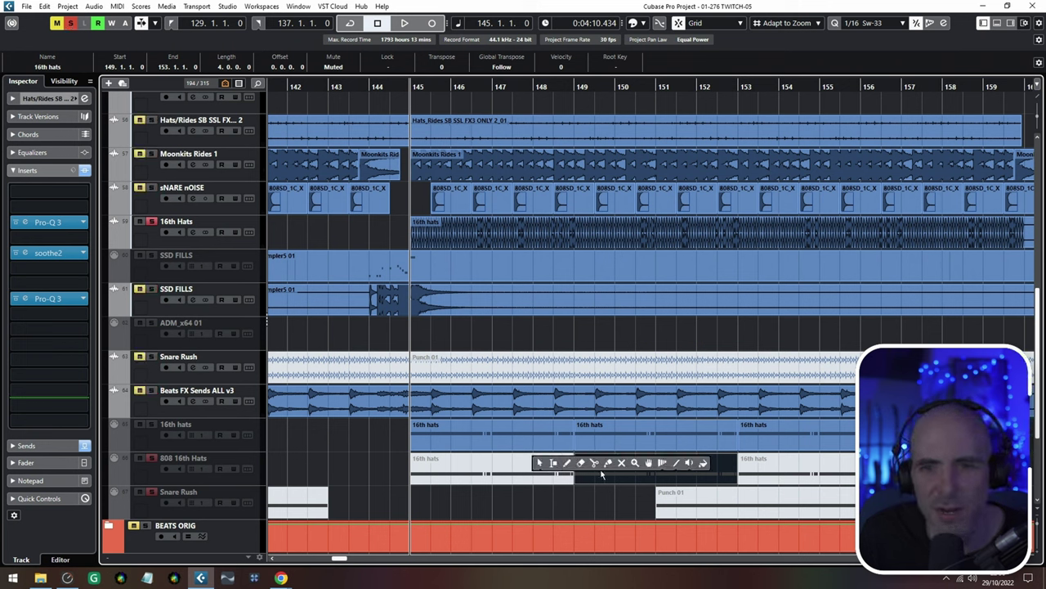
{"action": "left_click", "coordinate": [609, 463]}
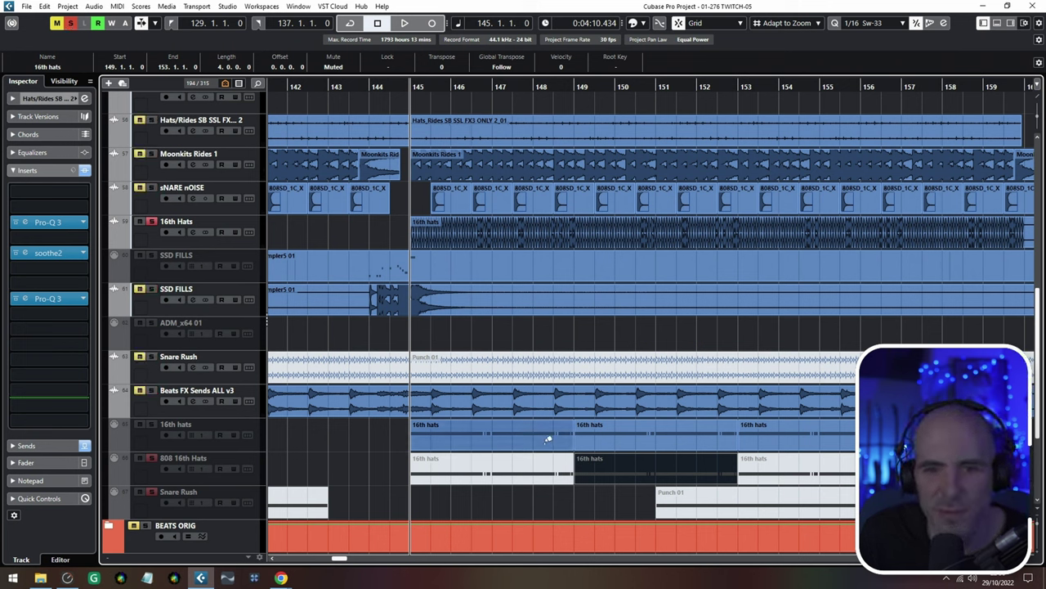
{"action": "left_click", "coordinate": [548, 437]}
{"action": "left_click", "coordinate": [548, 437]}
{"action": "right_click", "coordinate": [540, 439]}
{"action": "left_click", "coordinate": [544, 444]}
Open the glued 16th hats MIDI clip, examine its F#1 notes and velocities, and close the Key Editor
{"action": "double_click", "coordinate": [530, 427]}
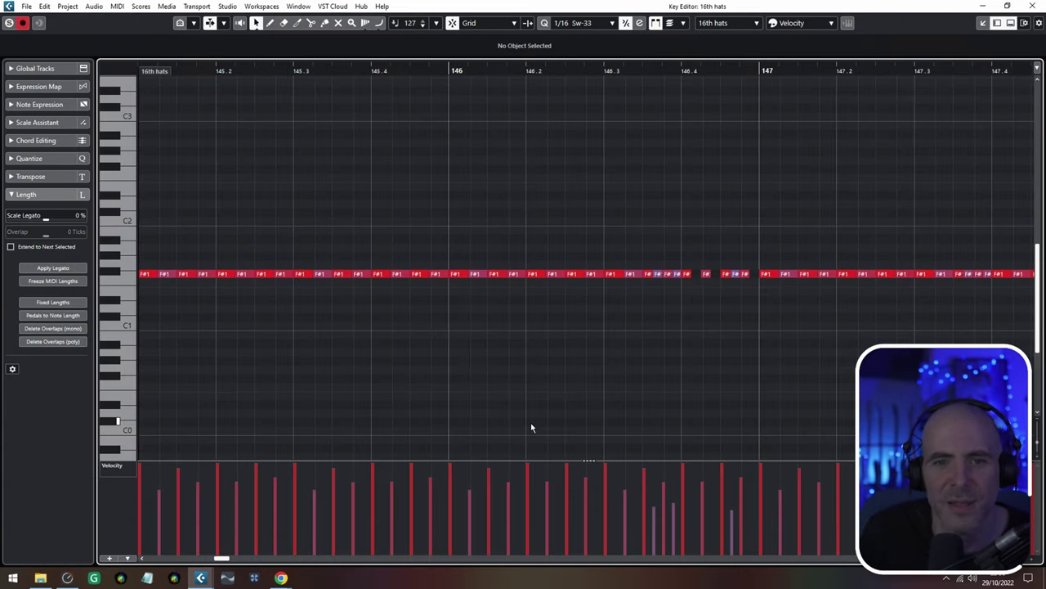
{"action": "scroll", "coordinate": [409, 305], "scroll_direction": "up", "scroll_amount": 2}
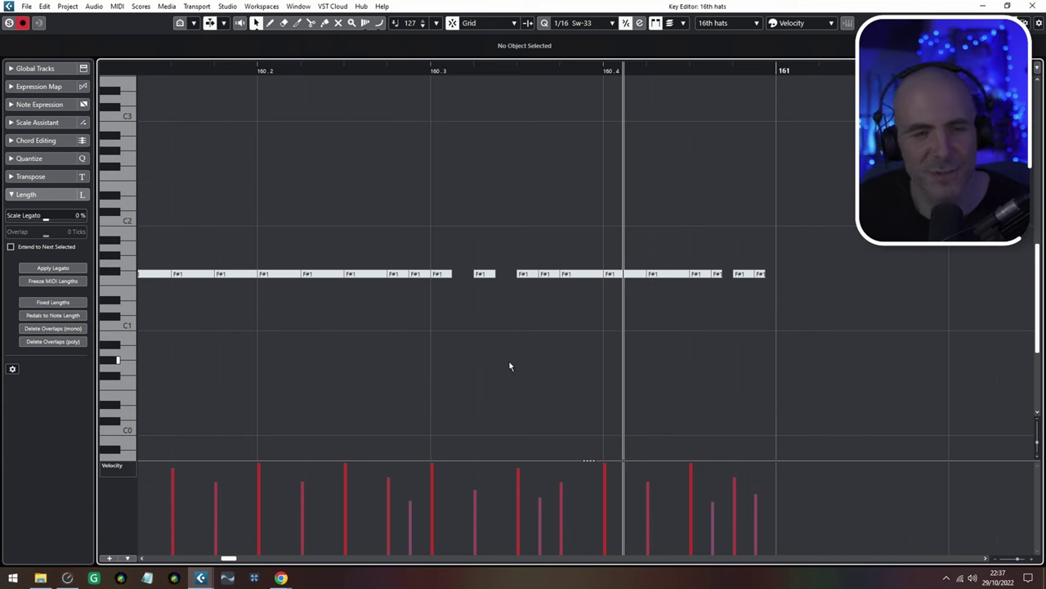
{"action": "key", "text": "Escape"}
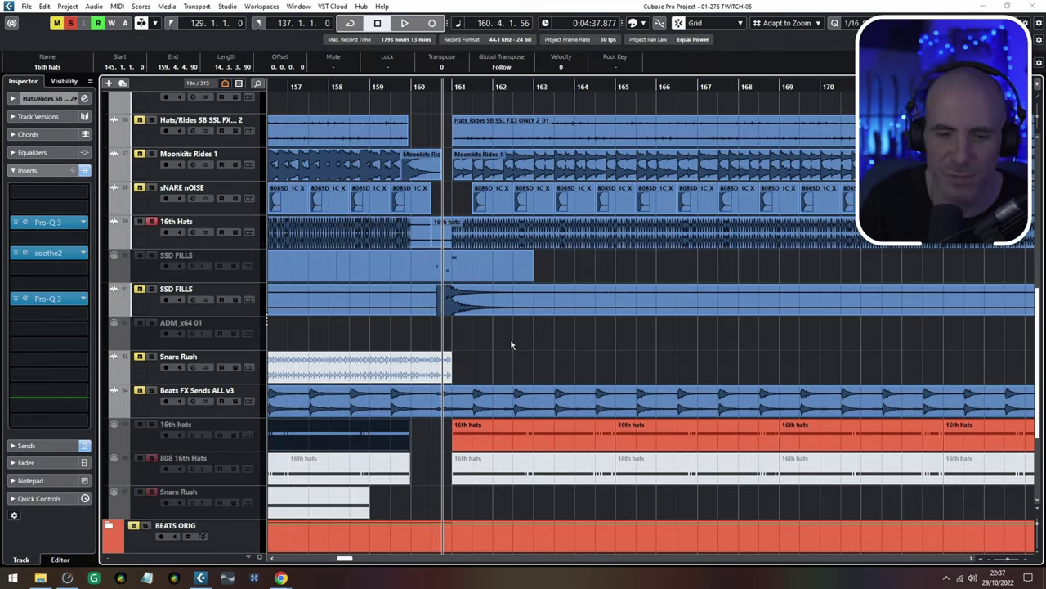
Clear the soloed tracks and bring the beat tracks around the fill before bar 145 into view
{"action": "left_click", "coordinate": [74, 23]}
{"action": "scroll", "coordinate": [357, 289], "scroll_direction": "down", "scroll_amount": 3}
{"action": "scroll", "coordinate": [357, 291], "scroll_direction": "down", "scroll_amount": 2, "text": "ctrl"}
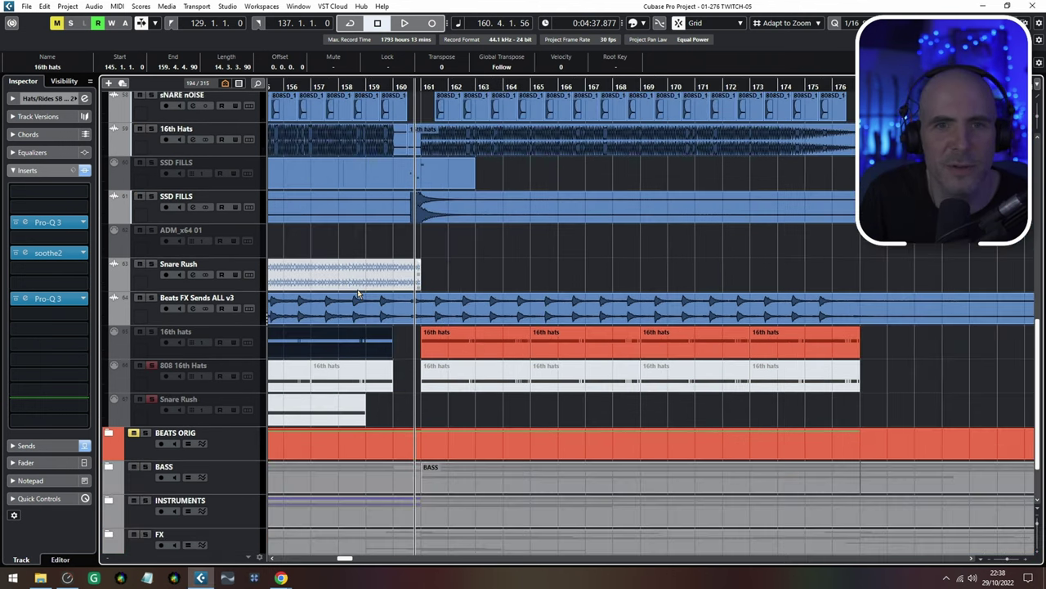
{"action": "scroll", "coordinate": [358, 294], "scroll_direction": "up", "scroll_amount": 2}
{"action": "scroll", "coordinate": [451, 336], "scroll_direction": "left", "scroll_amount": 5}
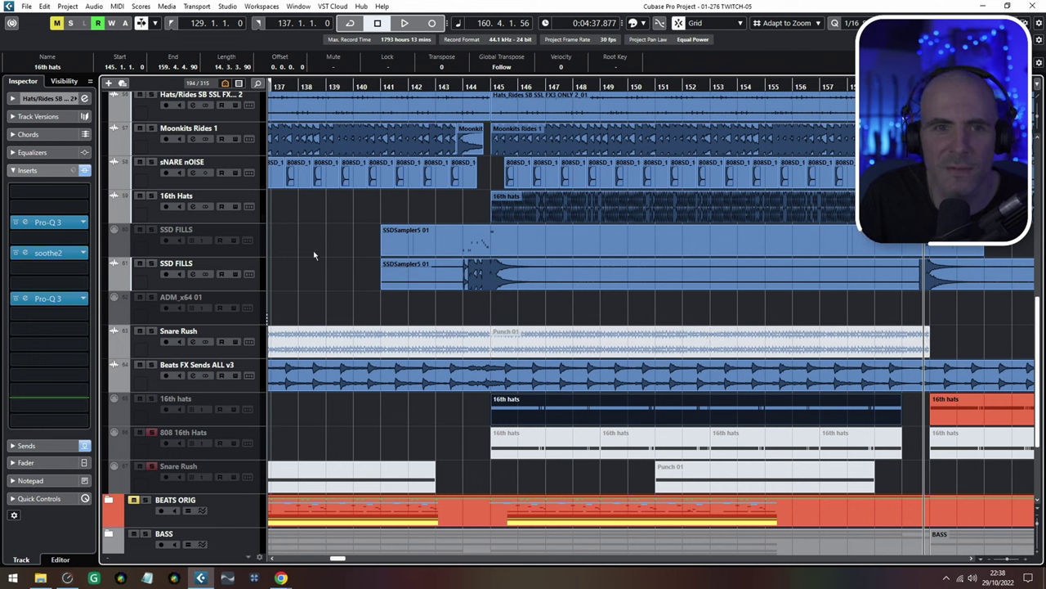
Place the playhead at bar 143 and open the SSDSampler5 01 MIDI clip on the SSD FILLS track
{"action": "left_click", "coordinate": [435, 84]}
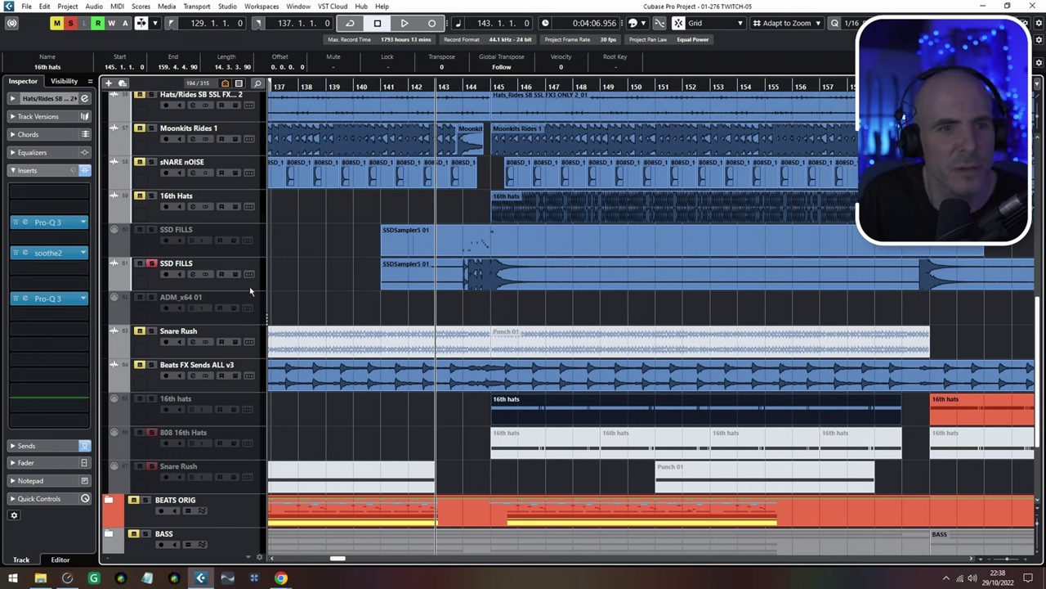
{"action": "left_click", "coordinate": [253, 254]}
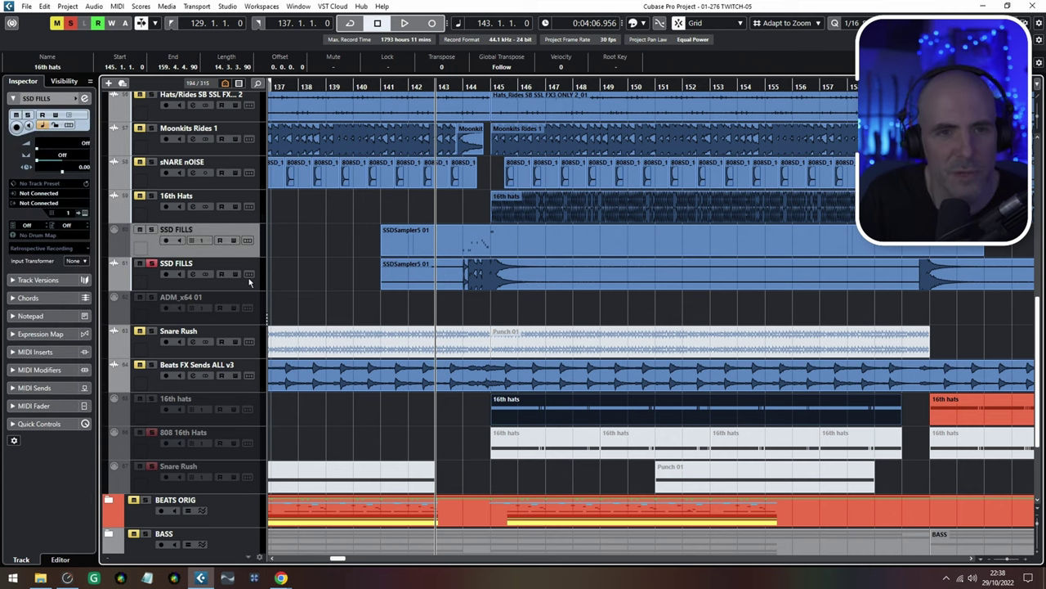
{"action": "double_click", "coordinate": [471, 248]}
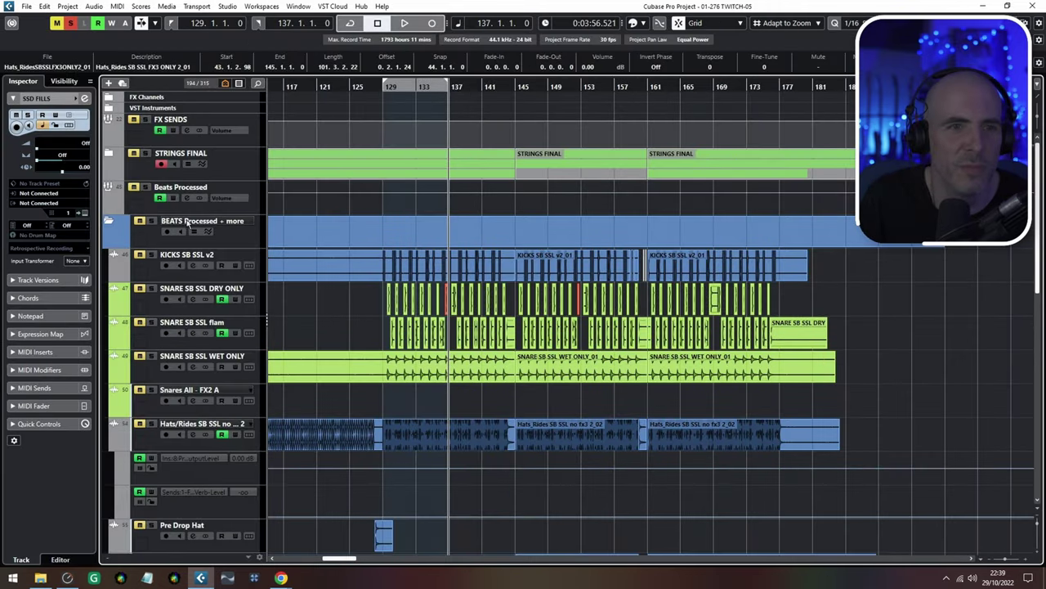
Review the processed beat tracks and play them from bar 141 through the SSD fill into bar 145
{"action": "scroll", "coordinate": [616, 266], "scroll_direction": "down", "scroll_amount": 12}
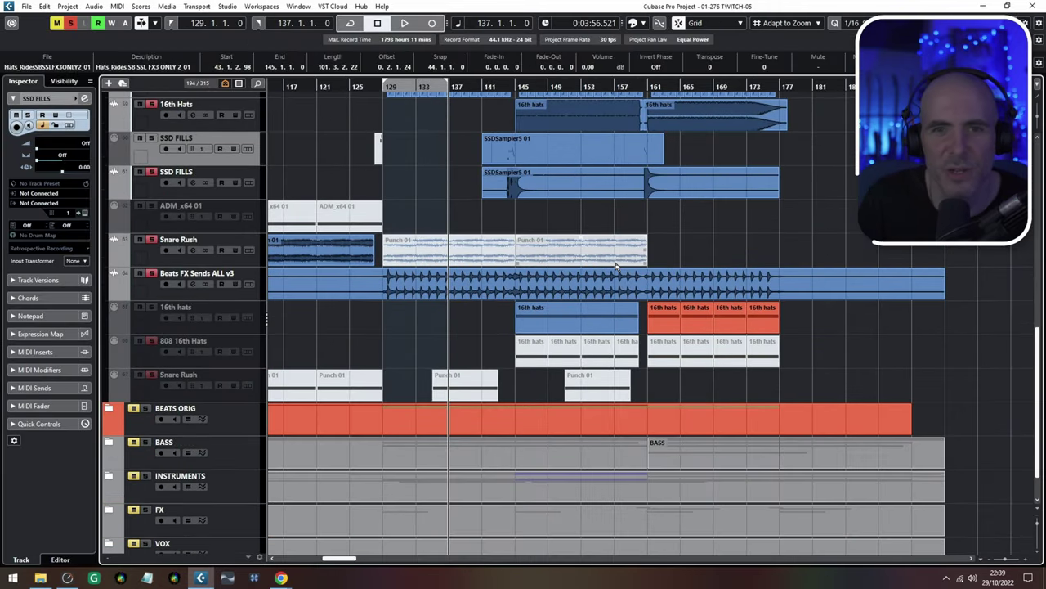
{"action": "scroll", "coordinate": [616, 266], "scroll_direction": "up", "scroll_amount": 2}
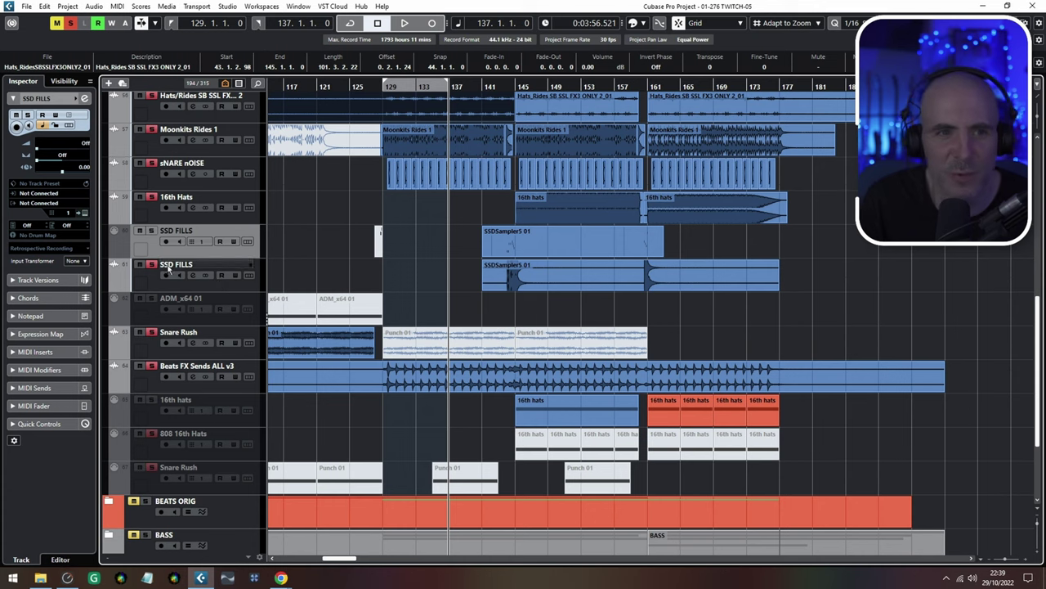
{"action": "scroll", "coordinate": [504, 206], "scroll_direction": "up", "scroll_amount": 3, "text": "ctrl"}
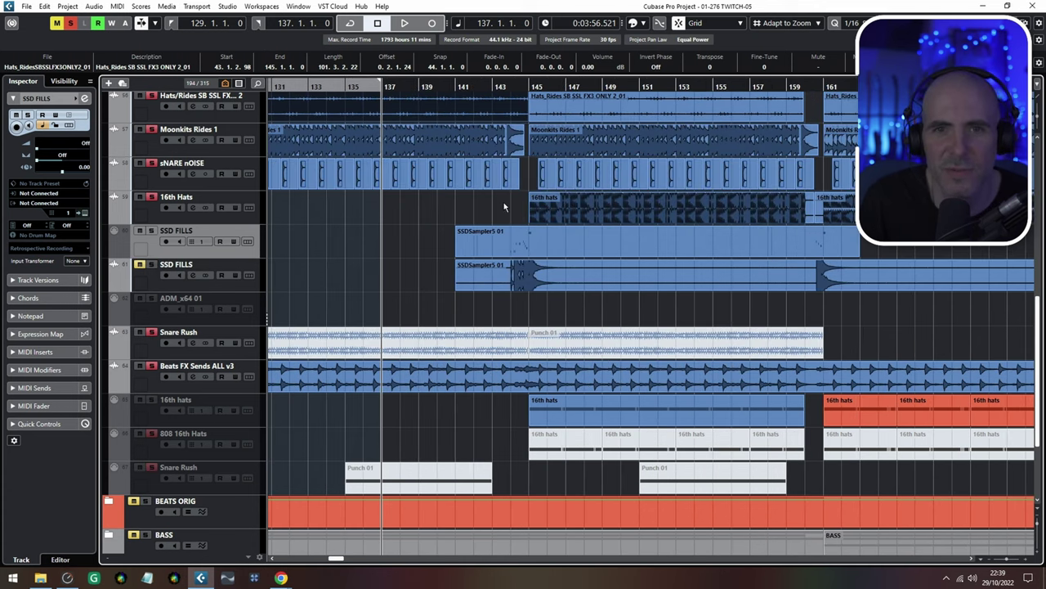
{"action": "left_click", "coordinate": [491, 87]}
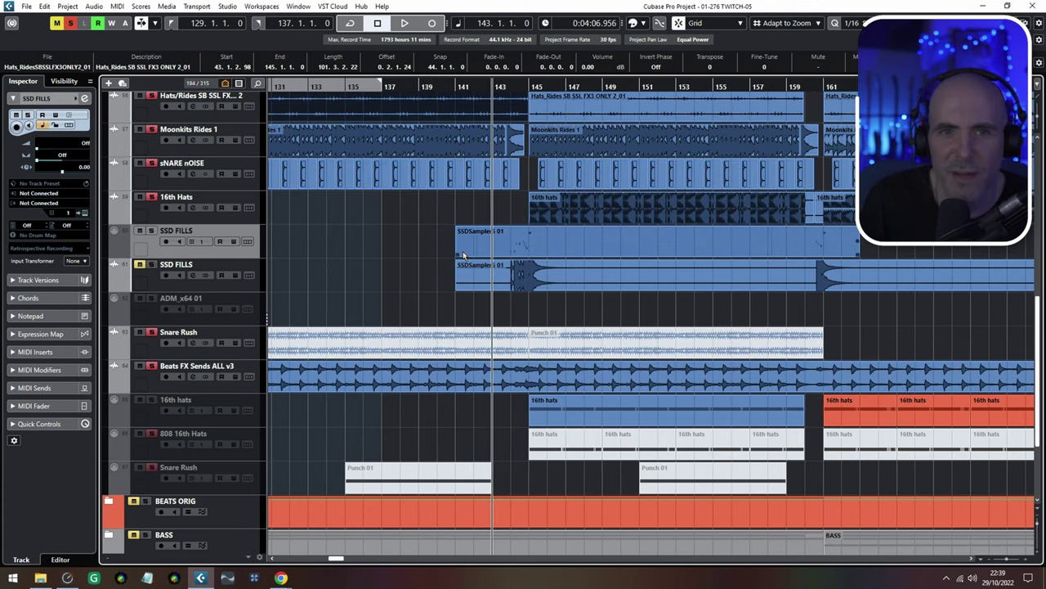
{"action": "double_click", "coordinate": [455, 88]}
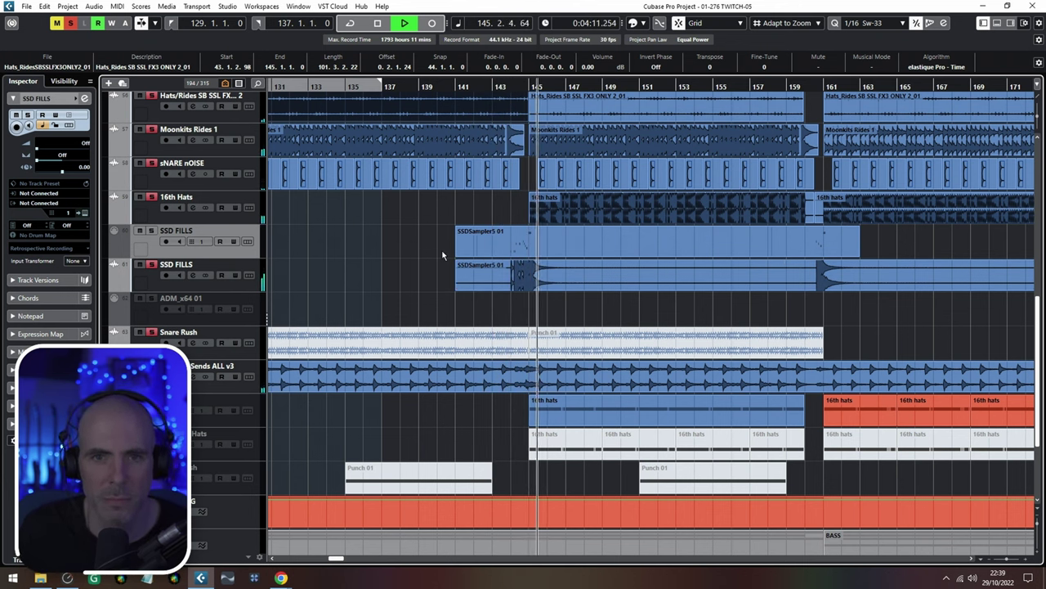
{"action": "key", "text": "space"}
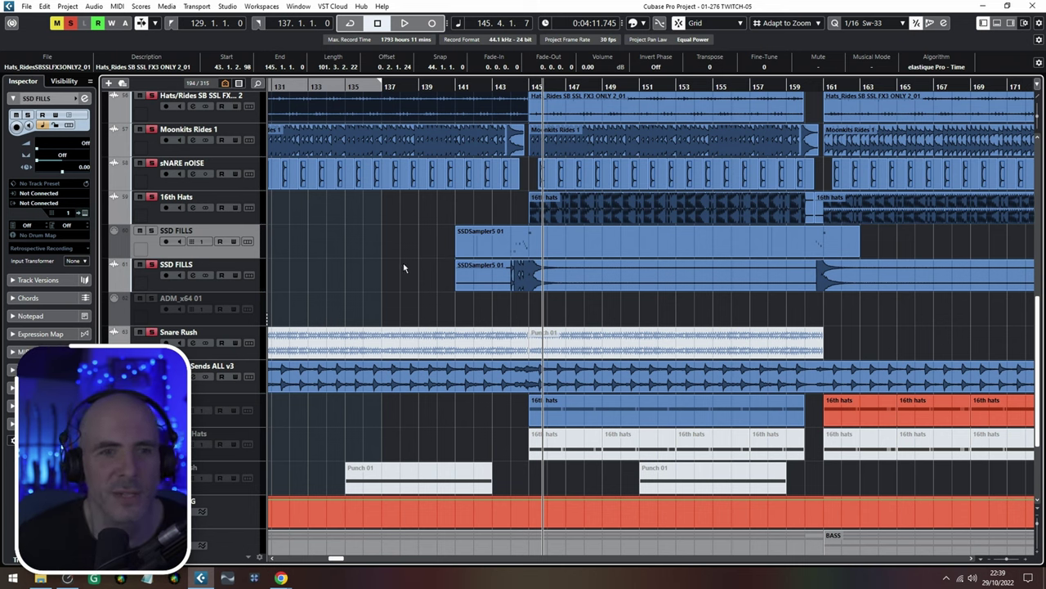
Play the beat tracks together from bar 140 and follow the snares, hats and fills past bar 145
{"action": "scroll", "coordinate": [449, 259], "scroll_direction": "down", "scroll_amount": 3}
{"action": "scroll", "coordinate": [449, 256], "scroll_direction": "down", "scroll_amount": 2}
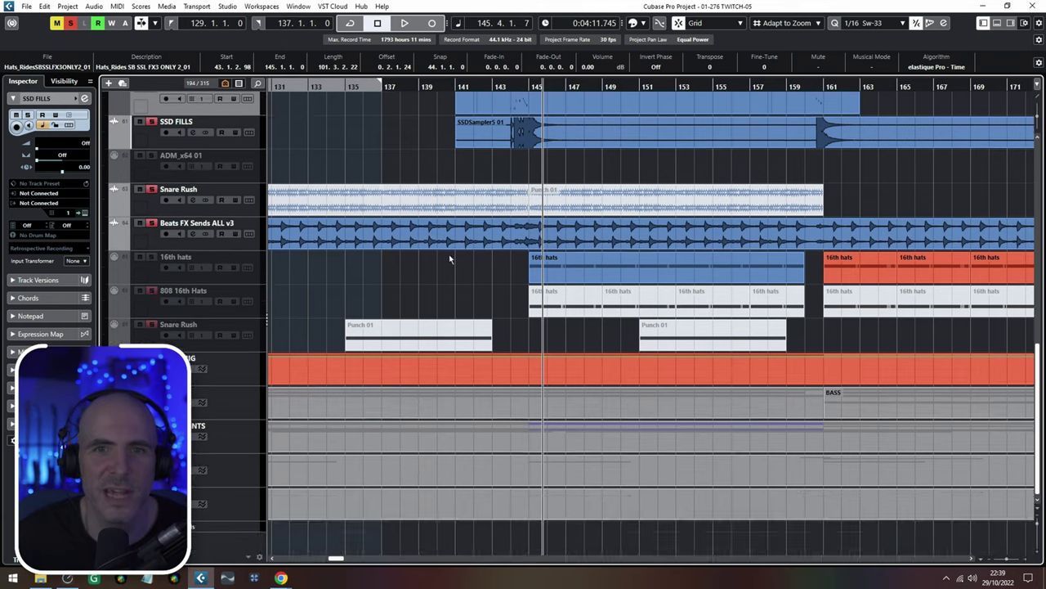
{"action": "scroll", "coordinate": [449, 254], "scroll_direction": "up", "scroll_amount": 6}
{"action": "left_click", "coordinate": [436, 86]}
{"action": "scroll", "coordinate": [426, 295], "scroll_direction": "down", "scroll_amount": 6}
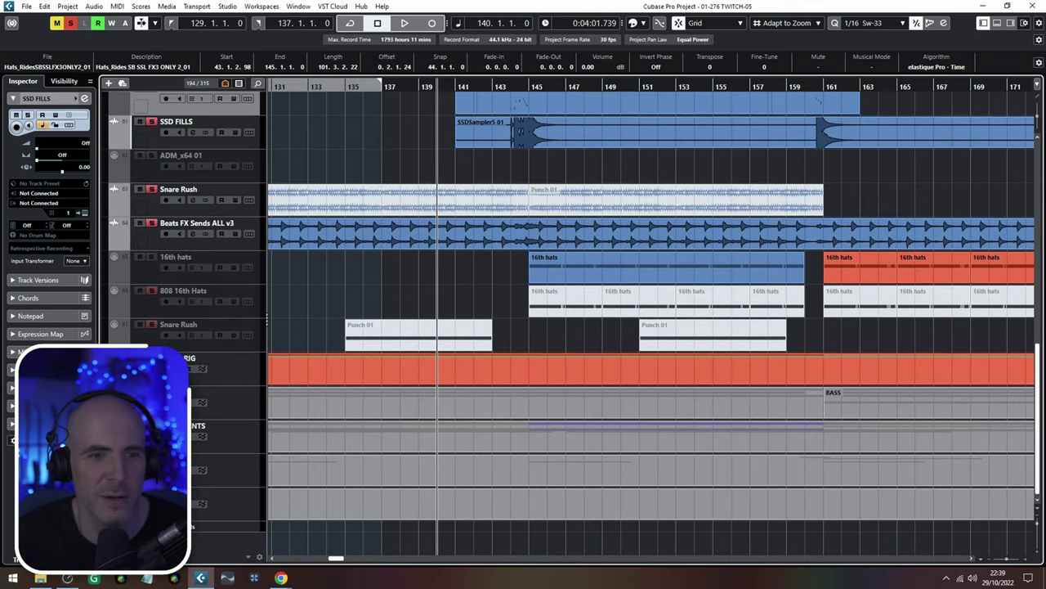
{"action": "scroll", "coordinate": [339, 258], "scroll_direction": "up", "scroll_amount": 12}
{"action": "key", "text": "space"}
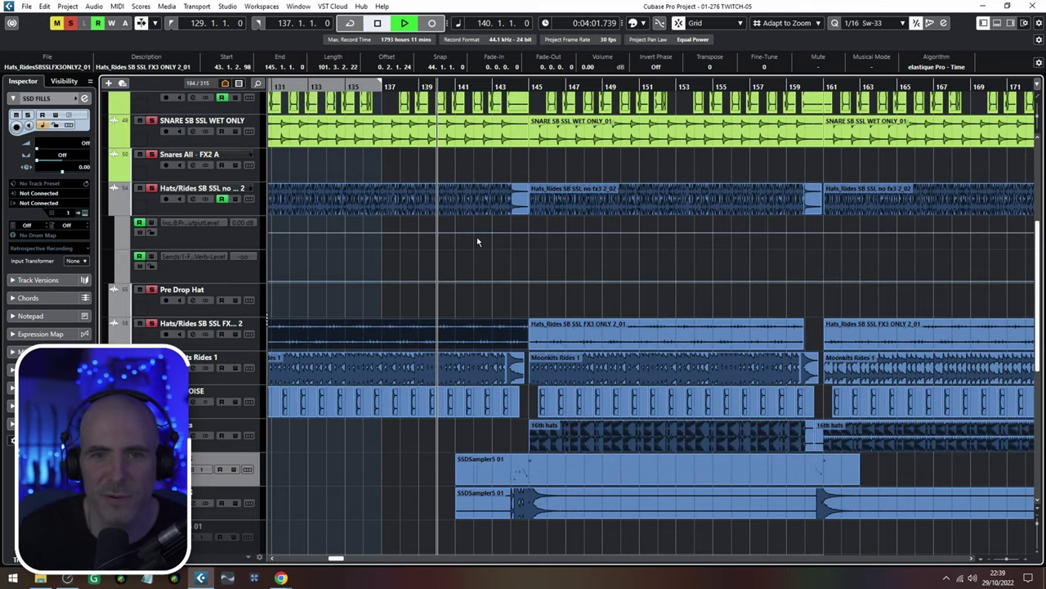
{"action": "scroll", "coordinate": [515, 313], "scroll_direction": "up", "scroll_amount": 3}
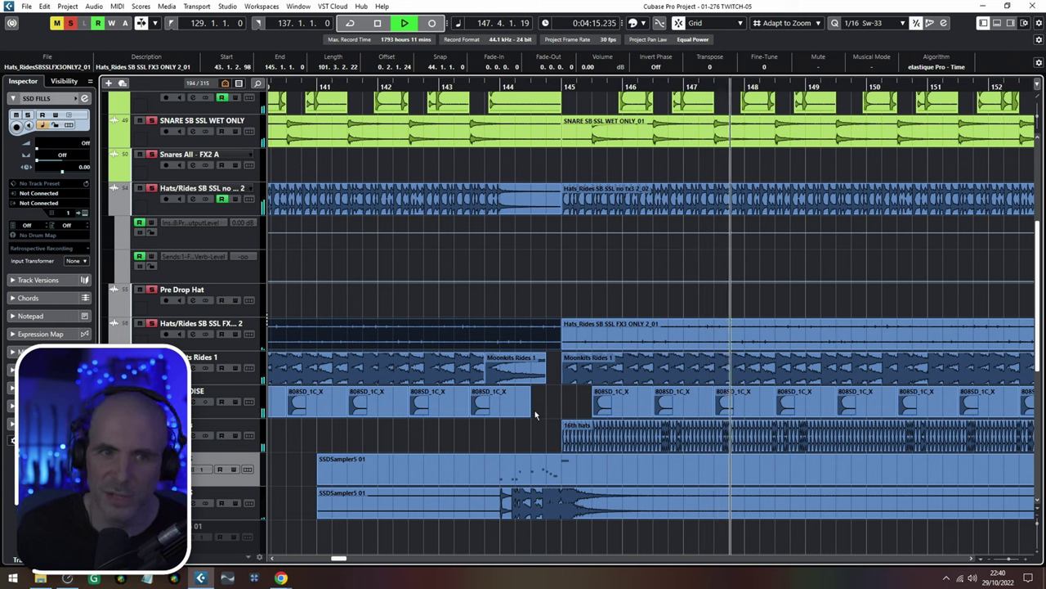
Look over the full arrangement, including the processed beats tracks and the contents of the FX folder
{"action": "key", "text": "shift+f"}
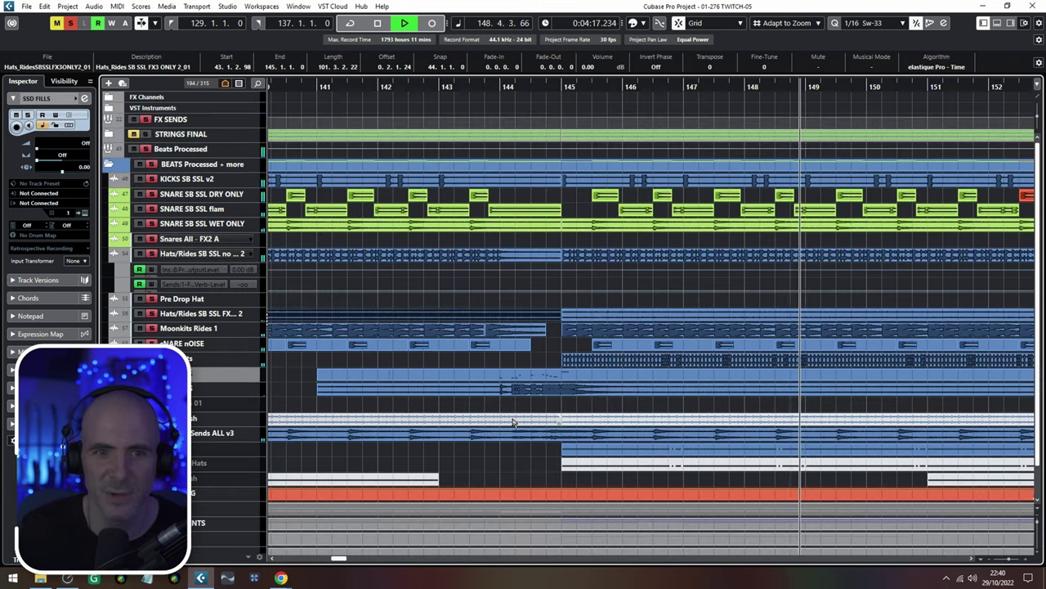
{"action": "scroll", "coordinate": [513, 422], "scroll_direction": "down", "scroll_amount": 2}
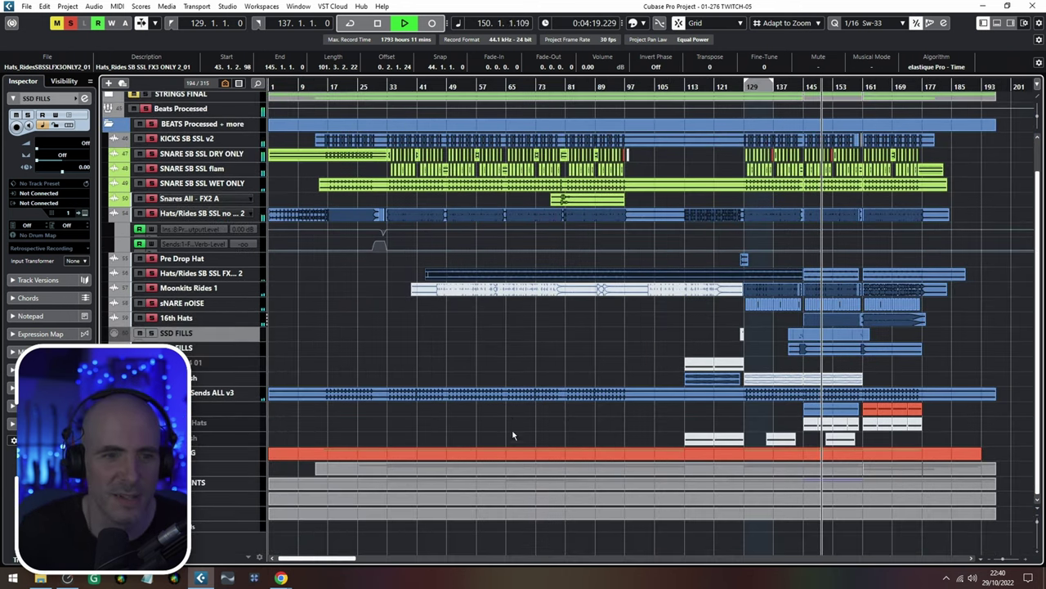
{"action": "scroll", "coordinate": [514, 426], "scroll_direction": "down", "scroll_amount": 15}
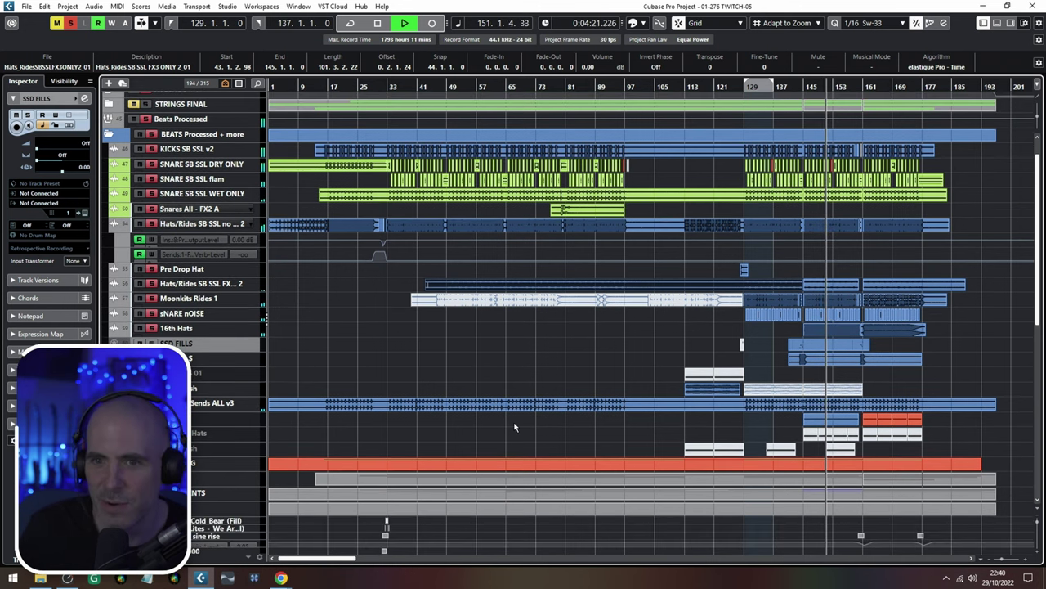
{"action": "scroll", "coordinate": [514, 426], "scroll_direction": "up", "scroll_amount": 9}
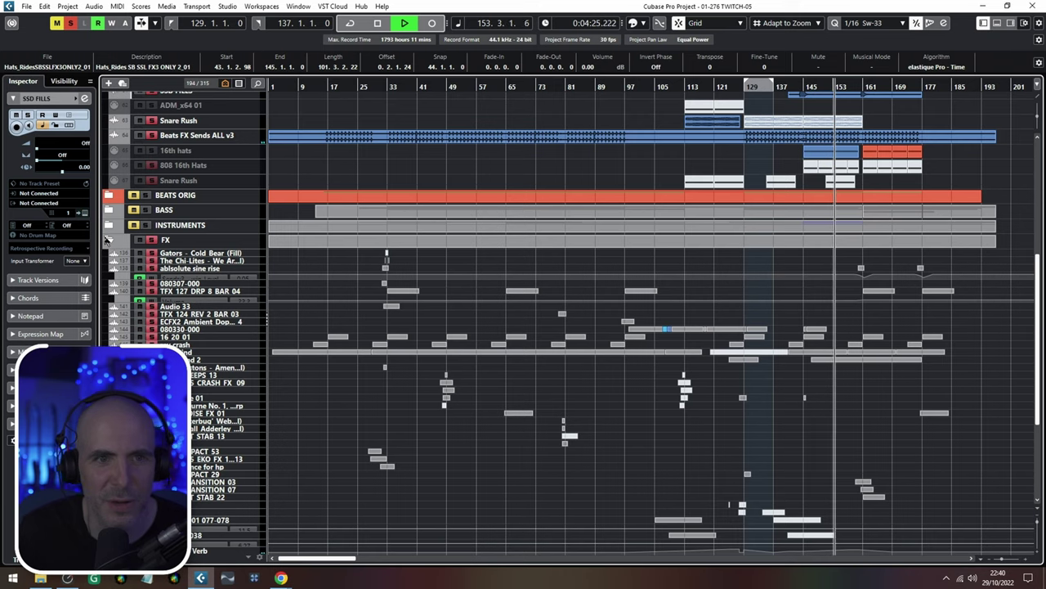
{"action": "scroll", "coordinate": [642, 347], "scroll_direction": "up", "scroll_amount": 15}
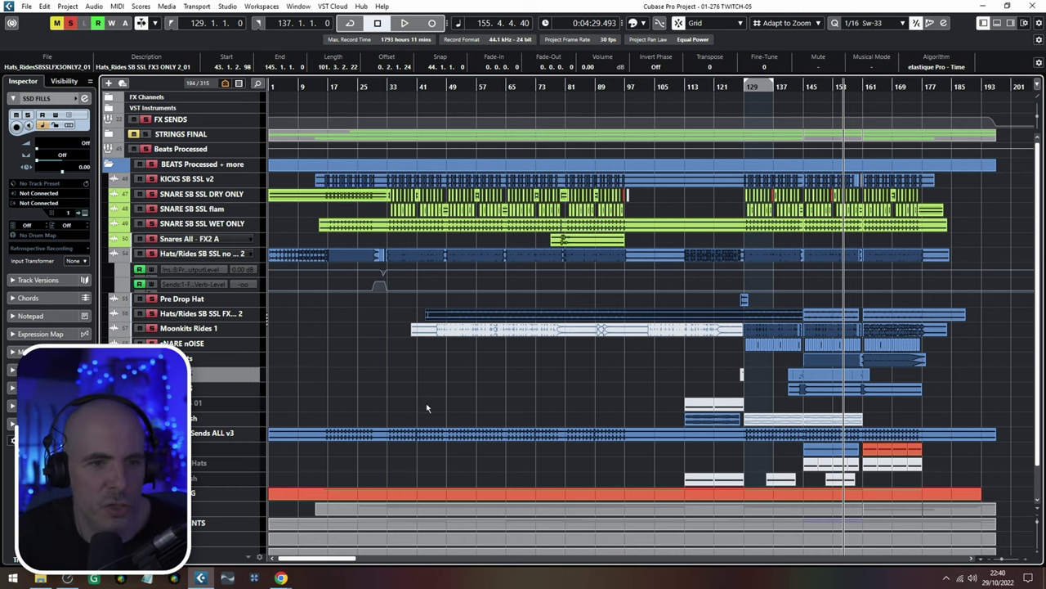
Set reversed locators at bars 137 and 97 with cycle on, and play from before bar 97 across the skipped section
{"action": "scroll", "coordinate": [564, 397], "scroll_direction": "right", "scroll_amount": 3}
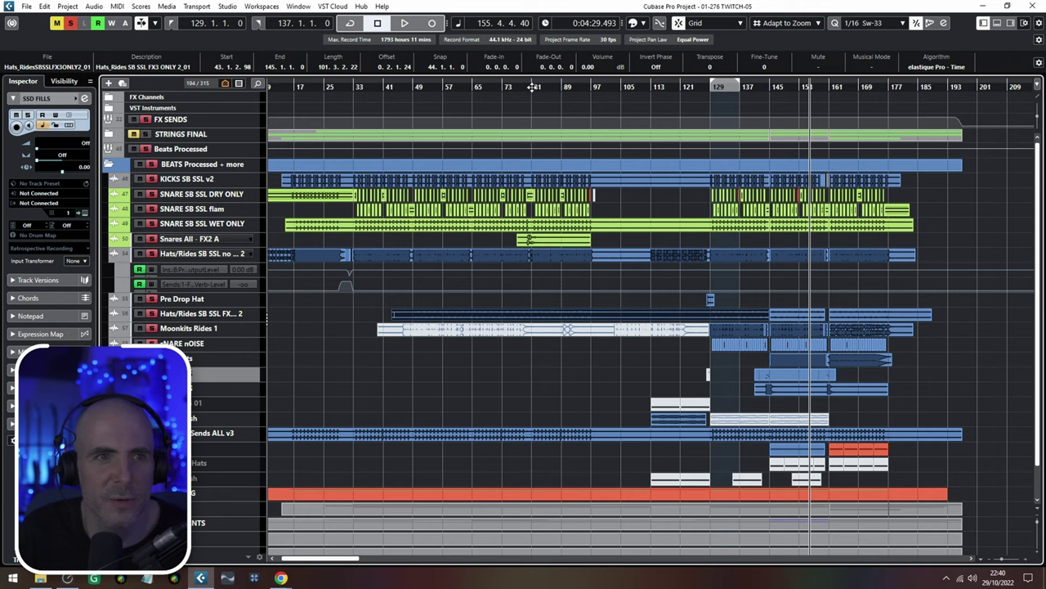
{"action": "left_click", "coordinate": [535, 91]}
{"action": "scroll", "coordinate": [386, 323], "scroll_direction": "down", "scroll_amount": 1}
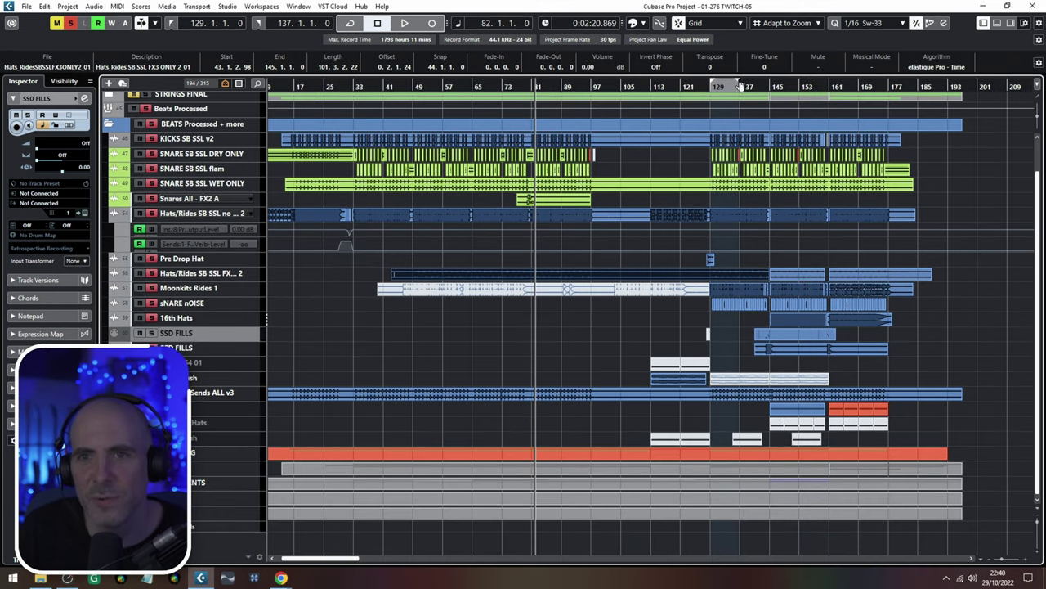
{"action": "left_click_drag", "start_coordinate": [739, 85], "coordinate": [657, 101]}
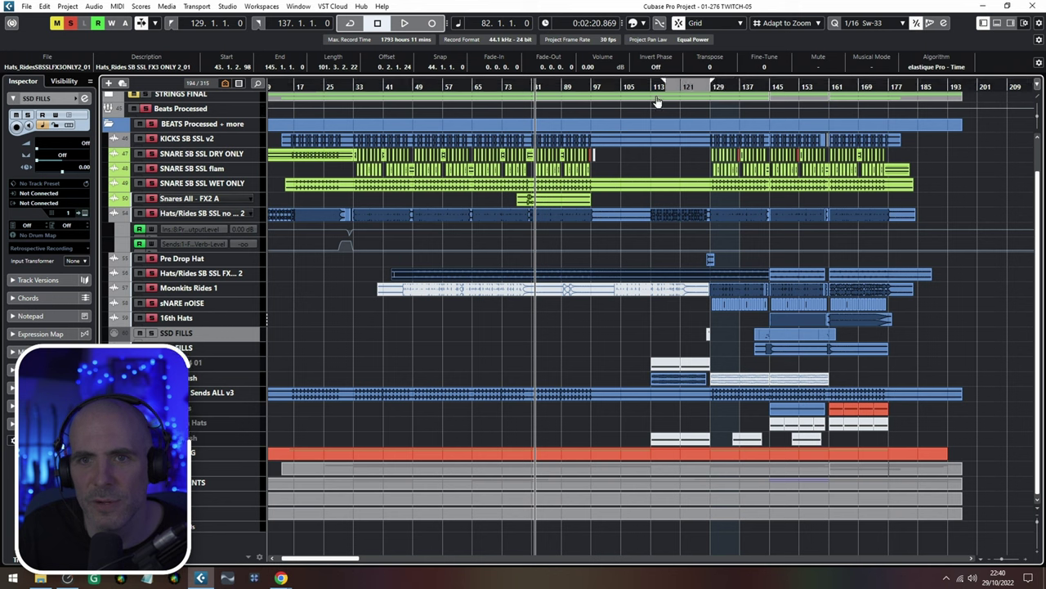
{"action": "left_click_drag", "start_coordinate": [593, 105], "coordinate": [591, 103]}
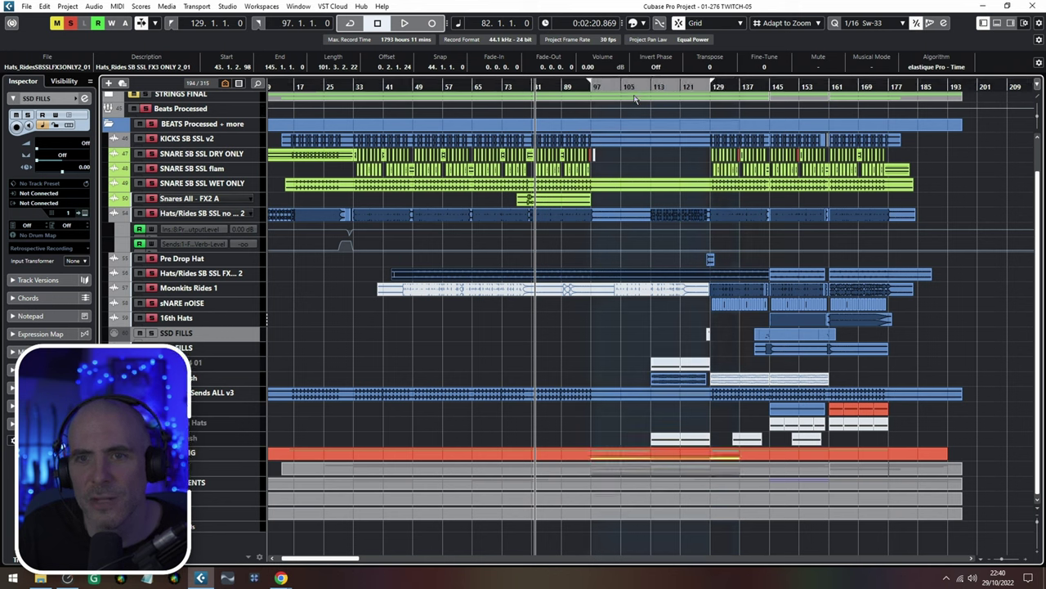
{"action": "left_click", "coordinate": [564, 96]}
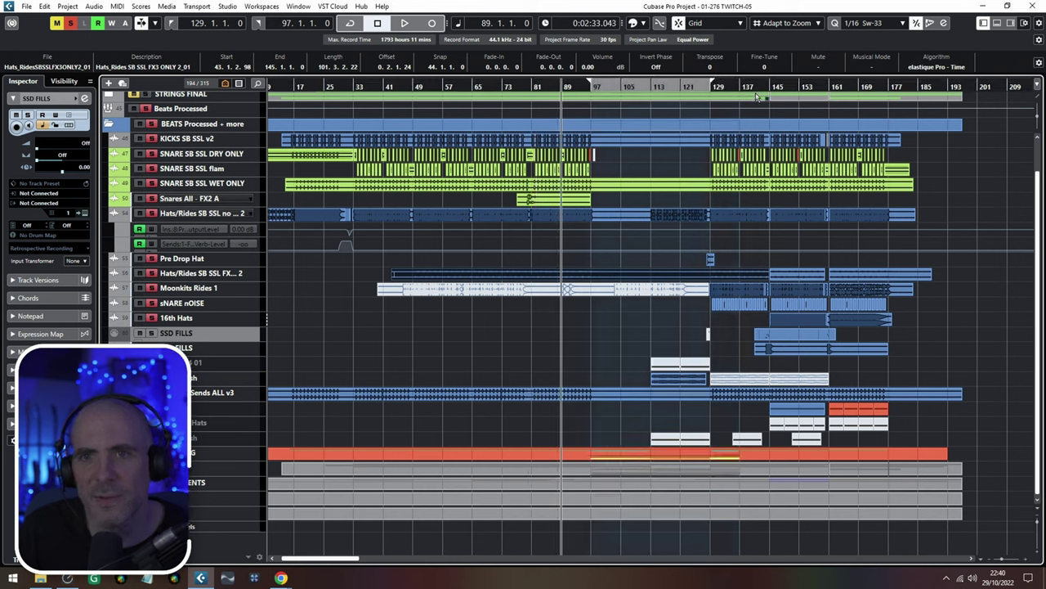
{"action": "left_click_drag", "start_coordinate": [713, 86], "coordinate": [736, 89]}
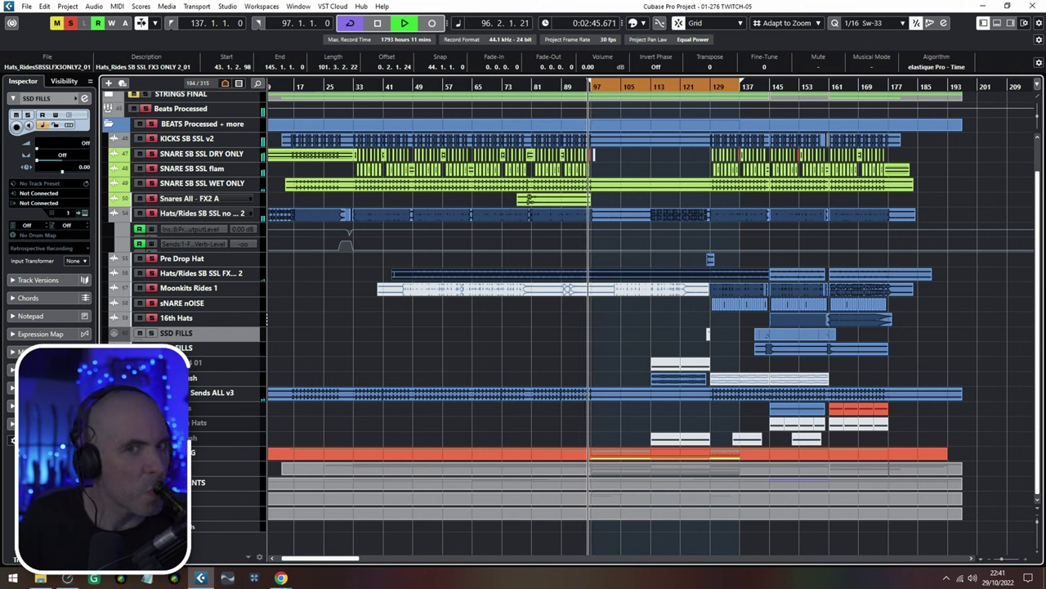
{"action": "key", "text": "KP_2"}
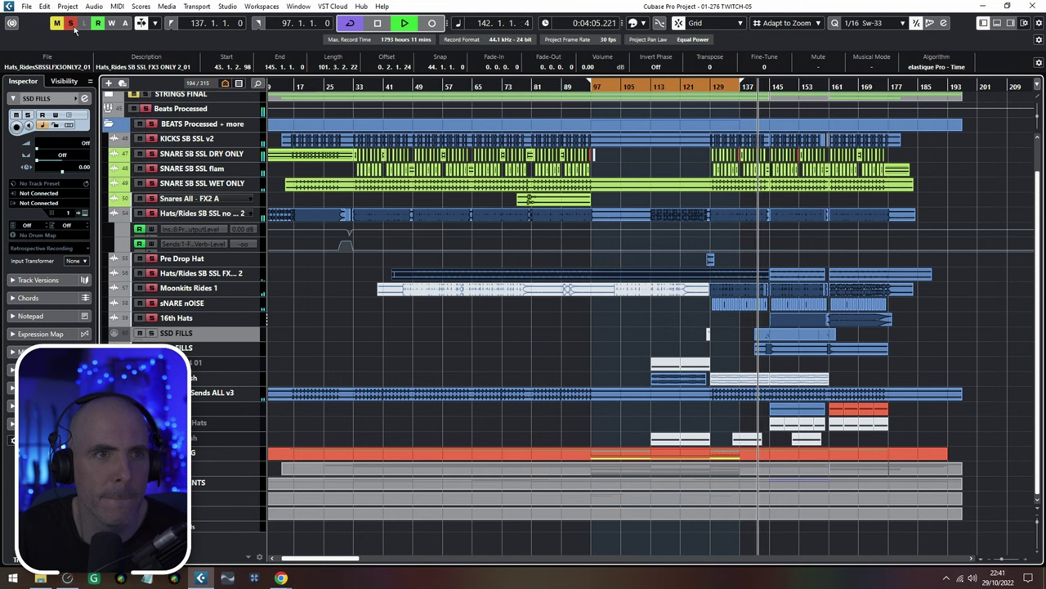
Clear all solos, solo the Moonkits Rides 1 track and listen to it from bar 129
{"action": "key", "text": "space"}
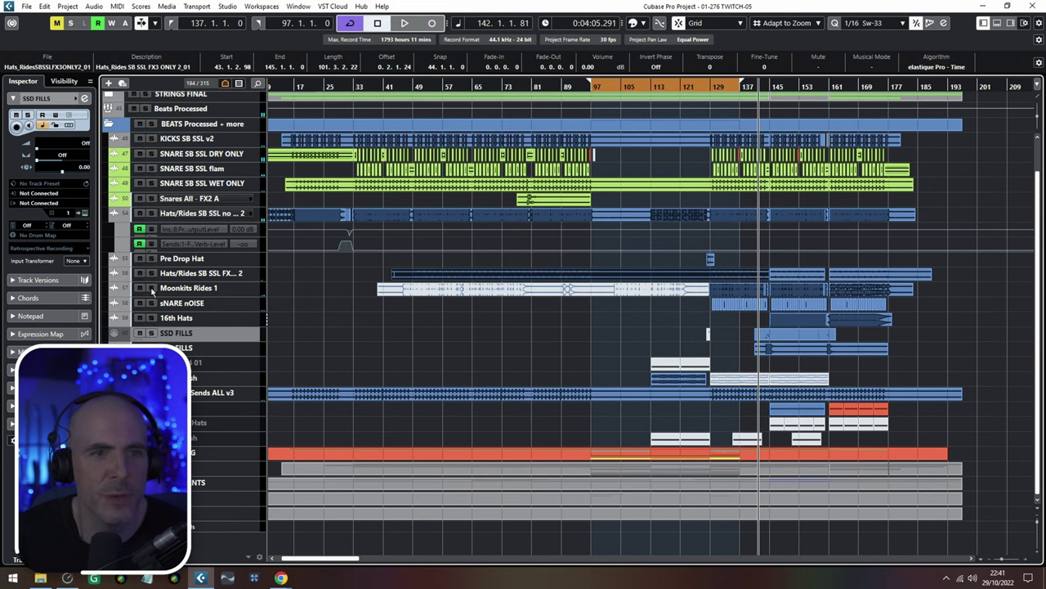
{"action": "left_click", "coordinate": [151, 289]}
{"action": "left_click", "coordinate": [710, 86]}
{"action": "key", "text": "space"}
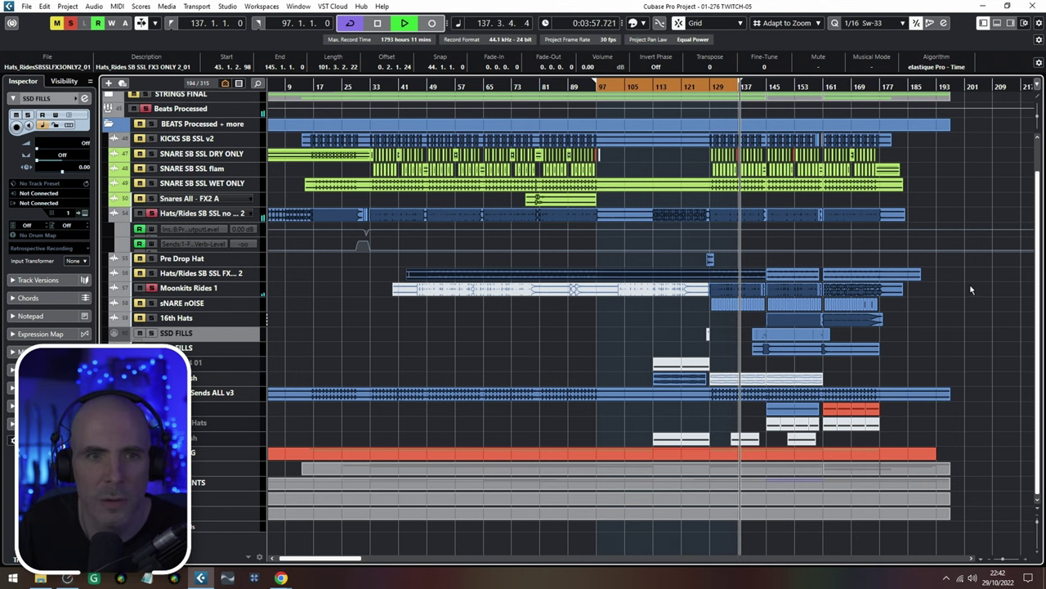
{"action": "left_click", "coordinate": [867, 289]}
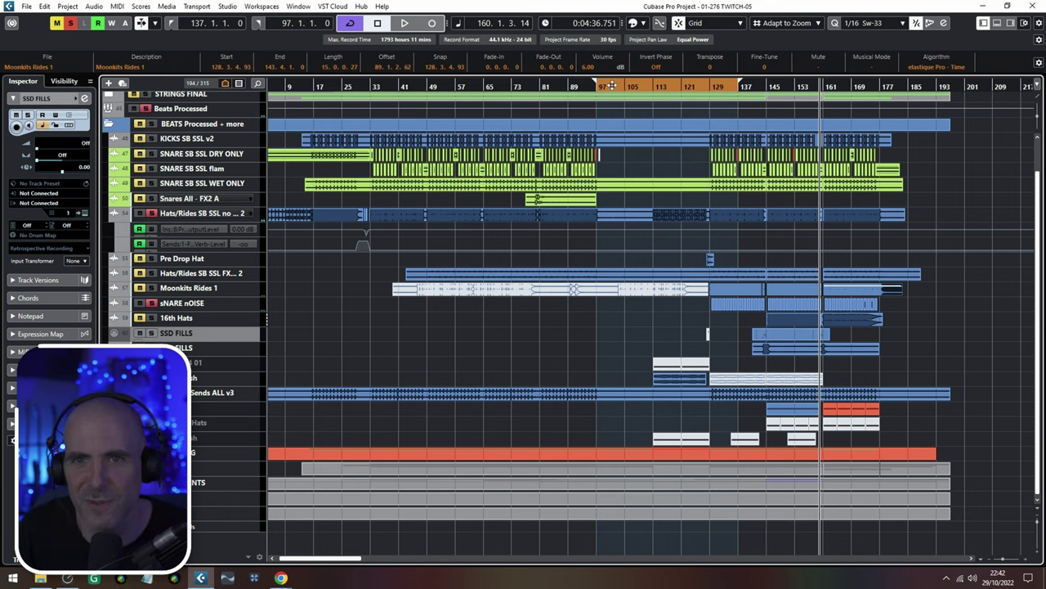
Solo the SUB track in the BASS folder and play it from around bar 33
{"action": "left_click_drag", "start_coordinate": [599, 89], "coordinate": [676, 105]}
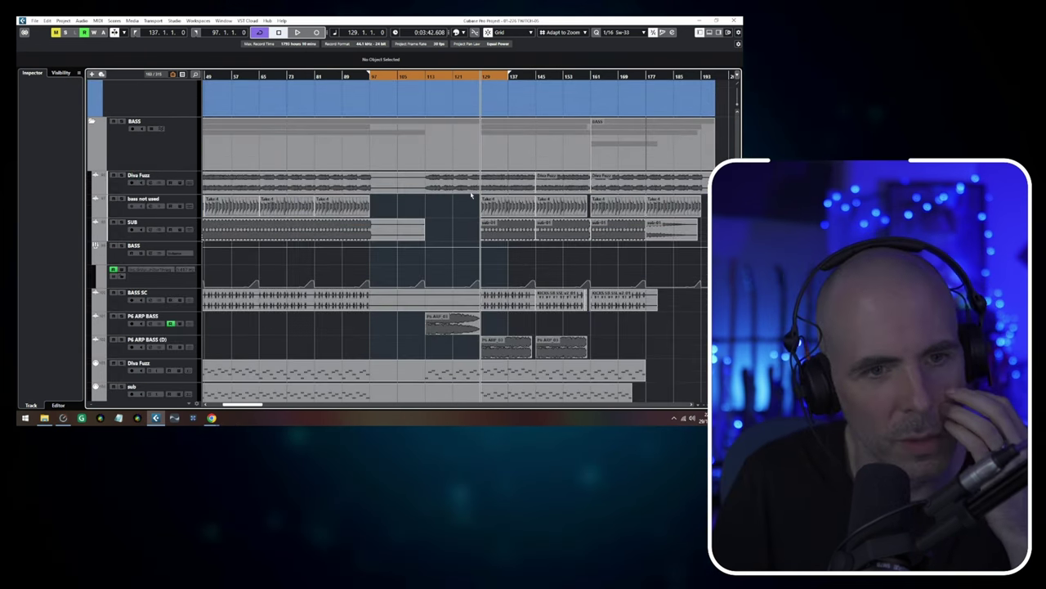
{"action": "left_click_drag", "start_coordinate": [447, 203], "coordinate": [470, 196]}
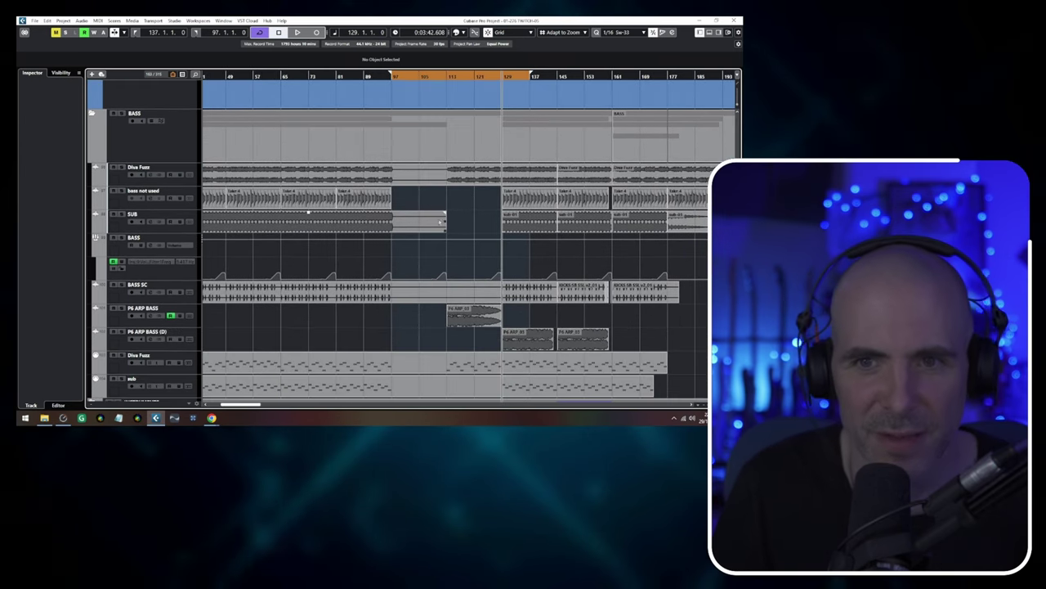
{"action": "left_click_drag", "start_coordinate": [363, 165], "coordinate": [495, 172]}
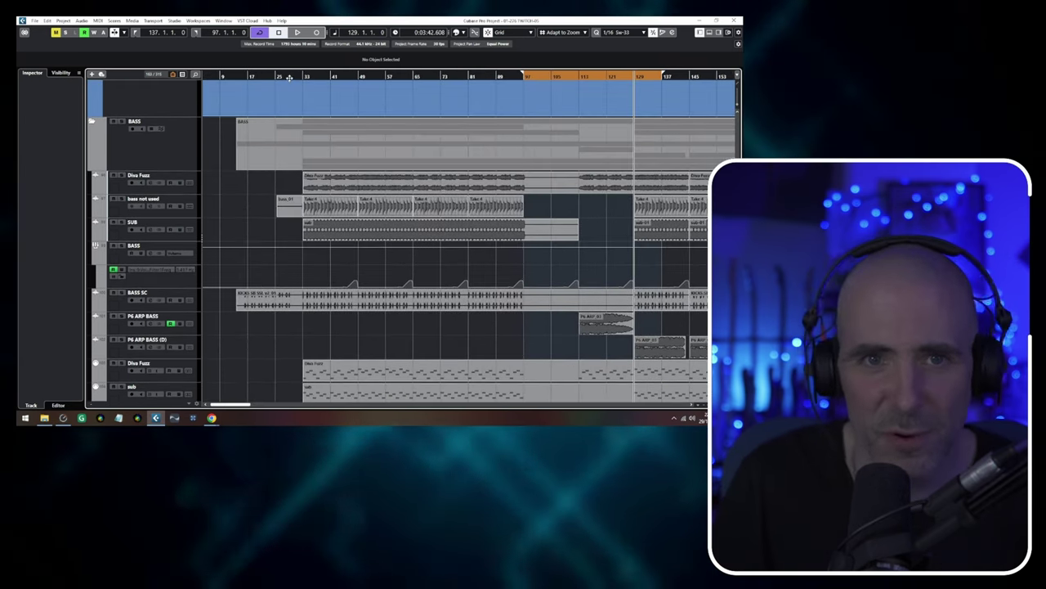
{"action": "left_click", "coordinate": [299, 76]}
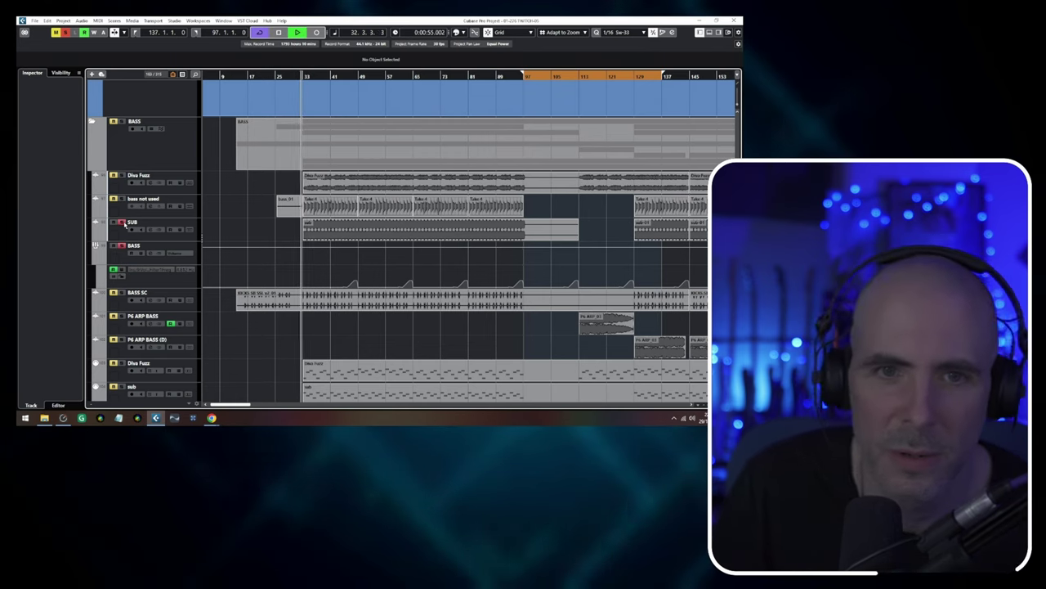
Examine the notes of the sub MIDI part in the Key Editor and return to the project
{"action": "scroll", "coordinate": [322, 275], "scroll_direction": "down", "scroll_amount": 5}
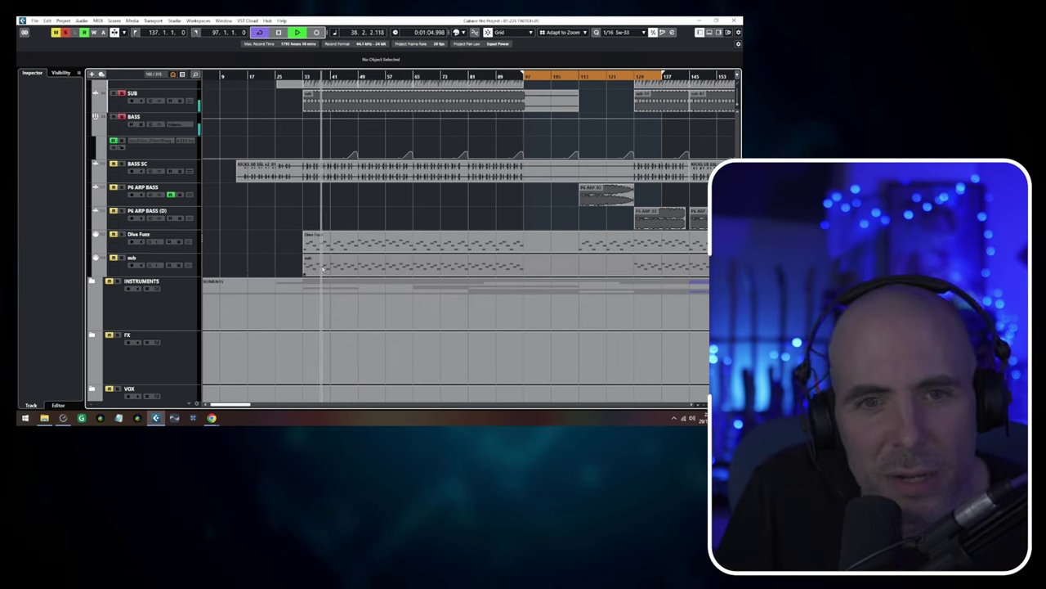
{"action": "left_click", "coordinate": [323, 266]}
{"action": "double_click", "coordinate": [323, 267]}
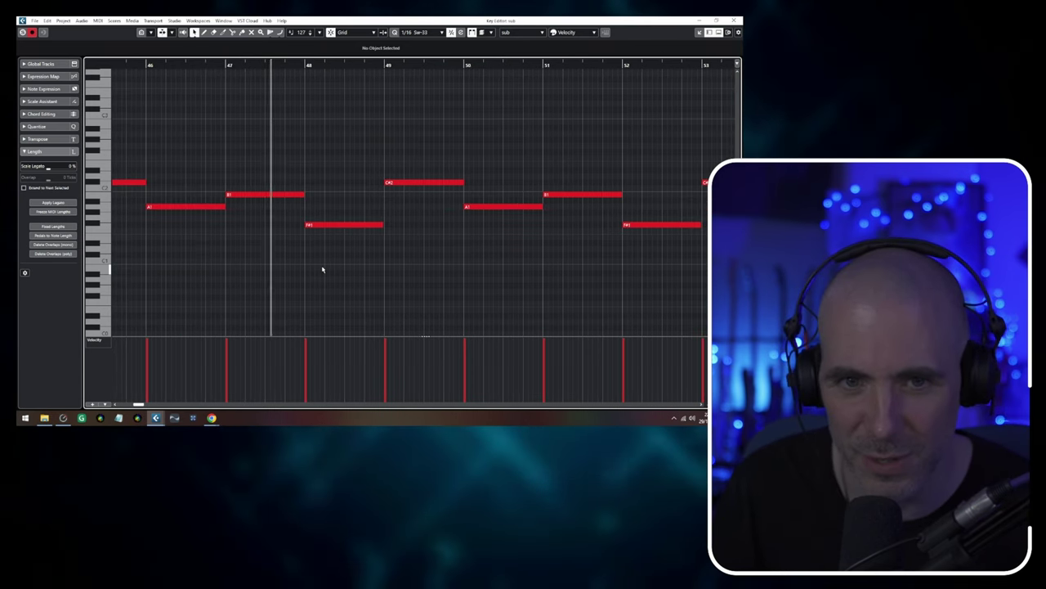
{"action": "key", "text": "Return"}
Solo the "bass not used" track instead of SUB and play it from bar 33
{"action": "scroll", "coordinate": [292, 236], "scroll_direction": "up", "scroll_amount": 5}
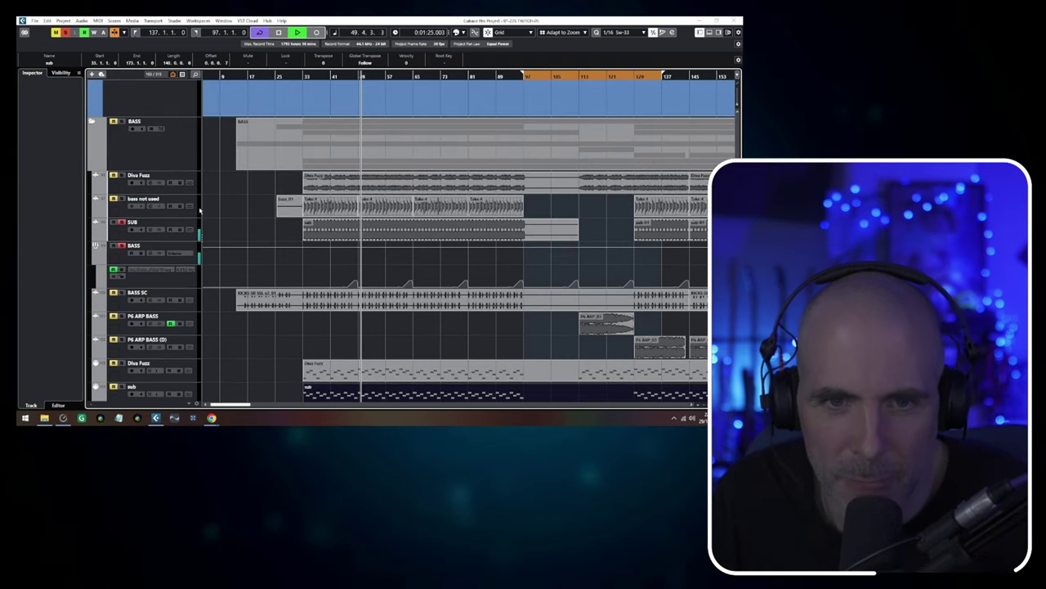
{"action": "left_click", "coordinate": [122, 197]}
{"action": "left_click", "coordinate": [302, 76]}
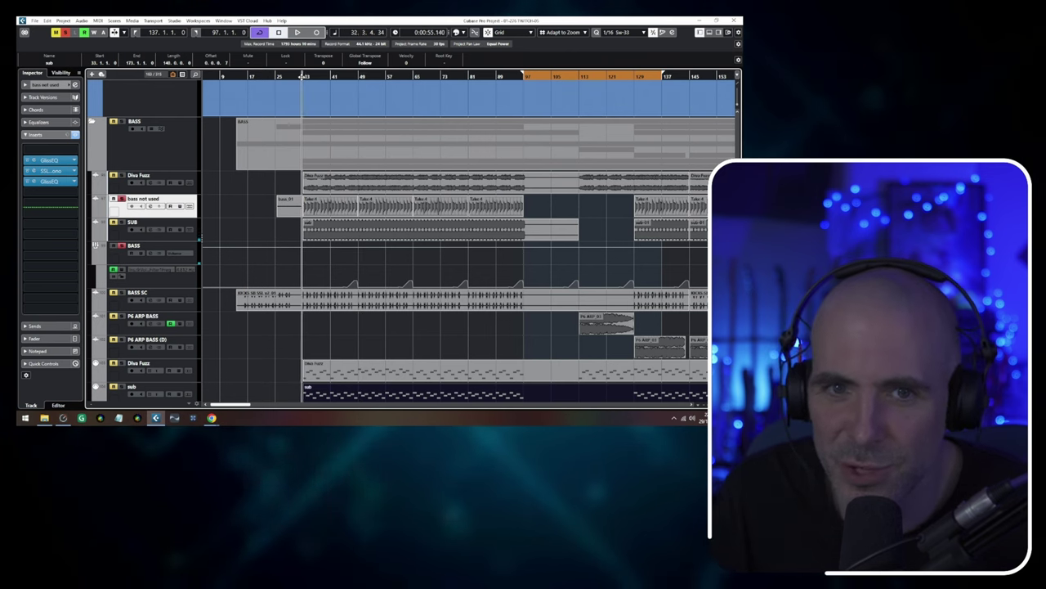
{"action": "left_click_drag", "start_coordinate": [301, 76], "coordinate": [379, 132]}
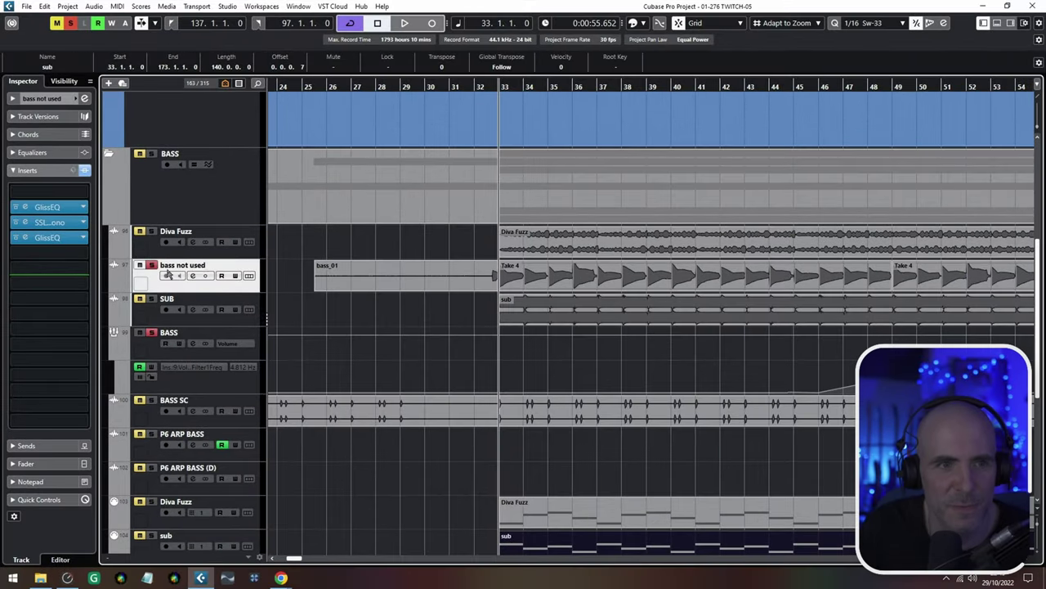
{"action": "left_click", "coordinate": [469, 96]}
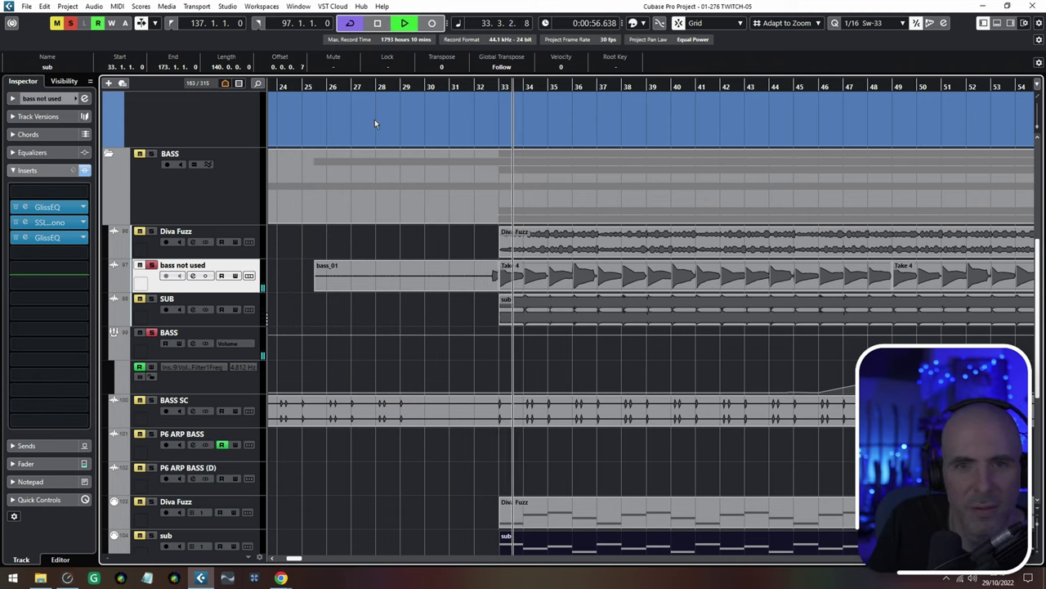
Raise the "bass not used" track's fader to about -0.11 dB
{"action": "left_click", "coordinate": [56, 464]}
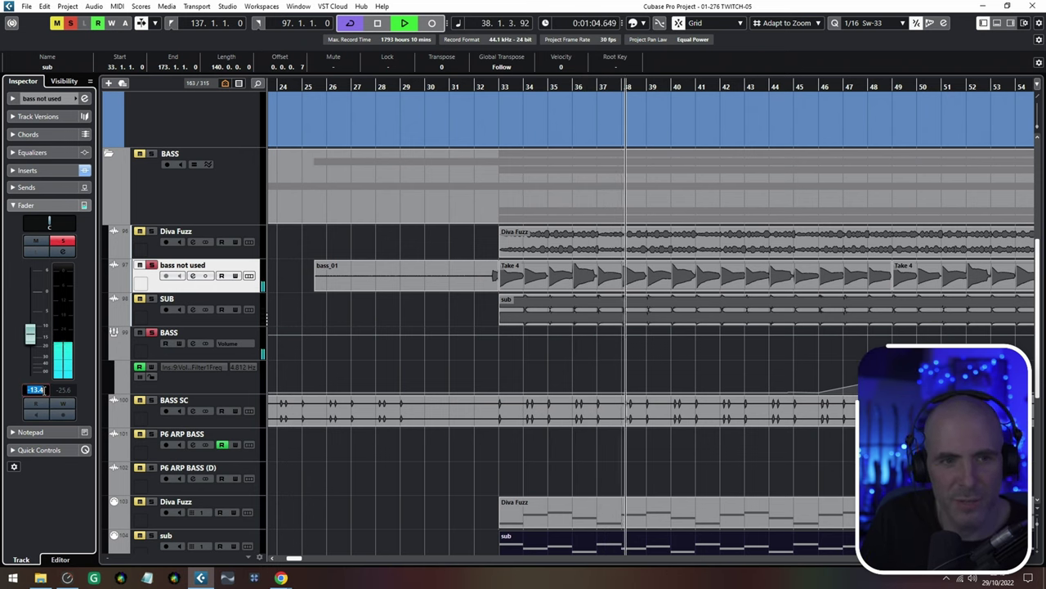
{"action": "left_click_drag", "start_coordinate": [30, 340], "coordinate": [30, 293]}
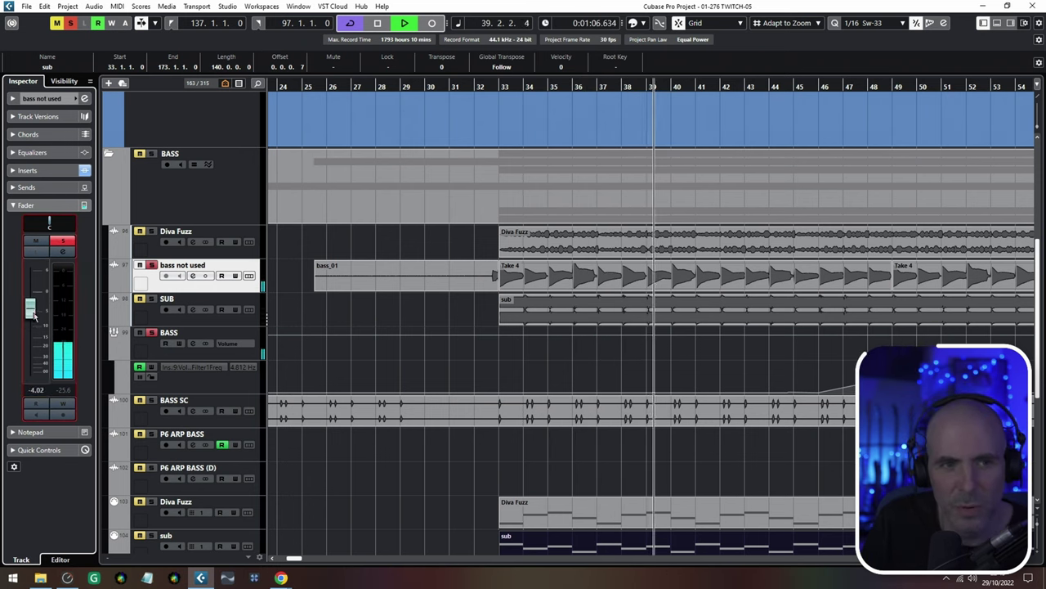
Inspect the waveform of the first Take 4 part on "bass not used" up close in the Audio Part Editor, and return to the project
{"action": "double_click", "coordinate": [690, 284]}
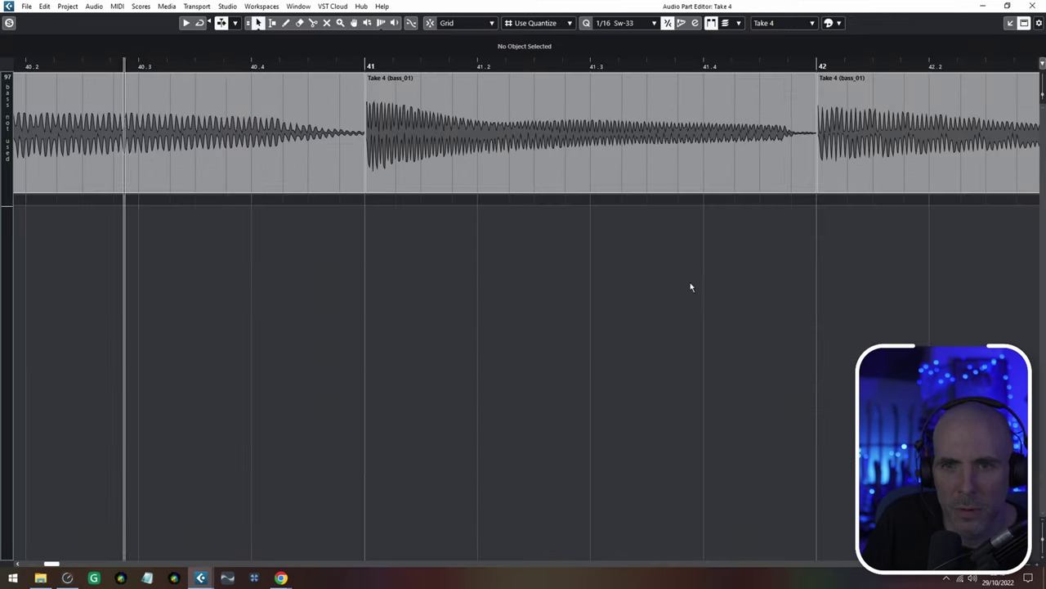
{"action": "scroll", "coordinate": [363, 224], "scroll_direction": "up", "scroll_amount": 3}
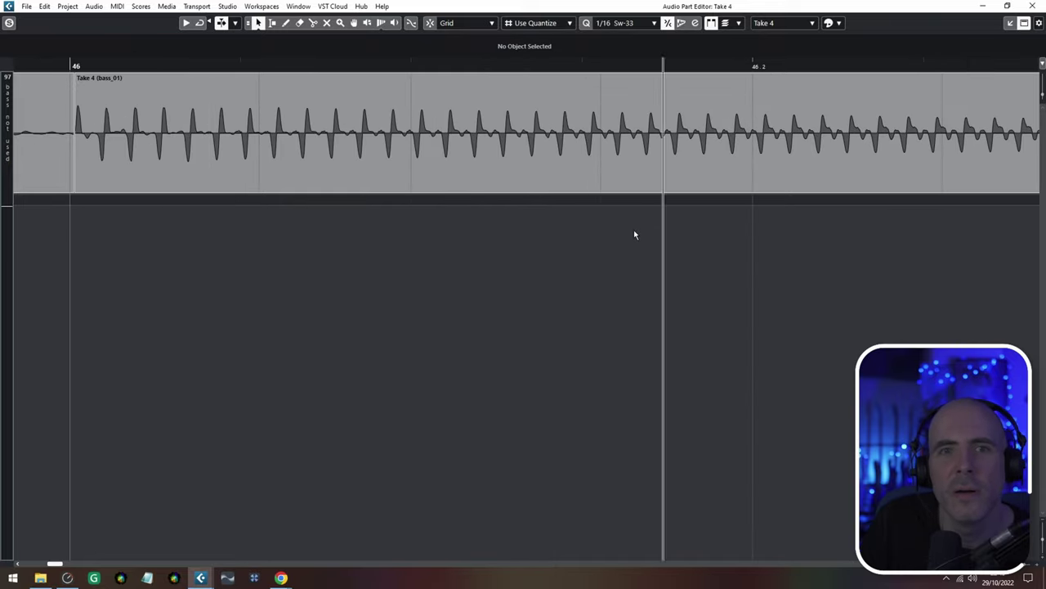
{"action": "key", "text": "g"}
{"action": "key", "text": "g"}
{"action": "key", "text": "g"}
{"action": "key", "text": "g"}
{"action": "key", "text": "g"}
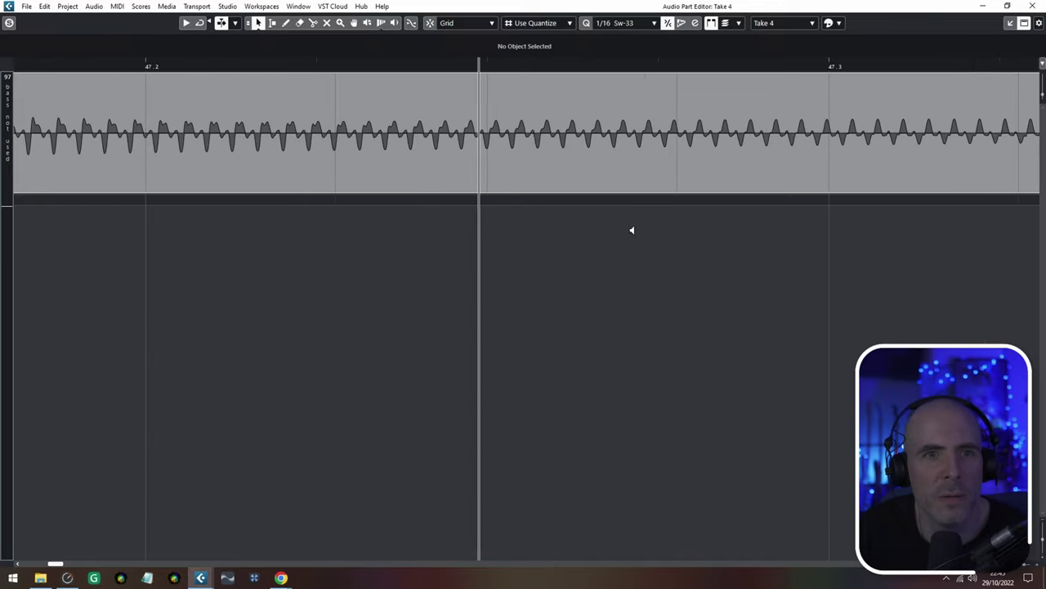
{"action": "key", "text": "Return"}
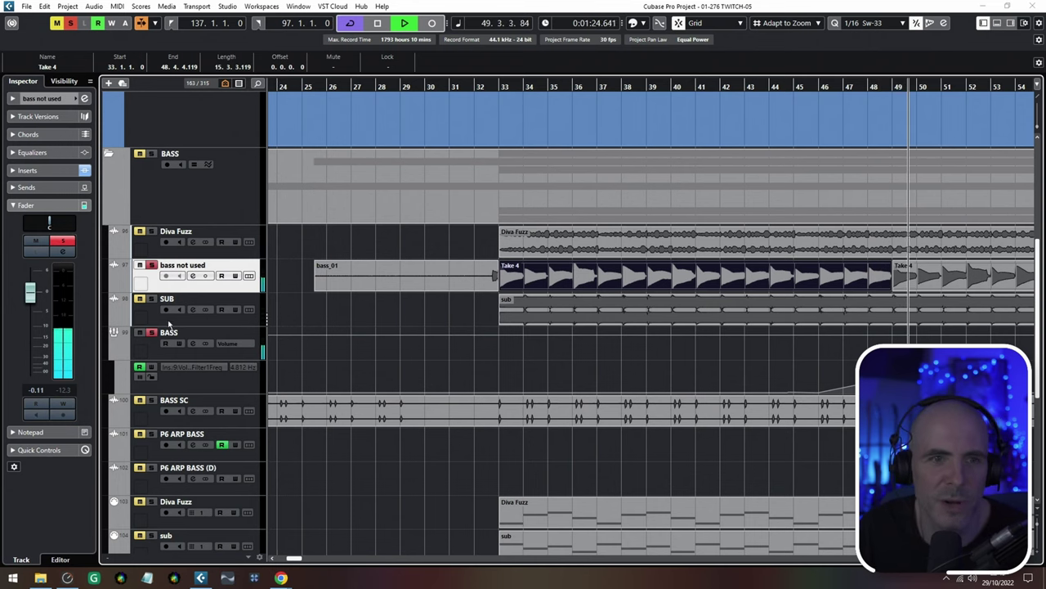
Solo SUB alongside "bass not used" and set the "bass not used" fader to -13.4 dB to compare the two layers
{"action": "left_click", "coordinate": [151, 299]}
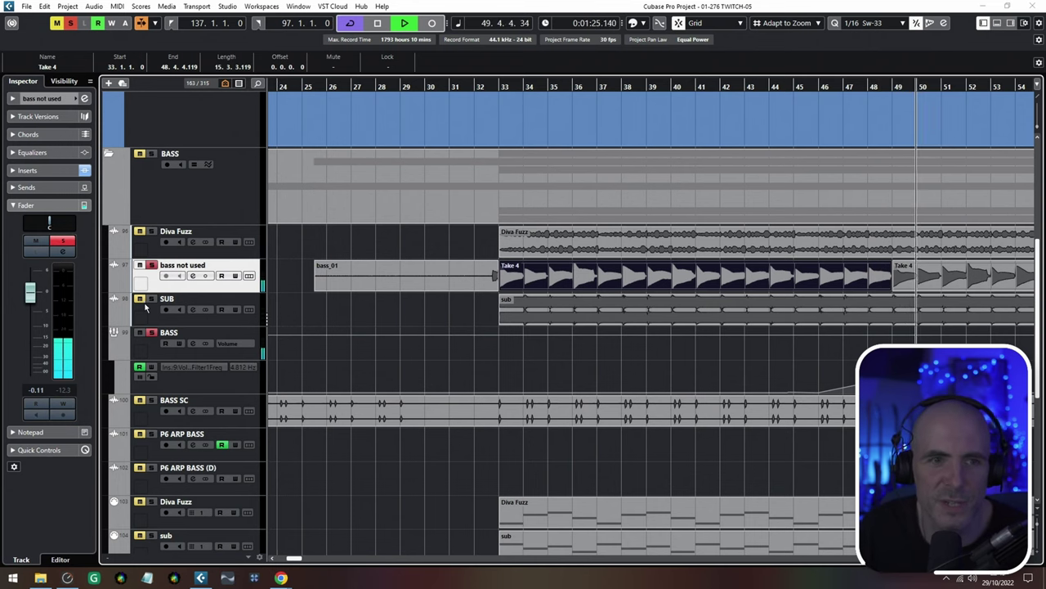
{"action": "left_click", "coordinate": [36, 389]}
{"action": "type", "text": "-13.4"}
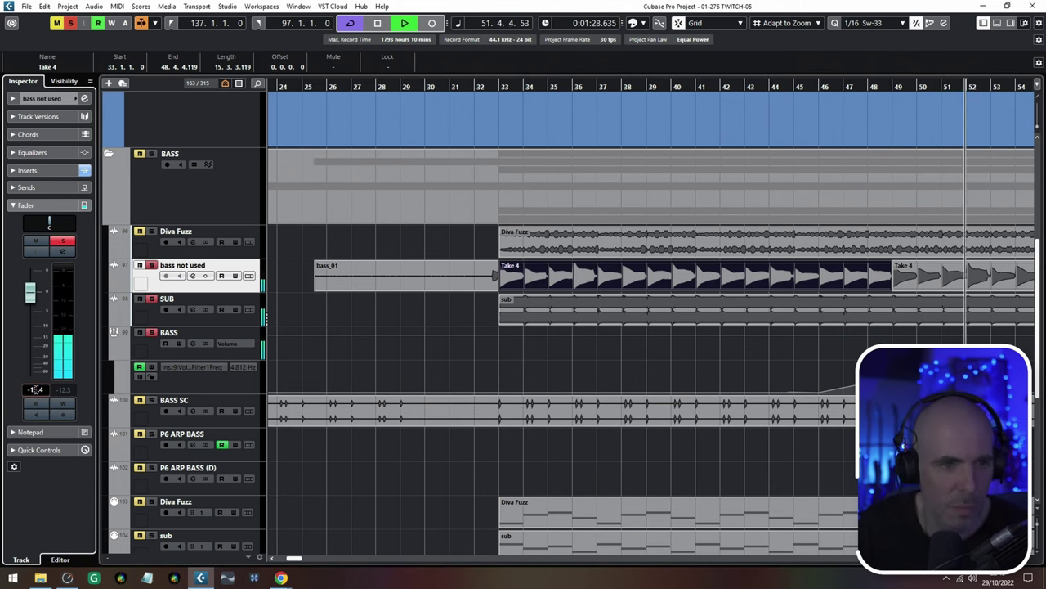
{"action": "key", "text": "Return"}
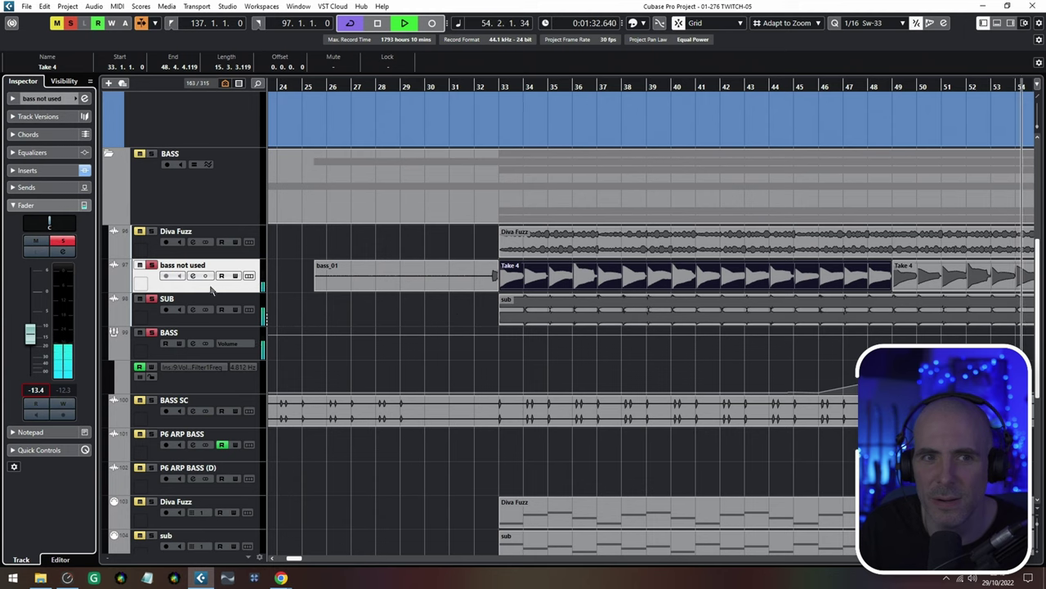
{"action": "left_click", "coordinate": [151, 265]}
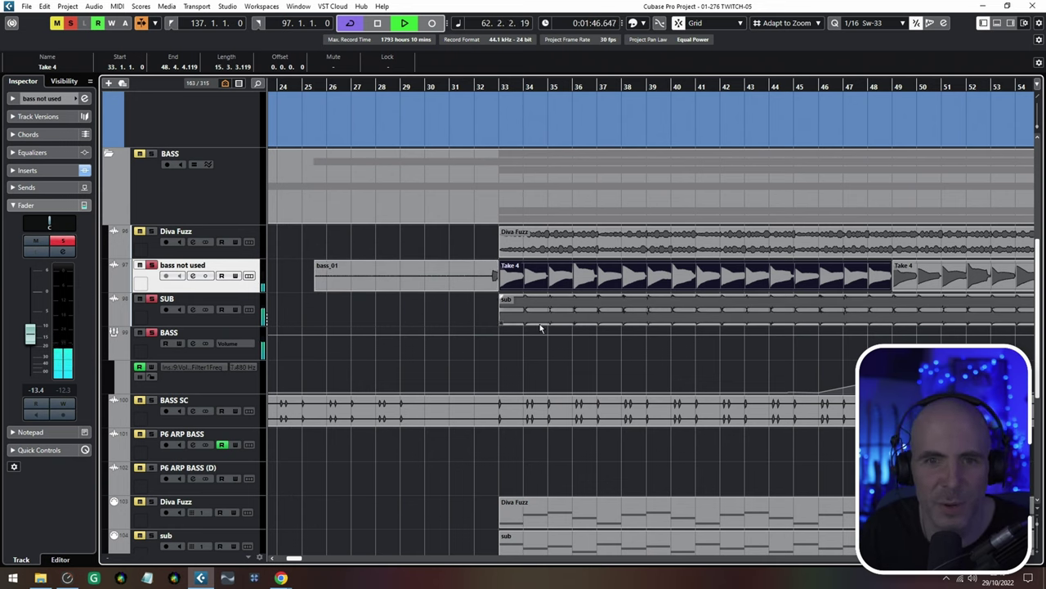
Replay the soloed "bass not used" and SUB layers from bar 45, with the repeating Take 4 parts in view
{"action": "scroll", "coordinate": [509, 279], "scroll_direction": "down", "scroll_amount": 1}
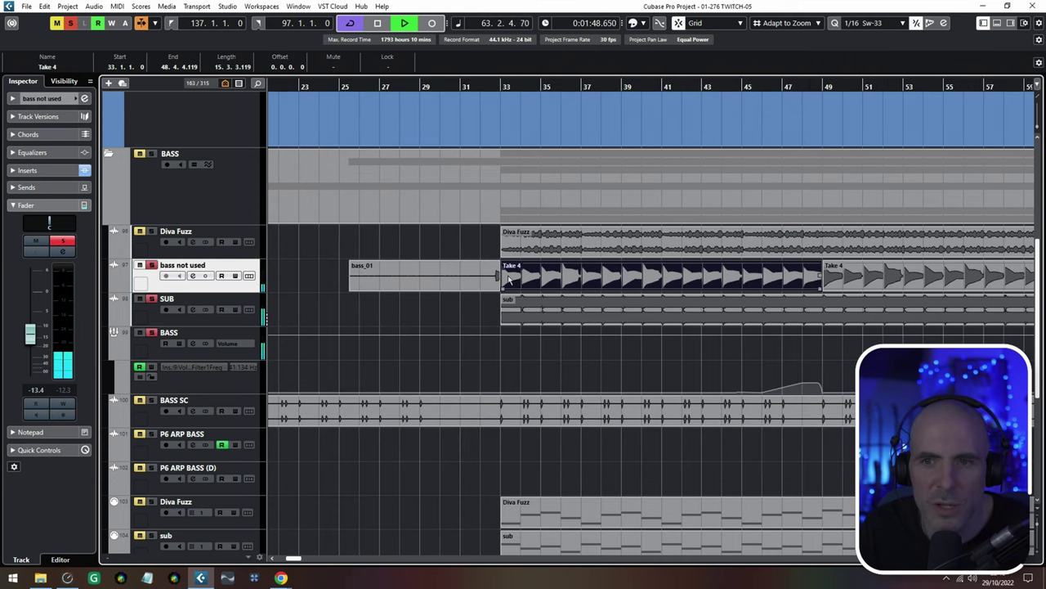
{"action": "left_click_drag", "start_coordinate": [676, 315], "coordinate": [513, 319]}
{"action": "scroll", "coordinate": [515, 315], "scroll_direction": "down", "scroll_amount": 2}
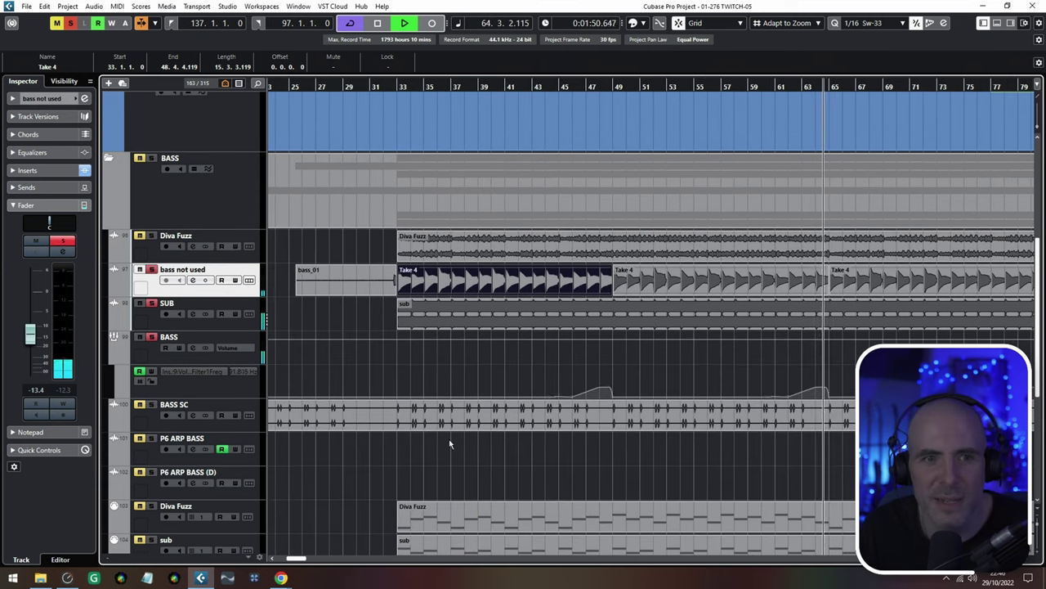
{"action": "left_click", "coordinate": [555, 87]}
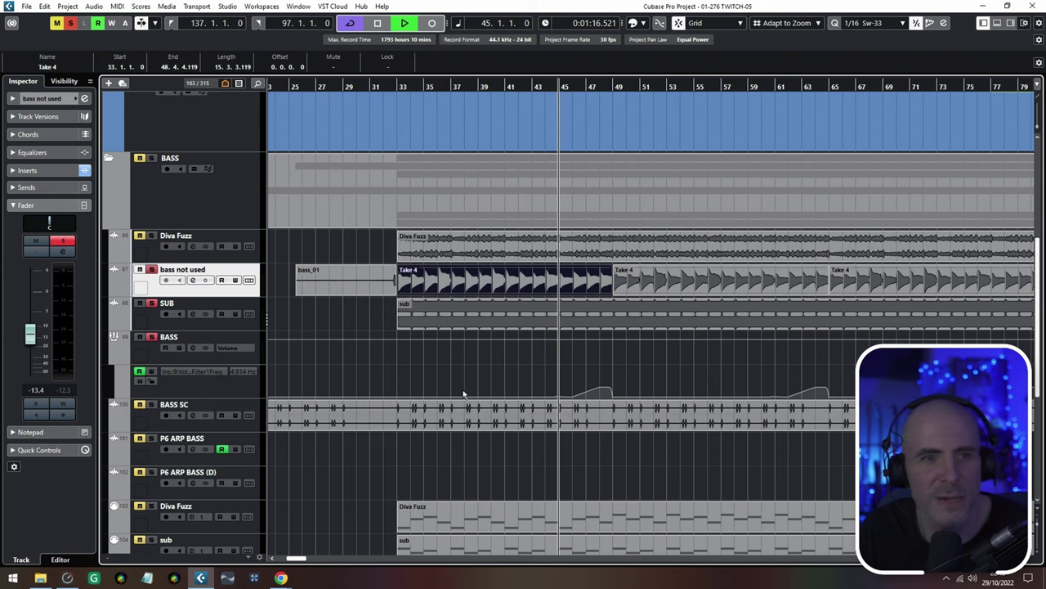
Inspect the first GlissEQ insert on the "bass not used" track and close its editor
{"action": "left_click", "coordinate": [222, 337]}
{"action": "left_click", "coordinate": [254, 289]}
{"action": "left_click", "coordinate": [25, 170]}
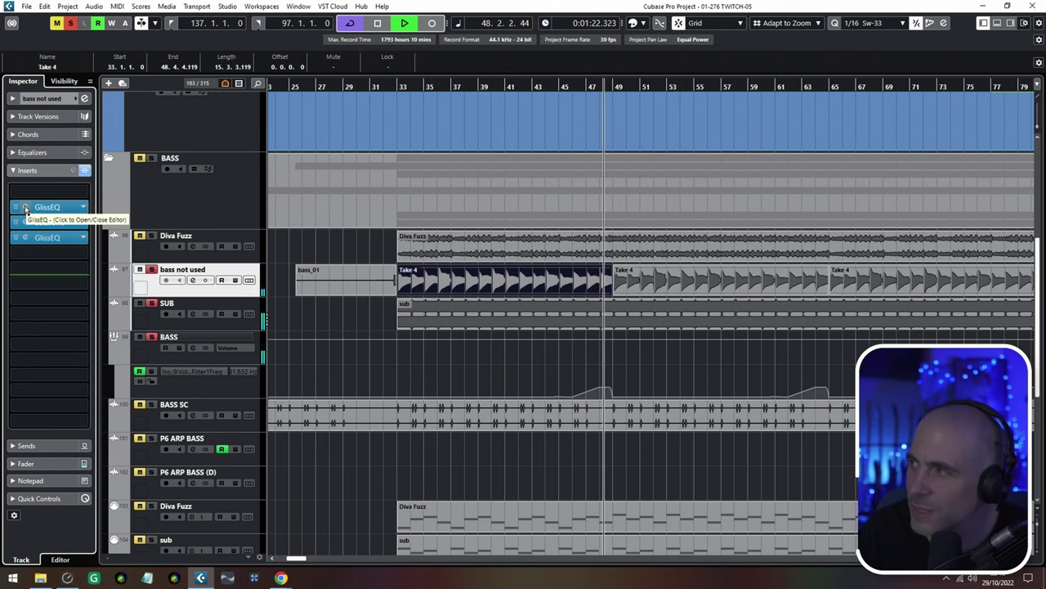
{"action": "left_click", "coordinate": [25, 209]}
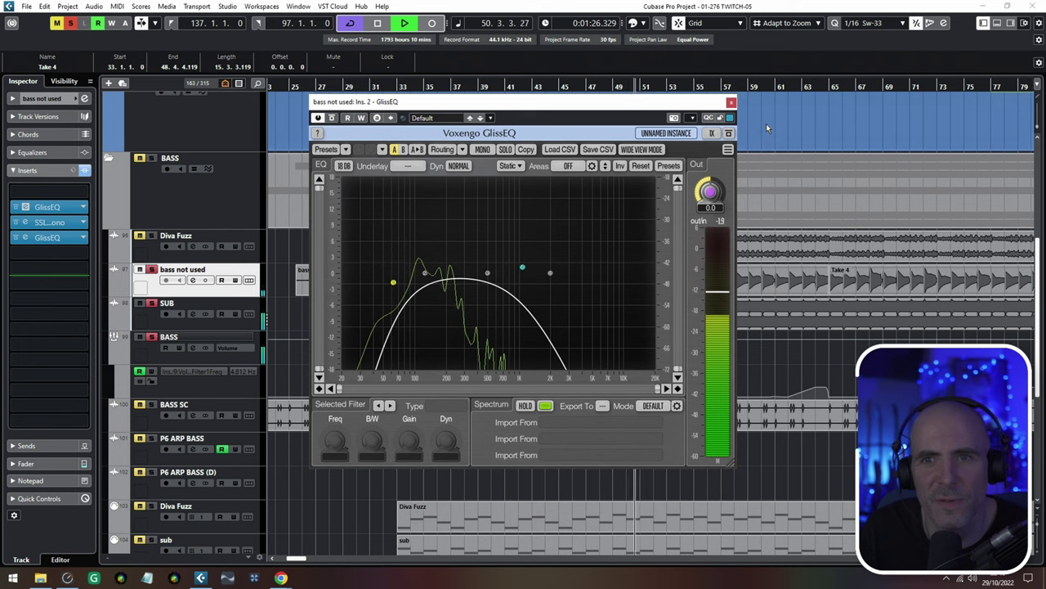
{"action": "left_click", "coordinate": [730, 102]}
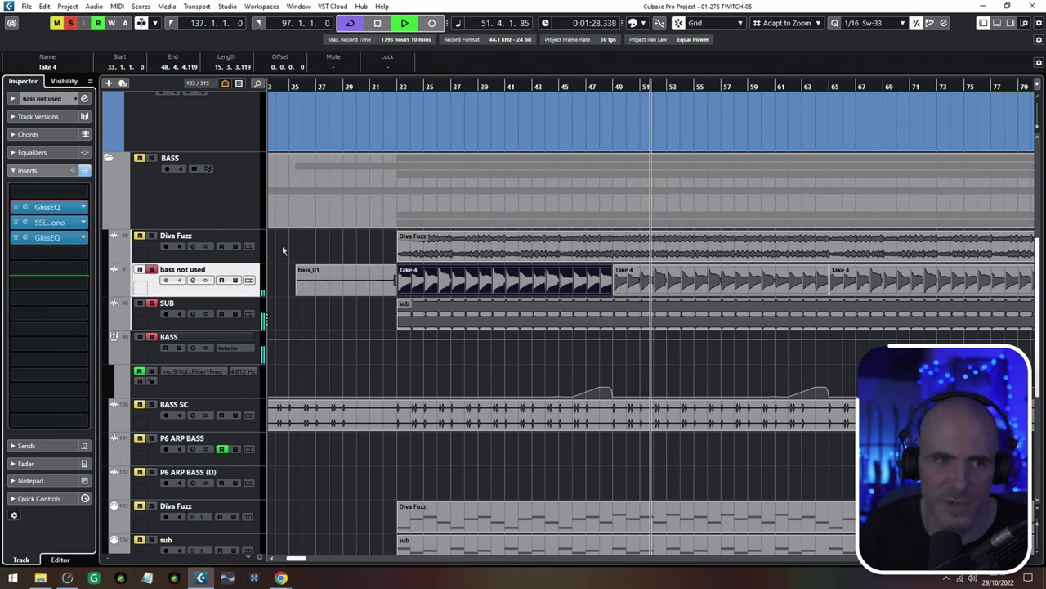
Check the SSLChannel Mono and the second GlissEQ inserts on "bass not used", closing each editor
{"action": "left_click", "coordinate": [26, 223]}
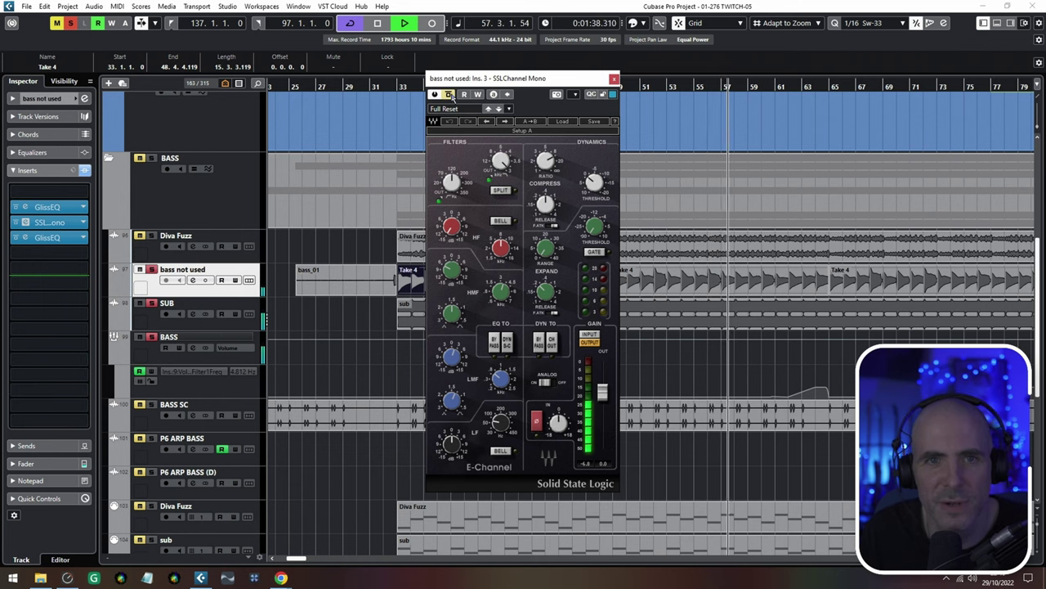
{"action": "left_click", "coordinate": [614, 79]}
{"action": "left_click", "coordinate": [25, 237]}
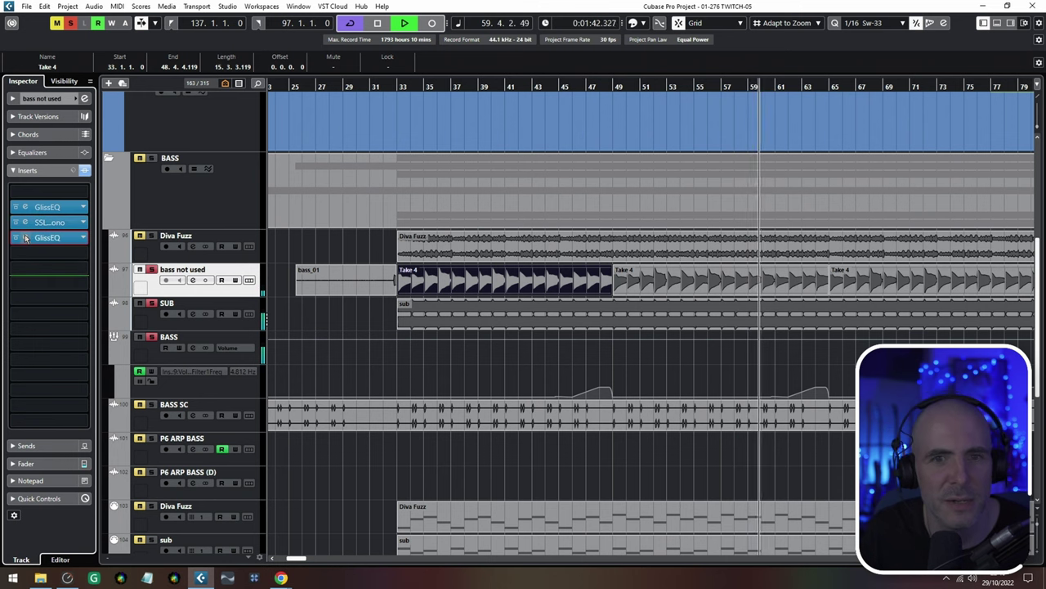
{"action": "left_click", "coordinate": [26, 237]}
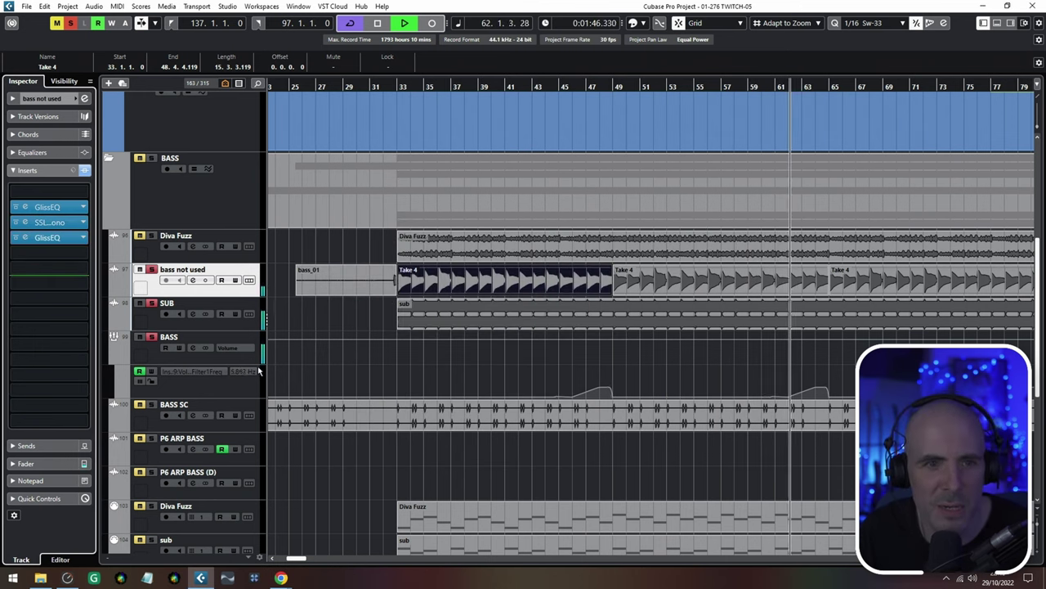
Open the Volcano 3 insert on the BASS group track
{"action": "left_click", "coordinate": [180, 358]}
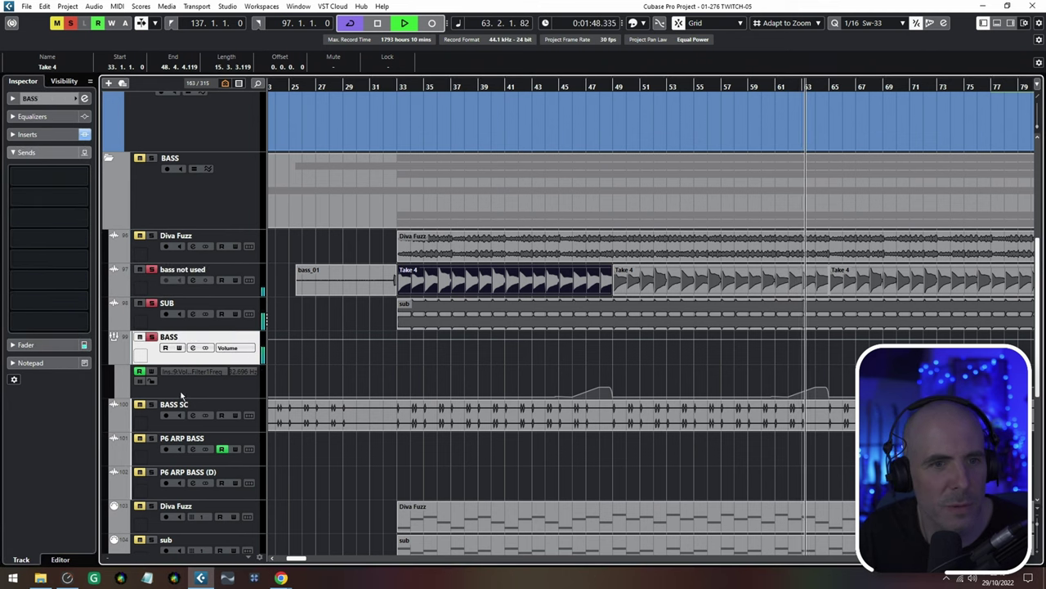
{"action": "left_click", "coordinate": [27, 134]}
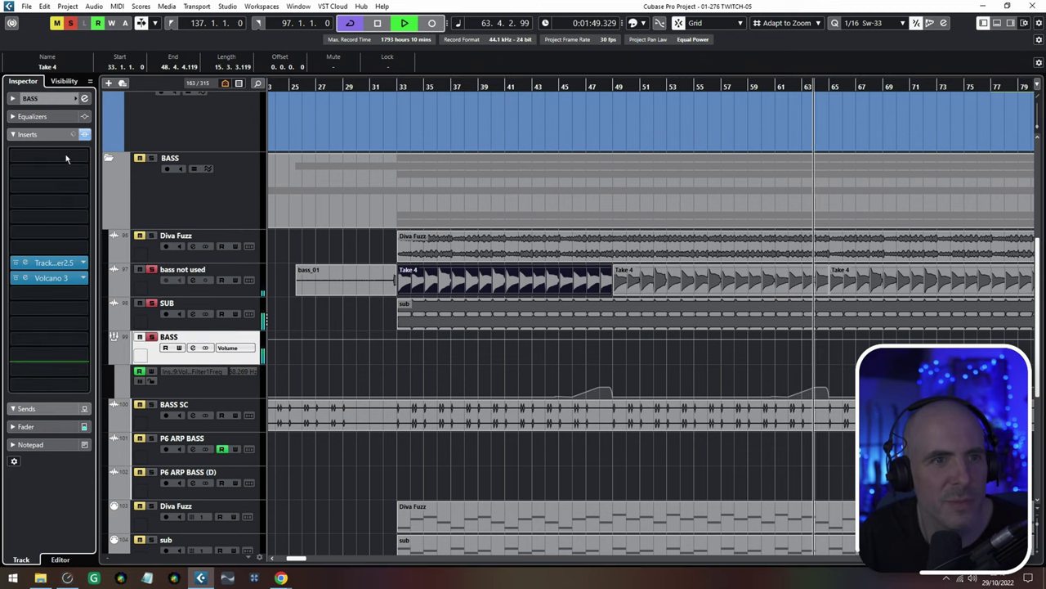
{"action": "left_click", "coordinate": [27, 279]}
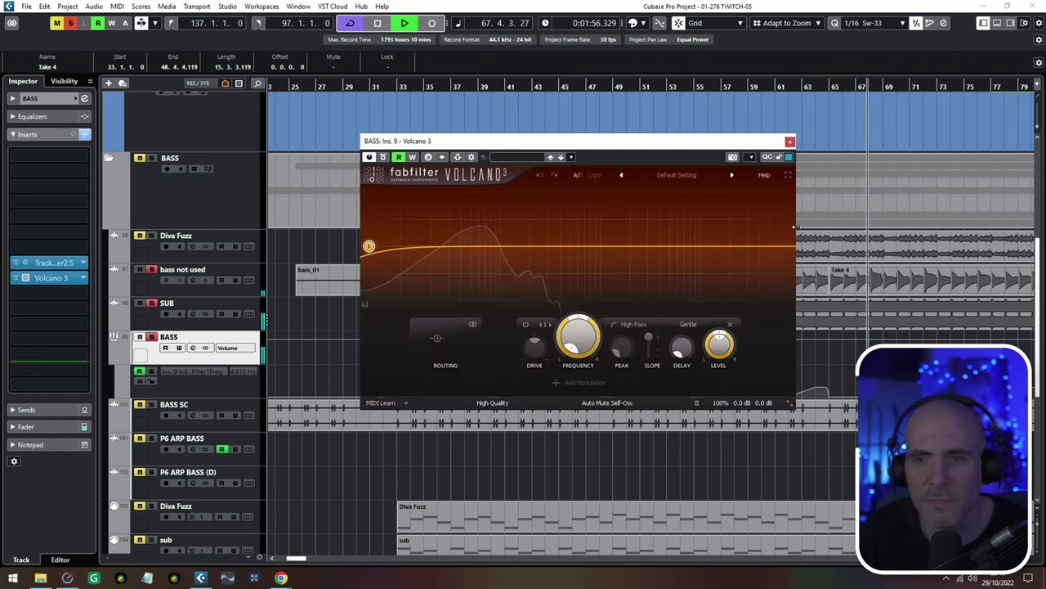
Play from bar 59 and through the run-up to bar 65 to watch Volcano 3's automated high-pass sweep, and stop playback
{"action": "left_click", "coordinate": [753, 84]}
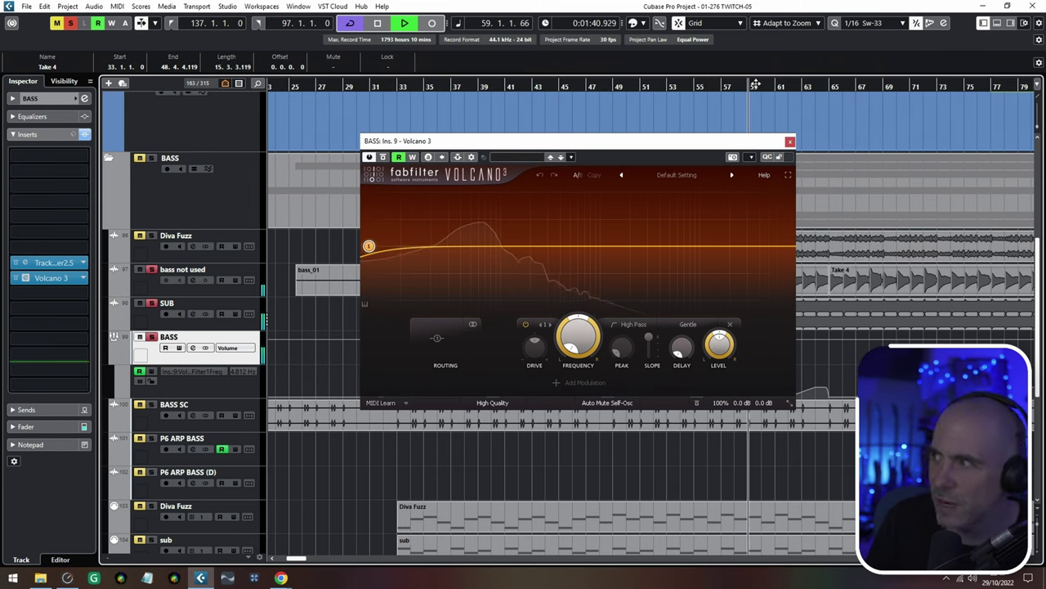
{"action": "key", "text": "space"}
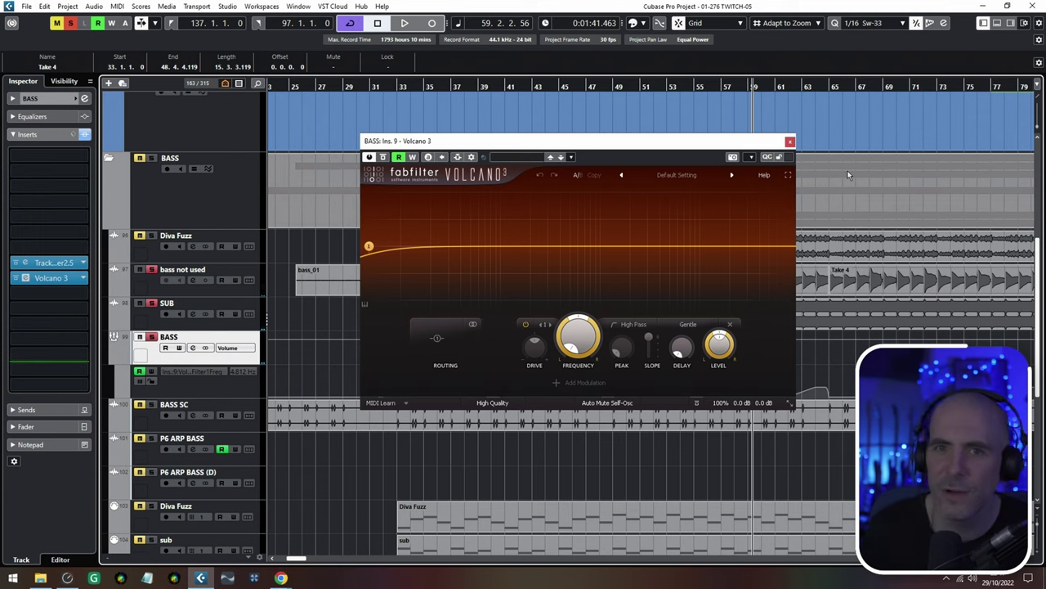
{"action": "left_click_drag", "start_coordinate": [728, 146], "coordinate": [660, 157]}
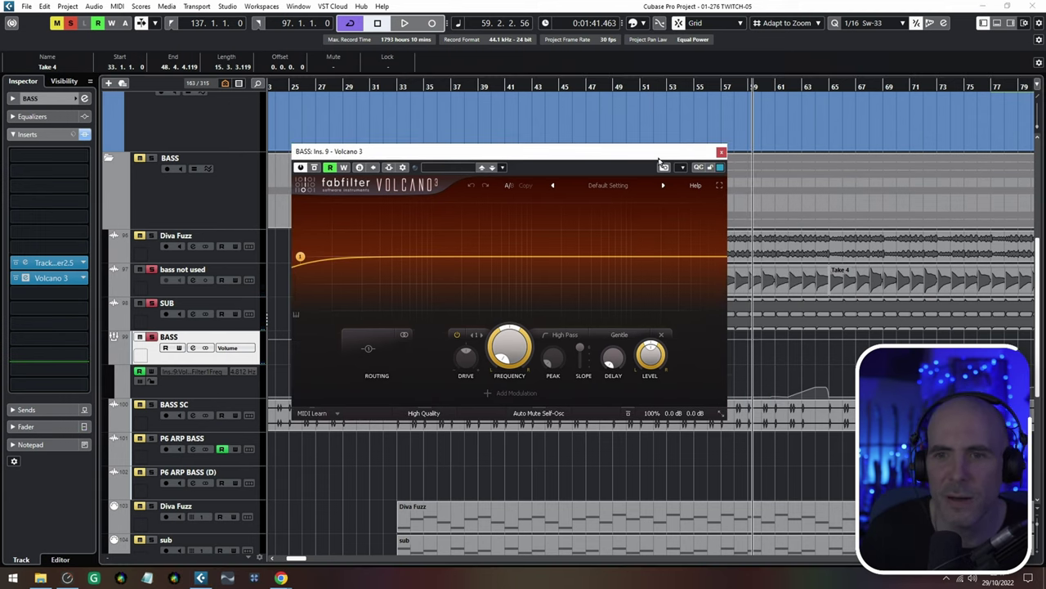
{"action": "left_click_drag", "start_coordinate": [782, 86], "coordinate": [772, 86]}
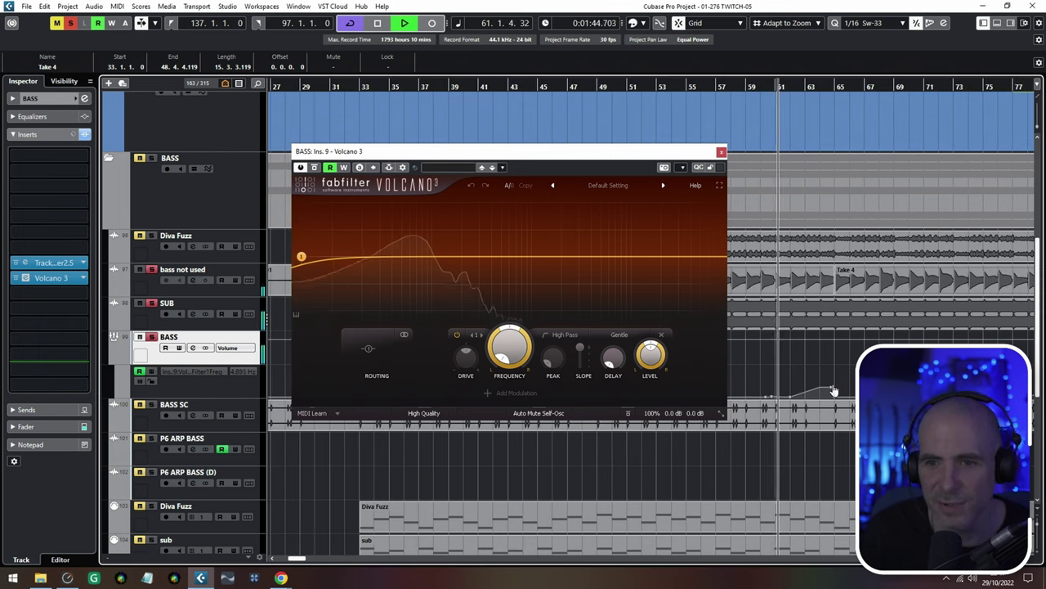
{"action": "left_click_drag", "start_coordinate": [304, 297], "coordinate": [410, 305]}
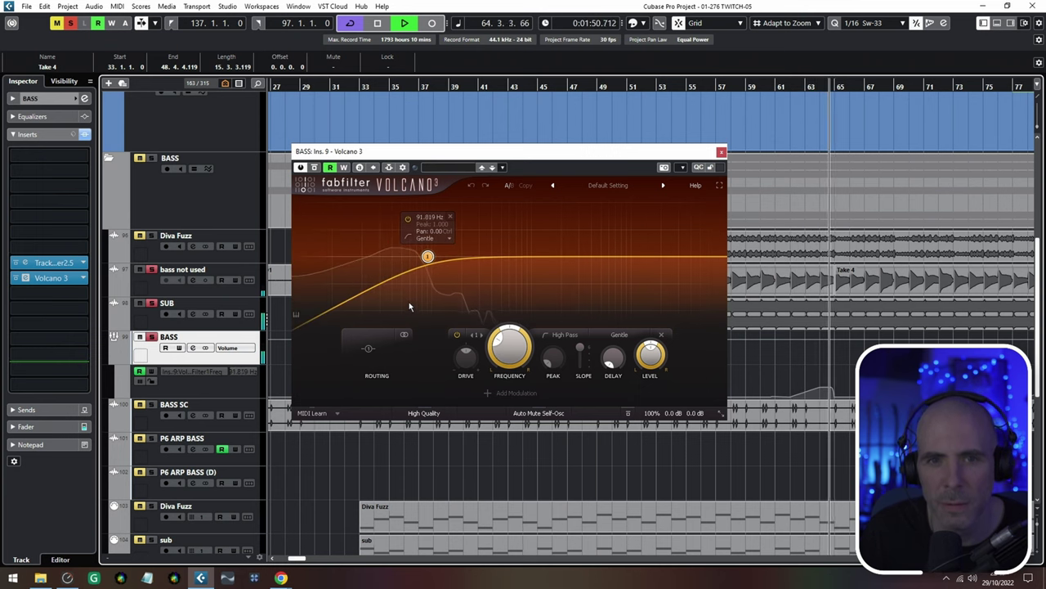
{"action": "key", "text": "space"}
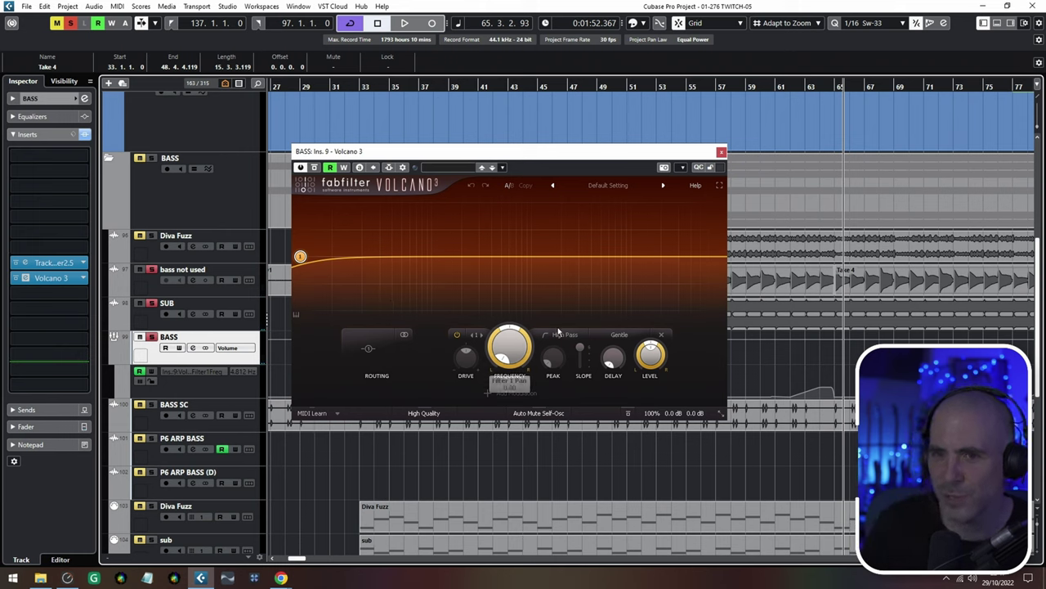
Place the playhead at bar 65, where the BASS filter automation ramp ends, and show more of the arrangement
{"action": "left_click", "coordinate": [836, 100]}
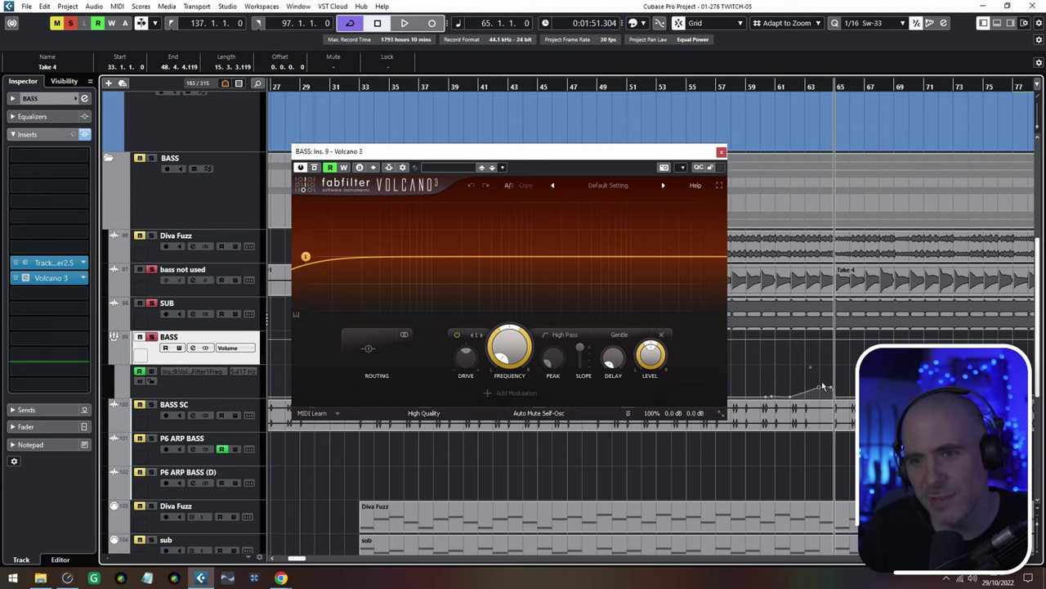
{"action": "left_click_drag", "start_coordinate": [821, 382], "coordinate": [832, 387]}
{"action": "key", "text": "g"}
{"action": "key", "text": "g"}
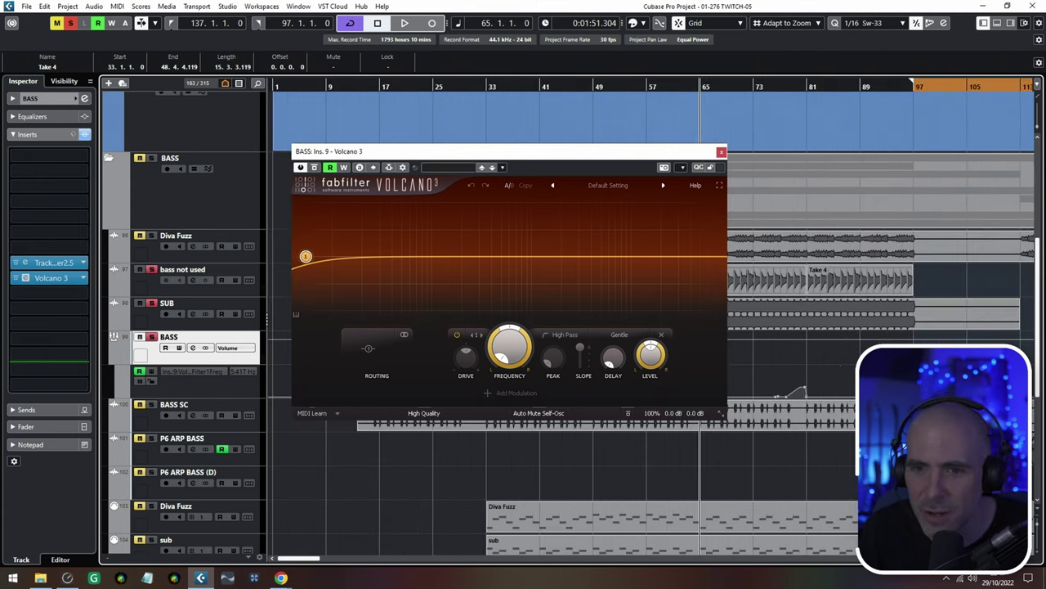
Look over the repeating filter frequency ramps in the BASS automation lane across the arrangement
{"action": "left_click_drag", "start_coordinate": [654, 161], "coordinate": [607, 97]}
{"action": "scroll", "coordinate": [661, 499], "scroll_direction": "up", "scroll_amount": 2}
{"action": "scroll", "coordinate": [431, 490], "scroll_direction": "right", "scroll_amount": 5}
{"action": "scroll", "coordinate": [432, 491], "scroll_direction": "down", "scroll_amount": 1}
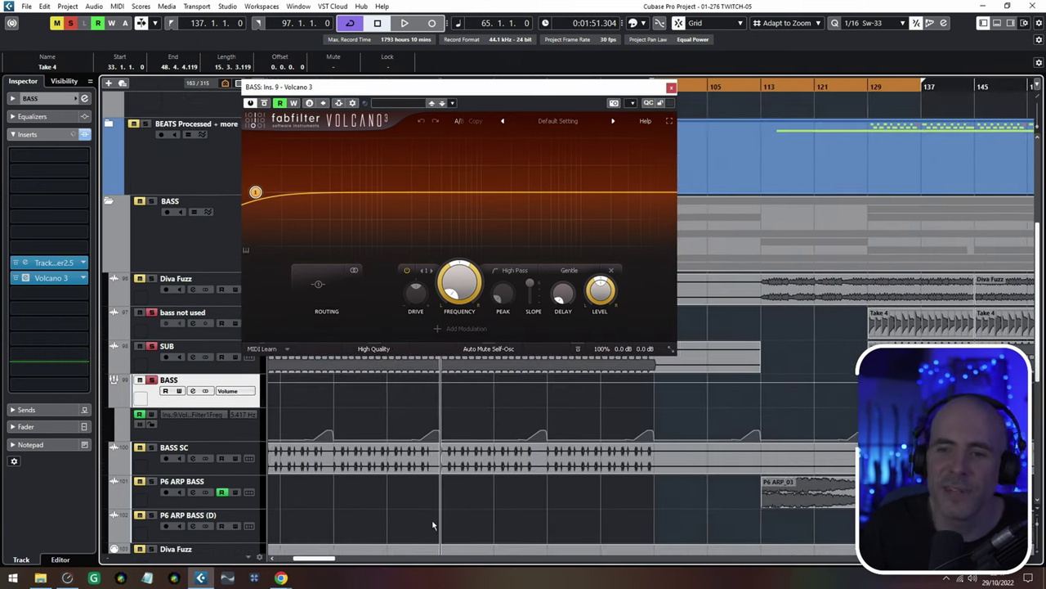
{"action": "scroll", "coordinate": [736, 425], "scroll_direction": "up", "scroll_amount": 1}
{"action": "scroll", "coordinate": [735, 425], "scroll_direction": "left", "scroll_amount": 4}
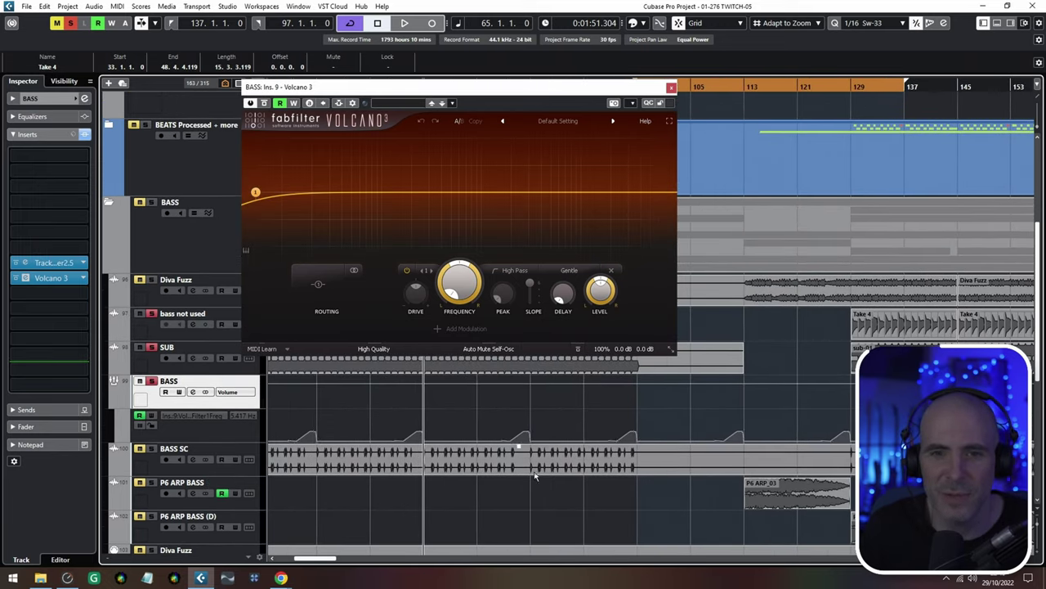
{"action": "scroll", "coordinate": [642, 405], "scroll_direction": "up", "scroll_amount": 4}
{"action": "scroll", "coordinate": [642, 405], "scroll_direction": "left", "scroll_amount": 2}
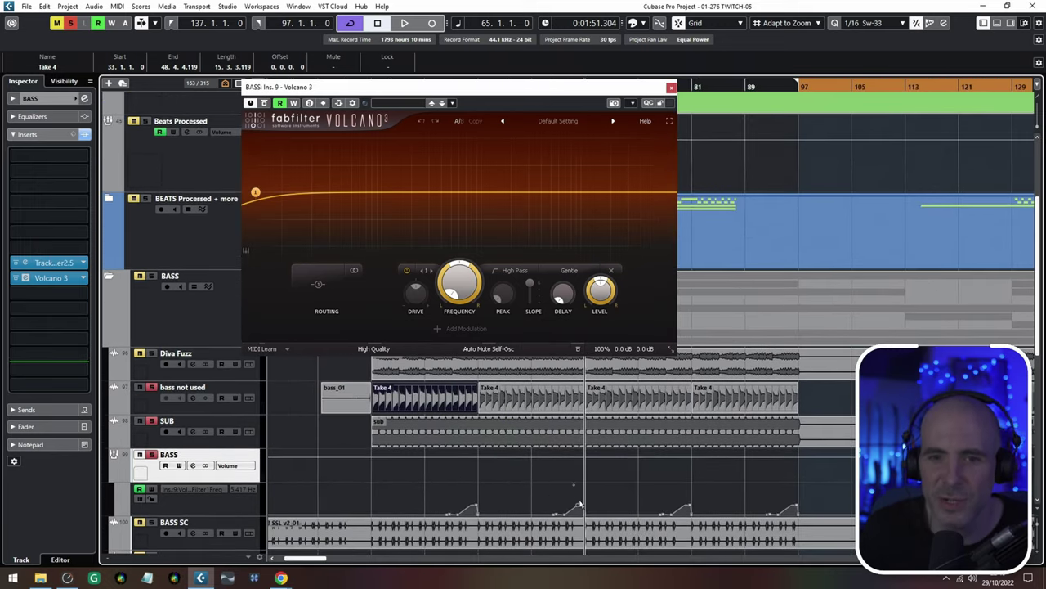
Move the playhead to bar 80 to examine the Volcano 3 high-pass cutoff during the automation ramp
{"action": "left_click", "coordinate": [765, 193]}
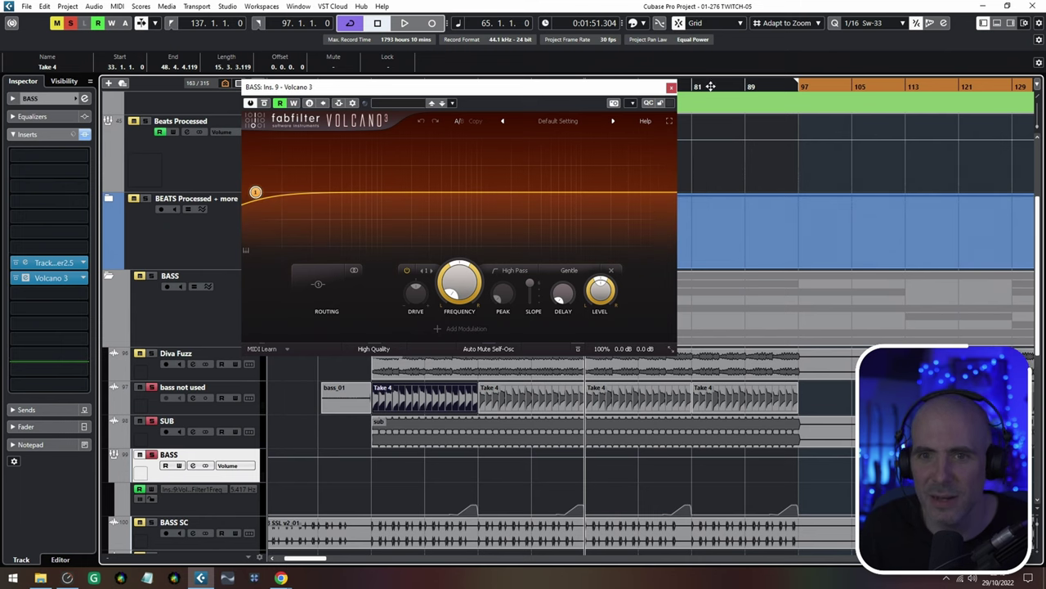
{"action": "left_click_drag", "start_coordinate": [742, 86], "coordinate": [687, 98]}
{"action": "mouse_move", "coordinate": [459, 277]}
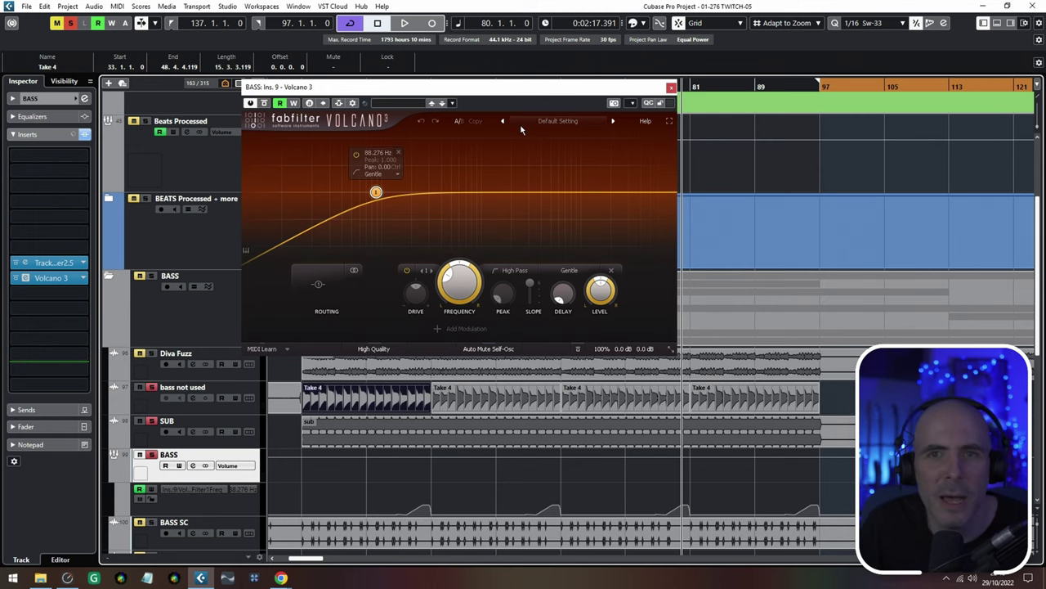
Solo the Diva Fuzz audio track instead of "bass not used" and SUB, and set the playhead to bar 31
{"action": "left_click_drag", "start_coordinate": [524, 94], "coordinate": [809, 91]}
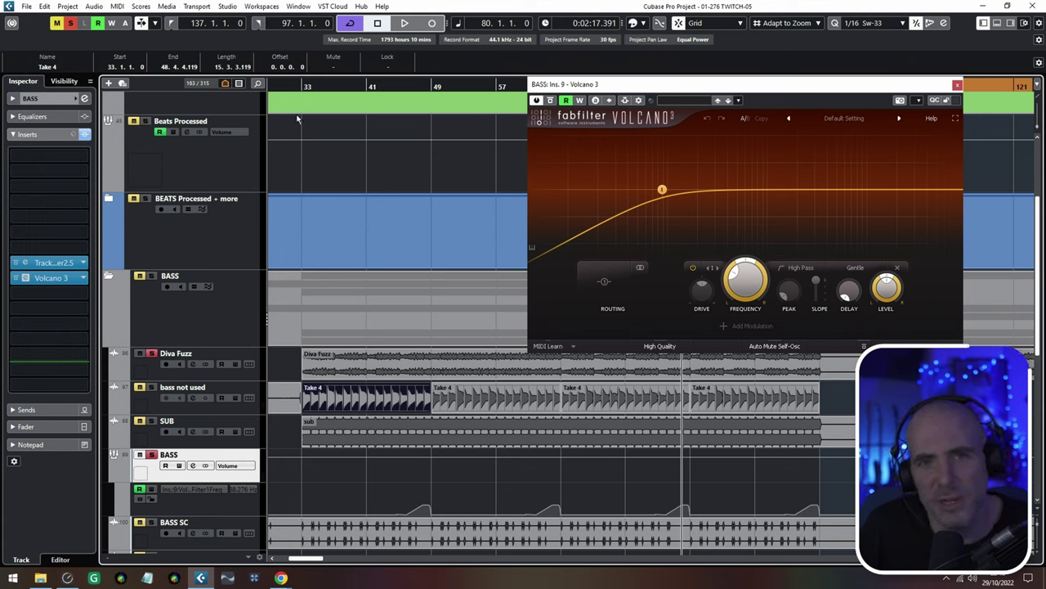
{"action": "left_click", "coordinate": [285, 87]}
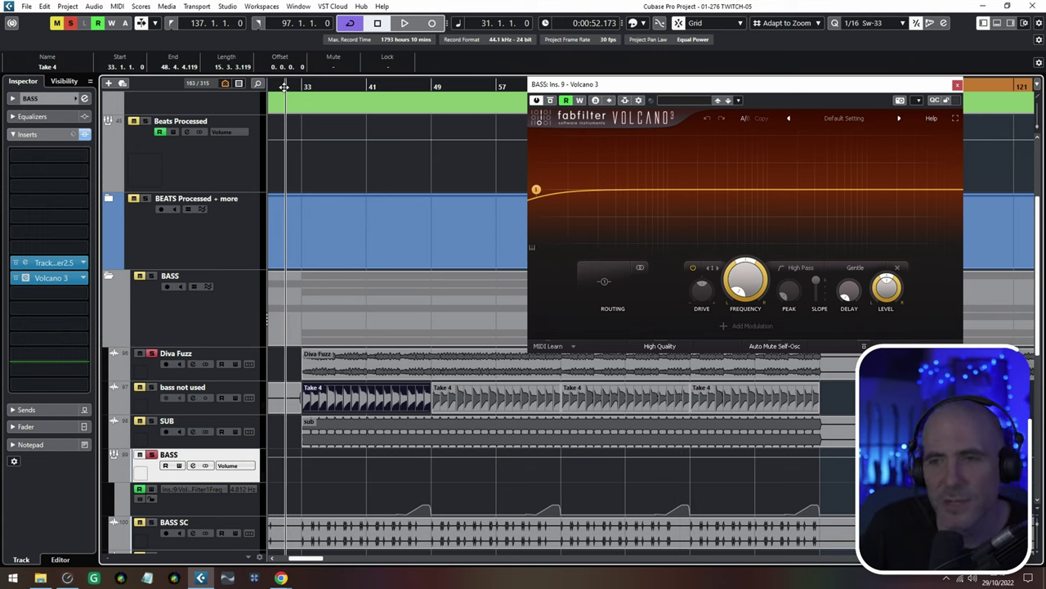
Open the Diva Fuzz MIDI part in the Key Editor to examine its notes
{"action": "scroll", "coordinate": [410, 467], "scroll_direction": "down", "scroll_amount": 3}
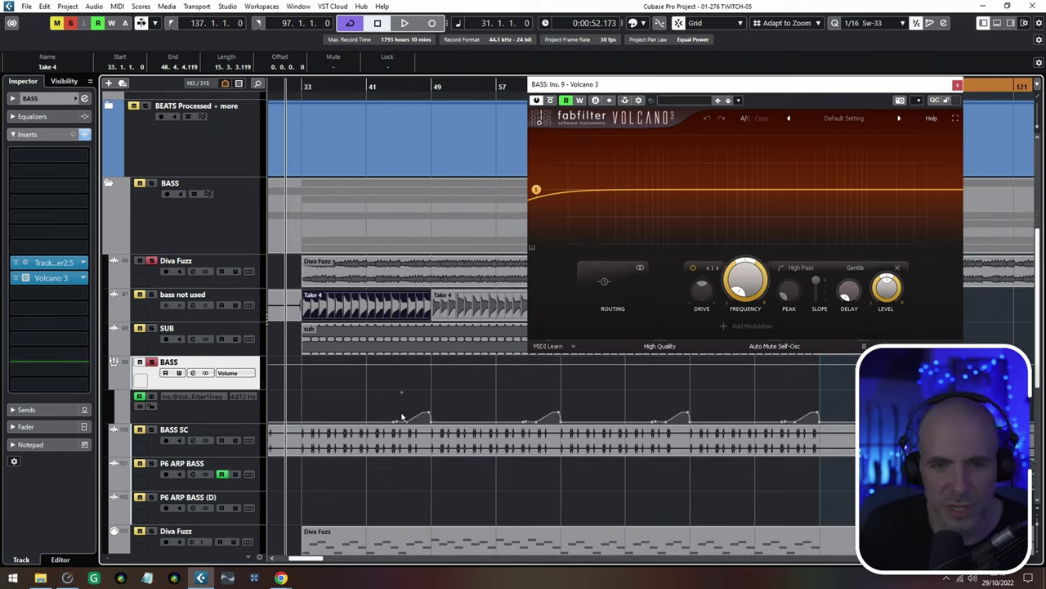
{"action": "scroll", "coordinate": [402, 418], "scroll_direction": "down", "scroll_amount": 3}
{"action": "left_click", "coordinate": [260, 449]}
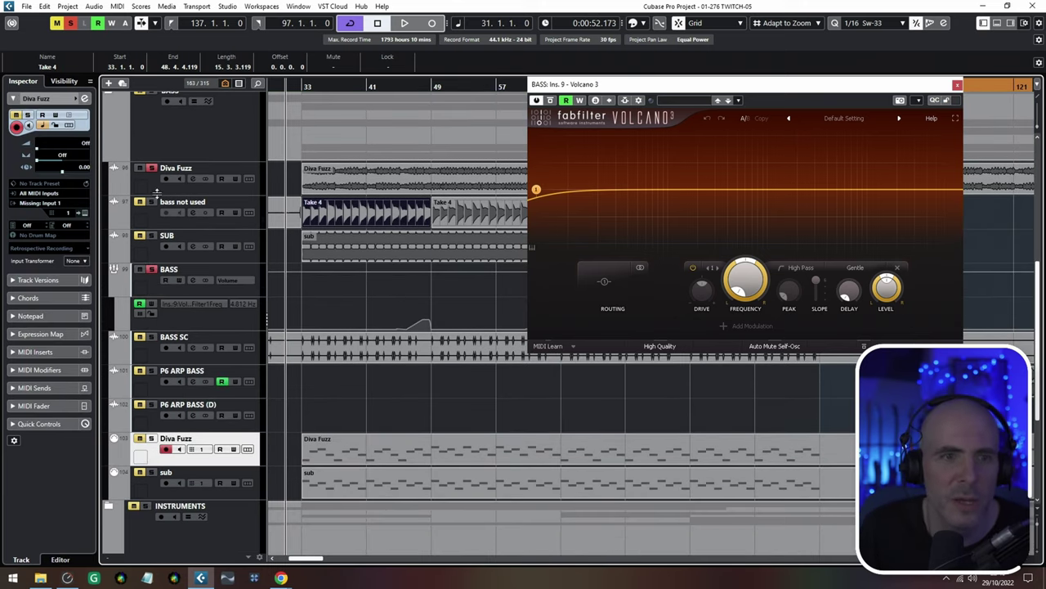
{"action": "double_click", "coordinate": [376, 455]}
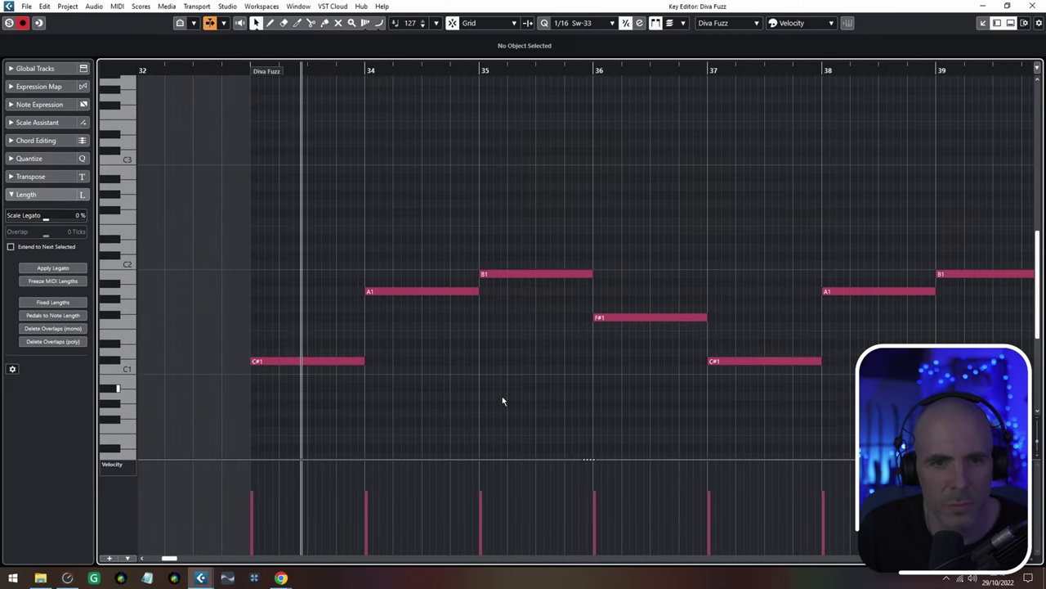
Return to the project and raise the Diva Fuzz audio event's volume to 6.00 dB
{"action": "key", "text": "Return"}
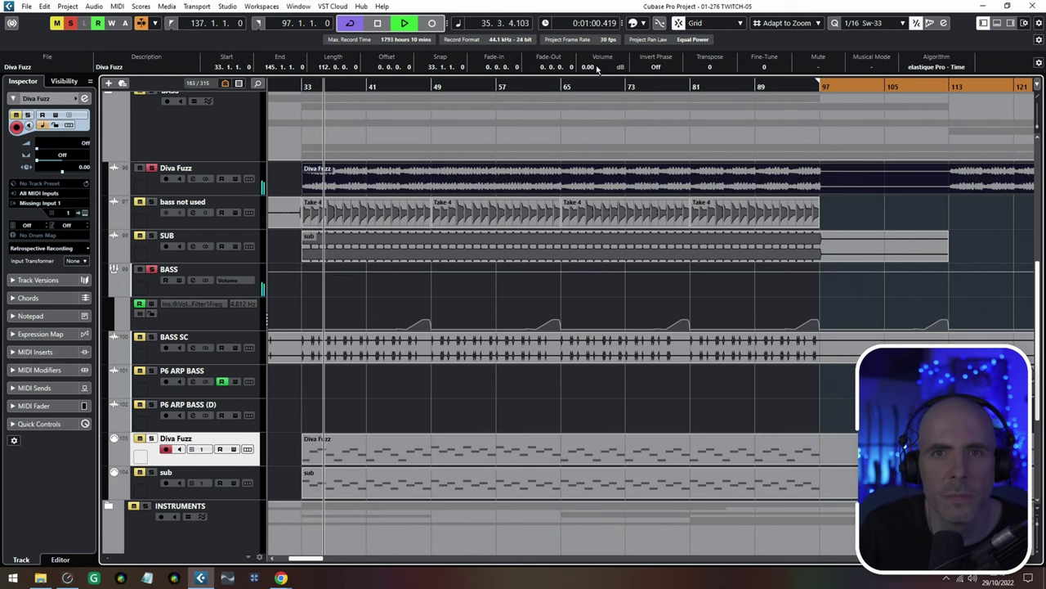
{"action": "scroll", "coordinate": [591, 67], "scroll_direction": "up", "scroll_amount": 6}
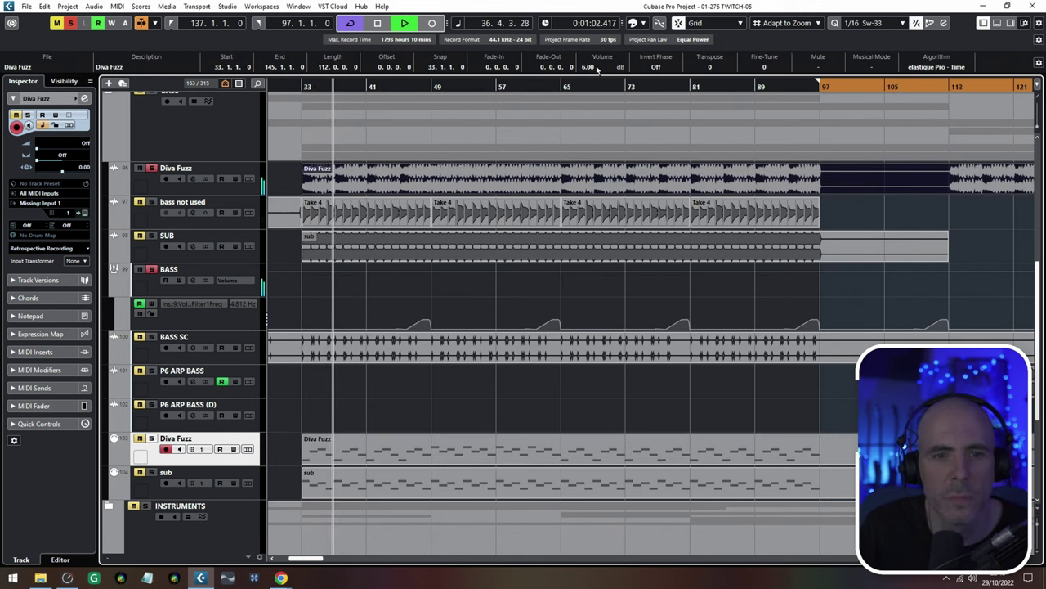
Open the Diva Fuzz and sub MIDI parts together in the Key Editor and select the C#1 note at bar 41
{"action": "left_click_drag", "start_coordinate": [372, 401], "coordinate": [381, 488]}
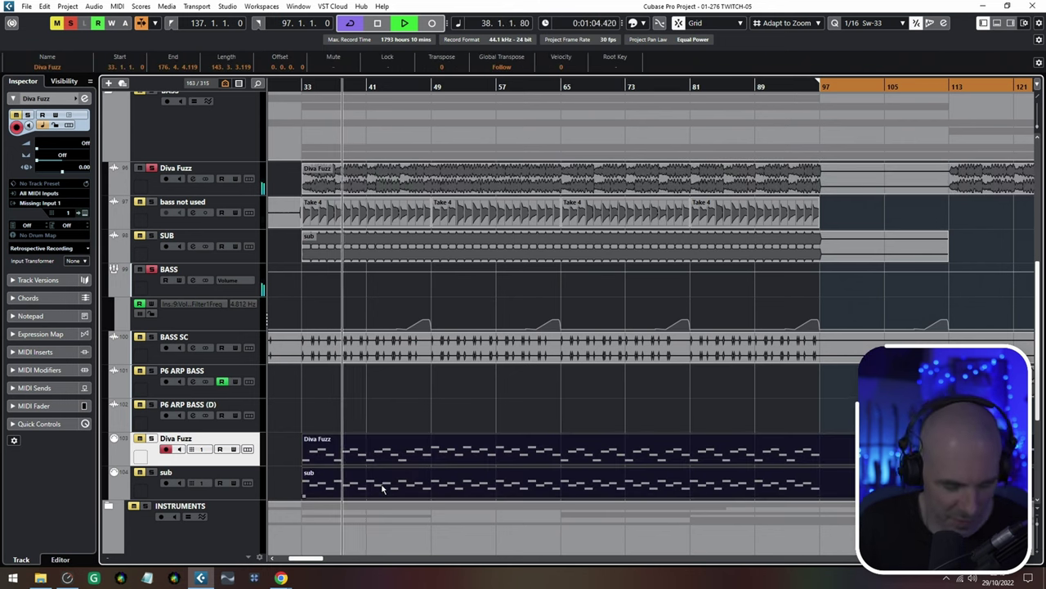
{"action": "double_click", "coordinate": [381, 488]}
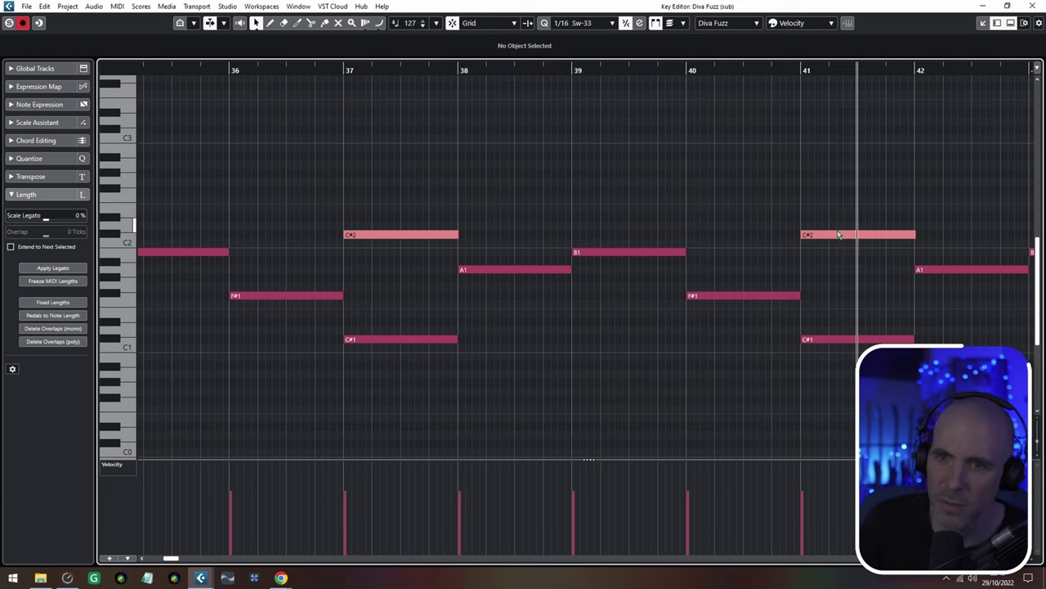
{"action": "left_click", "coordinate": [873, 336]}
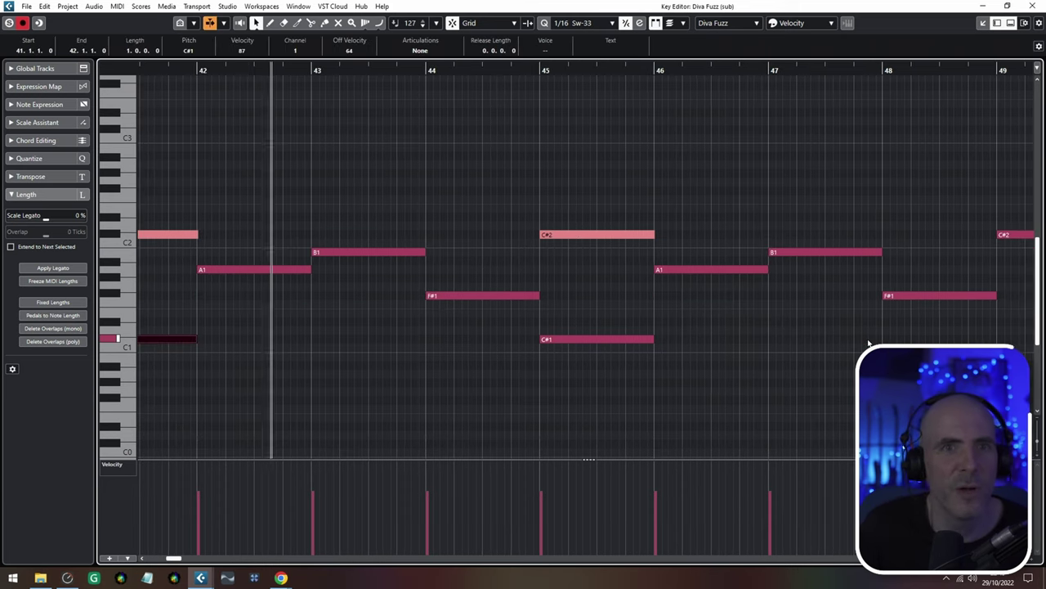
Select the C#2 note at bar 45 in the sub part and return to the project window
{"action": "left_click", "coordinate": [628, 236]}
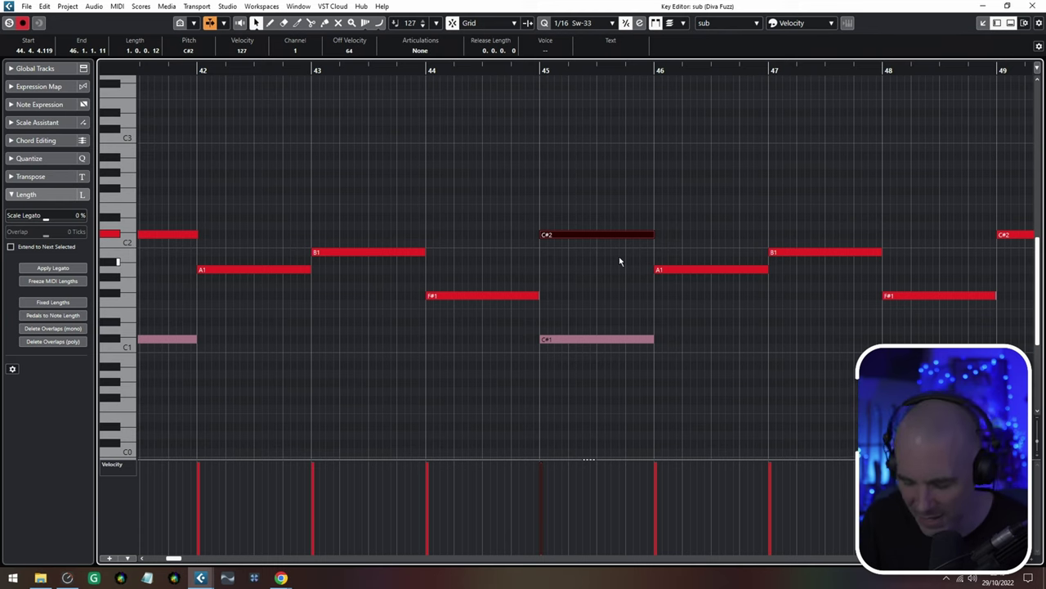
{"action": "key", "text": "Return"}
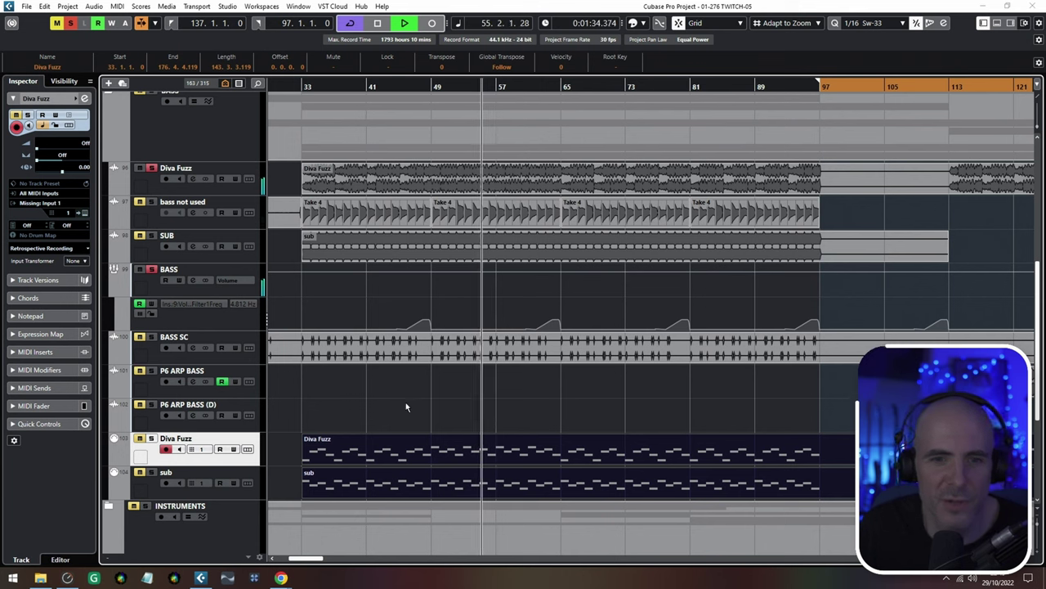
Play from bar 33 with "bass not used" and SUB soloed alongside Diva Fuzz, and show the "bass not used" channel's fader
{"action": "left_click", "coordinate": [475, 413]}
{"action": "left_click_drag", "start_coordinate": [491, 414], "coordinate": [551, 416]}
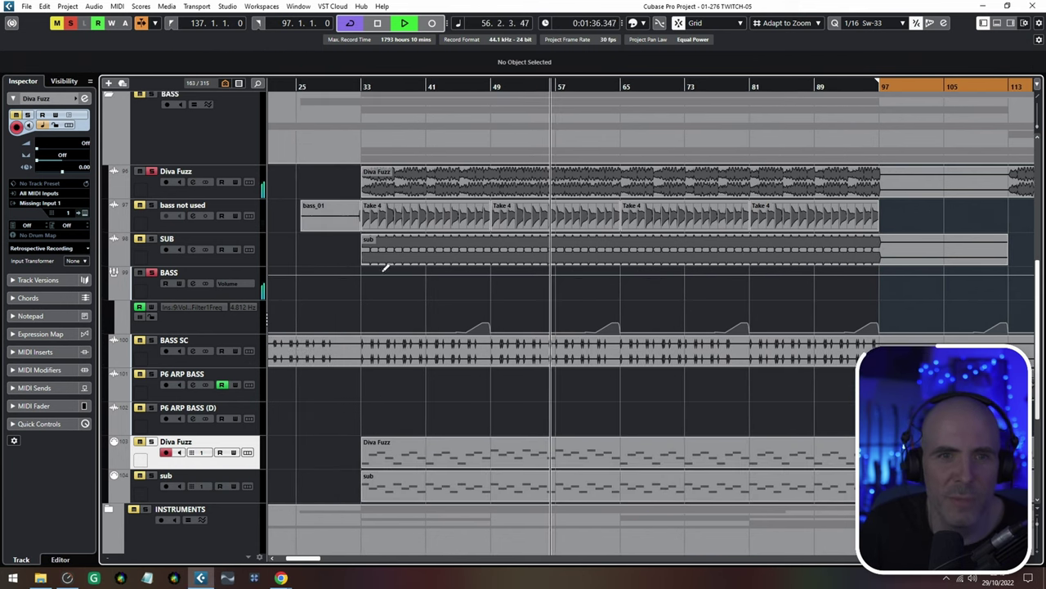
{"action": "left_click", "coordinate": [349, 86]}
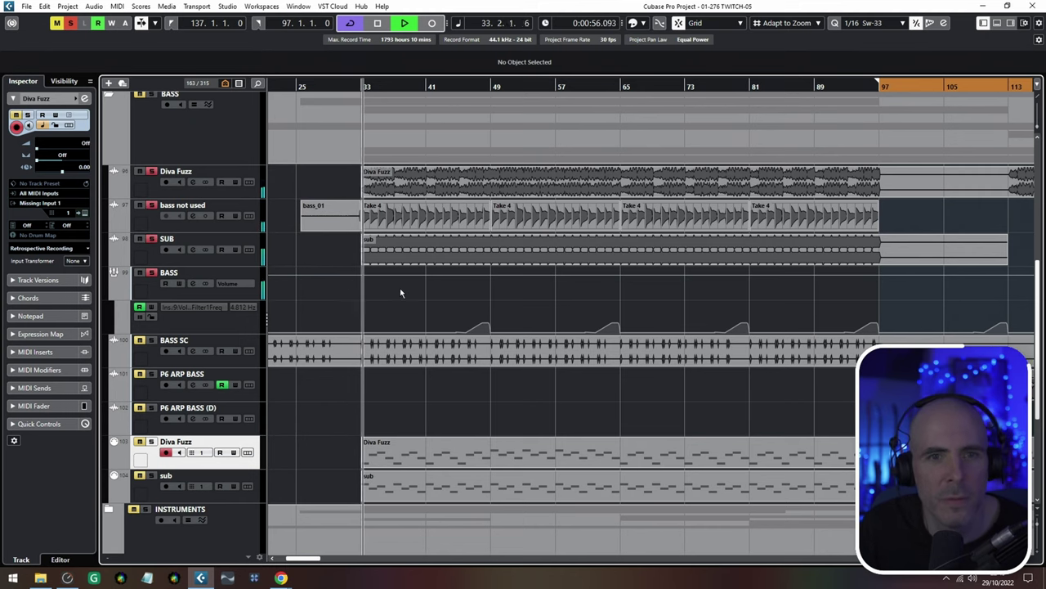
{"action": "left_click", "coordinate": [257, 227]}
{"action": "left_click", "coordinate": [59, 464]}
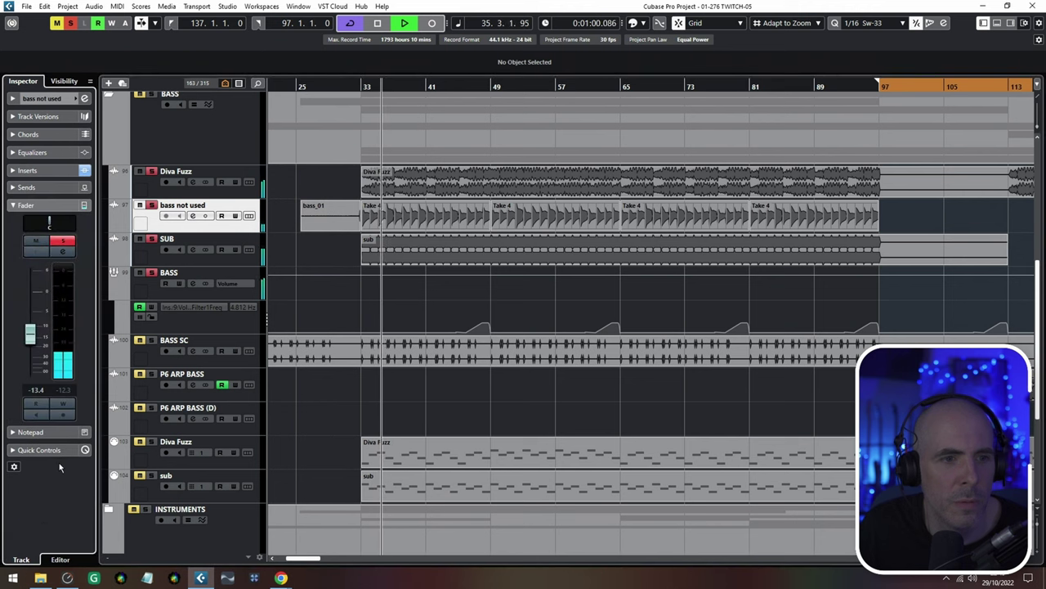
Reset the Diva Fuzz audio event's volume to 0.00 dB
{"action": "left_click", "coordinate": [458, 189]}
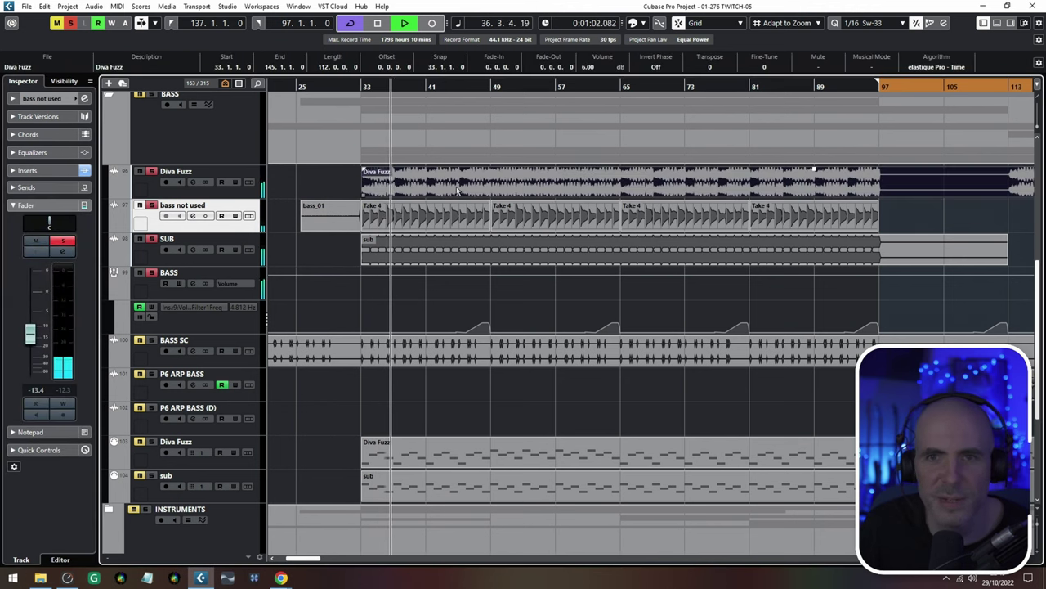
{"action": "left_click", "coordinate": [595, 68], "text": "ctrl"}
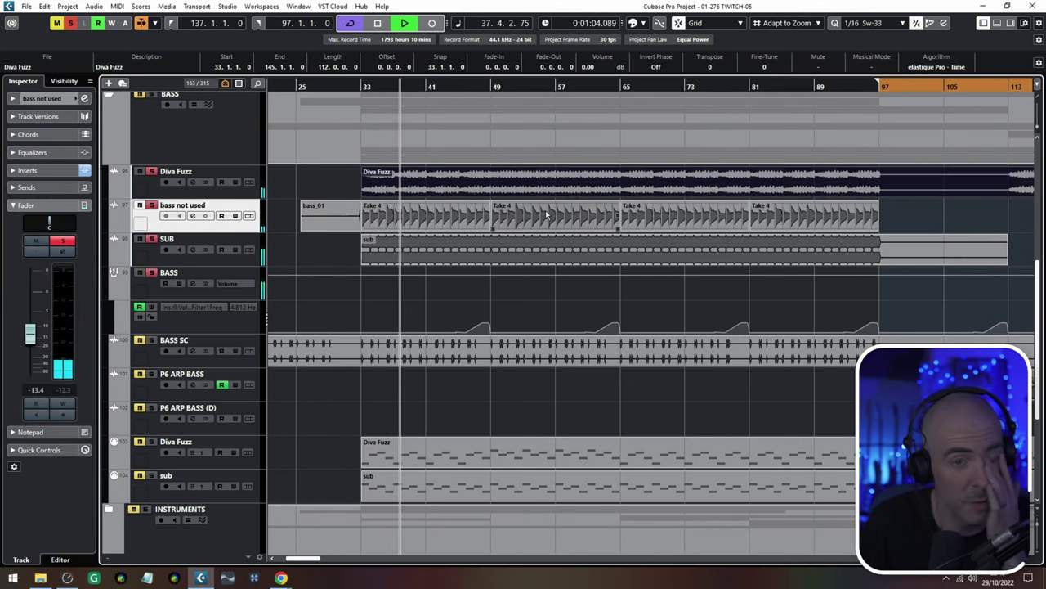
{"action": "left_click_drag", "start_coordinate": [538, 312], "coordinate": [486, 313]}
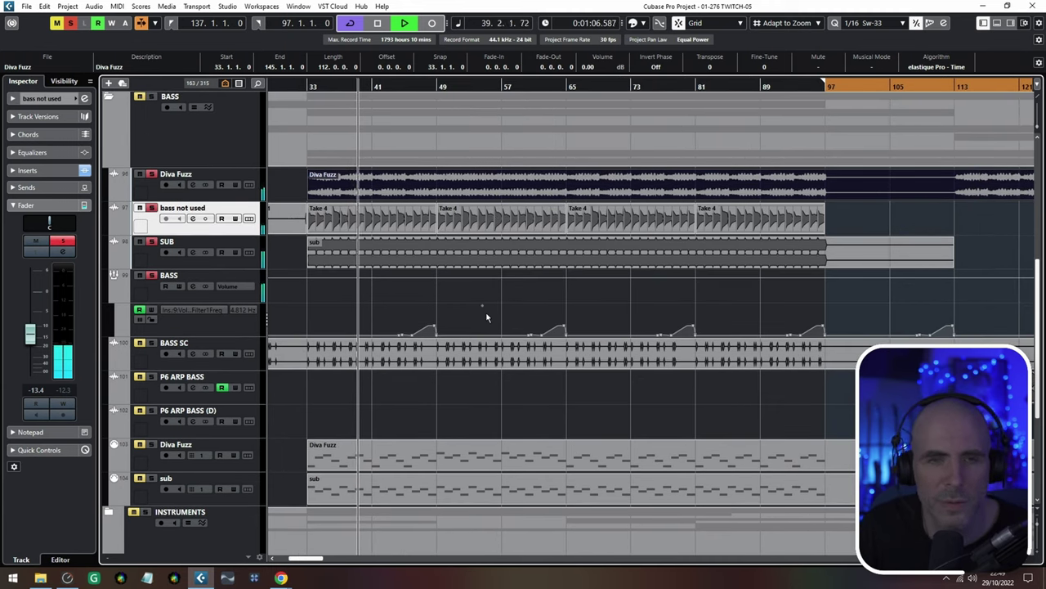
Solo BASS SC, open the BASS group track's Trackspacer 2.5 insert over the arrangement, and stop playback
{"action": "left_click", "coordinate": [249, 287]}
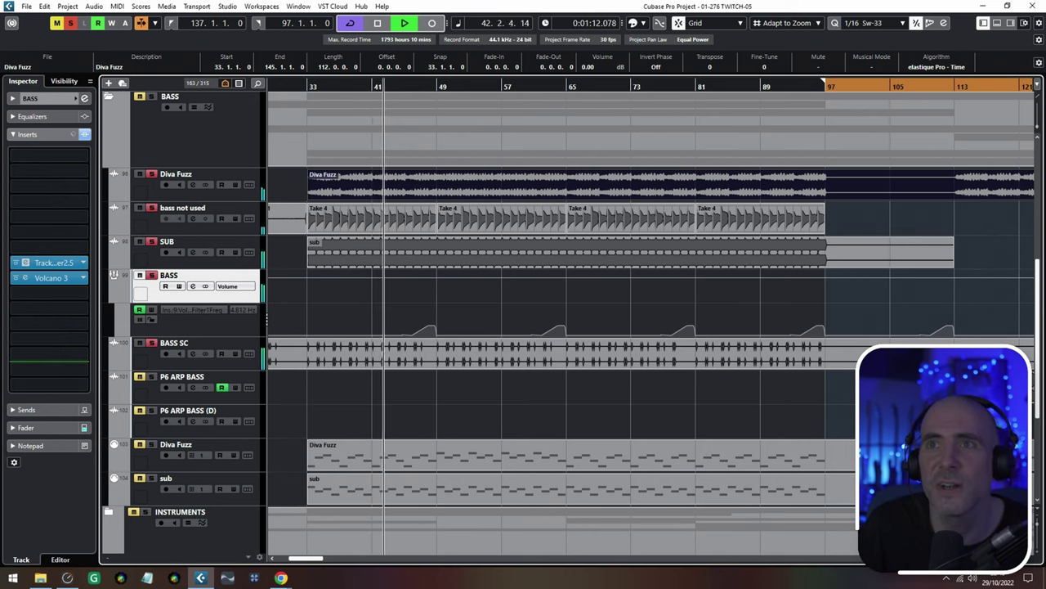
{"action": "left_click_drag", "start_coordinate": [1045, 75], "coordinate": [701, 140]}
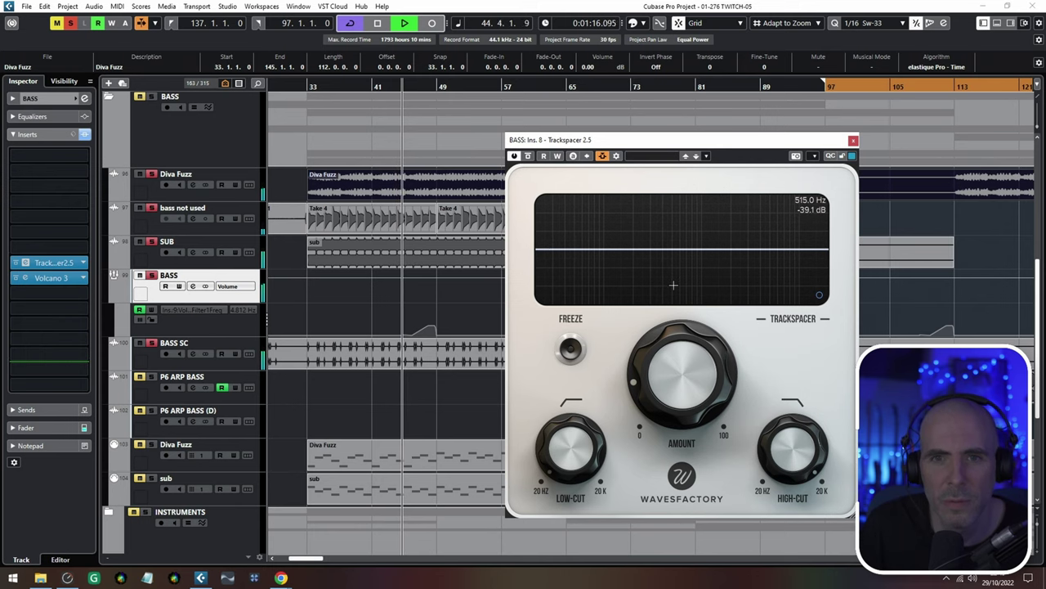
{"action": "key", "text": "space"}
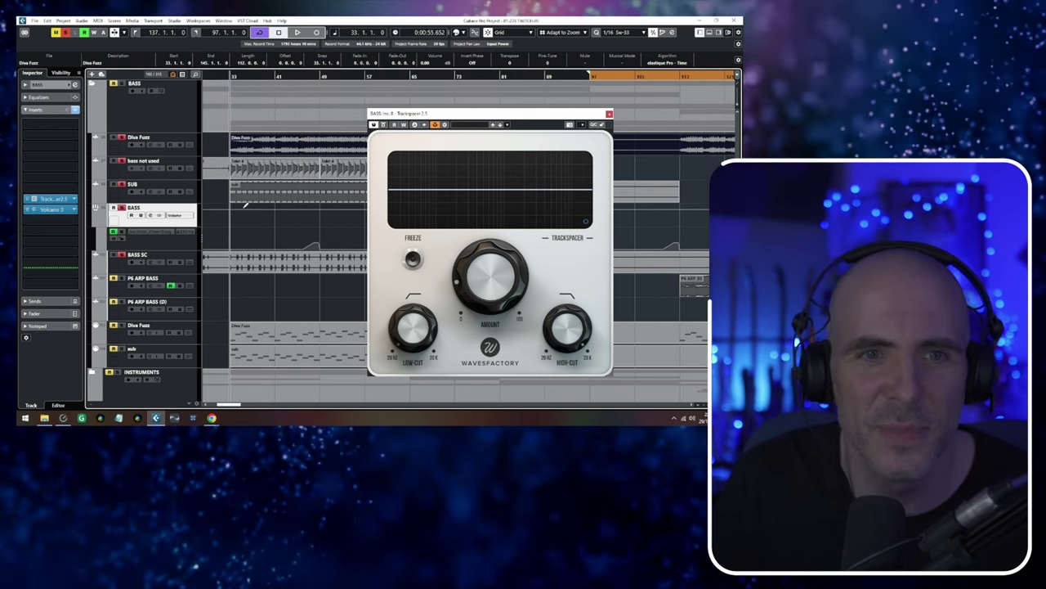
Expand the "BEATS Processed + more" folder to examine the kick and snare tracks, and return to the bass tracks
{"action": "scroll", "coordinate": [245, 204], "scroll_direction": "up", "scroll_amount": 4}
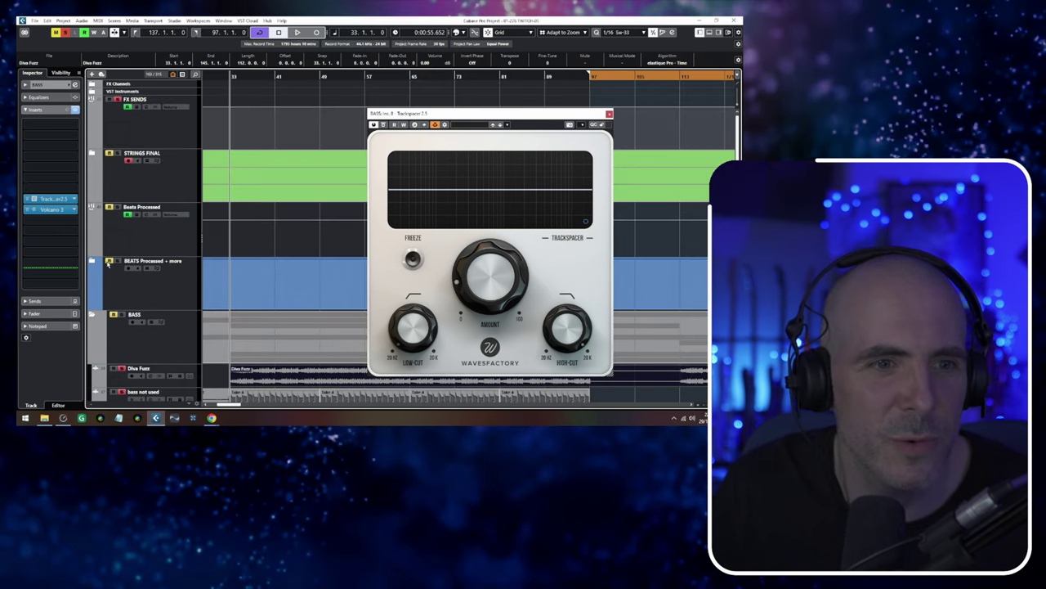
{"action": "left_click", "coordinate": [91, 261]}
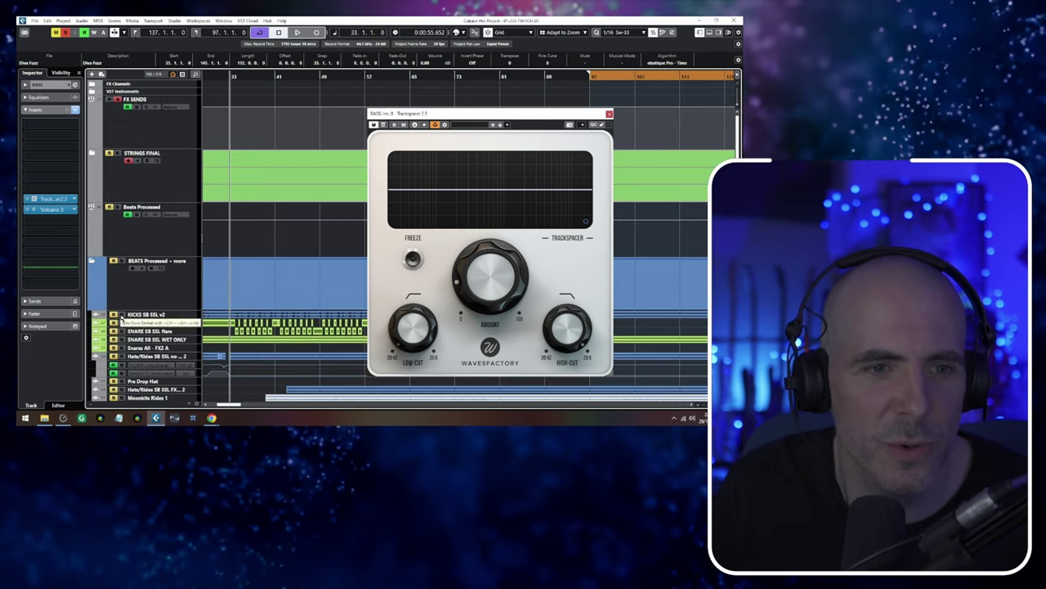
{"action": "scroll", "coordinate": [299, 312], "scroll_direction": "down", "scroll_amount": 5}
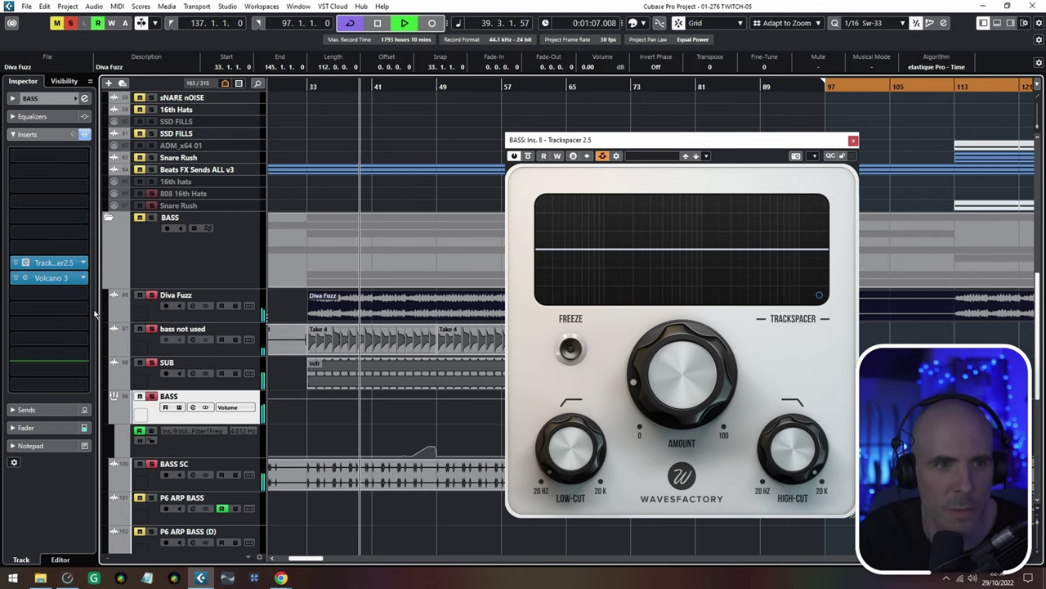
Open the BASS group's Volcano 3 filter beside Trackspacer to watch both during playback, and close both plugins
{"action": "left_click", "coordinate": [51, 278]}
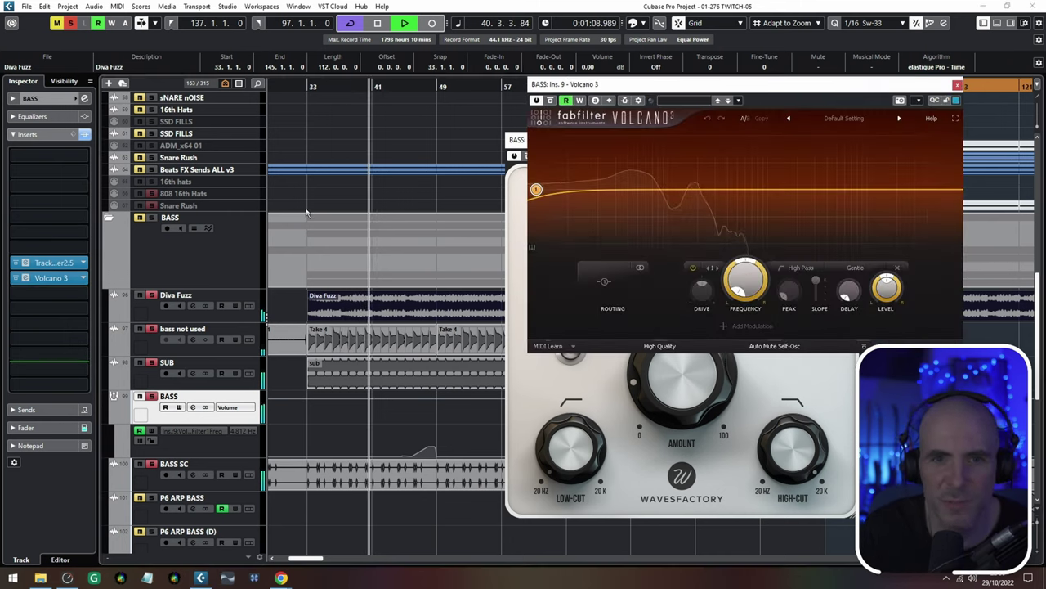
{"action": "left_click_drag", "start_coordinate": [688, 89], "coordinate": [274, 113]}
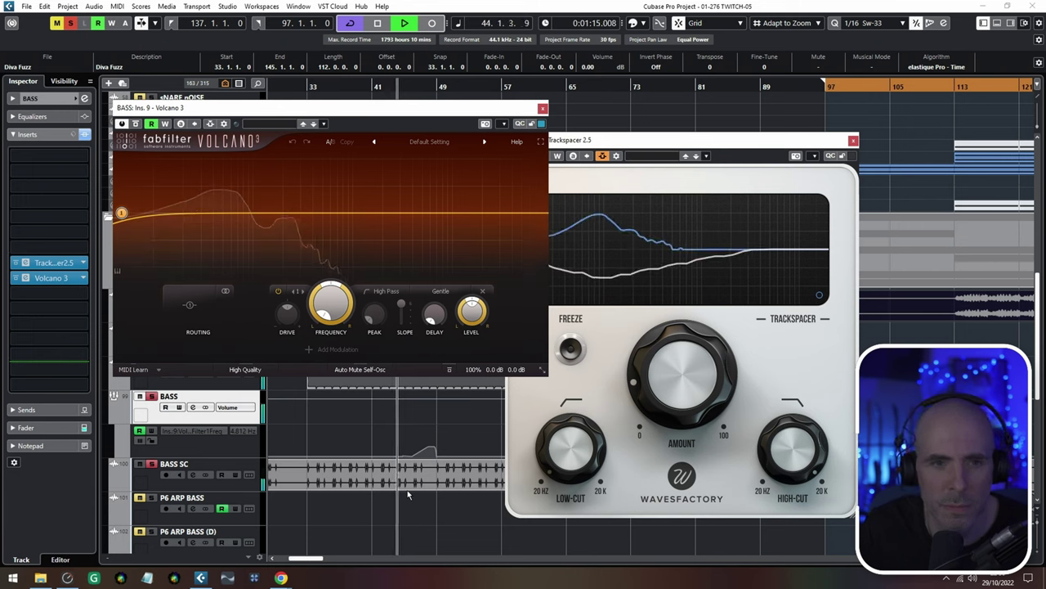
{"action": "left_click_drag", "start_coordinate": [675, 140], "coordinate": [755, 117]}
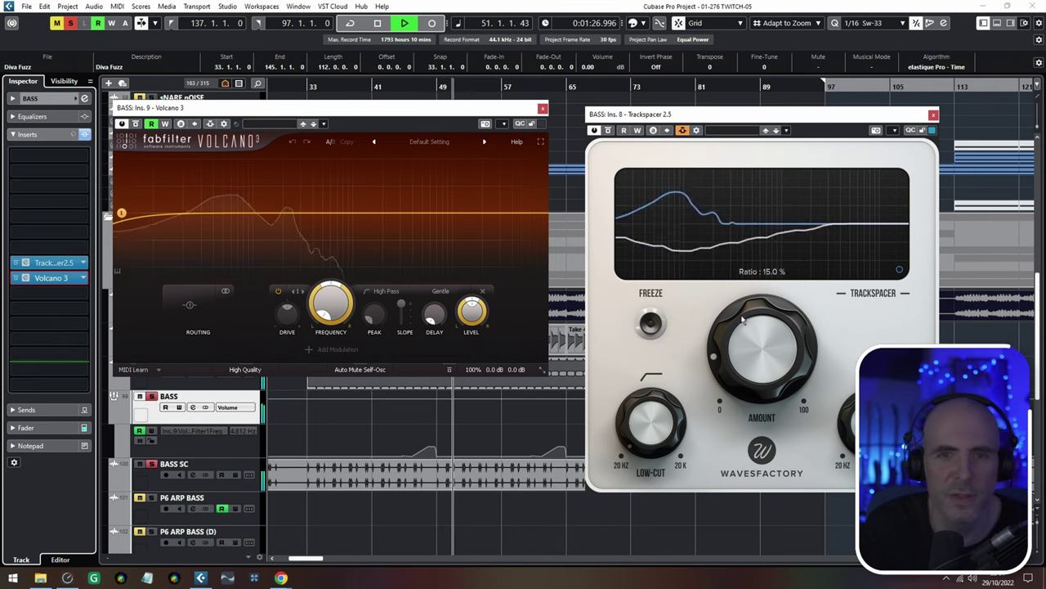
{"action": "left_click", "coordinate": [544, 109]}
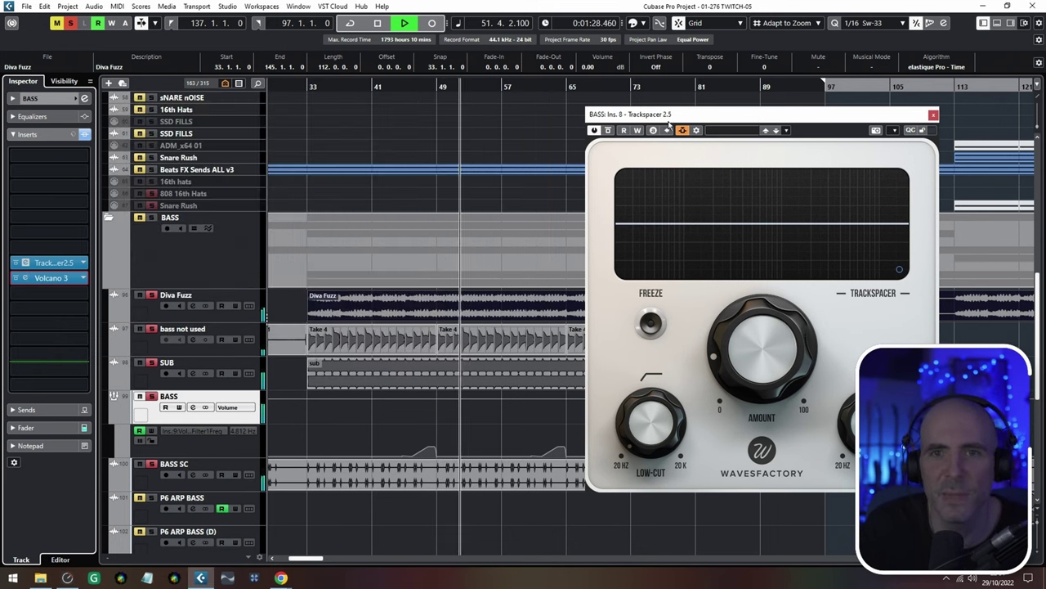
{"action": "left_click", "coordinate": [933, 114]}
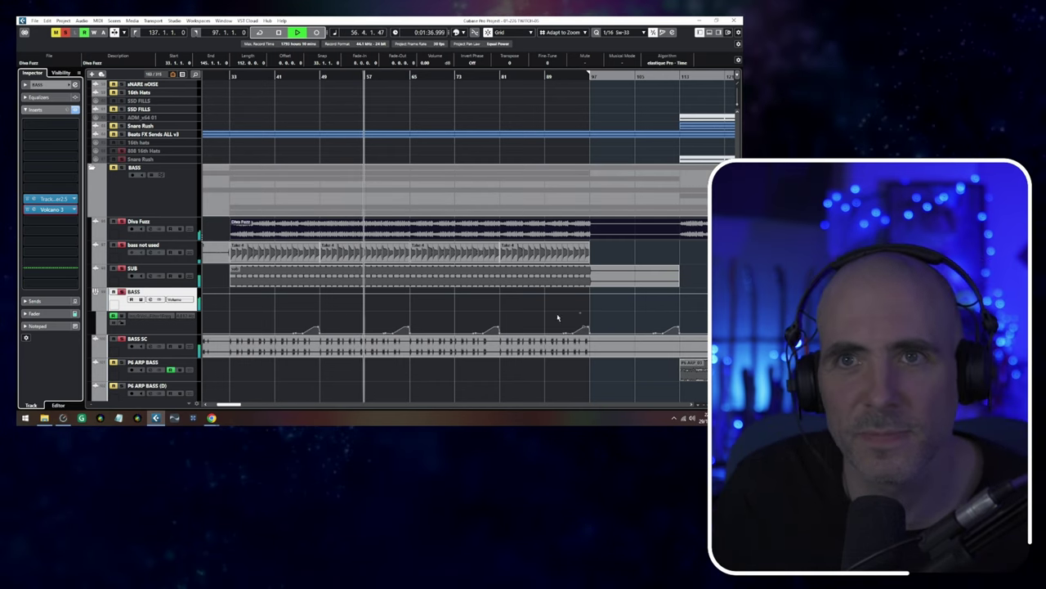
Look over the beats and bass tracks and their layout in the arrangement from bar 65 onward
{"action": "left_click", "coordinate": [454, 268]}
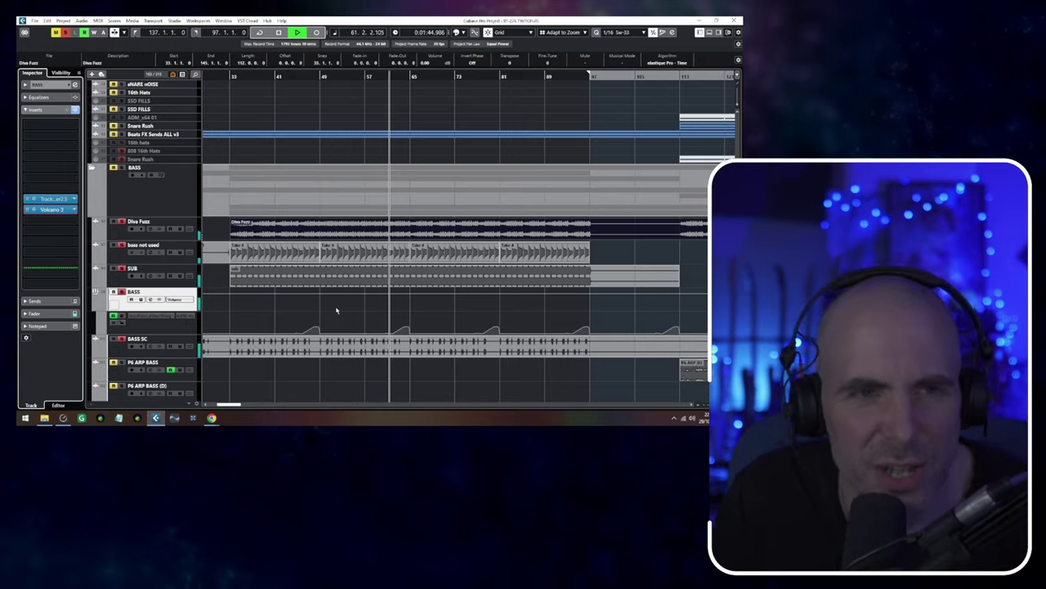
{"action": "scroll", "coordinate": [336, 309], "scroll_direction": "up", "scroll_amount": 3}
{"action": "scroll", "coordinate": [336, 310], "scroll_direction": "down", "scroll_amount": 3}
{"action": "scroll", "coordinate": [336, 309], "scroll_direction": "up", "scroll_amount": 2}
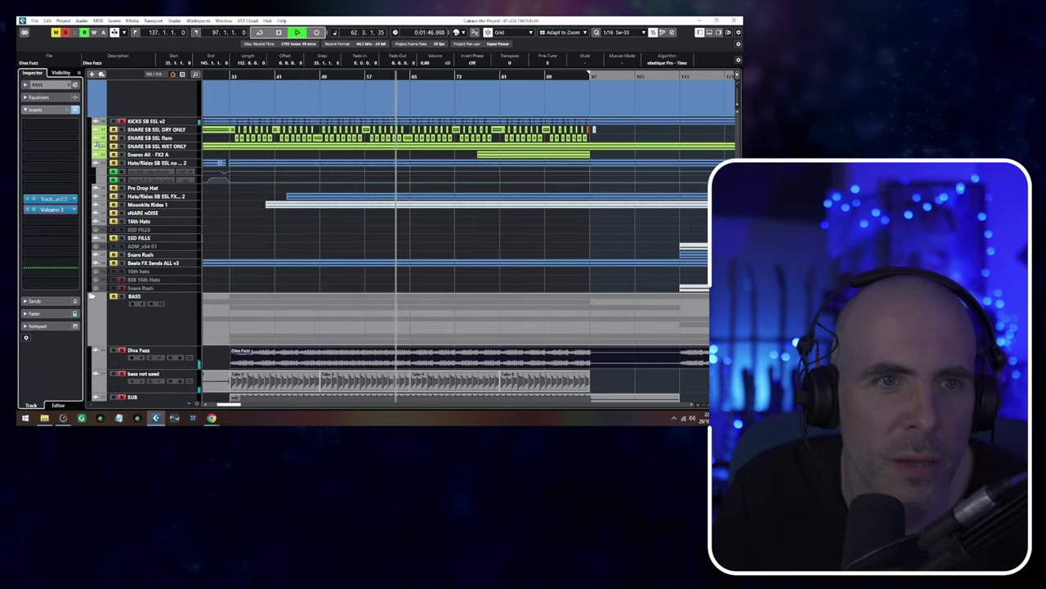
{"action": "scroll", "coordinate": [323, 178], "scroll_direction": "down", "scroll_amount": 6}
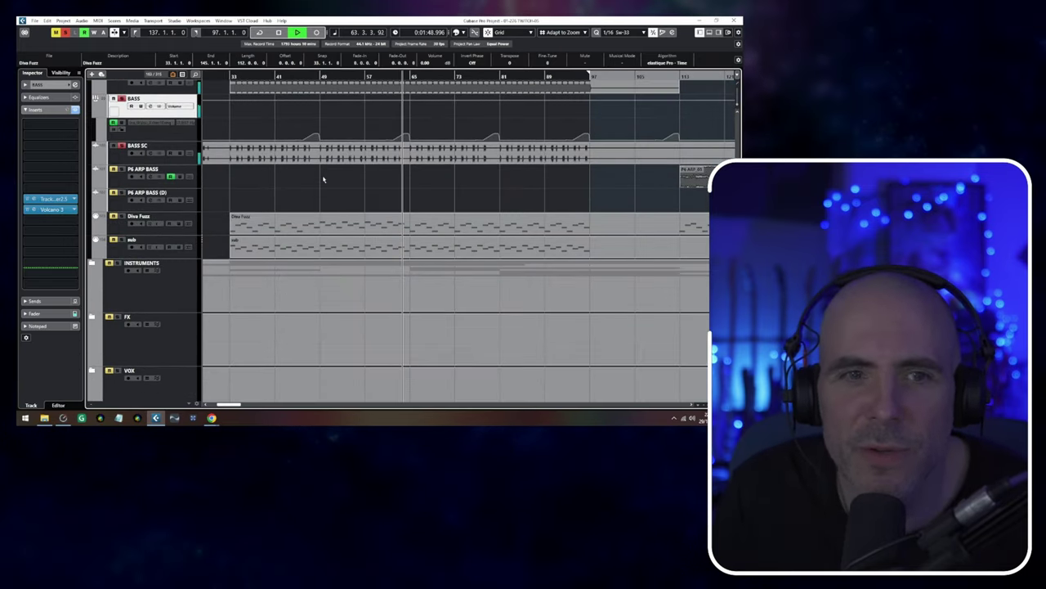
{"action": "left_click_drag", "start_coordinate": [343, 205], "coordinate": [341, 266]}
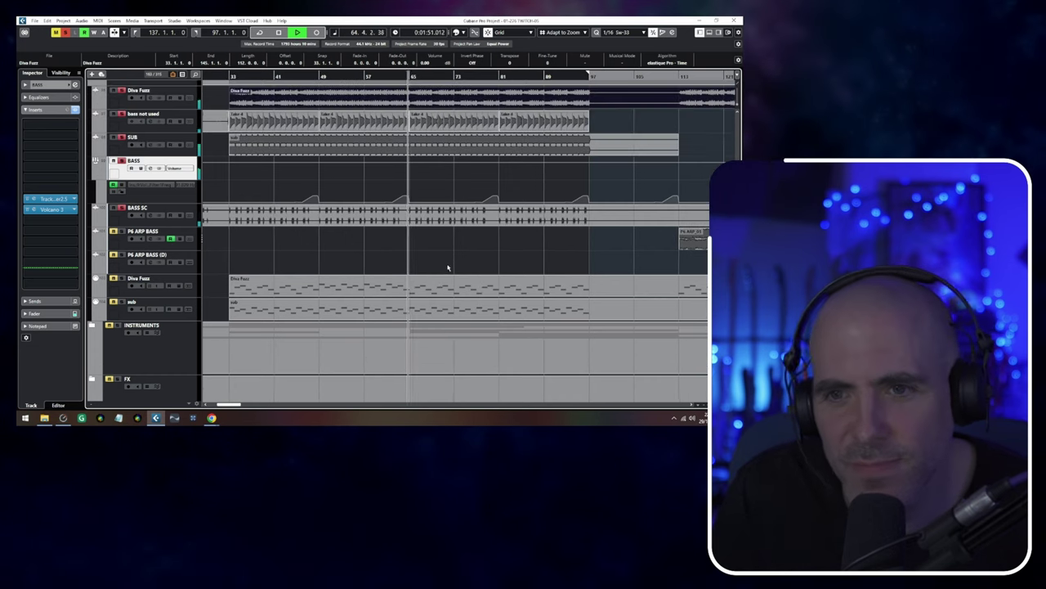
{"action": "left_click_drag", "start_coordinate": [449, 266], "coordinate": [320, 283]}
{"action": "scroll", "coordinate": [467, 281], "scroll_direction": "up", "scroll_amount": 1}
{"action": "scroll", "coordinate": [467, 281], "scroll_direction": "right", "scroll_amount": 1}
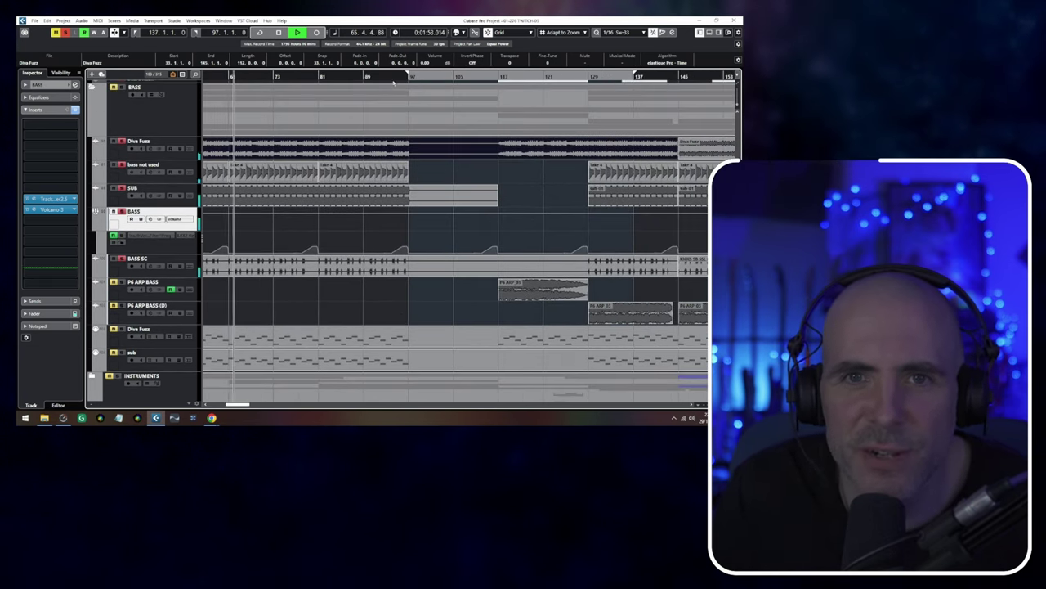
Collapse the "BEATS Processed + more" folder and return to the bass tracks
{"action": "scroll", "coordinate": [290, 260], "scroll_direction": "up", "scroll_amount": 4}
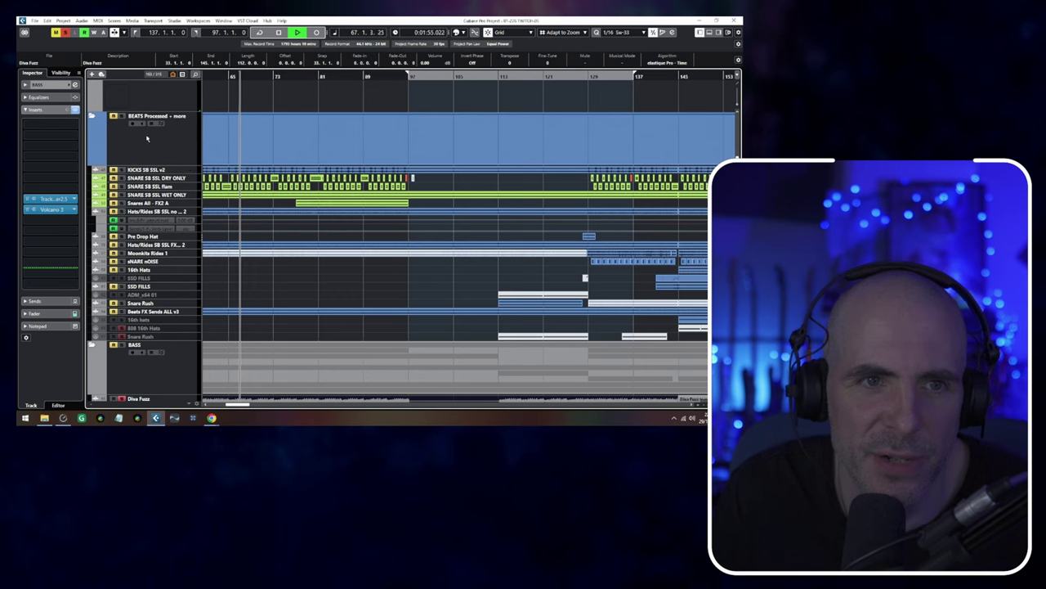
{"action": "left_click", "coordinate": [94, 116]}
{"action": "scroll", "coordinate": [214, 146], "scroll_direction": "up", "scroll_amount": 3}
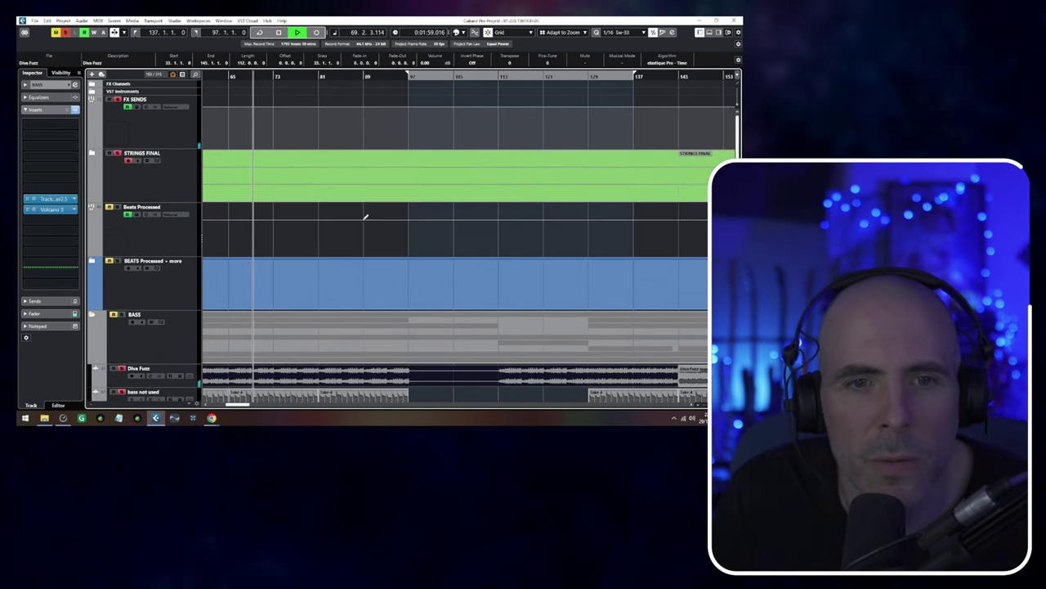
{"action": "scroll", "coordinate": [365, 216], "scroll_direction": "down", "scroll_amount": 5}
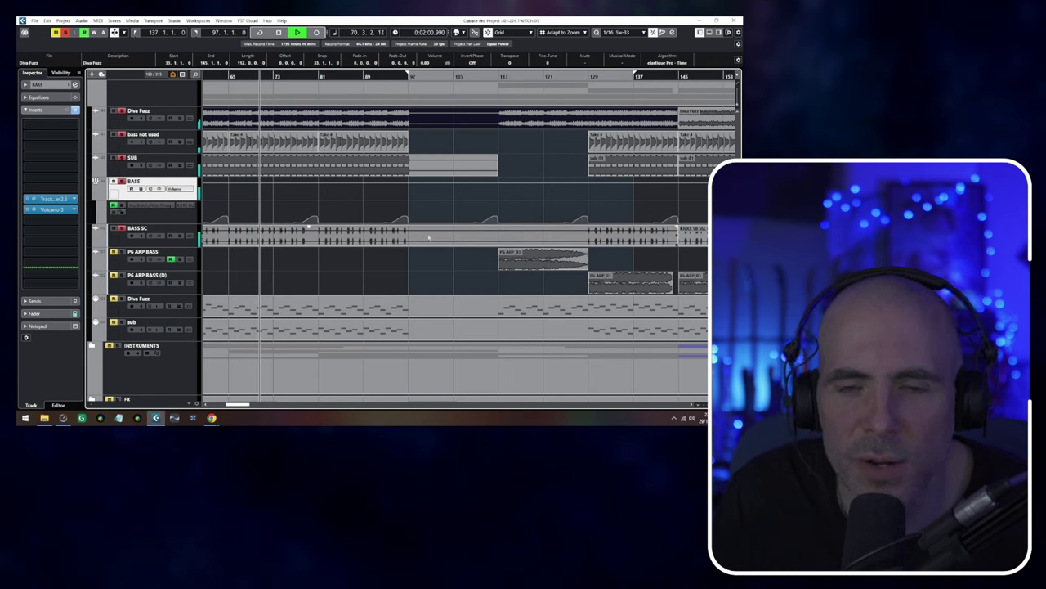
Play from bar 97 with P6 ARP BASS and P6 ARP BASS (D) soloed along with the other bass tracks
{"action": "left_click", "coordinate": [407, 77]}
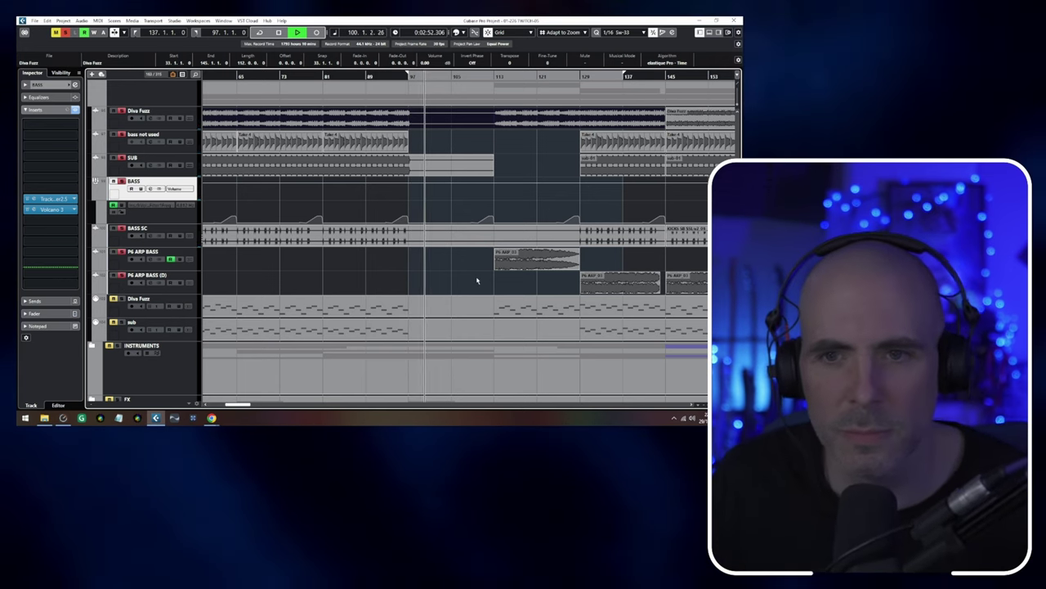
{"action": "scroll", "coordinate": [477, 280], "scroll_direction": "up", "scroll_amount": 3}
{"action": "left_click_drag", "start_coordinate": [474, 278], "coordinate": [350, 276]}
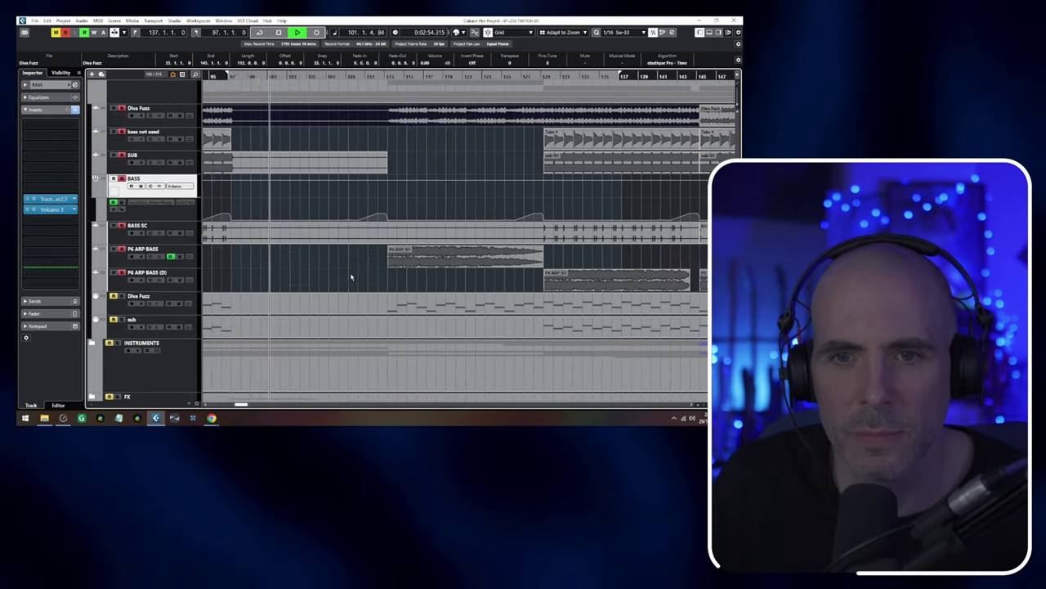
{"action": "scroll", "coordinate": [352, 278], "scroll_direction": "right", "scroll_amount": 3}
{"action": "key", "text": "g"}
{"action": "key", "text": "g"}
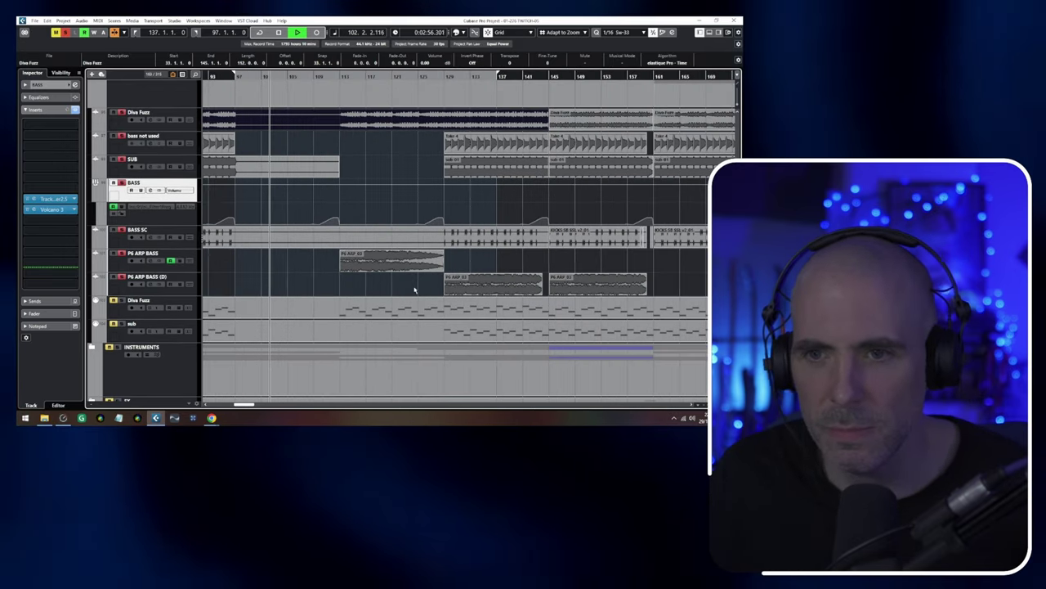
Select the P6 ARP_03 events on both P6 ARP BASS tracks and stop playback
{"action": "left_click_drag", "start_coordinate": [623, 285], "coordinate": [374, 264]}
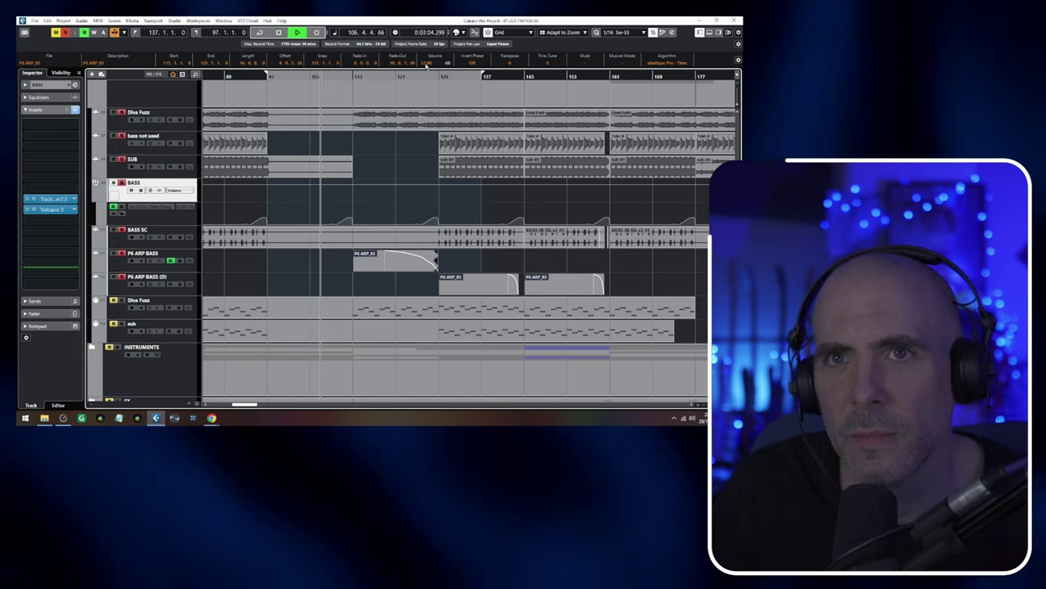
{"action": "key", "text": "space"}
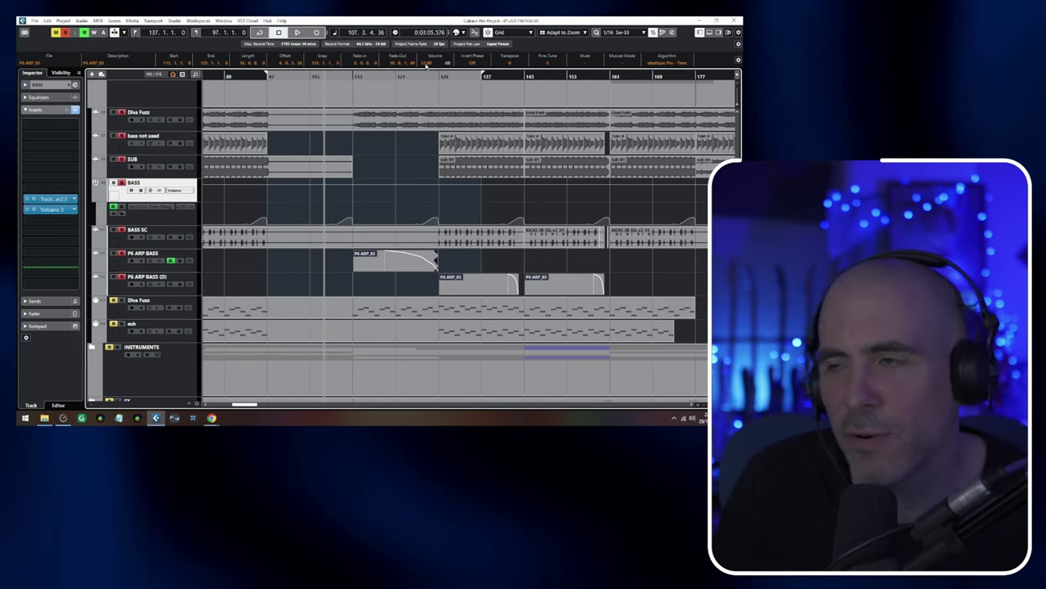
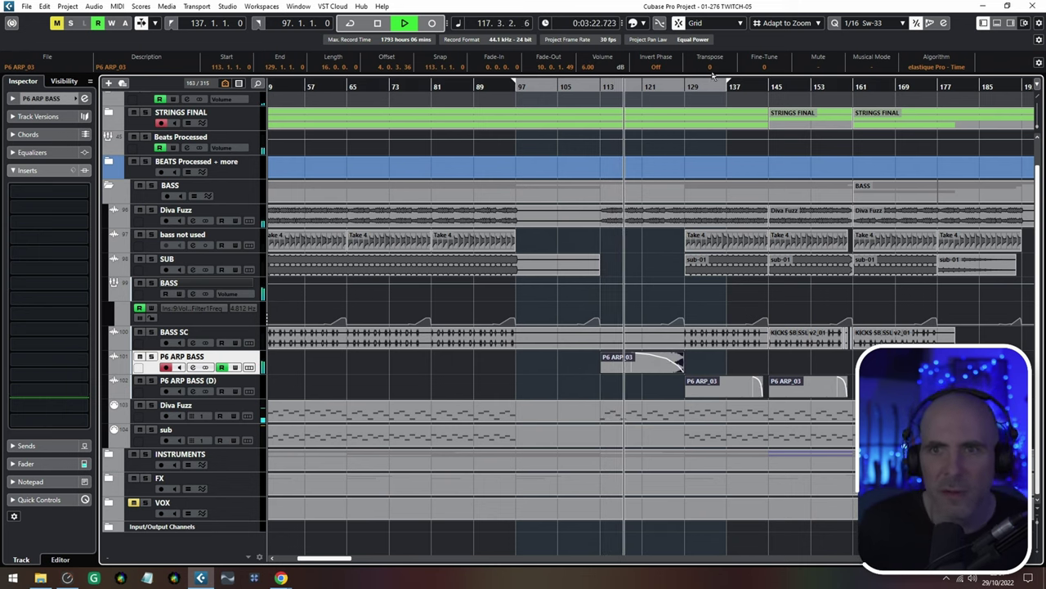
Mute and unmute the selected P6 ARP_03 events during playback to compare the mix with and without them
{"action": "left_click", "coordinate": [821, 67]}
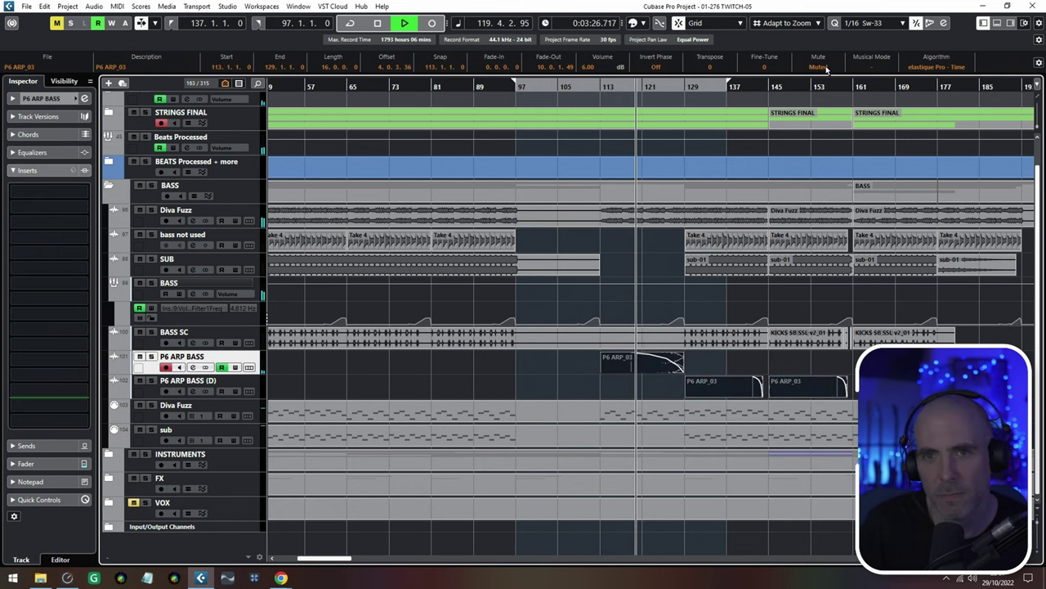
{"action": "left_click", "coordinate": [822, 67]}
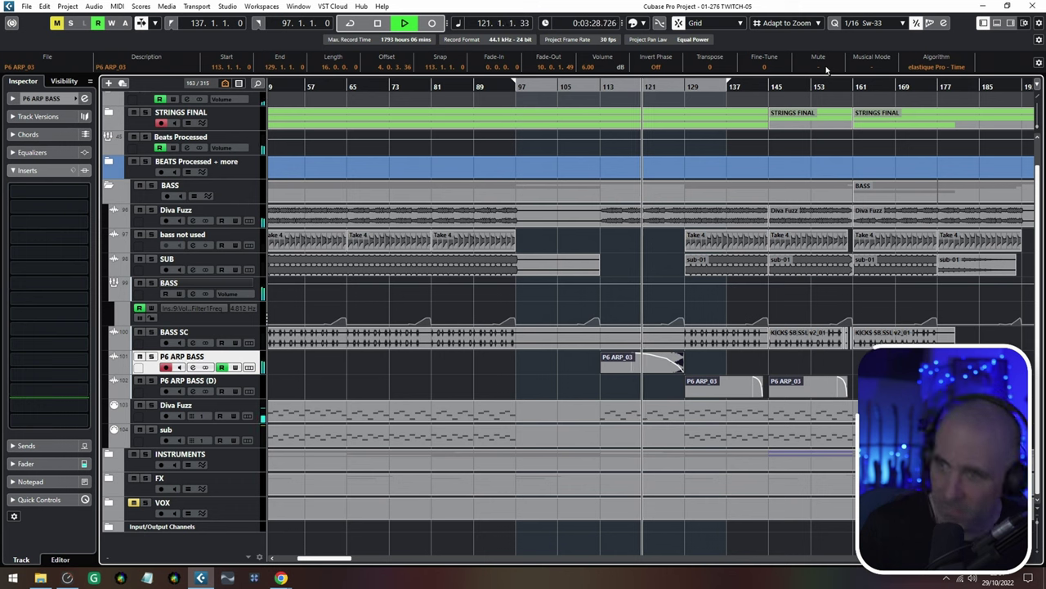
Mute and unmute the P6 ARP_03 events once more, and listen on through the section after bar 125
{"action": "left_click", "coordinate": [822, 67]}
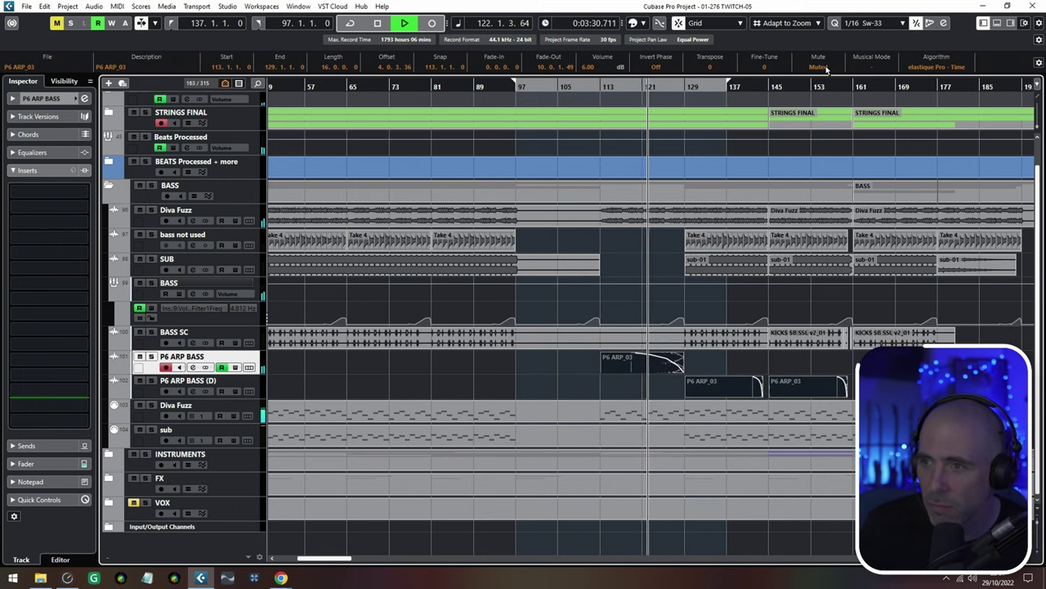
{"action": "left_click", "coordinate": [824, 68]}
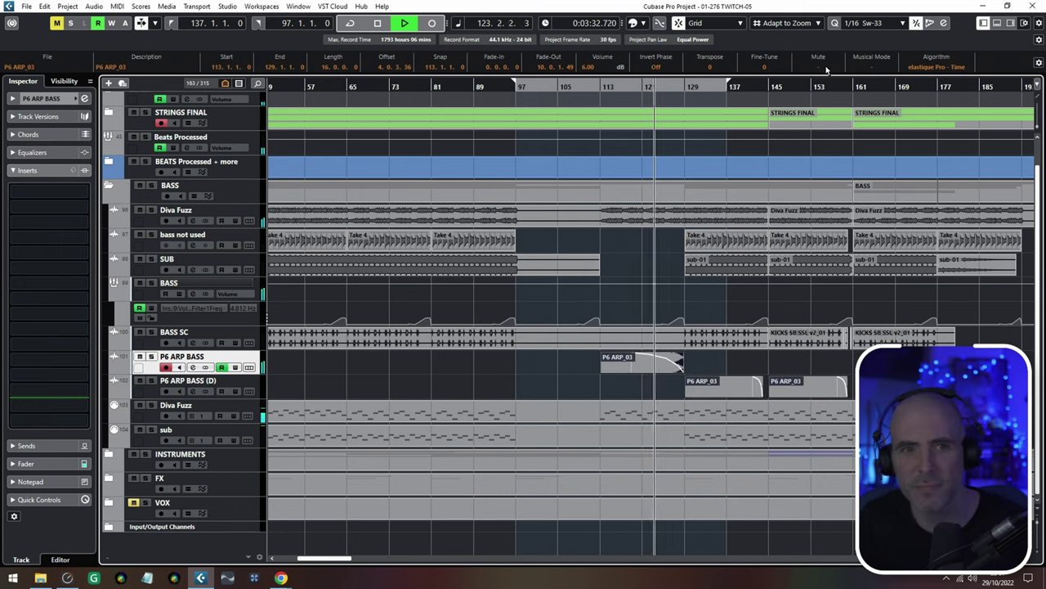
{"action": "scroll", "coordinate": [783, 327], "scroll_direction": "right", "scroll_amount": 2}
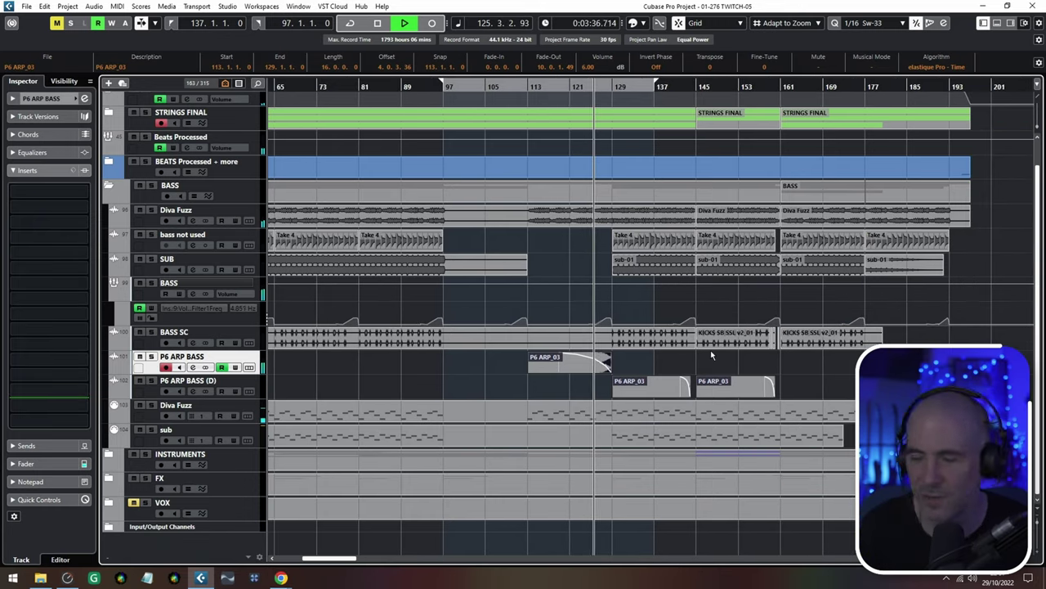
{"action": "scroll", "coordinate": [622, 332], "scroll_direction": "up", "scroll_amount": 1}
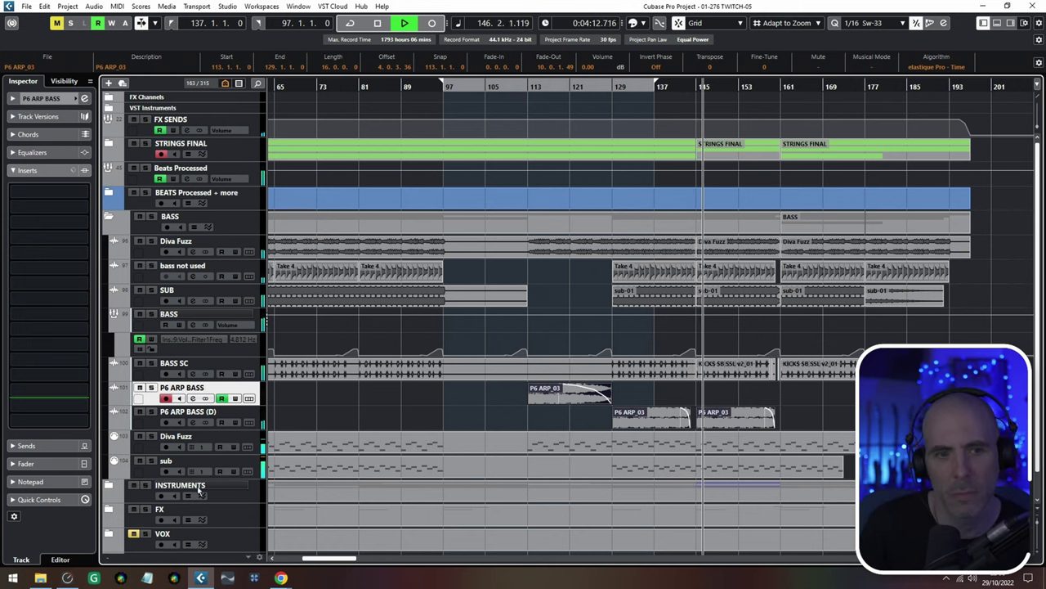
In the INSTRUMENTS folder, audition the P6 ARP + SUB_02 event starting at bar 144 at 11 dB, restore its volume to 0 dB and collapse the folder
{"action": "left_click", "coordinate": [109, 486]}
{"action": "scroll", "coordinate": [393, 462], "scroll_direction": "down", "scroll_amount": 5}
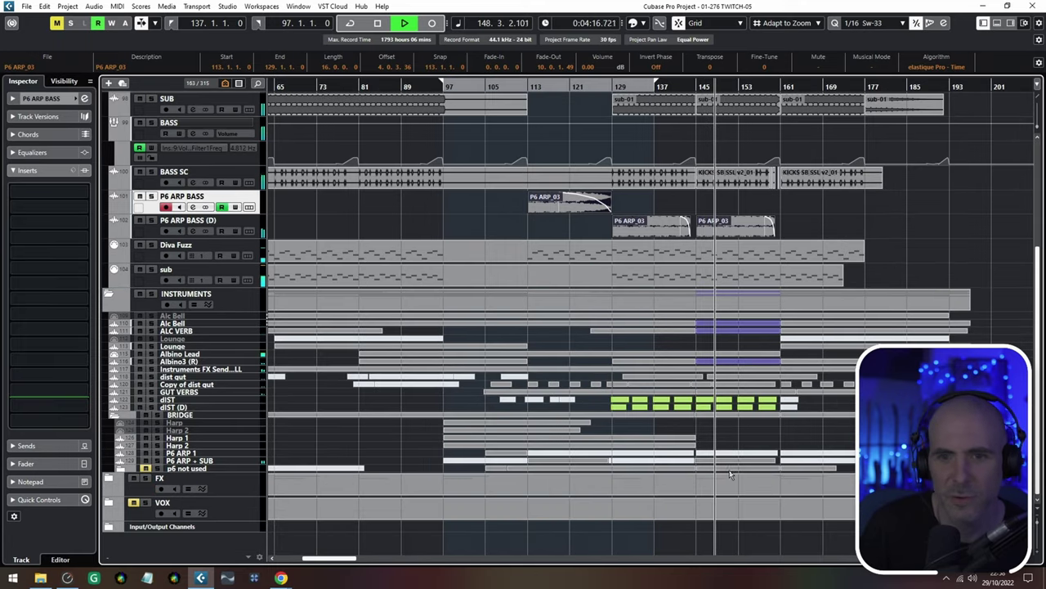
{"action": "left_click", "coordinate": [763, 463]}
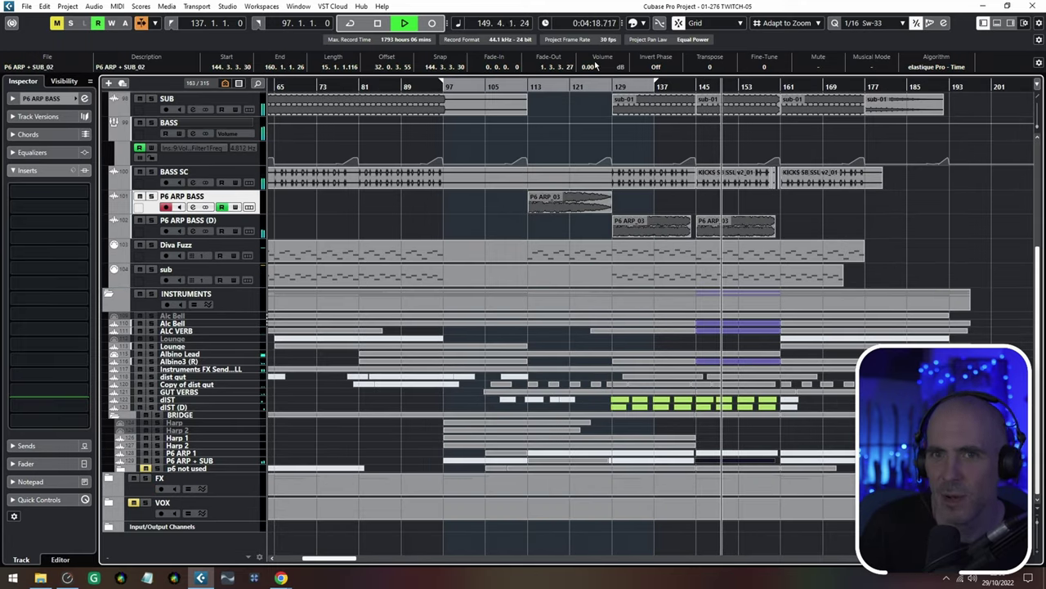
{"action": "scroll", "coordinate": [610, 70], "scroll_direction": "up", "scroll_amount": 10}
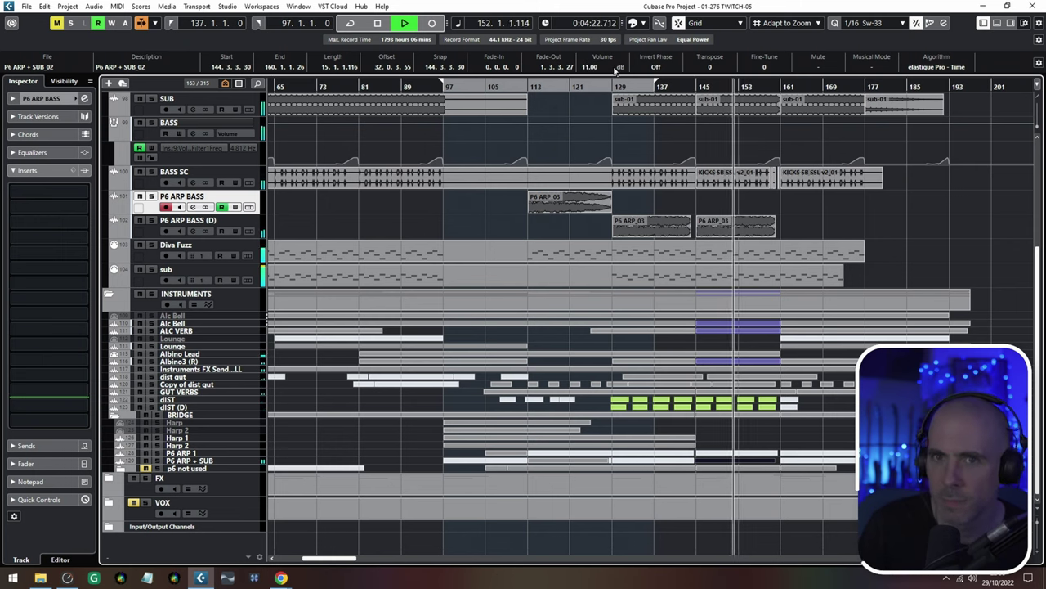
{"action": "scroll", "coordinate": [615, 70], "scroll_direction": "down", "scroll_amount": 11}
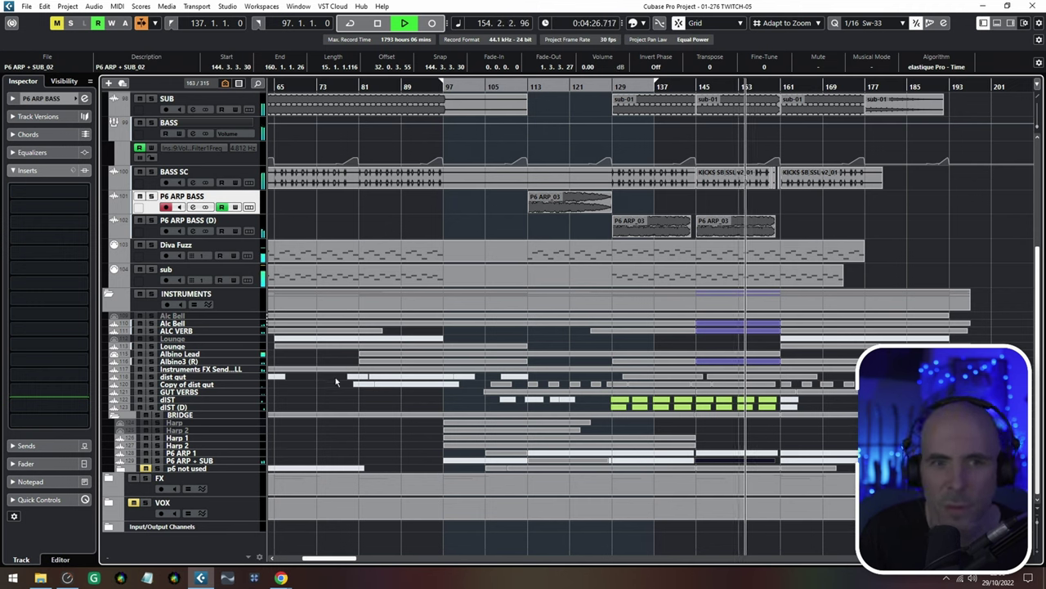
{"action": "left_click", "coordinate": [108, 293]}
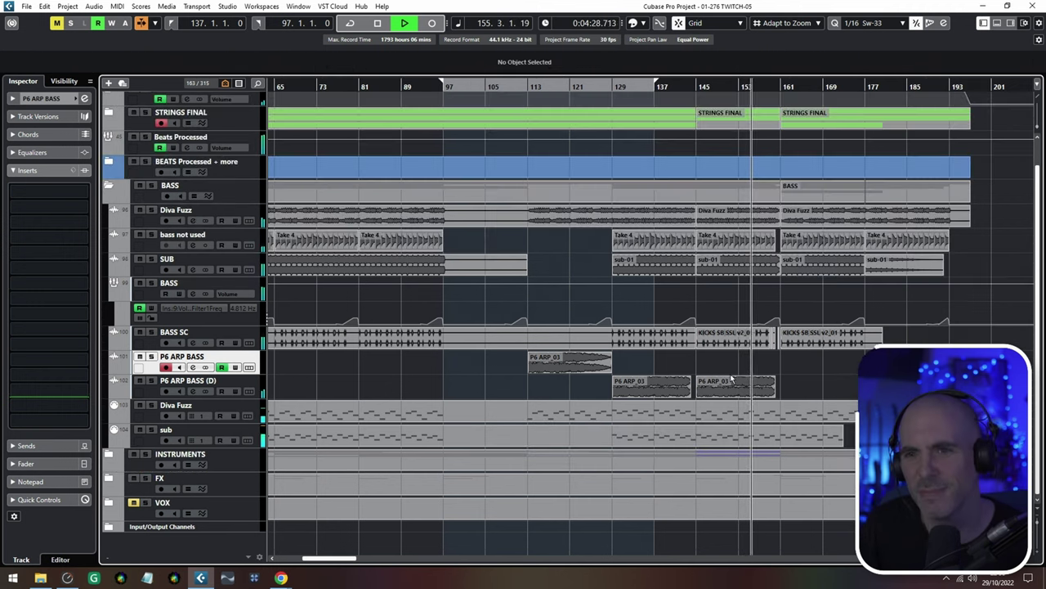
Enlarge the track heights to show the bass tracks' waveforms and filter automation in more detail during playback
{"action": "scroll", "coordinate": [824, 475], "scroll_direction": "up", "scroll_amount": 2}
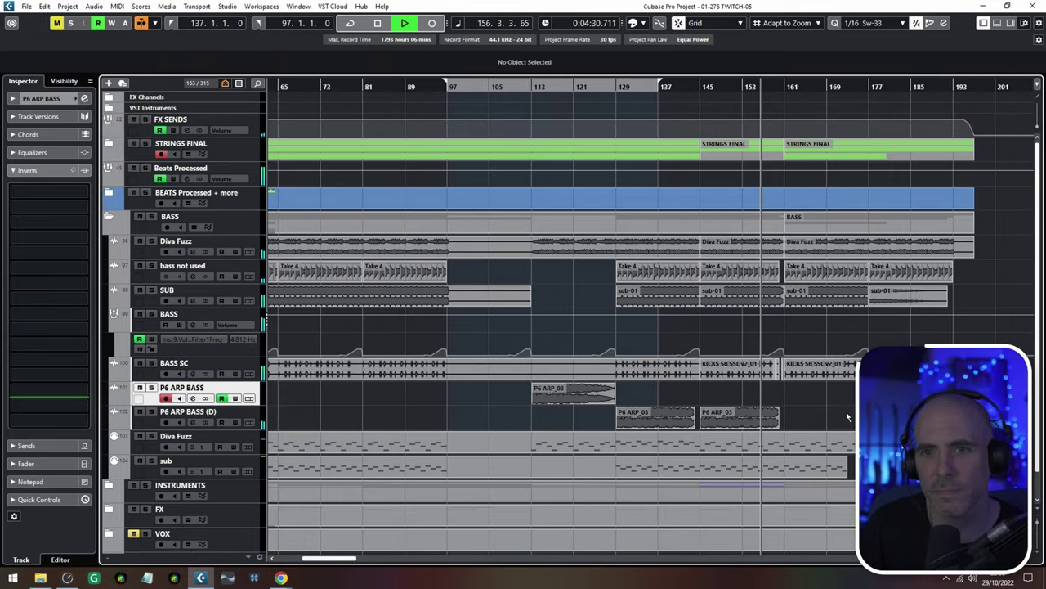
{"action": "left_click", "coordinate": [1041, 553]}
{"action": "left_click", "coordinate": [1041, 552]}
{"action": "left_click", "coordinate": [1040, 552]}
{"action": "scroll", "coordinate": [1041, 447], "scroll_direction": "up", "scroll_amount": 1}
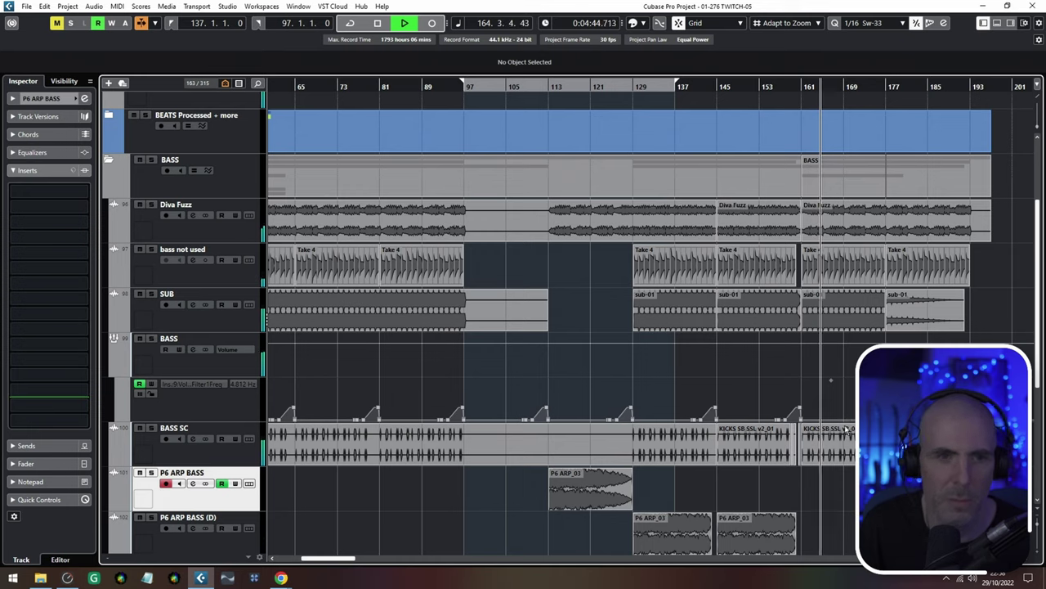
Play from about bar 150 and take BASS, BEATS Processed + more and STRINGS FINAL out of solo, leaving only the INSTRUMENTS folder soloed
{"action": "scroll", "coordinate": [841, 430], "scroll_direction": "up", "scroll_amount": 2}
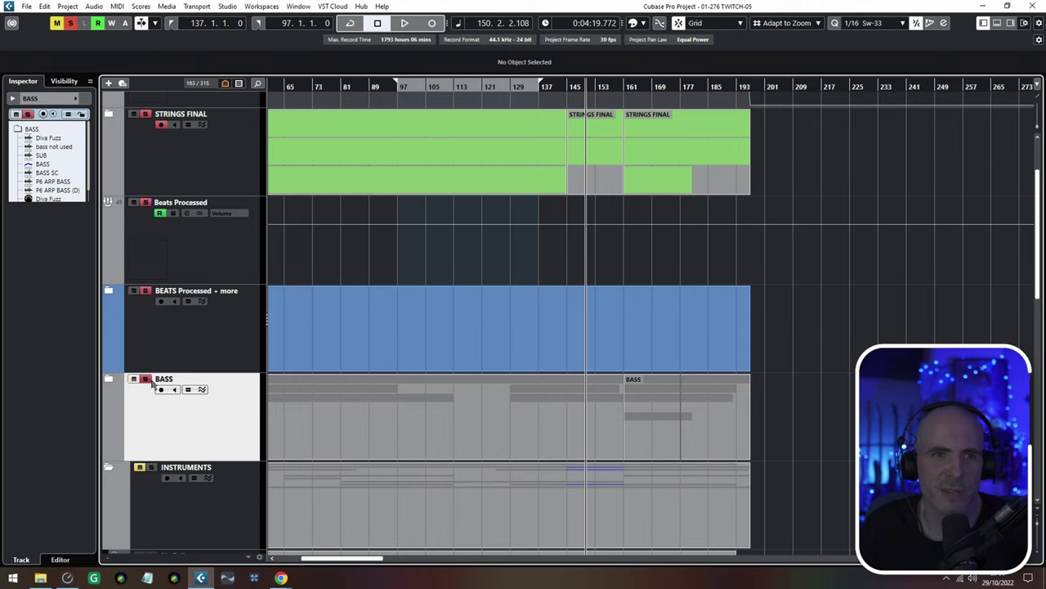
{"action": "key", "text": "space"}
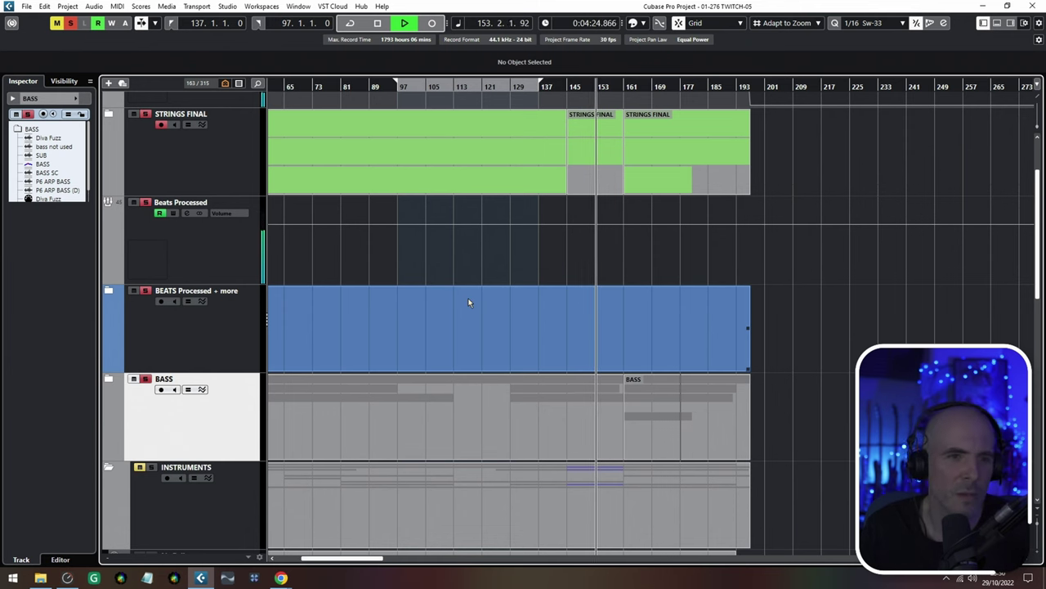
{"action": "scroll", "coordinate": [469, 302], "scroll_direction": "down", "scroll_amount": 2}
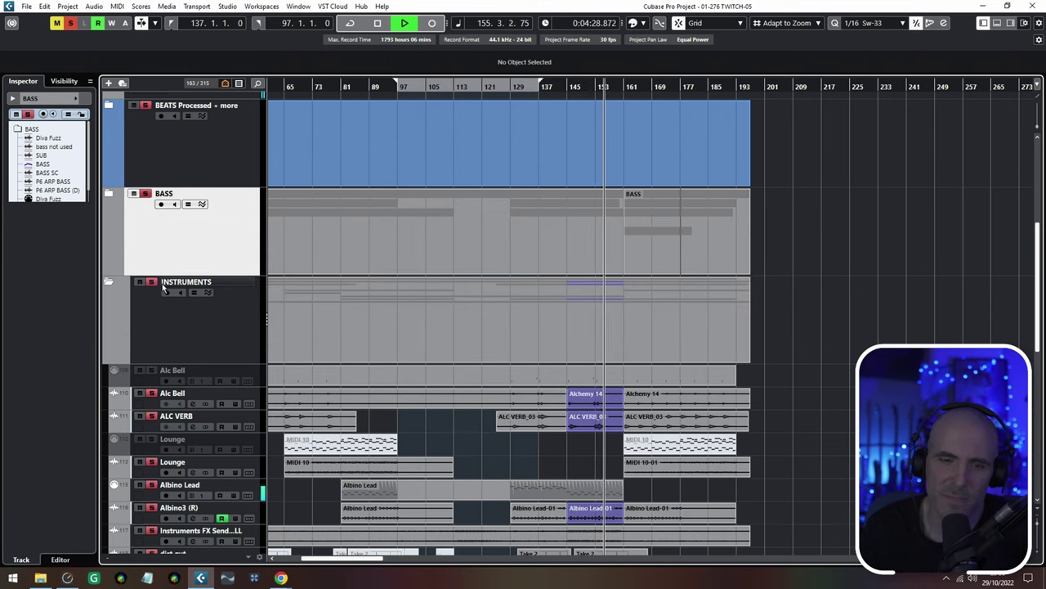
{"action": "left_click", "coordinate": [145, 193]}
{"action": "left_click", "coordinate": [133, 193]}
{"action": "left_click", "coordinate": [145, 105]}
{"action": "left_click", "coordinate": [133, 105]}
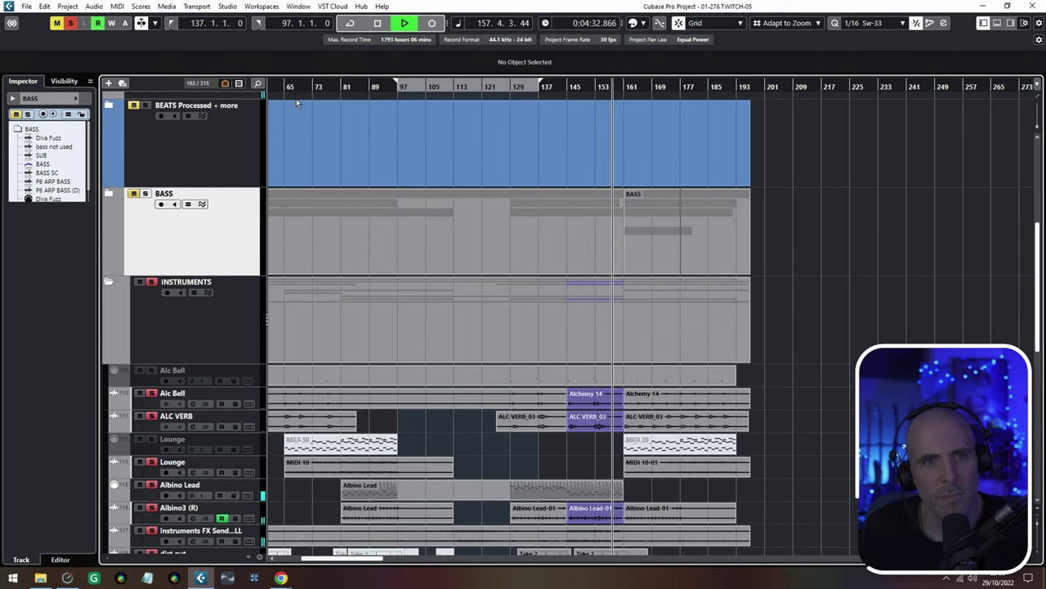
{"action": "scroll", "coordinate": [380, 291], "scroll_direction": "up", "scroll_amount": 3}
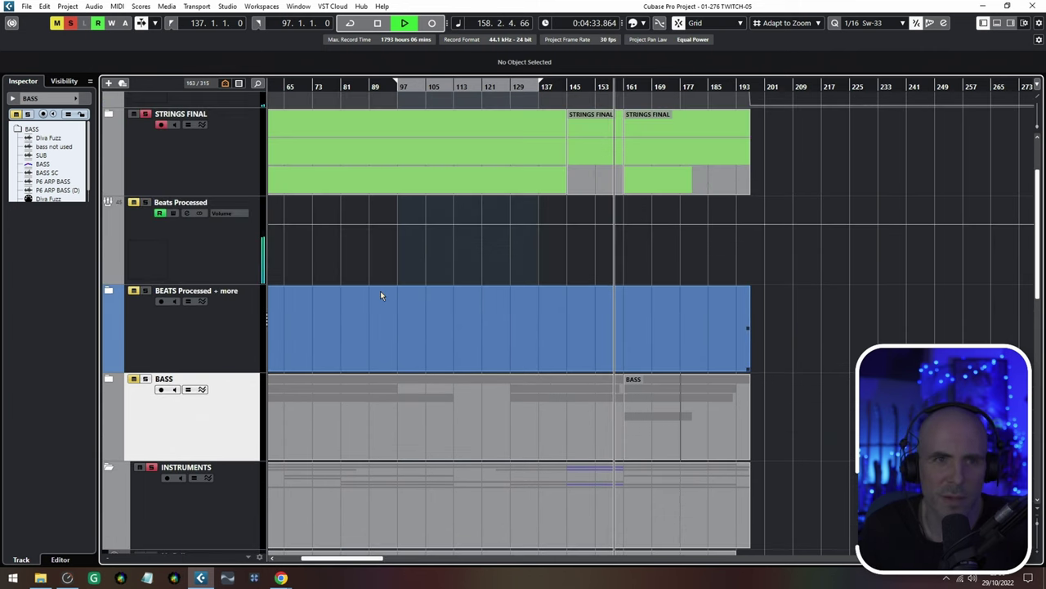
{"action": "left_click", "coordinate": [145, 113]}
Solo STRINGS FINAL again alongside INSTRUMENTS and play the arrangement from bar 29
{"action": "scroll", "coordinate": [433, 295], "scroll_direction": "down", "scroll_amount": 4}
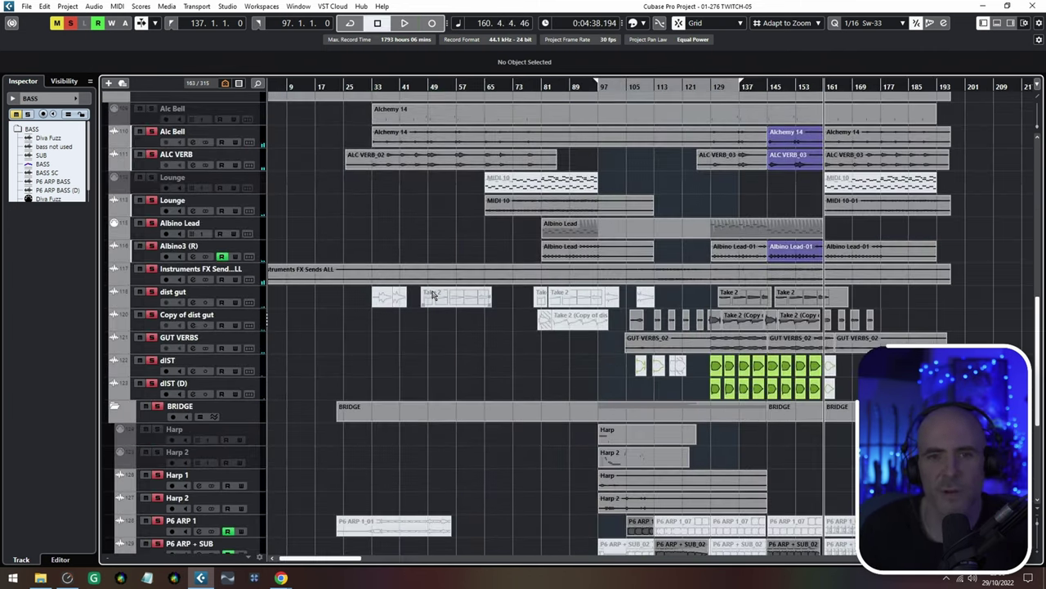
{"action": "scroll", "coordinate": [435, 351], "scroll_direction": "up", "scroll_amount": 3}
{"action": "scroll", "coordinate": [402, 291], "scroll_direction": "up", "scroll_amount": 2}
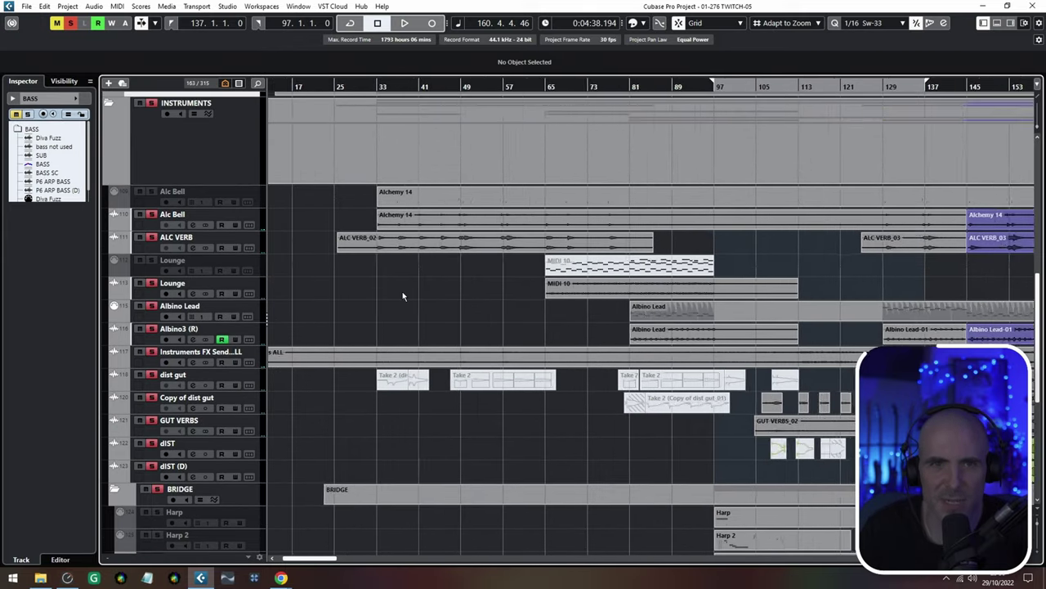
{"action": "scroll", "coordinate": [403, 296], "scroll_direction": "up", "scroll_amount": 3}
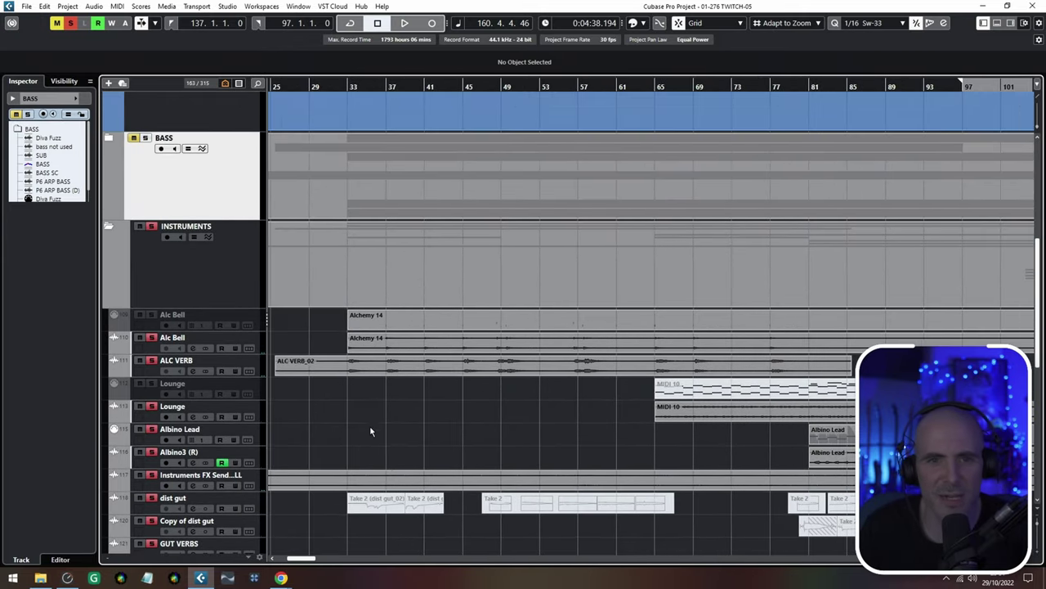
{"action": "scroll", "coordinate": [327, 384], "scroll_direction": "up", "scroll_amount": 6}
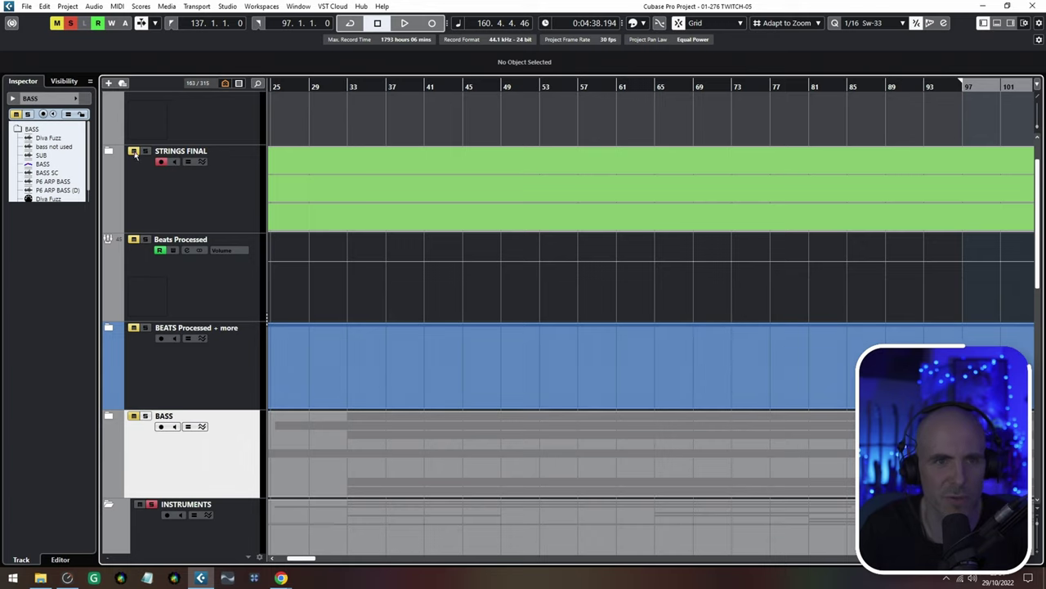
{"action": "left_click", "coordinate": [318, 99]}
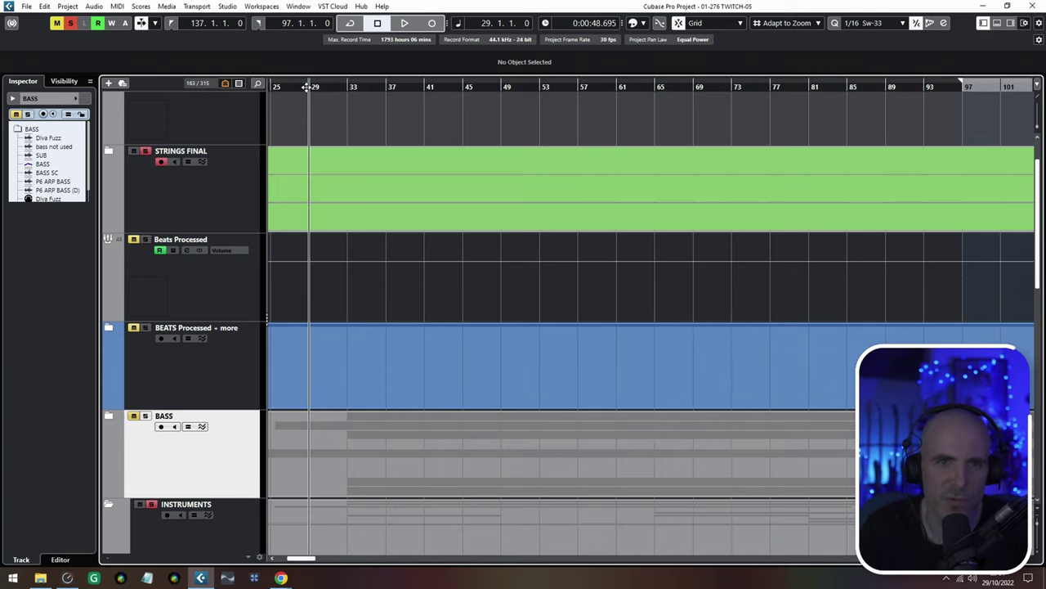
{"action": "key", "text": "space"}
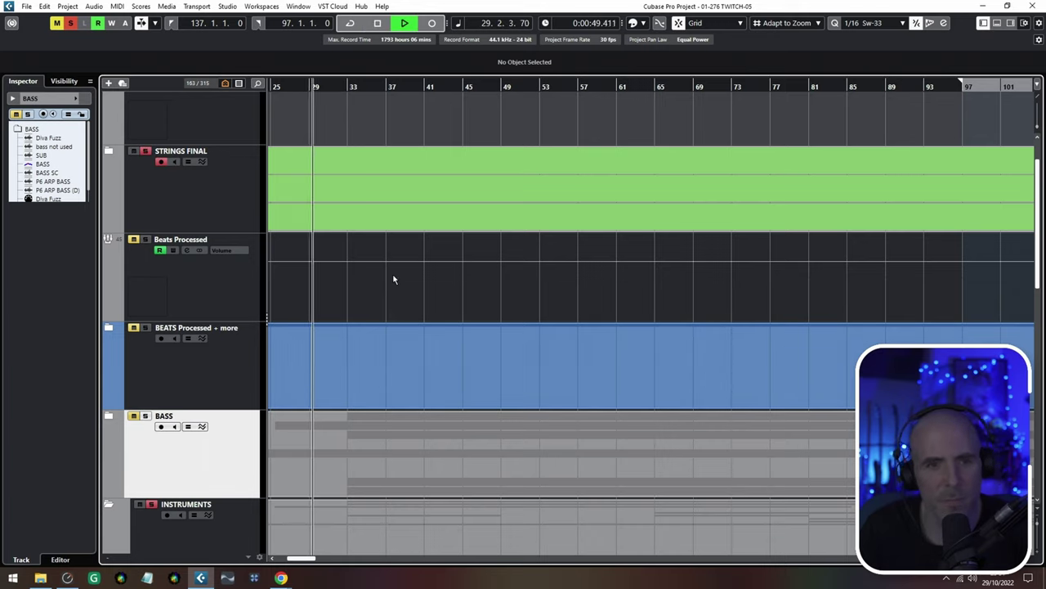
Take STRINGS FINAL out of solo and look over the instrument tracks from Alc Bell to the BRIDGE folder during playback
{"action": "scroll", "coordinate": [392, 278], "scroll_direction": "down", "scroll_amount": 15}
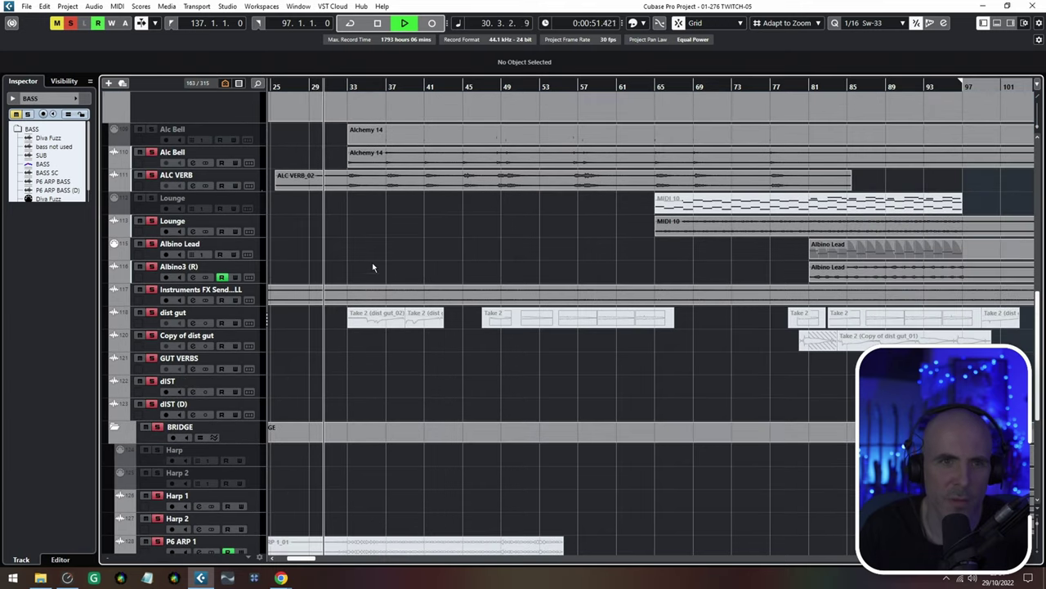
{"action": "scroll", "coordinate": [358, 252], "scroll_direction": "up", "scroll_amount": 3}
{"action": "left_click_drag", "start_coordinate": [359, 249], "coordinate": [409, 324]}
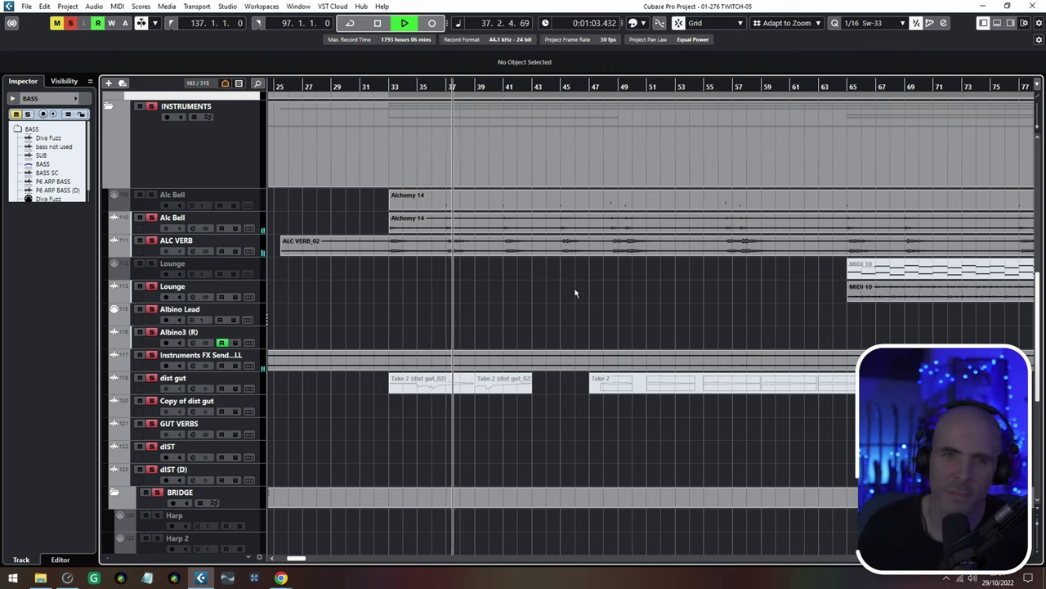
{"action": "scroll", "coordinate": [575, 293], "scroll_direction": "up", "scroll_amount": 5}
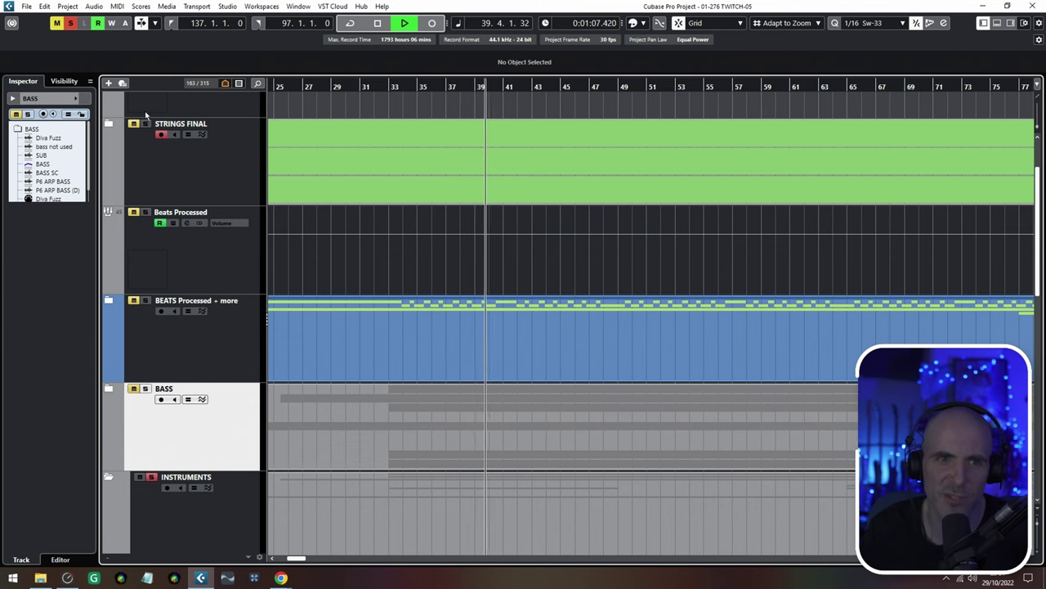
{"action": "scroll", "coordinate": [458, 366], "scroll_direction": "down", "scroll_amount": 10}
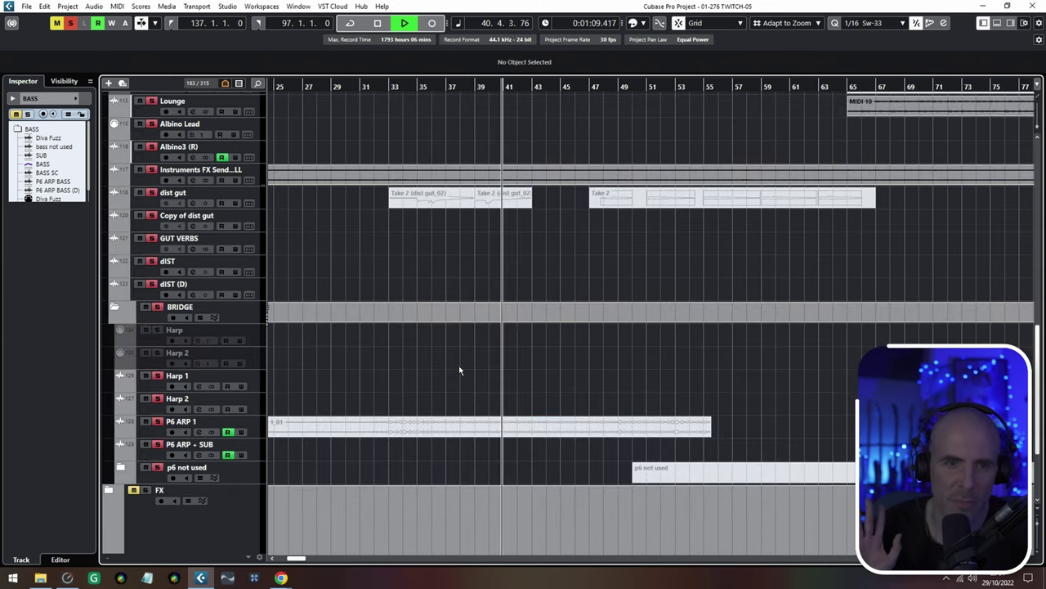
{"action": "scroll", "coordinate": [458, 370], "scroll_direction": "down", "scroll_amount": 3}
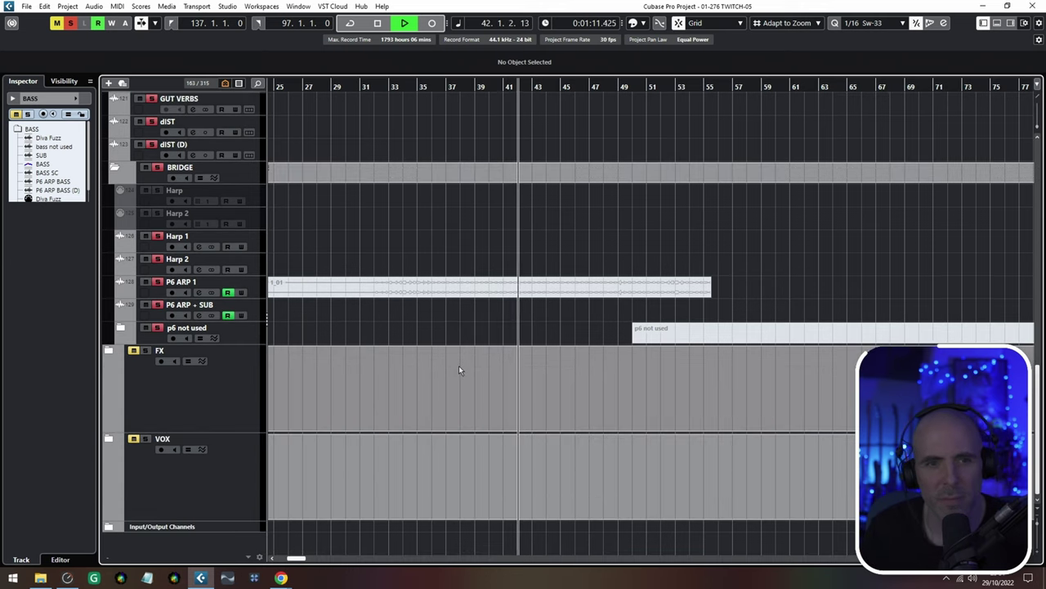
{"action": "scroll", "coordinate": [459, 365], "scroll_direction": "up", "scroll_amount": 12}
{"action": "scroll", "coordinate": [552, 300], "scroll_direction": "down", "scroll_amount": 4}
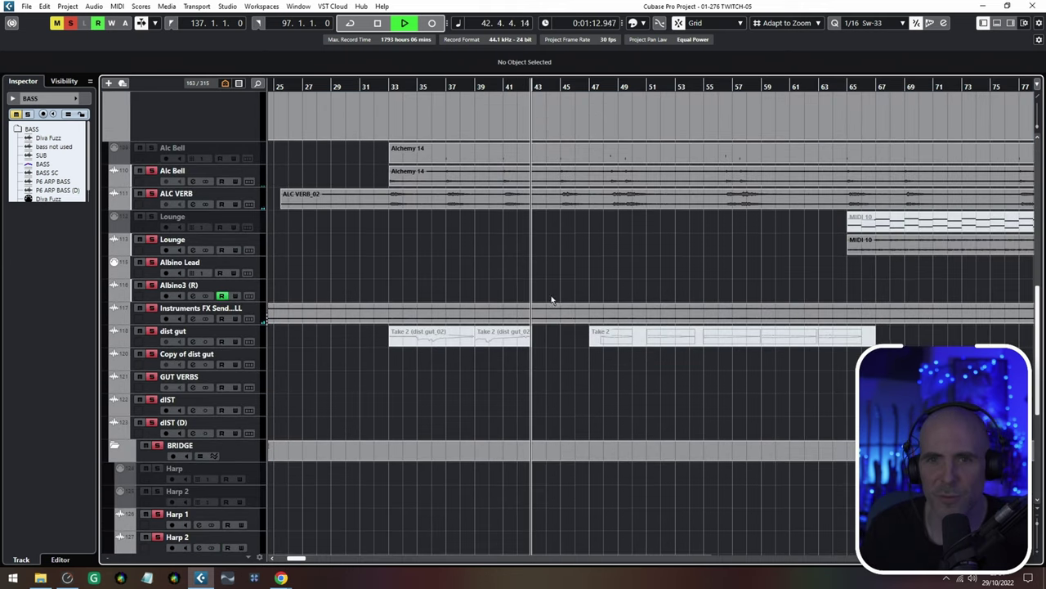
Examine the MIDI notes of the Alc Bell part Alchemy 14 between bars 42 and 53 in the Key Editor, and return to the arrangement
{"action": "double_click", "coordinate": [520, 157]}
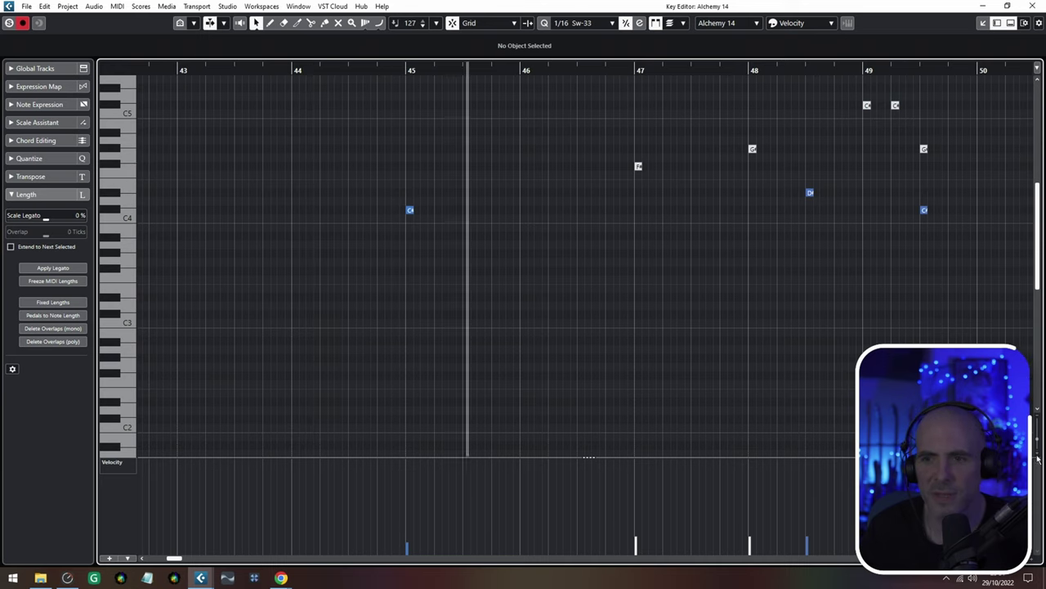
{"action": "left_click_drag", "start_coordinate": [1040, 453], "coordinate": [1038, 462]}
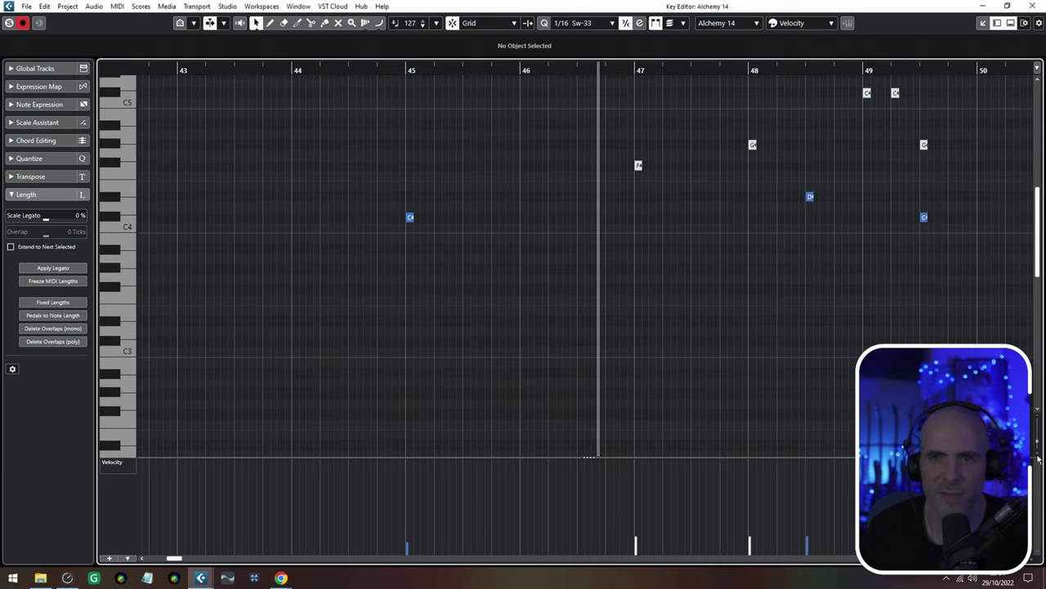
{"action": "left_click_drag", "start_coordinate": [891, 354], "coordinate": [495, 408]}
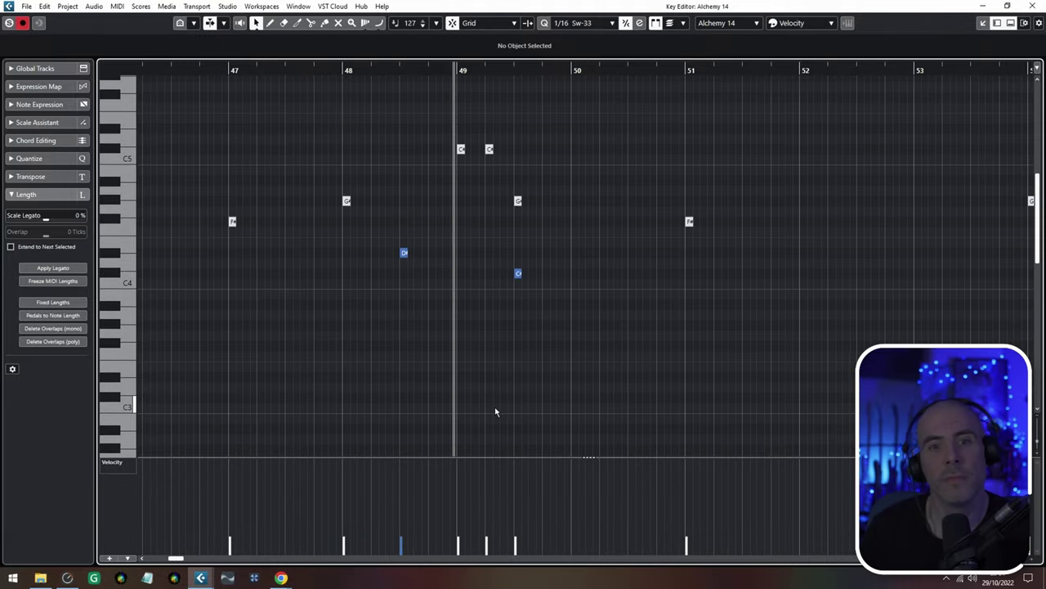
{"action": "scroll", "coordinate": [579, 362], "scroll_direction": "left", "scroll_amount": 4}
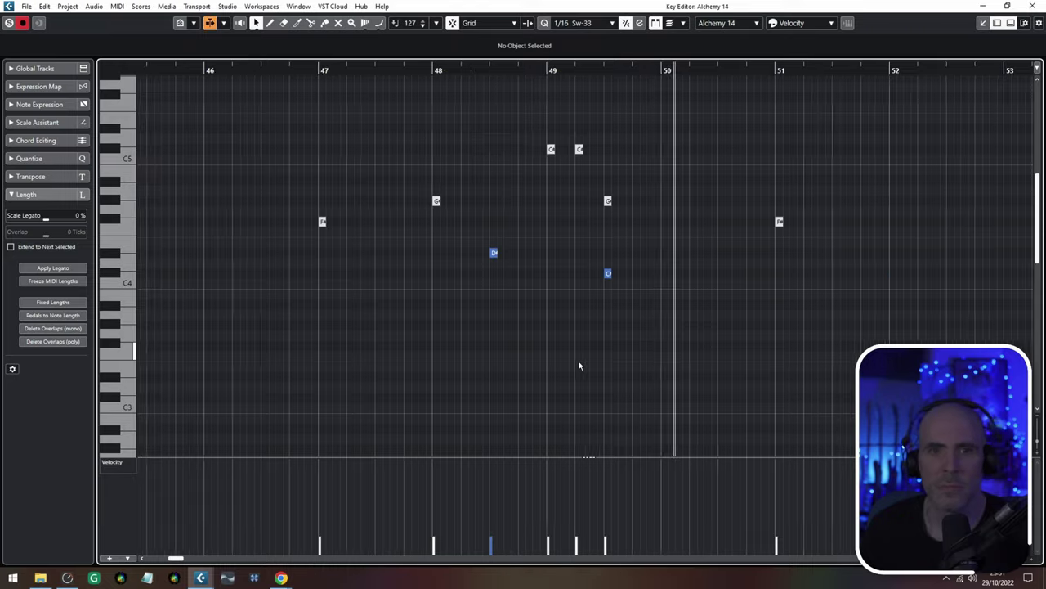
{"action": "scroll", "coordinate": [623, 362], "scroll_direction": "right", "scroll_amount": 2}
{"action": "scroll", "coordinate": [777, 346], "scroll_direction": "down", "scroll_amount": 1}
{"action": "left_click_drag", "start_coordinate": [777, 342], "coordinate": [860, 344]}
{"action": "scroll", "coordinate": [817, 346], "scroll_direction": "right", "scroll_amount": 15}
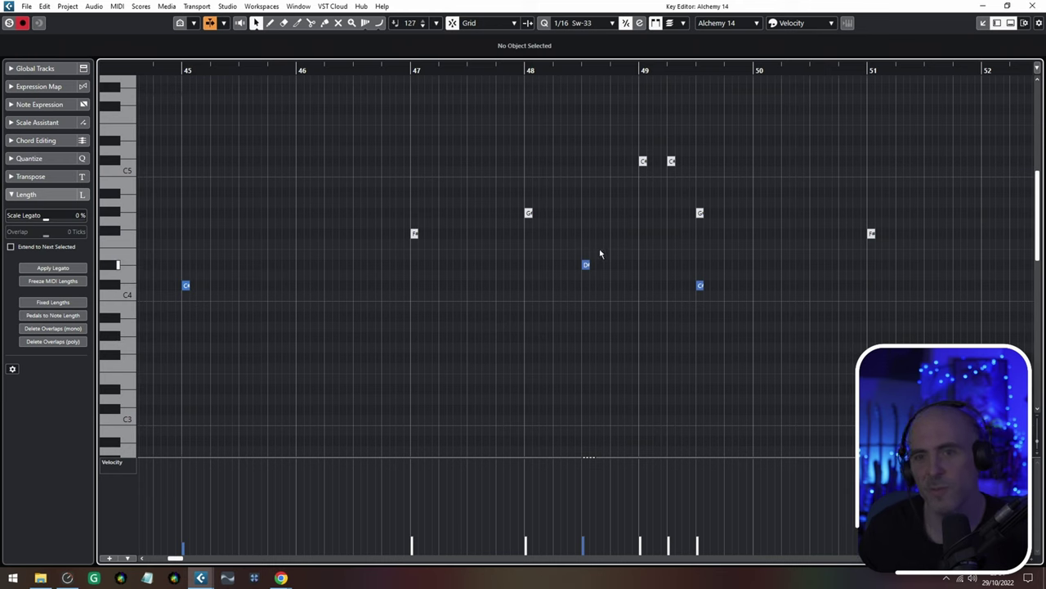
{"action": "scroll", "coordinate": [705, 325], "scroll_direction": "left", "scroll_amount": 3}
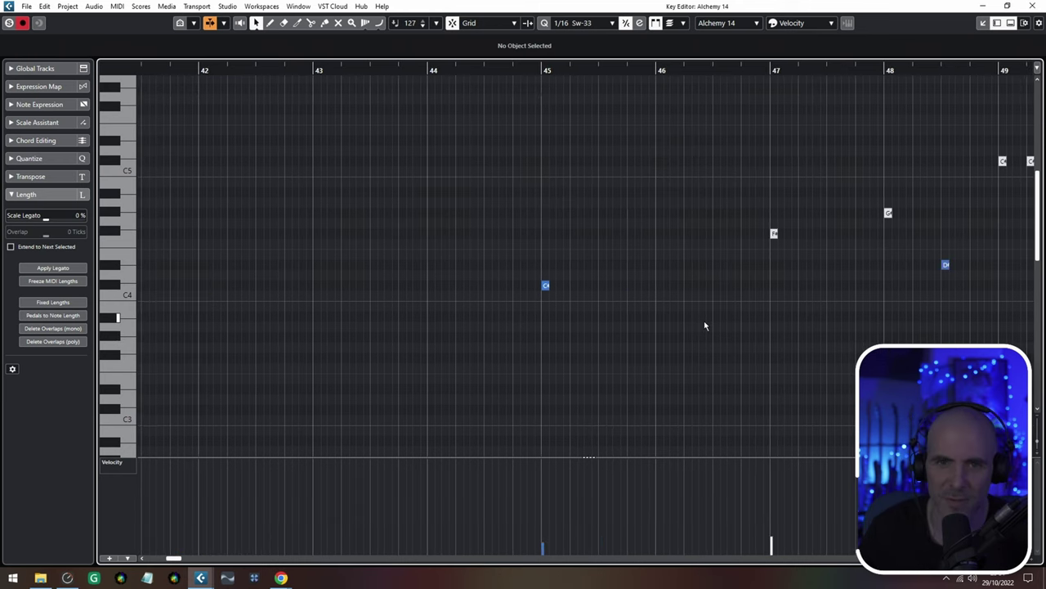
{"action": "left_click_drag", "start_coordinate": [762, 319], "coordinate": [738, 287]}
{"action": "scroll", "coordinate": [750, 285], "scroll_direction": "down", "scroll_amount": 3}
{"action": "left_click_drag", "start_coordinate": [844, 306], "coordinate": [455, 320]}
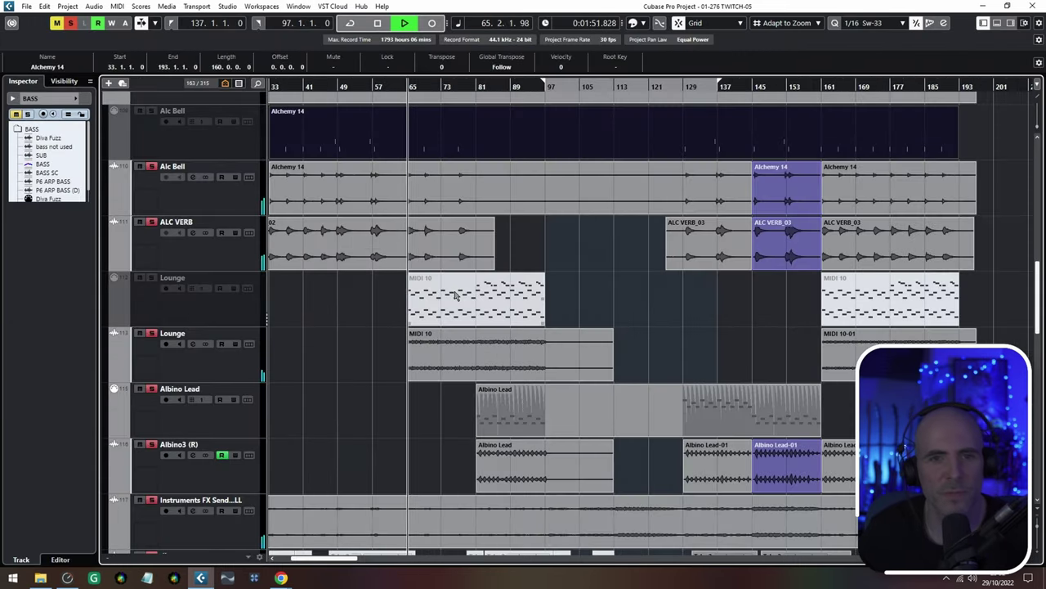
Open the Lounge part MIDI 10 at bar 65 in the Key Editor and examine its notes up to about bar 80
{"action": "double_click", "coordinate": [456, 296]}
{"action": "left_click_drag", "start_coordinate": [199, 404], "coordinate": [276, 250]}
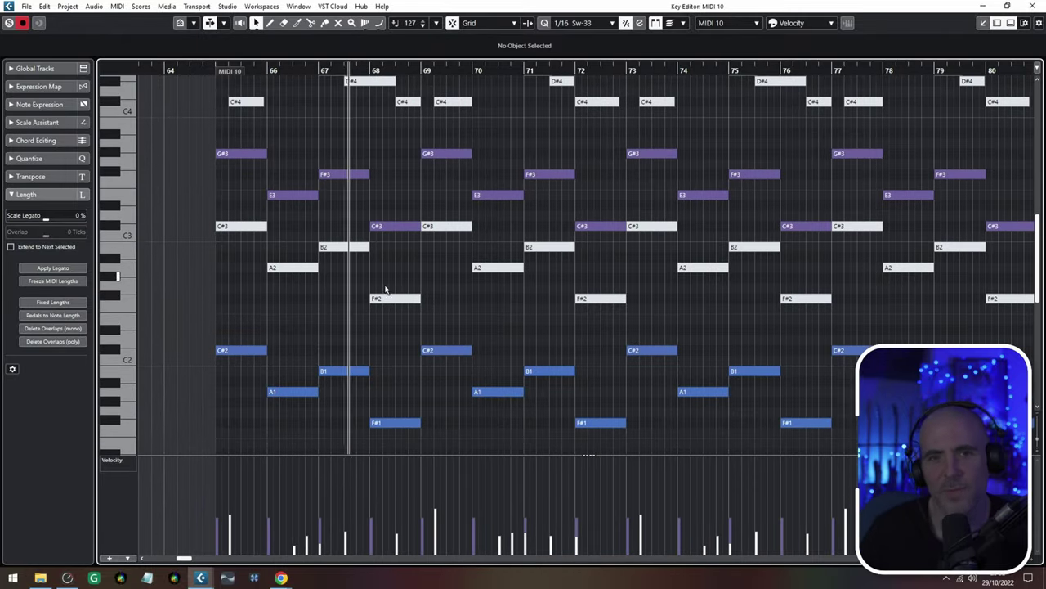
{"action": "scroll", "coordinate": [414, 289], "scroll_direction": "up", "scroll_amount": 3}
{"action": "mouse_move", "coordinate": [482, 289]}
{"action": "left_mouse_down"}
{"action": "mouse_move", "coordinate": [435, 282]}
{"action": "mouse_move", "coordinate": [412, 359]}
{"action": "mouse_move", "coordinate": [358, 260]}
{"action": "left_mouse_up"}
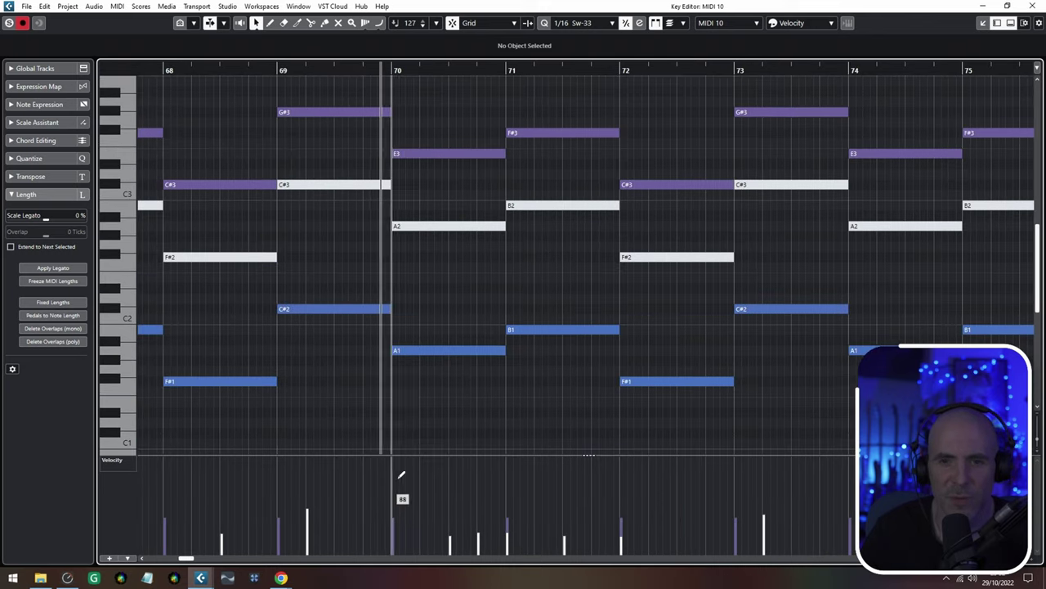
{"action": "key", "text": "g"}
{"action": "key", "text": "g"}
{"action": "key", "text": "g"}
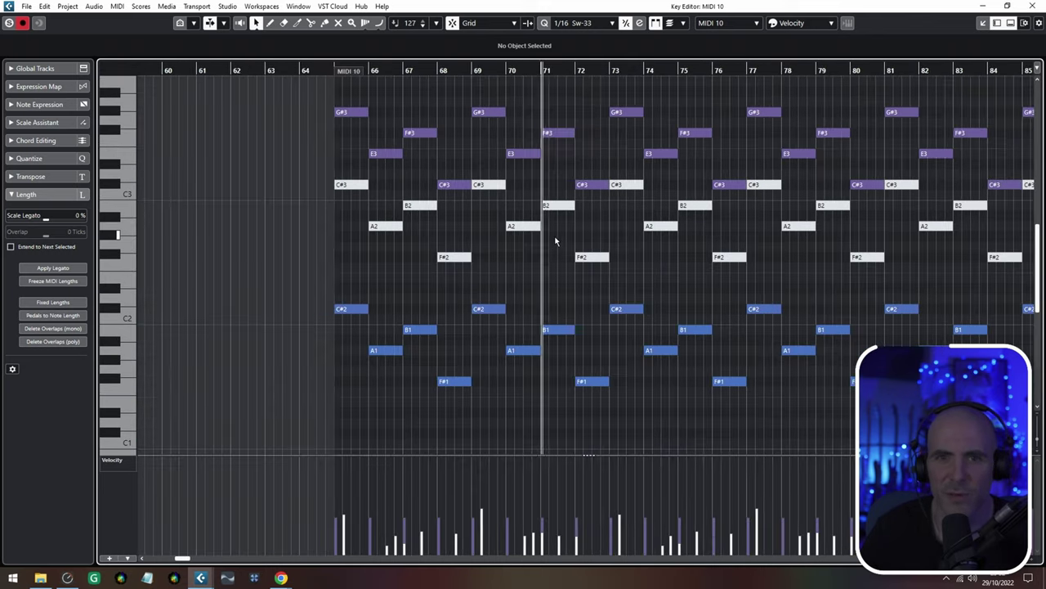
{"action": "left_click_drag", "start_coordinate": [633, 311], "coordinate": [478, 456]}
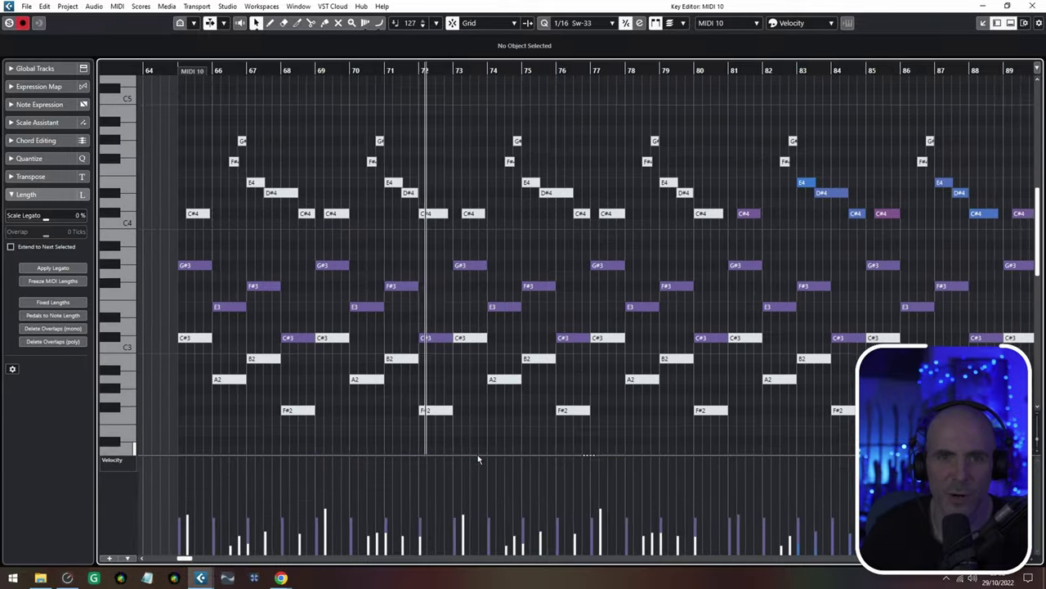
Look over the remaining MIDI 10 notes up to the part's end at bar 97, and return to the arrangement
{"action": "scroll", "coordinate": [458, 368], "scroll_direction": "down", "scroll_amount": 4}
{"action": "scroll", "coordinate": [574, 244], "scroll_direction": "down", "scroll_amount": 3}
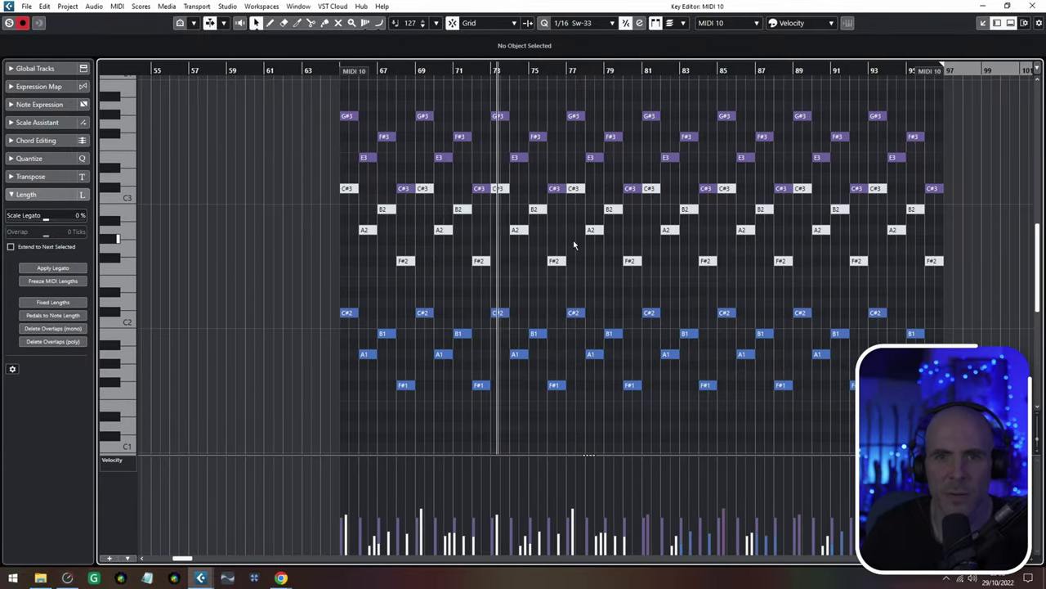
{"action": "left_click_drag", "start_coordinate": [558, 258], "coordinate": [444, 316]}
{"action": "left_click_drag", "start_coordinate": [584, 306], "coordinate": [505, 317]}
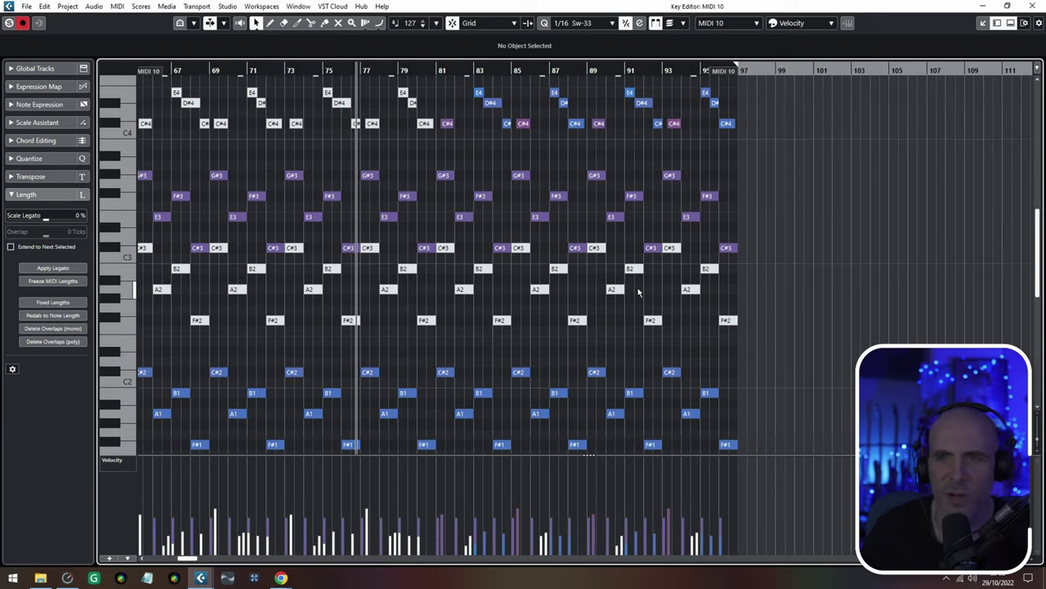
{"action": "scroll", "coordinate": [569, 328], "scroll_direction": "up", "scroll_amount": 2}
{"action": "scroll", "coordinate": [516, 273], "scroll_direction": "up", "scroll_amount": 3, "text": "ctrl"}
{"action": "scroll", "coordinate": [515, 276], "scroll_direction": "down", "scroll_amount": 2}
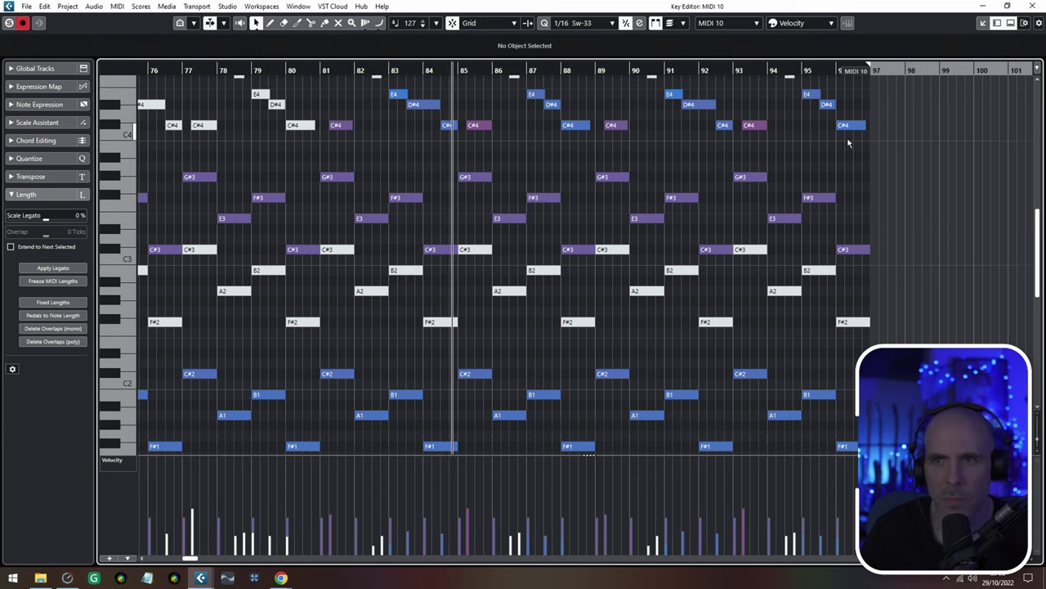
{"action": "left_click", "coordinate": [1032, 6]}
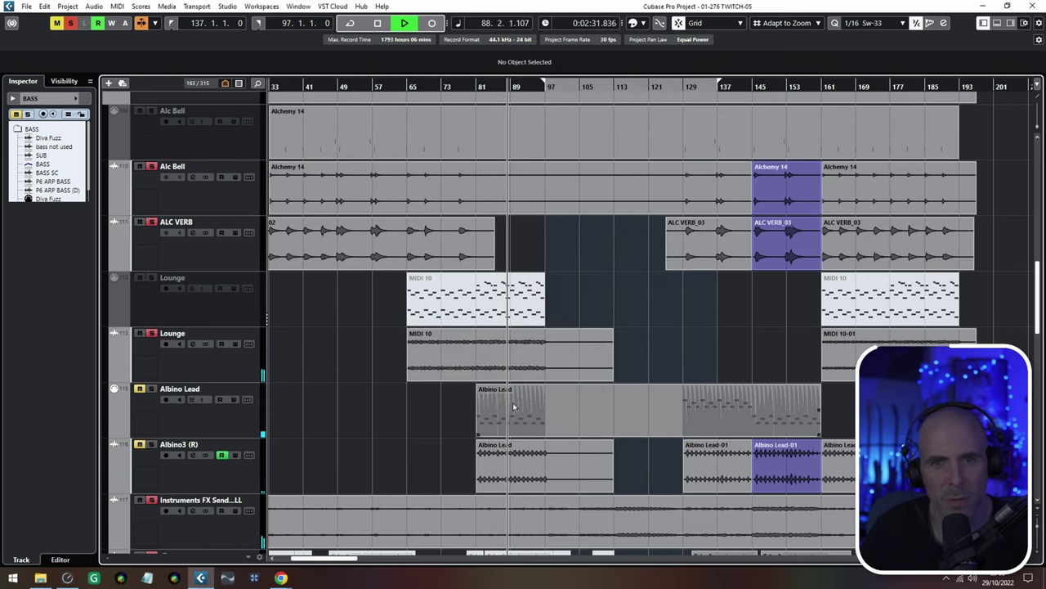
Play from about bar 73 with Albino Lead, Albino3 (R) and the Instruments FX Send track out of solo
{"action": "left_click", "coordinate": [448, 86]}
{"action": "scroll", "coordinate": [363, 327], "scroll_direction": "down", "scroll_amount": 2}
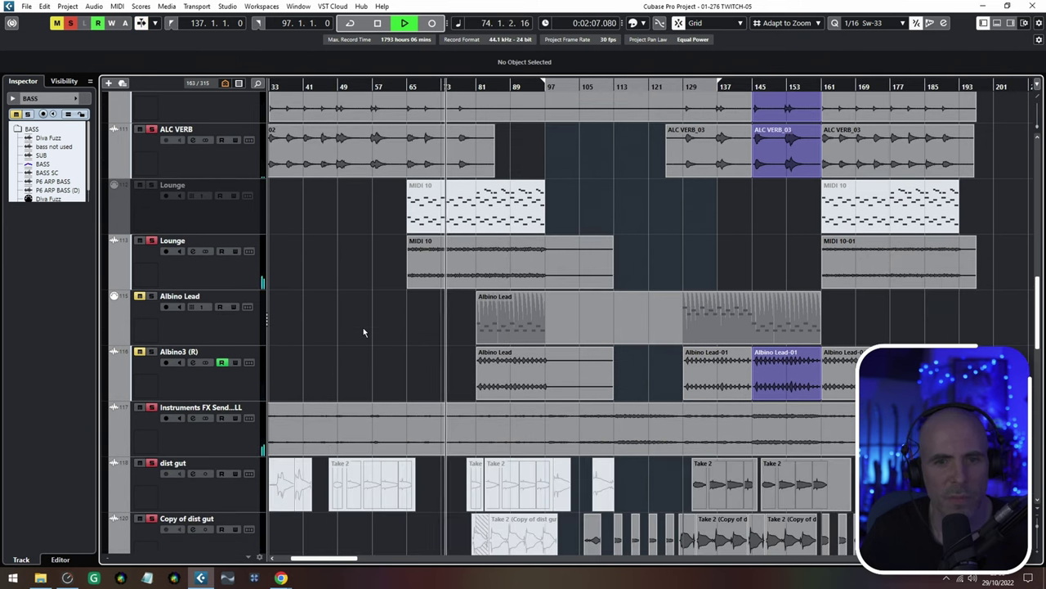
{"action": "left_click_drag", "start_coordinate": [412, 399], "coordinate": [376, 468]}
{"action": "scroll", "coordinate": [412, 390], "scroll_direction": "up", "scroll_amount": 3}
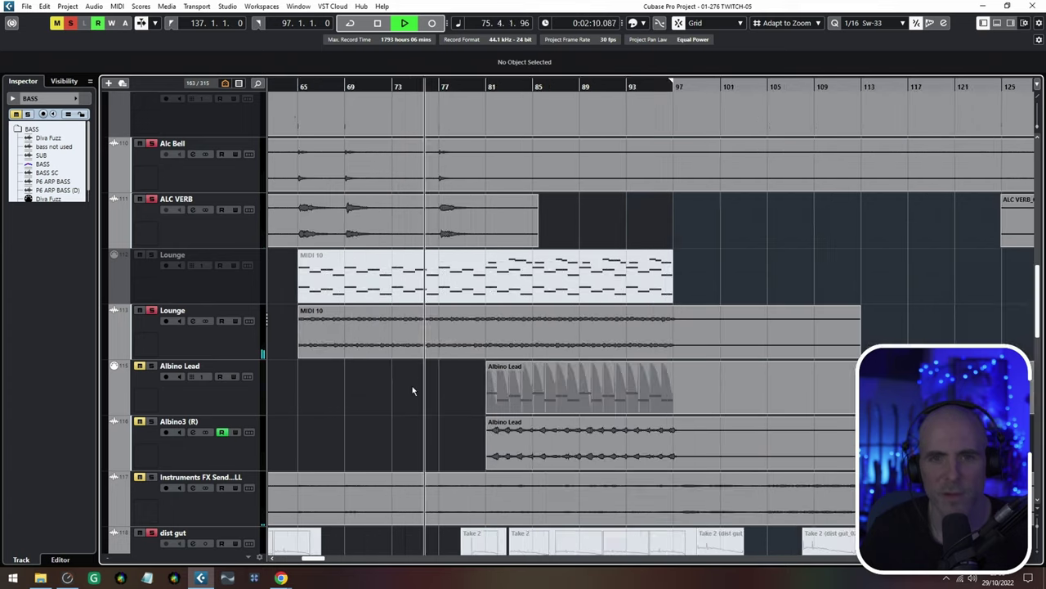
Examine the Lounge part MIDI 10 in the Key Editor again, following the upper melody notes from bar 79 to 94, and return to the arrangement
{"action": "double_click", "coordinate": [545, 275]}
{"action": "scroll", "coordinate": [433, 306], "scroll_direction": "down", "scroll_amount": 2}
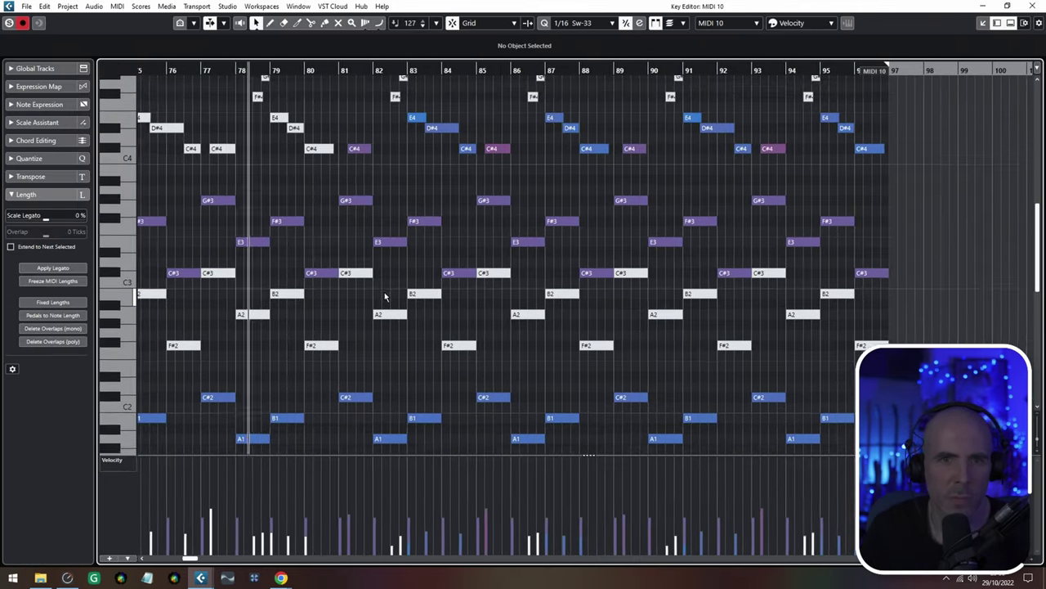
{"action": "left_click_drag", "start_coordinate": [432, 342], "coordinate": [409, 306]}
{"action": "scroll", "coordinate": [342, 309], "scroll_direction": "up", "scroll_amount": 4}
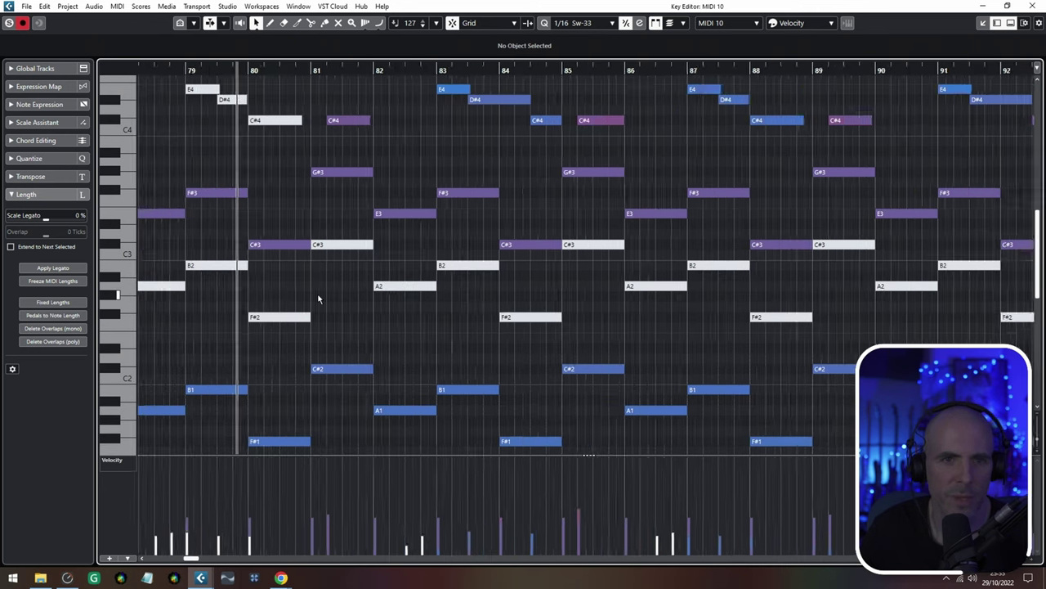
{"action": "scroll", "coordinate": [327, 319], "scroll_direction": "up", "scroll_amount": 1}
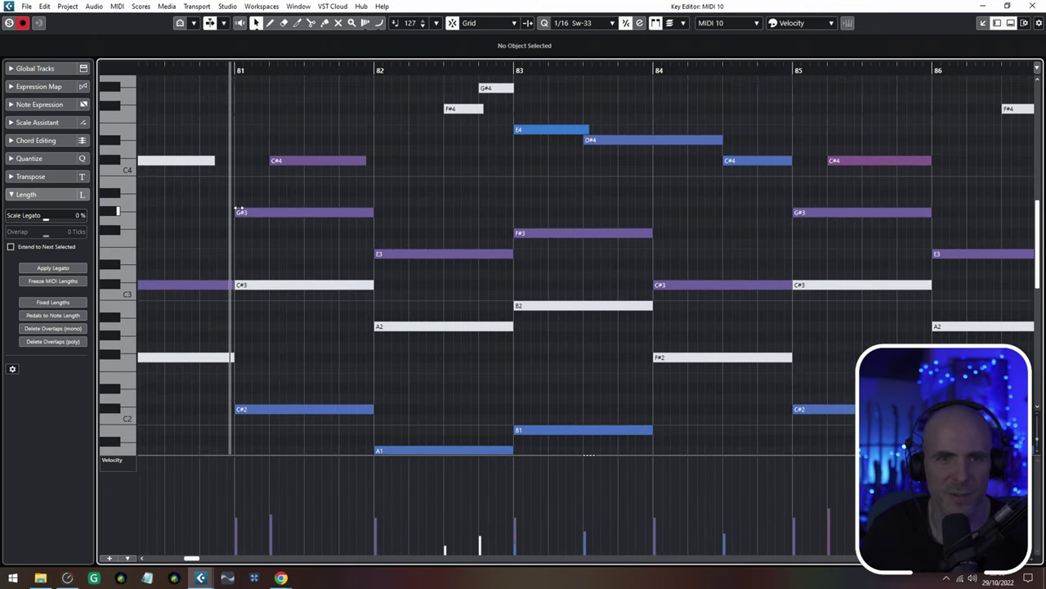
{"action": "left_click_drag", "start_coordinate": [497, 271], "coordinate": [319, 271]}
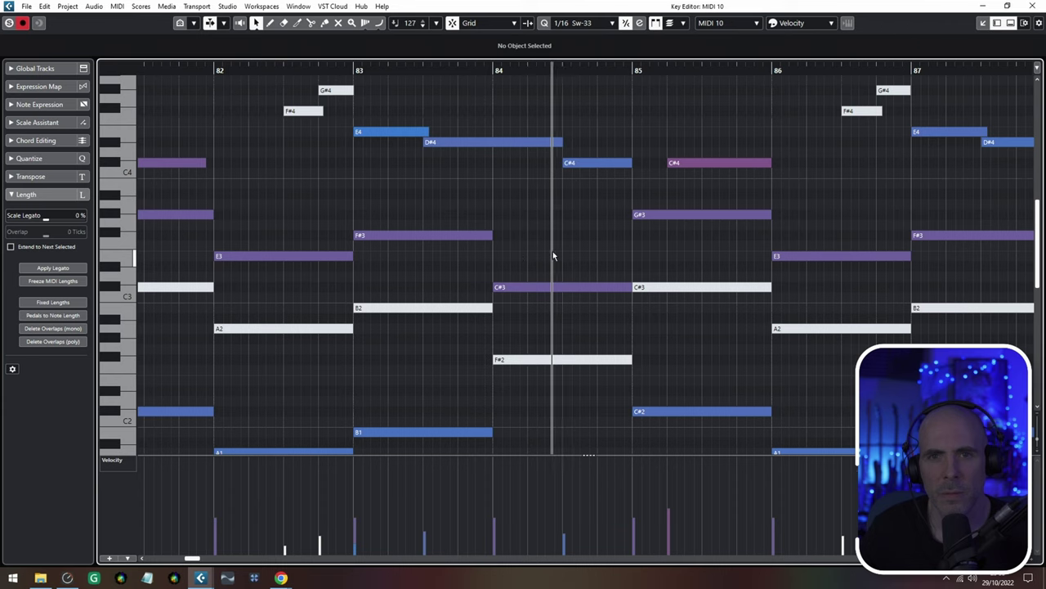
{"action": "key", "text": "g"}
{"action": "key", "text": "g"}
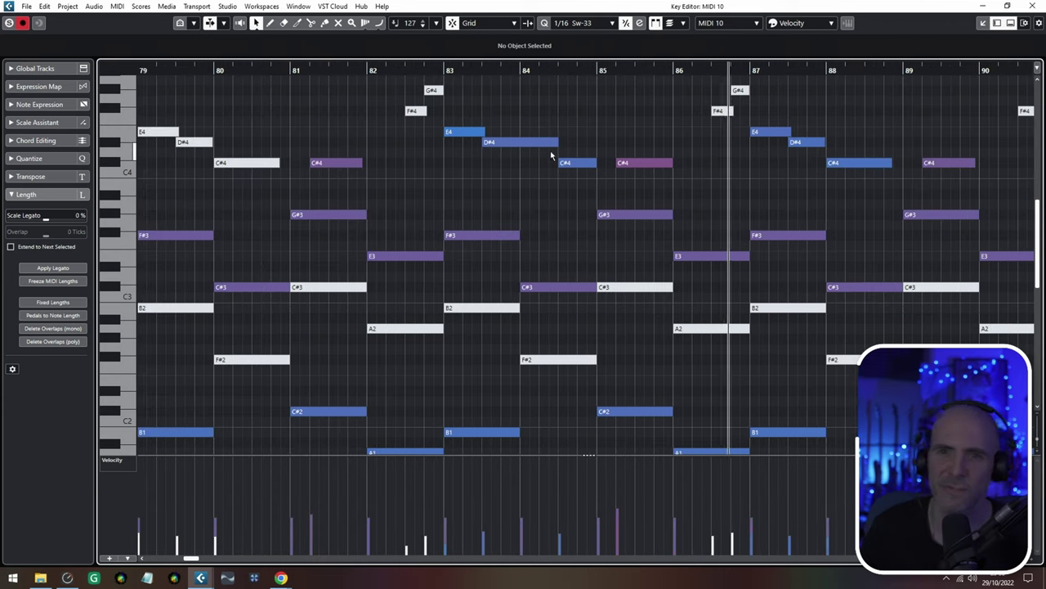
{"action": "left_click_drag", "start_coordinate": [516, 163], "coordinate": [254, 260]}
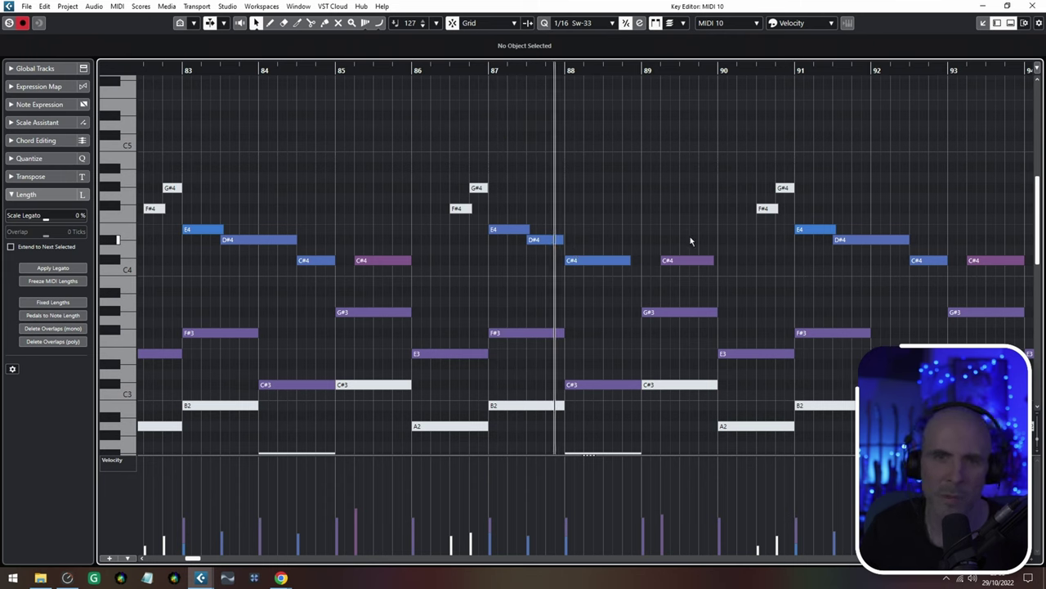
{"action": "left_click_drag", "start_coordinate": [627, 293], "coordinate": [561, 217]}
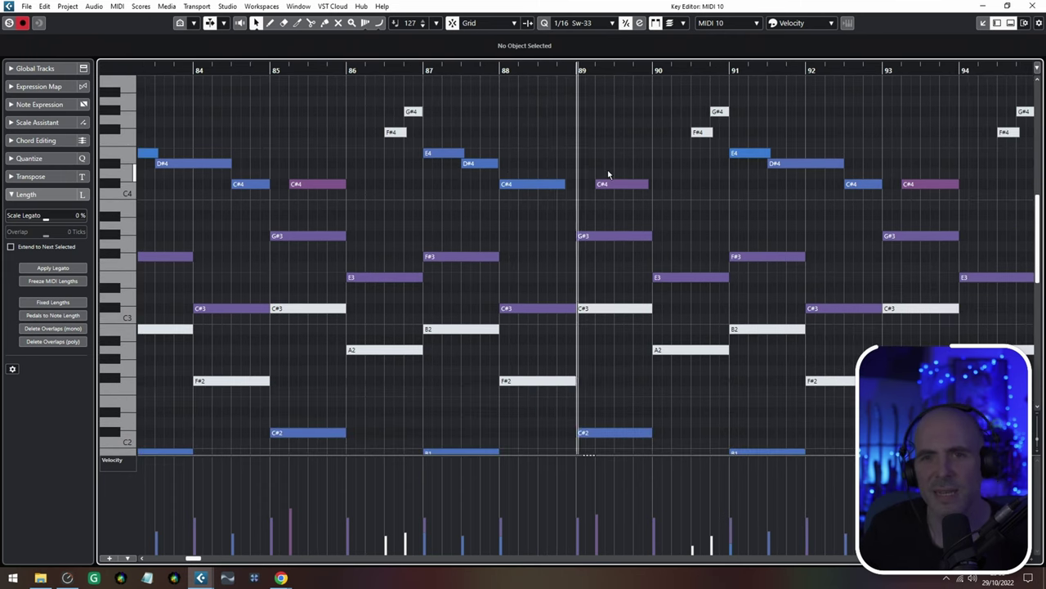
{"action": "key", "text": "Return"}
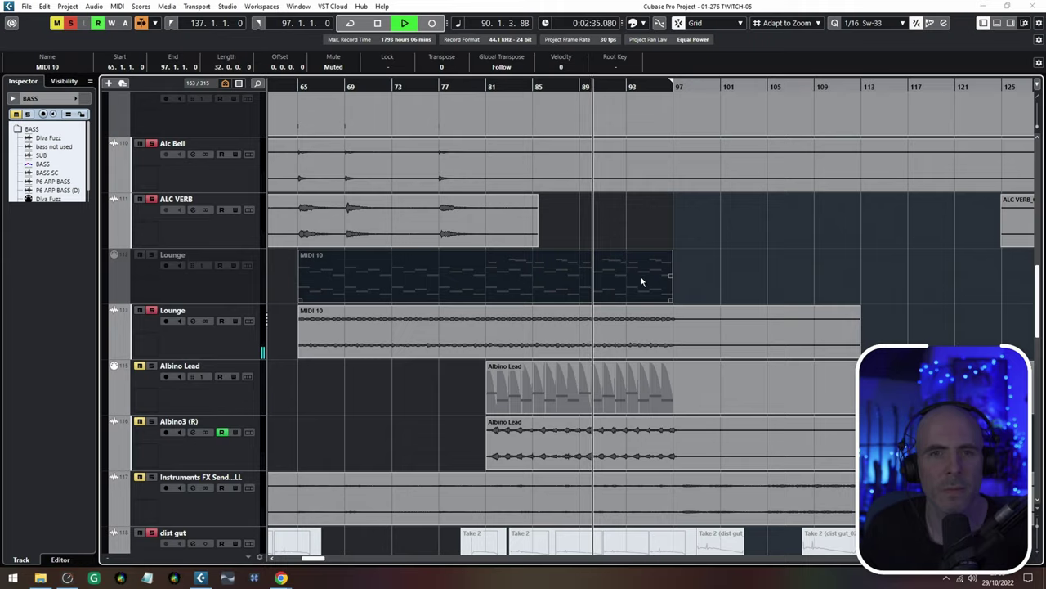
Play from about bar 77 and solo Albino Lead and Albino3 (R) again
{"action": "scroll", "coordinate": [624, 290], "scroll_direction": "down", "scroll_amount": 3}
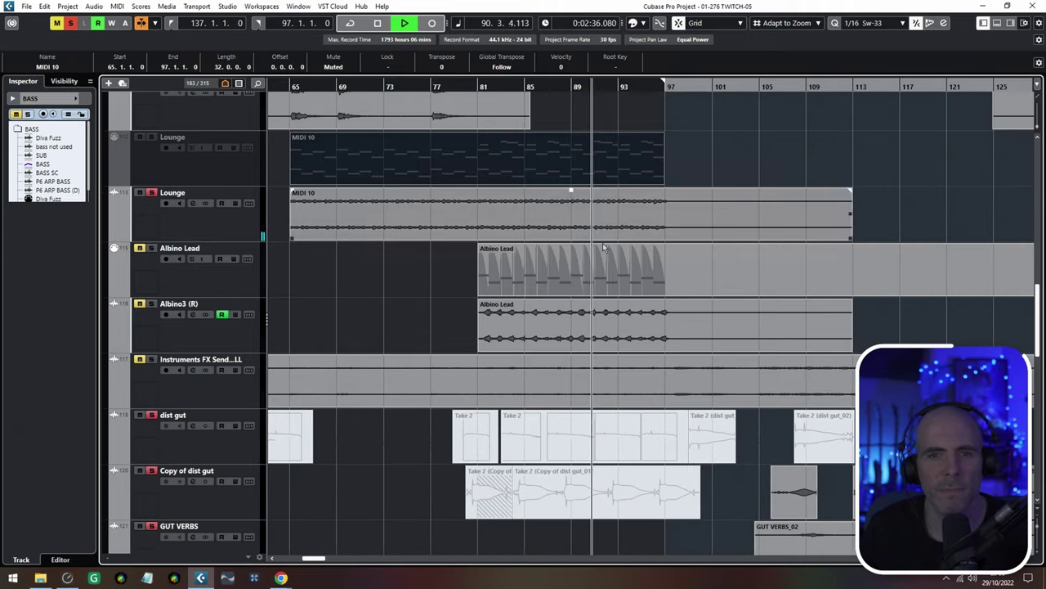
{"action": "left_click", "coordinate": [436, 86]}
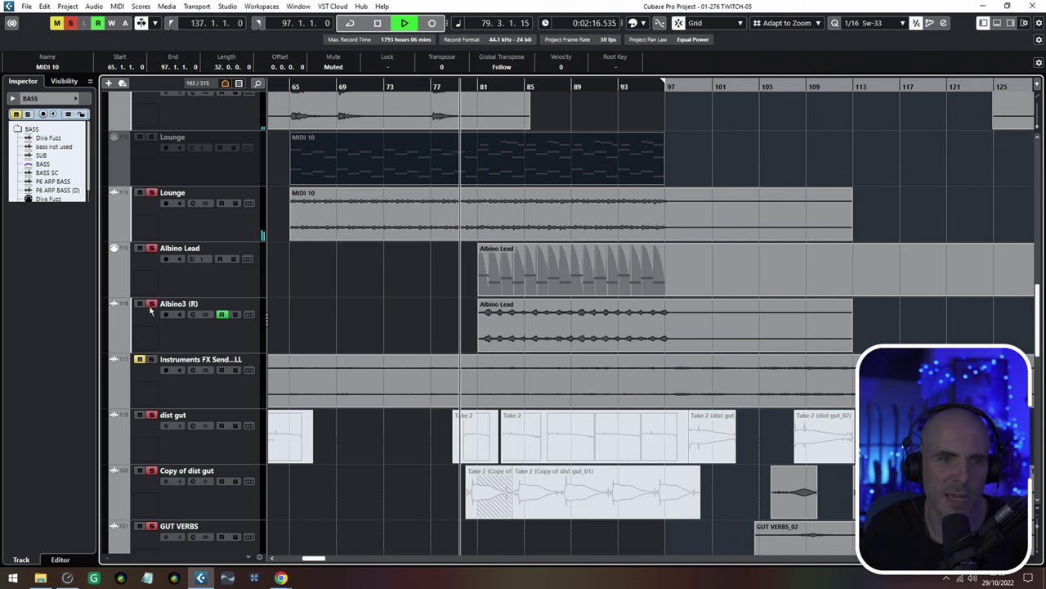
{"action": "scroll", "coordinate": [269, 314], "scroll_direction": "right", "scroll_amount": 3}
Examine the Albino Lead part's notes and modulation curve in the Key Editor while playing from about bar 81, and return to the arrangement
{"action": "left_click", "coordinate": [357, 272]}
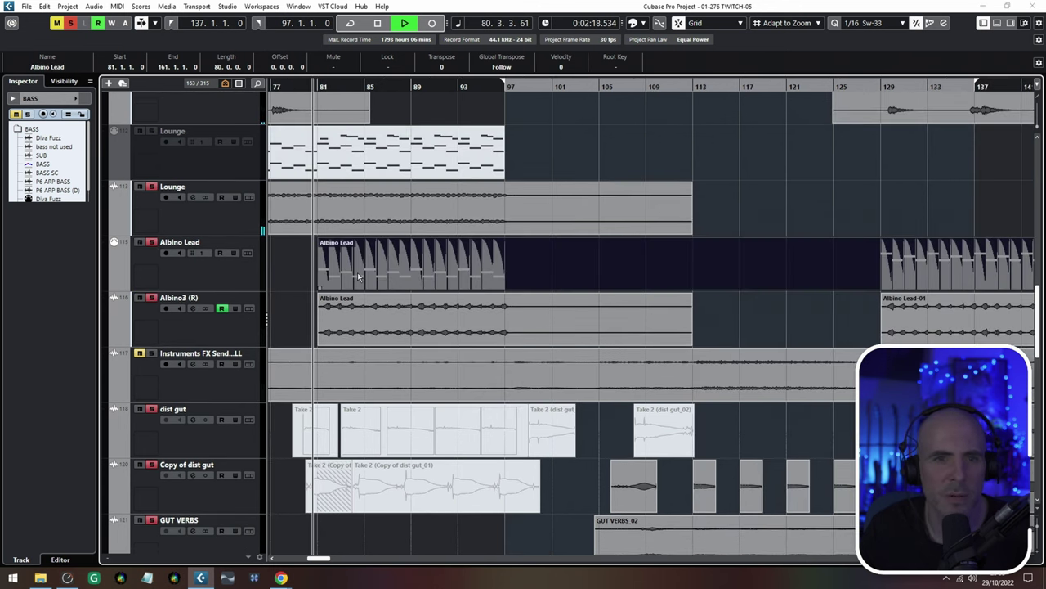
{"action": "double_click", "coordinate": [357, 272]}
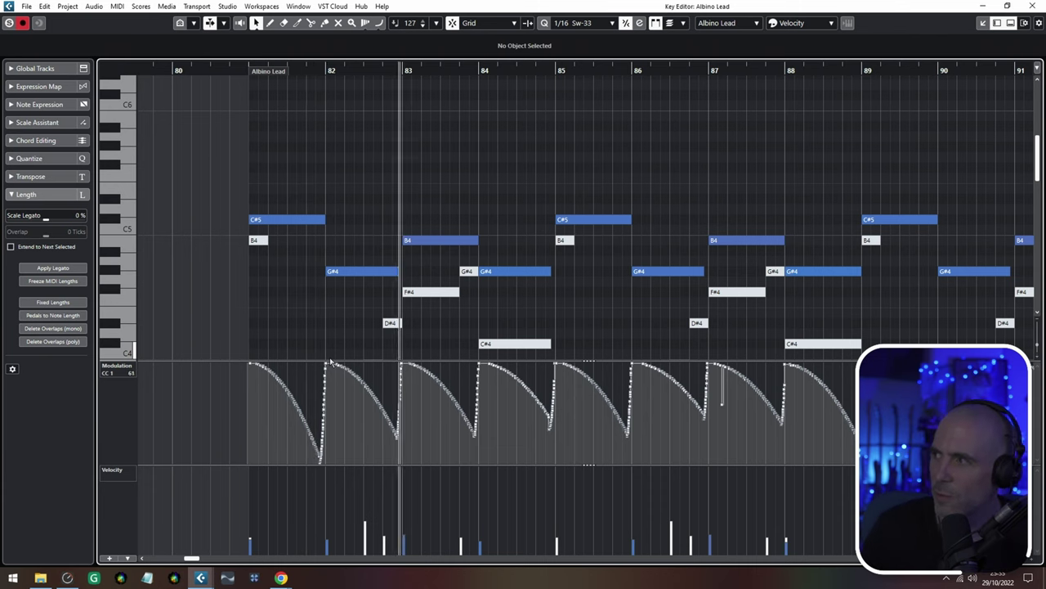
{"action": "scroll", "coordinate": [371, 325], "scroll_direction": "up", "scroll_amount": 2}
{"action": "left_click_drag", "start_coordinate": [371, 325], "coordinate": [415, 210]}
{"action": "left_click", "coordinate": [228, 71]}
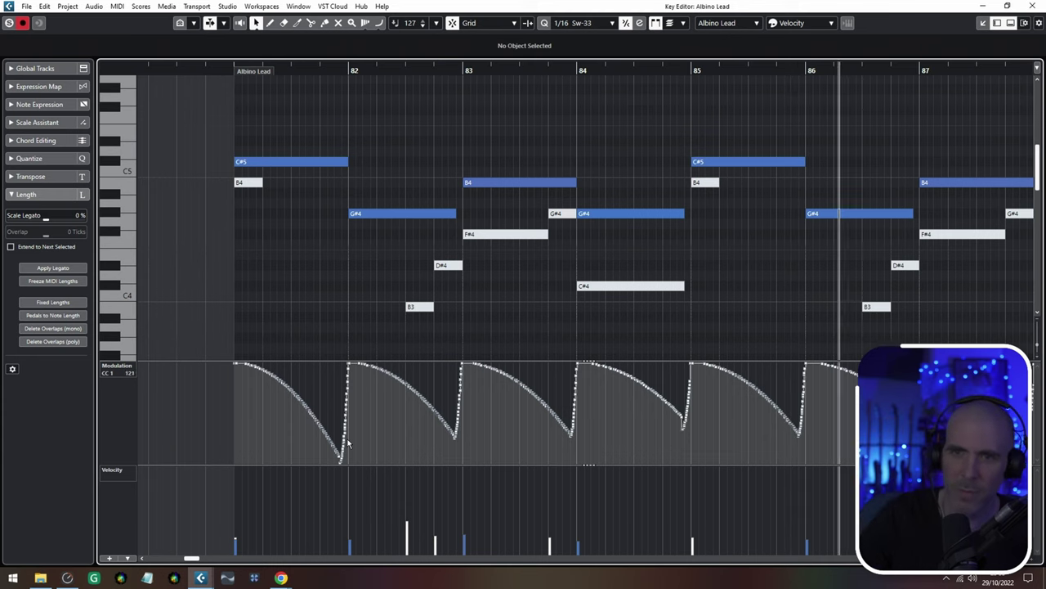
{"action": "scroll", "coordinate": [553, 310], "scroll_direction": "down", "scroll_amount": 3}
{"action": "left_click_drag", "start_coordinate": [565, 305], "coordinate": [439, 295]}
{"action": "key", "text": "Return"}
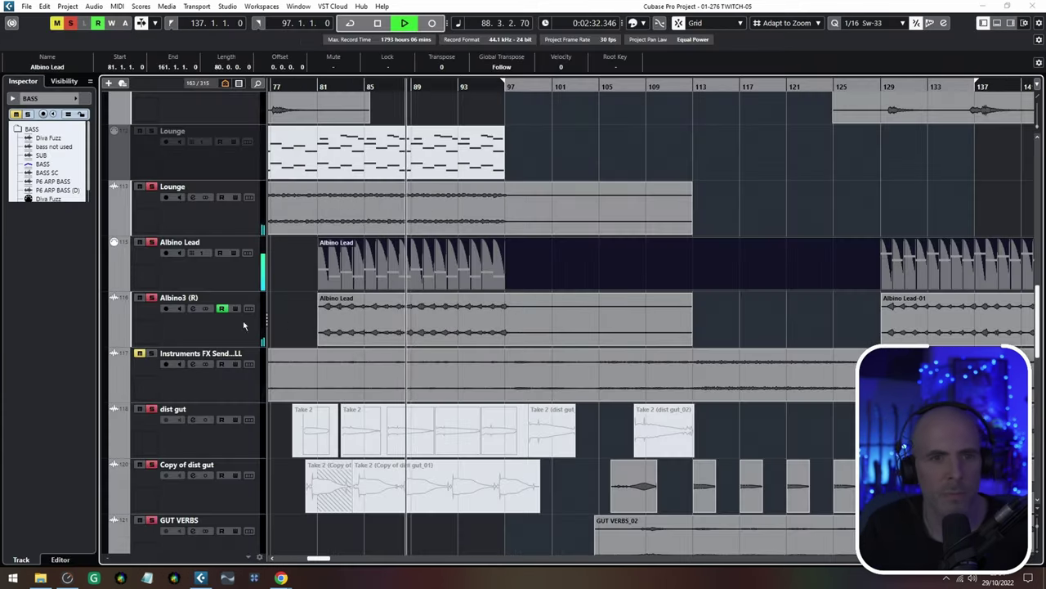
Solo the Instruments FX Send track again, then set the playback position to bar 78 and stop playback
{"action": "scroll", "coordinate": [343, 362], "scroll_direction": "down", "scroll_amount": 3}
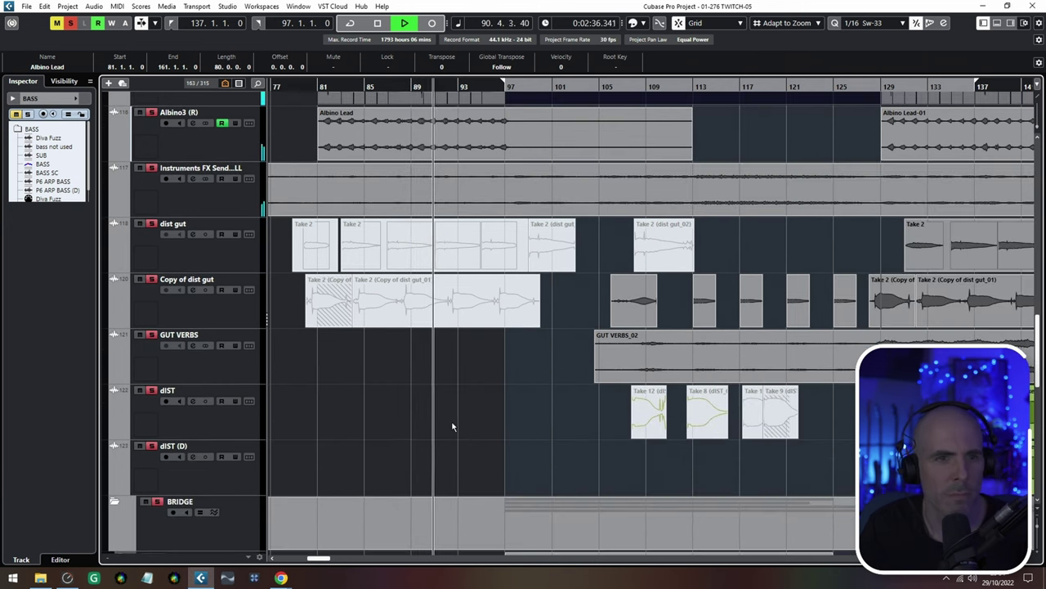
{"action": "scroll", "coordinate": [453, 426], "scroll_direction": "up", "scroll_amount": 2}
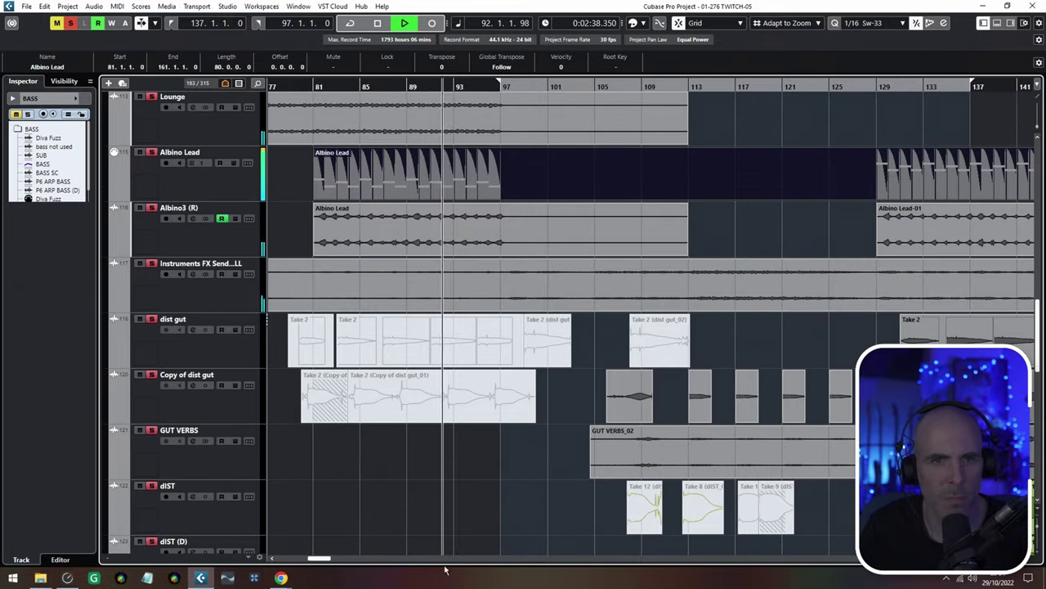
{"action": "scroll", "coordinate": [445, 570], "scroll_direction": "up", "scroll_amount": 4}
{"action": "scroll", "coordinate": [421, 409], "scroll_direction": "left", "scroll_amount": 3}
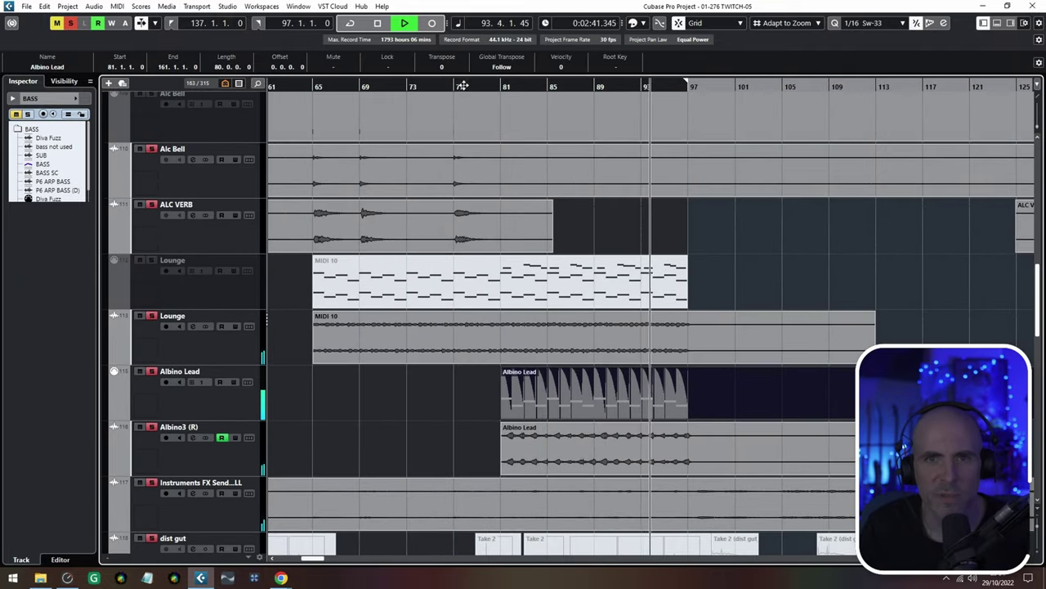
{"action": "left_click_drag", "start_coordinate": [463, 85], "coordinate": [464, 92]}
{"action": "key", "text": "space"}
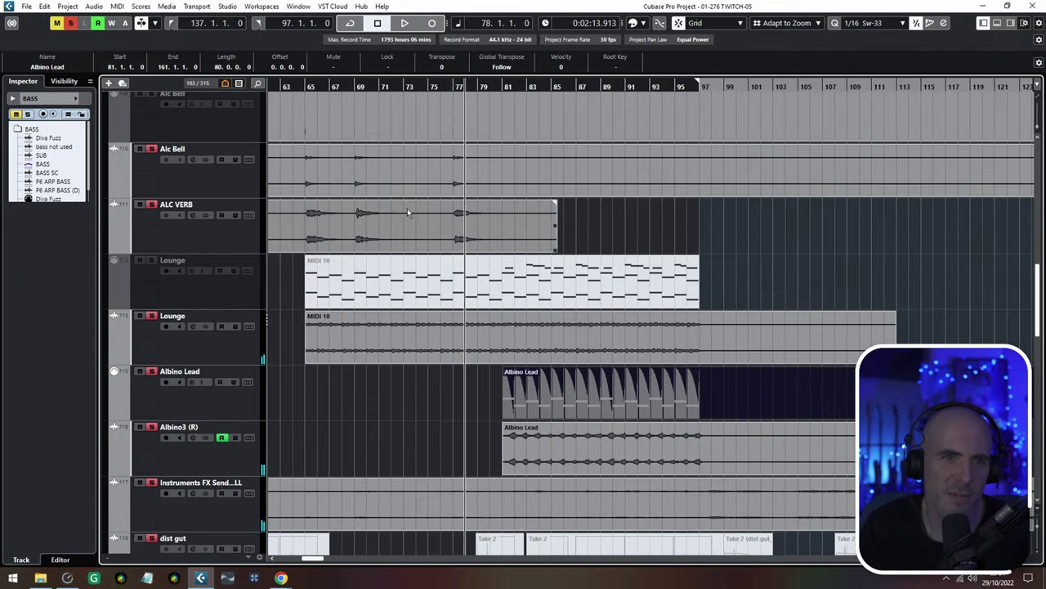
Play on from bar 78 and look over the track list from FX SENDS to the BRIDGE folder's harp and arp tracks at different track heights
{"action": "key", "text": "shift+g"}
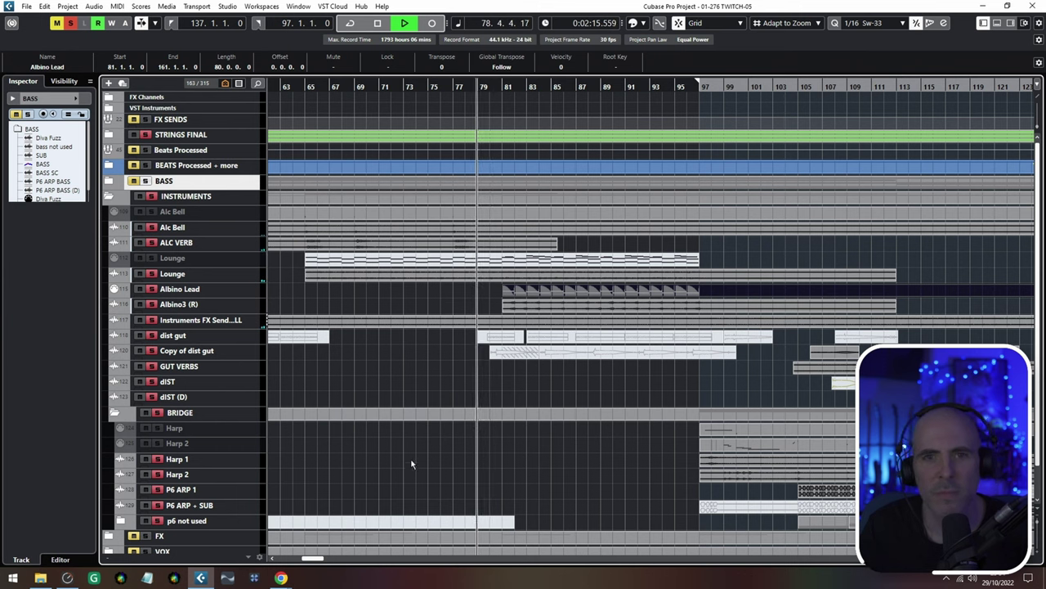
{"action": "left_click", "coordinate": [557, 393]}
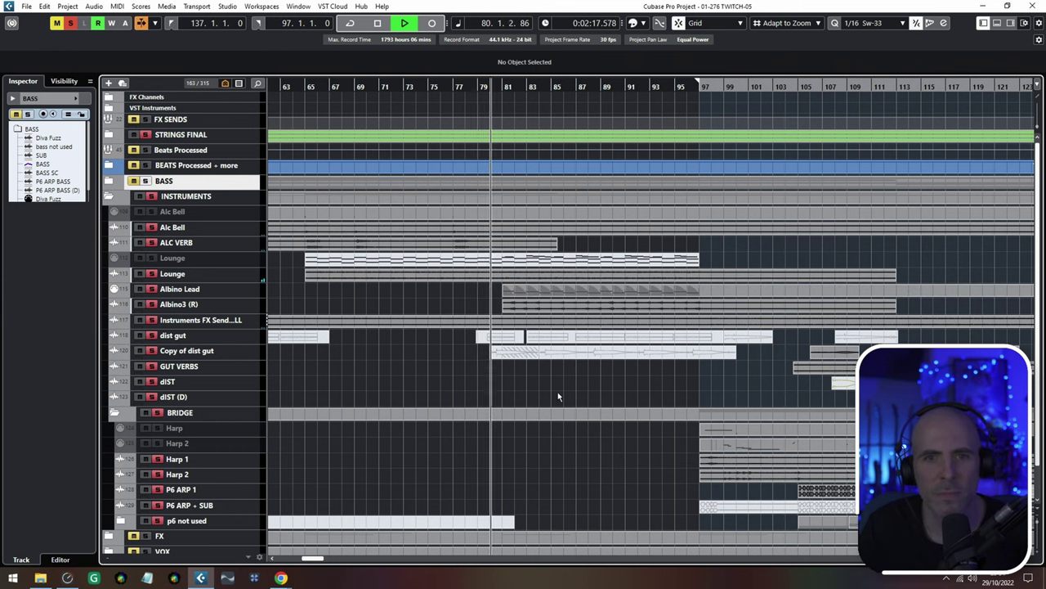
{"action": "scroll", "coordinate": [557, 397], "scroll_direction": "up", "scroll_amount": 4}
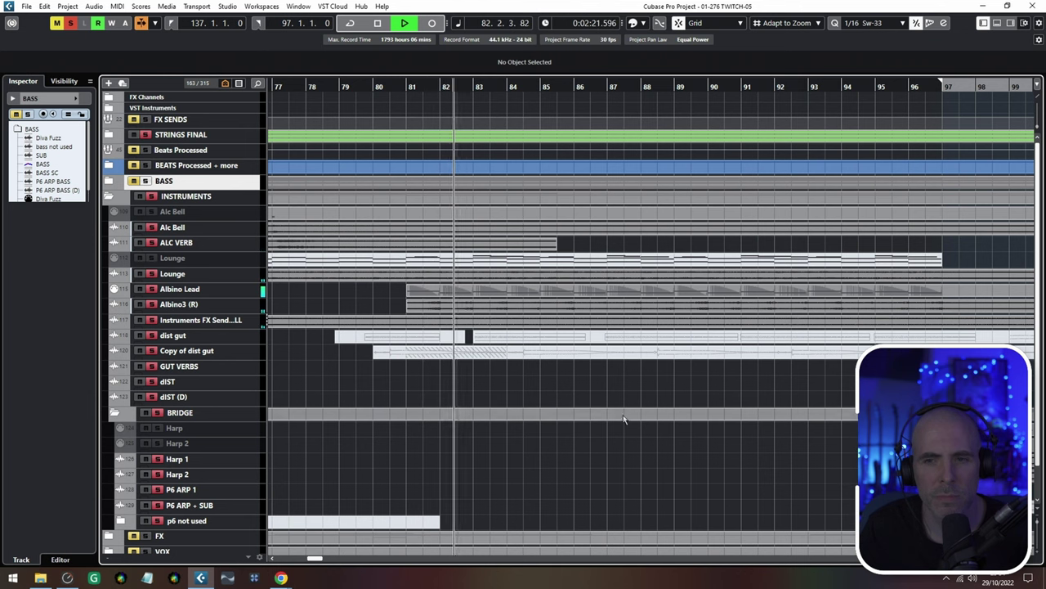
{"action": "left_click", "coordinate": [1039, 556]}
{"action": "left_click", "coordinate": [1039, 557]}
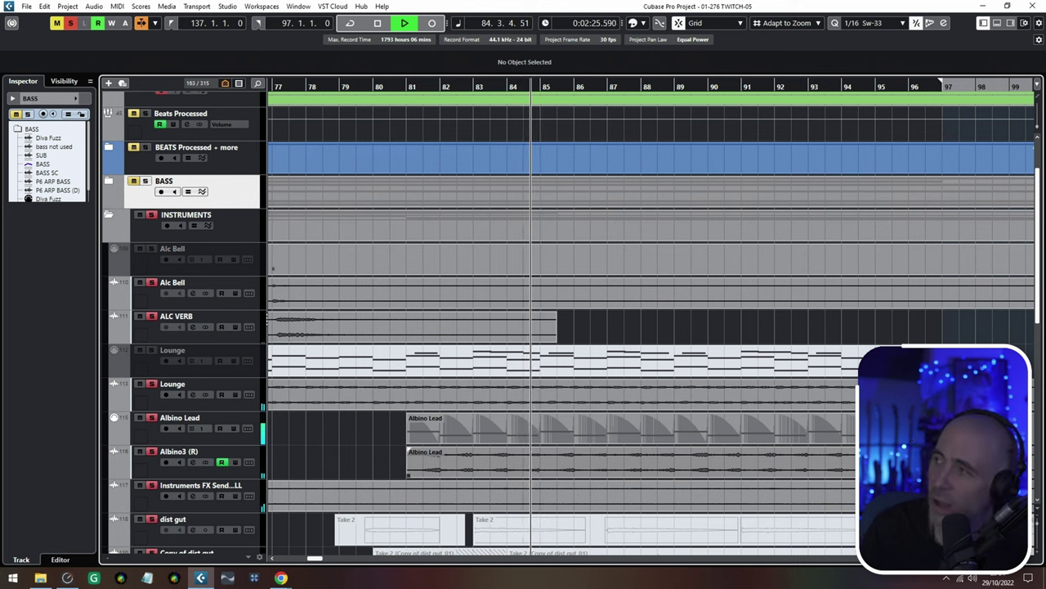
{"action": "scroll", "coordinate": [833, 415], "scroll_direction": "right", "scroll_amount": 2}
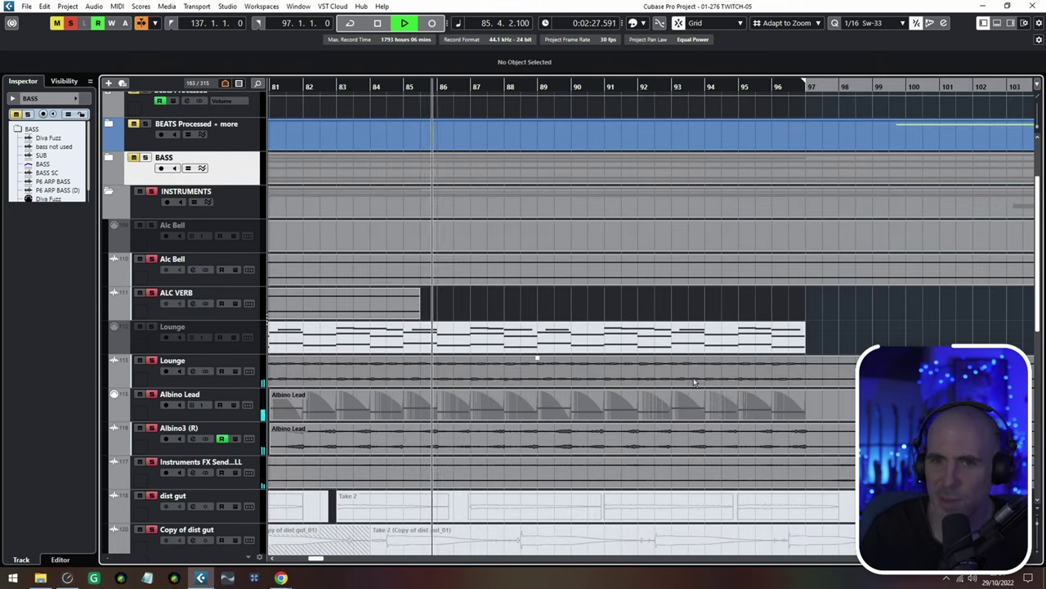
{"action": "scroll", "coordinate": [700, 380], "scroll_direction": "up", "scroll_amount": 1}
{"action": "scroll", "coordinate": [701, 380], "scroll_direction": "down", "scroll_amount": 2}
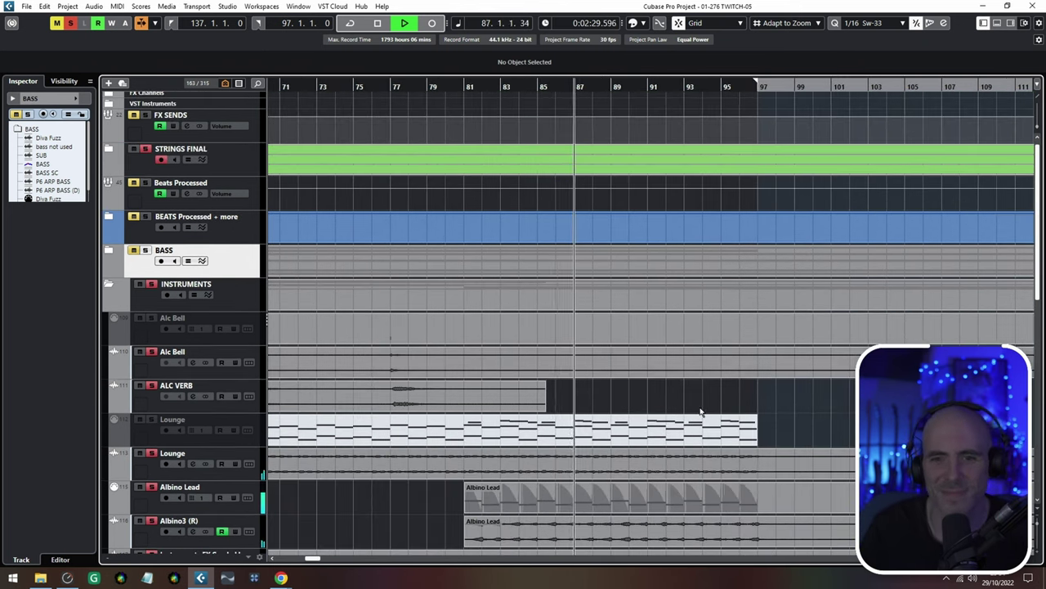
{"action": "scroll", "coordinate": [699, 400], "scroll_direction": "down", "scroll_amount": 5}
{"action": "scroll", "coordinate": [567, 234], "scroll_direction": "right", "scroll_amount": 3}
{"action": "scroll", "coordinate": [527, 352], "scroll_direction": "down", "scroll_amount": 10}
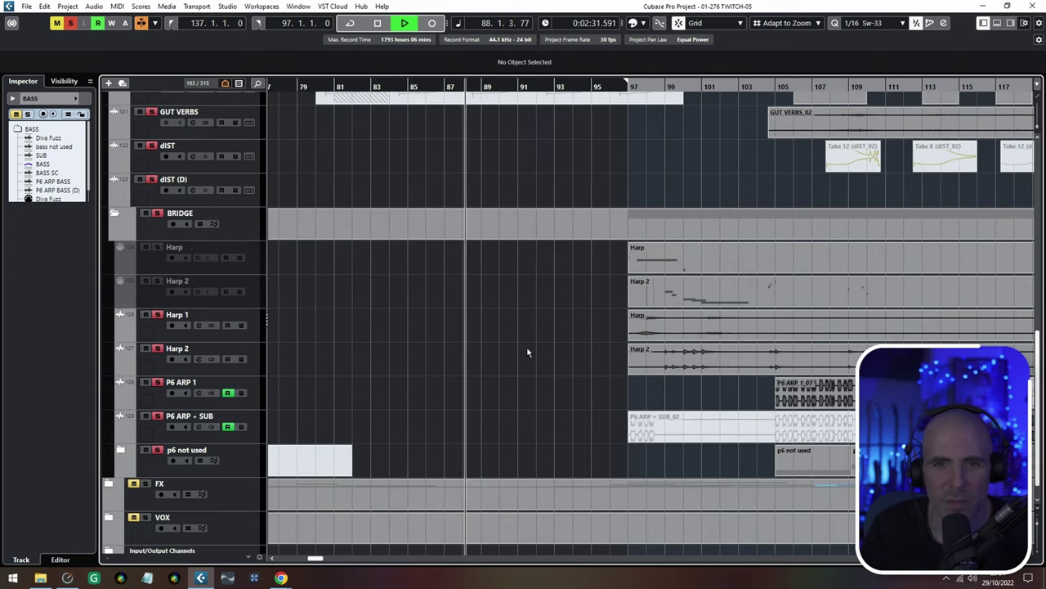
Open the BRIDGE folder's Harp and Harp 2 MIDI parts at bar 97 together in the Key Editor during playback
{"action": "scroll", "coordinate": [527, 352], "scroll_direction": "up", "scroll_amount": 8}
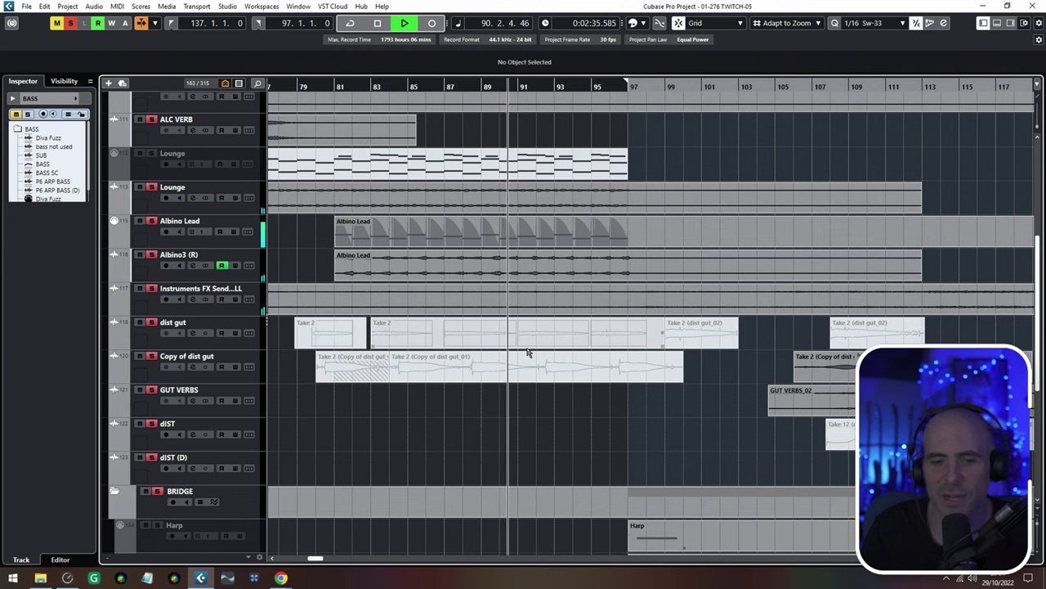
{"action": "scroll", "coordinate": [527, 352], "scroll_direction": "down", "scroll_amount": 2}
{"action": "scroll", "coordinate": [527, 351], "scroll_direction": "right", "scroll_amount": 3}
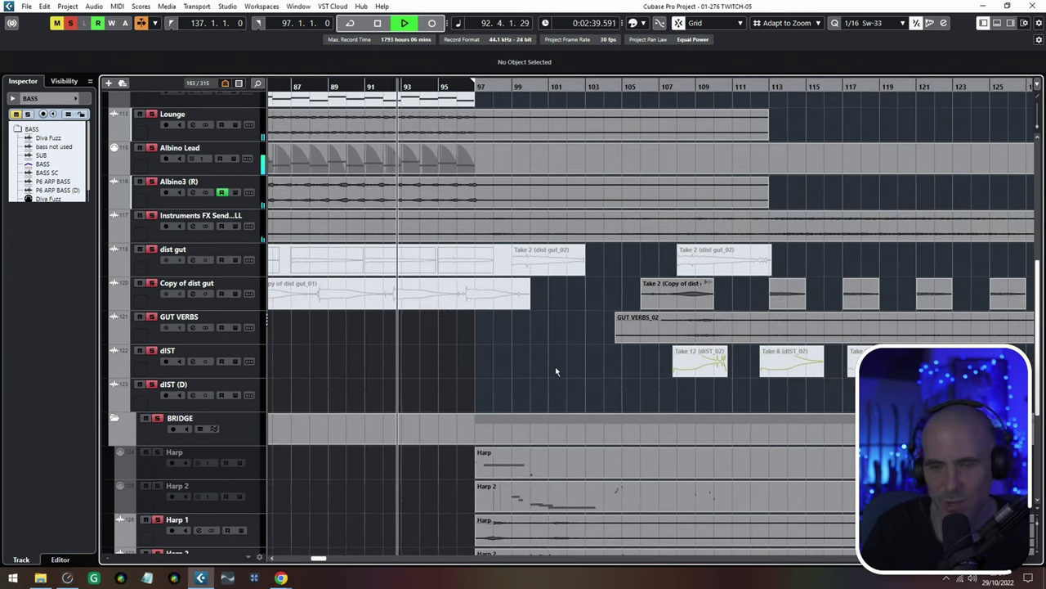
{"action": "scroll", "coordinate": [598, 330], "scroll_direction": "down", "scroll_amount": 2}
{"action": "scroll", "coordinate": [597, 330], "scroll_direction": "right", "scroll_amount": 1}
{"action": "scroll", "coordinate": [597, 332], "scroll_direction": "down", "scroll_amount": 1}
{"action": "scroll", "coordinate": [597, 332], "scroll_direction": "left", "scroll_amount": 1}
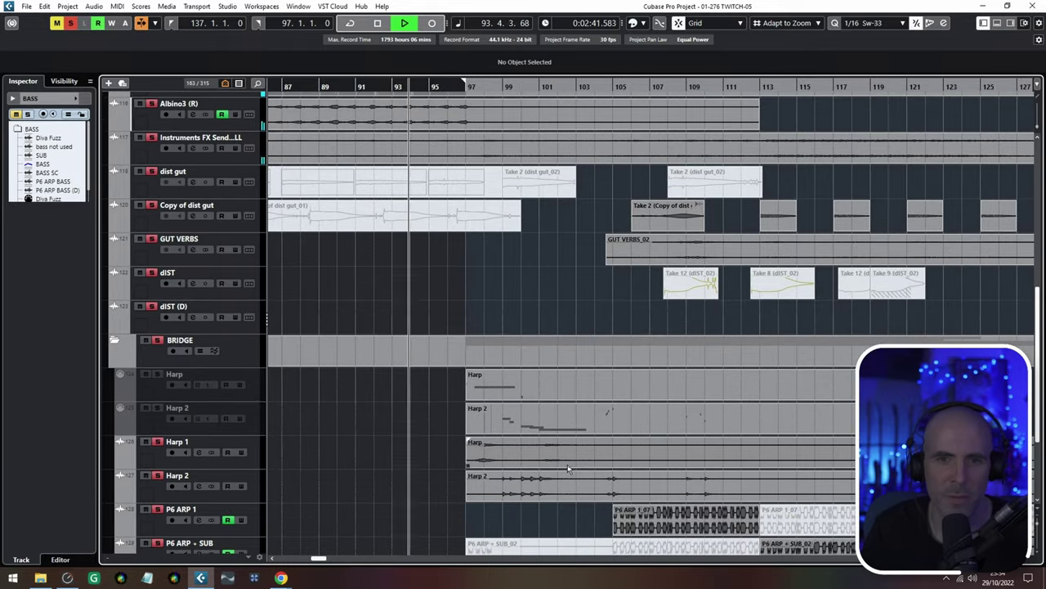
{"action": "scroll", "coordinate": [567, 464], "scroll_direction": "down", "scroll_amount": 2}
{"action": "scroll", "coordinate": [567, 464], "scroll_direction": "right", "scroll_amount": 2}
{"action": "left_click", "coordinate": [486, 335]}
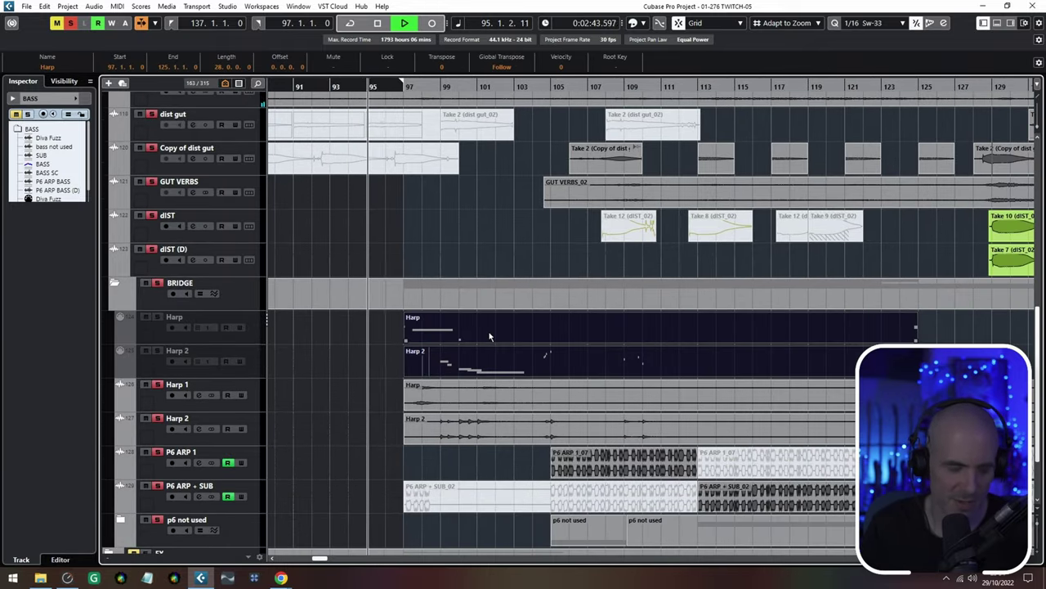
{"action": "double_click", "coordinate": [490, 335]}
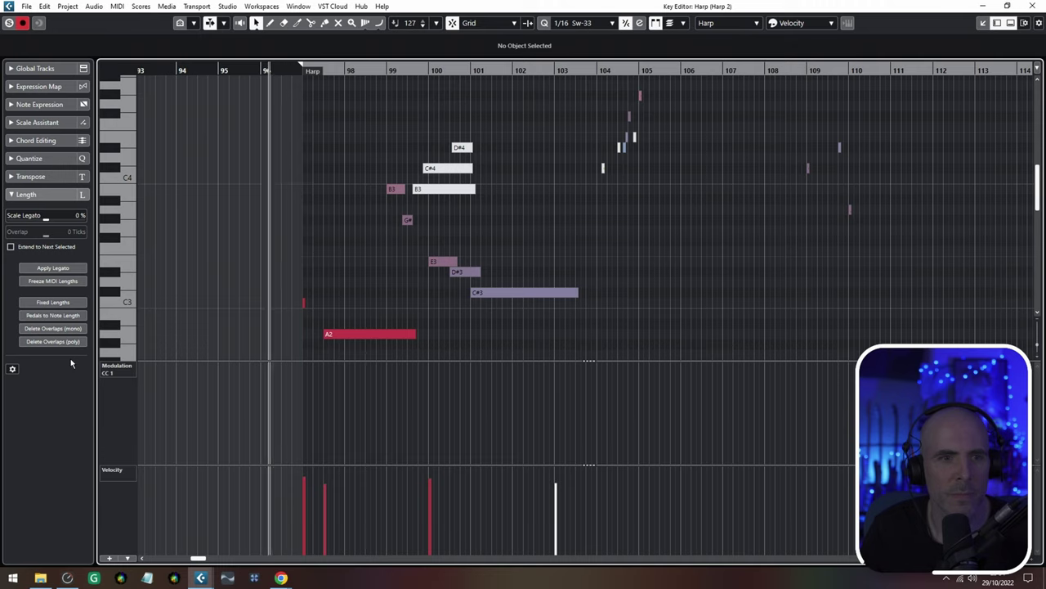
Remove the Modulation lane from the Key Editor and select the Harp 2 part's E3 note at bar 100
{"action": "right_click", "coordinate": [120, 444]}
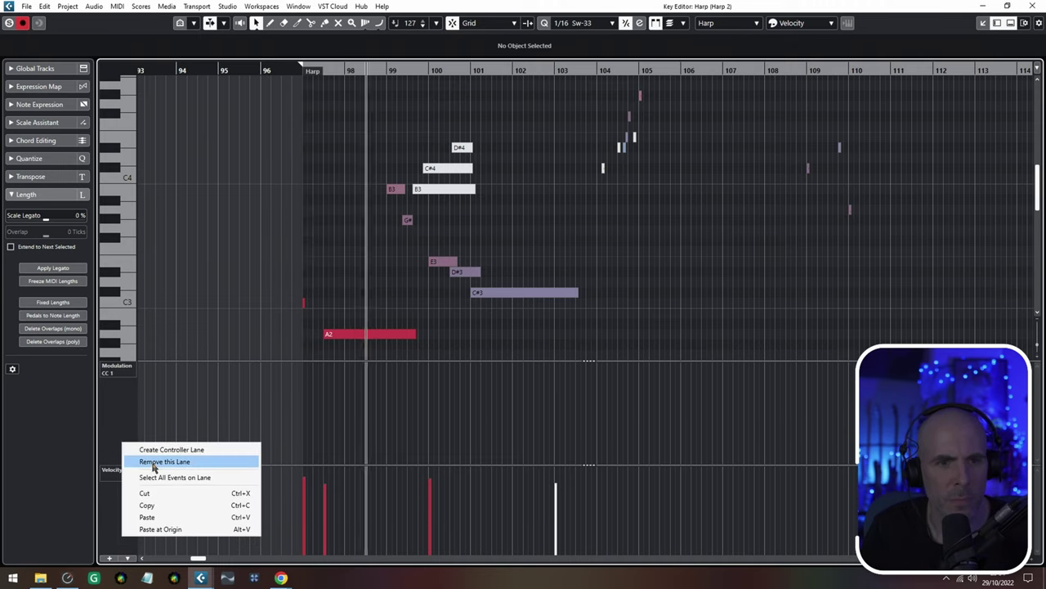
{"action": "left_click", "coordinate": [163, 462]}
{"action": "left_click_drag", "start_coordinate": [420, 357], "coordinate": [386, 319]}
{"action": "left_click", "coordinate": [420, 246]}
{"action": "scroll", "coordinate": [387, 324], "scroll_direction": "up", "scroll_amount": 5}
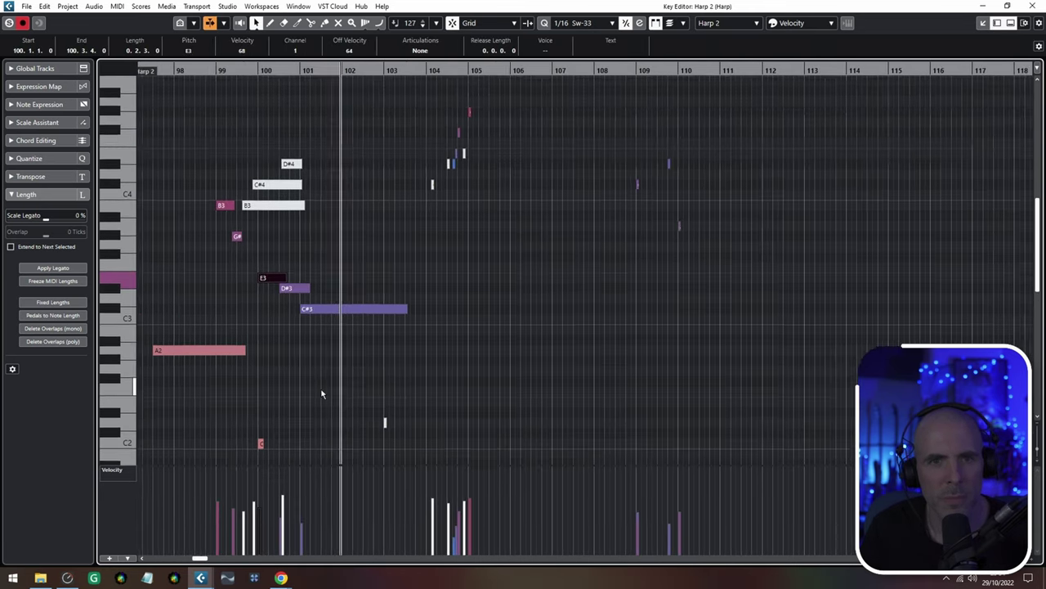
Examine the Harp 2 notes around bars 104 to 110 in the Key Editor and return to the arrangement
{"action": "left_click_drag", "start_coordinate": [437, 224], "coordinate": [420, 265]}
{"action": "scroll", "coordinate": [421, 265], "scroll_direction": "up", "scroll_amount": 4}
{"action": "scroll", "coordinate": [626, 343], "scroll_direction": "up", "scroll_amount": 3}
{"action": "scroll", "coordinate": [626, 351], "scroll_direction": "right", "scroll_amount": 3}
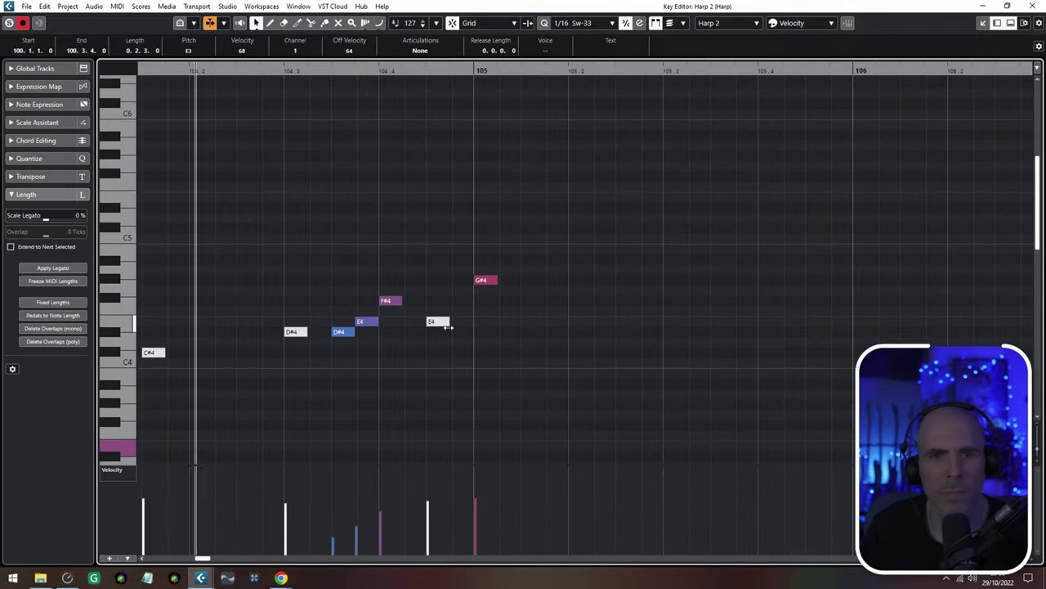
{"action": "left_click_drag", "start_coordinate": [629, 381], "coordinate": [398, 219]}
{"action": "scroll", "coordinate": [787, 245], "scroll_direction": "down", "scroll_amount": 5}
{"action": "left_click_drag", "start_coordinate": [787, 250], "coordinate": [506, 248]}
{"action": "left_click_drag", "start_coordinate": [729, 287], "coordinate": [632, 319]}
{"action": "left_click_drag", "start_coordinate": [701, 313], "coordinate": [640, 303]}
{"action": "scroll", "coordinate": [639, 307], "scroll_direction": "right", "scroll_amount": 1}
{"action": "scroll", "coordinate": [634, 304], "scroll_direction": "down", "scroll_amount": 1}
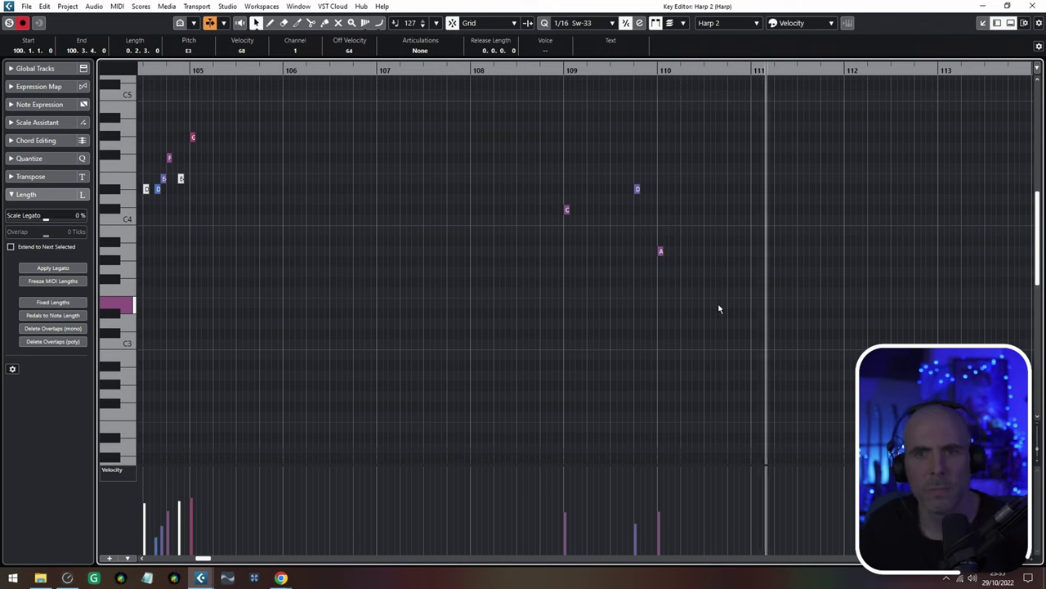
{"action": "key", "text": "Return"}
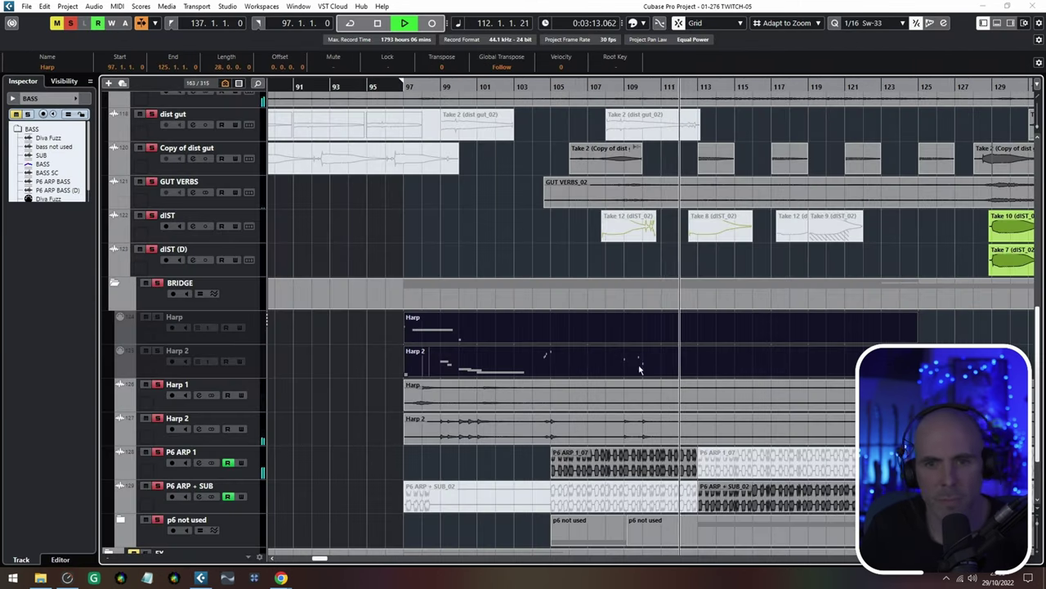
Deselect the harp parts, stop playback and look over the whole arrangement from FX SENDS to VOX
{"action": "left_click", "coordinate": [345, 399]}
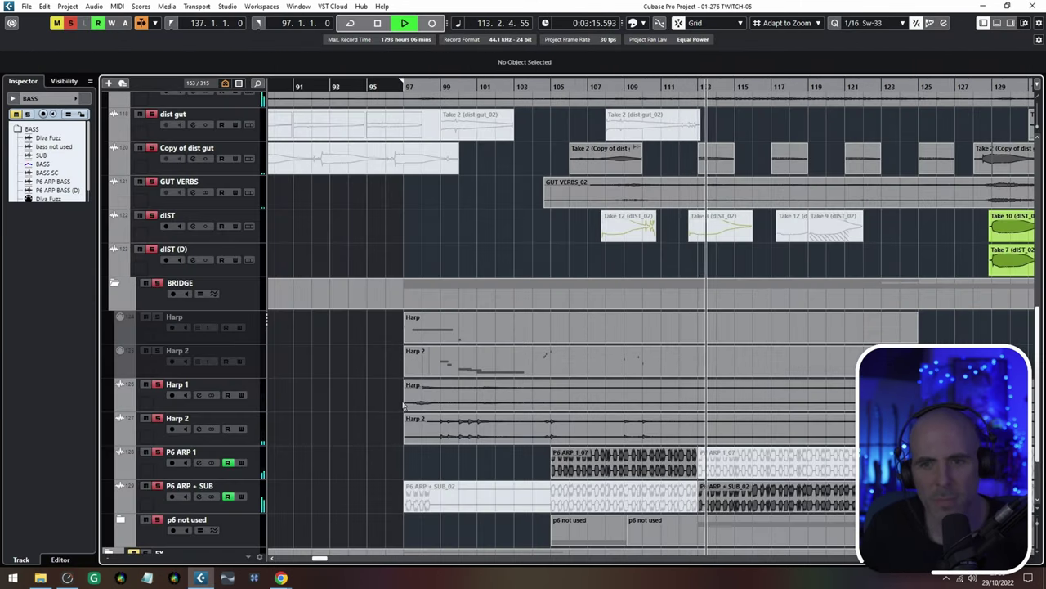
{"action": "scroll", "coordinate": [403, 406], "scroll_direction": "down", "scroll_amount": 3}
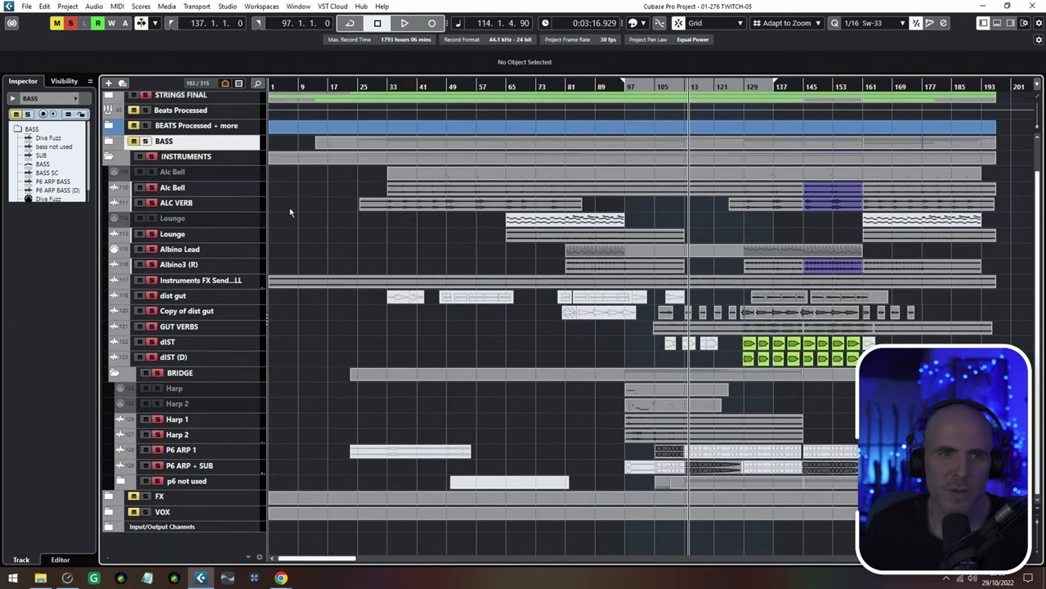
{"action": "scroll", "coordinate": [376, 183], "scroll_direction": "up", "scroll_amount": 2}
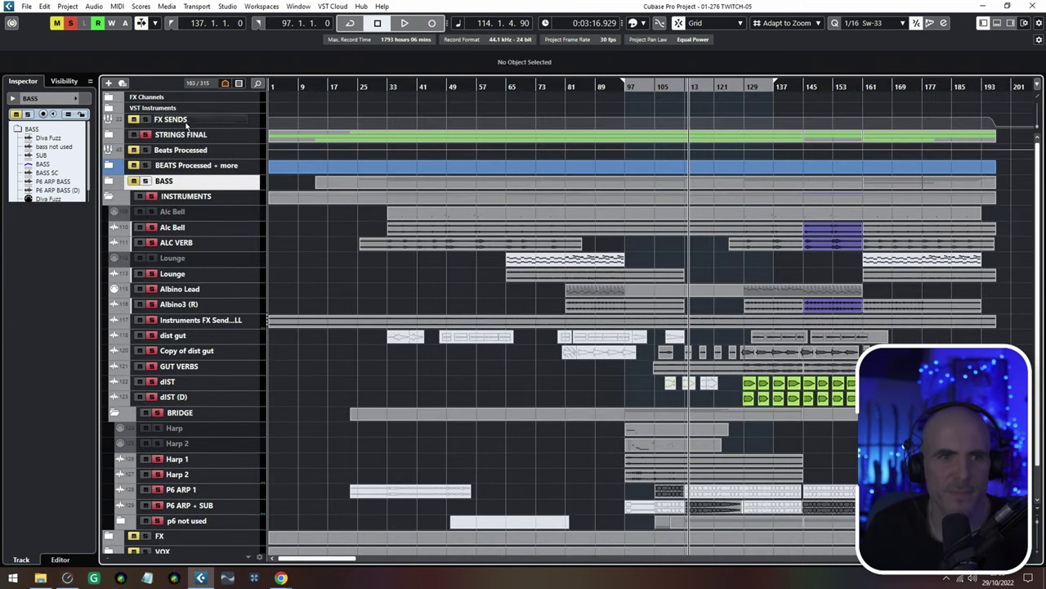
{"action": "scroll", "coordinate": [455, 269], "scroll_direction": "down", "scroll_amount": 2}
{"action": "scroll", "coordinate": [456, 269], "scroll_direction": "right", "scroll_amount": 1}
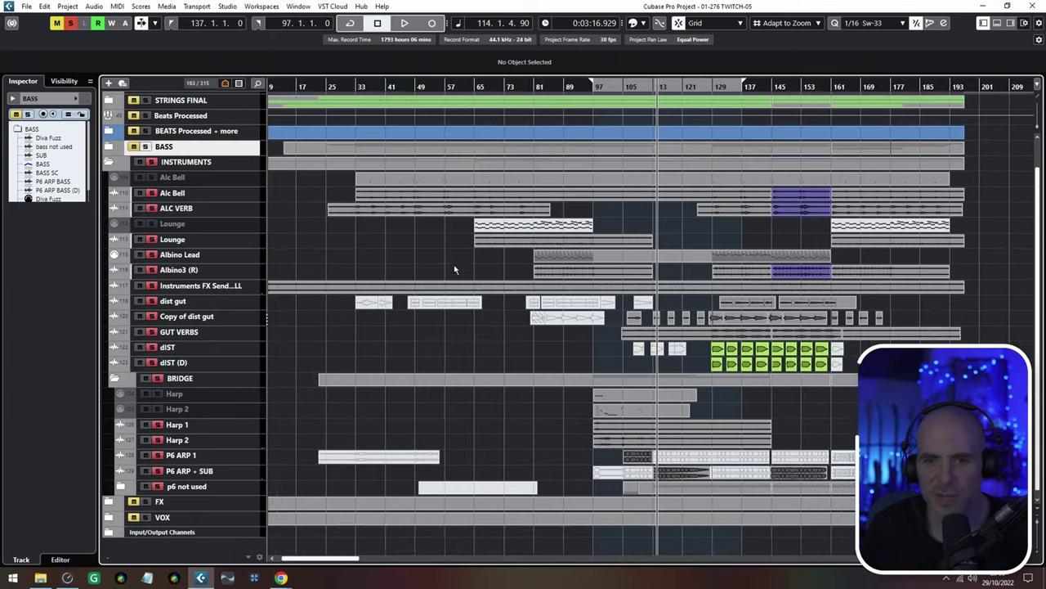
{"action": "left_click", "coordinate": [1038, 555]}
{"action": "left_click", "coordinate": [1038, 555]}
{"action": "scroll", "coordinate": [581, 441], "scroll_direction": "down", "scroll_amount": 4}
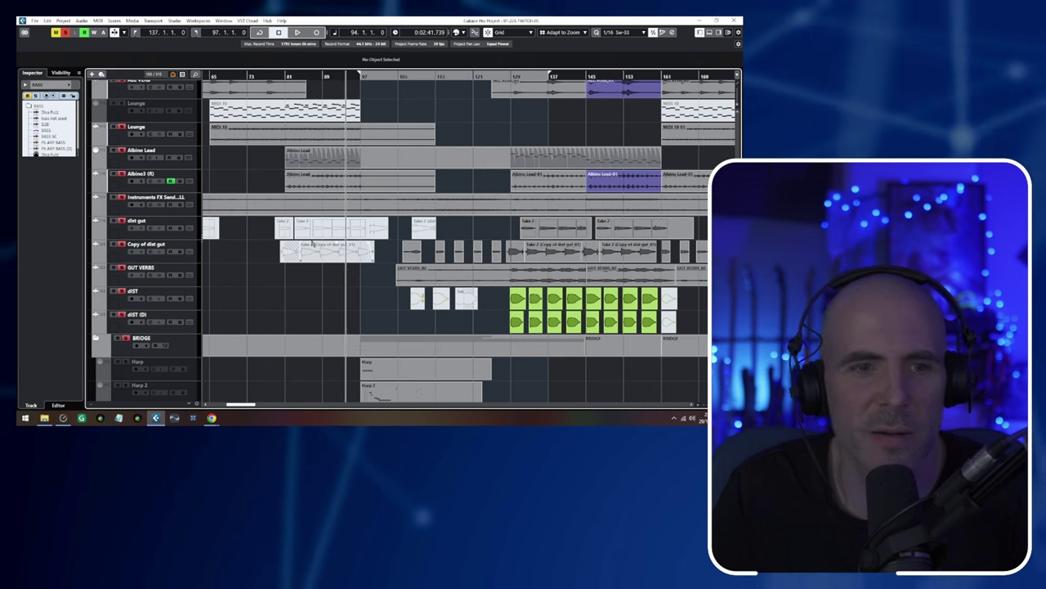
Play from bar 94 with the BRIDGE folder out of solo, and unsolo the Instruments FX Send track
{"action": "scroll", "coordinate": [275, 311], "scroll_direction": "down", "scroll_amount": 5}
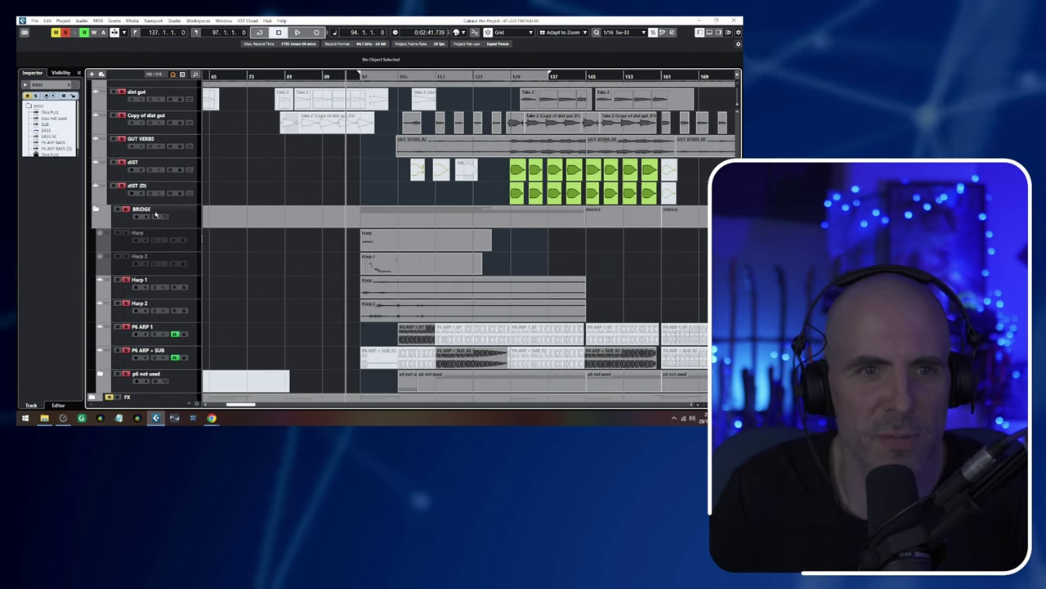
{"action": "left_click", "coordinate": [126, 209]}
{"action": "key", "text": "space"}
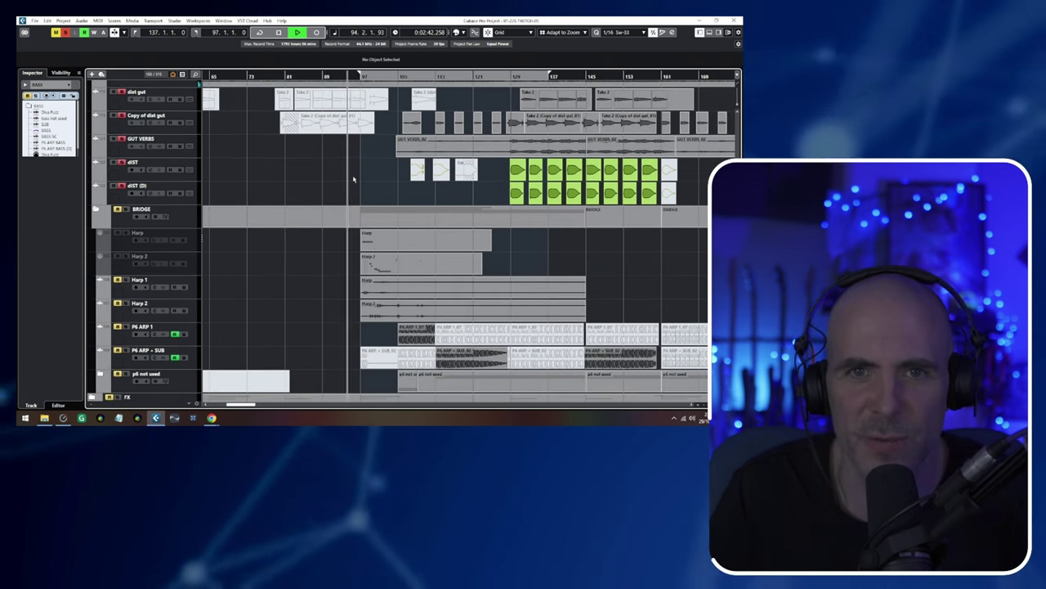
{"action": "scroll", "coordinate": [308, 203], "scroll_direction": "up", "scroll_amount": 8}
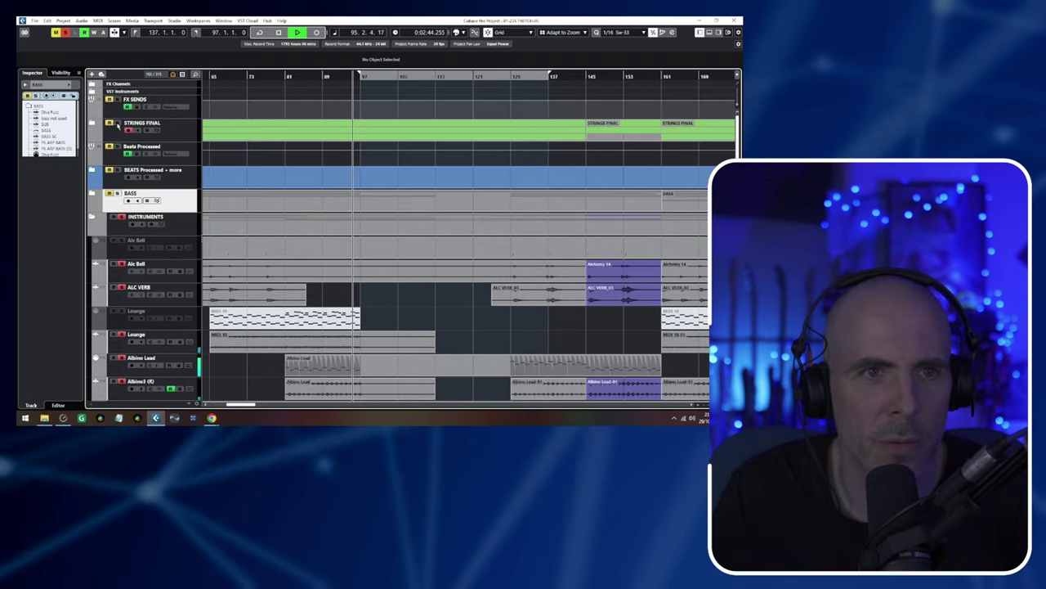
{"action": "scroll", "coordinate": [320, 228], "scroll_direction": "down", "scroll_amount": 8}
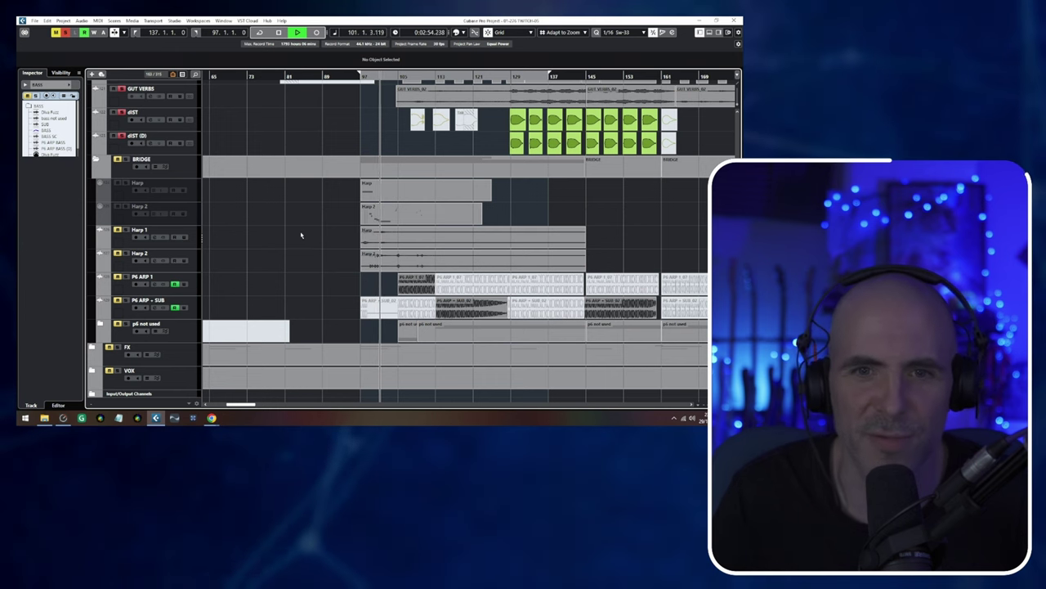
{"action": "scroll", "coordinate": [300, 236], "scroll_direction": "up", "scroll_amount": 4}
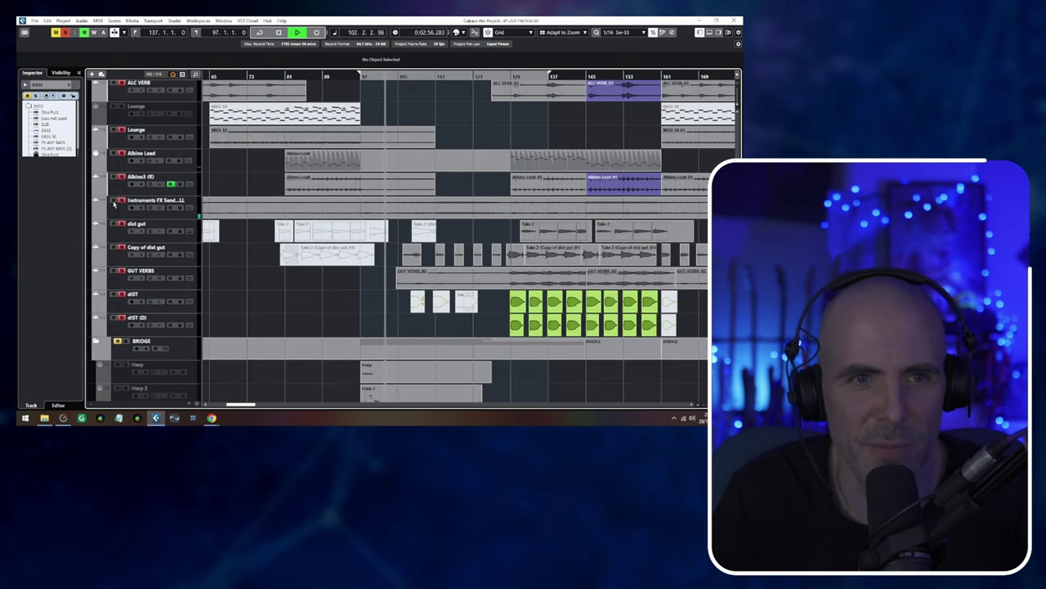
{"action": "scroll", "coordinate": [332, 264], "scroll_direction": "down", "scroll_amount": 2}
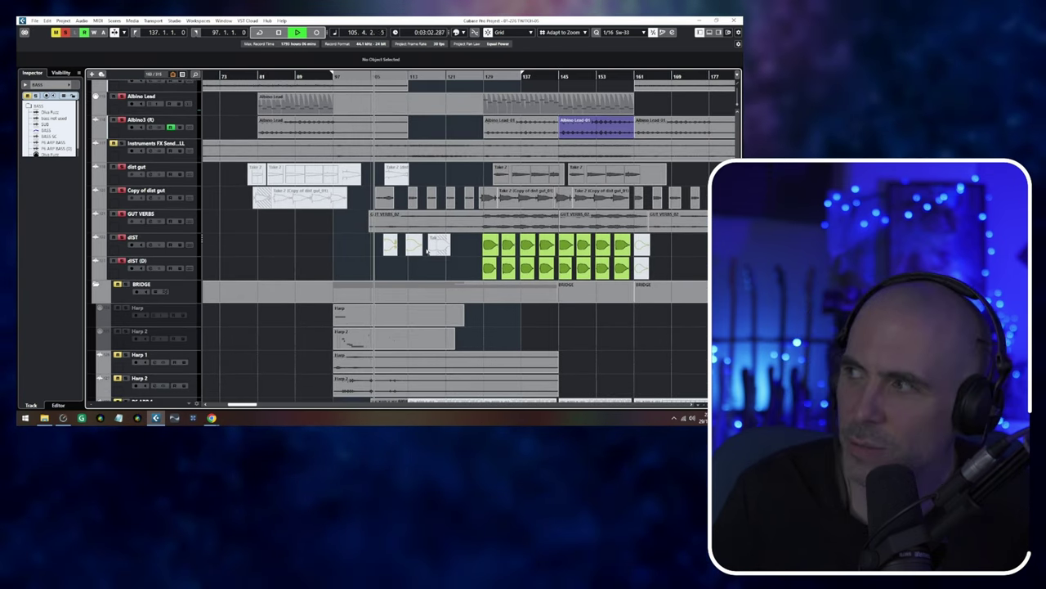
Play from just before bar 97 with the BRIDGE tracks soloed, and select the P6 ARP 1 event at bar 105
{"action": "left_click", "coordinate": [328, 75]}
{"action": "scroll", "coordinate": [285, 331], "scroll_direction": "down", "scroll_amount": 4}
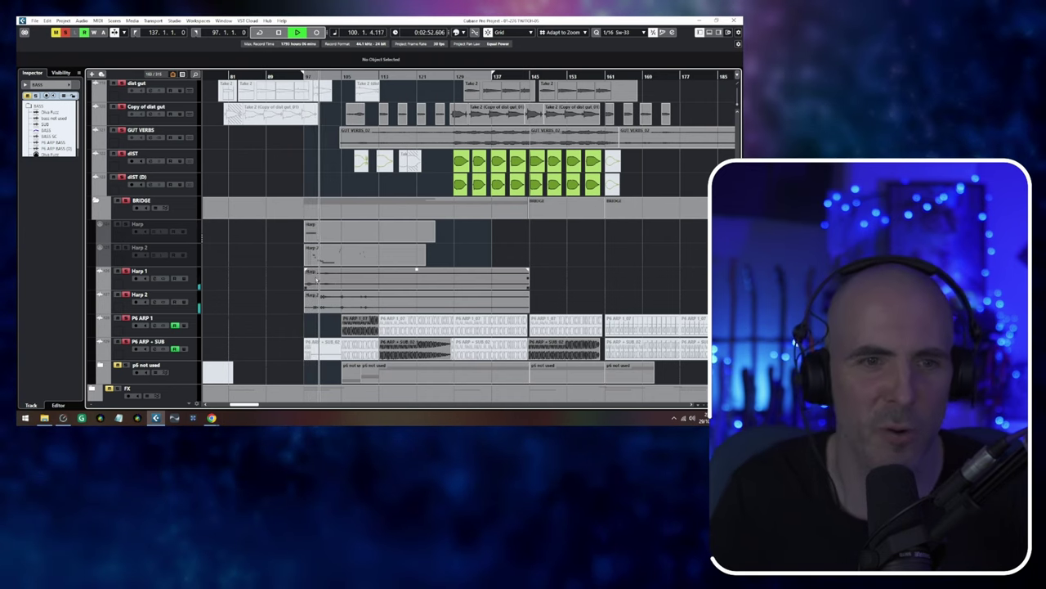
{"action": "scroll", "coordinate": [315, 286], "scroll_direction": "up", "scroll_amount": 4, "text": "ctrl"}
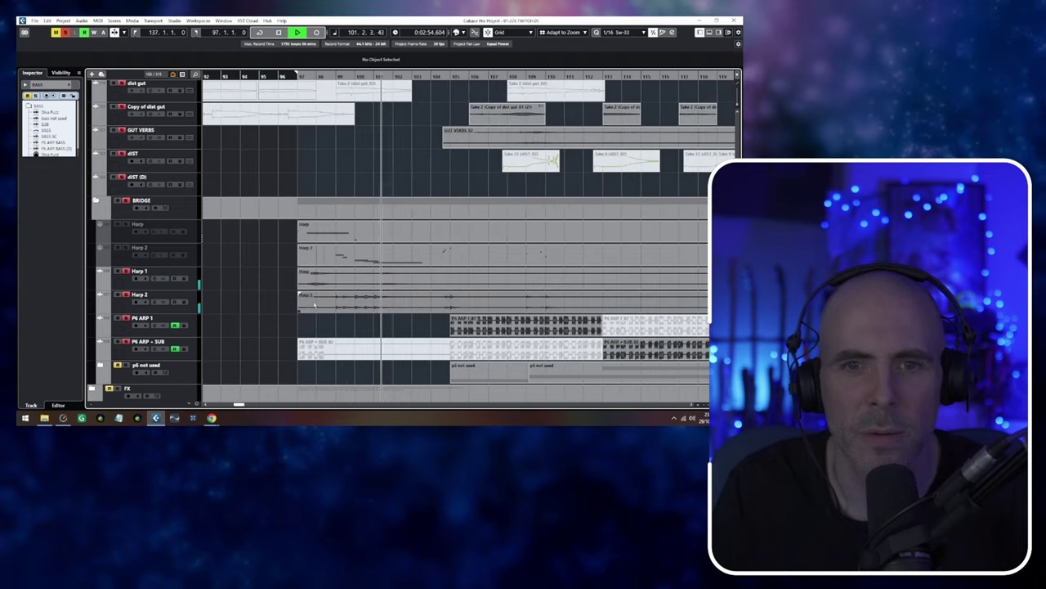
{"action": "scroll", "coordinate": [315, 305], "scroll_direction": "up", "scroll_amount": 1, "text": "ctrl"}
{"action": "left_click_drag", "start_coordinate": [360, 316], "coordinate": [276, 275]}
{"action": "left_click_drag", "start_coordinate": [404, 327], "coordinate": [325, 316]}
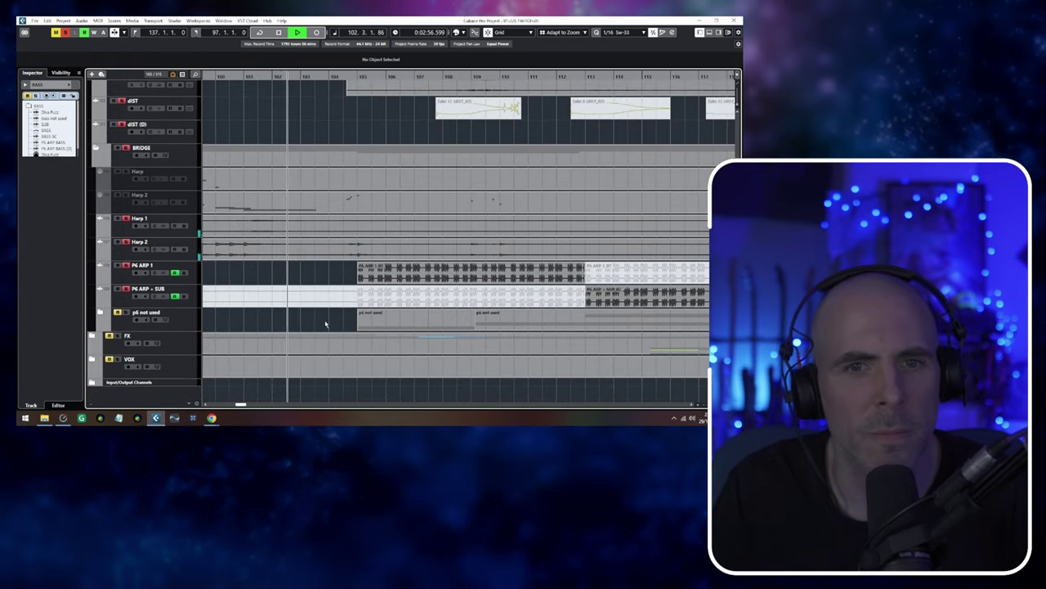
{"action": "scroll", "coordinate": [325, 325], "scroll_direction": "right", "scroll_amount": 3}
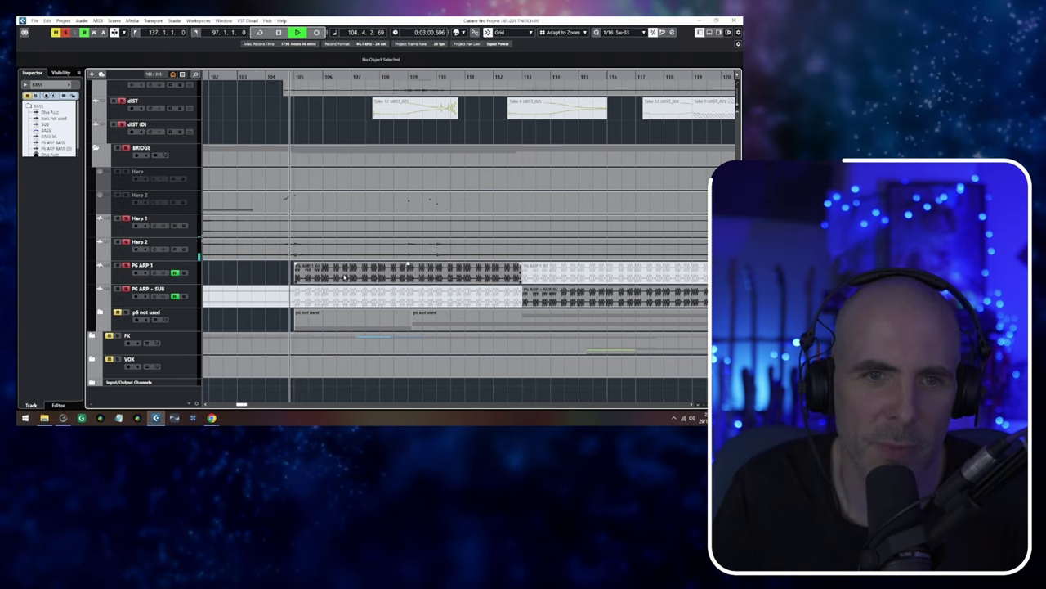
{"action": "left_click", "coordinate": [308, 276]}
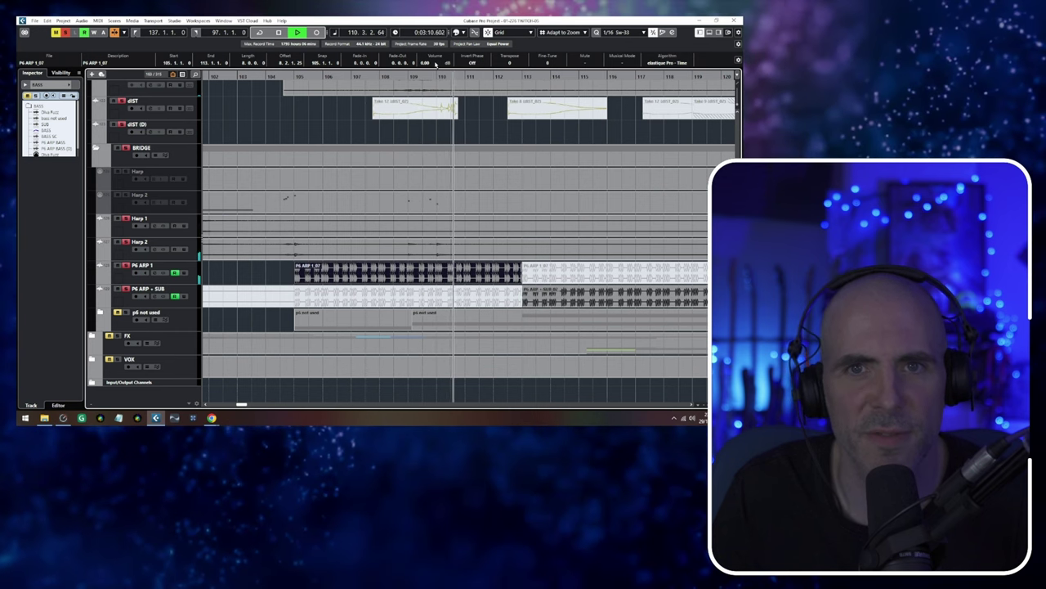
Solo P6 ARP 1 and P6 ARP + SUB and view P6 ARP 1's PanShaper insert during playback, closing it at the end
{"action": "key", "text": "space"}
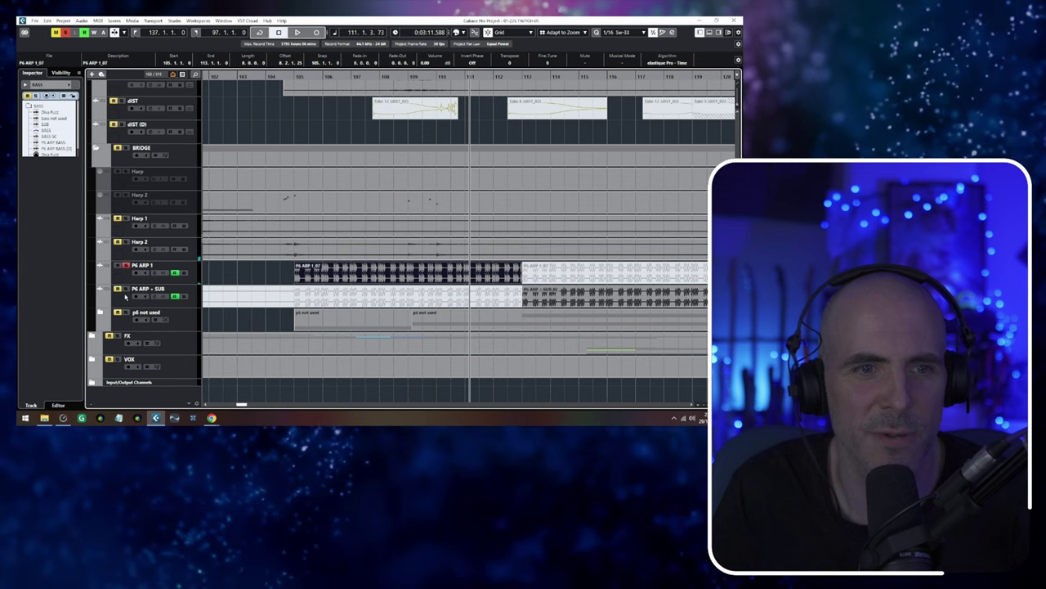
{"action": "left_click", "coordinate": [171, 278]}
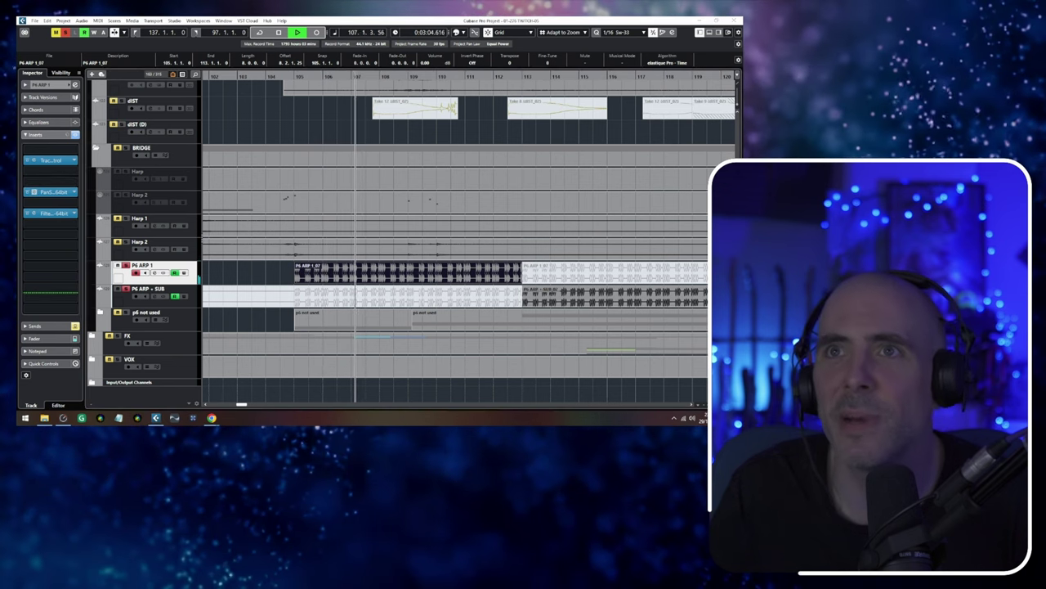
{"action": "left_click_drag", "start_coordinate": [518, 95], "coordinate": [450, 103]}
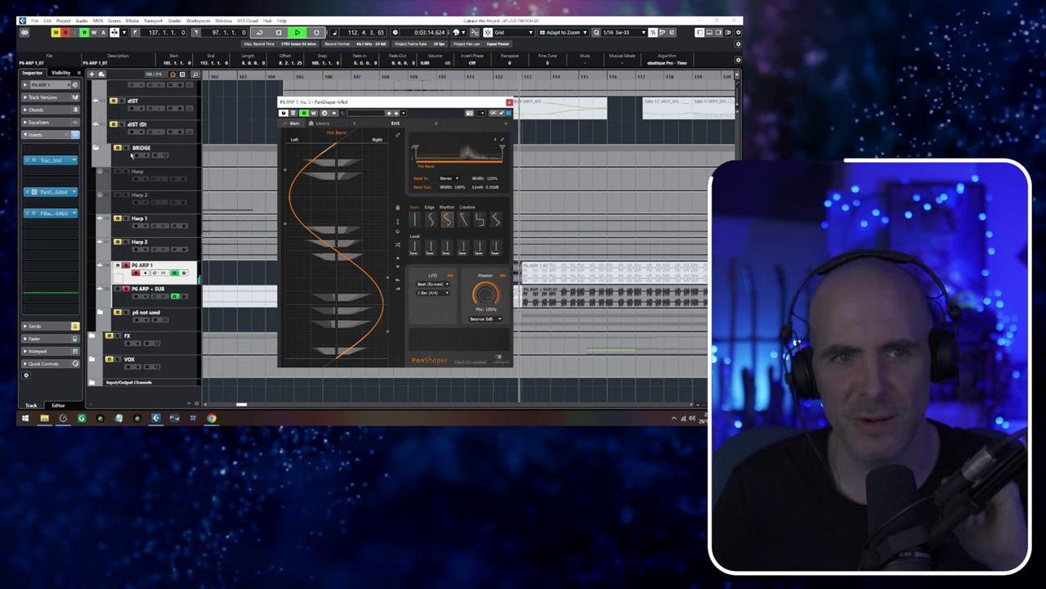
{"action": "key", "text": "l"}
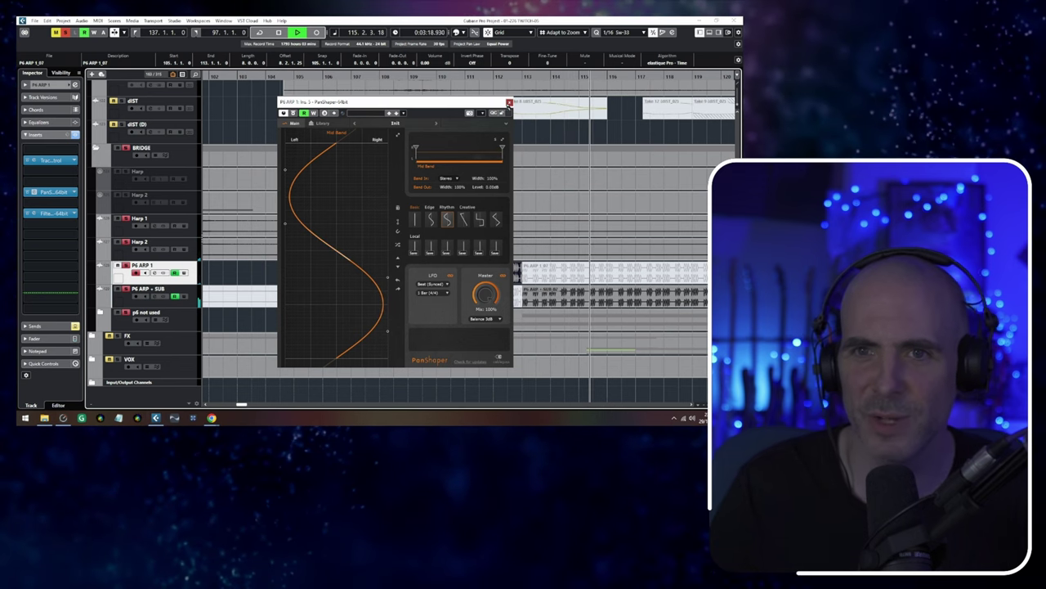
{"action": "left_click", "coordinate": [508, 103]}
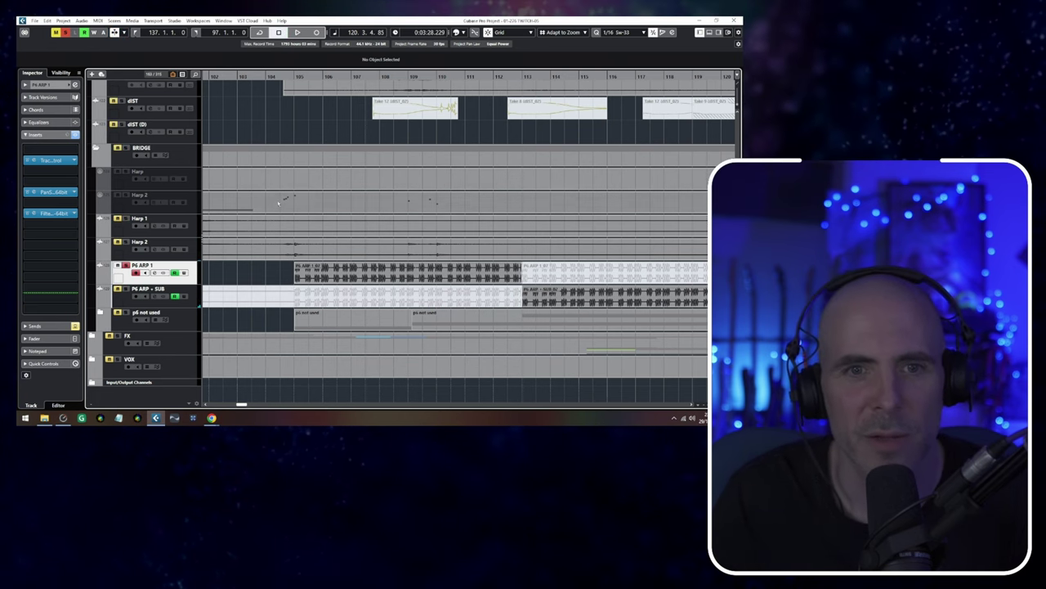
Play from bar 105 with only P6 ARP + SUB soloed, clear the solos and look over the tracks around bars 107 to 167
{"action": "left_click", "coordinate": [296, 76]}
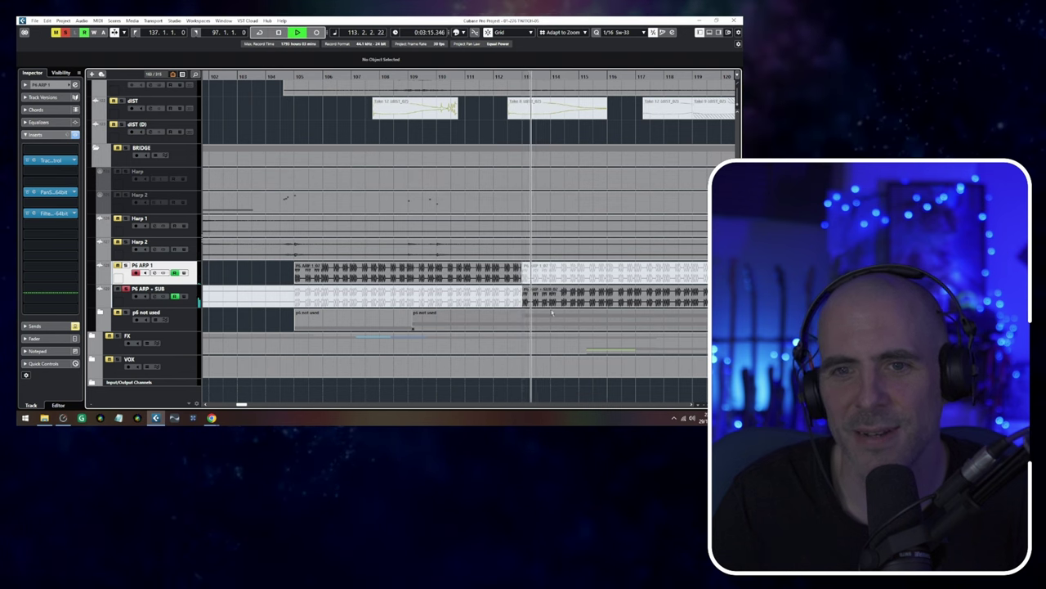
{"action": "scroll", "coordinate": [551, 314], "scroll_direction": "down", "scroll_amount": 5}
{"action": "scroll", "coordinate": [552, 311], "scroll_direction": "right", "scroll_amount": 3}
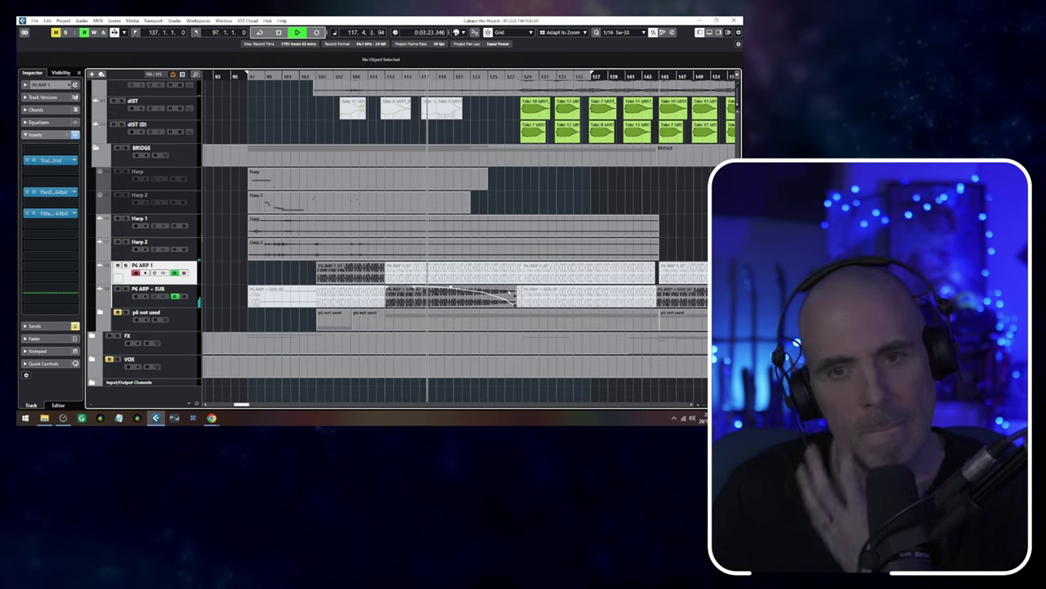
{"action": "left_click_drag", "start_coordinate": [551, 220], "coordinate": [428, 251]}
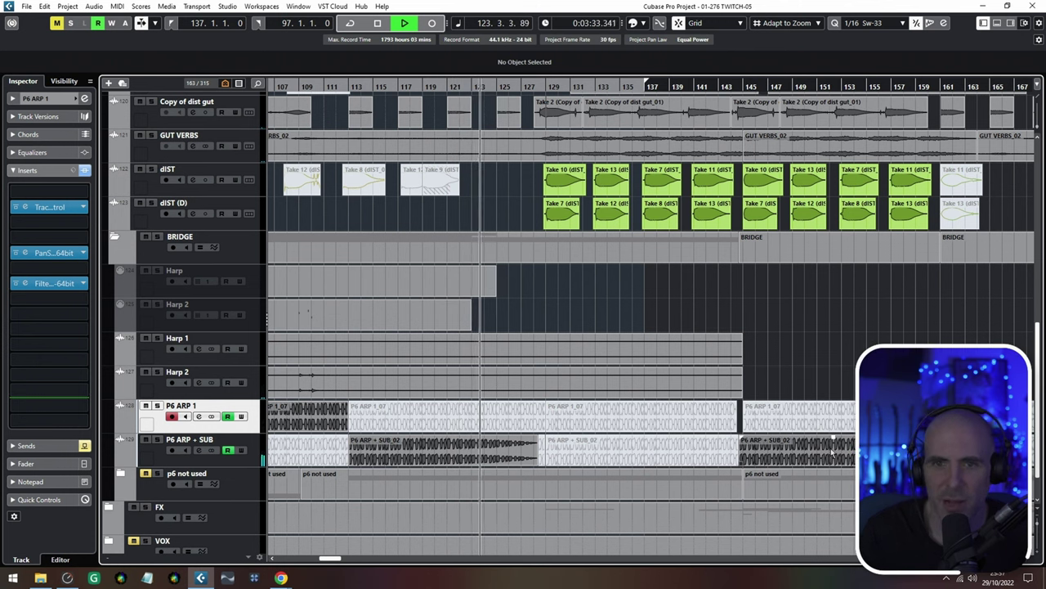
{"action": "scroll", "coordinate": [603, 311], "scroll_direction": "up", "scroll_amount": 3}
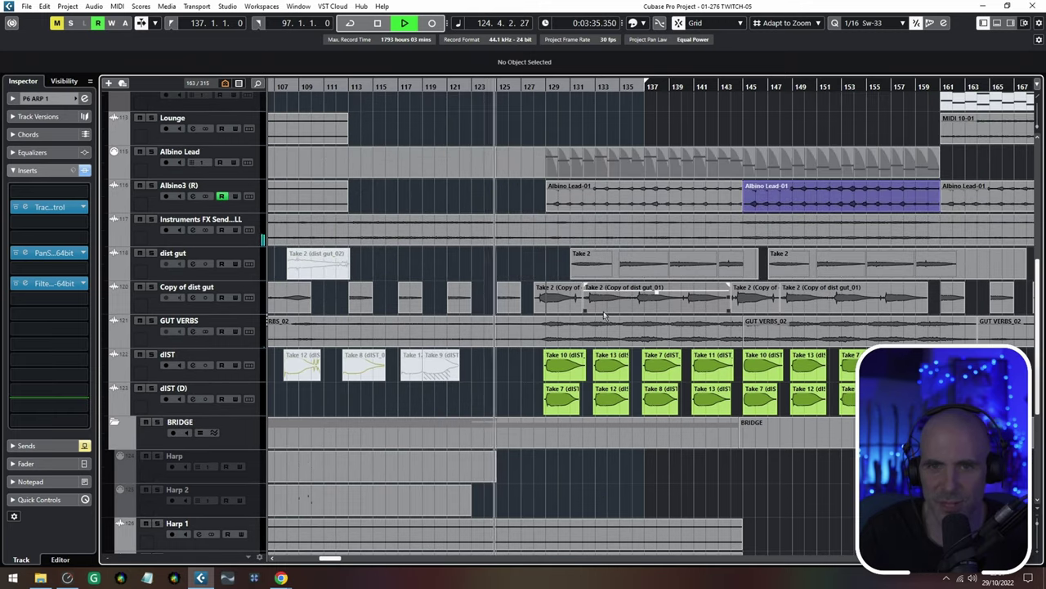
Look at the tracks around bars 125 to 157 and view the Albino Lead part's notes and modulation curve in the Key Editor
{"action": "scroll", "coordinate": [693, 301], "scroll_direction": "right", "scroll_amount": 3}
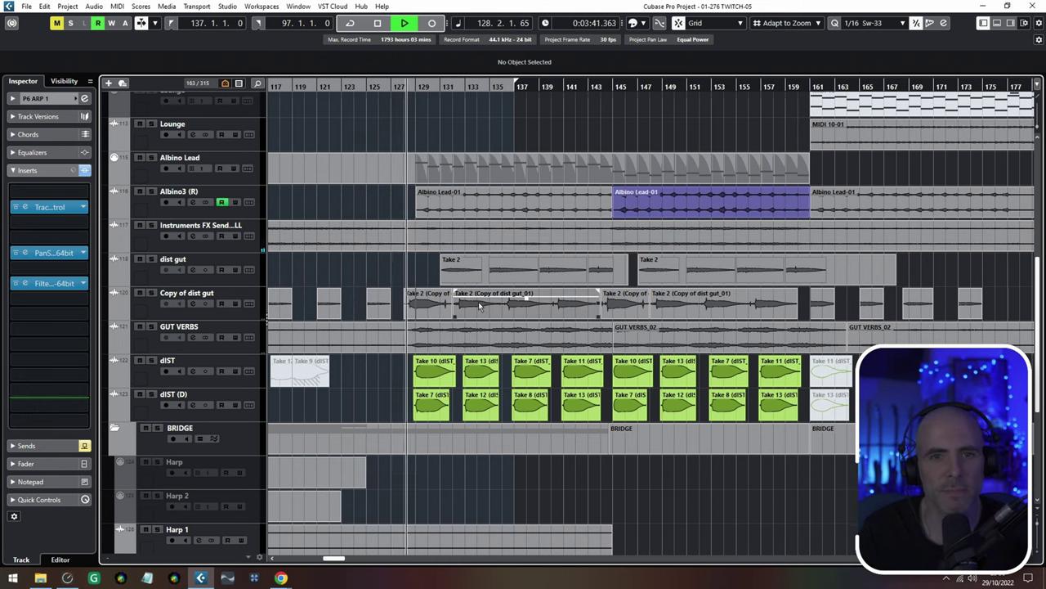
{"action": "scroll", "coordinate": [483, 303], "scroll_direction": "up", "scroll_amount": 2}
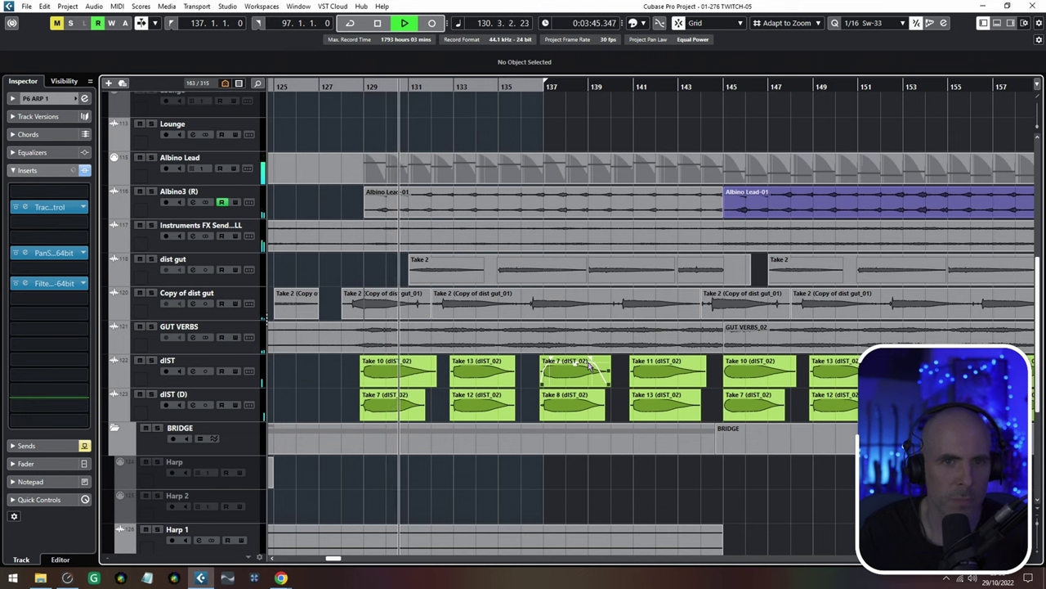
{"action": "double_click", "coordinate": [415, 163]}
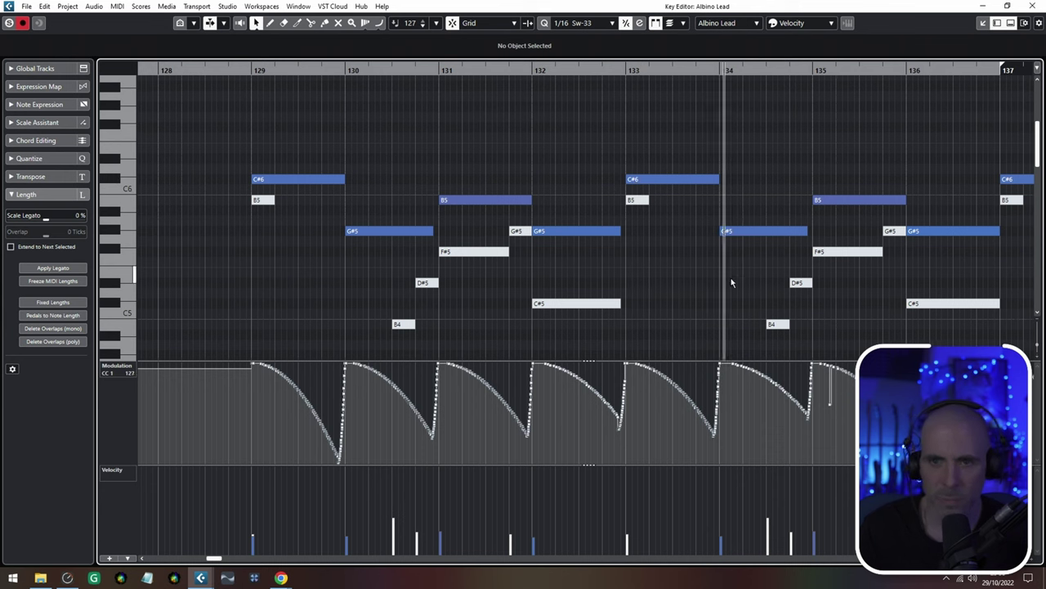
{"action": "key", "text": "Return"}
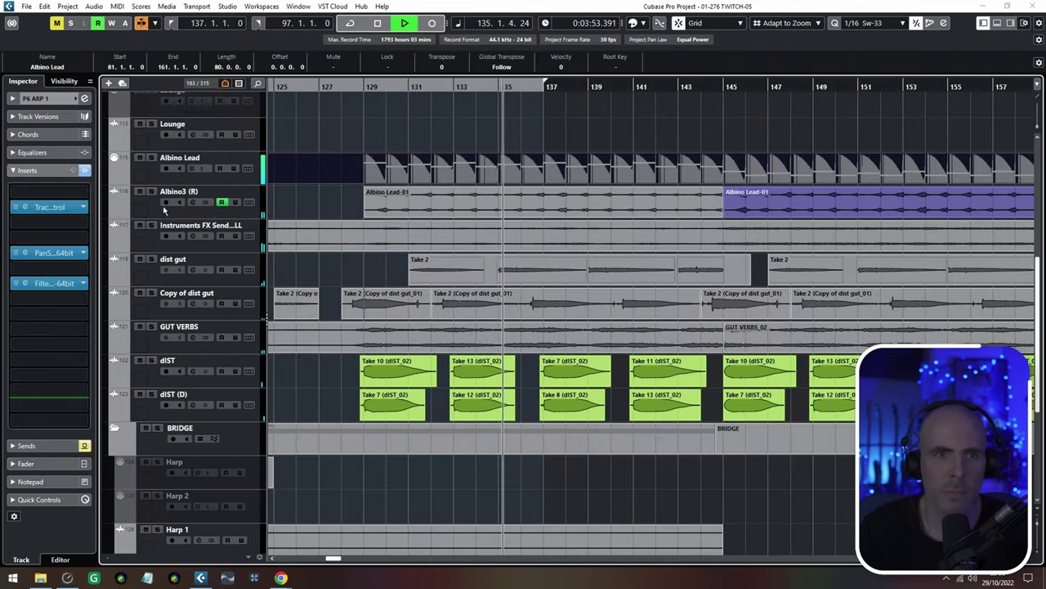
Solo the INSTRUMENTS folder, look over its tracks and play them from bar 126
{"action": "scroll", "coordinate": [282, 220], "scroll_direction": "up", "scroll_amount": 6}
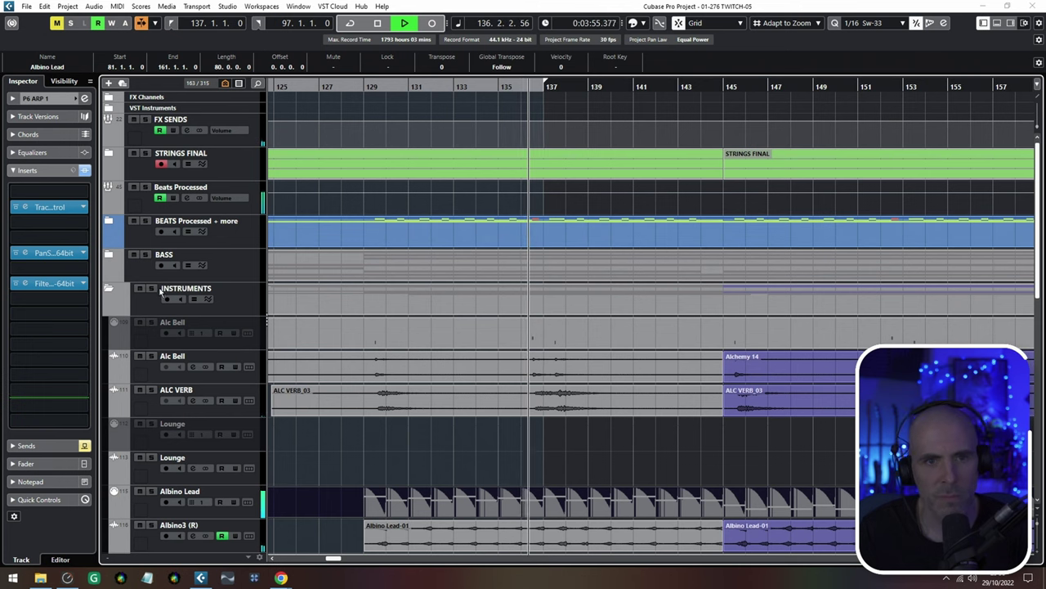
{"action": "left_click", "coordinate": [152, 292]}
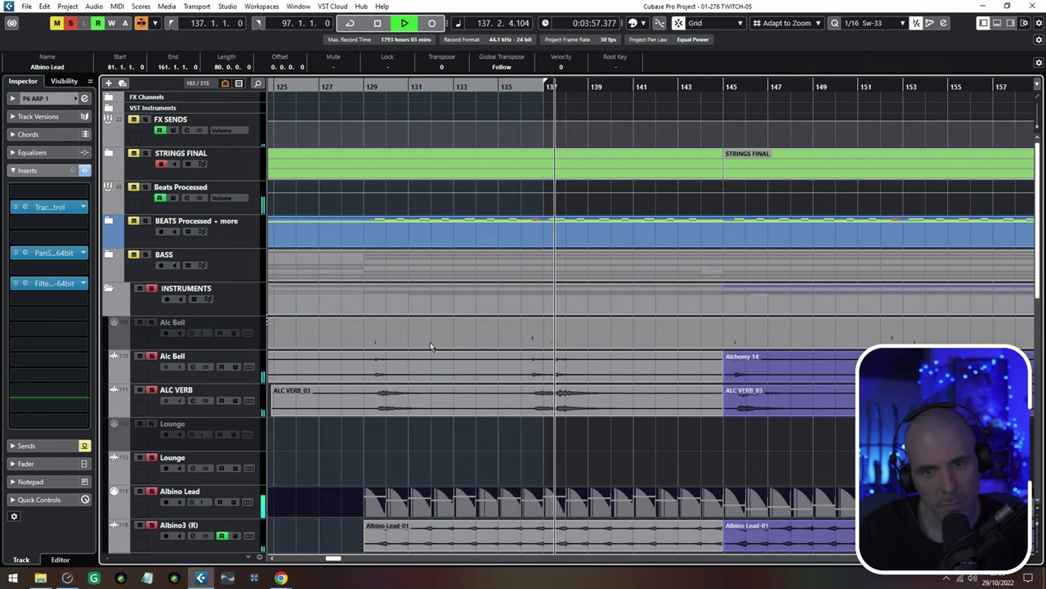
{"action": "scroll", "coordinate": [430, 341], "scroll_direction": "down", "scroll_amount": 4}
{"action": "scroll", "coordinate": [430, 342], "scroll_direction": "down", "scroll_amount": 4}
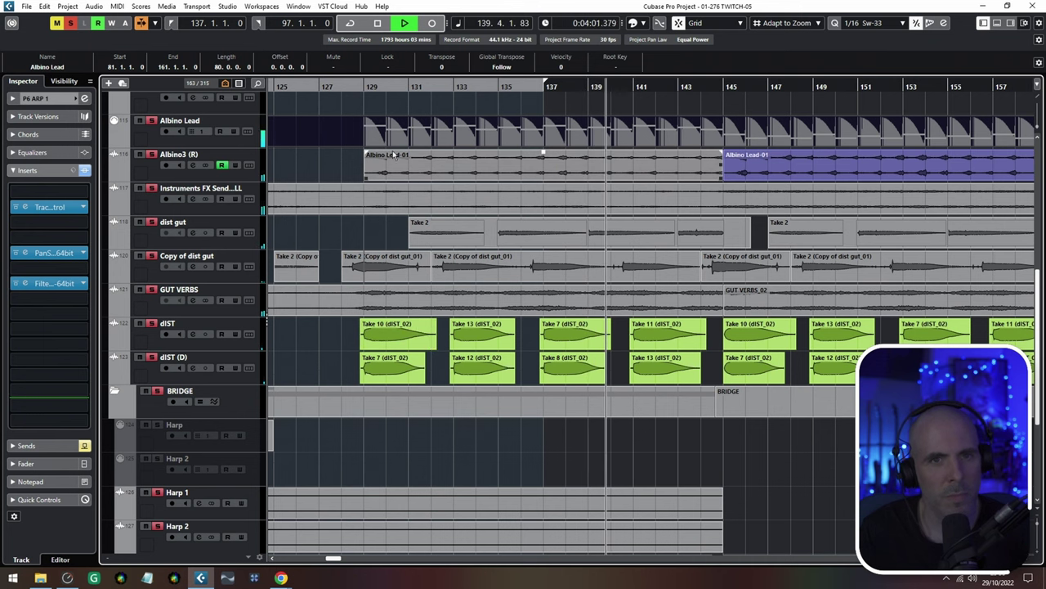
{"action": "scroll", "coordinate": [491, 297], "scroll_direction": "up", "scroll_amount": 4}
{"action": "scroll", "coordinate": [492, 298], "scroll_direction": "left", "scroll_amount": 2}
{"action": "left_click", "coordinate": [413, 88]}
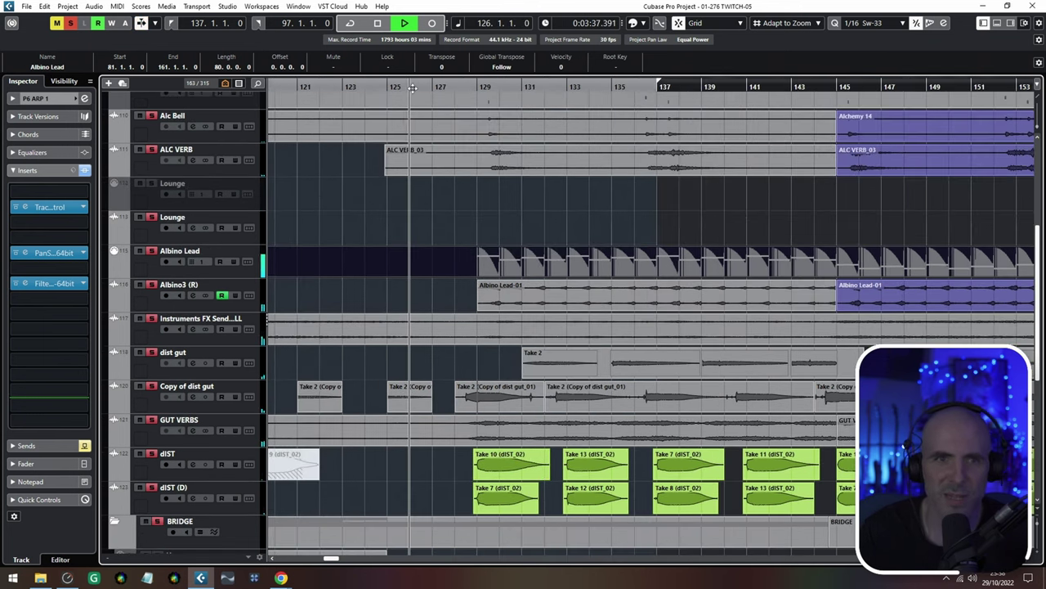
Clear the solo, and mute the INSTRUMENTS folder and unmute it again during playback to compare
{"action": "scroll", "coordinate": [292, 218], "scroll_direction": "up", "scroll_amount": 5}
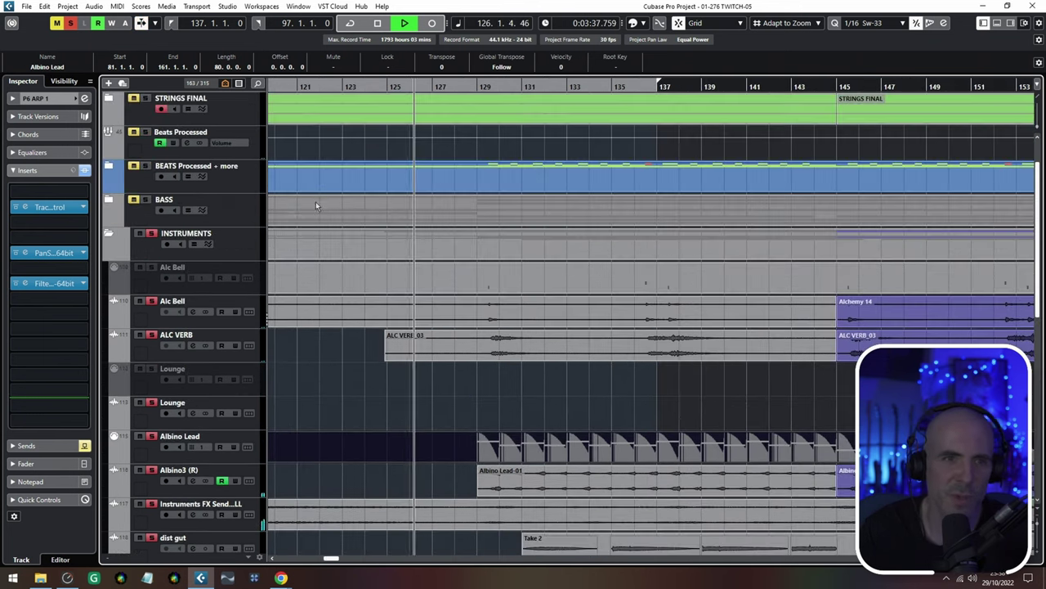
{"action": "left_click", "coordinate": [140, 234]}
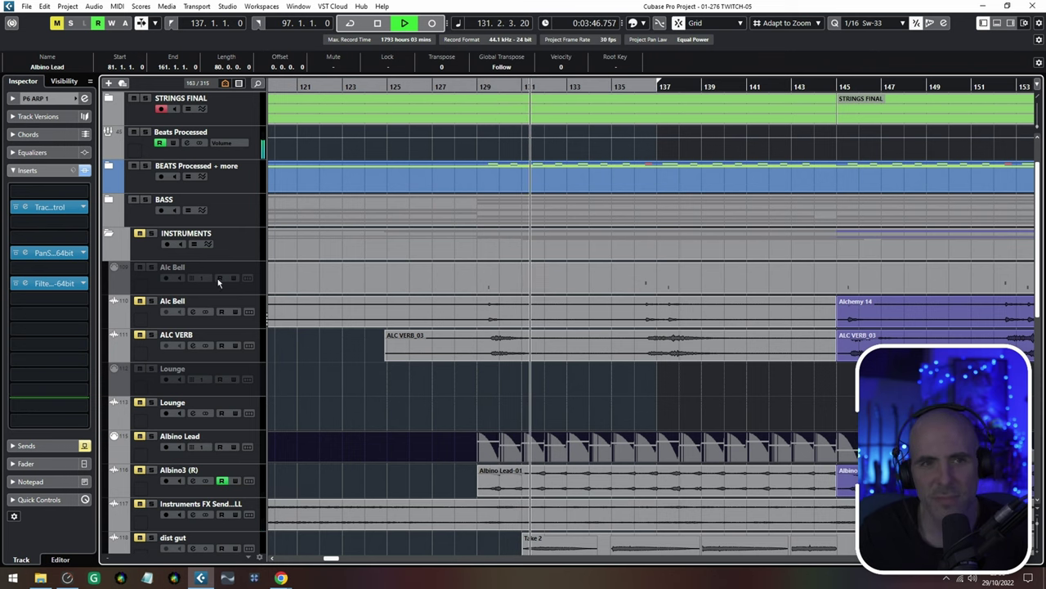
{"action": "left_click", "coordinate": [139, 235]}
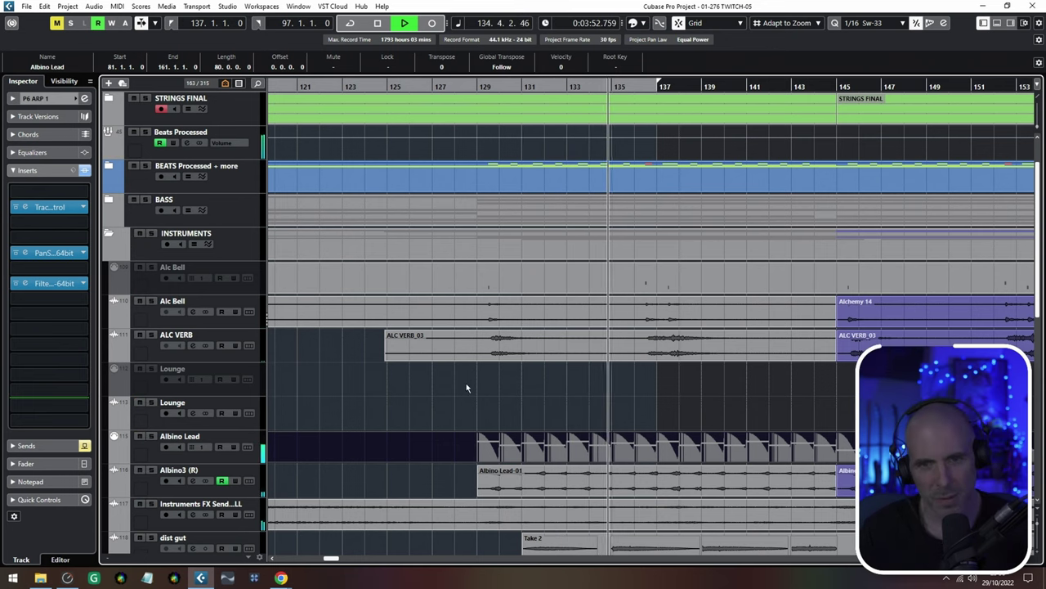
Audition the Alc Bell audio track alone, and Albino3 (R) alone, removing the solo each time
{"action": "scroll", "coordinate": [466, 387], "scroll_direction": "down", "scroll_amount": 3}
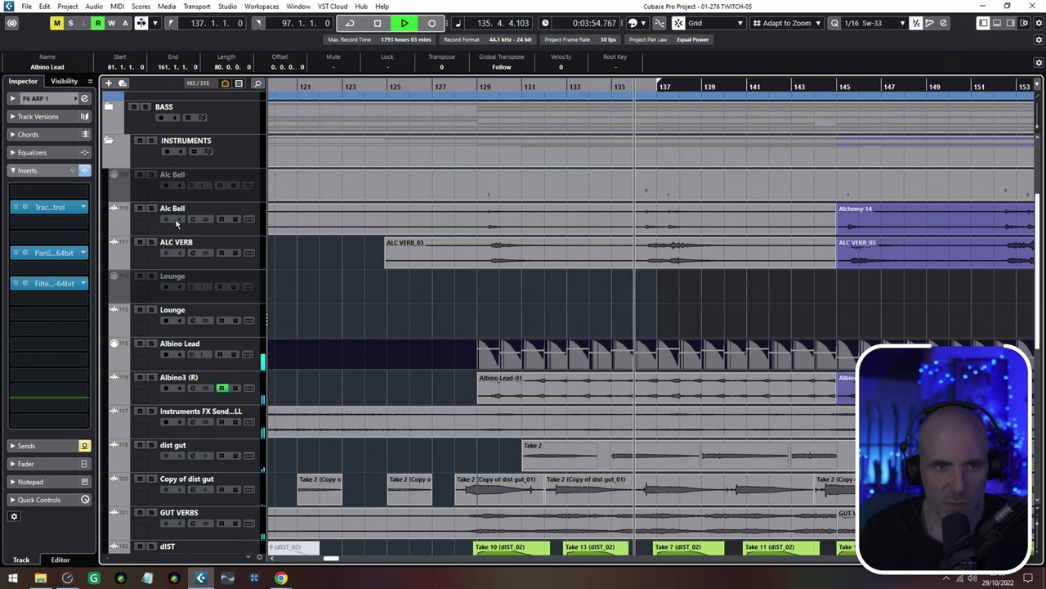
{"action": "left_click", "coordinate": [150, 207]}
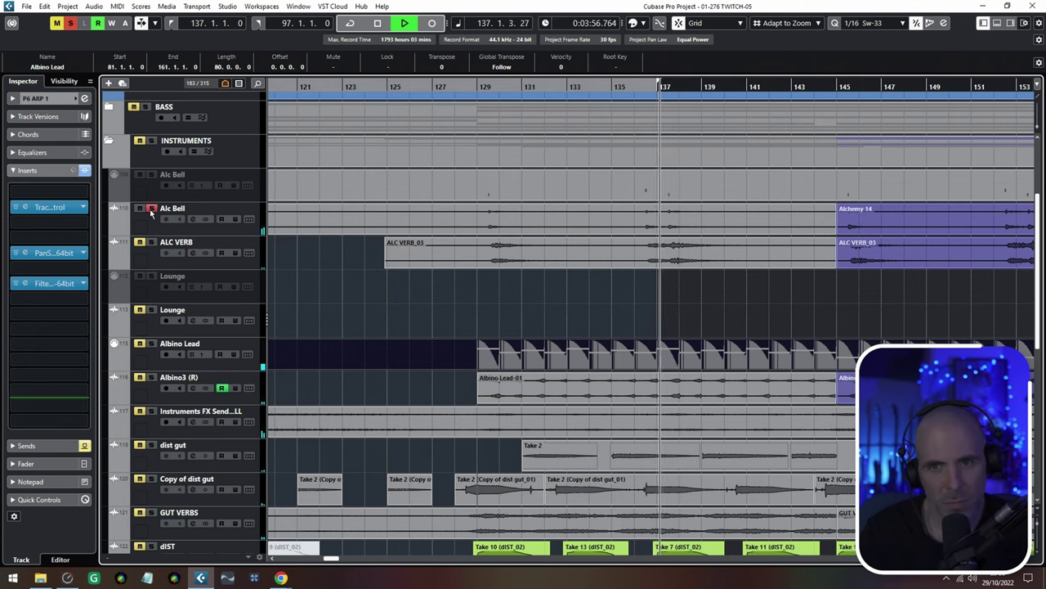
{"action": "left_click", "coordinate": [151, 208]}
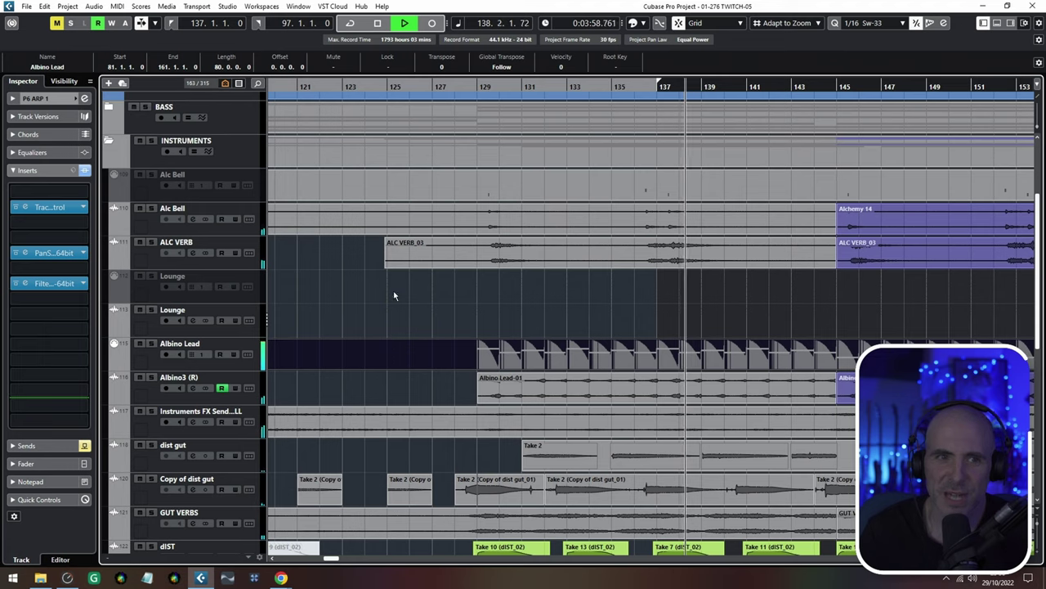
{"action": "scroll", "coordinate": [422, 281], "scroll_direction": "down", "scroll_amount": 3}
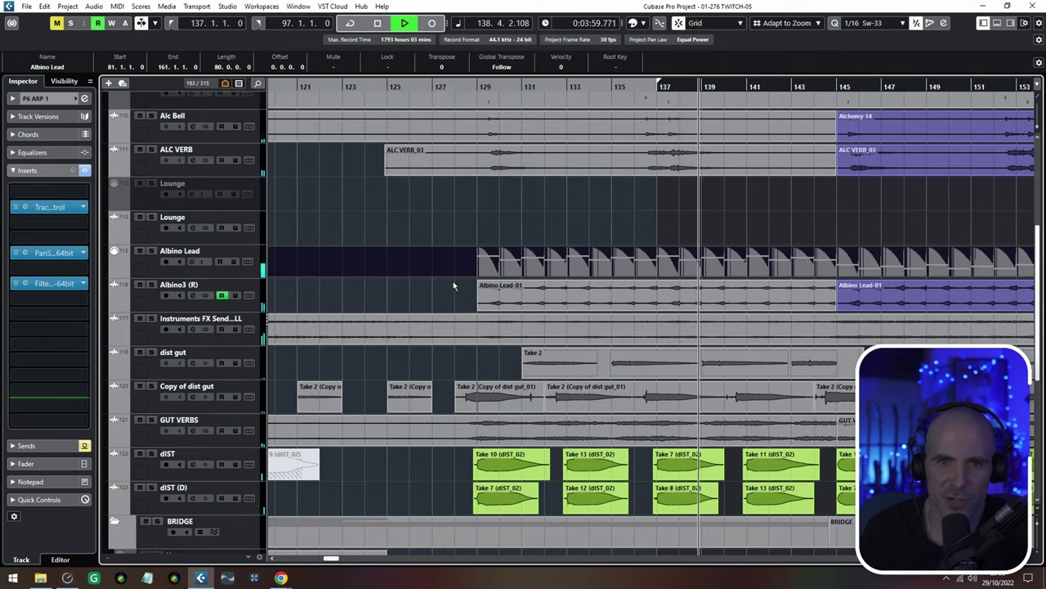
{"action": "left_click", "coordinate": [151, 285]}
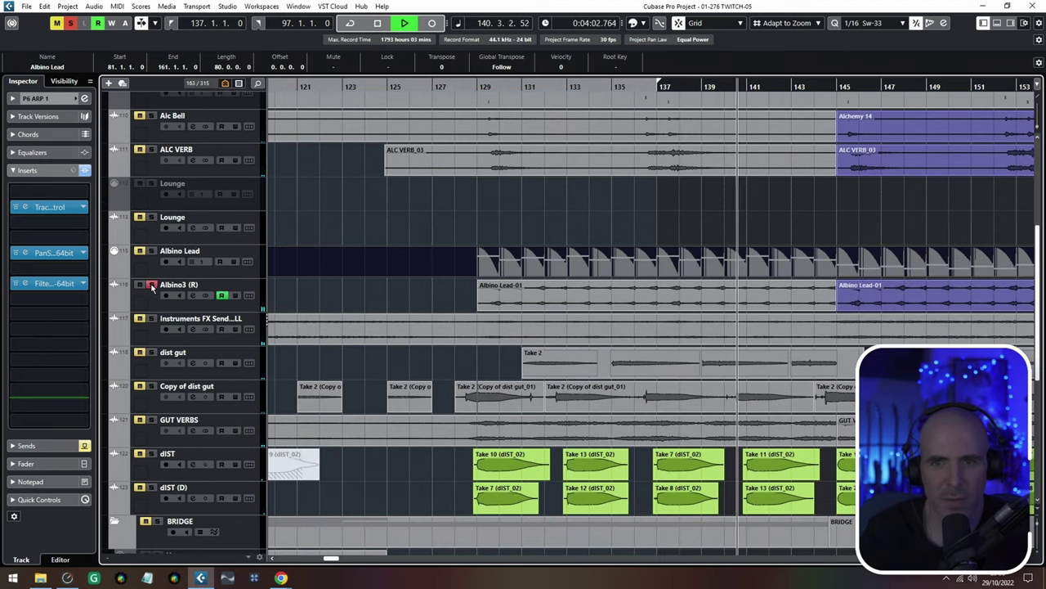
{"action": "left_click", "coordinate": [152, 285]}
{"action": "scroll", "coordinate": [343, 368], "scroll_direction": "down", "scroll_amount": 3}
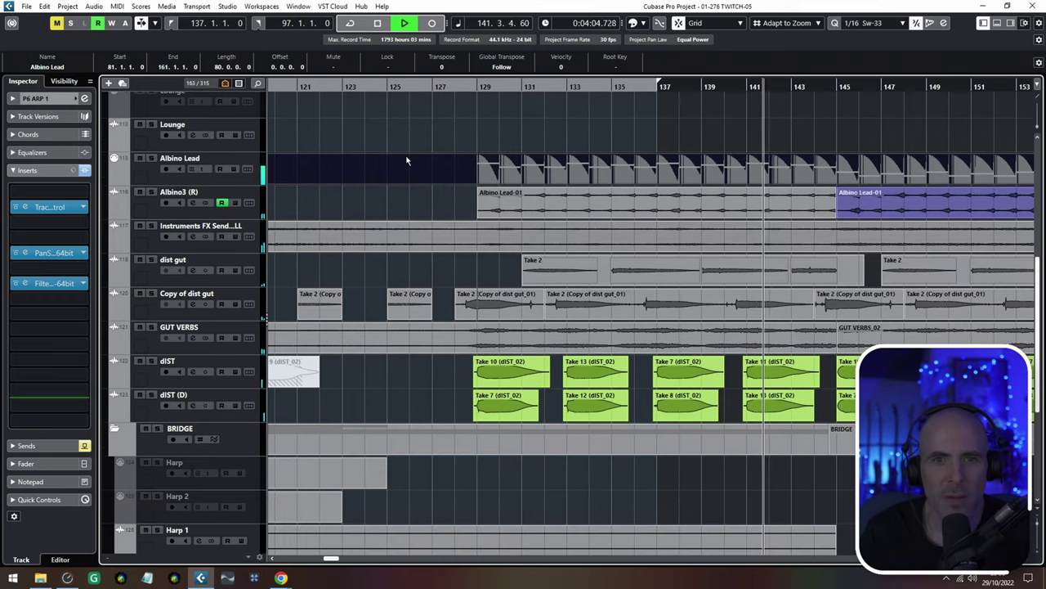
Play from about bar 128 with dist gut and Copy of dist gut soloed, show each track's inserts, and add GUT VERBS to the solo
{"action": "left_click", "coordinate": [455, 84]}
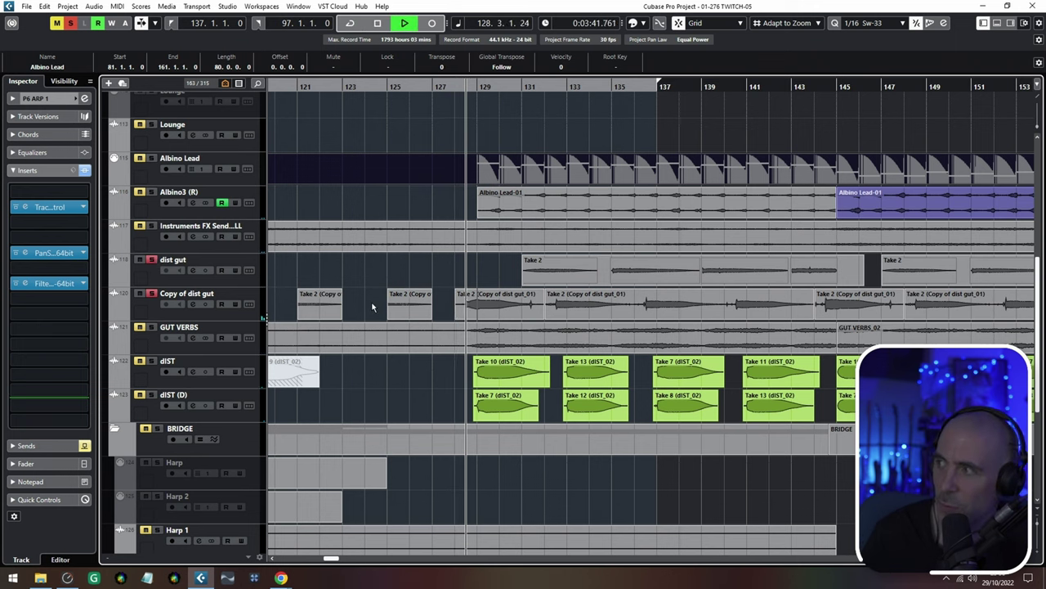
{"action": "left_click", "coordinate": [245, 309]}
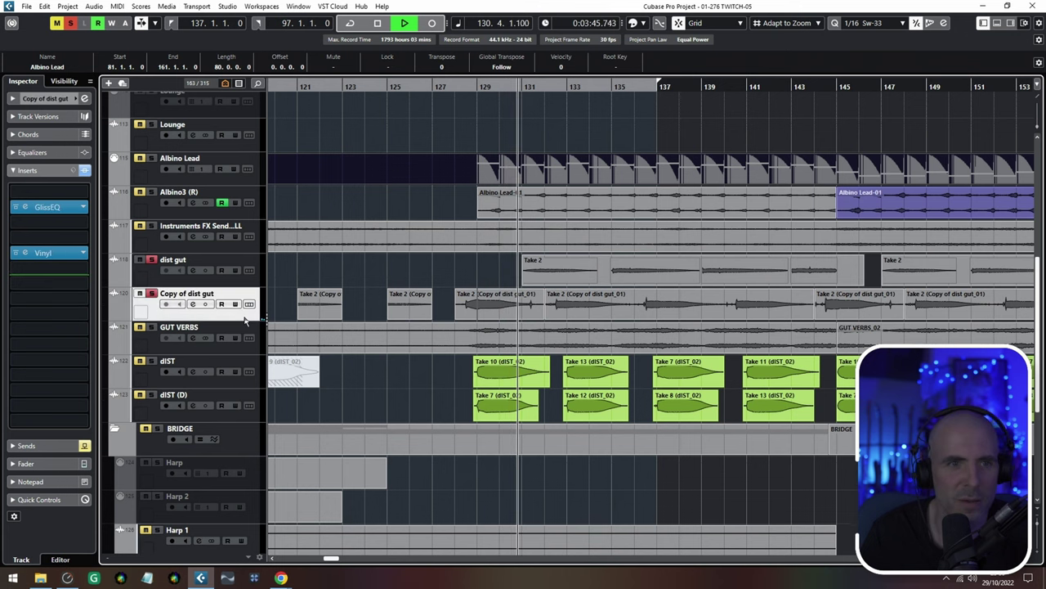
{"action": "left_click", "coordinate": [253, 285]}
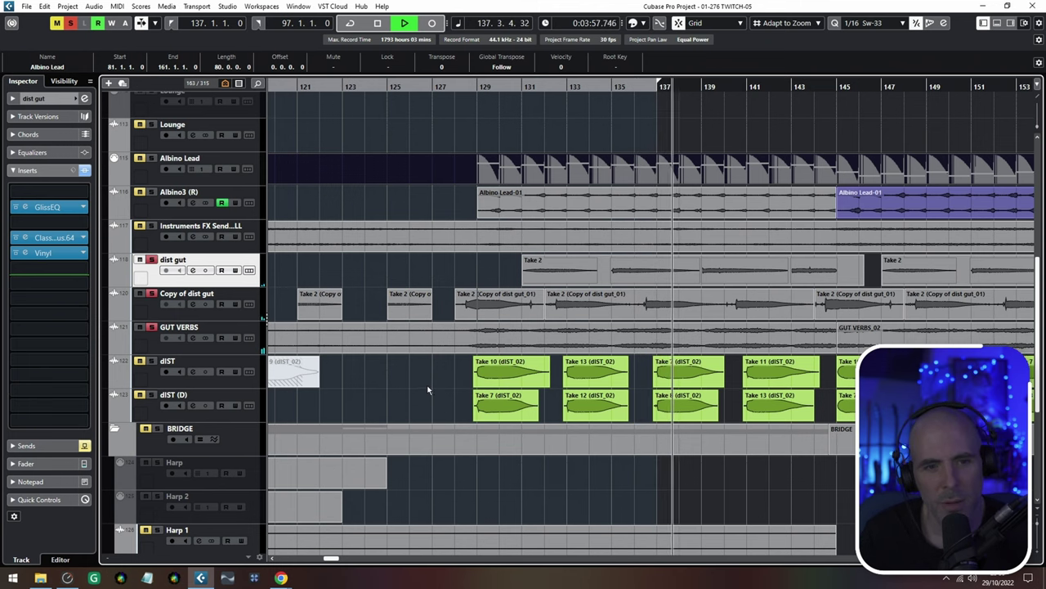
Add dIST and dIST (D) to the soloed gut tracks and replay them from about bar 128
{"action": "left_click", "coordinate": [442, 86]}
{"action": "scroll", "coordinate": [425, 294], "scroll_direction": "down", "scroll_amount": 5}
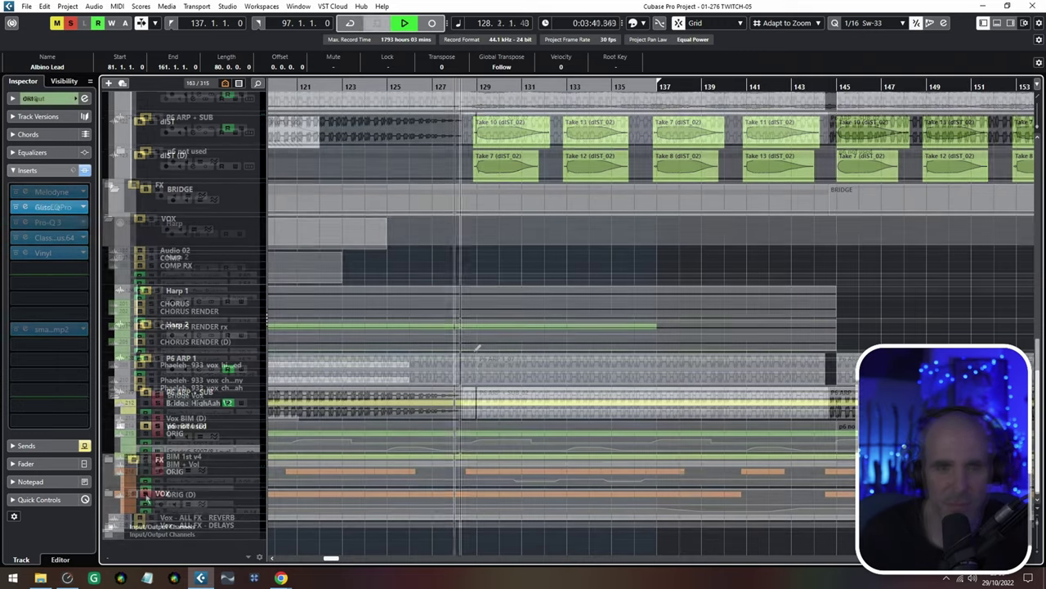
{"action": "scroll", "coordinate": [474, 350], "scroll_direction": "up", "scroll_amount": 4}
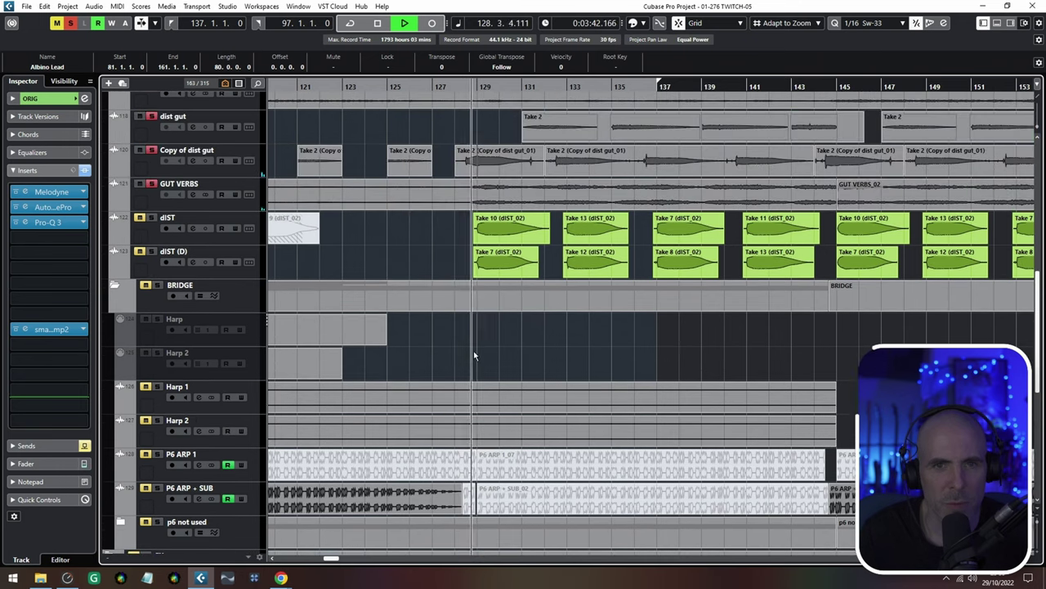
{"action": "left_click", "coordinate": [152, 219]}
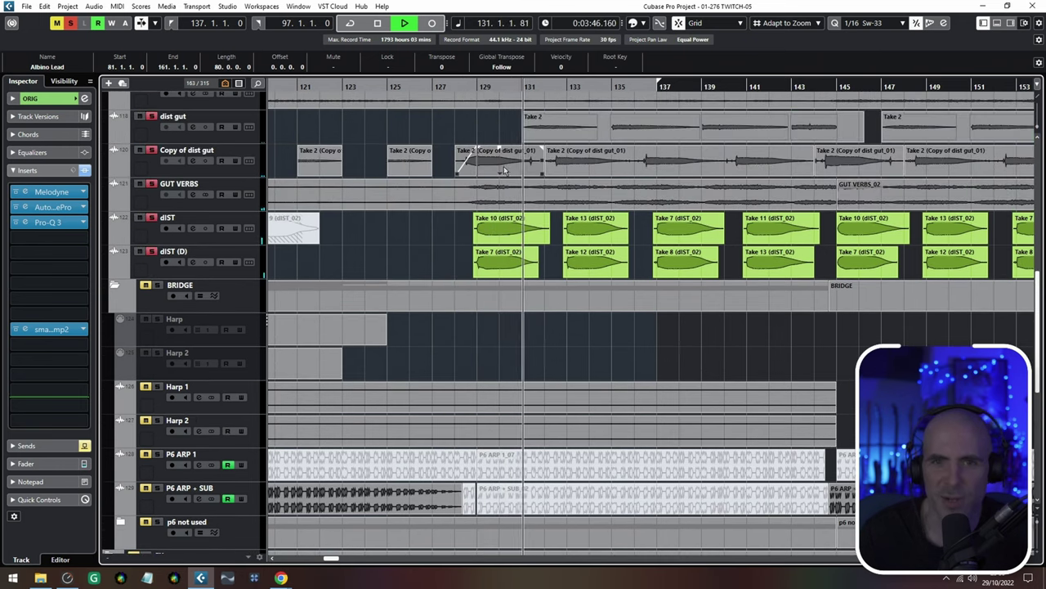
{"action": "key", "text": "space"}
{"action": "left_click", "coordinate": [461, 90]}
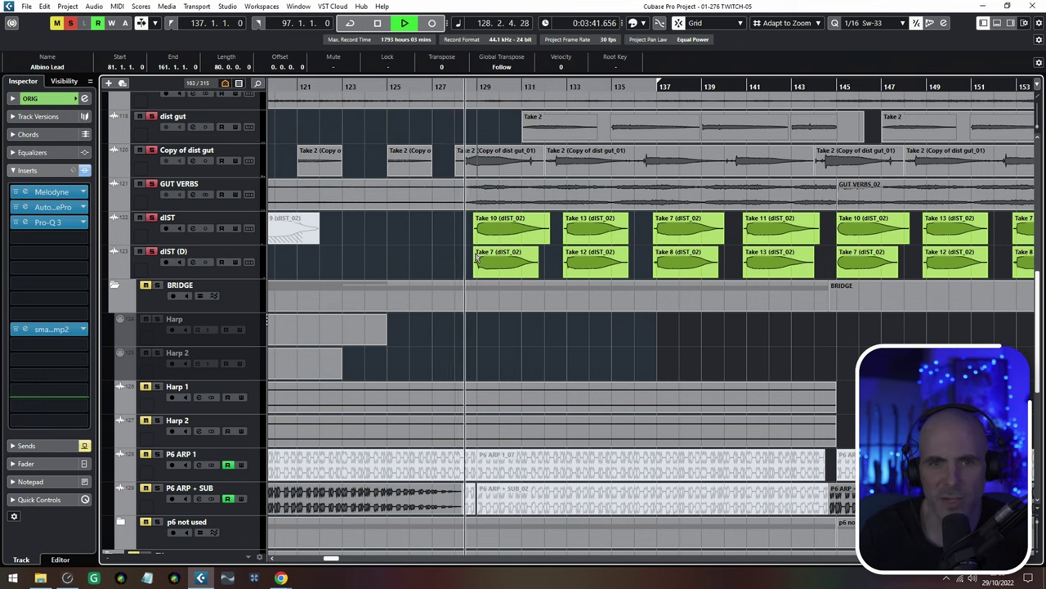
Select the dIST and dIST (D) events from bar 129 to 147, raise their volume to 10 dB and return it to -2 dB
{"action": "left_click_drag", "start_coordinate": [455, 268], "coordinate": [918, 229]}
{"action": "scroll", "coordinate": [598, 74], "scroll_direction": "up", "scroll_amount": 7}
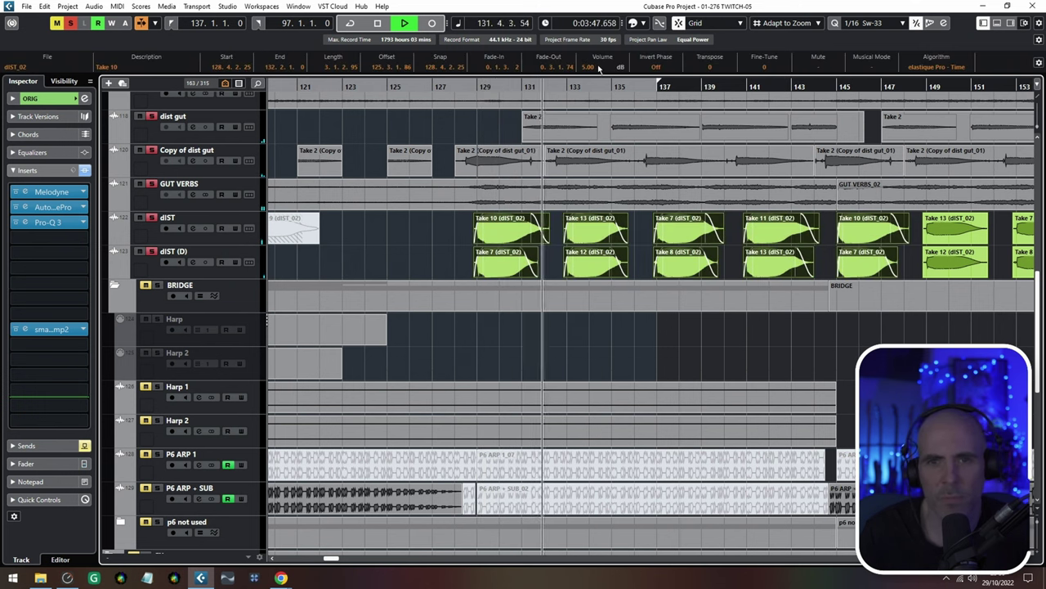
{"action": "scroll", "coordinate": [598, 69], "scroll_direction": "up", "scroll_amount": 5}
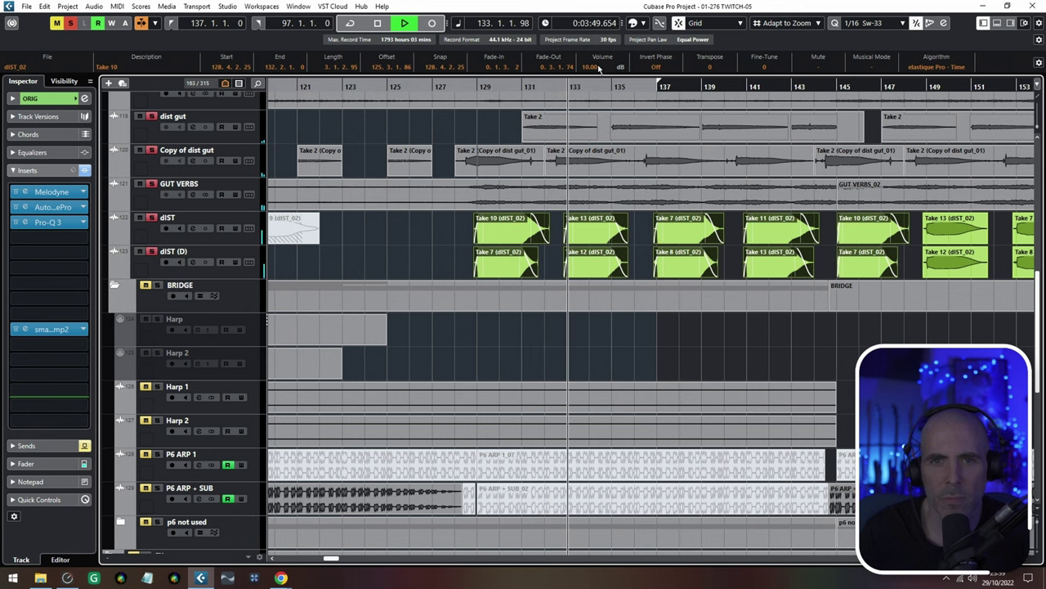
{"action": "scroll", "coordinate": [599, 69], "scroll_direction": "down", "scroll_amount": 4}
{"action": "scroll", "coordinate": [598, 69], "scroll_direction": "down", "scroll_amount": 8}
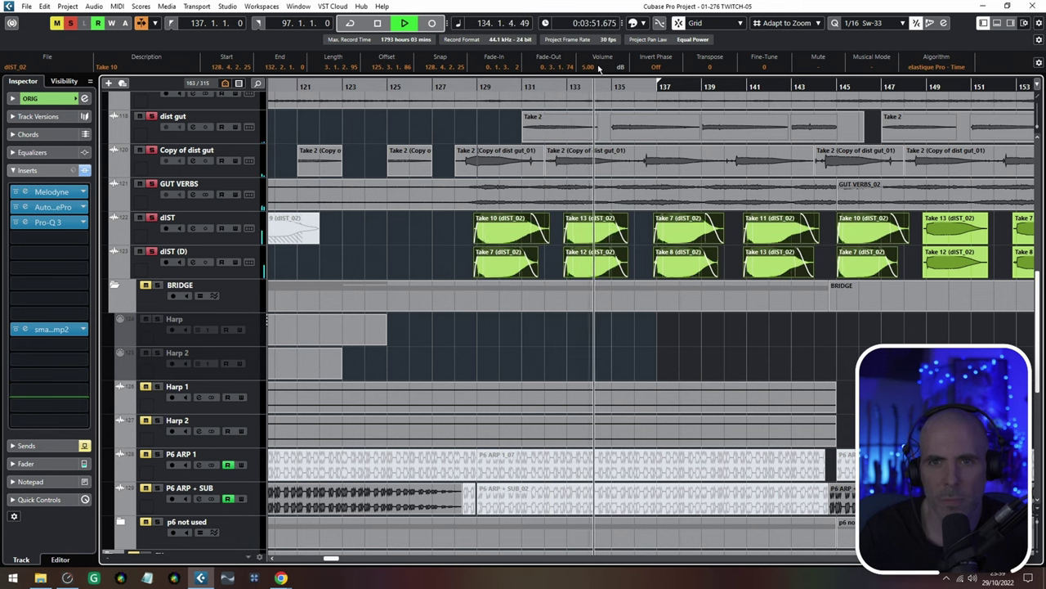
Stop playback, clear the solos and look over the instrument and BRIDGE tracks from bar 113 to 201
{"action": "key", "text": "space"}
{"action": "scroll", "coordinate": [479, 372], "scroll_direction": "up", "scroll_amount": 5}
{"action": "scroll", "coordinate": [479, 372], "scroll_direction": "up", "scroll_amount": 3}
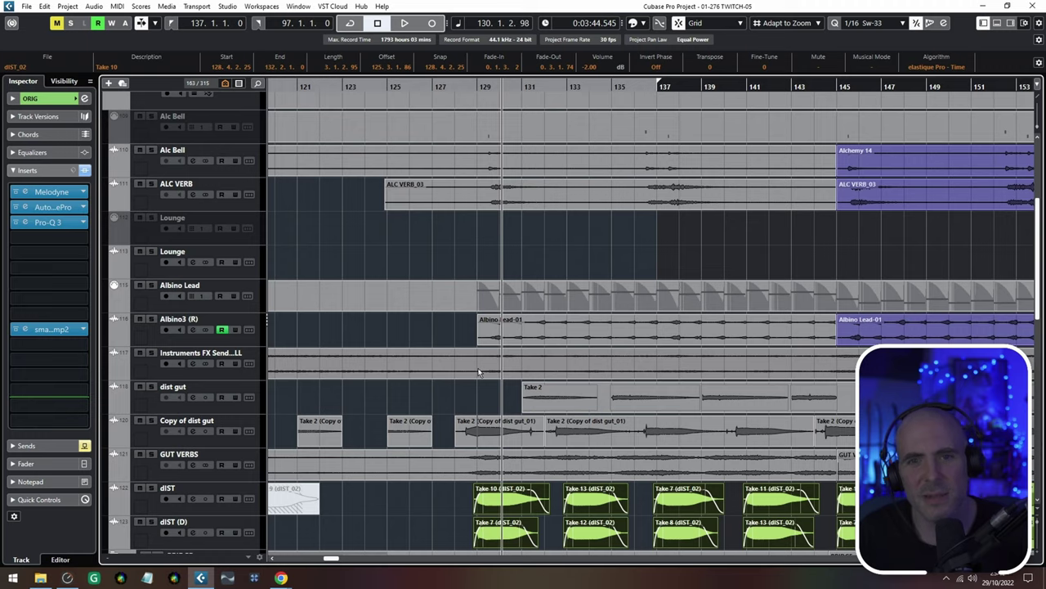
{"action": "scroll", "coordinate": [479, 372], "scroll_direction": "down", "scroll_amount": 4}
{"action": "left_click_drag", "start_coordinate": [477, 379], "coordinate": [411, 281]}
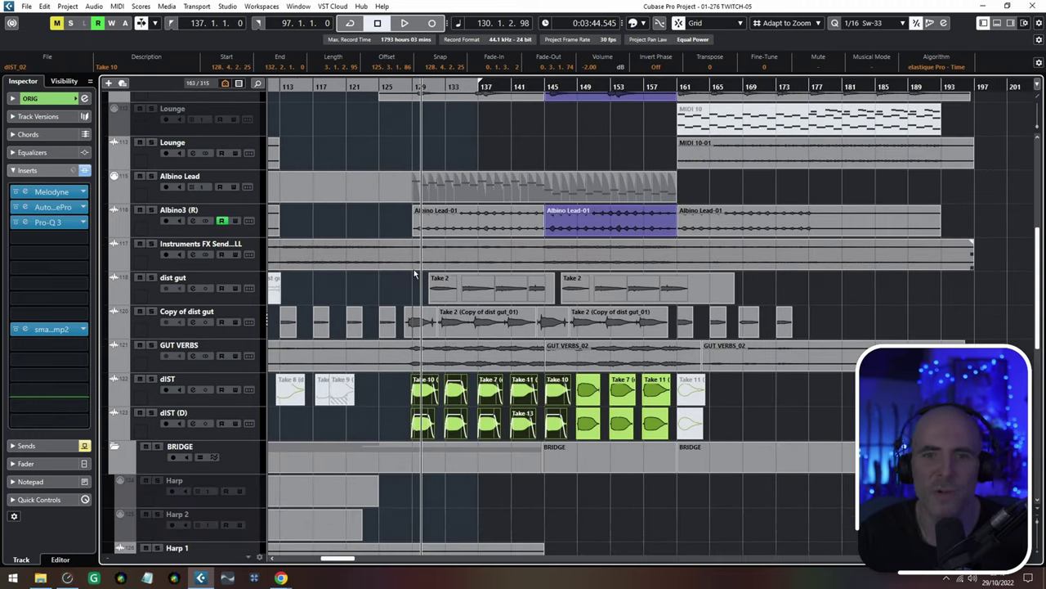
{"action": "scroll", "coordinate": [413, 269], "scroll_direction": "down", "scroll_amount": 5}
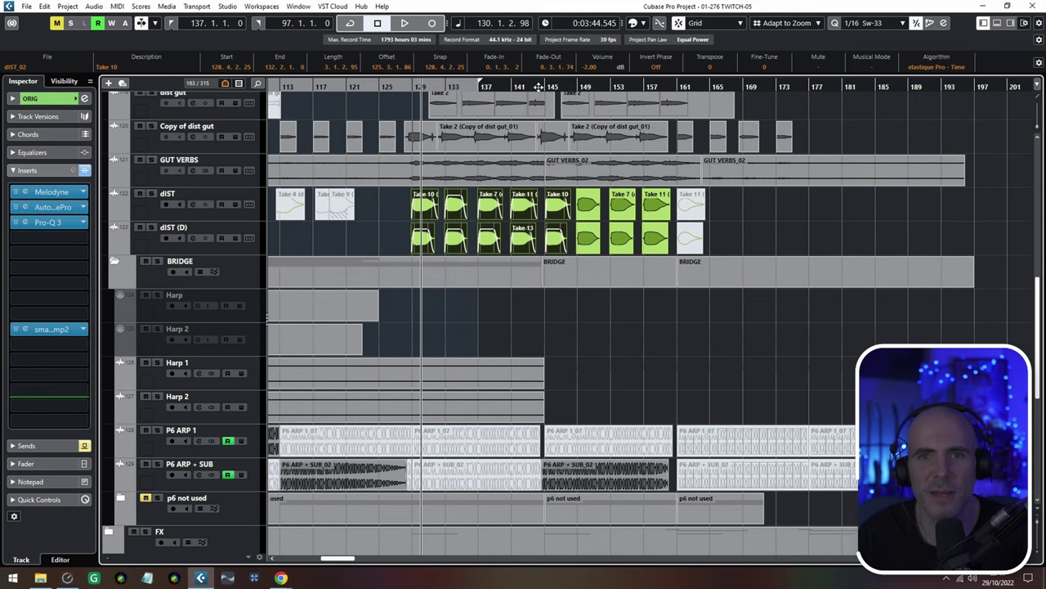
Play from about bar 143, muting the INSTRUMENTS folder and unmuting it again to compare
{"action": "left_click", "coordinate": [538, 87]}
{"action": "scroll", "coordinate": [510, 274], "scroll_direction": "up", "scroll_amount": 11}
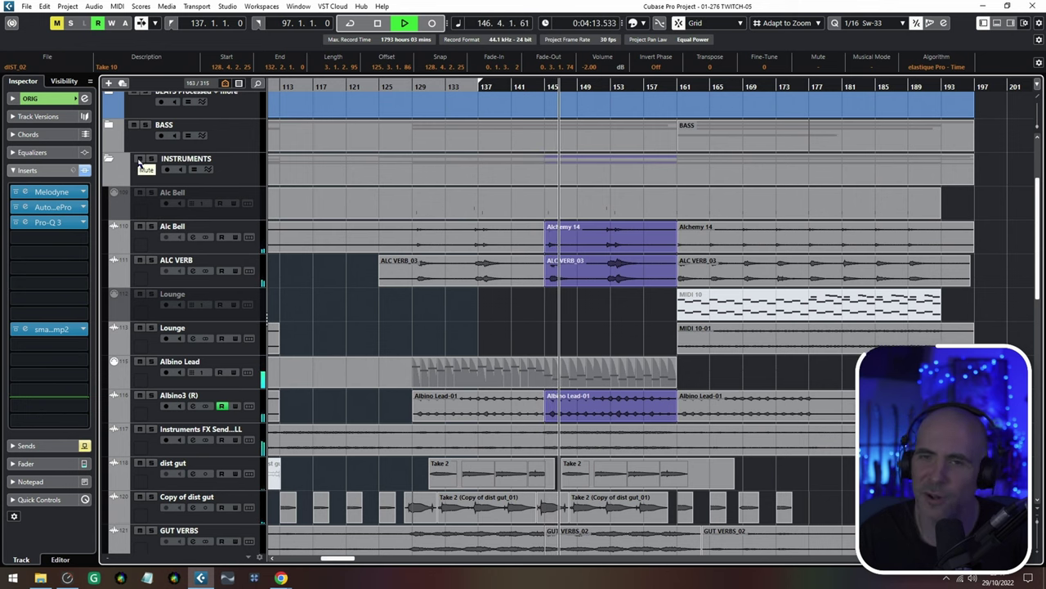
{"action": "left_click", "coordinate": [139, 159]}
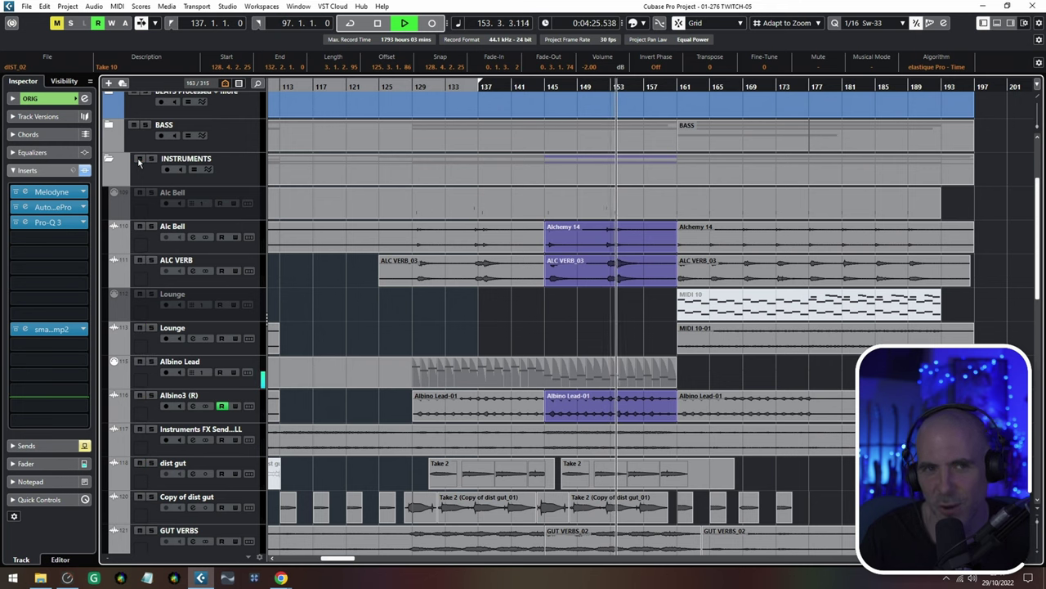
{"action": "scroll", "coordinate": [444, 289], "scroll_direction": "down", "scroll_amount": 5}
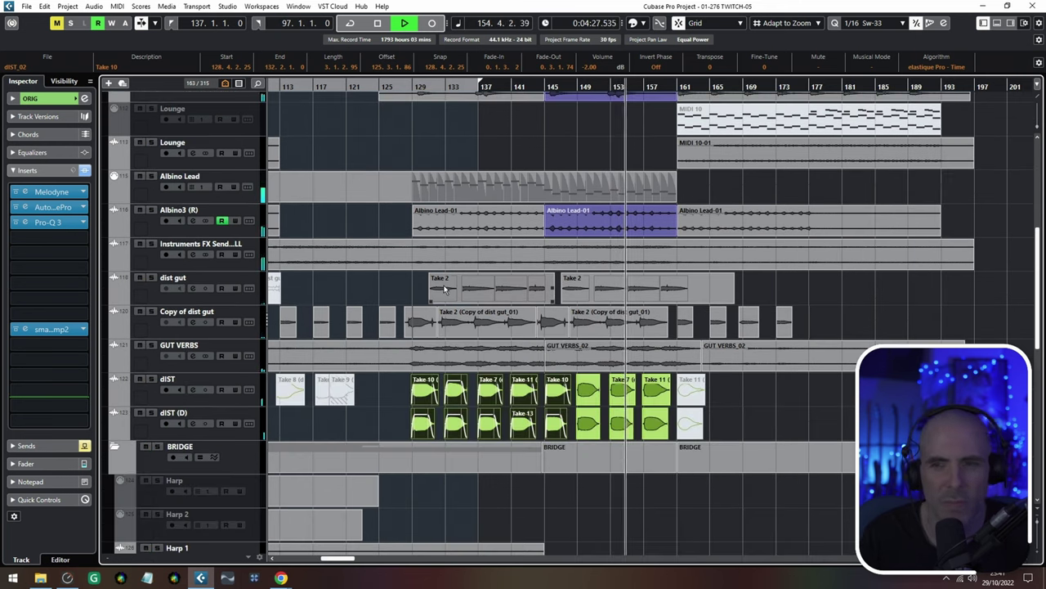
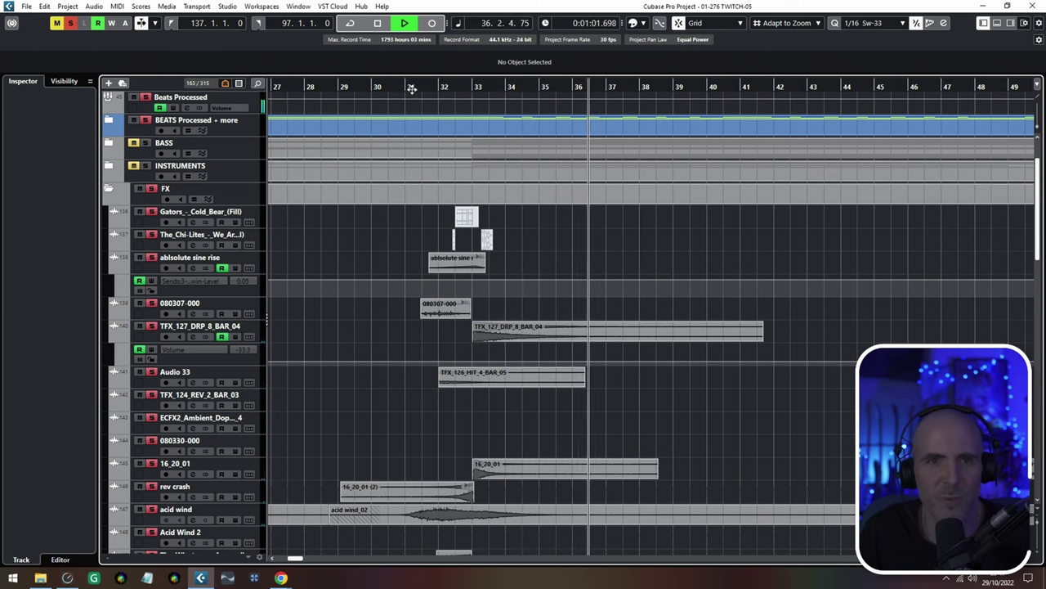
Play the passage leading into bar 33 with only the 080307-000 track in the FX folder soloed
{"action": "key", "text": "space"}
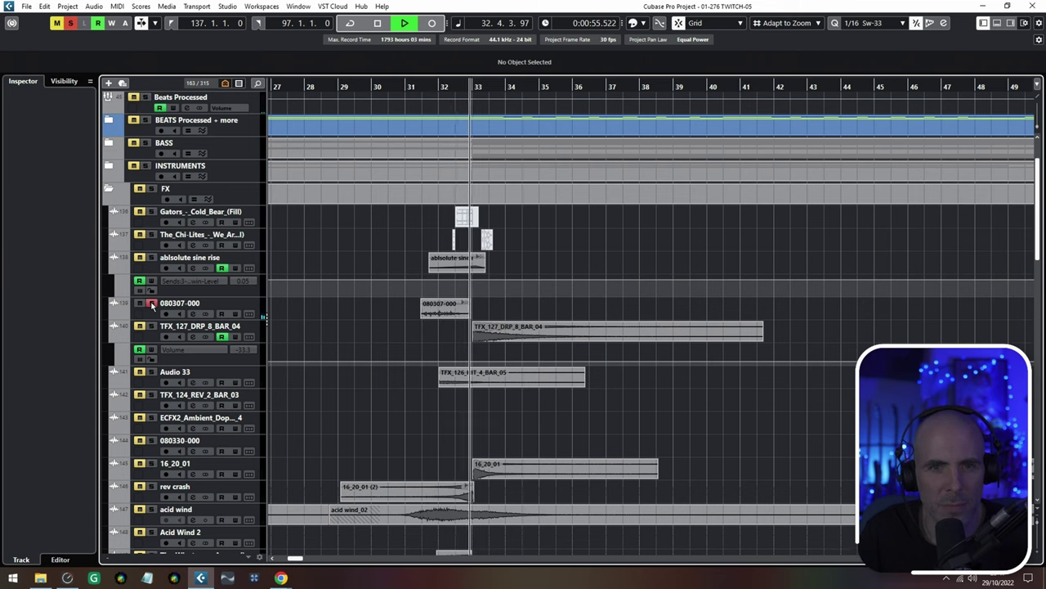
Solo the ablsolute sine rise track in place of 080307-000 and play it from about bar 32
{"action": "left_click", "coordinate": [422, 87]}
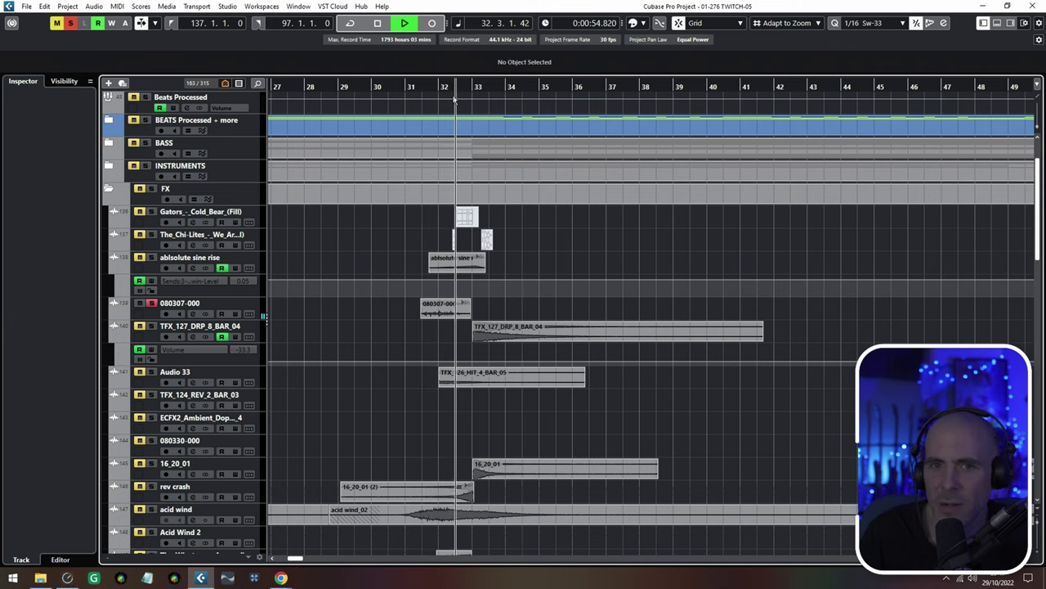
{"action": "key", "text": "space"}
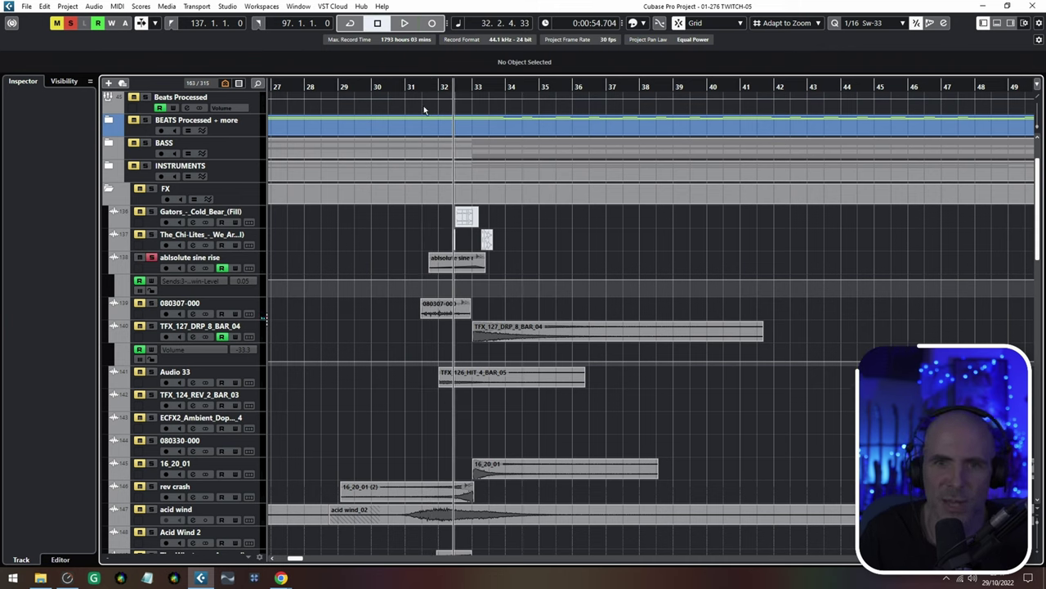
{"action": "left_click", "coordinate": [439, 88]}
{"action": "key", "text": "space"}
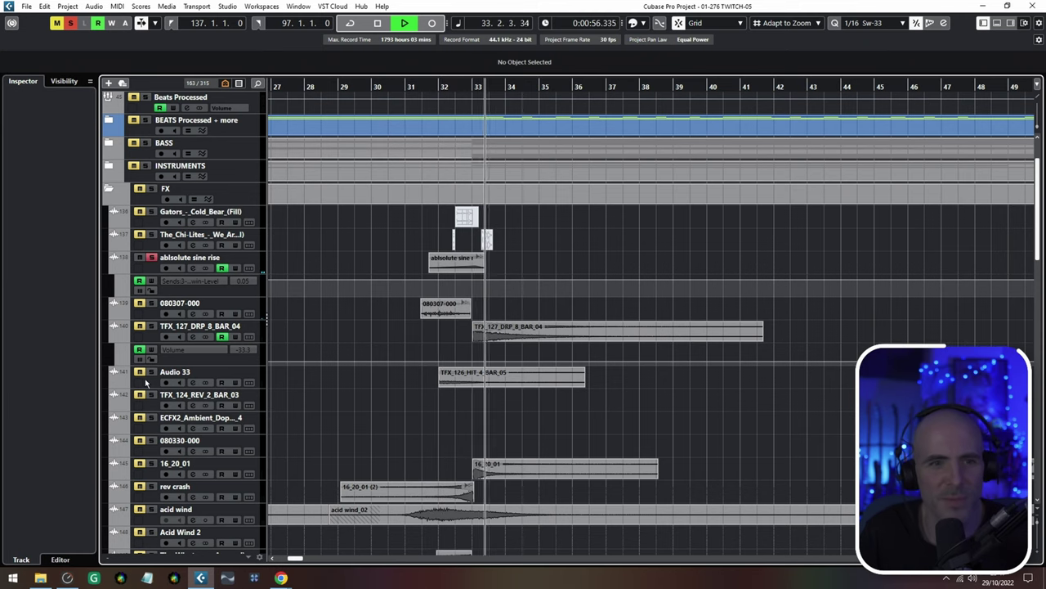
Add Audio 33, TFX_127_DRP_8_BAR_04 and acid wind to the solos and replay the passage into bar 33
{"action": "left_click", "coordinate": [436, 82]}
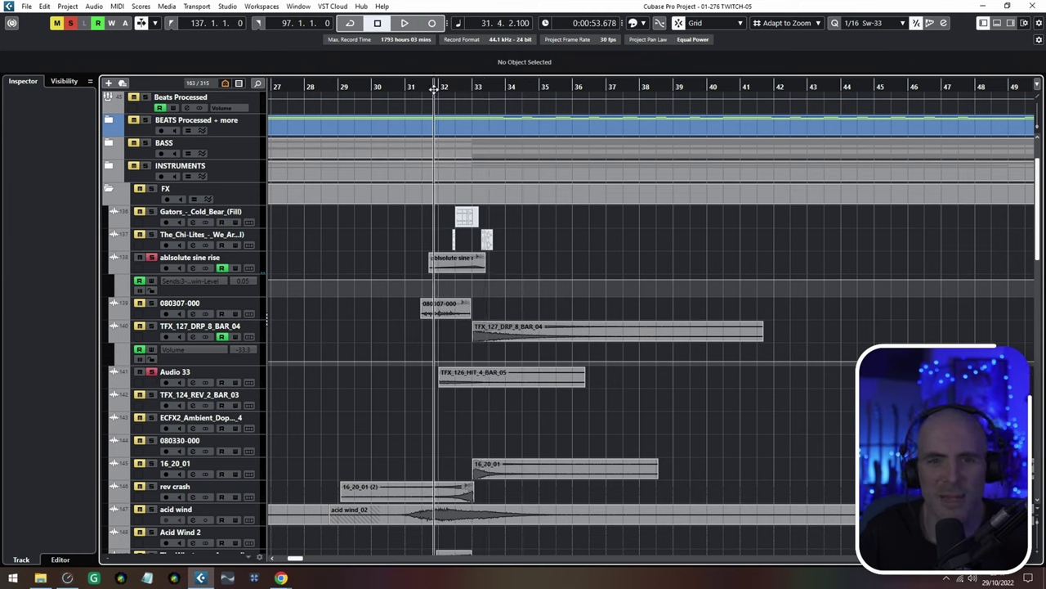
{"action": "key", "text": "space"}
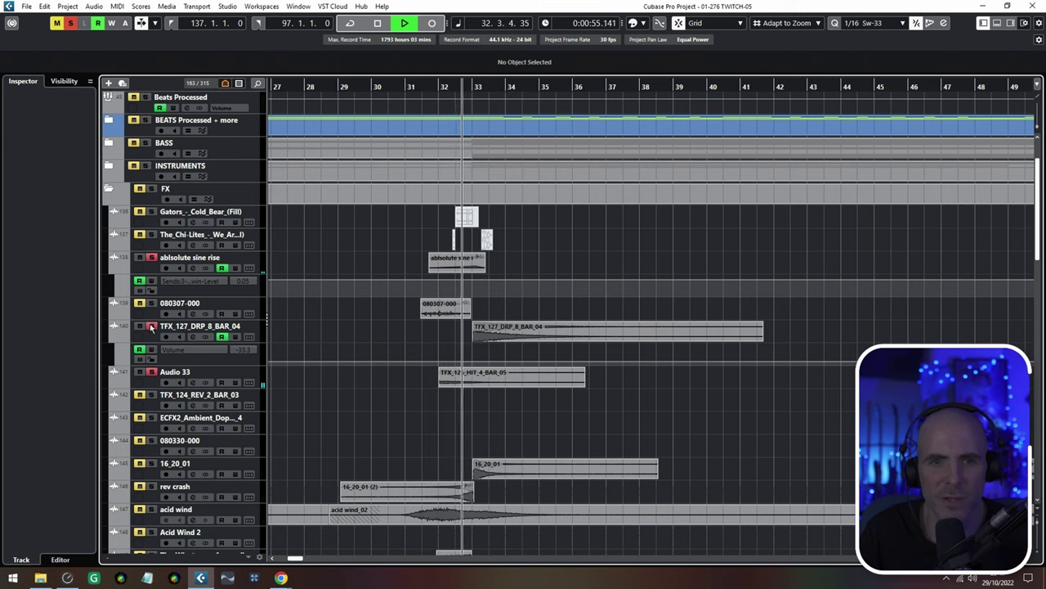
{"action": "scroll", "coordinate": [328, 399], "scroll_direction": "down", "scroll_amount": 3}
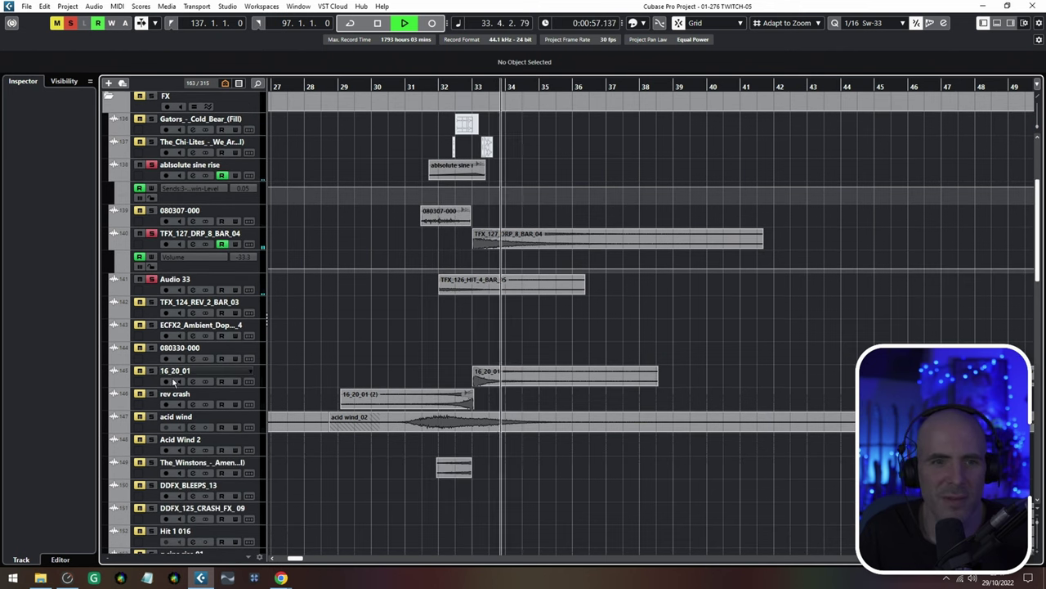
{"action": "left_click", "coordinate": [406, 87]}
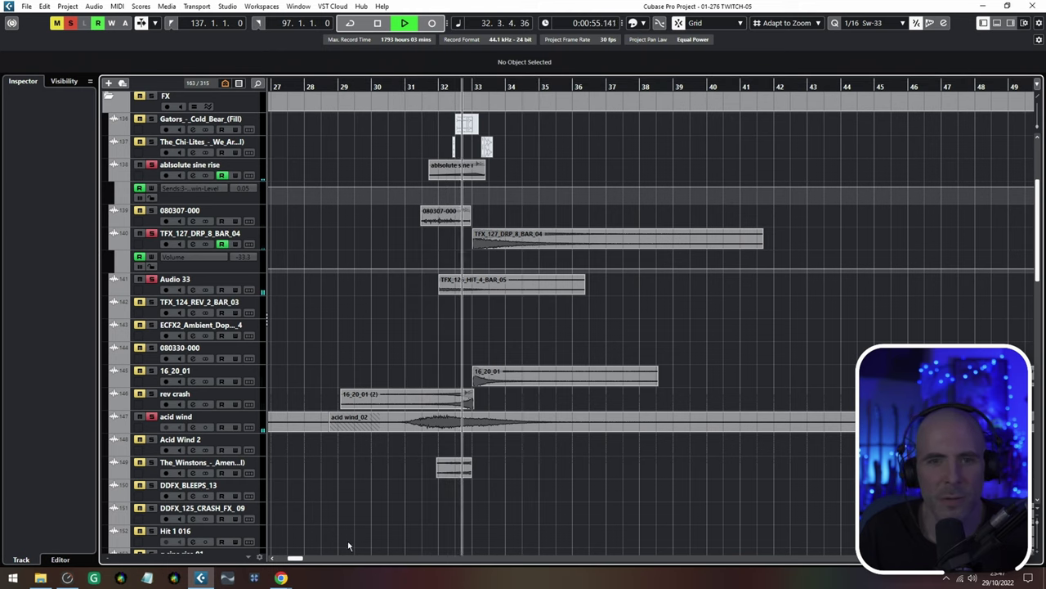
{"action": "left_click", "coordinate": [430, 86]}
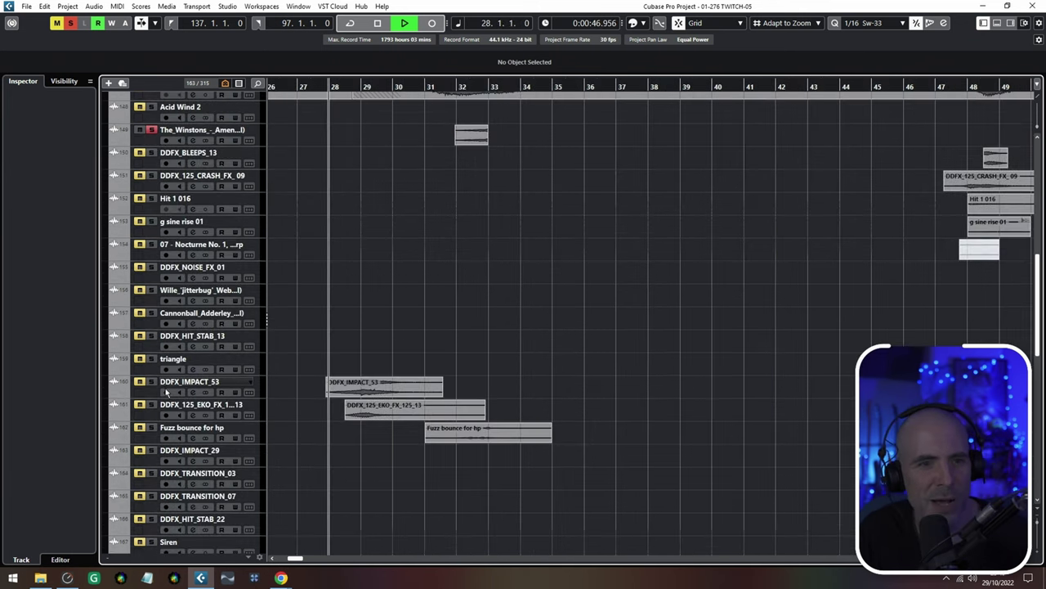
Add DDFX_IMPACT_53 and the DDFX_125_EKO_FX track to the solos during playback from about bar 28
{"action": "left_click", "coordinate": [151, 381]}
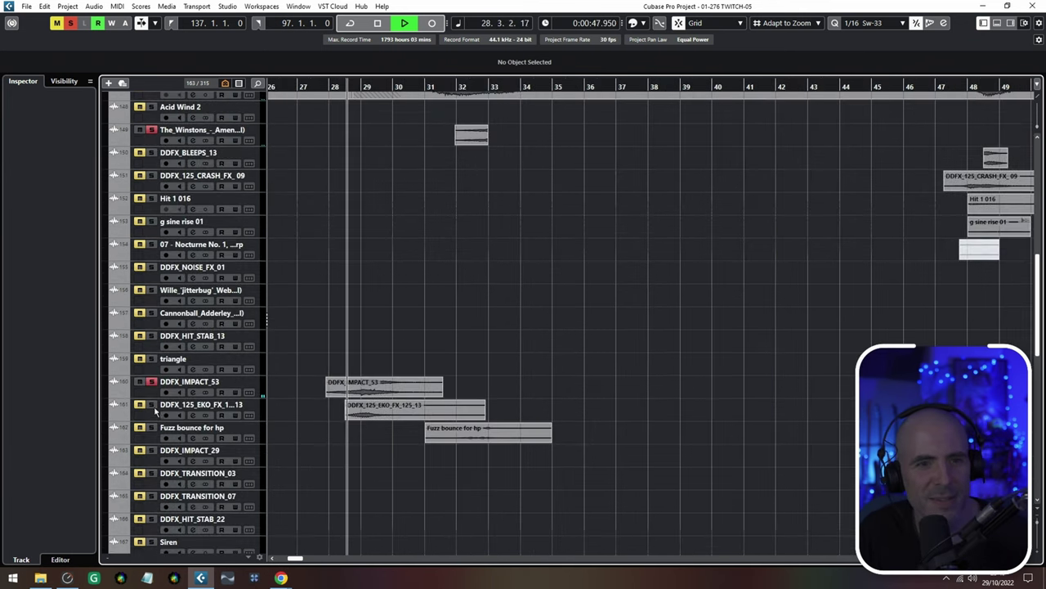
{"action": "left_click", "coordinate": [151, 404]}
{"action": "scroll", "coordinate": [376, 297], "scroll_direction": "down", "scroll_amount": 8}
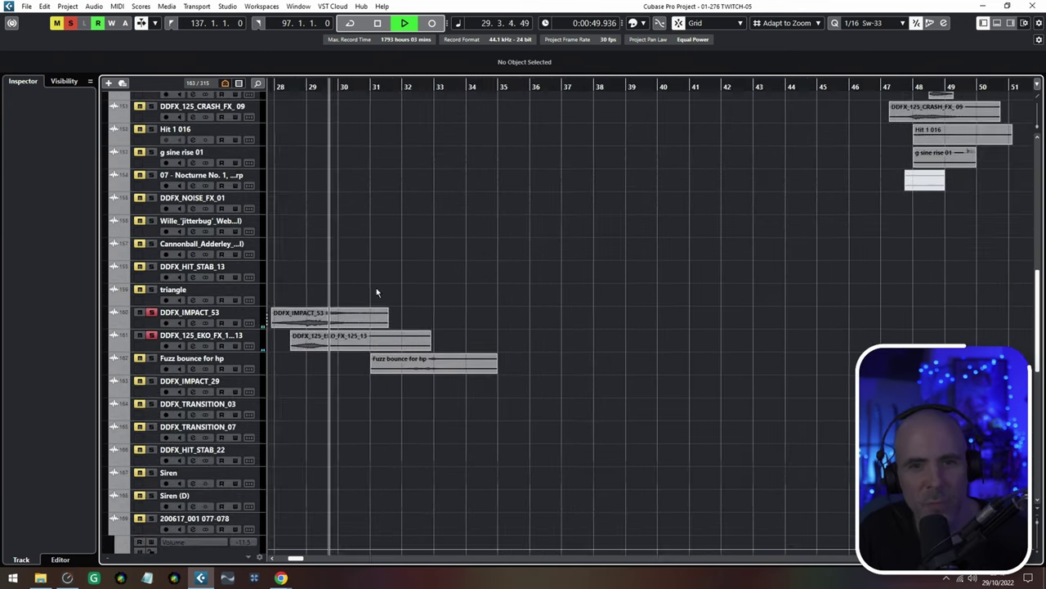
{"action": "scroll", "coordinate": [427, 360], "scroll_direction": "up", "scroll_amount": 10}
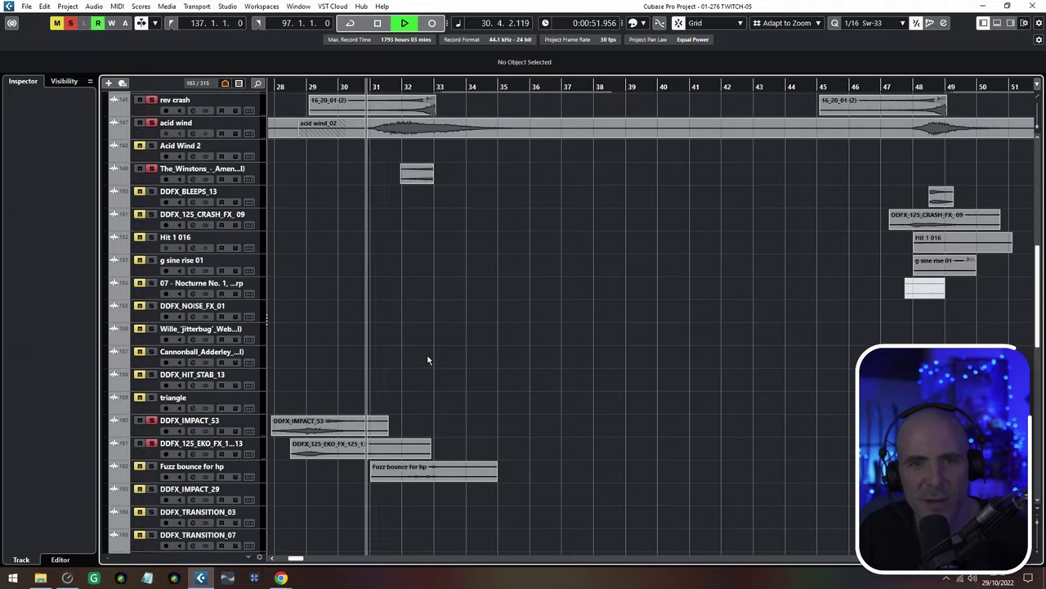
{"action": "scroll", "coordinate": [164, 189], "scroll_direction": "up", "scroll_amount": 4}
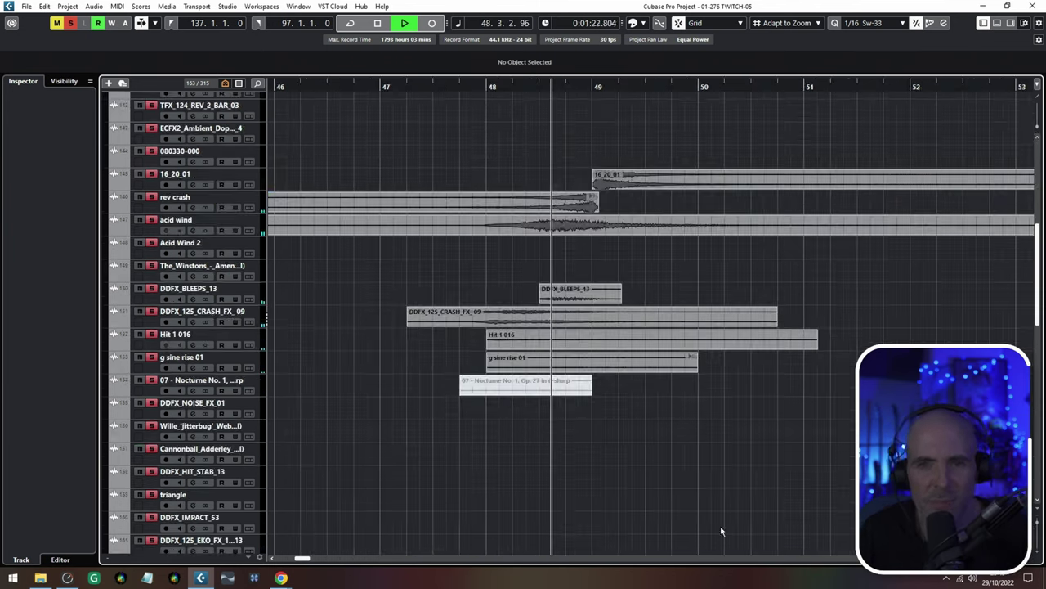
Examine the FX folder's events from about bar 47 to 81 during playback with all its tracks soloed
{"action": "scroll", "coordinate": [691, 470], "scroll_direction": "down", "scroll_amount": 5}
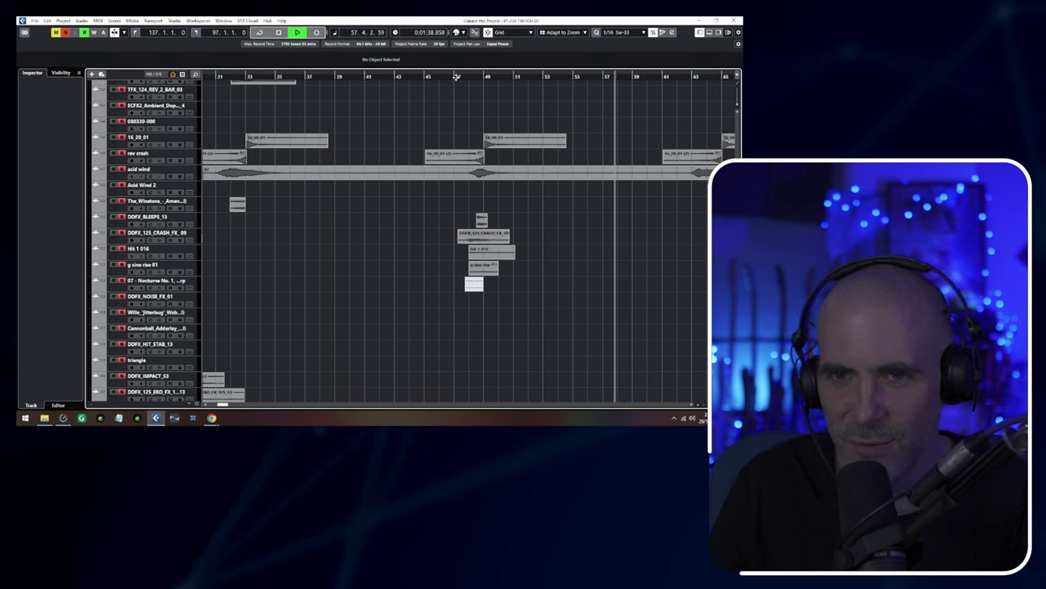
{"action": "scroll", "coordinate": [594, 224], "scroll_direction": "right", "scroll_amount": 3}
{"action": "scroll", "coordinate": [533, 238], "scroll_direction": "down", "scroll_amount": 3}
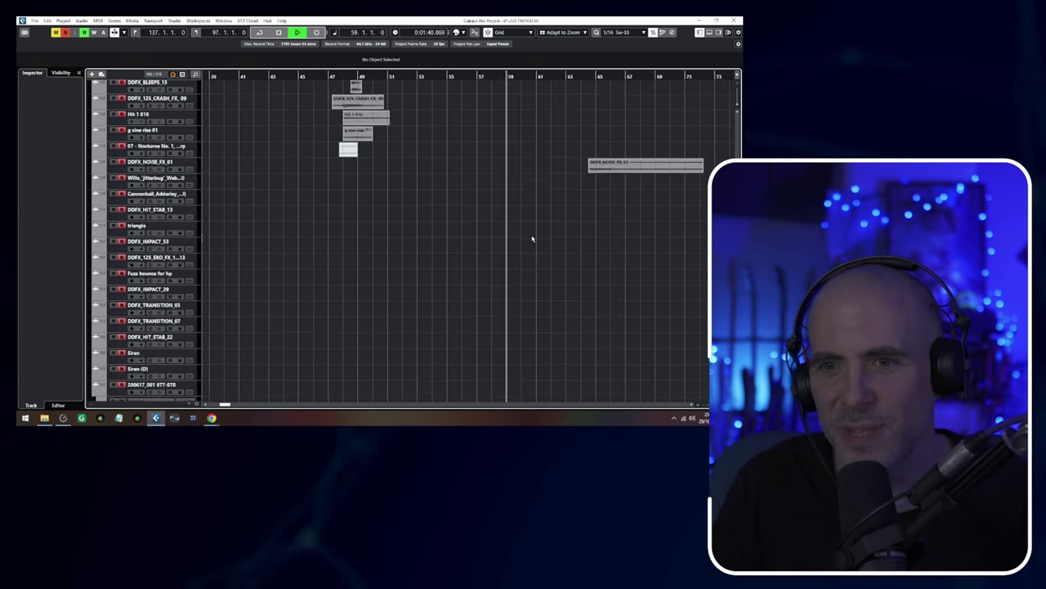
{"action": "scroll", "coordinate": [532, 239], "scroll_direction": "up", "scroll_amount": 10}
{"action": "scroll", "coordinate": [532, 238], "scroll_direction": "down", "scroll_amount": 3}
{"action": "scroll", "coordinate": [356, 237], "scroll_direction": "right", "scroll_amount": 6}
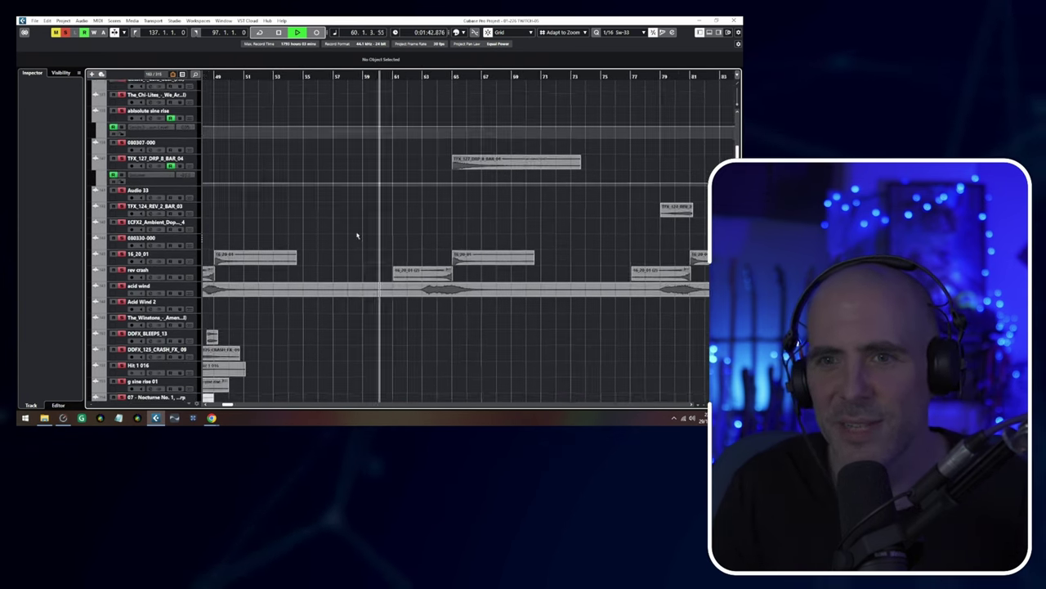
{"action": "scroll", "coordinate": [409, 237], "scroll_direction": "right", "scroll_amount": 1}
{"action": "scroll", "coordinate": [439, 238], "scroll_direction": "down", "scroll_amount": 8}
{"action": "scroll", "coordinate": [439, 240], "scroll_direction": "up", "scroll_amount": 4}
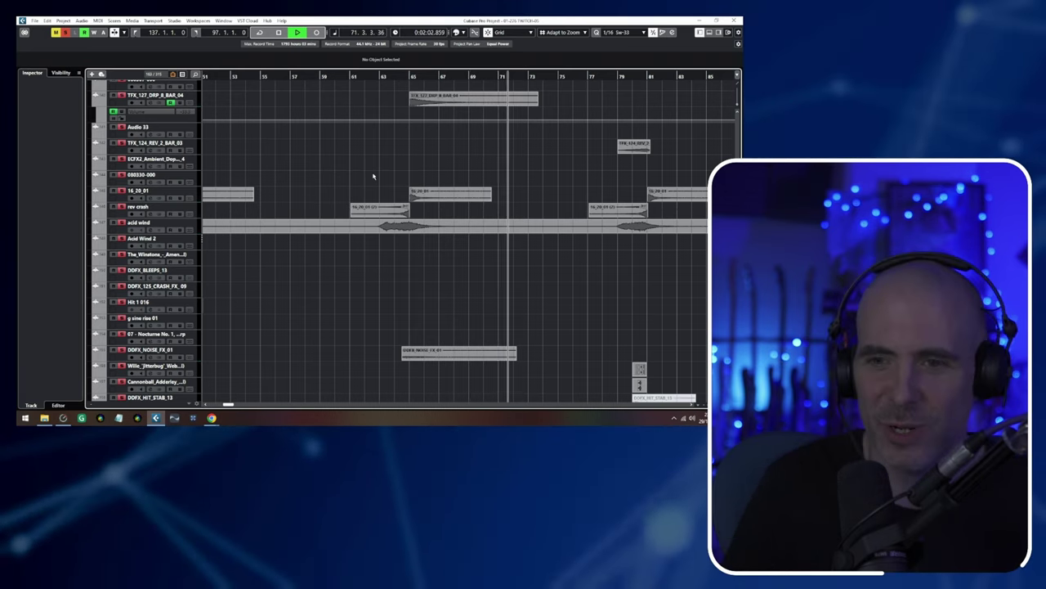
Examine the FX events around bars 79 to 97, including the hit, triangle, reverse and crash tracks
{"action": "scroll", "coordinate": [542, 219], "scroll_direction": "down", "scroll_amount": 4}
{"action": "scroll", "coordinate": [542, 218], "scroll_direction": "down", "scroll_amount": 3}
{"action": "scroll", "coordinate": [542, 218], "scroll_direction": "up", "scroll_amount": 3}
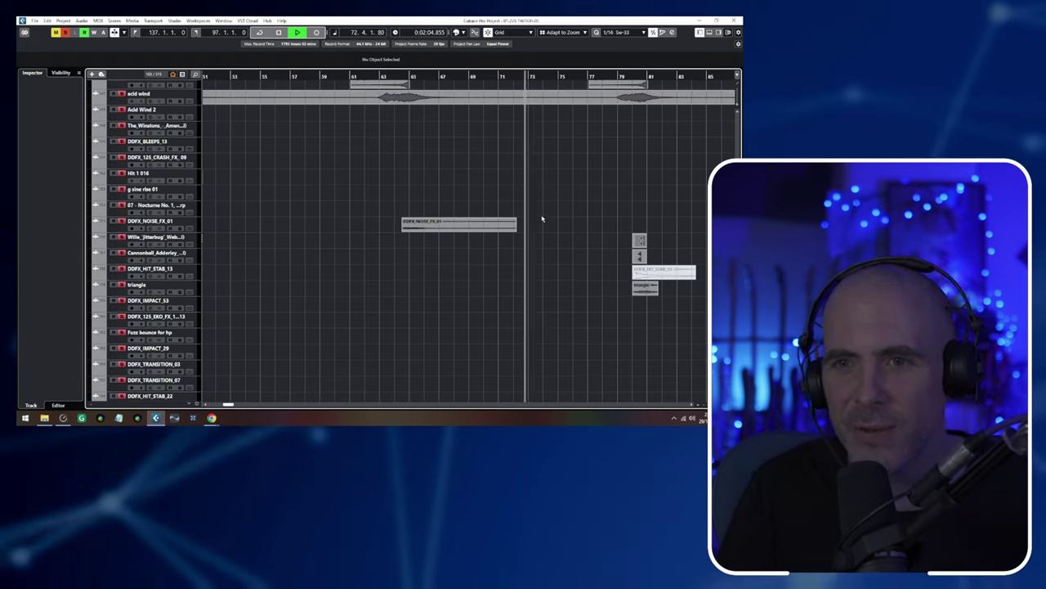
{"action": "scroll", "coordinate": [493, 241], "scroll_direction": "right", "scroll_amount": 3}
{"action": "scroll", "coordinate": [493, 241], "scroll_direction": "right", "scroll_amount": 3}
{"action": "scroll", "coordinate": [400, 287], "scroll_direction": "up", "scroll_amount": 4}
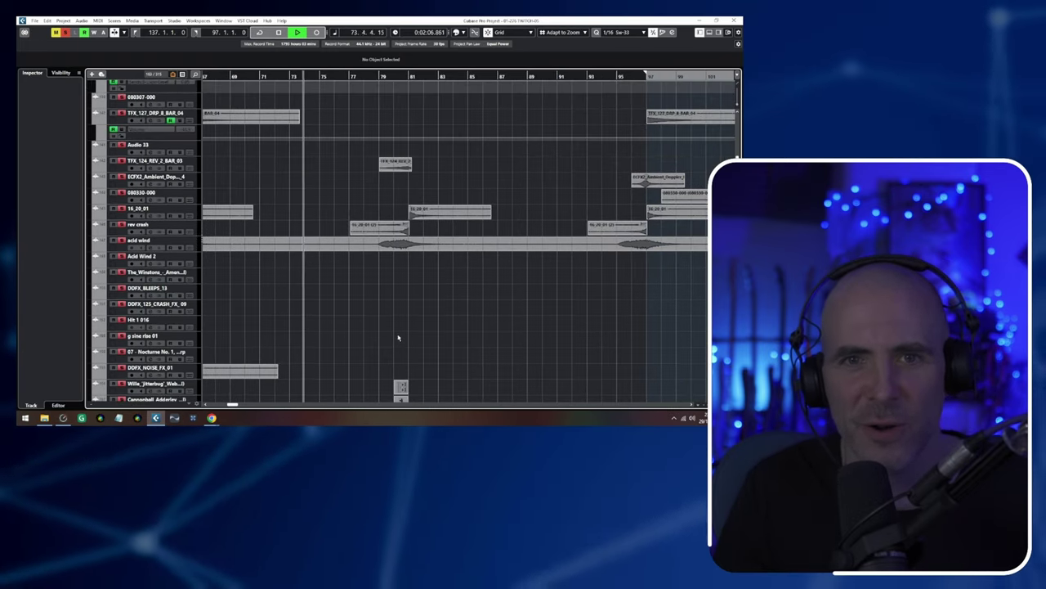
{"action": "scroll", "coordinate": [386, 254], "scroll_direction": "up", "scroll_amount": 4}
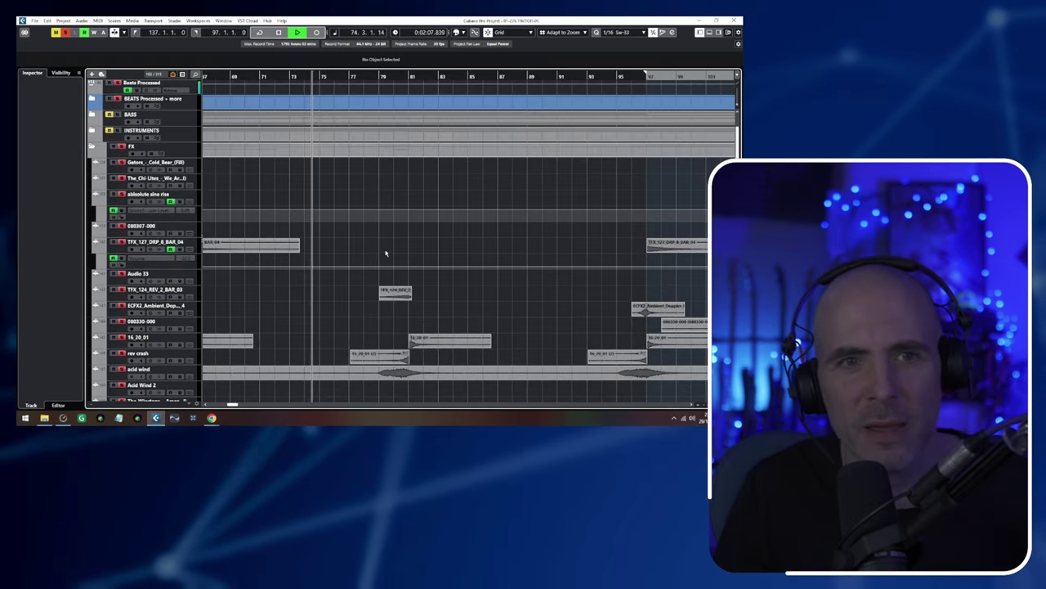
Check the insert effects of the The_Chi-Lites, ablsolute sine rise and TFX_127_DRP_8_BAR_04 tracks
{"action": "left_click", "coordinate": [195, 167]}
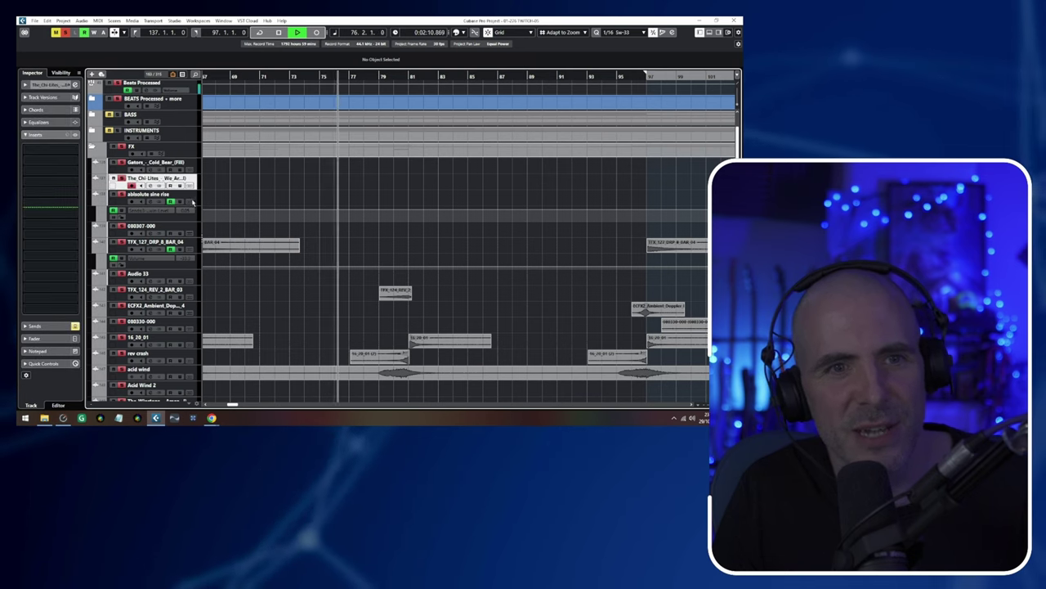
{"action": "left_click", "coordinate": [190, 195]}
{"action": "left_click", "coordinate": [176, 230]}
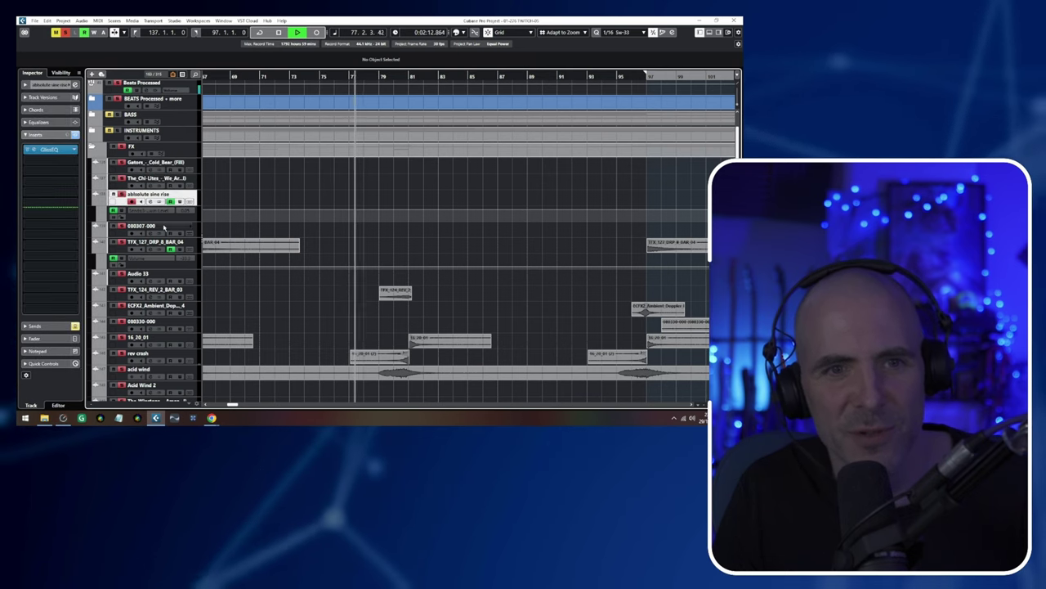
{"action": "left_click", "coordinate": [182, 248]}
Examine the FX tracks leading into bar 97 and beyond, down to the Rainstick tracks and their automation
{"action": "scroll", "coordinate": [260, 269], "scroll_direction": "down", "scroll_amount": 4}
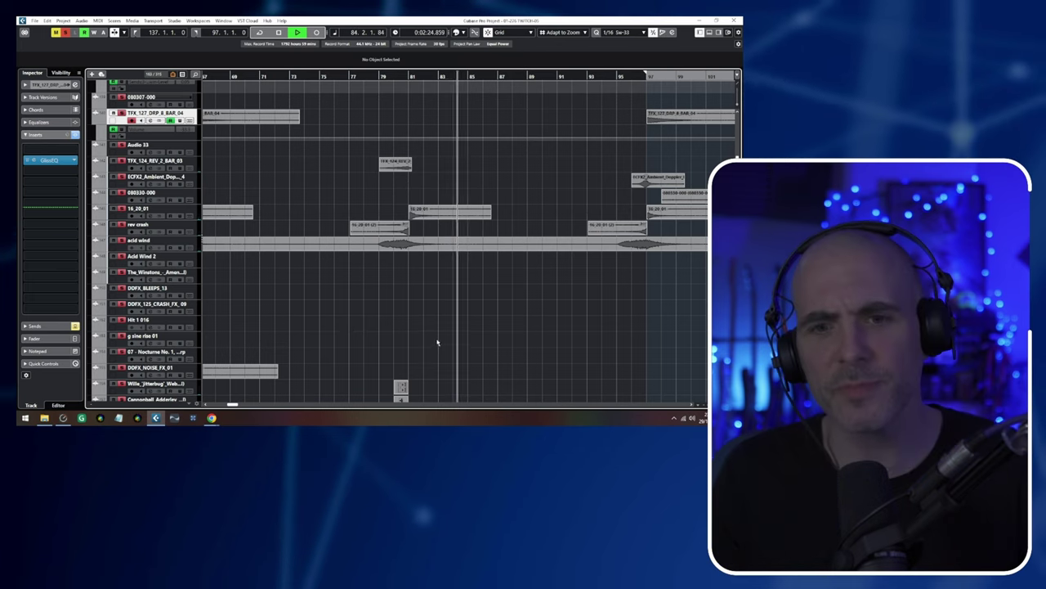
{"action": "scroll", "coordinate": [439, 344], "scroll_direction": "down", "scroll_amount": 5}
{"action": "scroll", "coordinate": [411, 292], "scroll_direction": "down", "scroll_amount": 5}
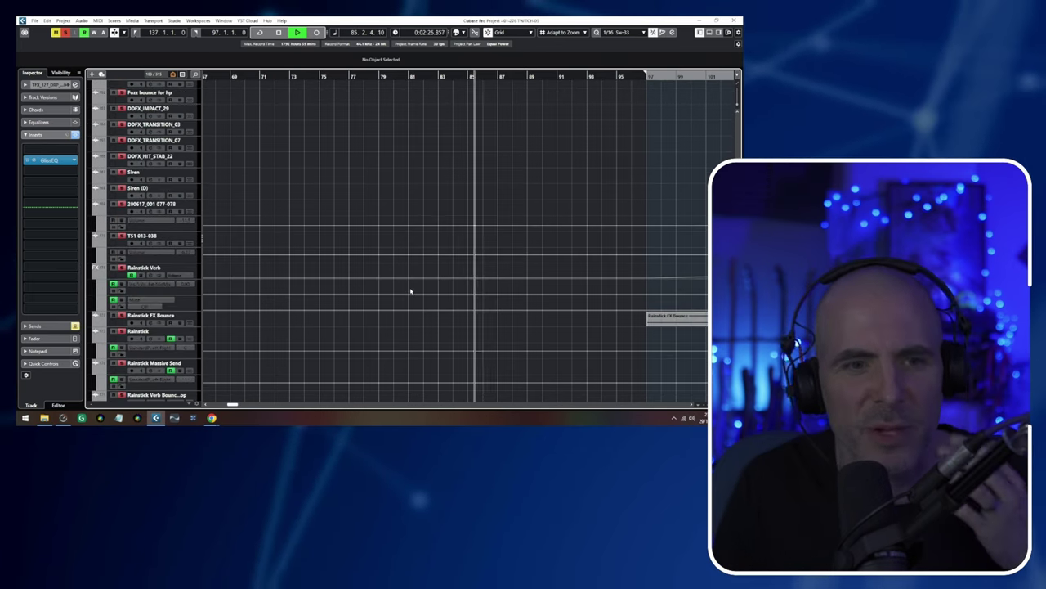
{"action": "scroll", "coordinate": [410, 292], "scroll_direction": "up", "scroll_amount": 8}
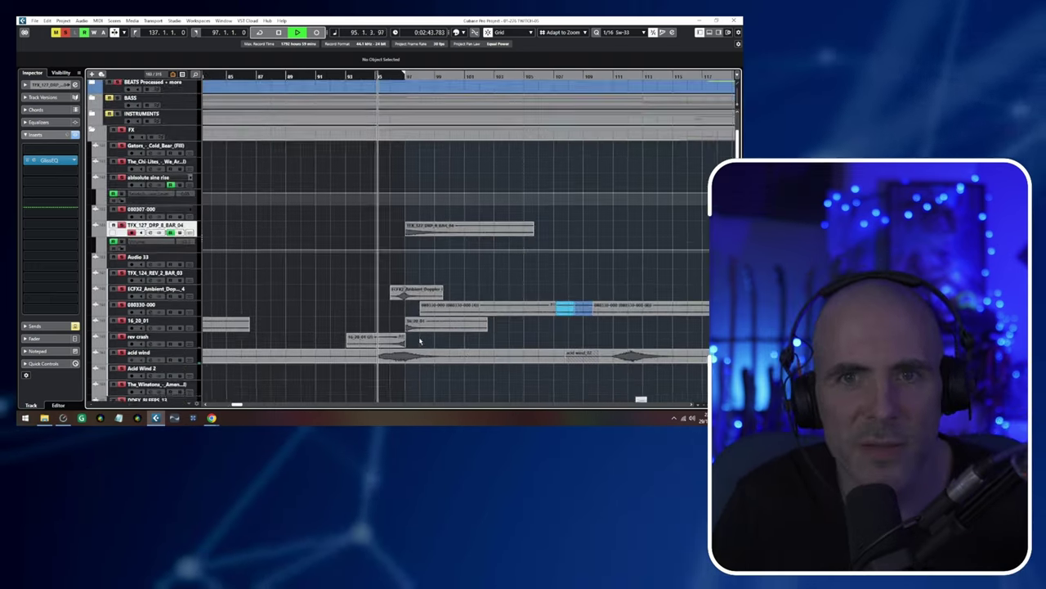
{"action": "scroll", "coordinate": [419, 341], "scroll_direction": "down", "scroll_amount": 5}
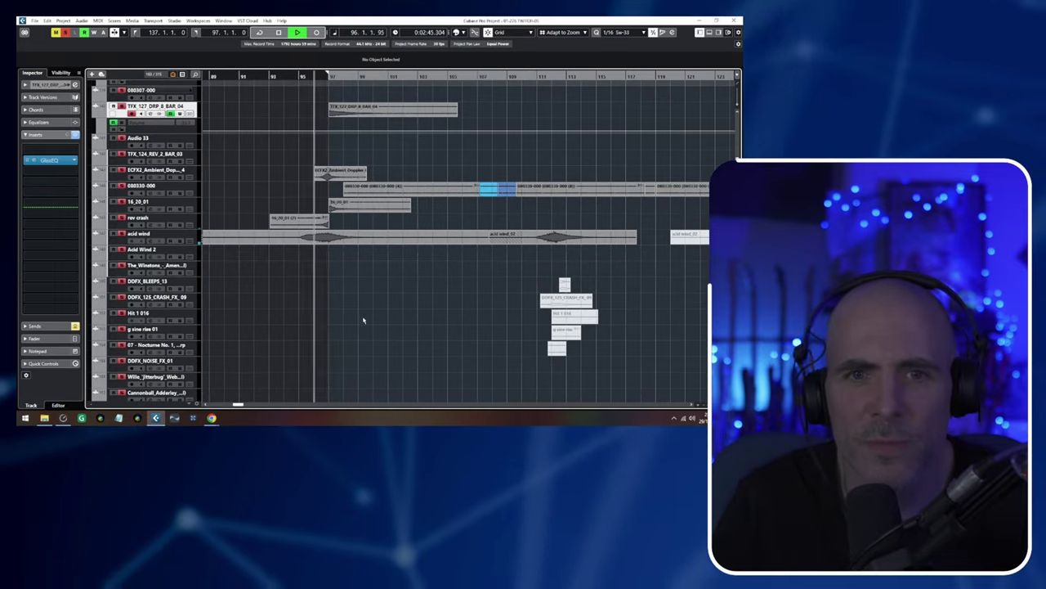
{"action": "scroll", "coordinate": [346, 317], "scroll_direction": "down", "scroll_amount": 2}
{"action": "scroll", "coordinate": [320, 287], "scroll_direction": "up", "scroll_amount": 4}
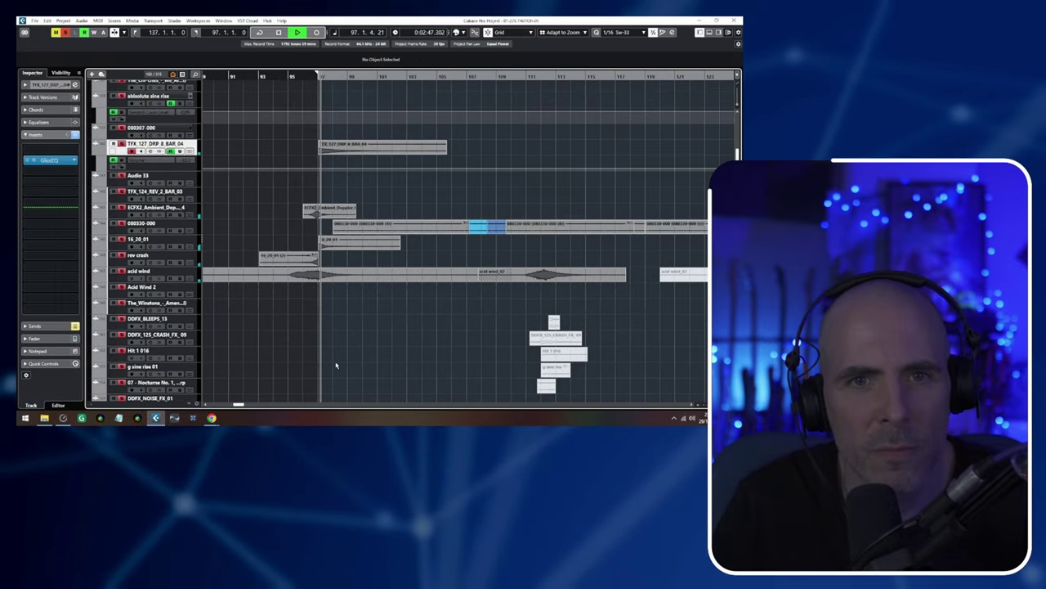
{"action": "scroll", "coordinate": [324, 339], "scroll_direction": "down", "scroll_amount": 10}
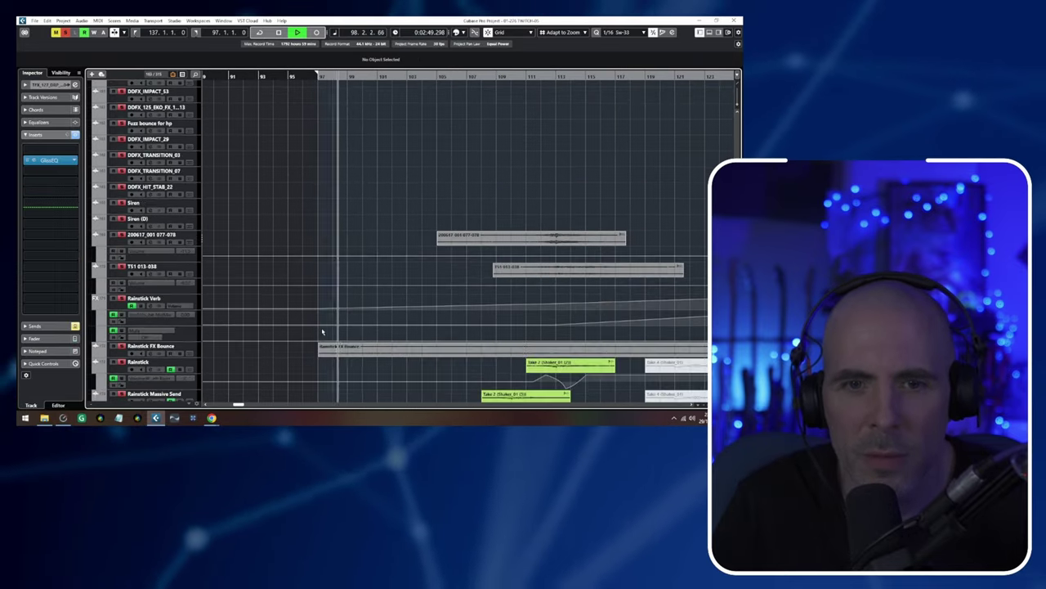
{"action": "scroll", "coordinate": [322, 331], "scroll_direction": "down", "scroll_amount": 6}
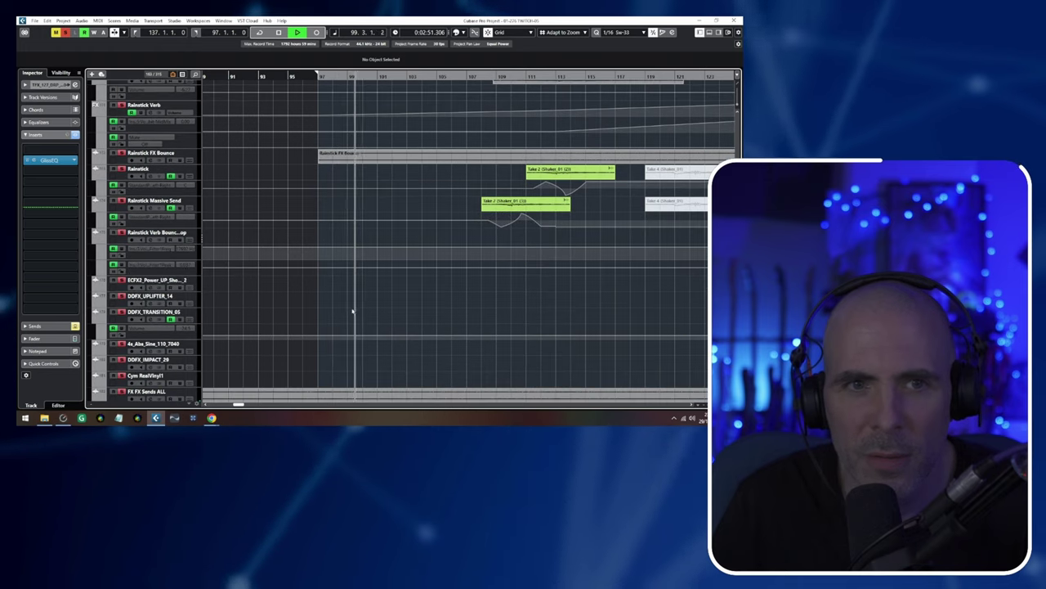
{"action": "scroll", "coordinate": [373, 296], "scroll_direction": "down", "scroll_amount": 3}
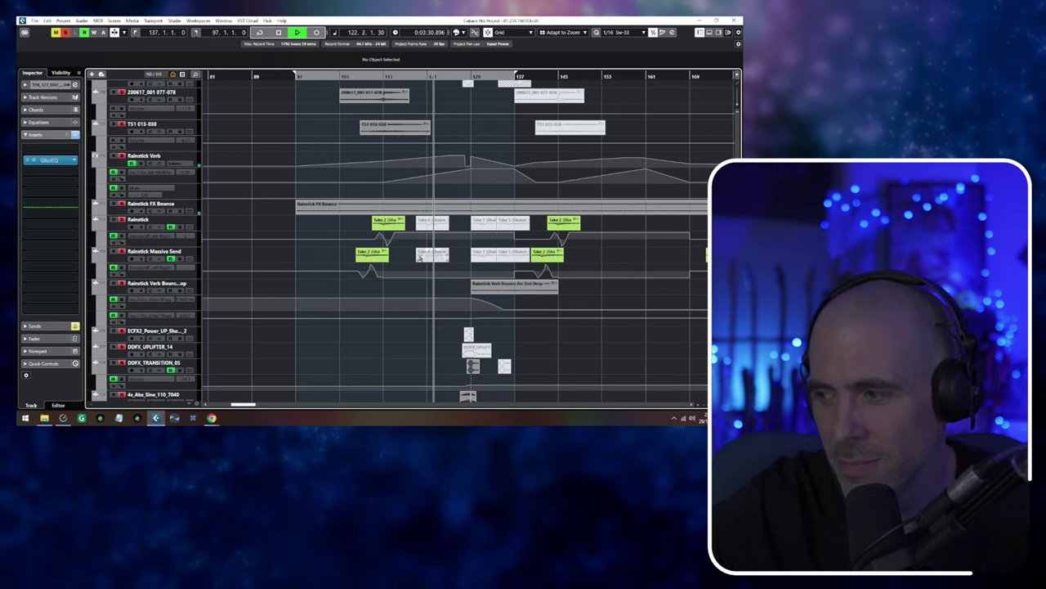
Solo the Rainstick FX Bounce, Rainstick and Rainstick Massive Send tracks, listen from about bar 117 and stop playback
{"action": "scroll", "coordinate": [416, 277], "scroll_direction": "up", "scroll_amount": 6}
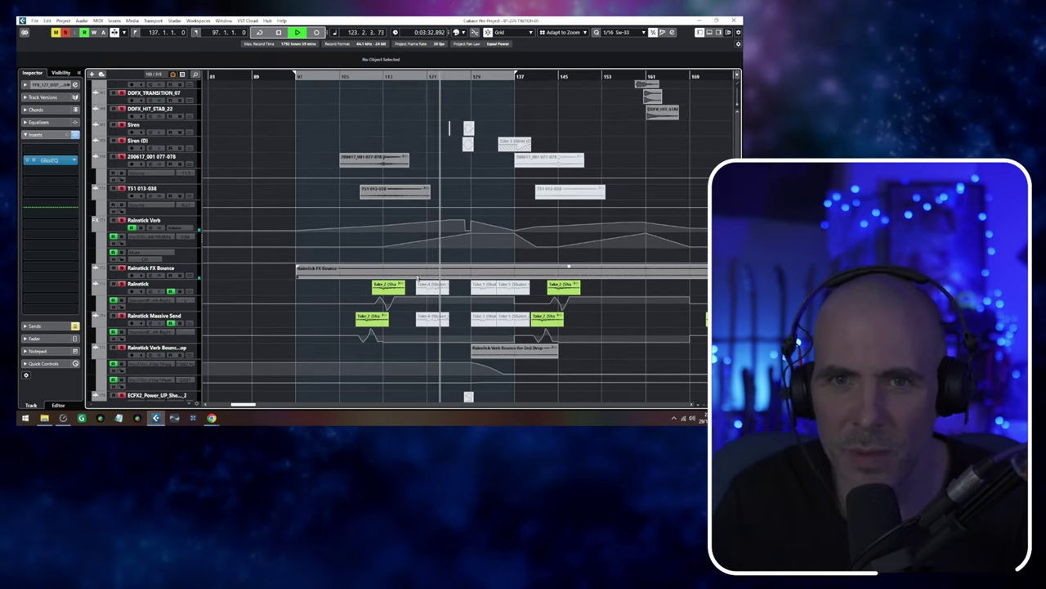
{"action": "scroll", "coordinate": [416, 277], "scroll_direction": "up", "scroll_amount": 8}
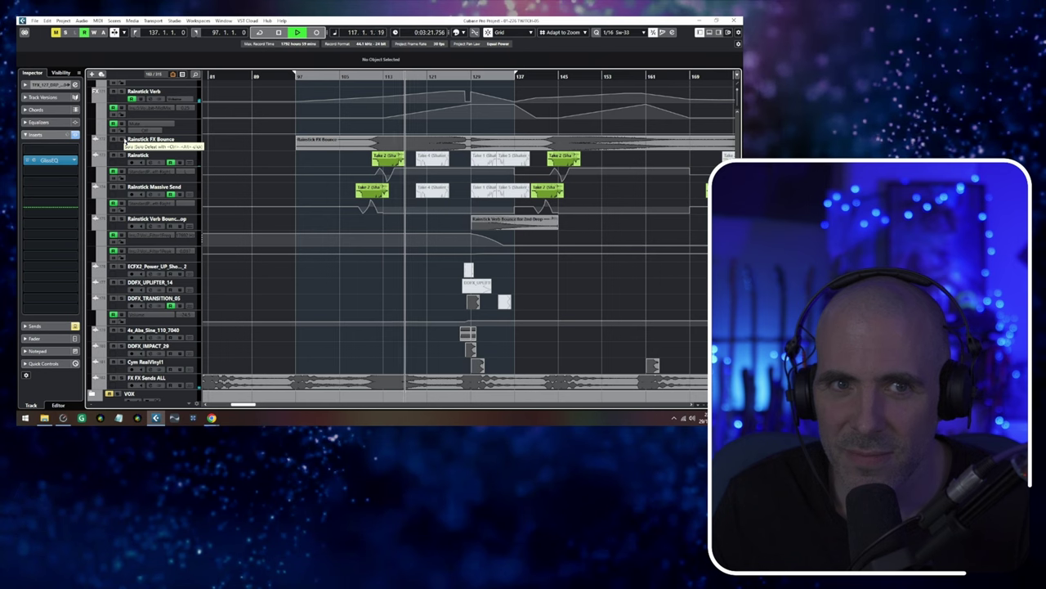
{"action": "left_click", "coordinate": [122, 140]}
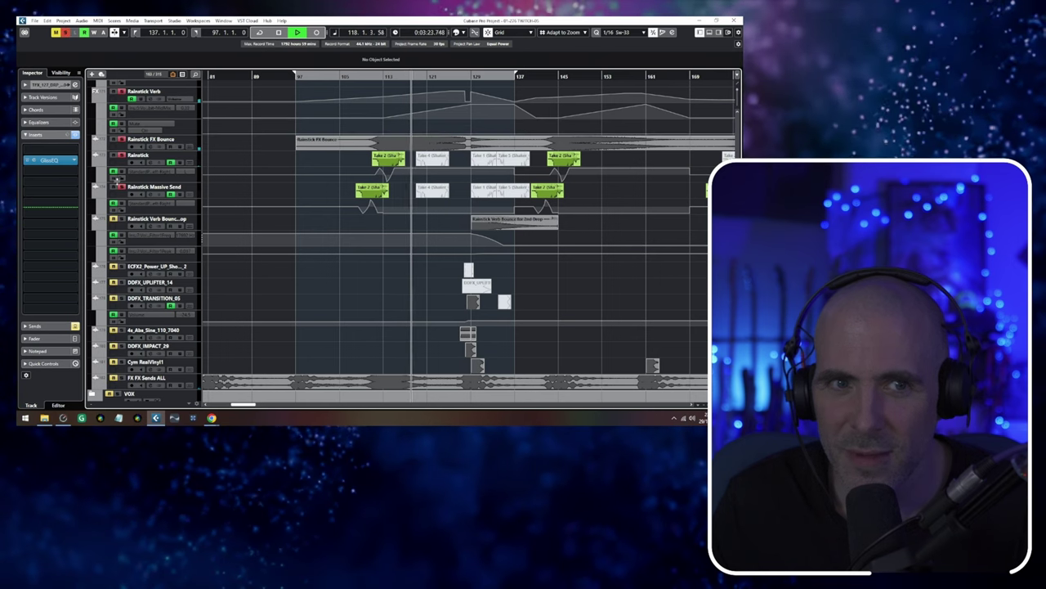
{"action": "key", "text": "space"}
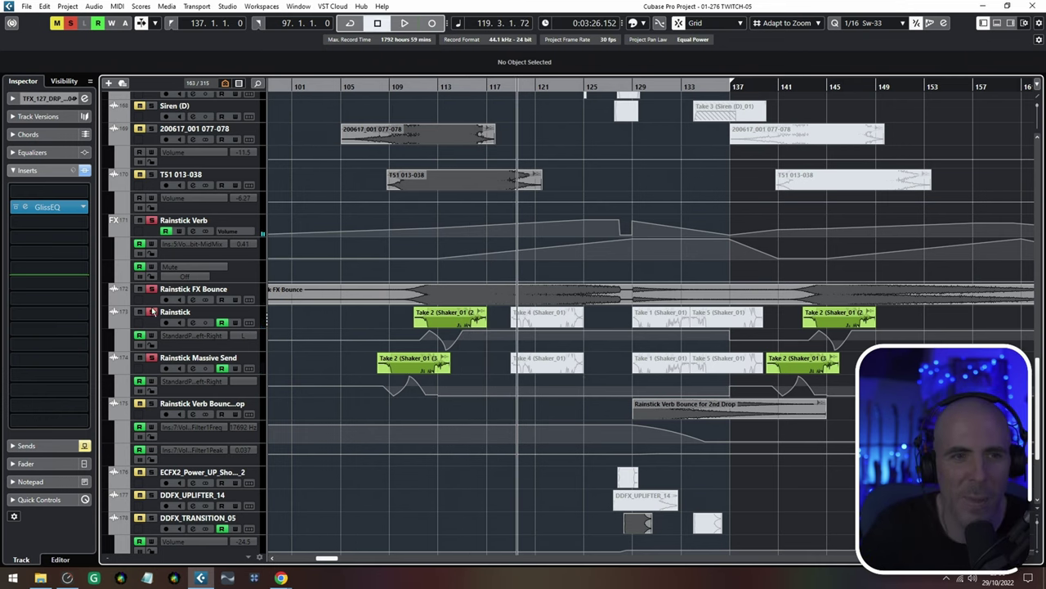
Select the Rainstick FX Bounce track to show its inserts and replay the soloed rainstick parts around bar 116
{"action": "left_click", "coordinate": [217, 296]}
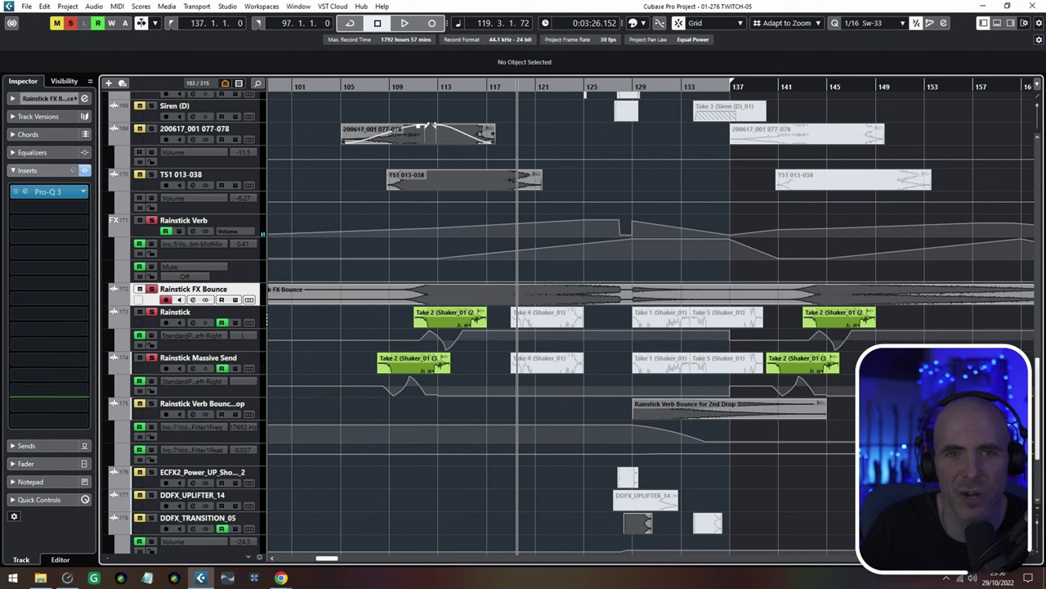
{"action": "key", "text": "space"}
{"action": "key", "text": "space"}
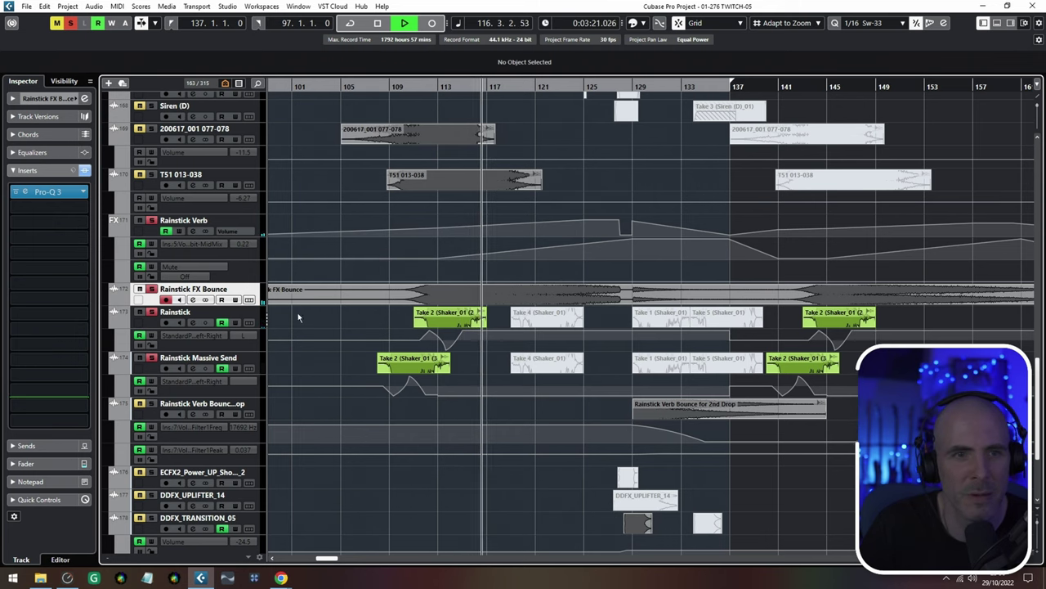
Check the Rainstick FX Bounce track's input and output routing, then return to its insert effects
{"action": "left_click", "coordinate": [49, 98]}
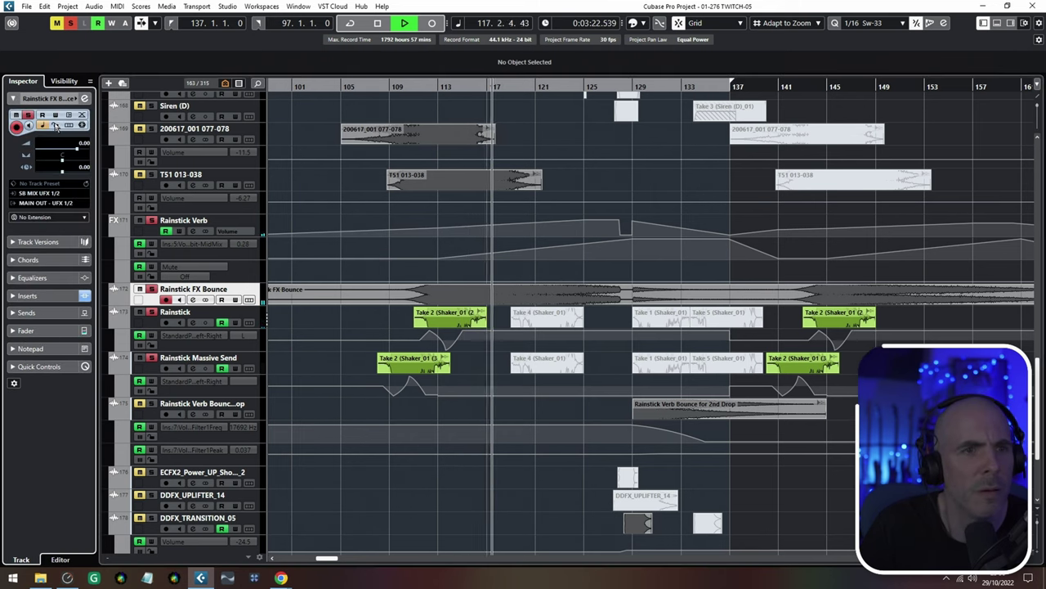
{"action": "left_click", "coordinate": [79, 294]}
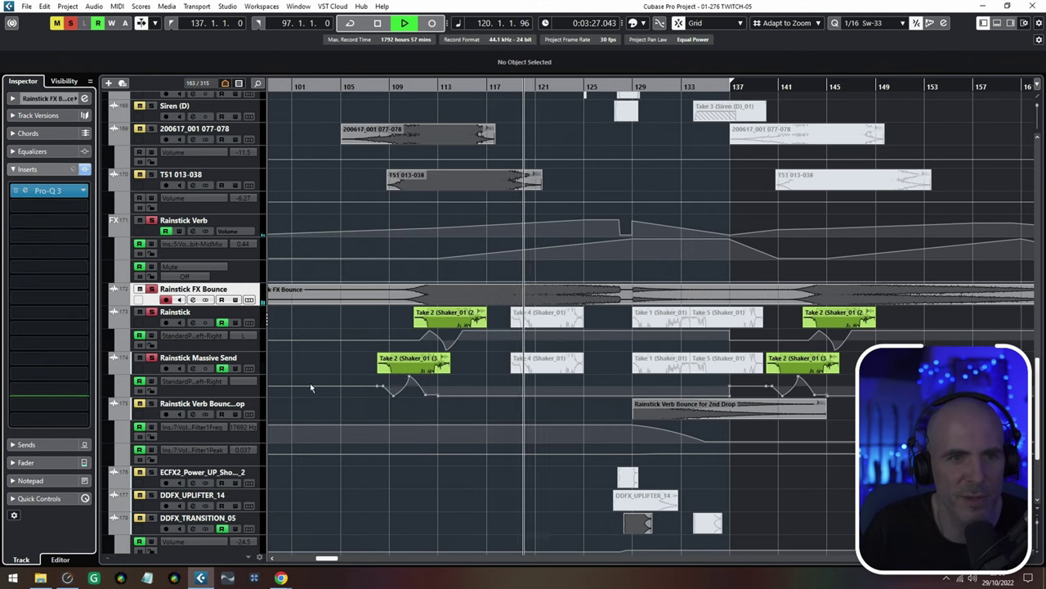
Select the Rainstick Verb track, replay from about bar 113 and show its iZotope Trash 2 and ValhallaSupermassive inserts
{"action": "left_click", "coordinate": [226, 224]}
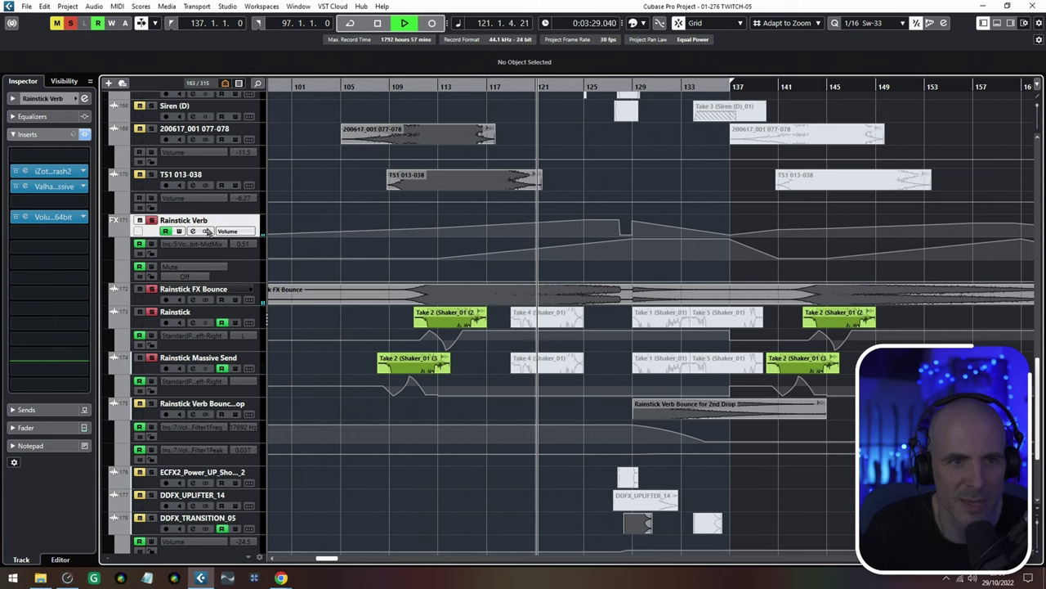
{"action": "left_click", "coordinate": [433, 88]}
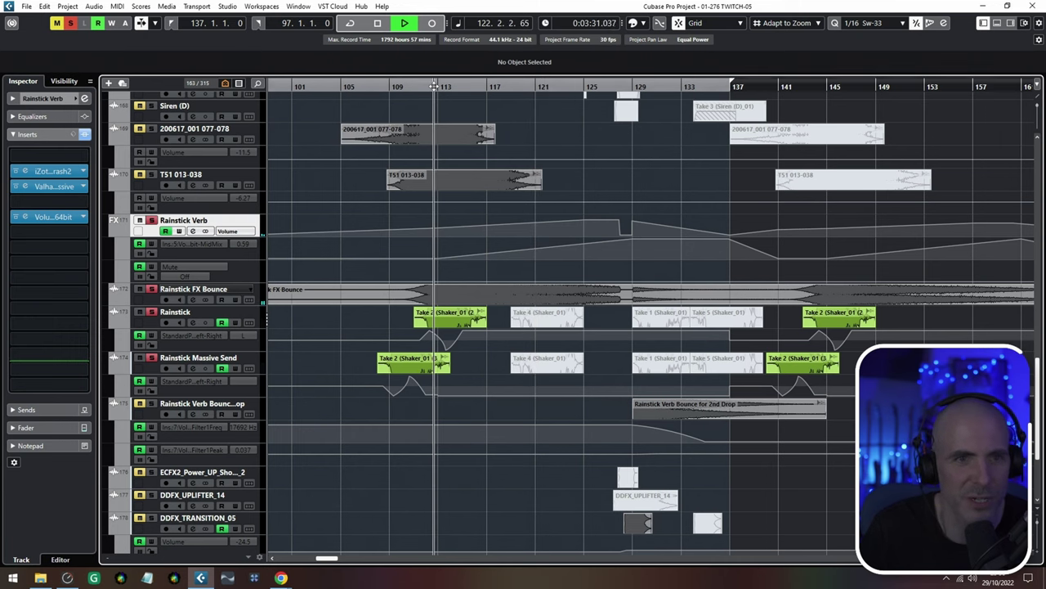
{"action": "left_click", "coordinate": [30, 172]}
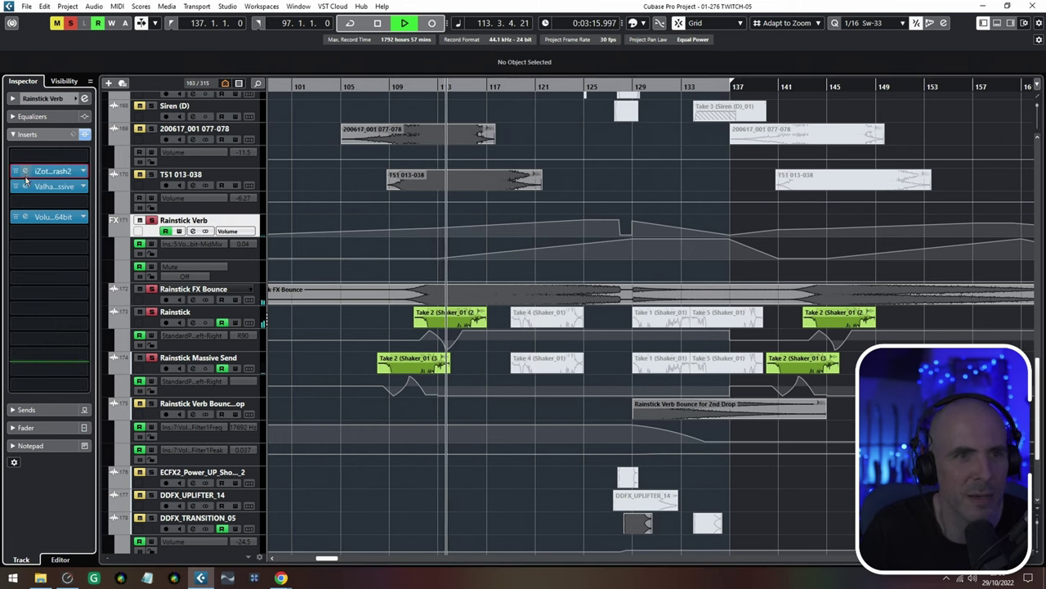
{"action": "left_click", "coordinate": [25, 185]}
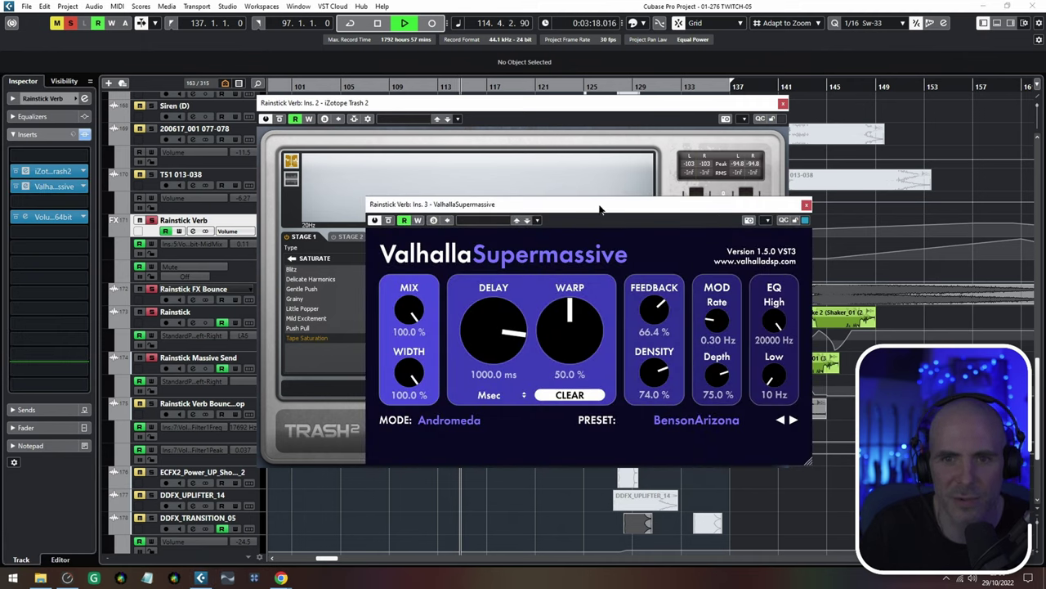
{"action": "left_click_drag", "start_coordinate": [599, 210], "coordinate": [521, 179]}
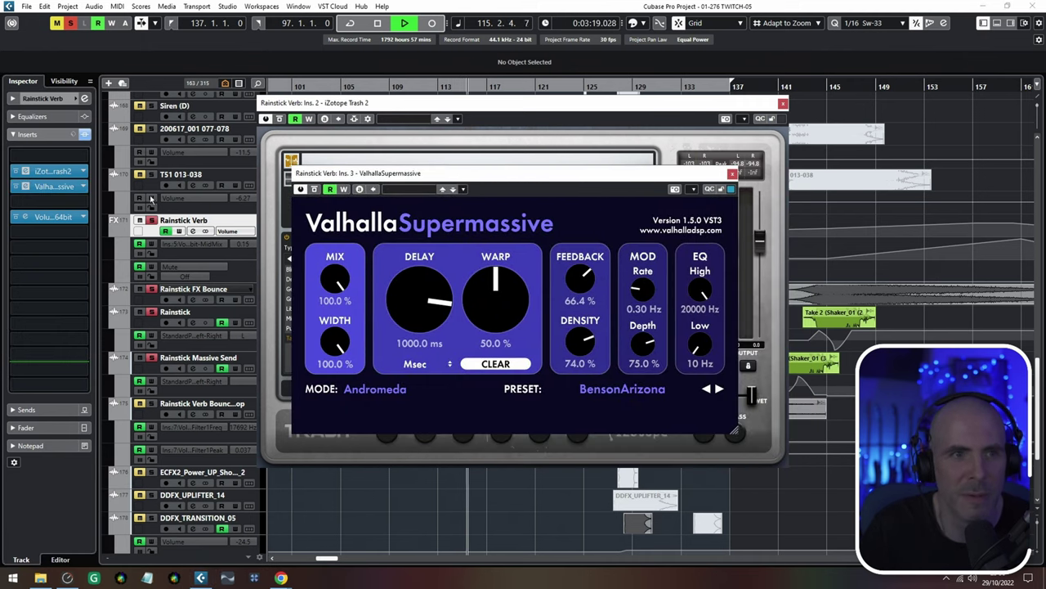
Show the Rainstick Verb track's VolumeShaper 4 insert beside iZotope Trash 2, then close all its plugin windows
{"action": "left_click", "coordinate": [26, 217]}
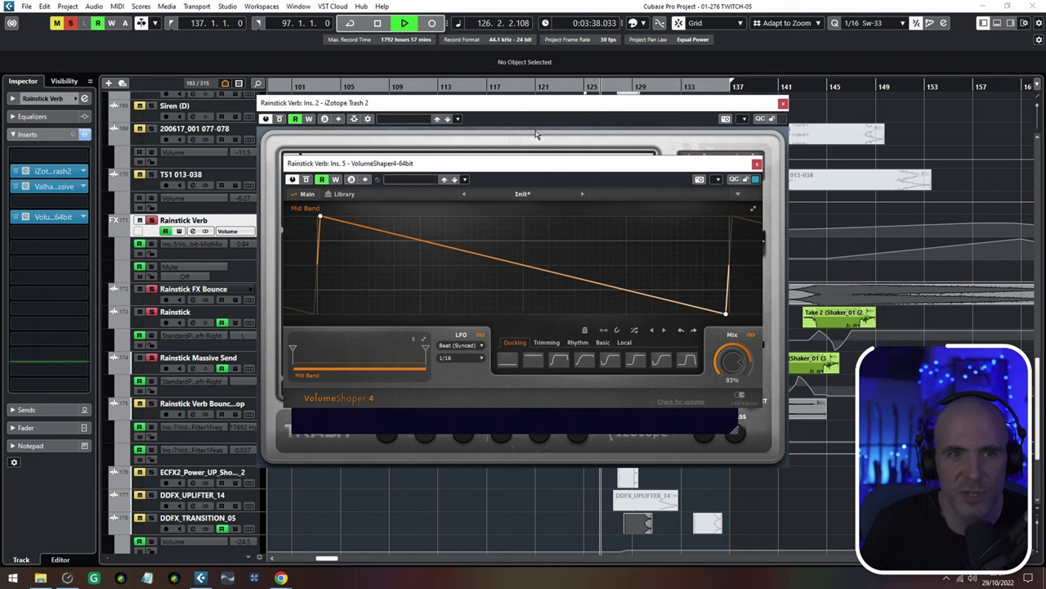
{"action": "left_click_drag", "start_coordinate": [389, 113], "coordinate": [373, 333]}
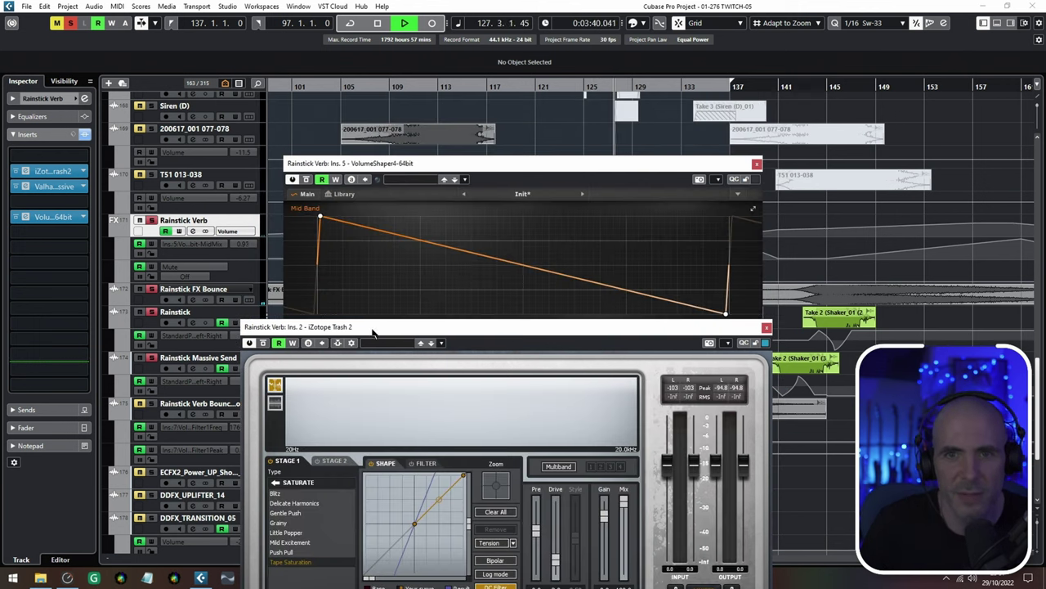
{"action": "left_click", "coordinate": [755, 164]}
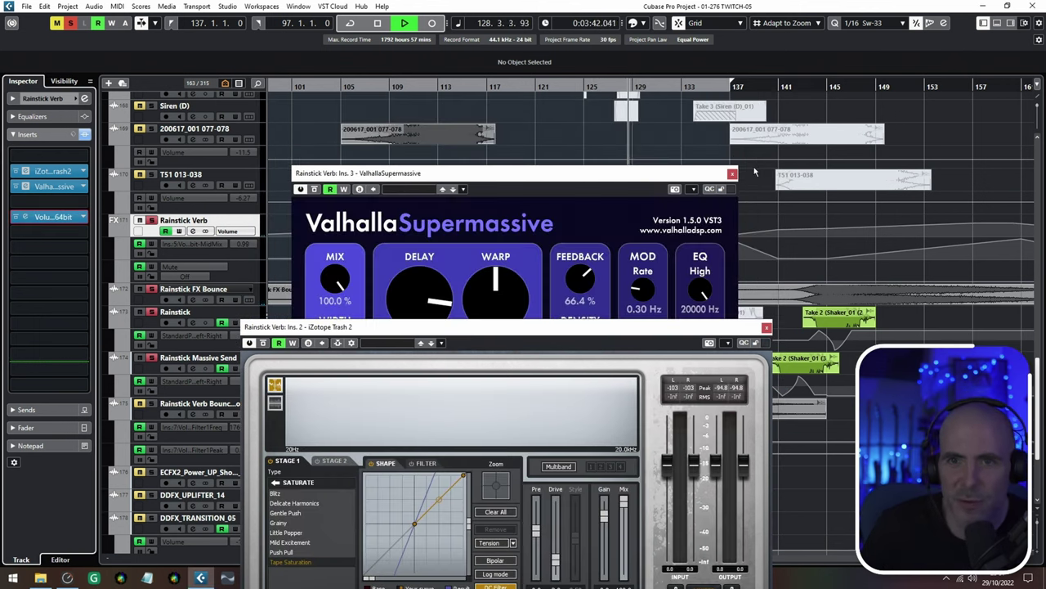
{"action": "left_click", "coordinate": [733, 174]}
{"action": "left_click", "coordinate": [766, 328]}
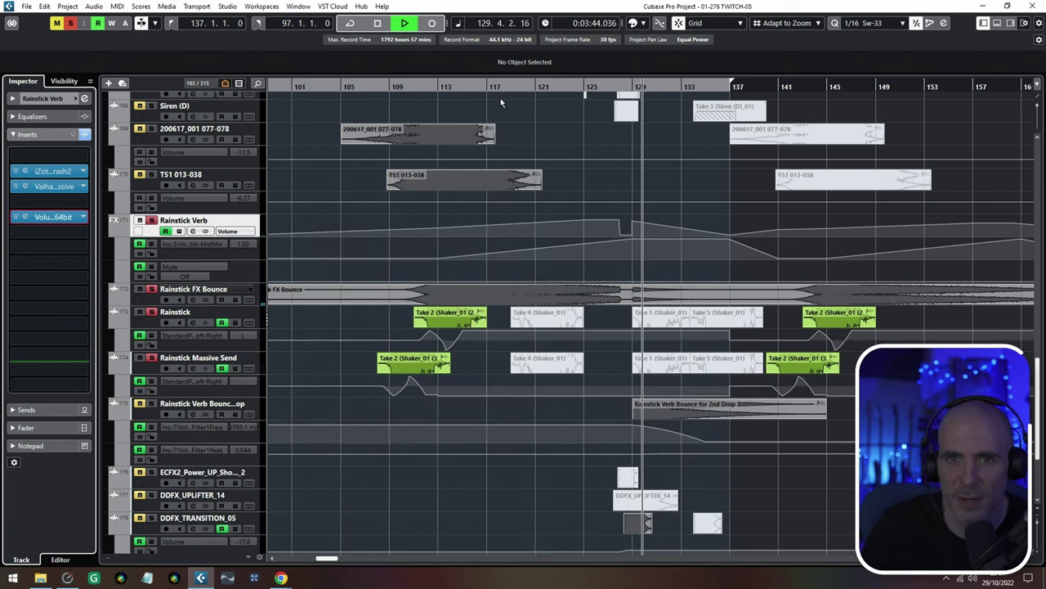
Replay from about bar 120 and solo the whole FX folder
{"action": "left_click", "coordinate": [522, 86]}
{"action": "scroll", "coordinate": [483, 211], "scroll_direction": "up", "scroll_amount": 15}
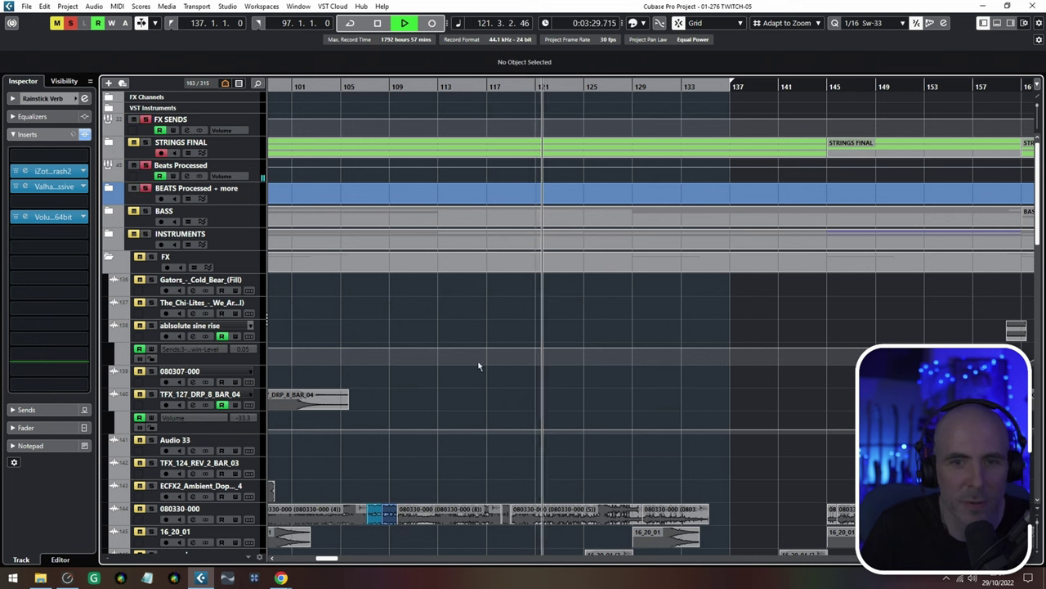
{"action": "scroll", "coordinate": [556, 371], "scroll_direction": "down", "scroll_amount": 10}
{"action": "scroll", "coordinate": [554, 372], "scroll_direction": "up", "scroll_amount": 8}
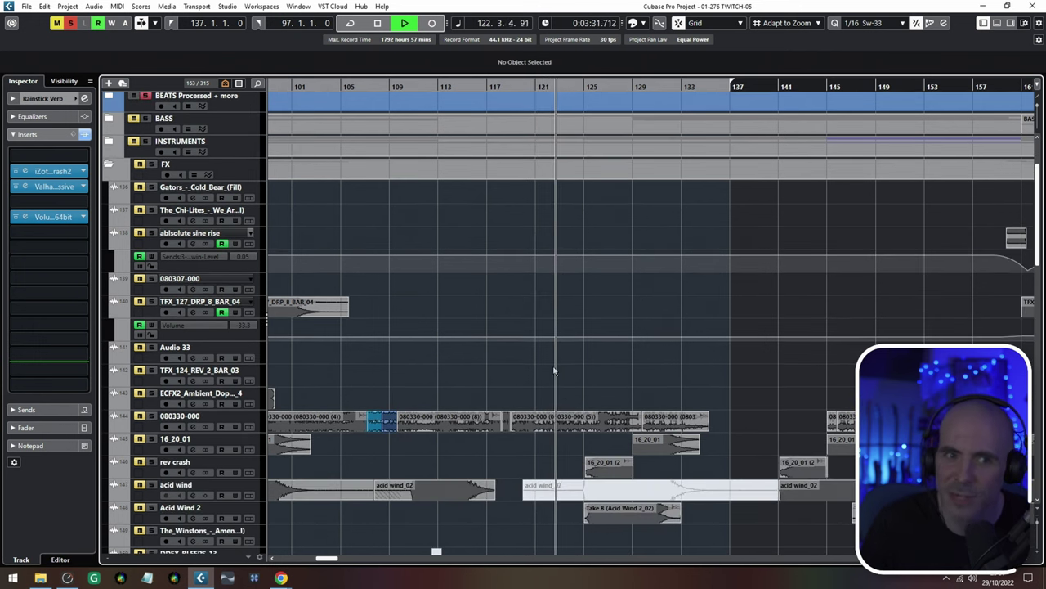
{"action": "left_click", "coordinate": [152, 164]}
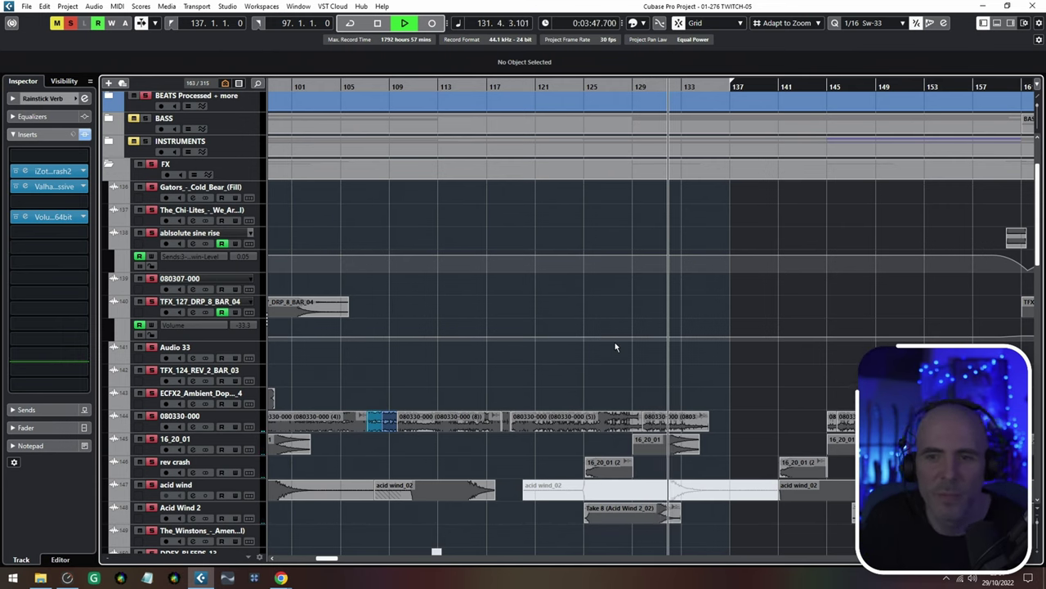
Listen to the soloed FX tracks past bar 145, examining them down to FX Sends ALL and back up to the folder tracks
{"action": "key", "text": "g"}
{"action": "scroll", "coordinate": [658, 381], "scroll_direction": "down", "scroll_amount": 8}
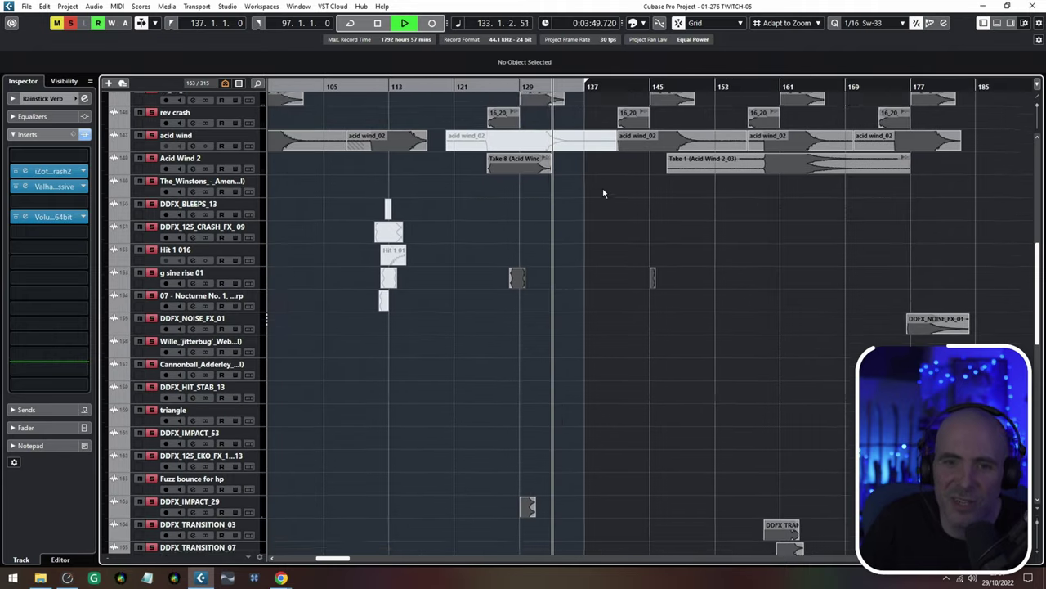
{"action": "scroll", "coordinate": [659, 379], "scroll_direction": "down", "scroll_amount": 10}
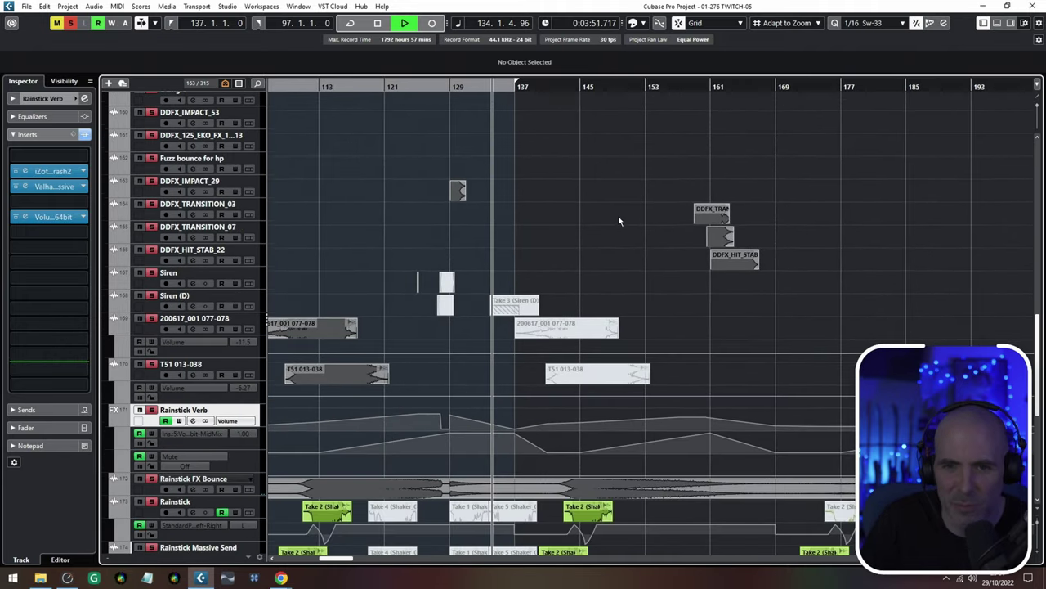
{"action": "scroll", "coordinate": [658, 232], "scroll_direction": "down", "scroll_amount": 10}
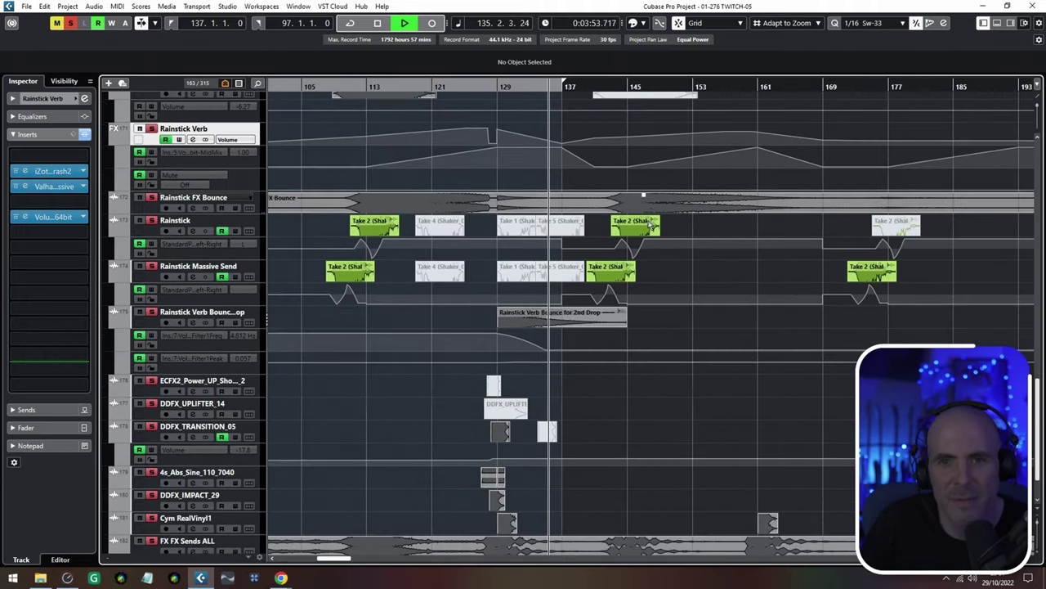
{"action": "scroll", "coordinate": [688, 199], "scroll_direction": "up", "scroll_amount": 10}
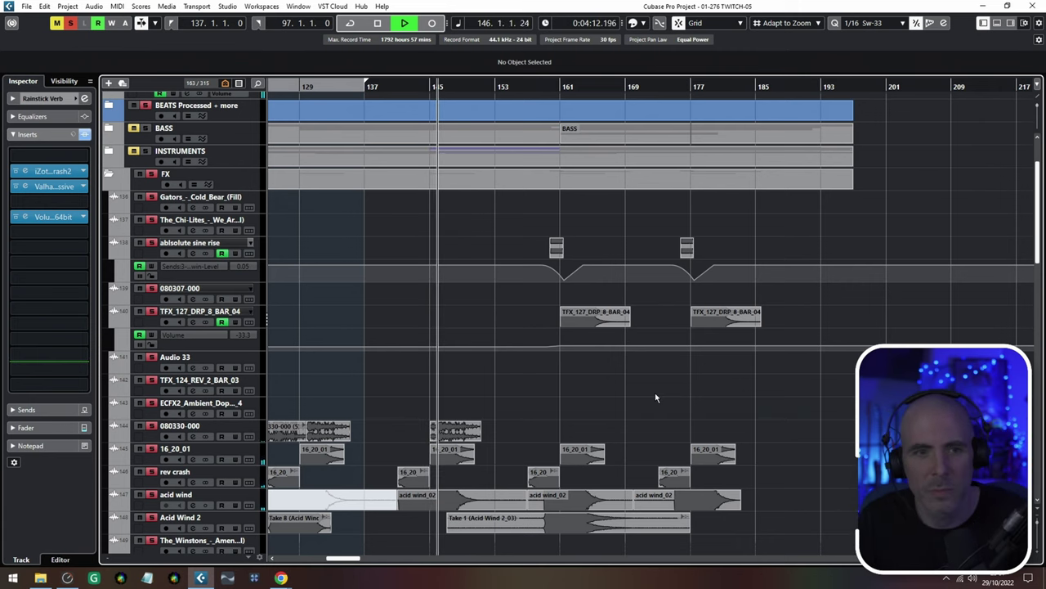
{"action": "scroll", "coordinate": [513, 374], "scroll_direction": "up", "scroll_amount": 4}
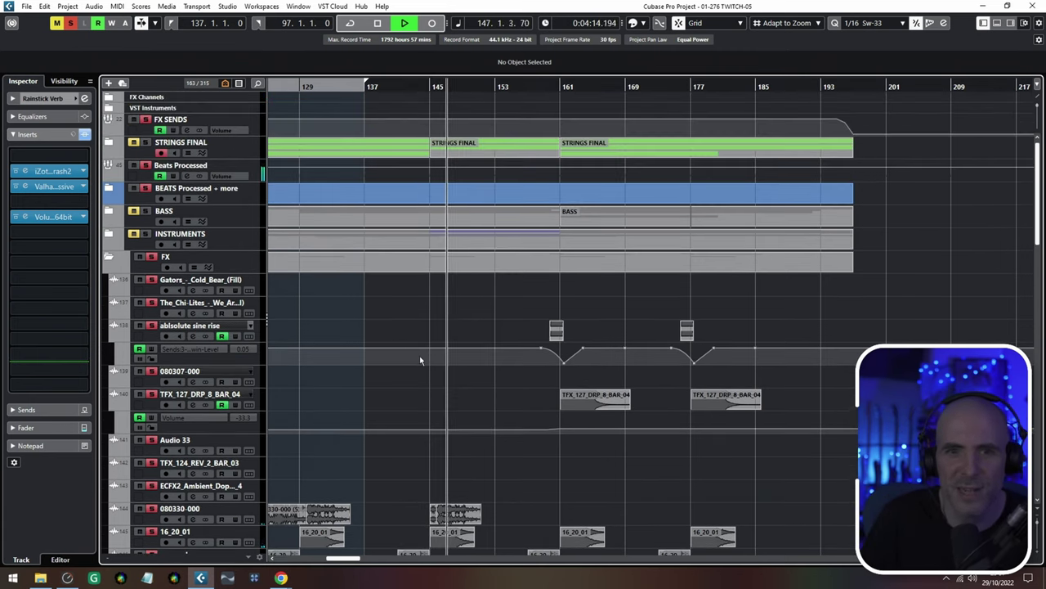
Find the rainstick tracks in the FX folder and play them from about bar 144
{"action": "scroll", "coordinate": [419, 356], "scroll_direction": "down", "scroll_amount": 5}
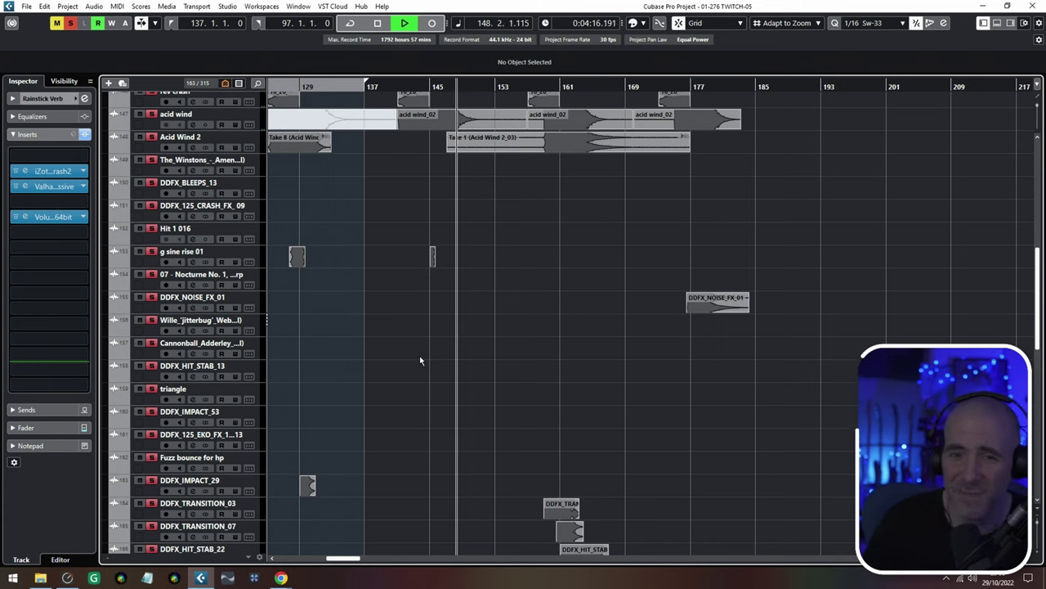
{"action": "scroll", "coordinate": [419, 356], "scroll_direction": "down", "scroll_amount": 8}
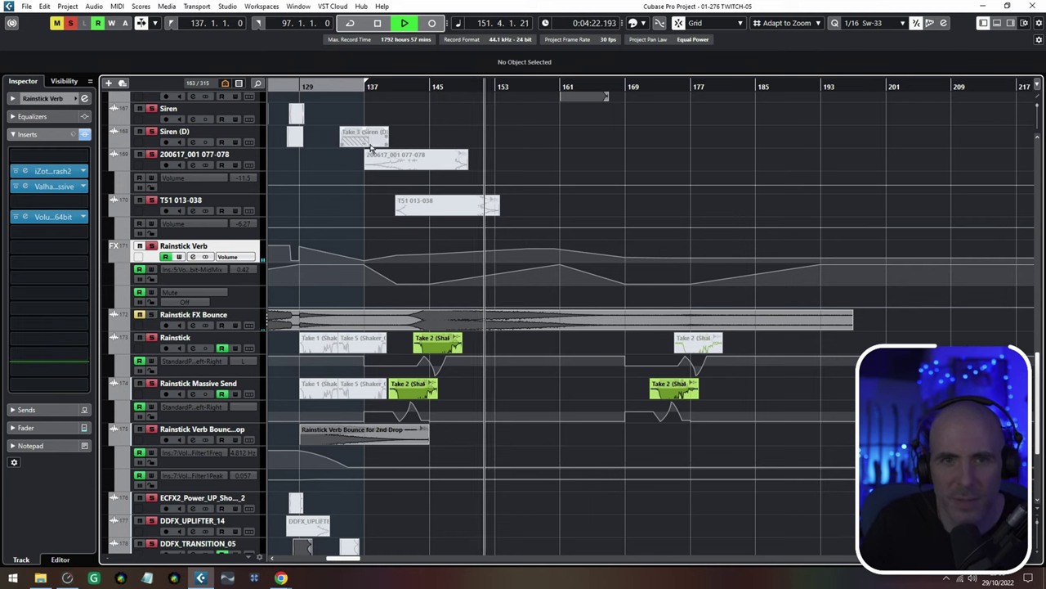
{"action": "left_click", "coordinate": [423, 85]}
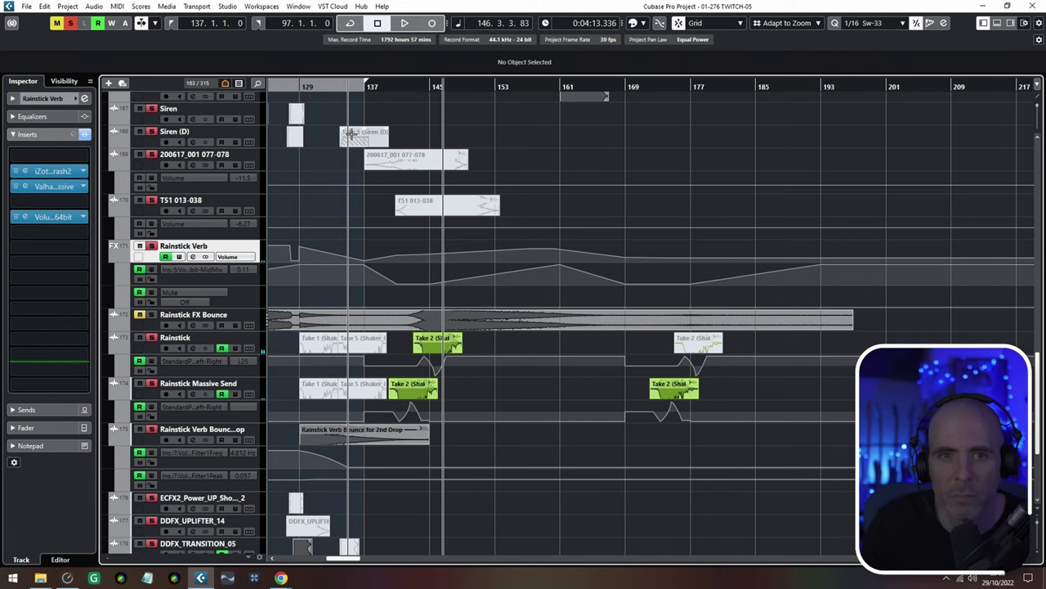
{"action": "key", "text": "space"}
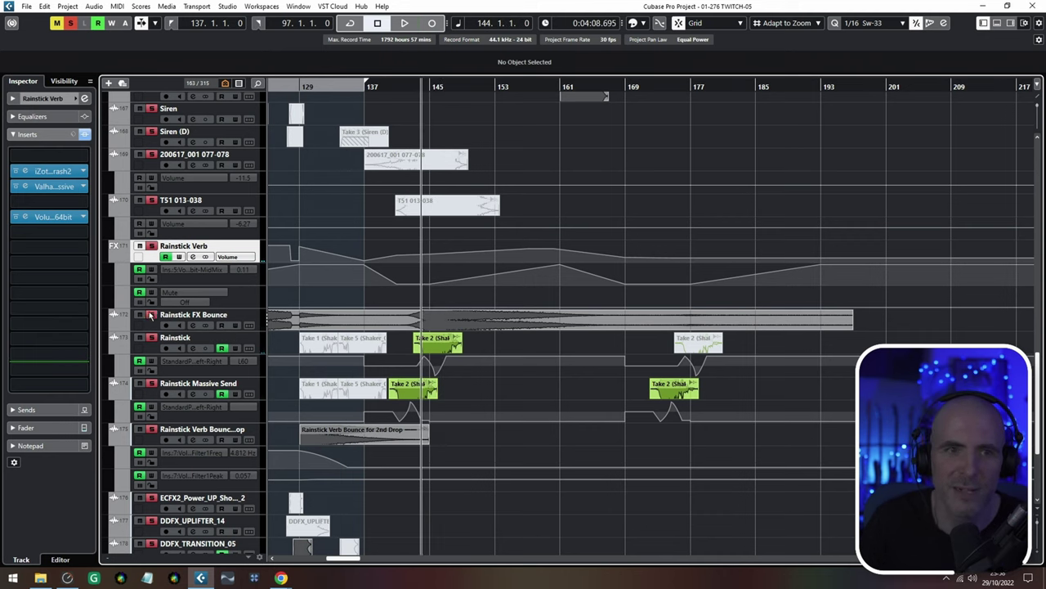
{"action": "key", "text": "space"}
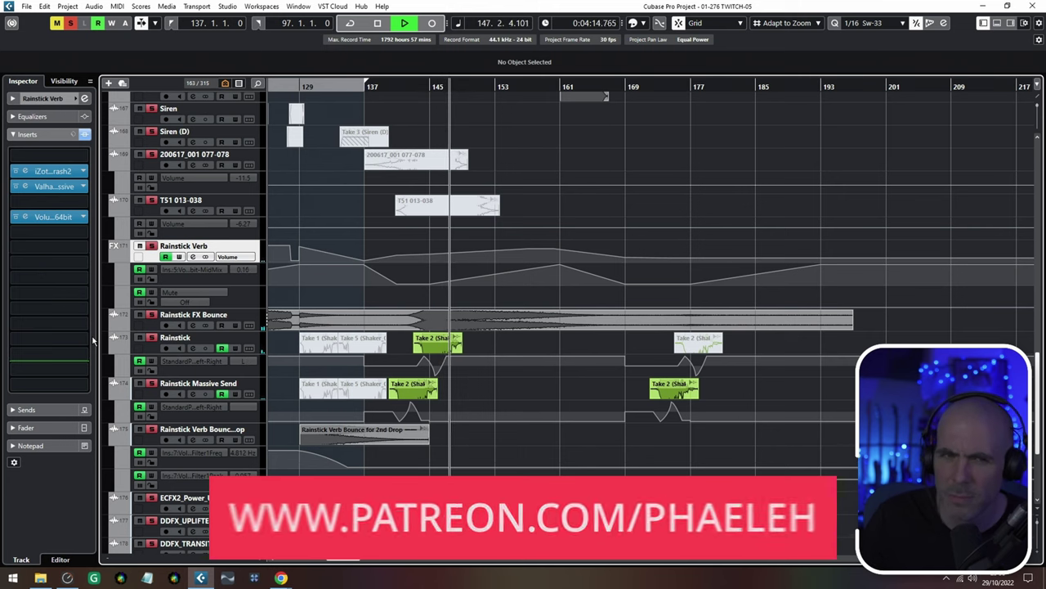
Try raising the Rainstick FX Bounce clip's volume to 16 dB, and return it to 0 dB
{"action": "left_click", "coordinate": [461, 326]}
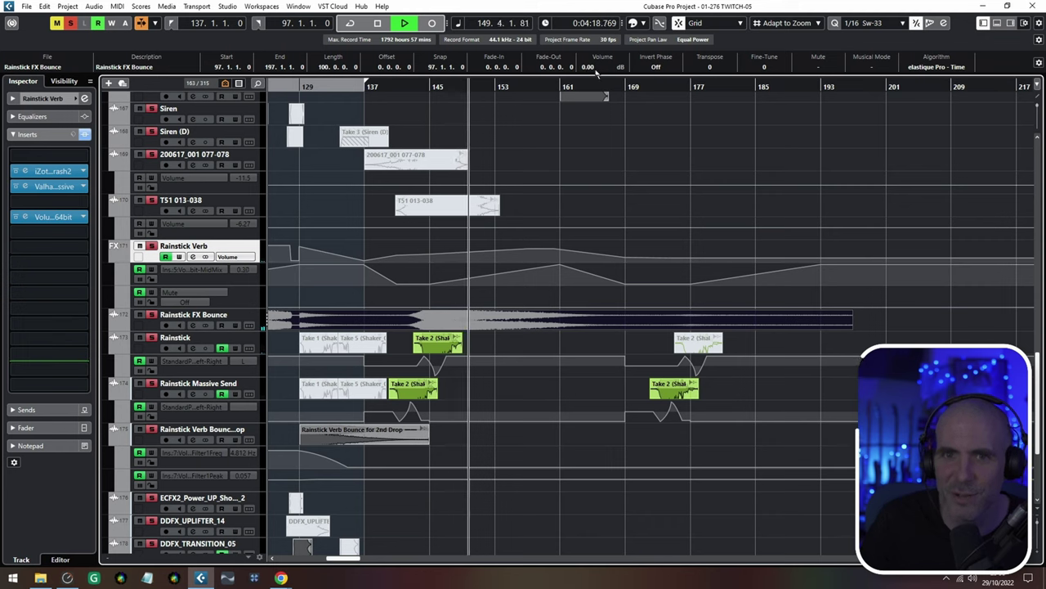
{"action": "scroll", "coordinate": [596, 72], "scroll_direction": "up", "scroll_amount": 6}
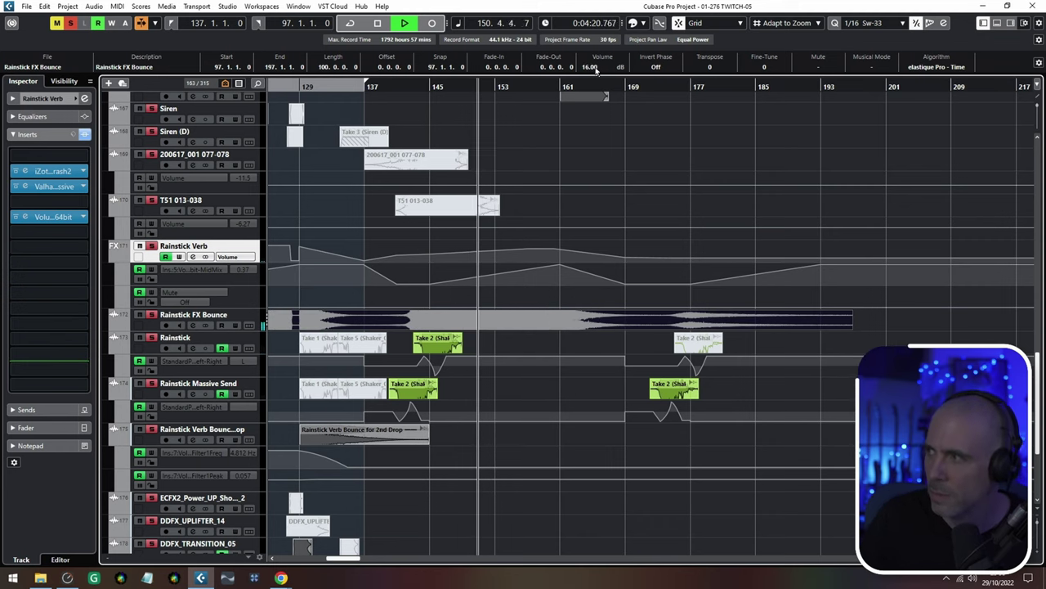
{"action": "scroll", "coordinate": [596, 71], "scroll_direction": "down", "scroll_amount": 6}
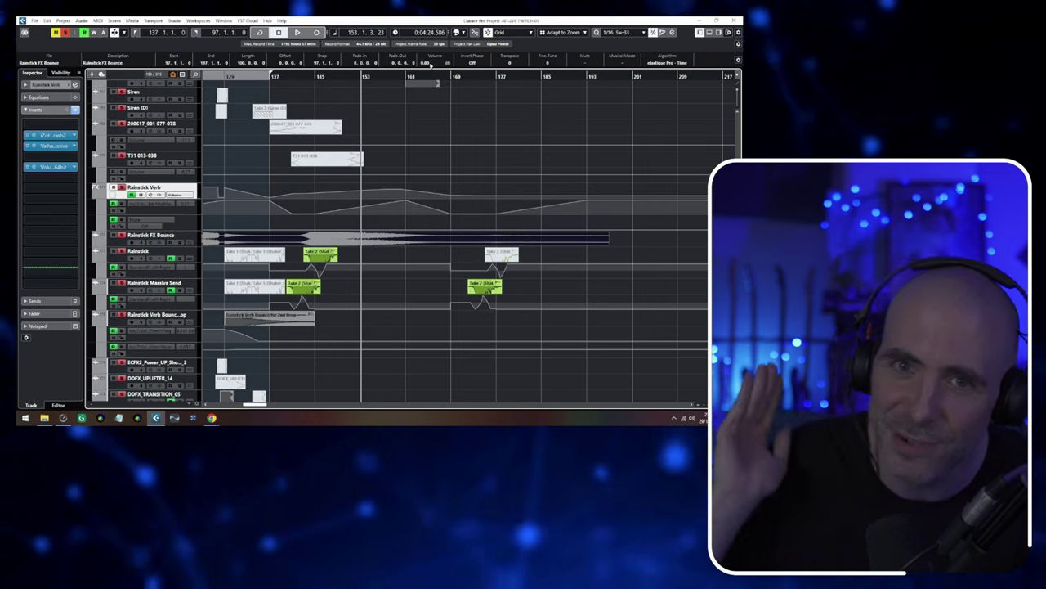
Continue playback while reviewing the FX folder's clips down to VOX, ending with an overview of the arrangement
{"action": "scroll", "coordinate": [397, 152], "scroll_direction": "up", "scroll_amount": 15}
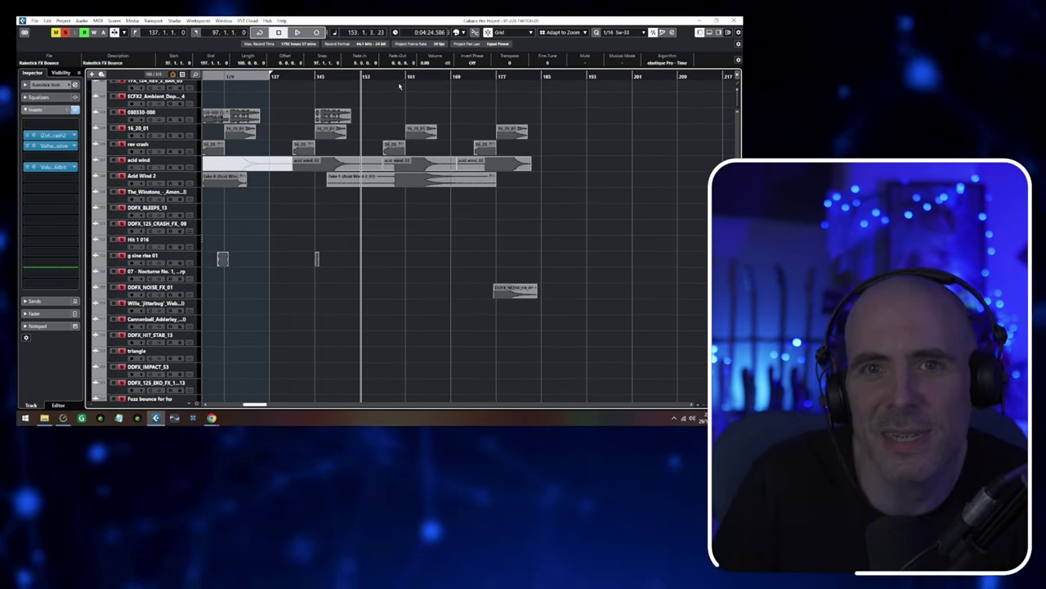
{"action": "key", "text": "space"}
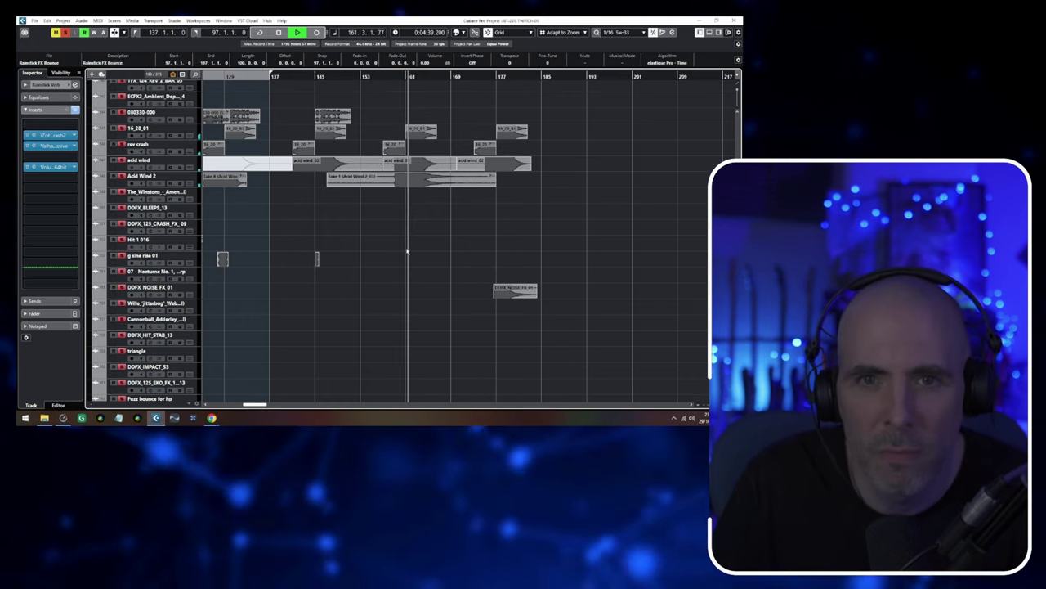
{"action": "key", "text": "g"}
{"action": "scroll", "coordinate": [407, 251], "scroll_direction": "down", "scroll_amount": 5}
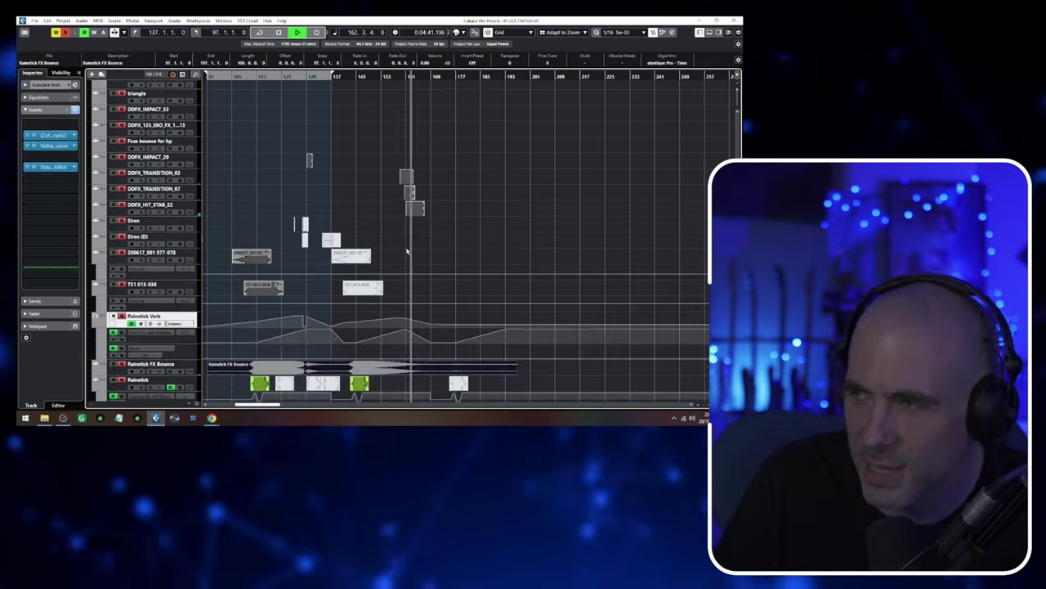
{"action": "scroll", "coordinate": [453, 233], "scroll_direction": "down", "scroll_amount": 10}
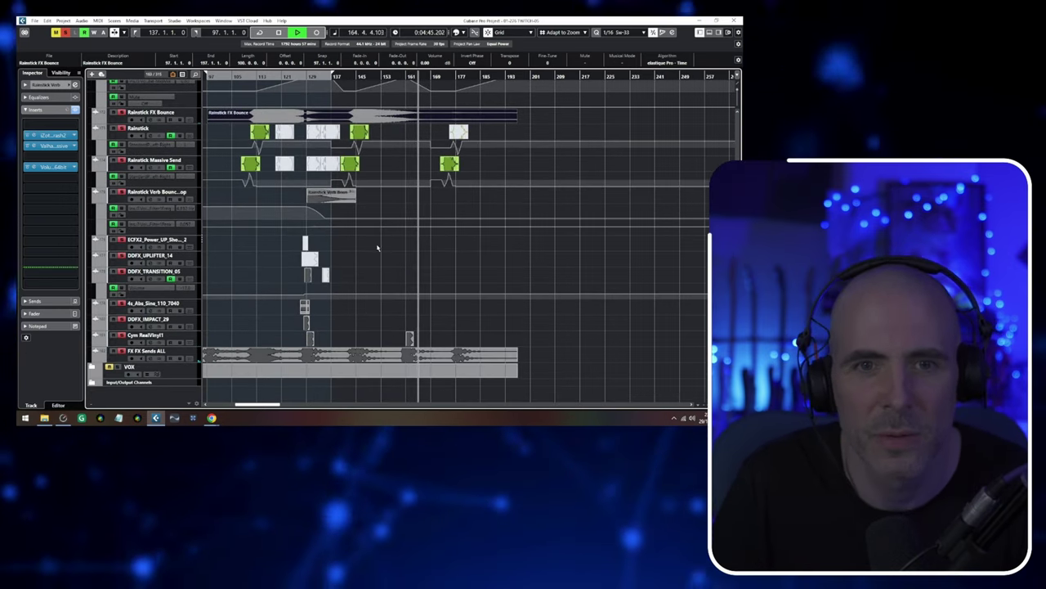
{"action": "key", "text": "shift+f"}
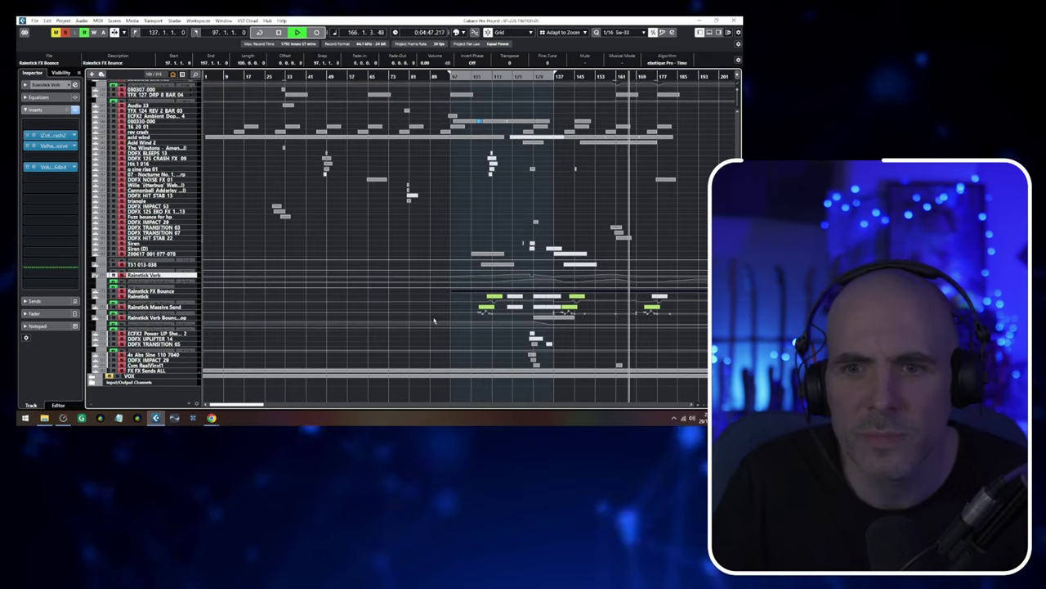
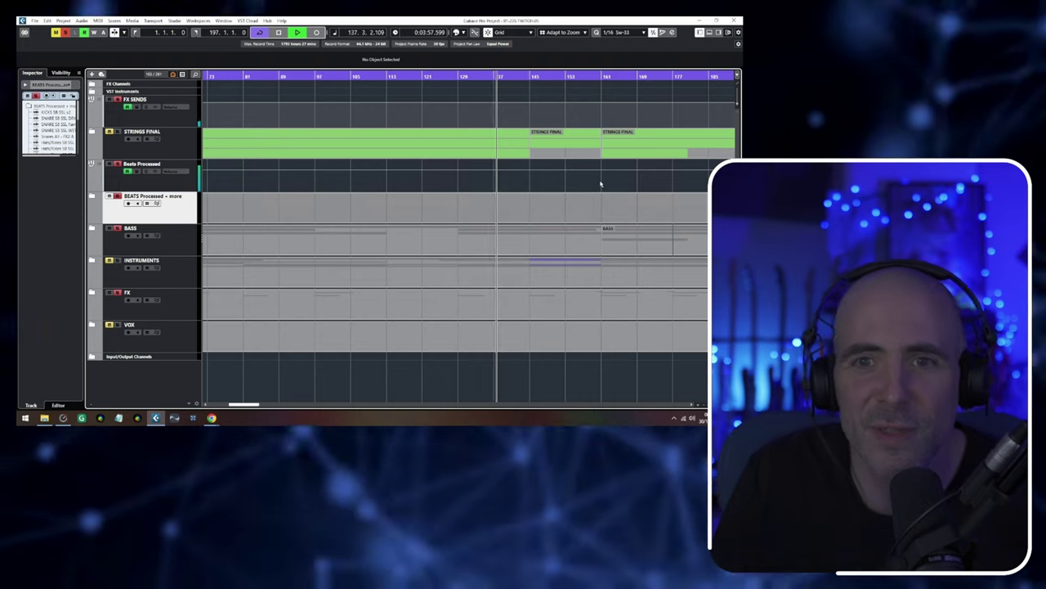
Play back the unmuted groups from about bar 126 and stop at about bar 140
{"action": "key", "text": "space"}
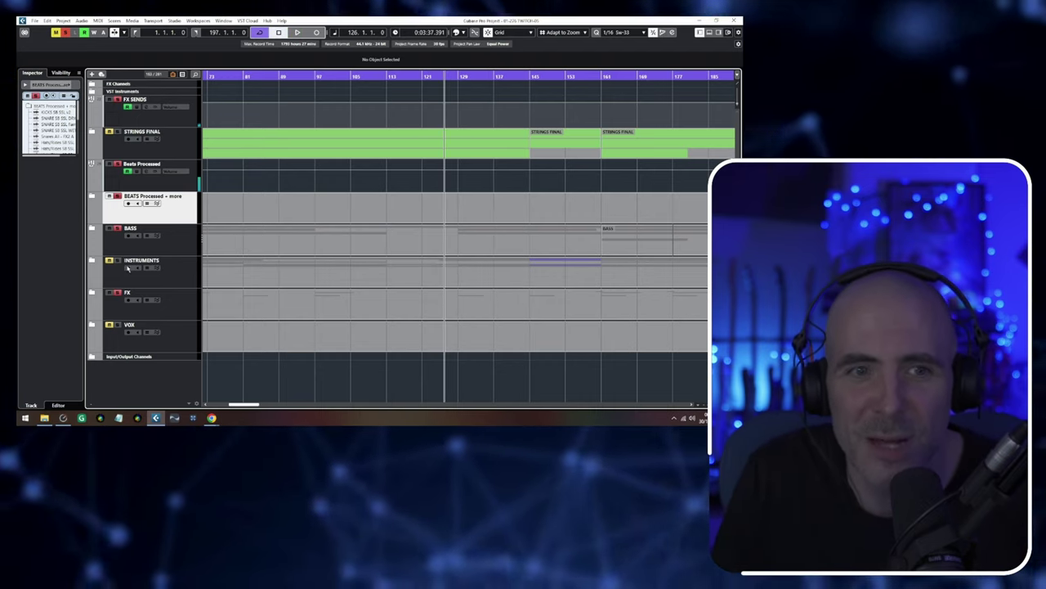
{"action": "key", "text": "space"}
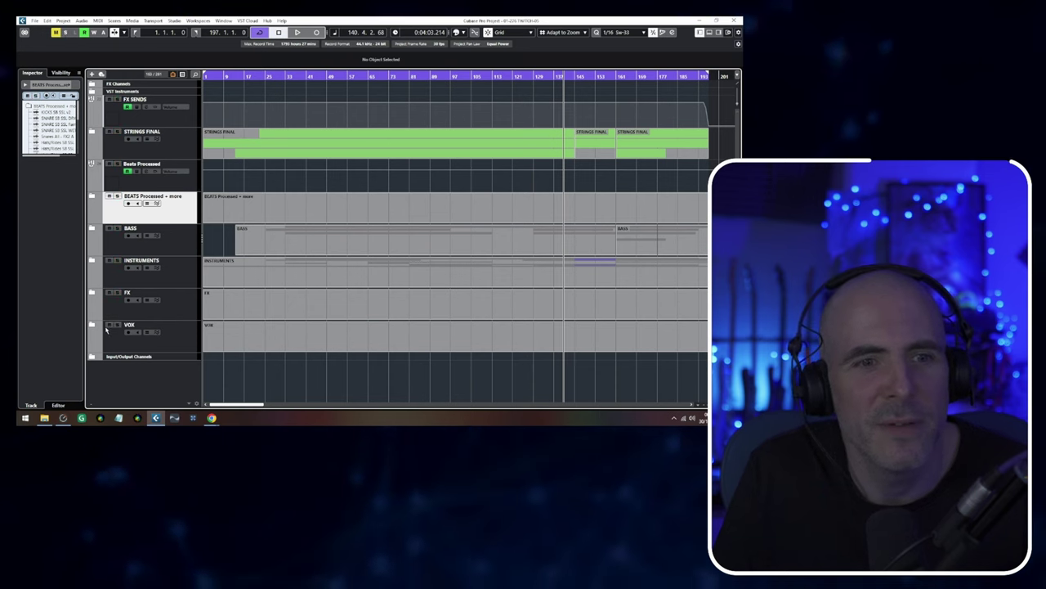
Expand the VOX folder and examine its vocal tracks from Audio 02 down to the reverb and delay FX tracks at taller track heights
{"action": "key", "text": "ctrl+alt+e"}
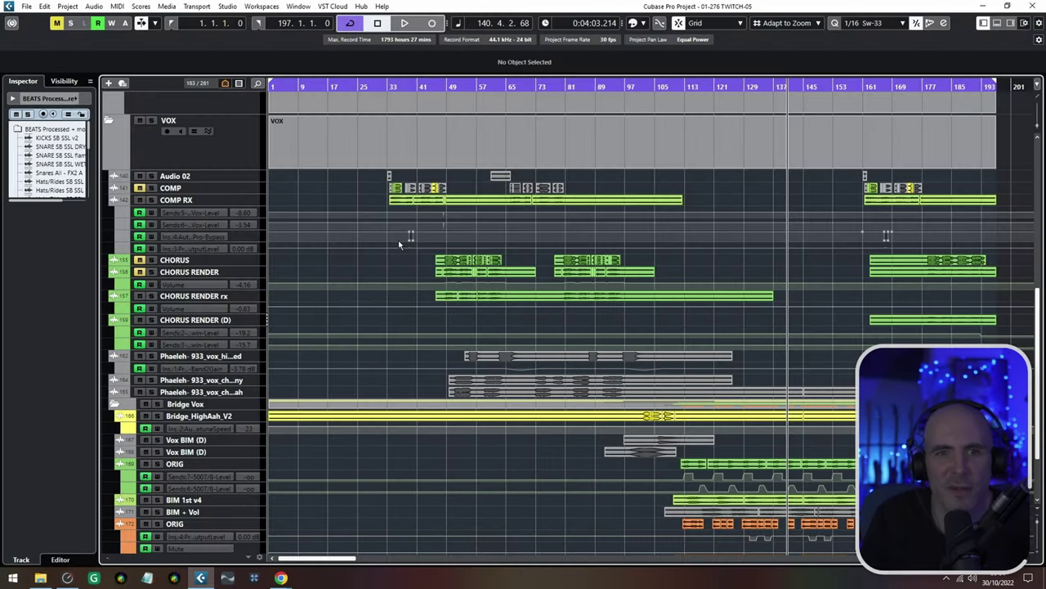
{"action": "scroll", "coordinate": [360, 242], "scroll_direction": "up", "scroll_amount": 3}
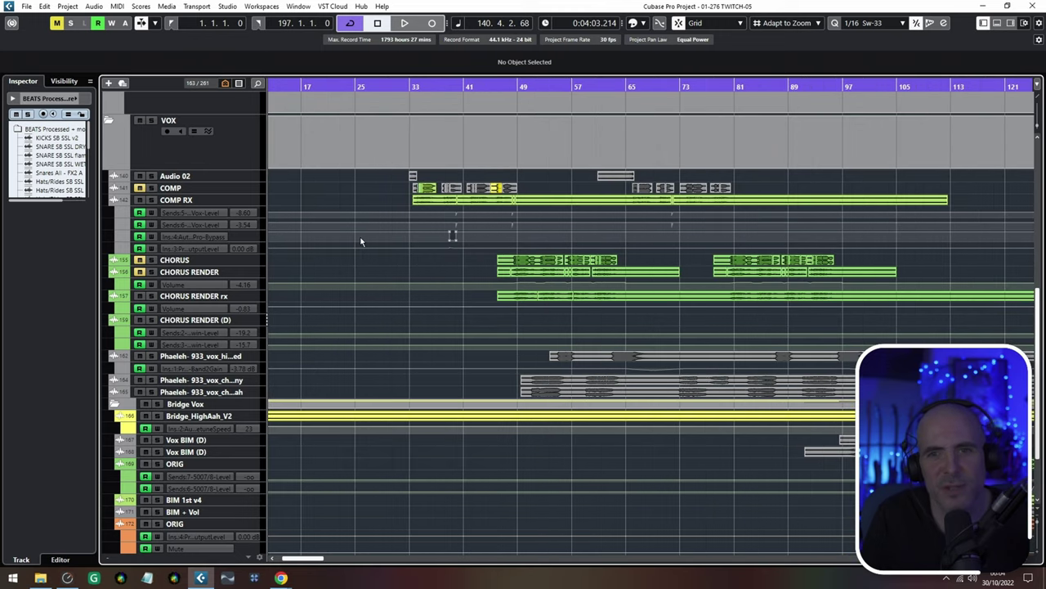
{"action": "left_click", "coordinate": [1040, 555]}
{"action": "left_click", "coordinate": [1039, 555]}
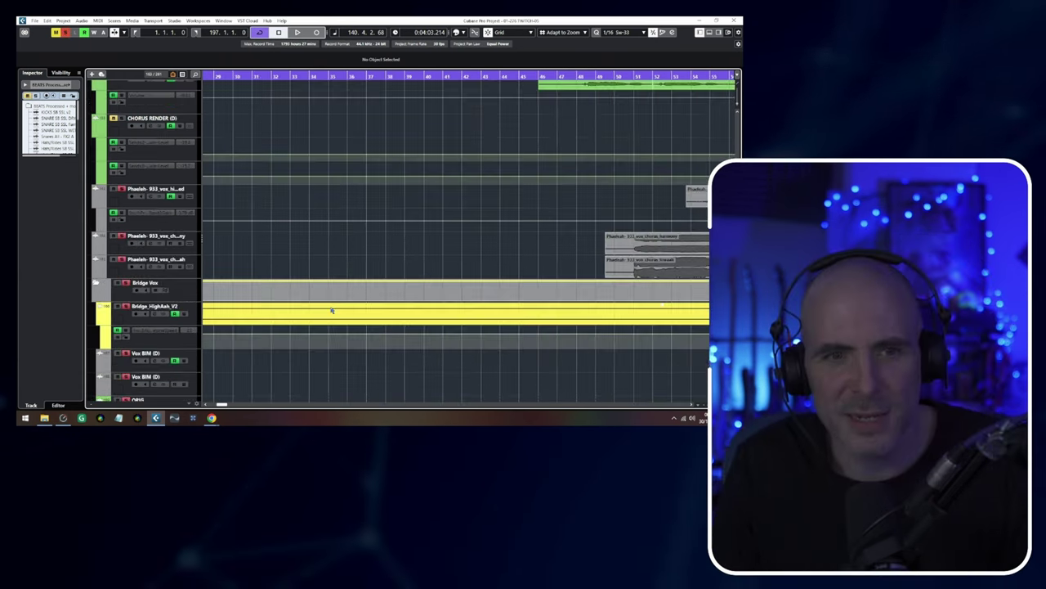
{"action": "scroll", "coordinate": [332, 310], "scroll_direction": "down", "scroll_amount": 5}
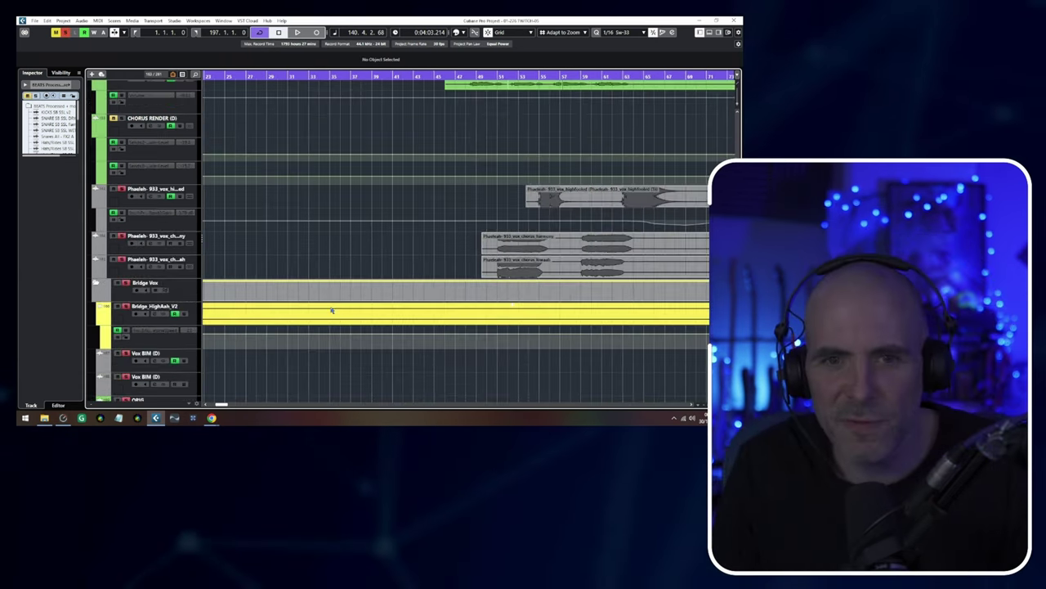
{"action": "scroll", "coordinate": [318, 294], "scroll_direction": "down", "scroll_amount": 6}
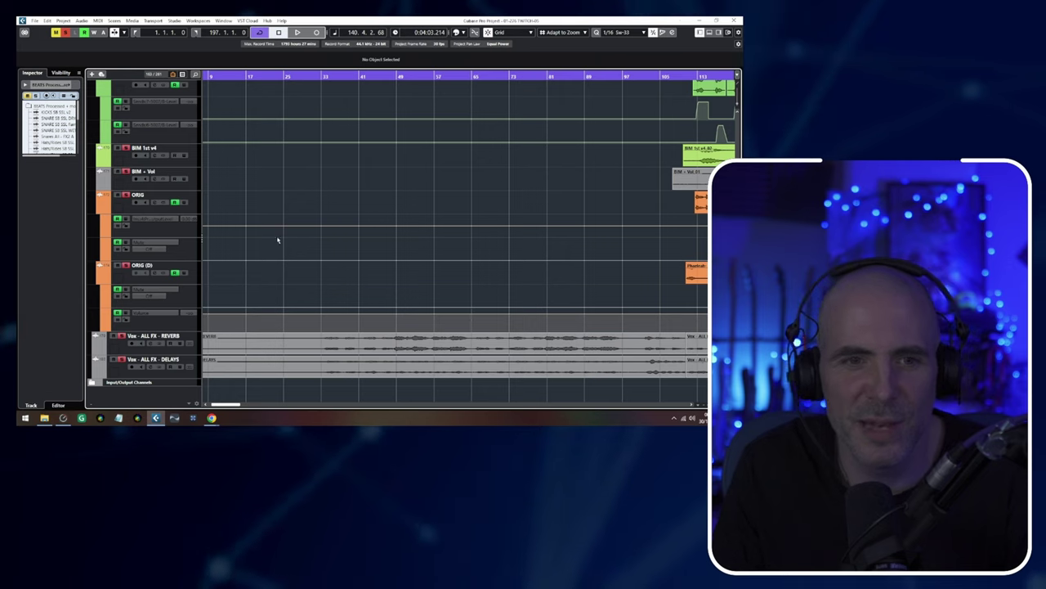
{"action": "scroll", "coordinate": [318, 204], "scroll_direction": "up", "scroll_amount": 15}
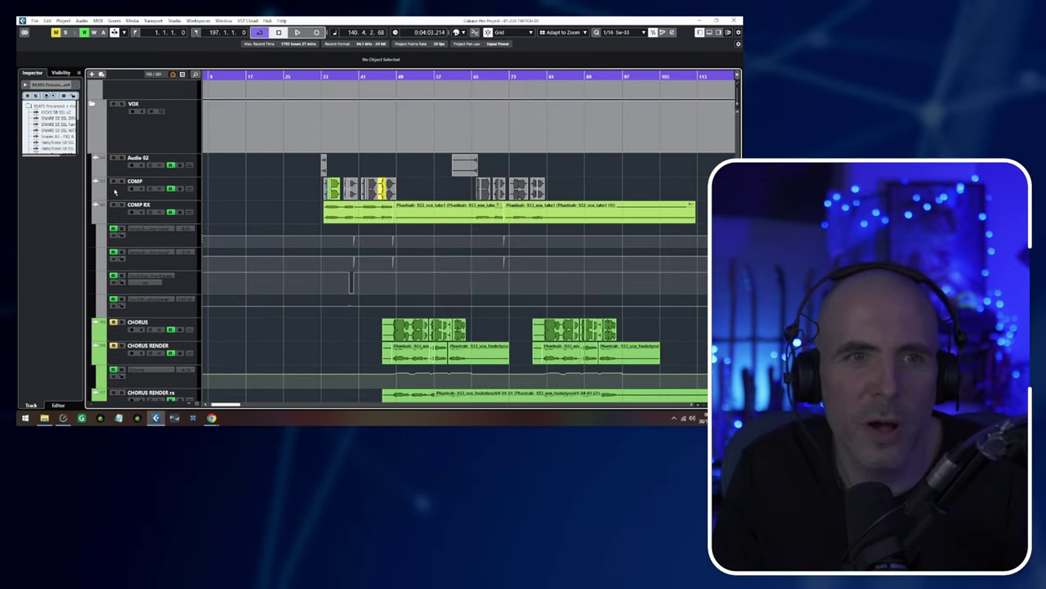
Select and solo the COMP vocal track, showing its first phrases from bar 33 up close
{"action": "left_click", "coordinate": [115, 192]}
{"action": "left_click", "coordinate": [122, 180]}
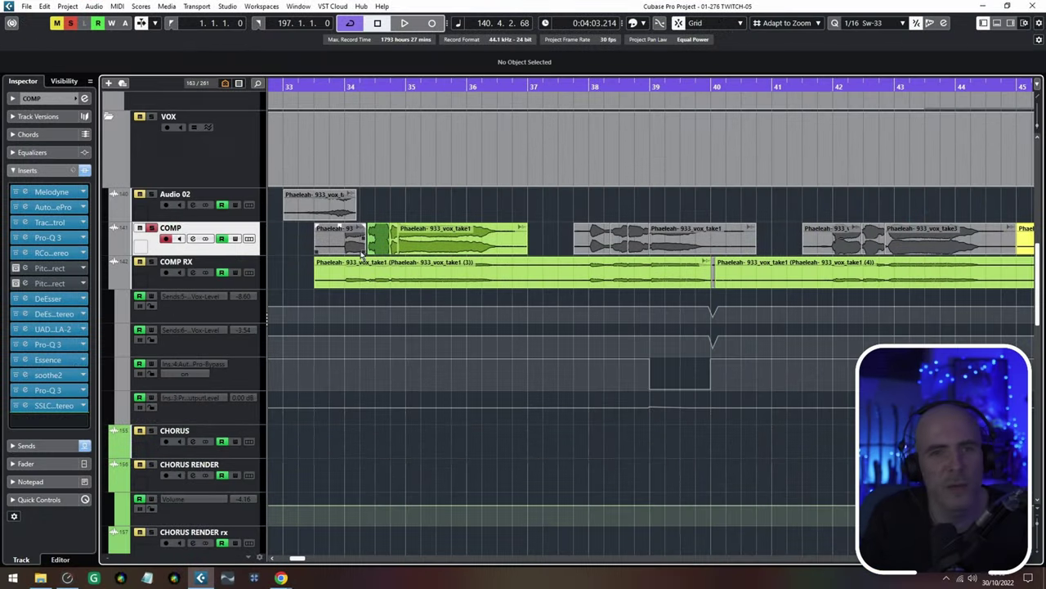
{"action": "scroll", "coordinate": [264, 242], "scroll_direction": "up", "scroll_amount": 1}
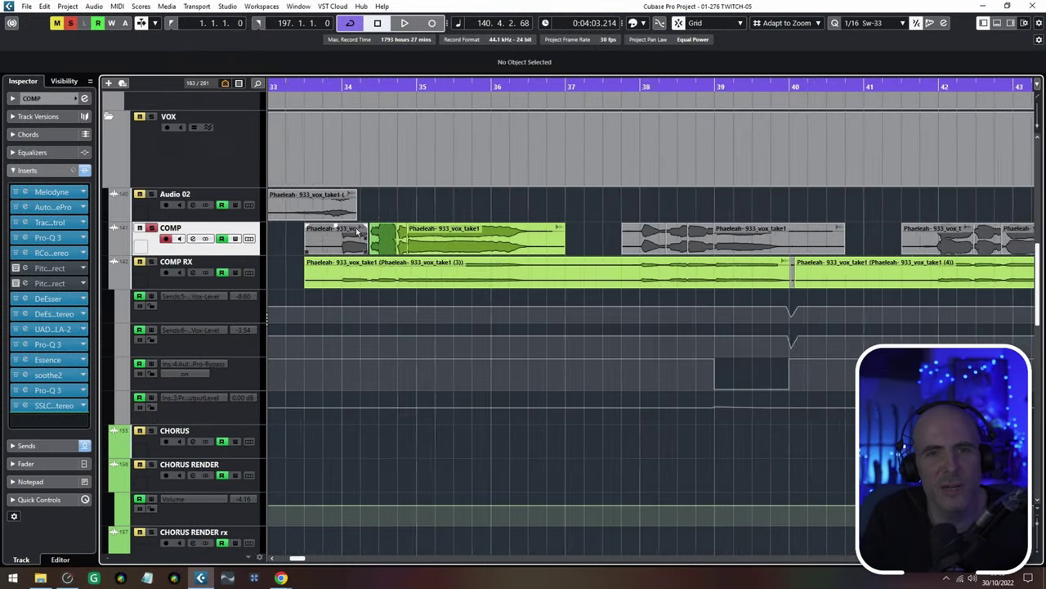
{"action": "key", "text": "h"}
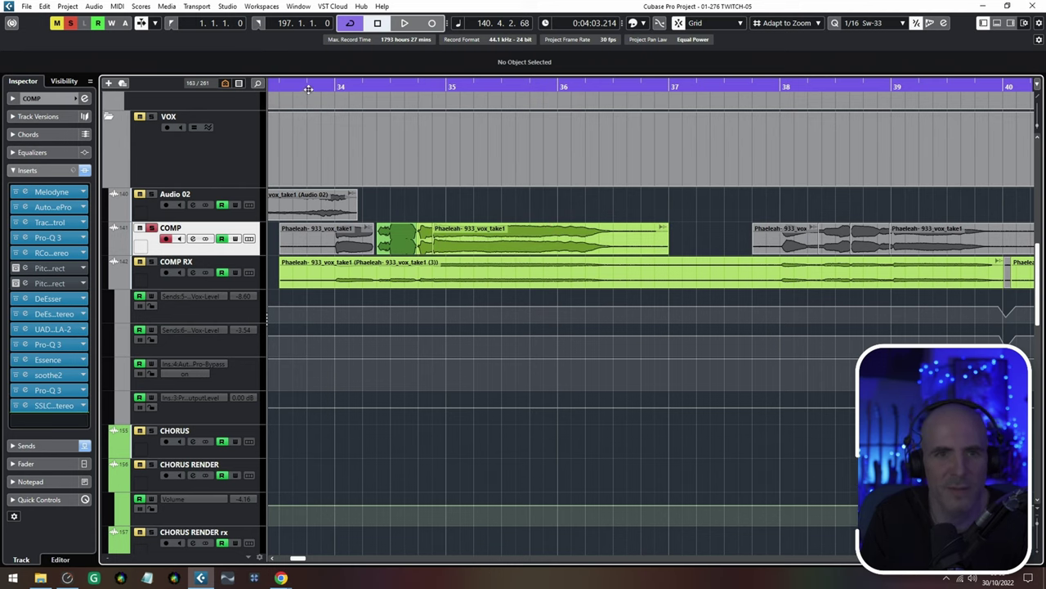
Play the soloed COMP vocal from bar 33.4 to about bar 40, following its clips along the timeline
{"action": "scroll", "coordinate": [318, 288], "scroll_direction": "down", "scroll_amount": 15}
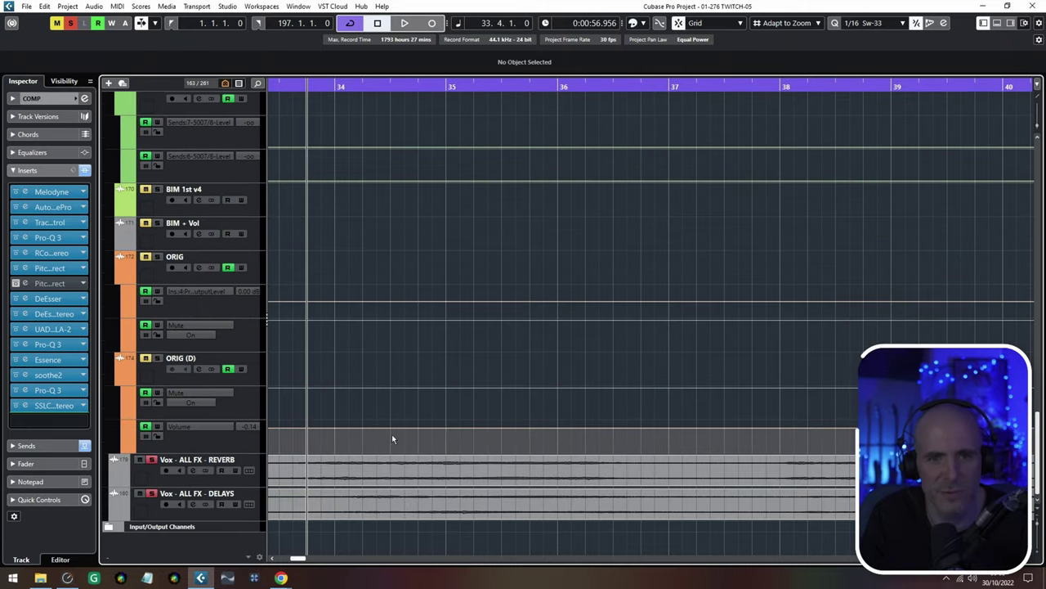
{"action": "scroll", "coordinate": [352, 309], "scroll_direction": "up", "scroll_amount": 15}
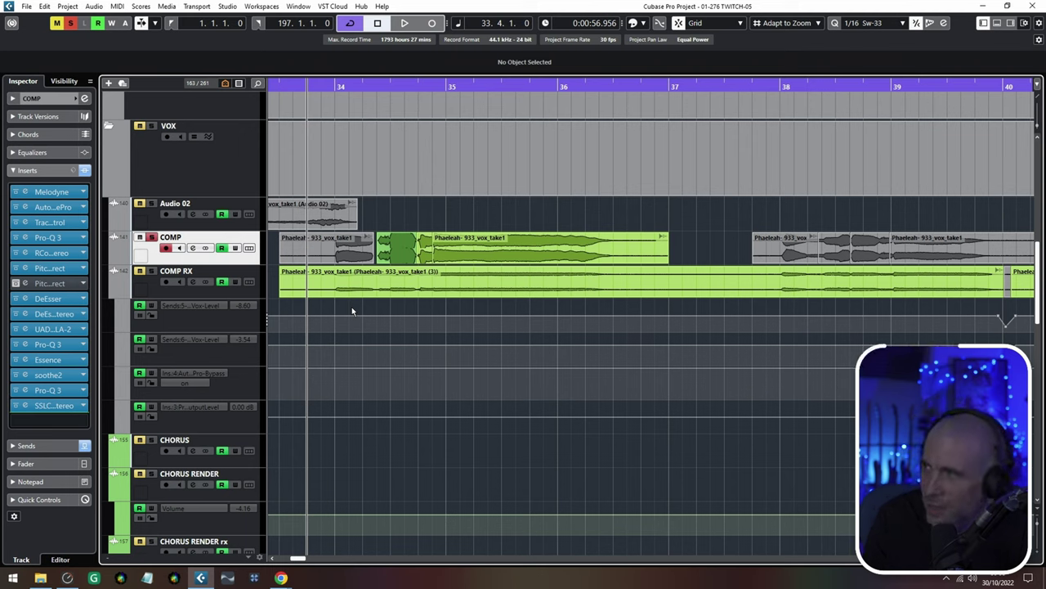
{"action": "key", "text": "space"}
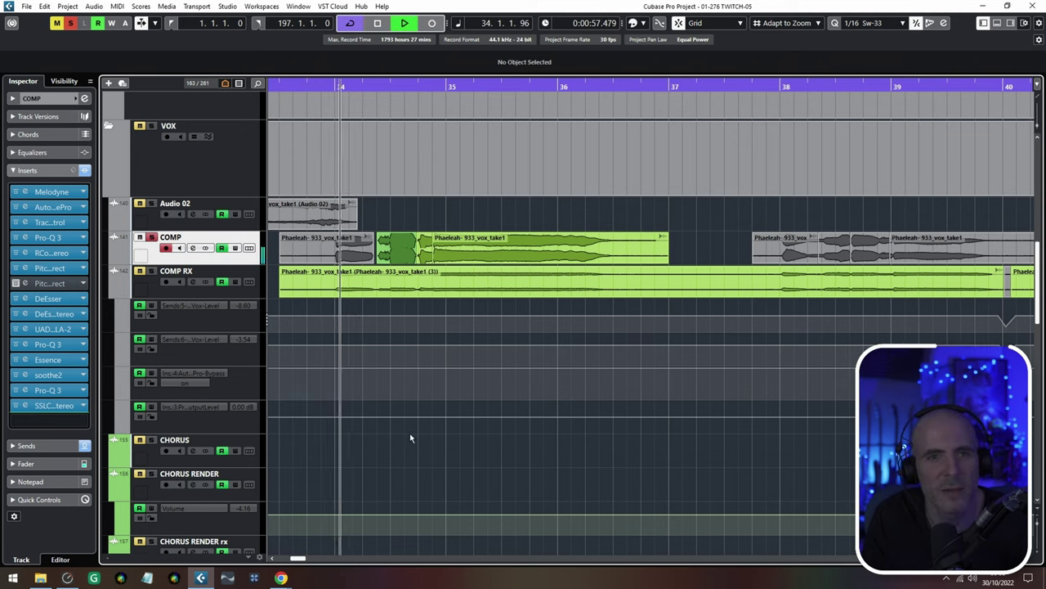
{"action": "scroll", "coordinate": [506, 255], "scroll_direction": "down", "scroll_amount": 3}
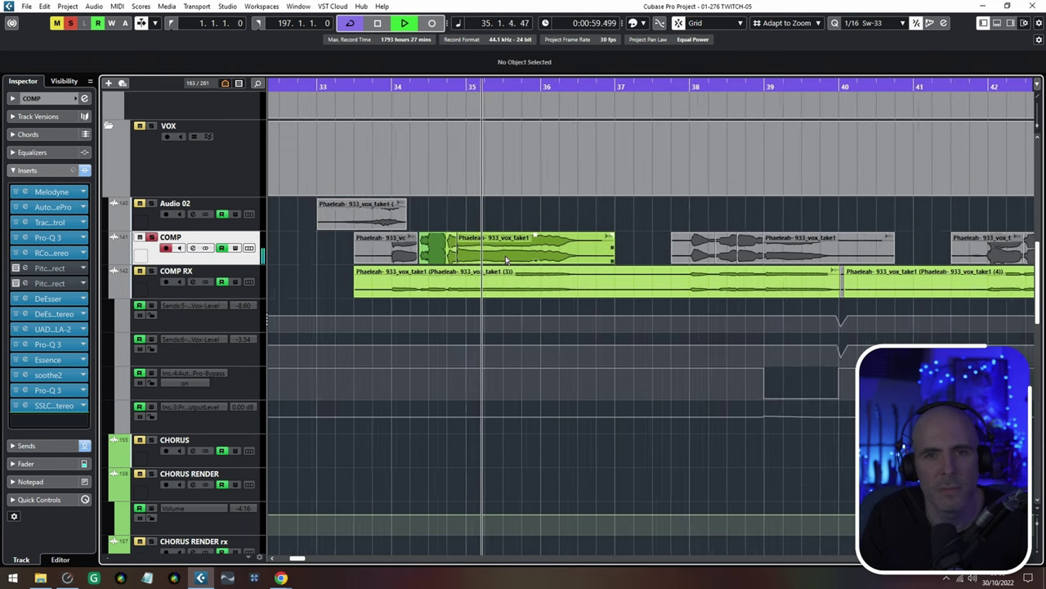
{"action": "scroll", "coordinate": [505, 255], "scroll_direction": "down", "scroll_amount": 1}
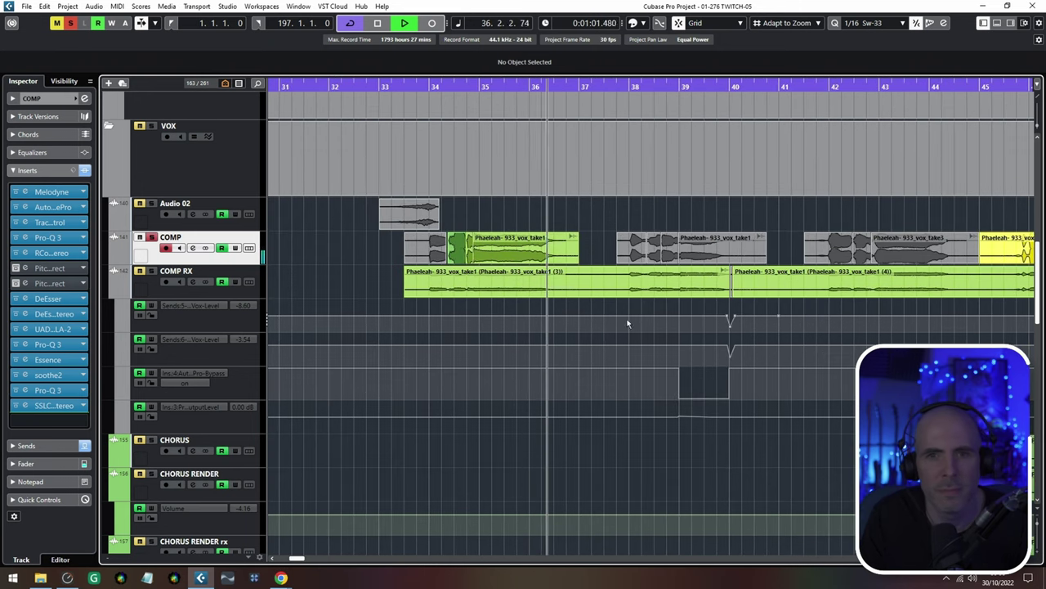
{"action": "left_click_drag", "start_coordinate": [634, 304], "coordinate": [503, 314]}
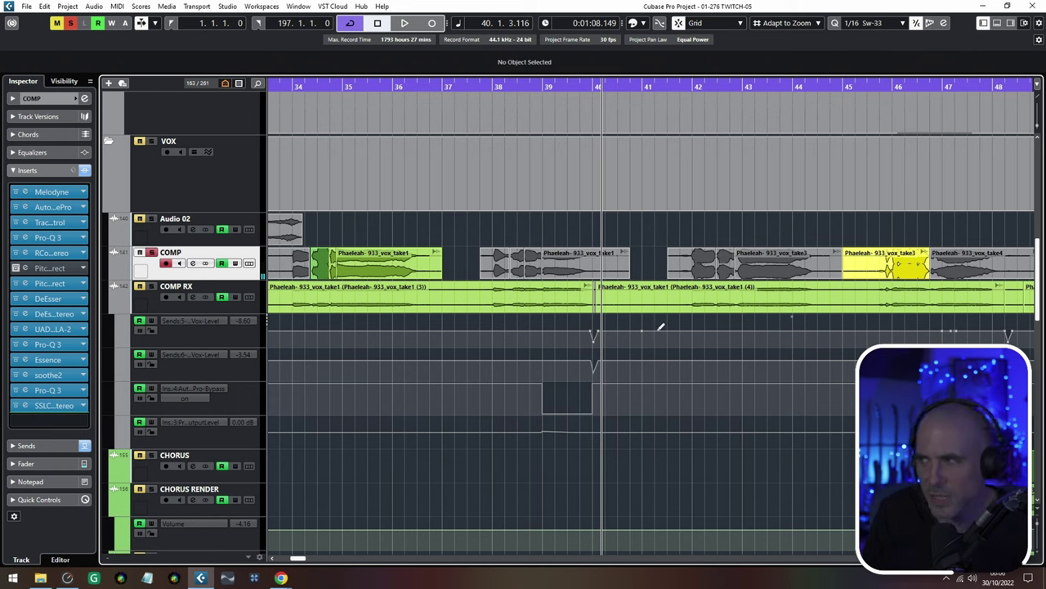
Open the COMP track's Melodyne insert, play from bar 33 and view the vocal's notes in the full pitch editor
{"action": "scroll", "coordinate": [775, 319], "scroll_direction": "left", "scroll_amount": 3}
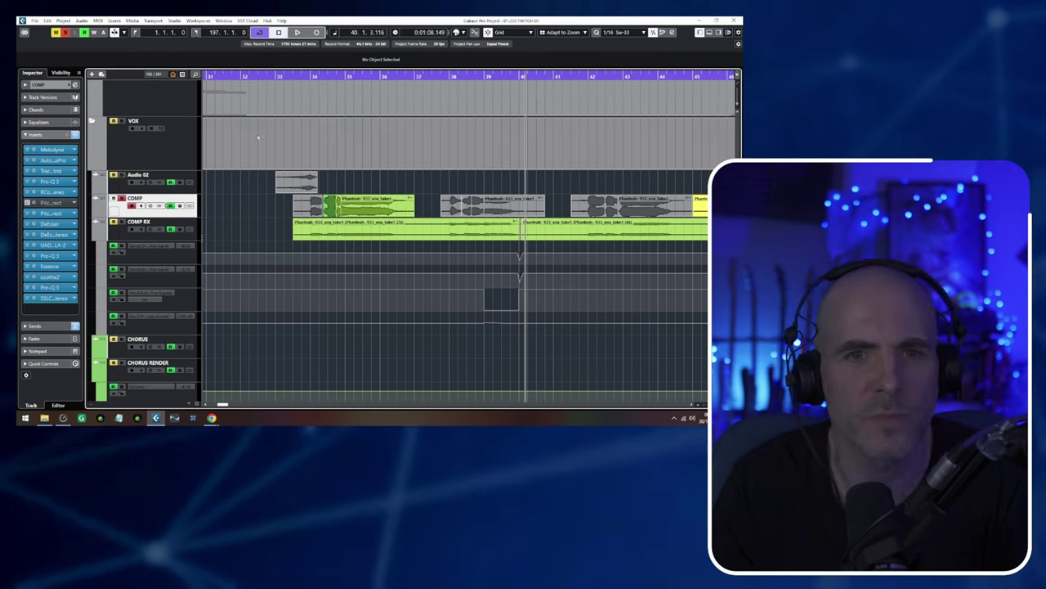
{"action": "left_click", "coordinate": [278, 76]}
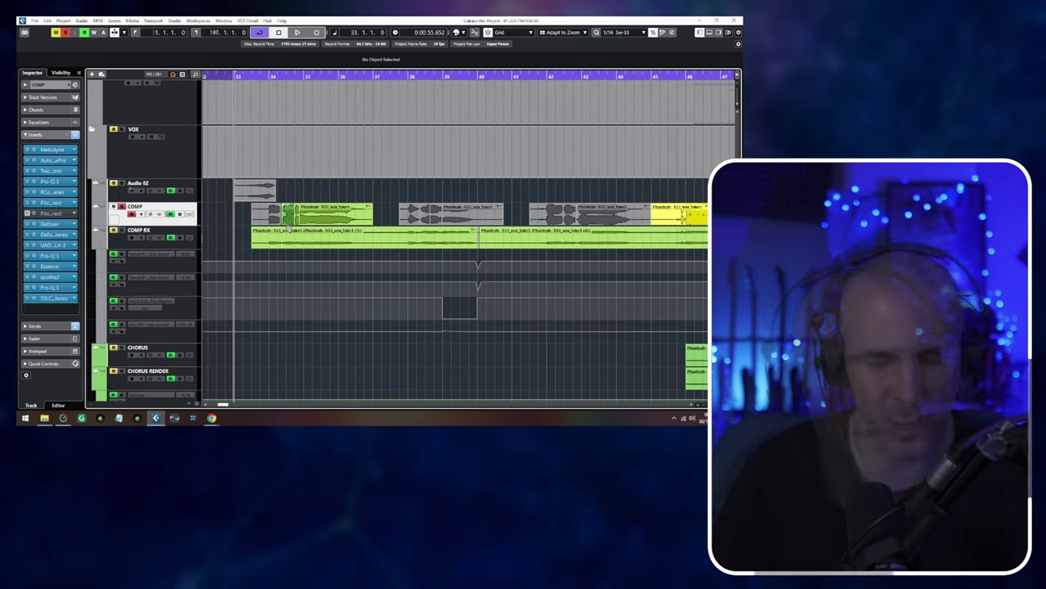
{"action": "left_click", "coordinate": [34, 150]}
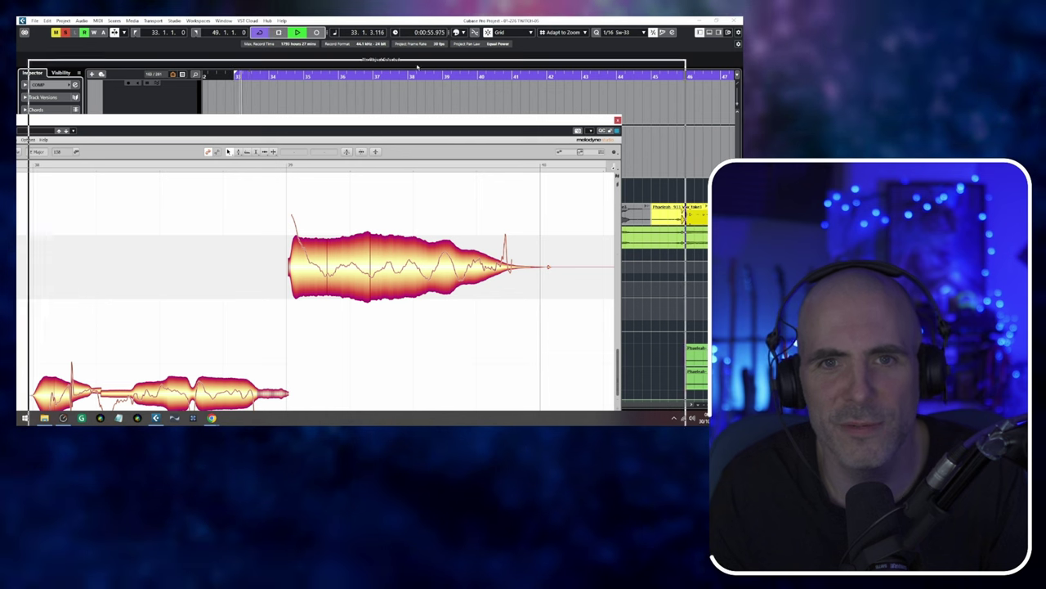
{"action": "left_click_drag", "start_coordinate": [417, 67], "coordinate": [436, 45]}
{"action": "scroll", "coordinate": [499, 294], "scroll_direction": "down", "scroll_amount": 5}
{"action": "key", "text": "space"}
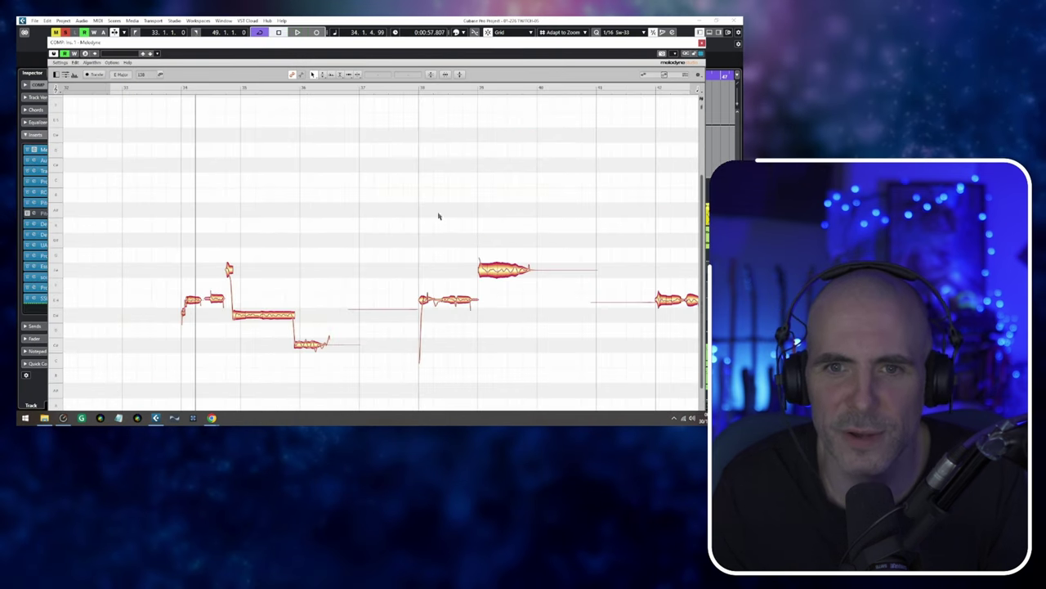
Try shifting the timing of the phrase's last note near bar 36 in Melodyne, and undo the trial note edits
{"action": "scroll", "coordinate": [433, 260], "scroll_direction": "down", "scroll_amount": 2}
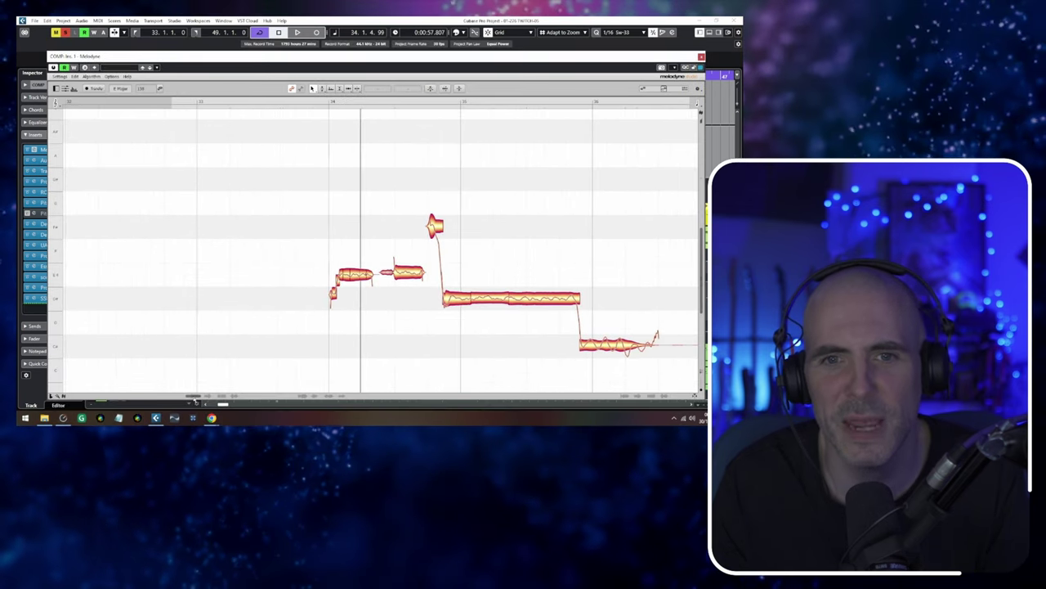
{"action": "scroll", "coordinate": [561, 230], "scroll_direction": "right", "scroll_amount": 3}
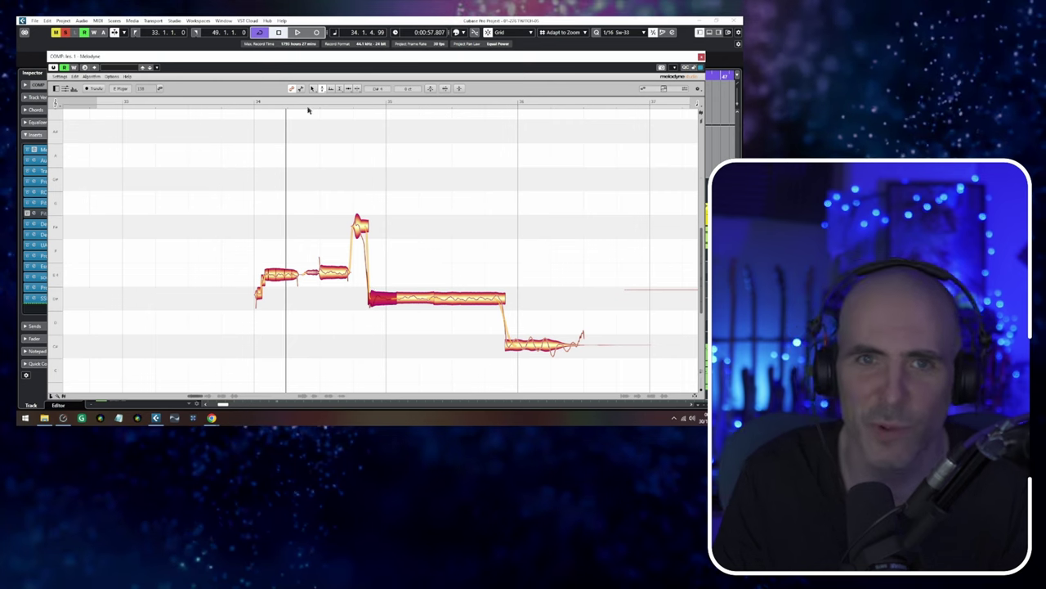
{"action": "left_click", "coordinate": [350, 89]}
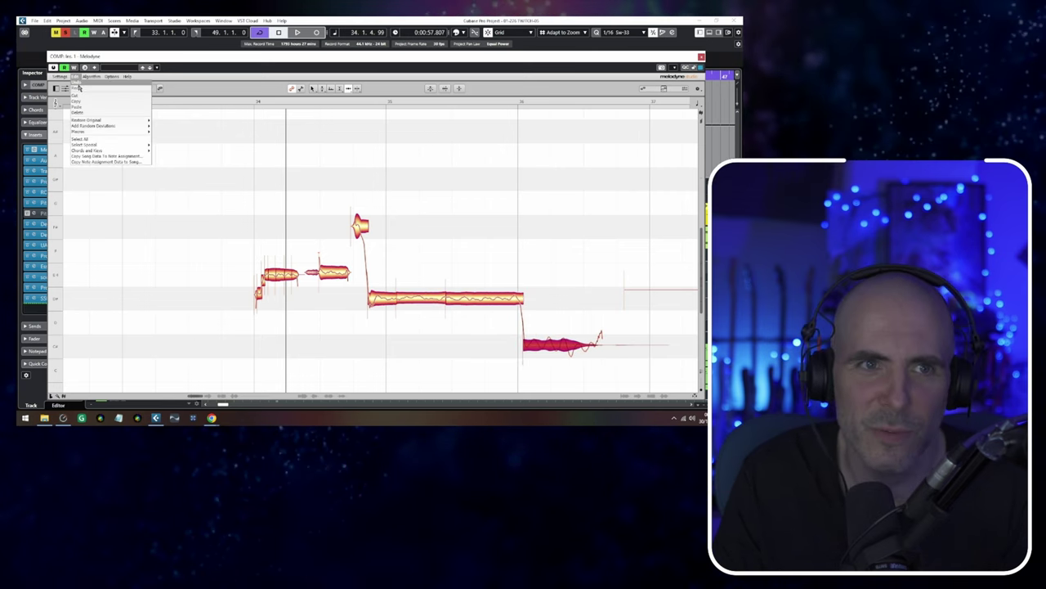
{"action": "left_click", "coordinate": [80, 84]}
{"action": "left_click", "coordinate": [75, 76]}
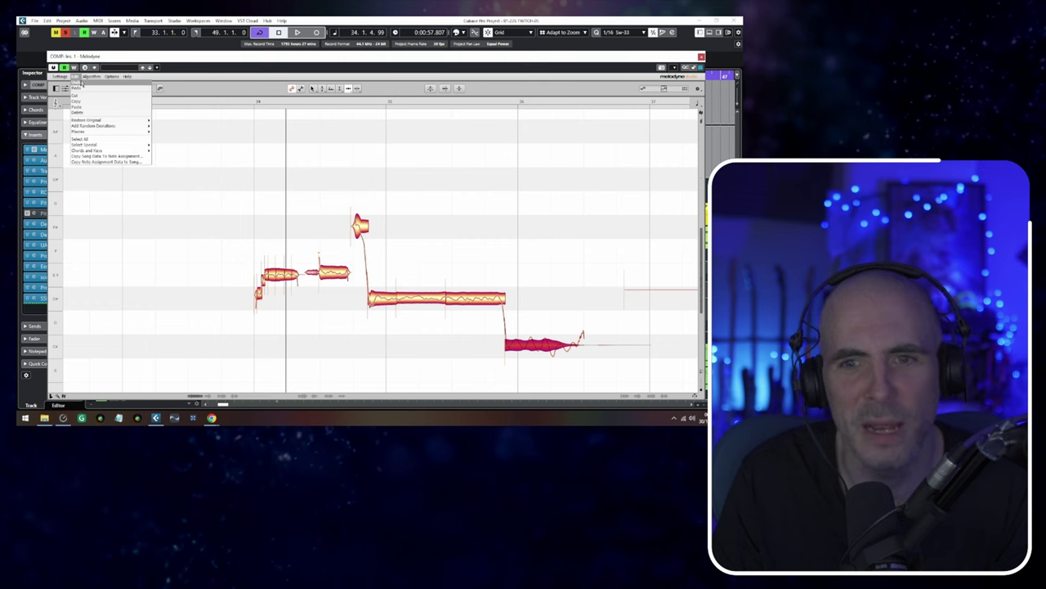
{"action": "left_click", "coordinate": [81, 84]}
Close Melodyne, open the COMP track's Auto-Tune Pro insert and play the vocal from bar 33 with its window in view
{"action": "left_click", "coordinate": [701, 57]}
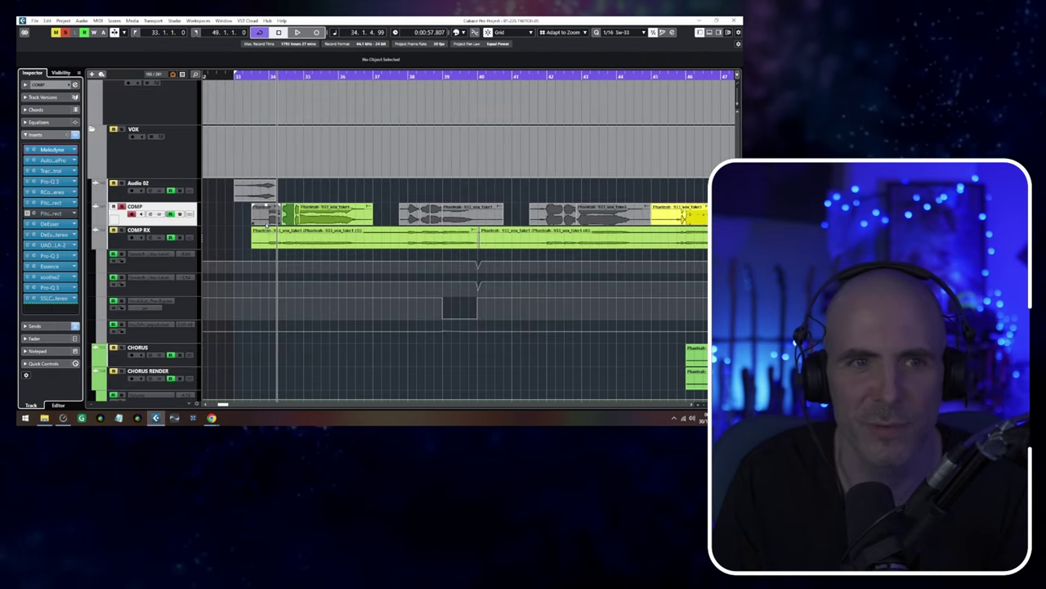
{"action": "left_click", "coordinate": [233, 76]}
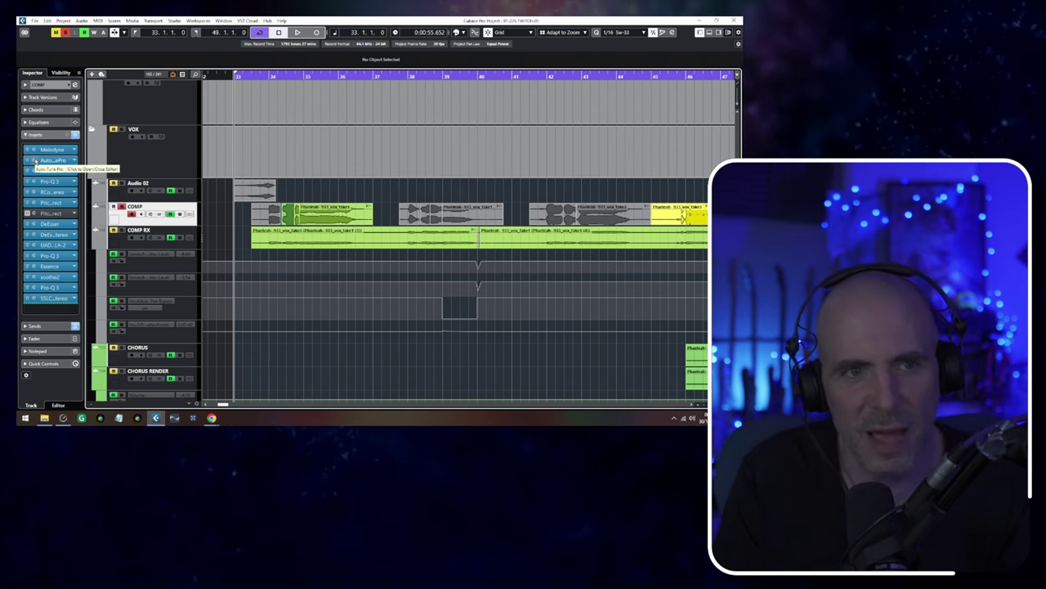
{"action": "left_click", "coordinate": [36, 160]}
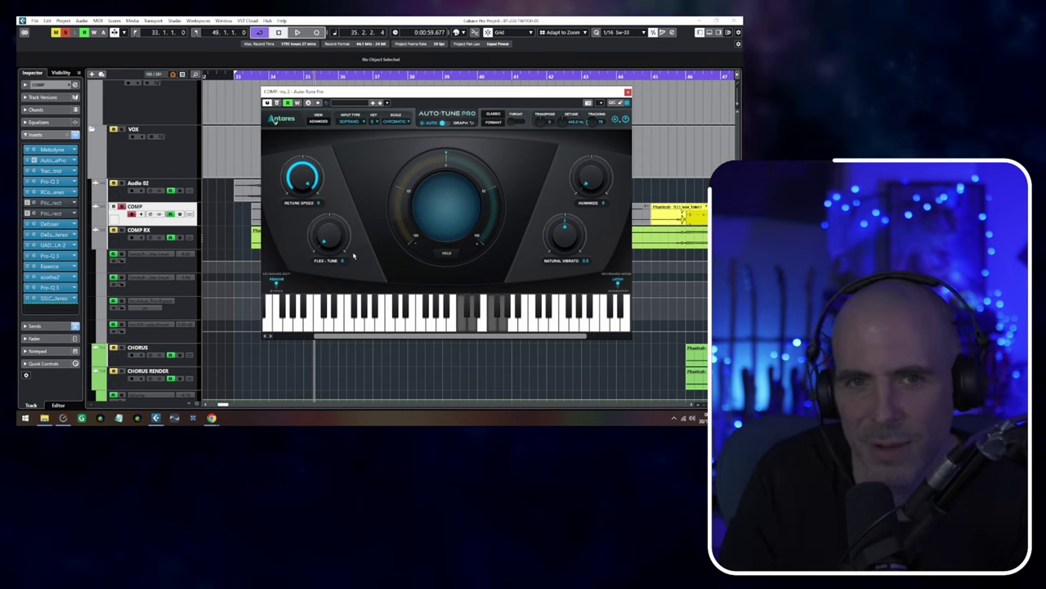
{"action": "left_click", "coordinate": [236, 76]}
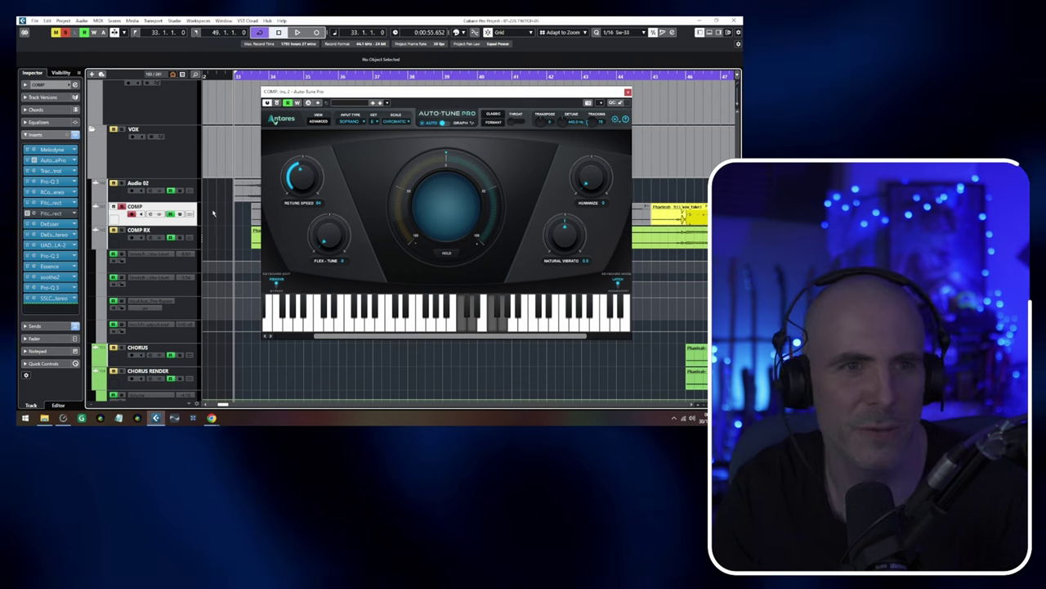
{"action": "key", "text": "space"}
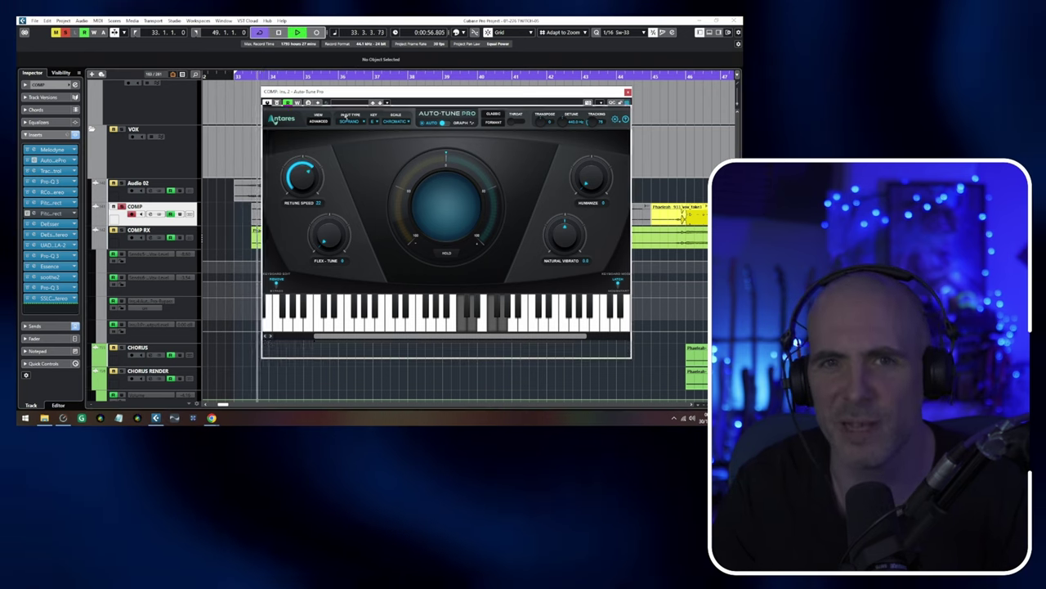
{"action": "left_click_drag", "start_coordinate": [344, 92], "coordinate": [372, 97]}
{"action": "left_click_drag", "start_coordinate": [304, 95], "coordinate": [306, 93]}
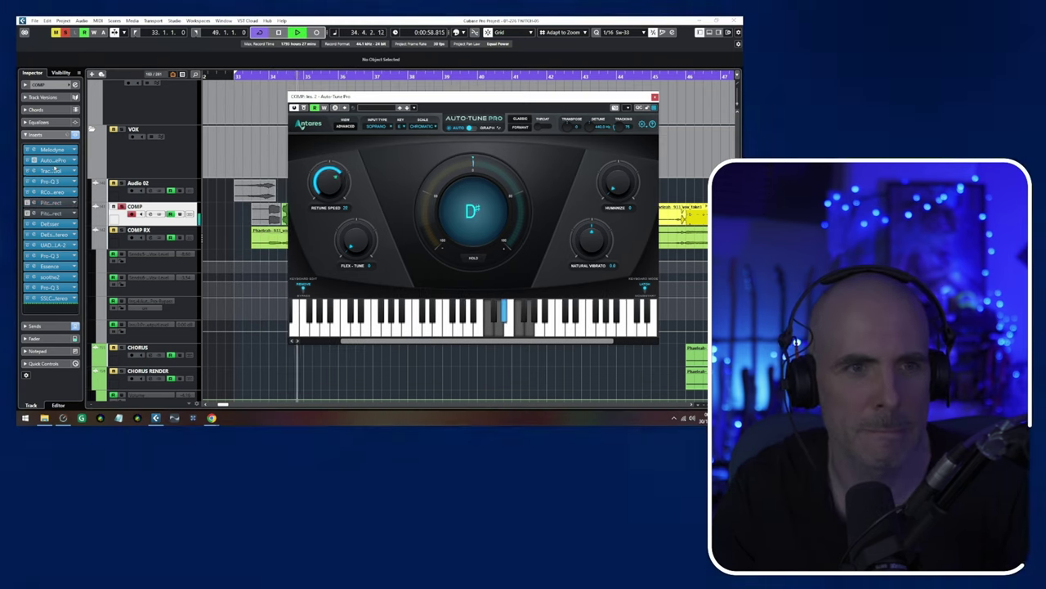
View the TrackControl, first Pro-Q 3 and RCompressor inserts in turn as the vocal plays, placing the compressor beside the equalizer
{"action": "left_click", "coordinate": [35, 172]}
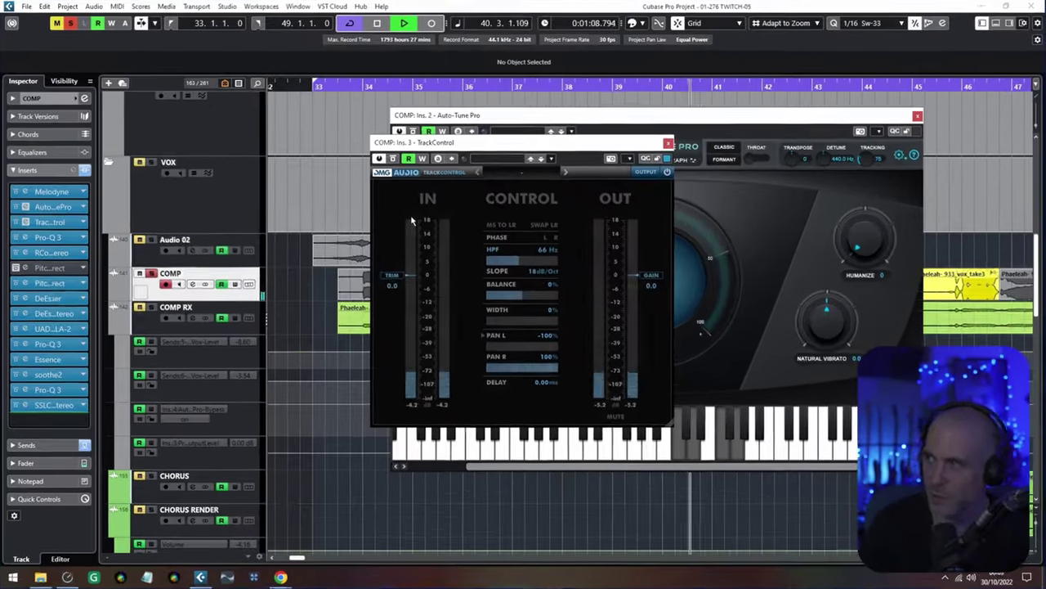
{"action": "left_click", "coordinate": [25, 238]}
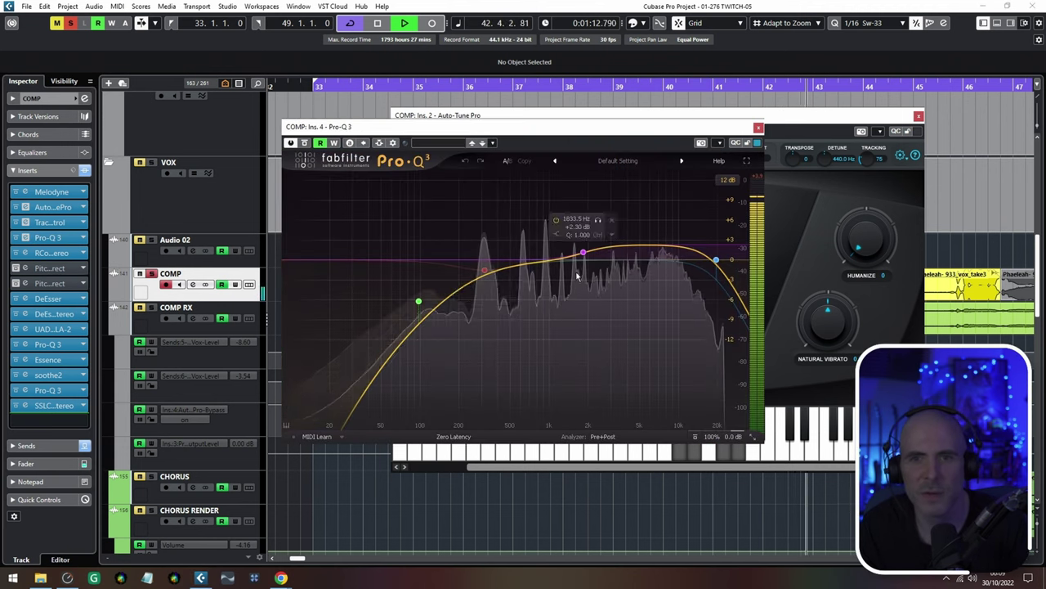
{"action": "left_click", "coordinate": [26, 253]}
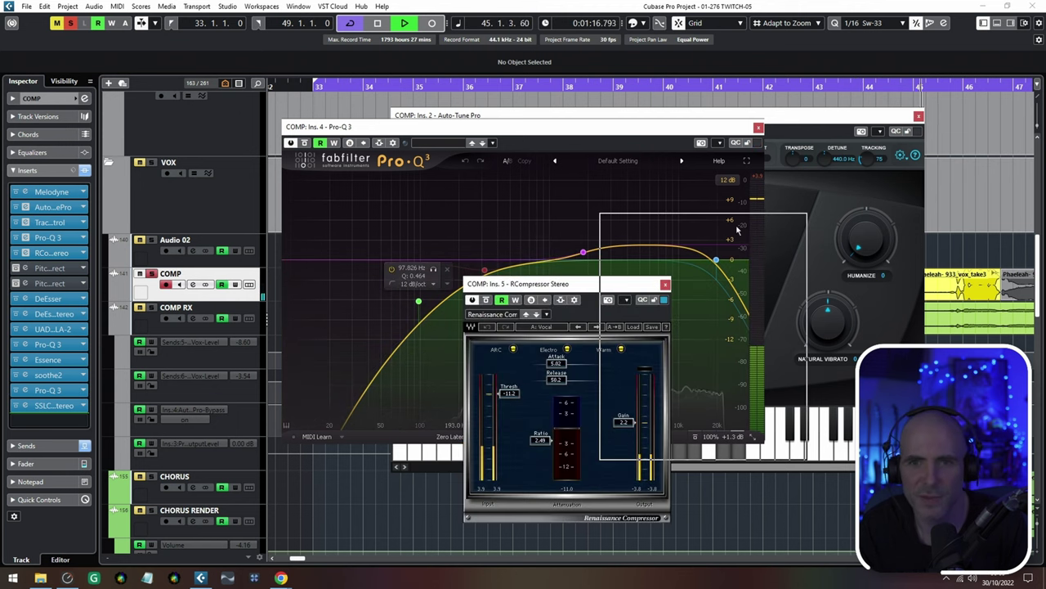
{"action": "left_click_drag", "start_coordinate": [612, 290], "coordinate": [896, 160]}
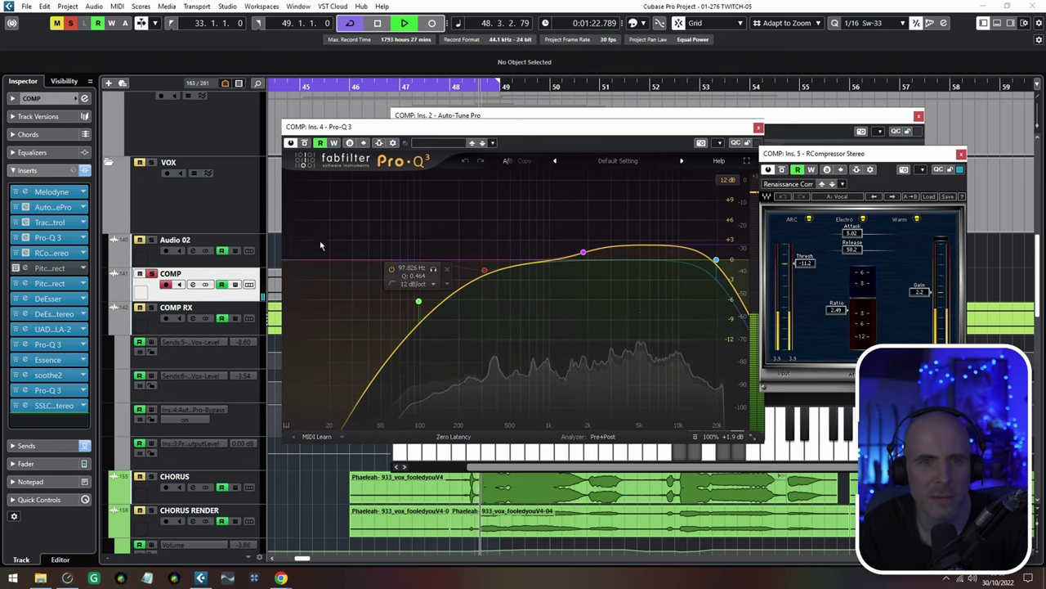
Open both Pitch Correct inserts on the COMP track and arrange their windows to compare the settings as the vocal plays
{"action": "key", "text": "space"}
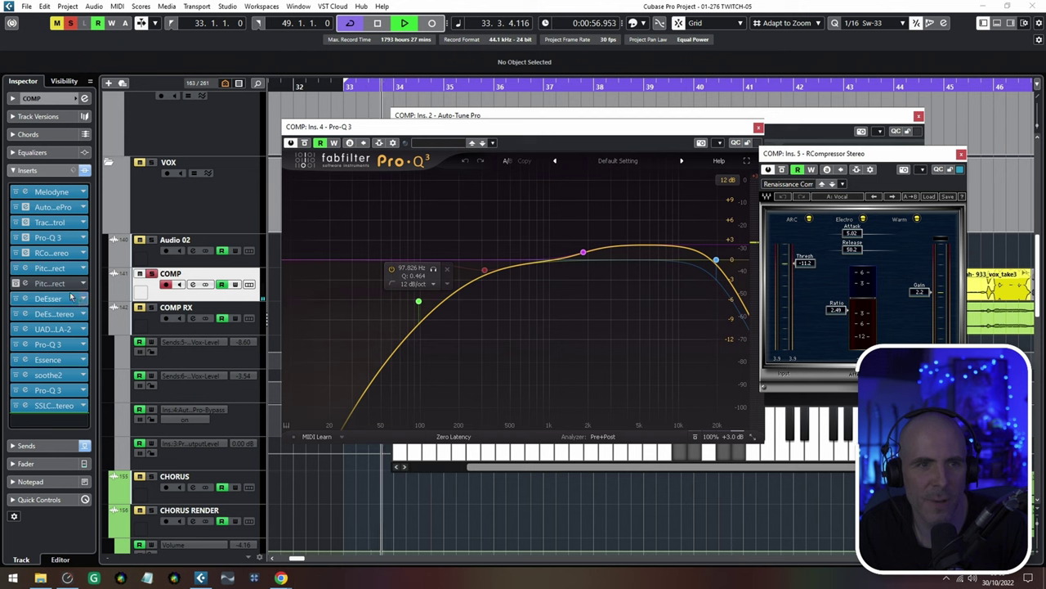
{"action": "left_click", "coordinate": [16, 268]}
{"action": "left_click", "coordinate": [25, 267]}
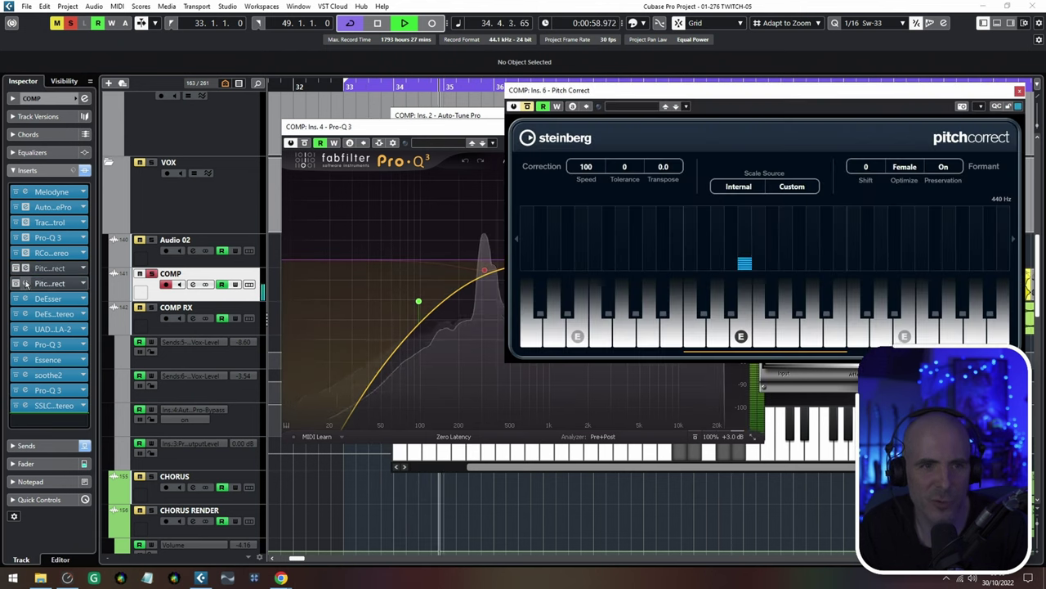
{"action": "left_click", "coordinate": [25, 283]}
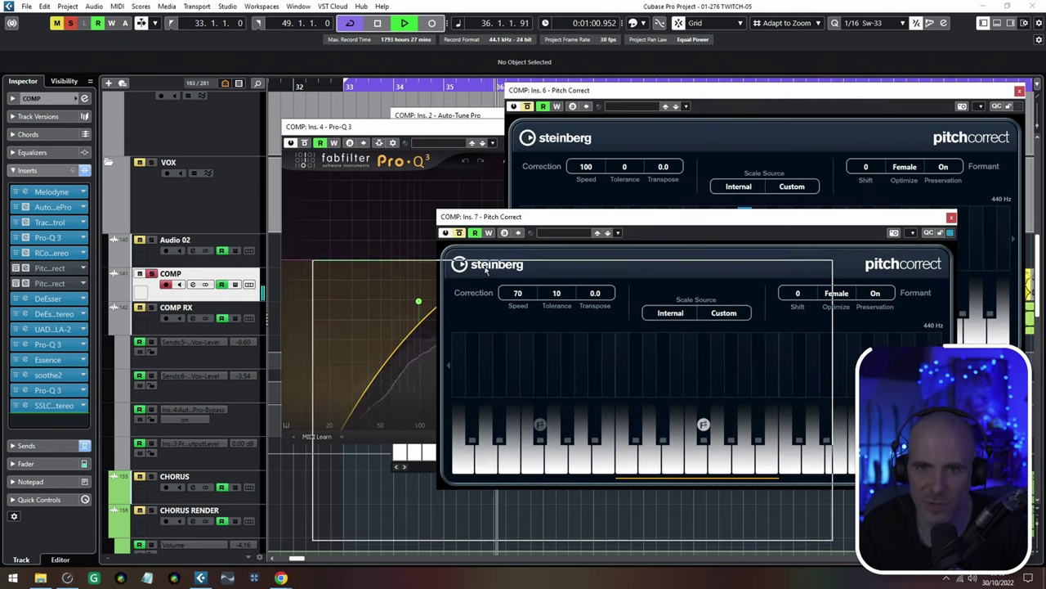
{"action": "left_click_drag", "start_coordinate": [507, 216], "coordinate": [384, 268]}
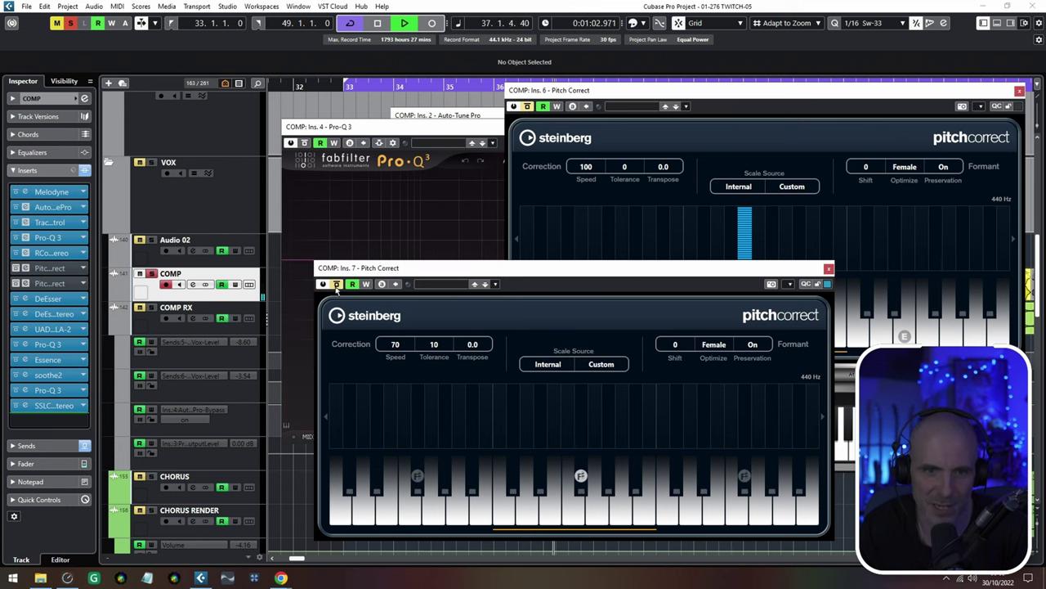
{"action": "left_click_drag", "start_coordinate": [721, 265], "coordinate": [569, 260]}
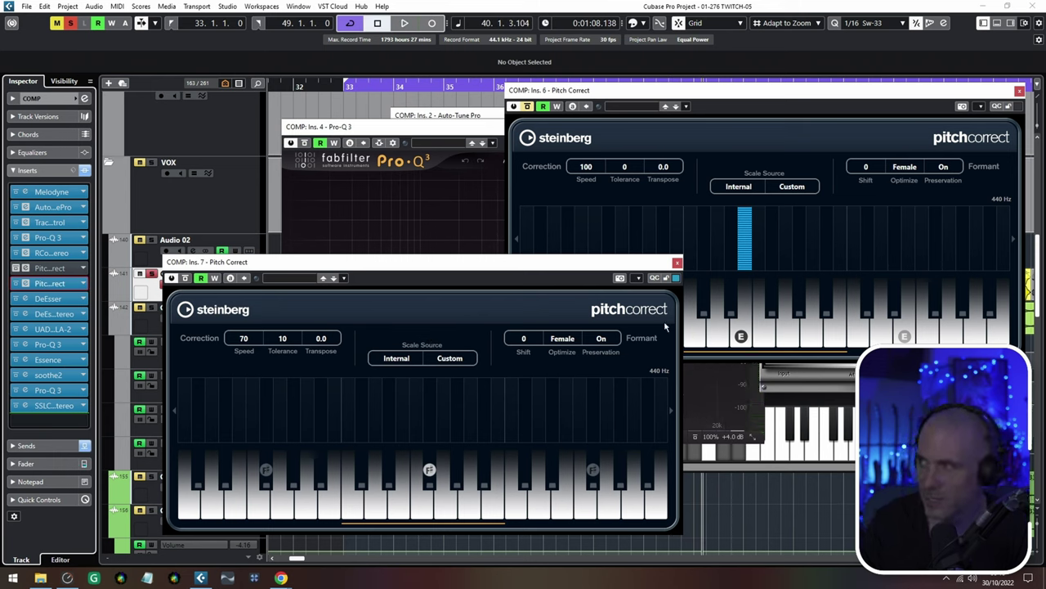
Close both Pitch Correct windows and the first Pro-Q 3 window
{"action": "left_click", "coordinate": [677, 263]}
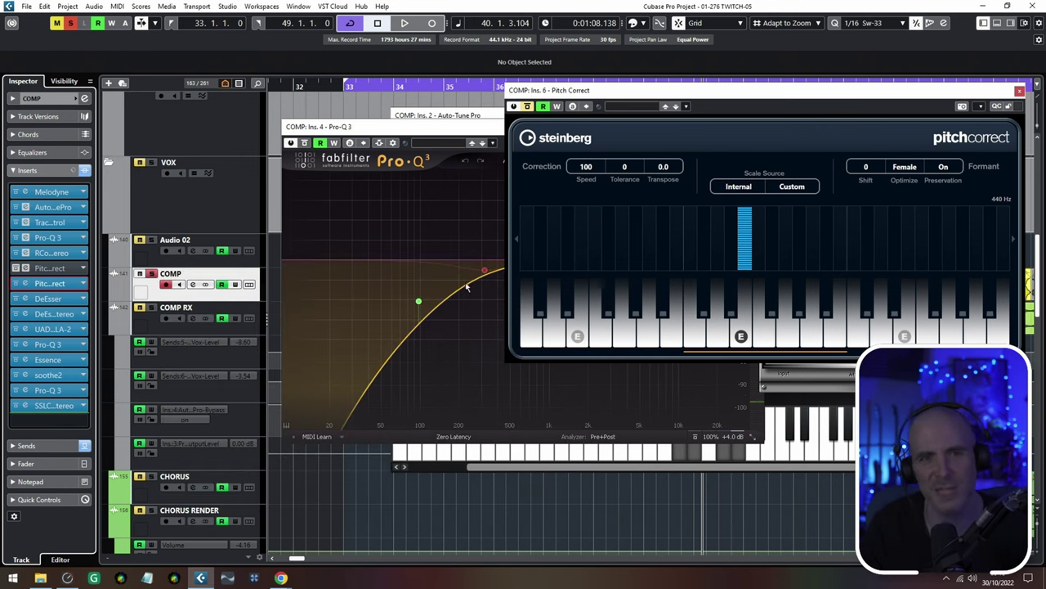
{"action": "left_click", "coordinate": [1020, 90]}
{"action": "left_click", "coordinate": [766, 124]}
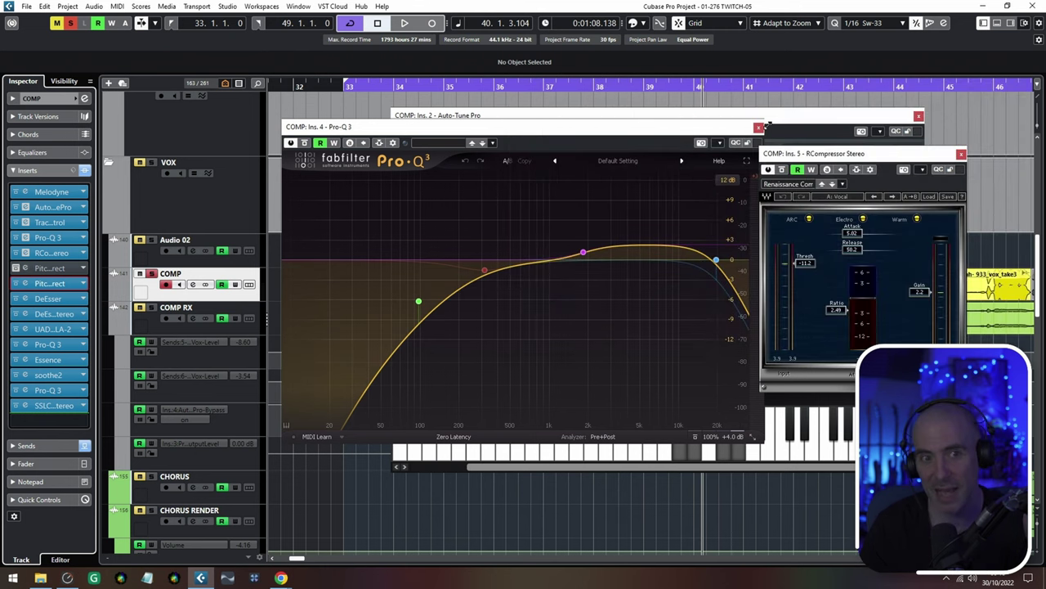
{"action": "left_click", "coordinate": [758, 128]}
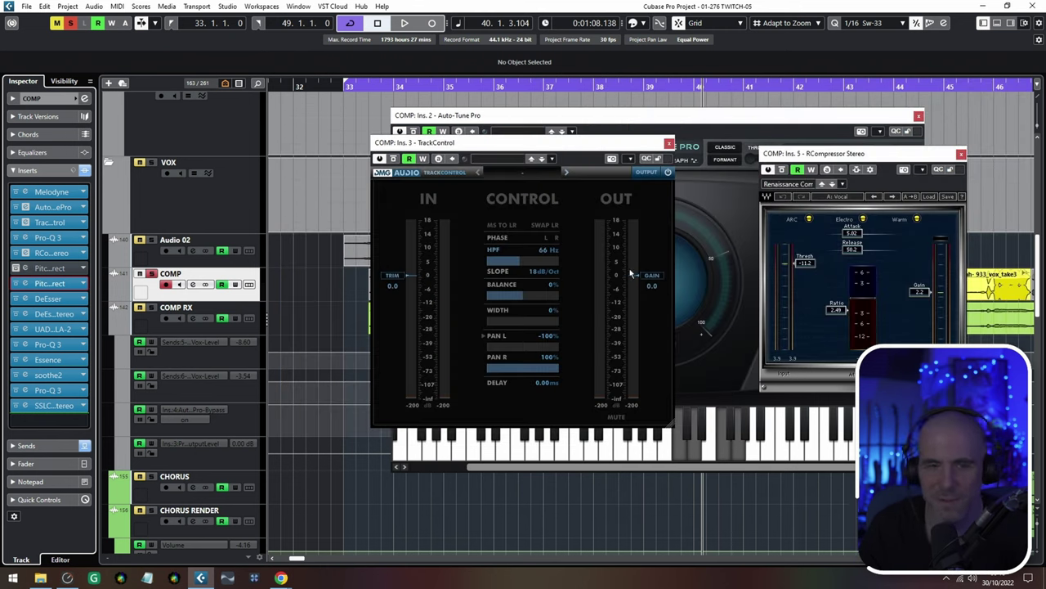
Show the Steinberg DeEsser insert's settings, and close the TrackControl and Auto-Tune Pro windows
{"action": "left_click", "coordinate": [26, 299]}
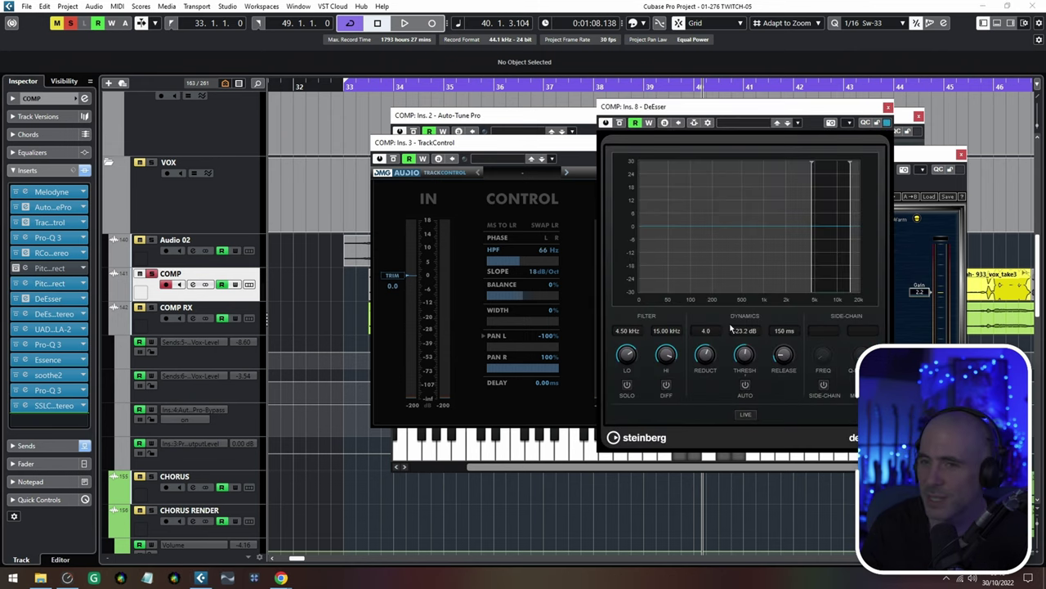
{"action": "left_click_drag", "start_coordinate": [564, 146], "coordinate": [448, 190]}
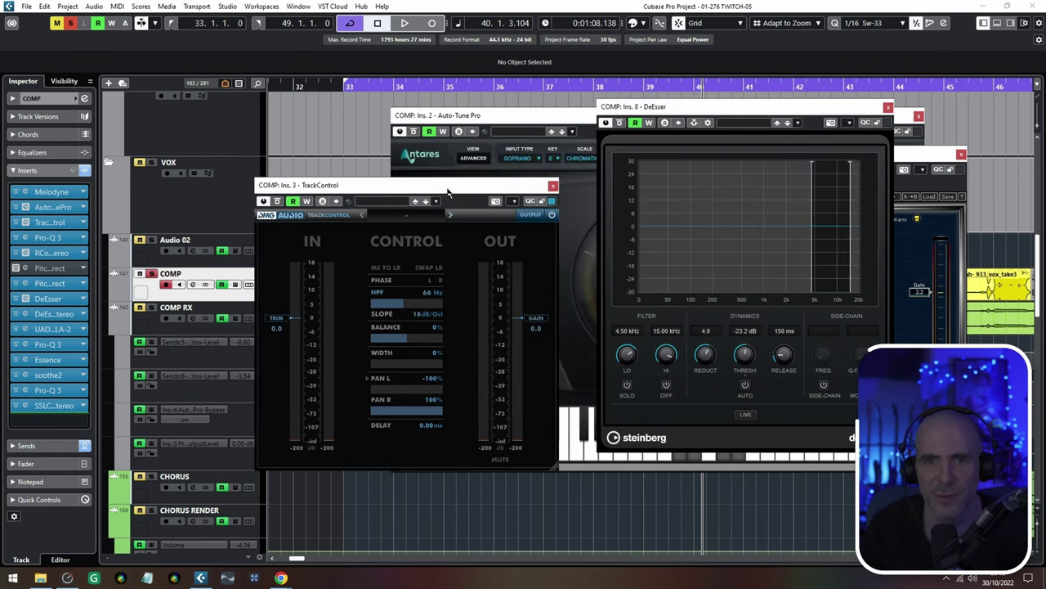
{"action": "left_click", "coordinate": [553, 186]}
{"action": "left_click", "coordinate": [580, 175]}
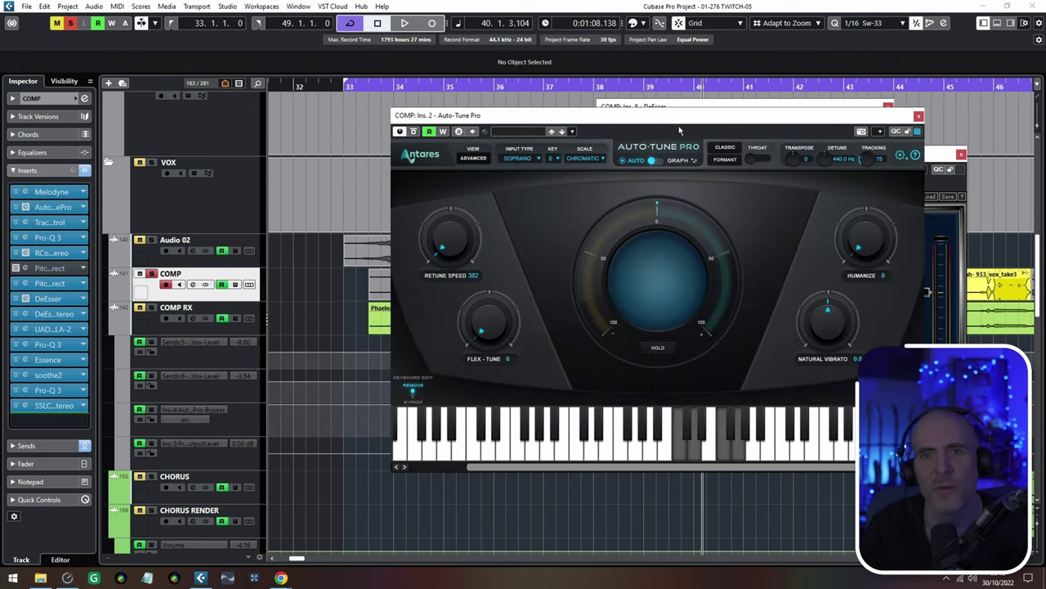
{"action": "left_click", "coordinate": [920, 116]}
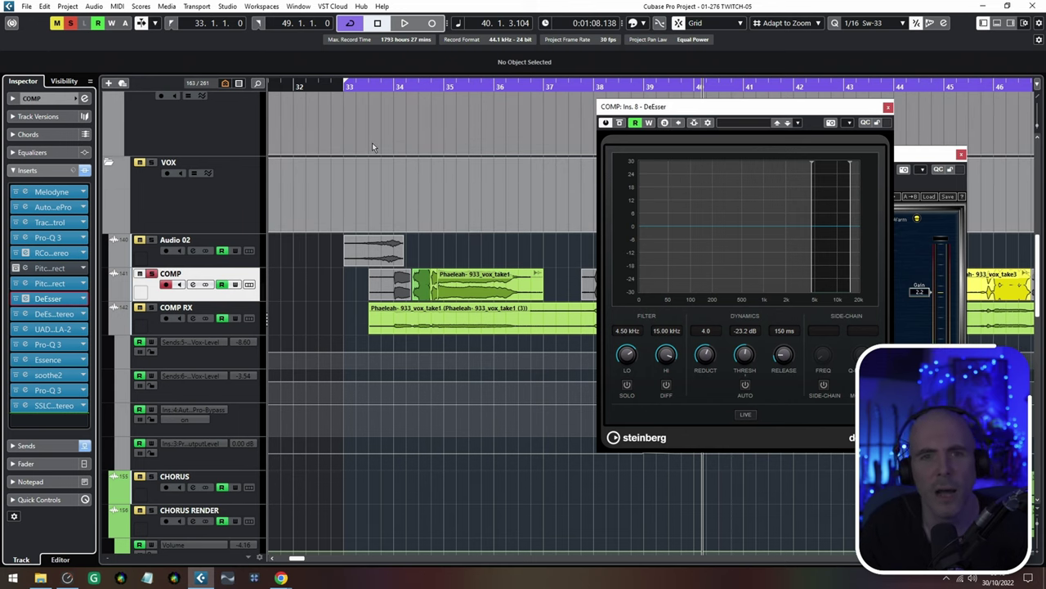
Play the vocal from bar 33, open the DeEsser Stereo insert and raise its threshold
{"action": "key", "text": "space"}
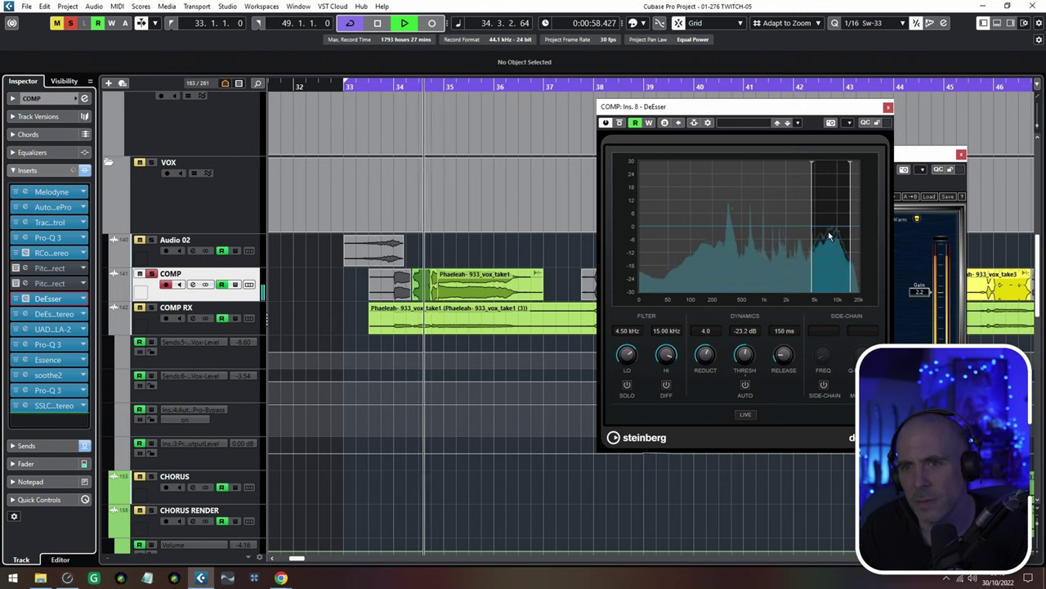
{"action": "left_click", "coordinate": [19, 314]}
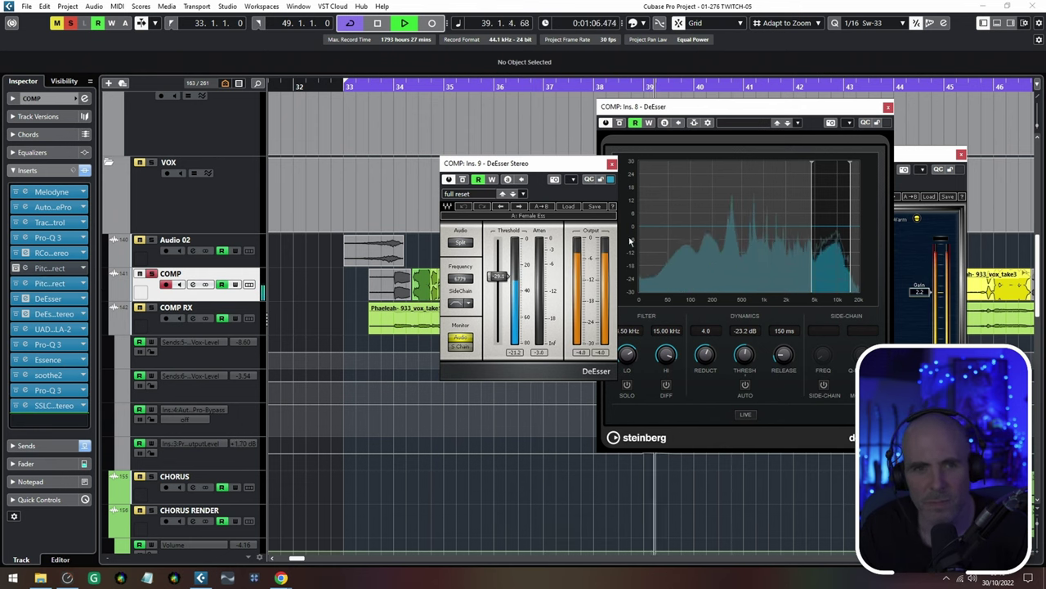
{"action": "left_click_drag", "start_coordinate": [498, 277], "coordinate": [498, 247]}
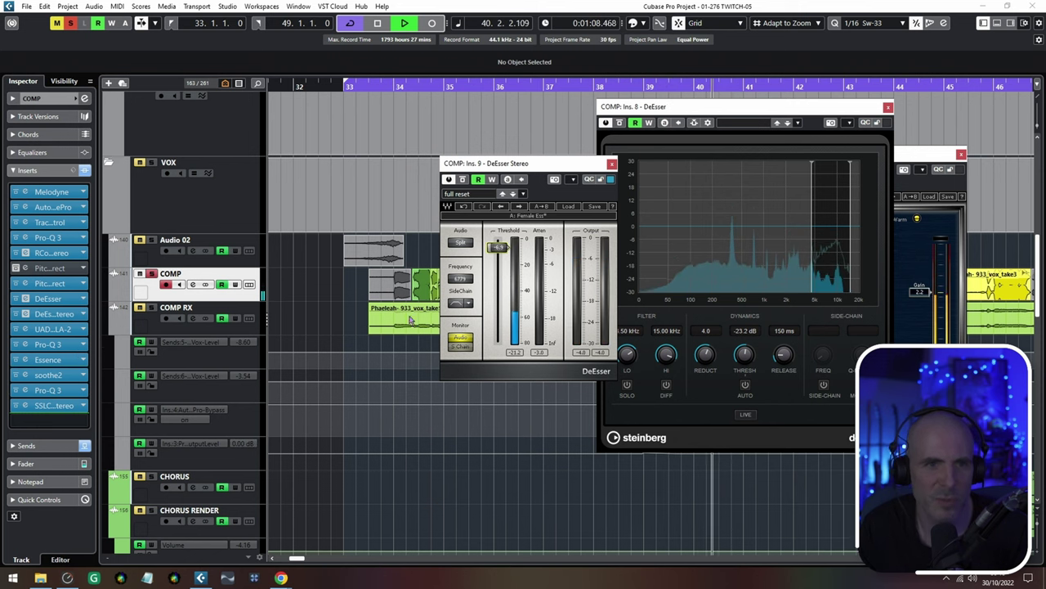
View the UAD Teletronix LA-2 insert with RCompressor during playback, and open the Pro-Q 3 in insert slot 11
{"action": "scroll", "coordinate": [346, 281], "scroll_direction": "up", "scroll_amount": 5}
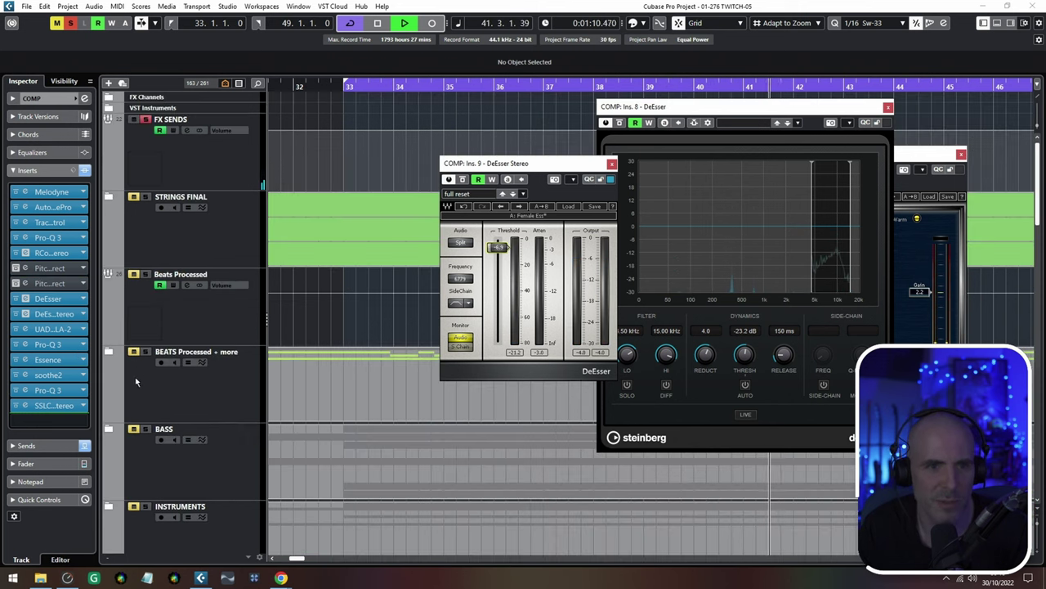
{"action": "scroll", "coordinate": [300, 402], "scroll_direction": "down", "scroll_amount": 10}
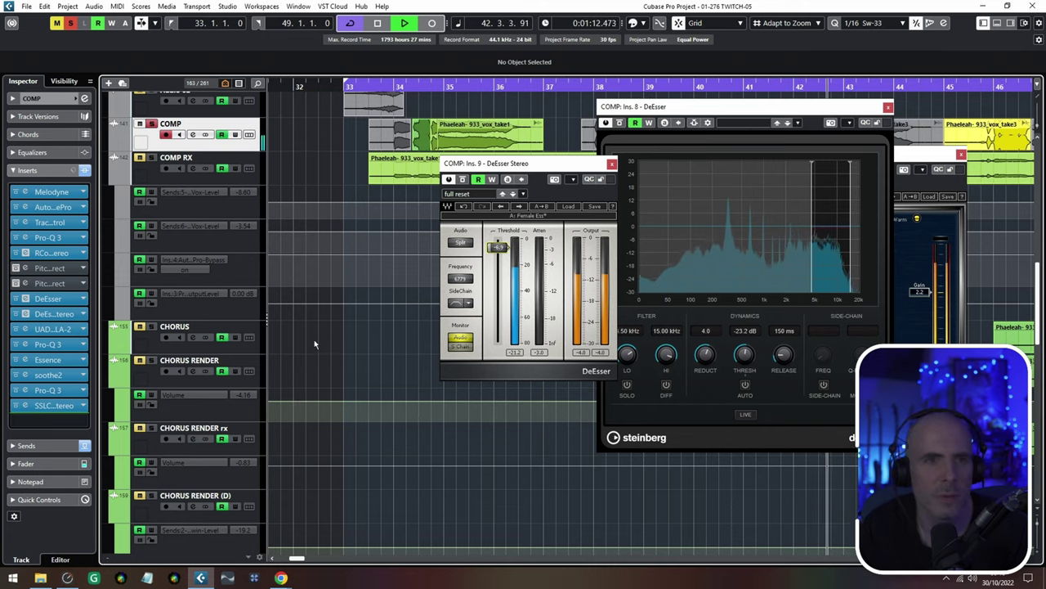
{"action": "scroll", "coordinate": [327, 339], "scroll_direction": "down", "scroll_amount": 10}
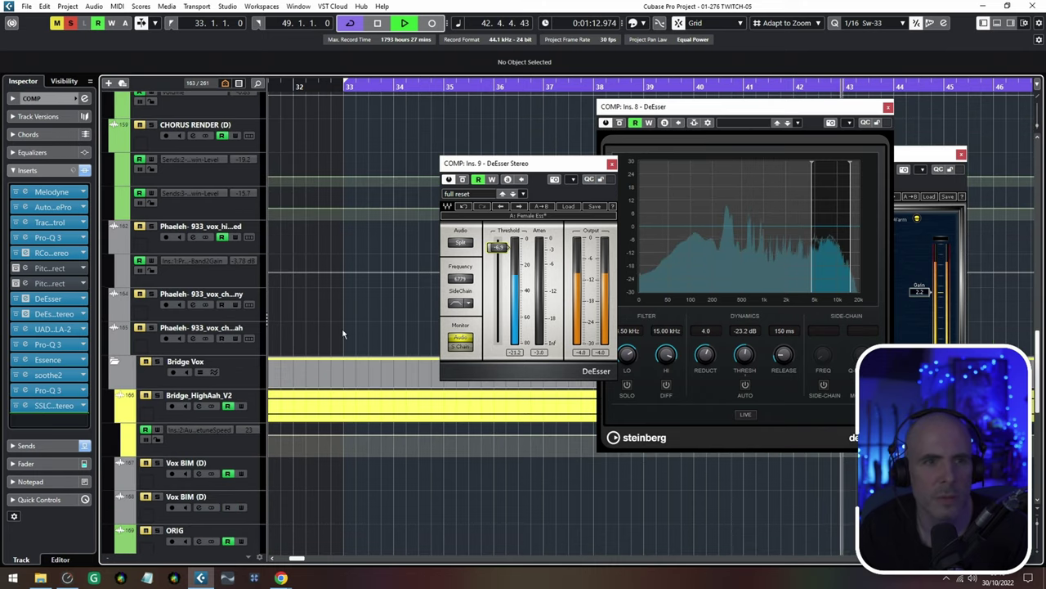
{"action": "left_click", "coordinate": [27, 329]}
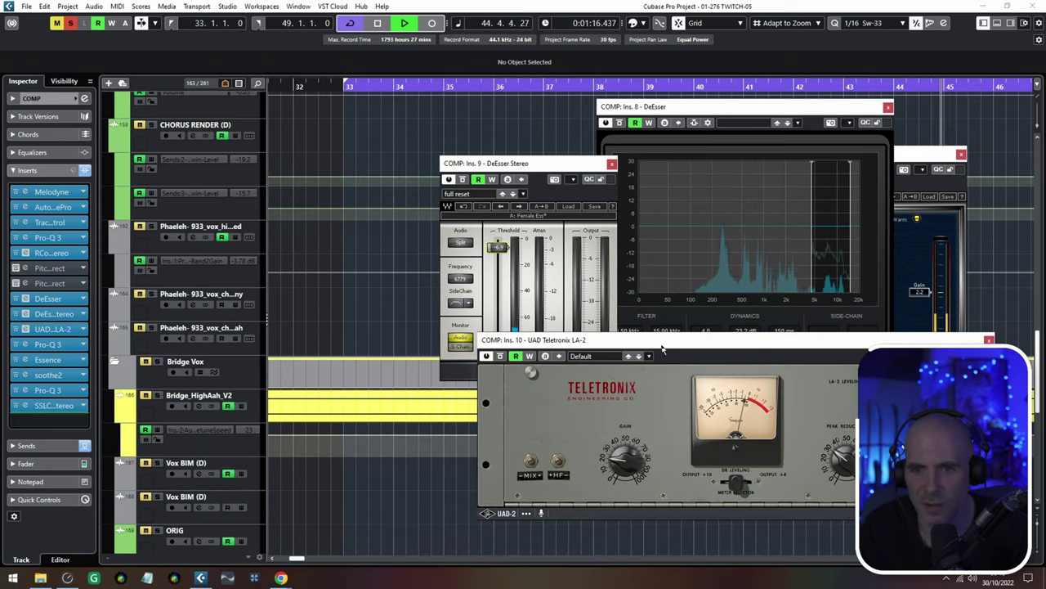
{"action": "left_click_drag", "start_coordinate": [662, 349], "coordinate": [601, 372]}
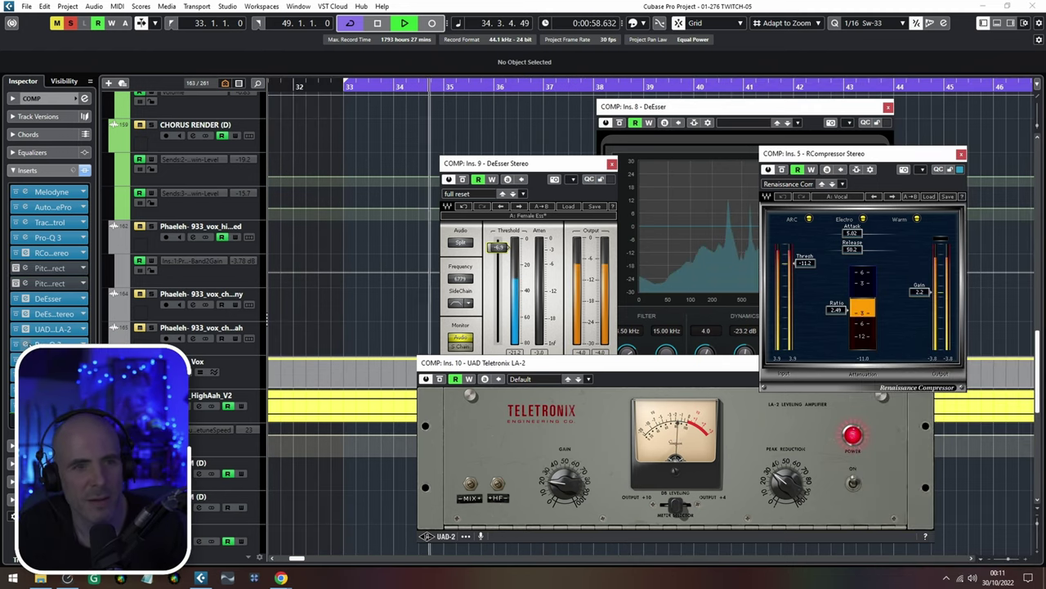
{"action": "left_click", "coordinate": [25, 344]}
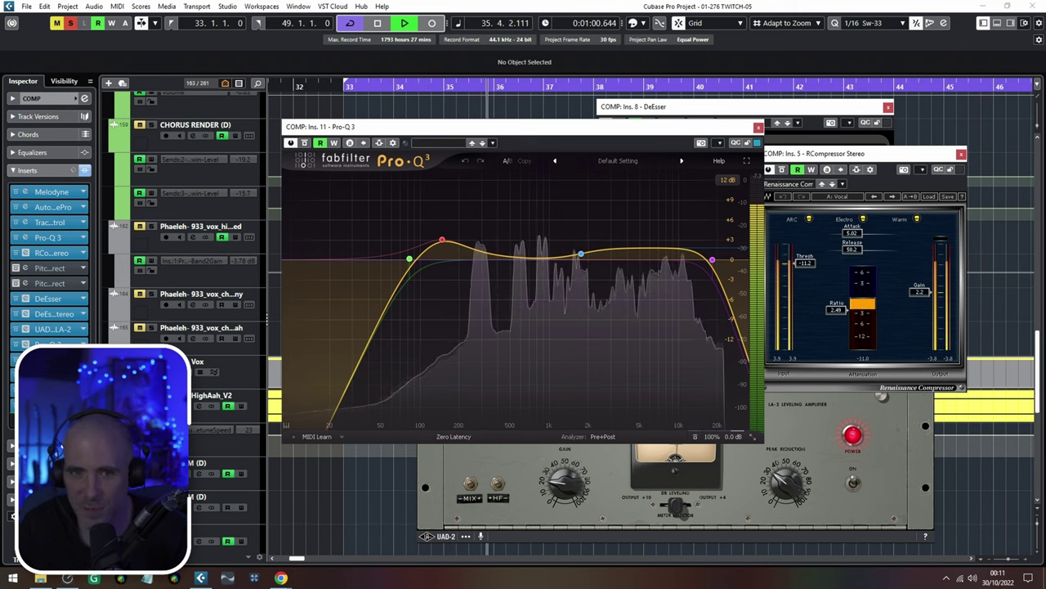
View the COMP track's Essence, soothe2, second Pro-Q 3 and SSLComp Stereo inserts in slots 12 to 15 during playback
{"action": "left_click", "coordinate": [26, 359]}
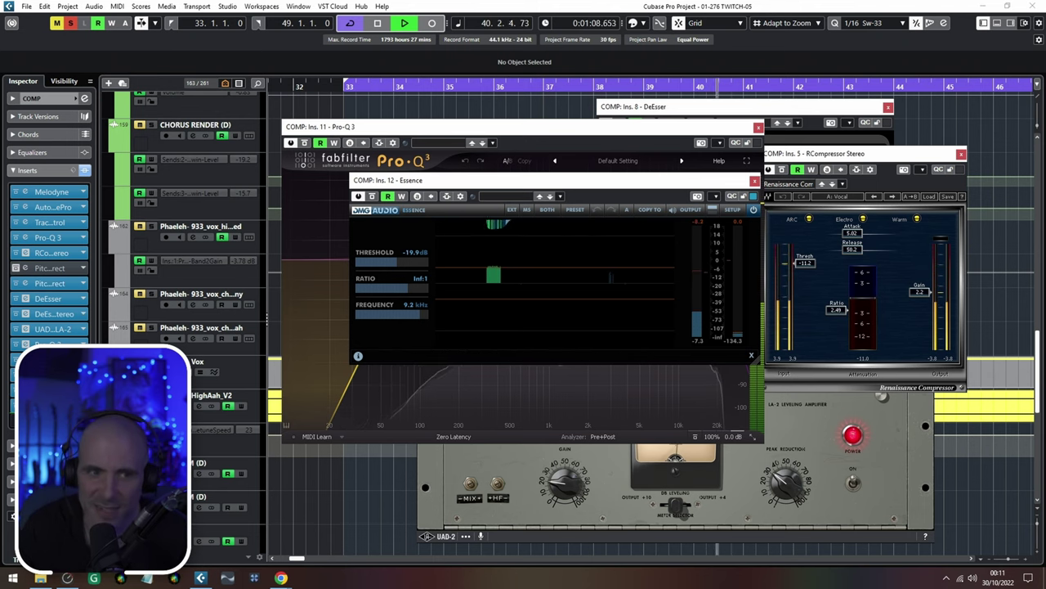
{"action": "left_click", "coordinate": [51, 375]}
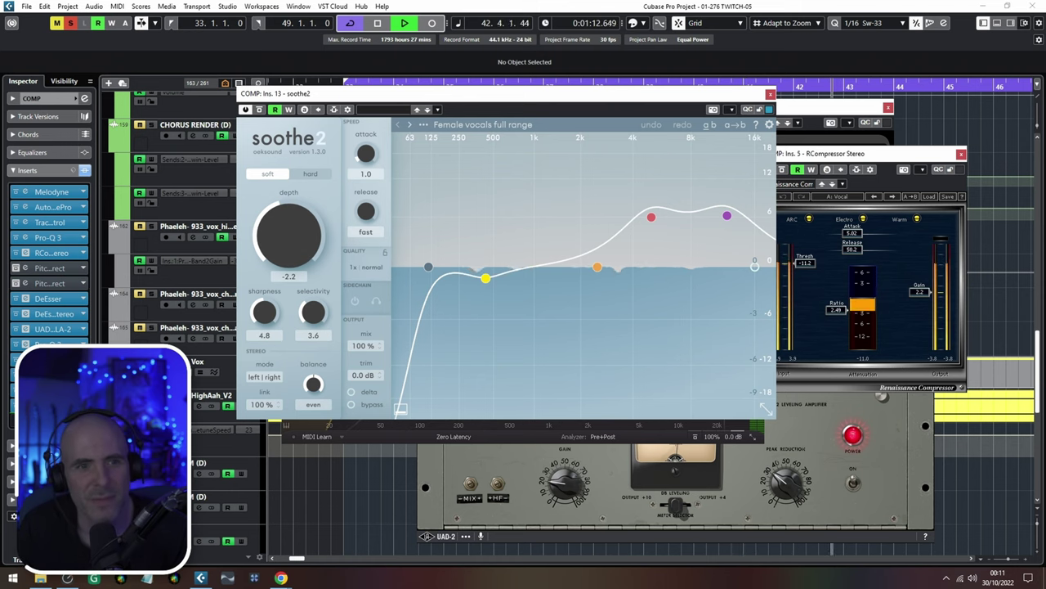
{"action": "left_click", "coordinate": [51, 389]}
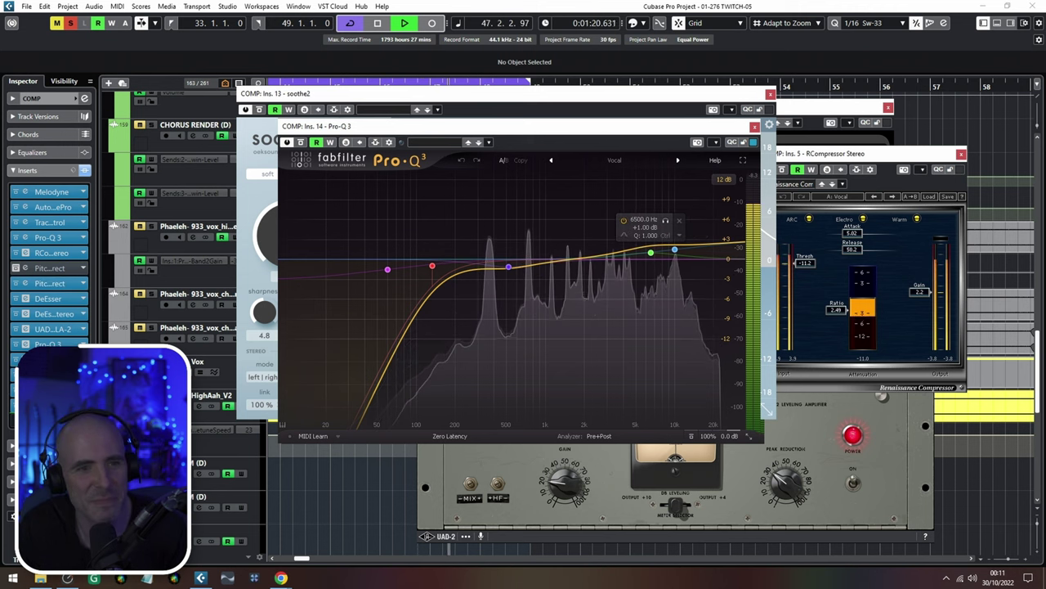
{"action": "left_click", "coordinate": [51, 405]}
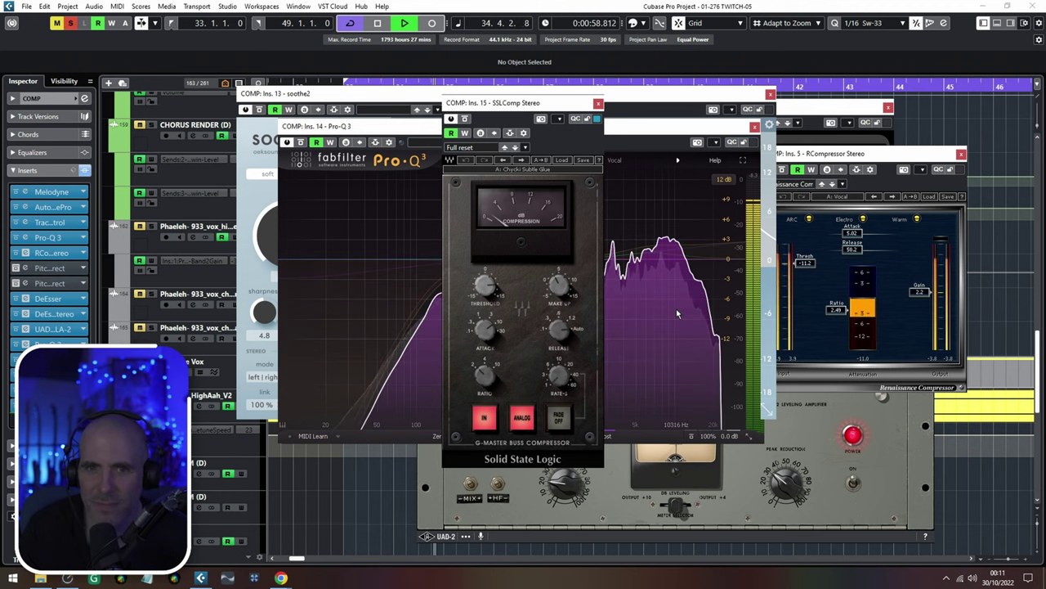
Move the UAD Teletronix LA-2 window aside, and close the SSLComp, slot 14 Pro-Q 3, soothe2 and LA-2 windows
{"action": "left_click", "coordinate": [829, 439]}
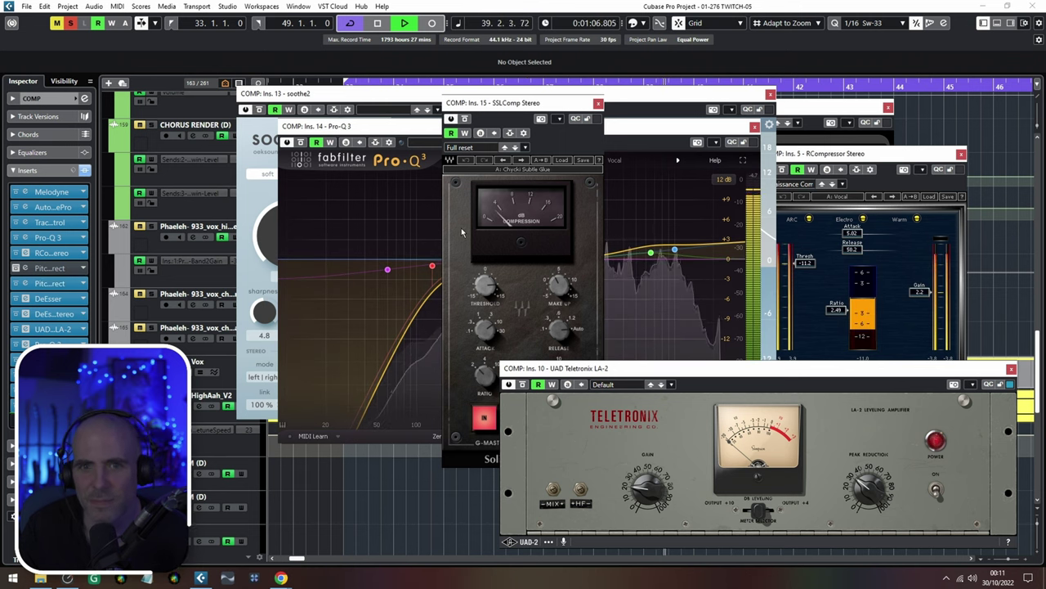
{"action": "left_click", "coordinate": [598, 104]}
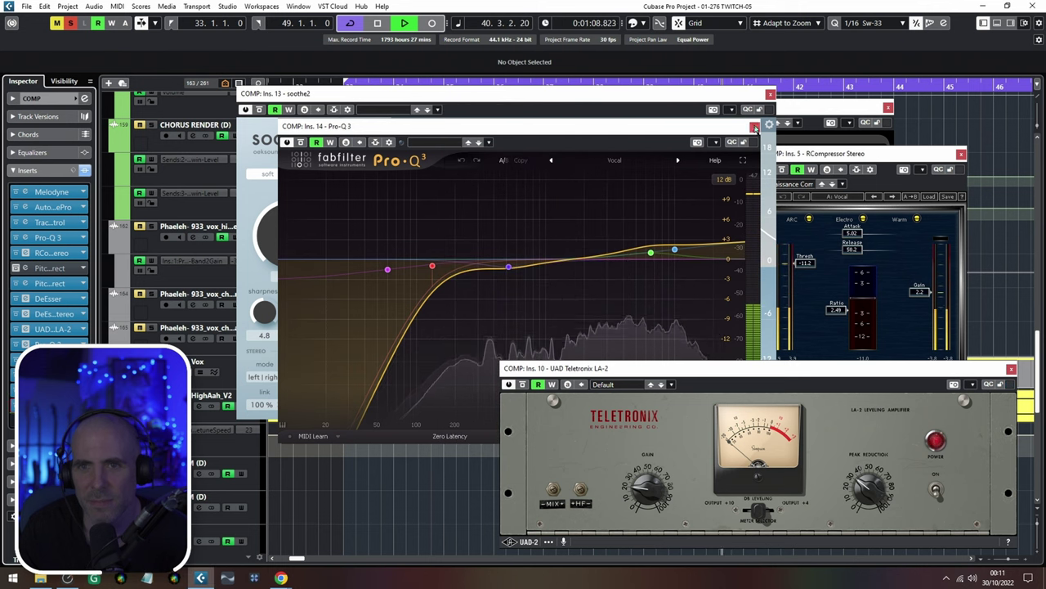
{"action": "left_click", "coordinate": [753, 127]}
{"action": "left_click", "coordinate": [770, 97]}
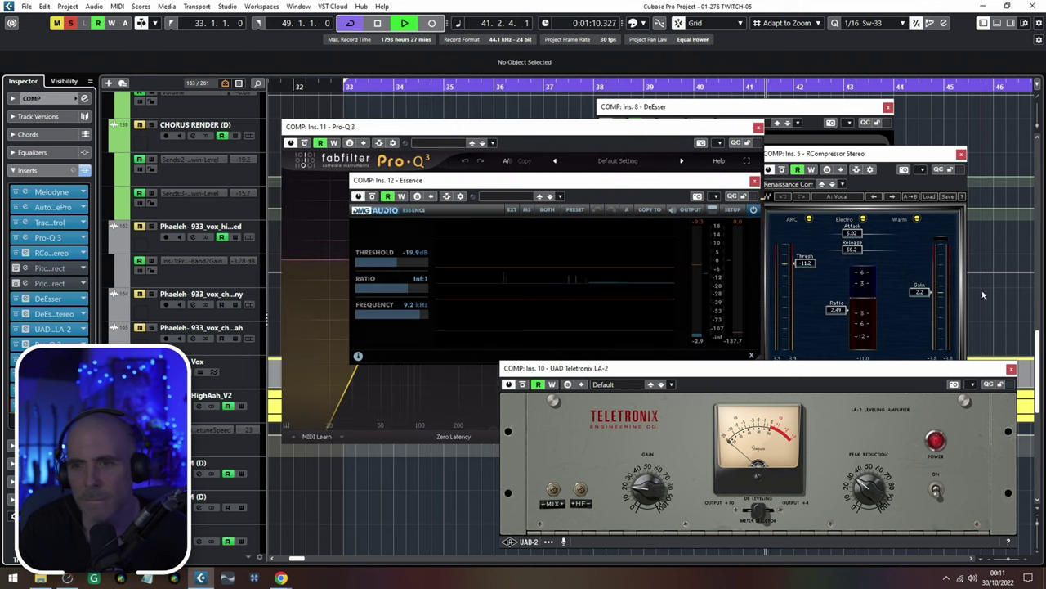
{"action": "left_click", "coordinate": [1011, 370]}
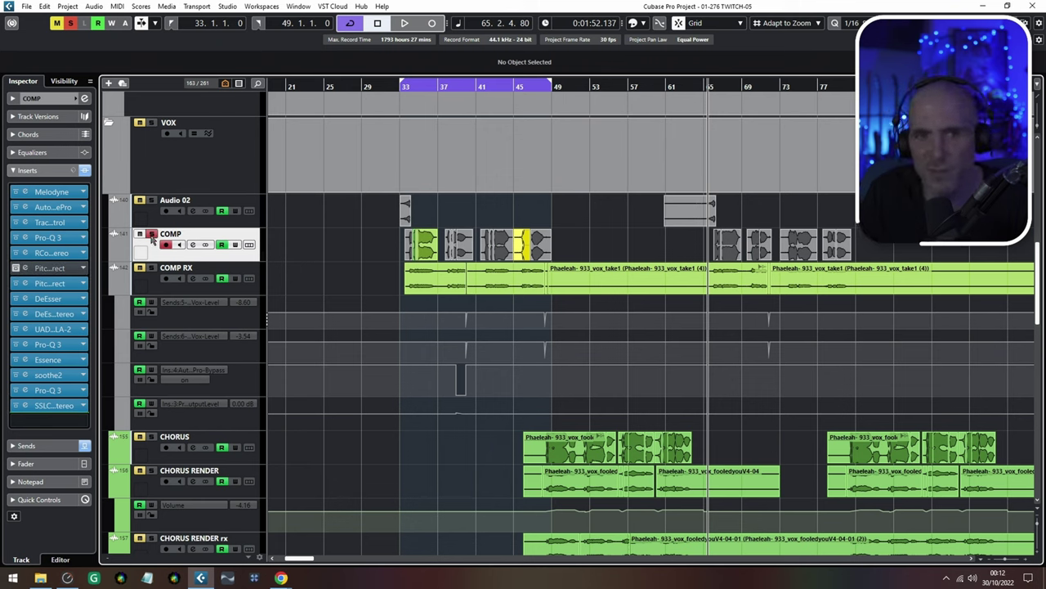
Unsolo the COMP track and disable it
{"action": "right_click", "coordinate": [184, 234]}
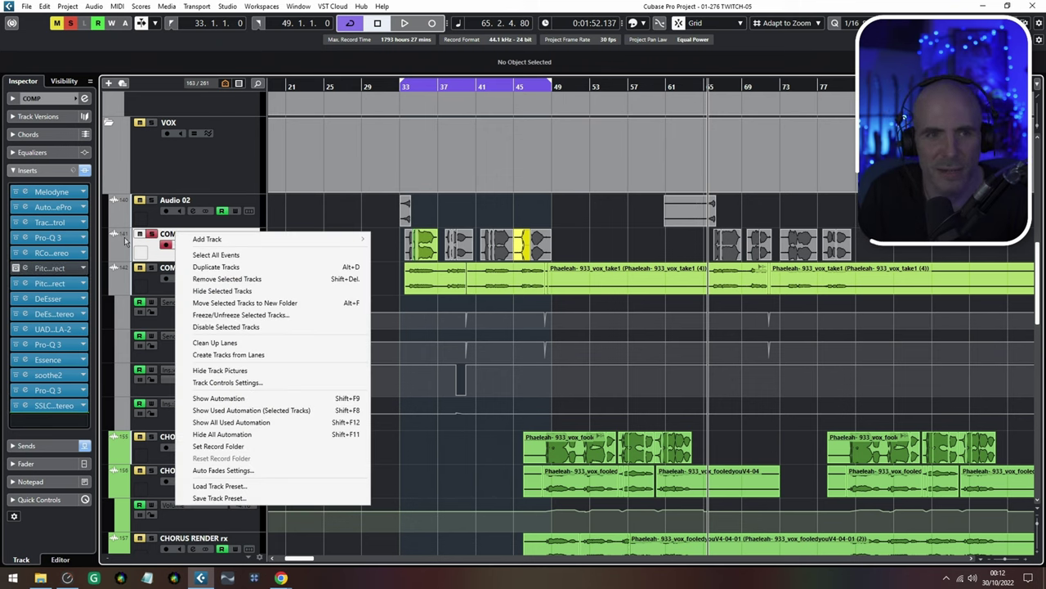
{"action": "left_click", "coordinate": [164, 237]}
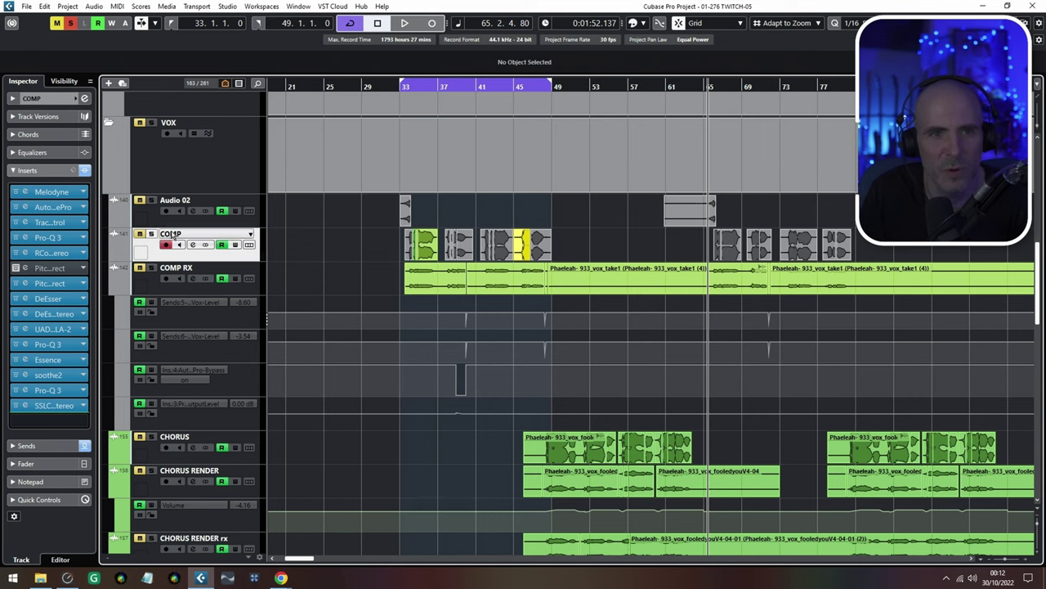
{"action": "right_click", "coordinate": [171, 237]}
{"action": "left_click", "coordinate": [223, 325]}
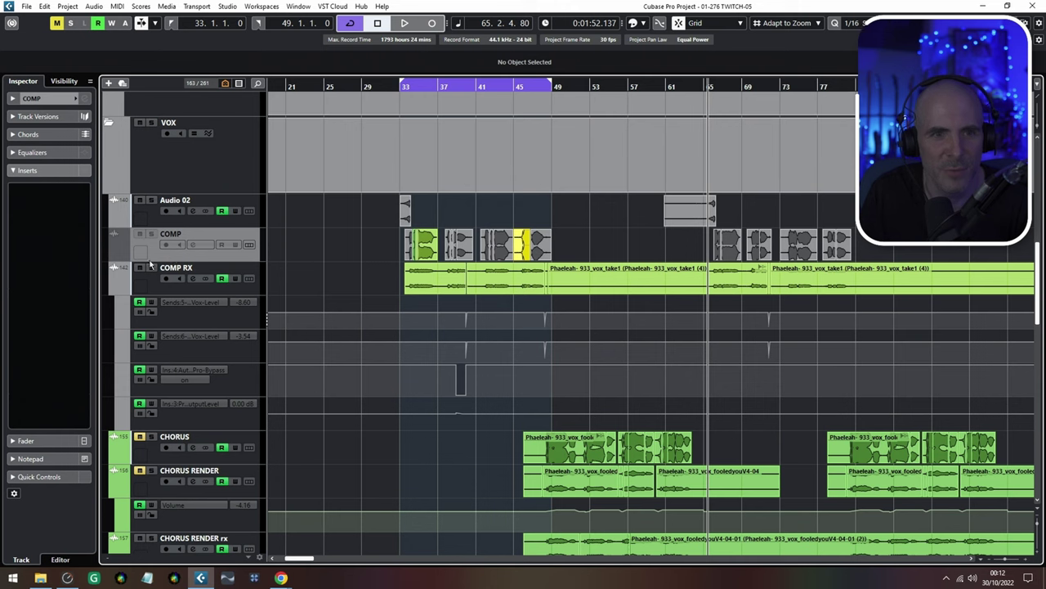
Select and solo the COMP RX track, and briefly play its vocal from the start of the bar 33 loop
{"action": "left_click", "coordinate": [147, 285]}
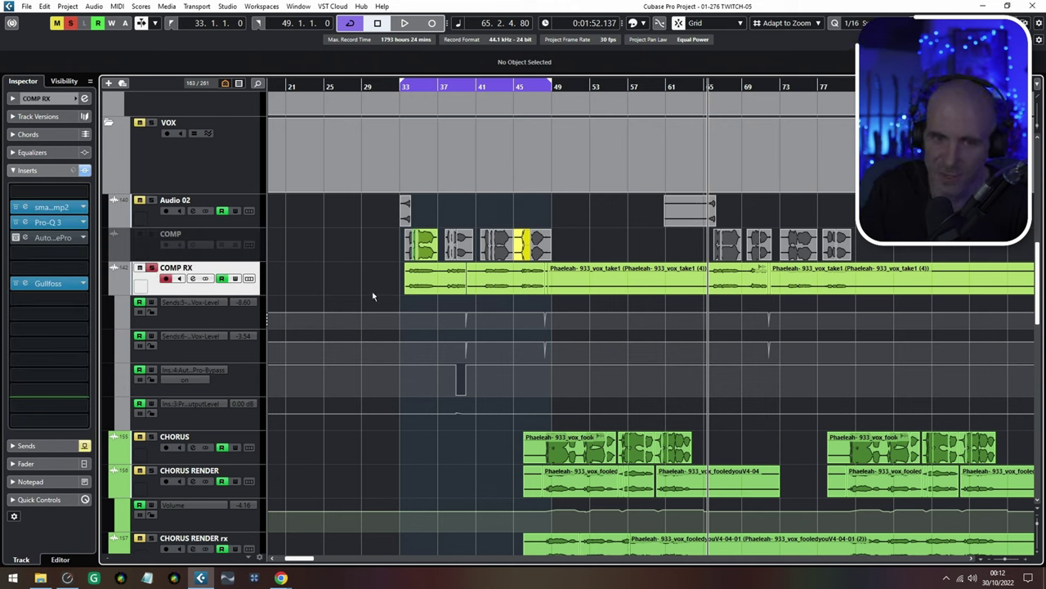
{"action": "key", "text": "space"}
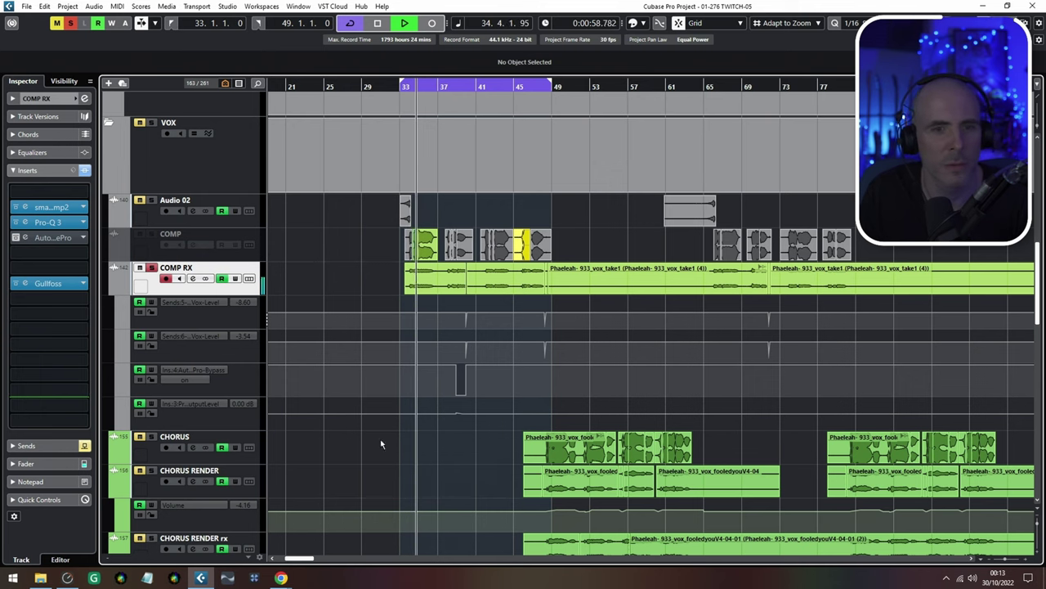
{"action": "key", "text": "space"}
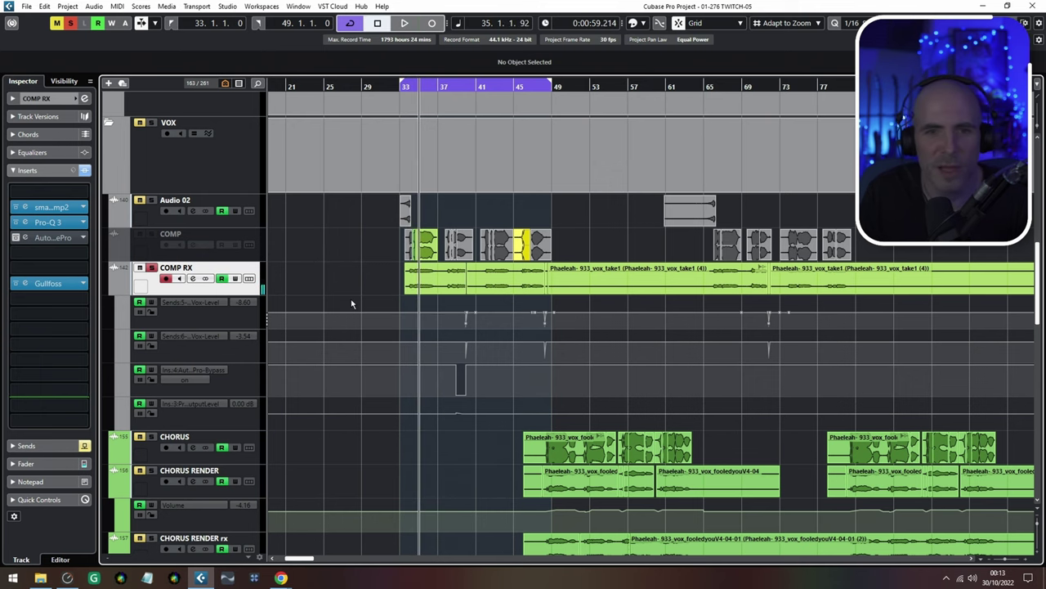
Solo the Vox - ALL FX - REVERB and DELAYS tracks and the BASS folder, and play them with COMP RX
{"action": "scroll", "coordinate": [352, 304], "scroll_direction": "down", "scroll_amount": 15}
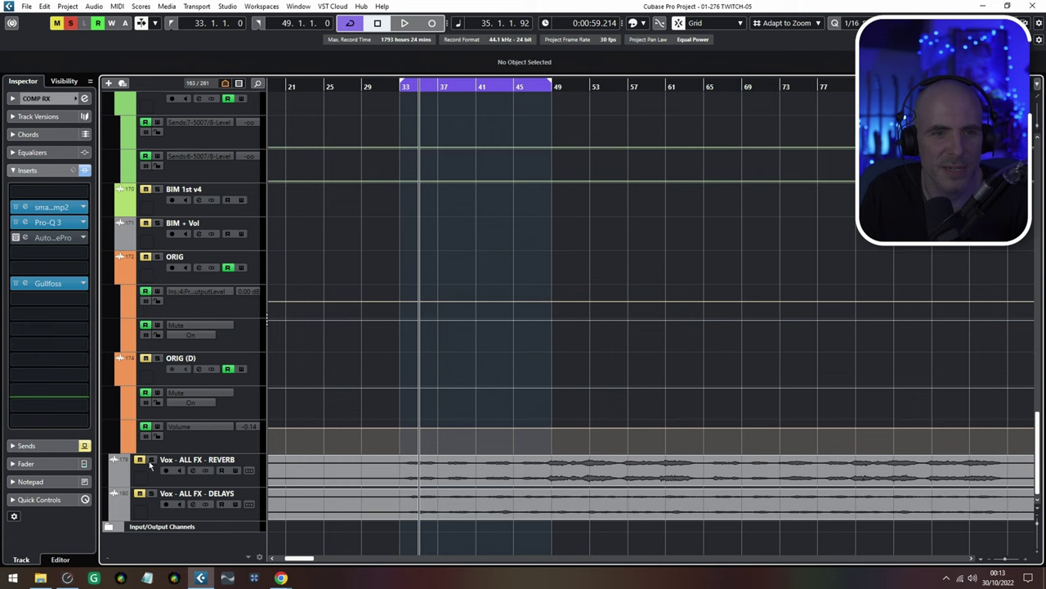
{"action": "scroll", "coordinate": [342, 309], "scroll_direction": "up", "scroll_amount": 12}
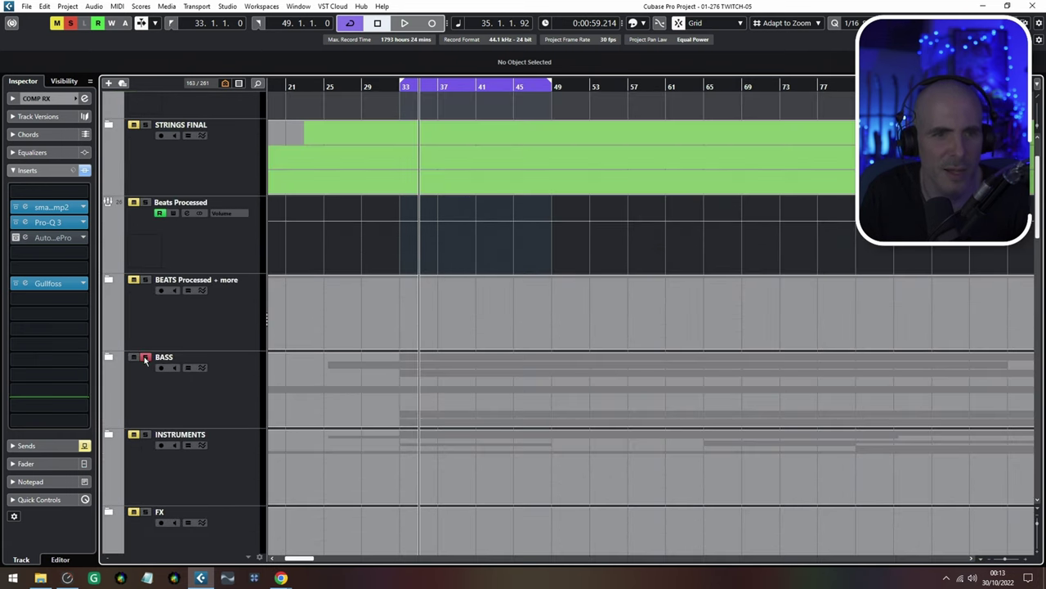
{"action": "key", "text": "space"}
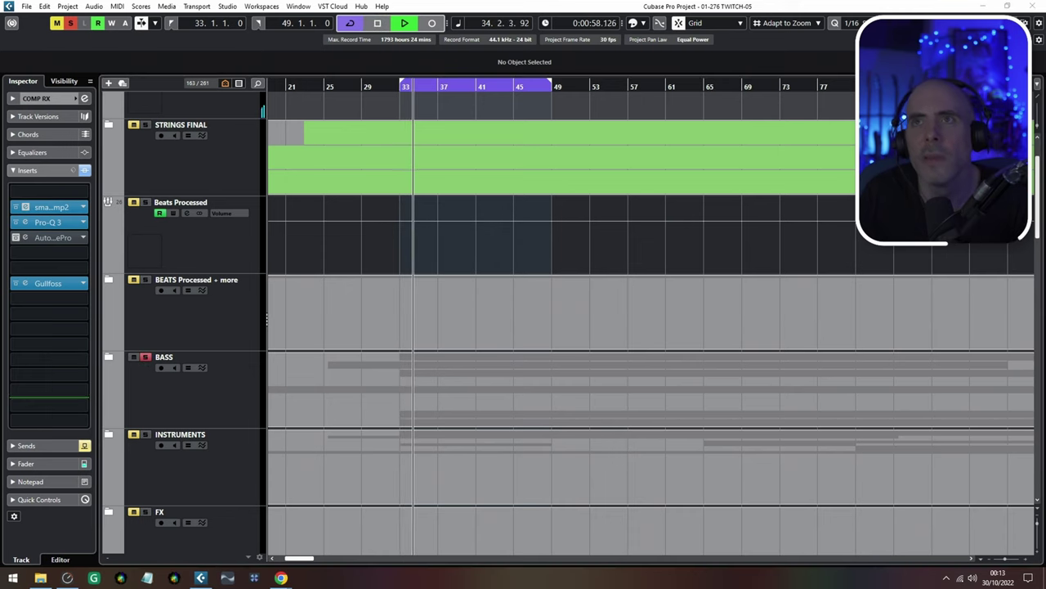
Examine COMP RX's smartComp2 and Gullfoss inserts during playback, comparing the vocal with Gullfoss bypassed and active
{"action": "left_click_drag", "start_coordinate": [720, 0], "coordinate": [538, 164]}
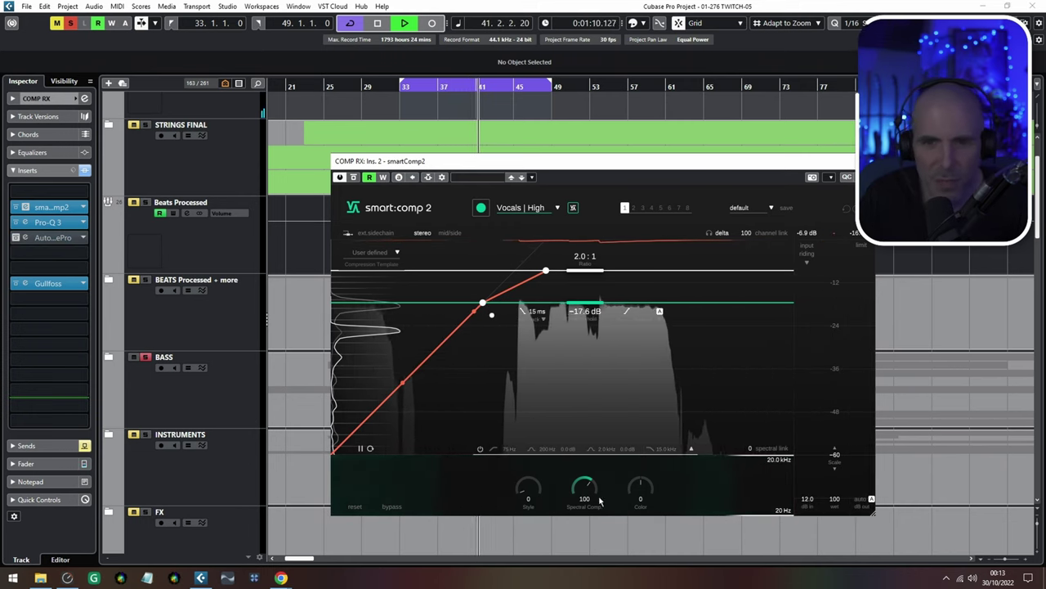
{"action": "key", "text": "space"}
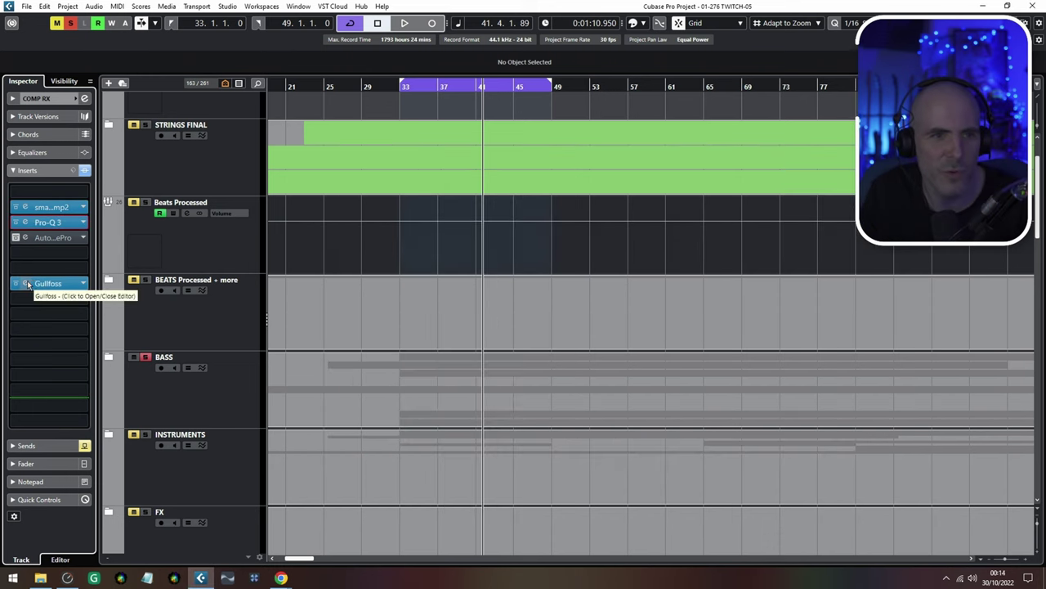
{"action": "left_click", "coordinate": [28, 284]}
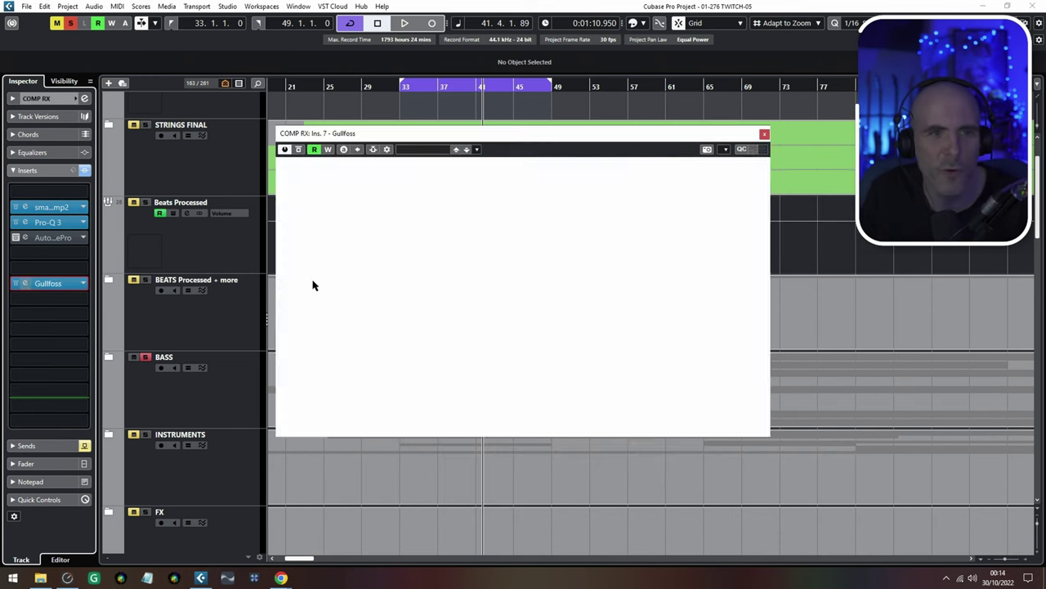
{"action": "key", "text": "space"}
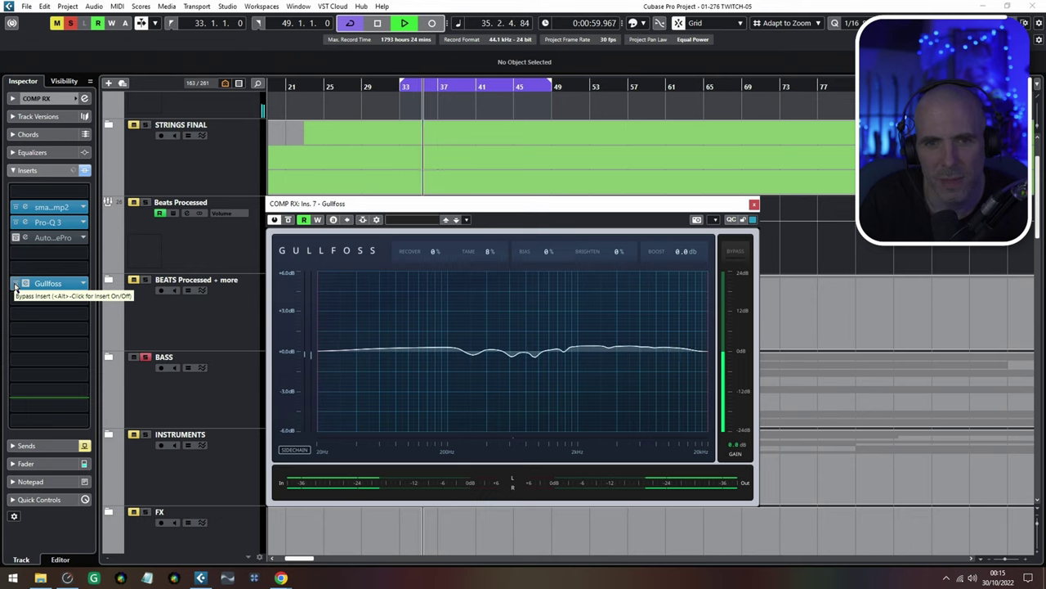
{"action": "left_click", "coordinate": [289, 219]}
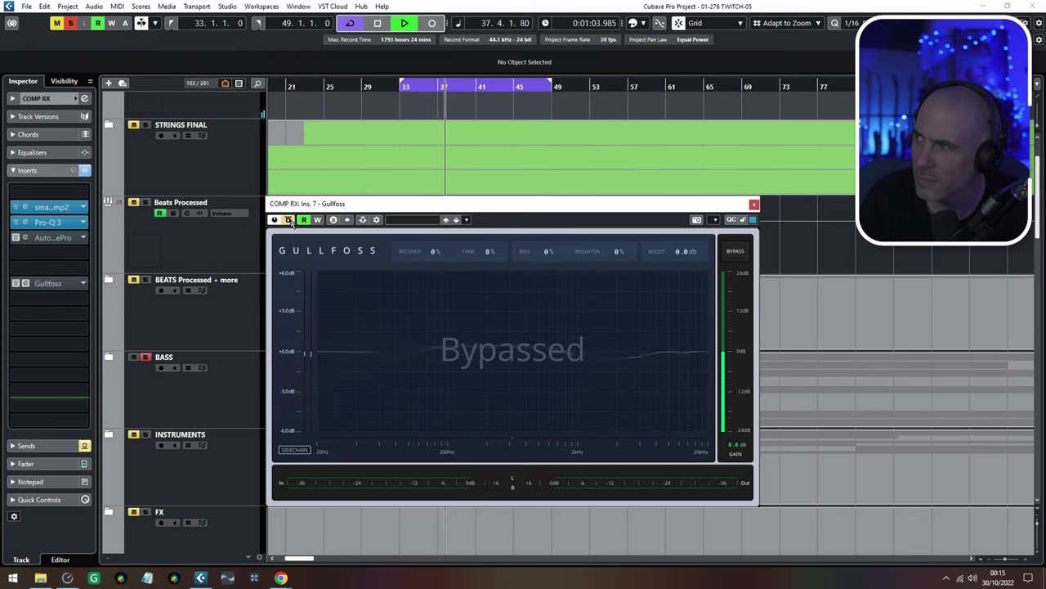
{"action": "left_click", "coordinate": [289, 220]}
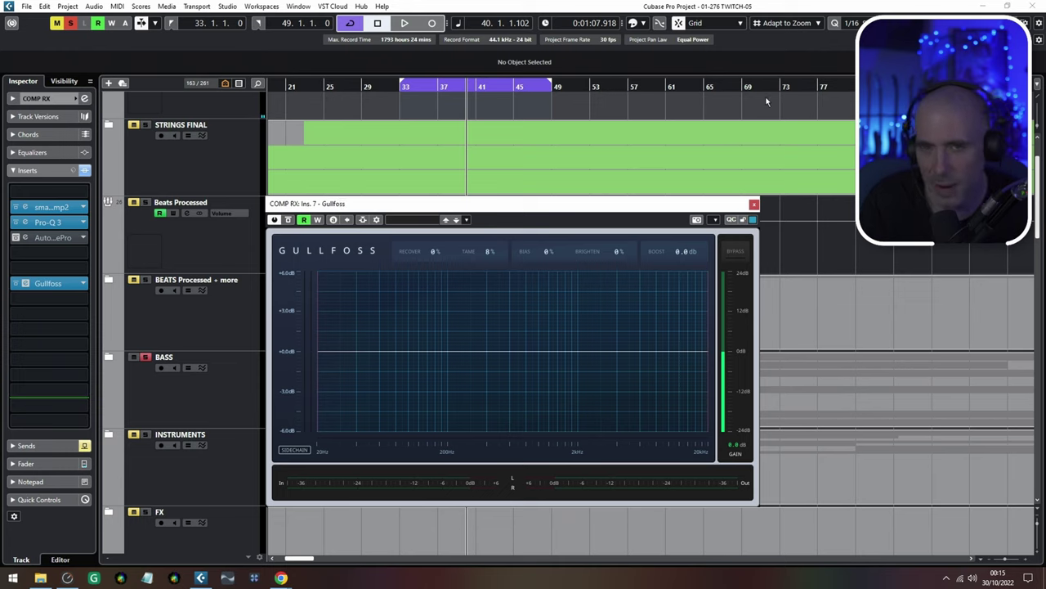
{"action": "left_click", "coordinate": [755, 204]}
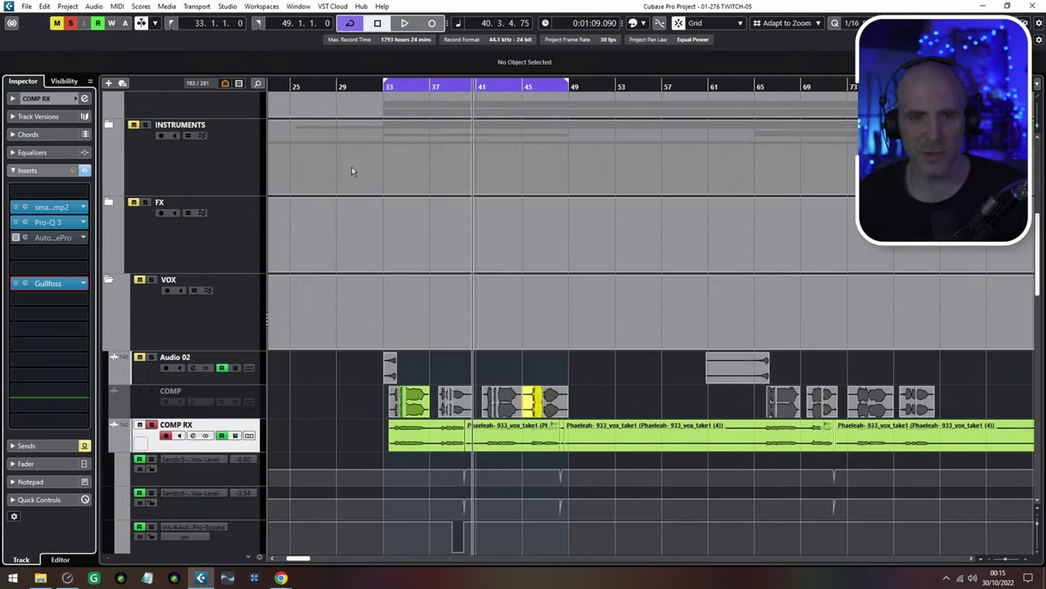
Solo the Audio 02 track above COMP, and audition it together with COMP RX from bar 32
{"action": "scroll", "coordinate": [359, 298], "scroll_direction": "down", "scroll_amount": 1}
{"action": "scroll", "coordinate": [360, 294], "scroll_direction": "down", "scroll_amount": 4}
{"action": "scroll", "coordinate": [362, 289], "scroll_direction": "up", "scroll_amount": 3}
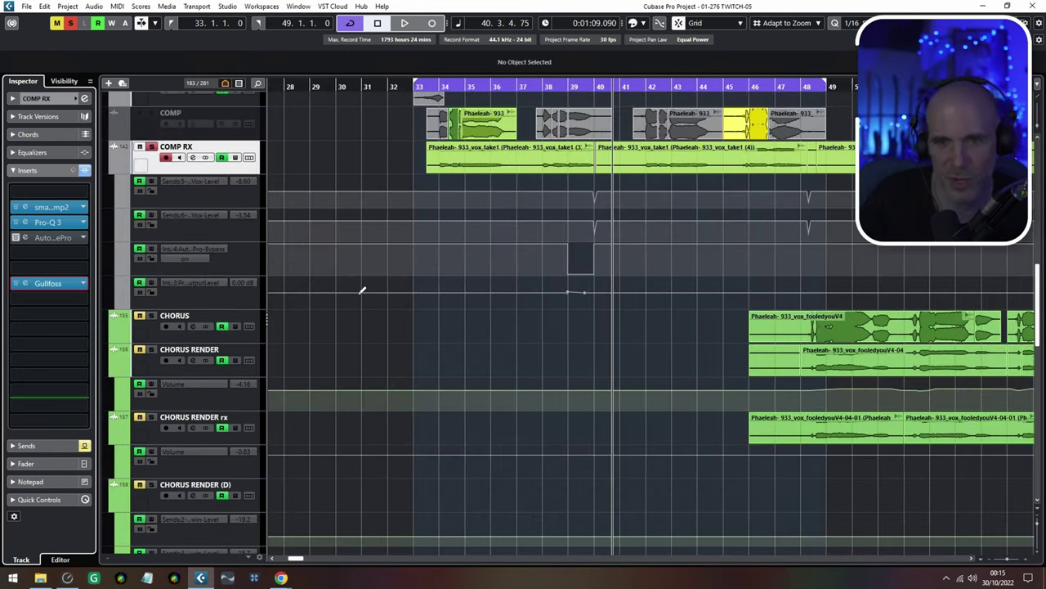
{"action": "scroll", "coordinate": [450, 401], "scroll_direction": "up", "scroll_amount": 4}
{"action": "left_click", "coordinate": [376, 85]}
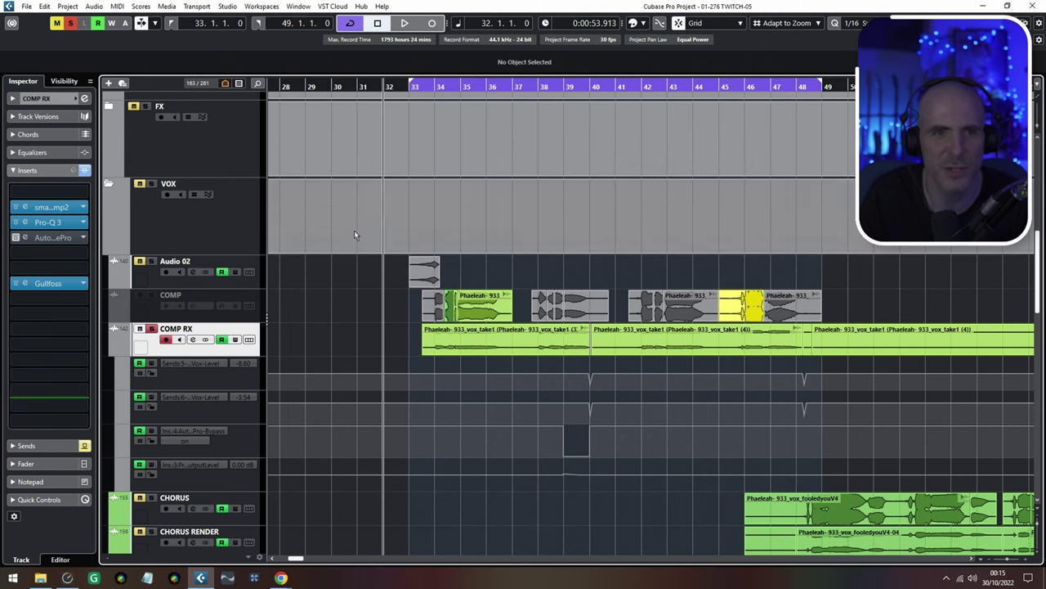
{"action": "scroll", "coordinate": [336, 282], "scroll_direction": "down", "scroll_amount": 3}
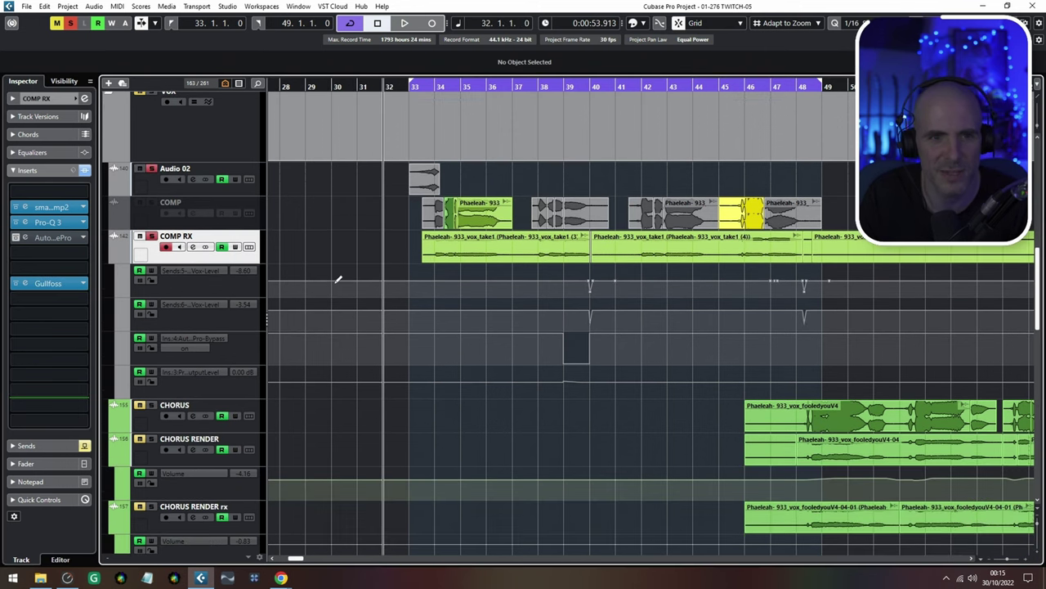
{"action": "key", "text": "space"}
{"action": "scroll", "coordinate": [339, 275], "scroll_direction": "up", "scroll_amount": 3}
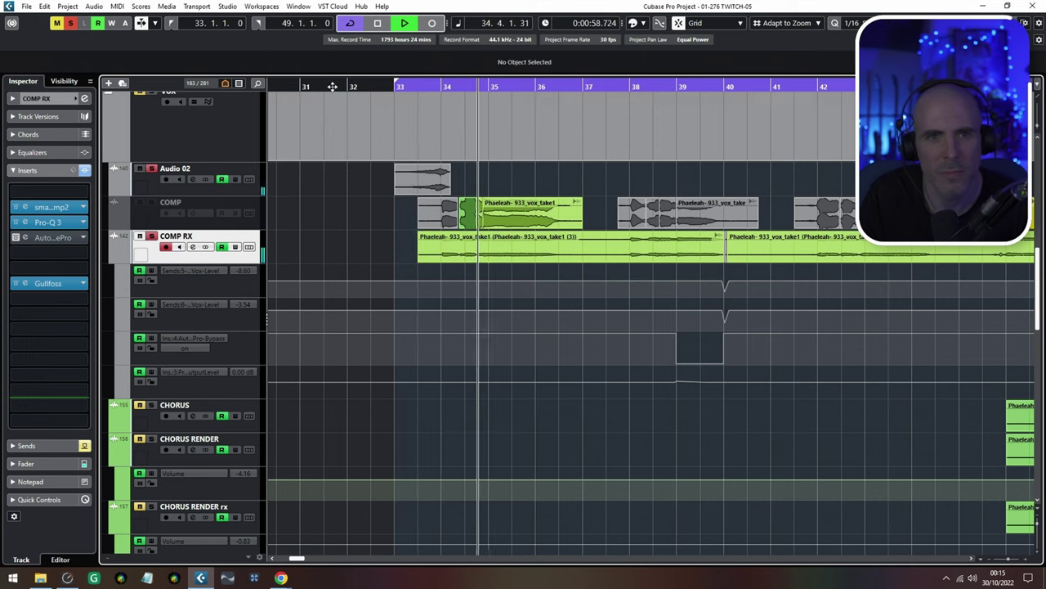
{"action": "key", "text": "space"}
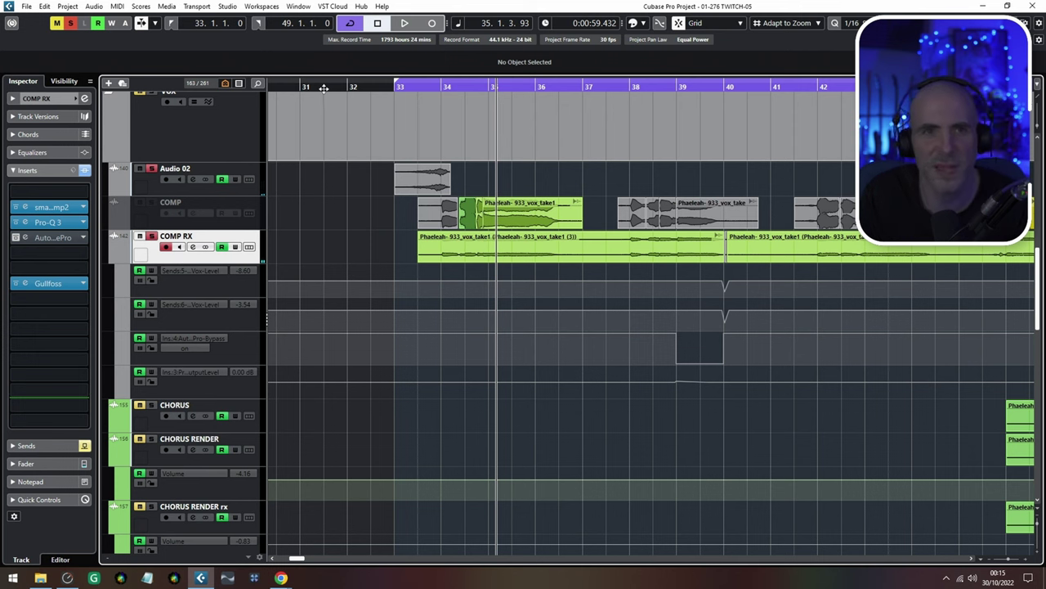
Unsolo Audio 02, and play the COMP RX vocal from just before bar 33
{"action": "scroll", "coordinate": [348, 176], "scroll_direction": "up", "scroll_amount": 10}
{"action": "scroll", "coordinate": [303, 235], "scroll_direction": "down", "scroll_amount": 10}
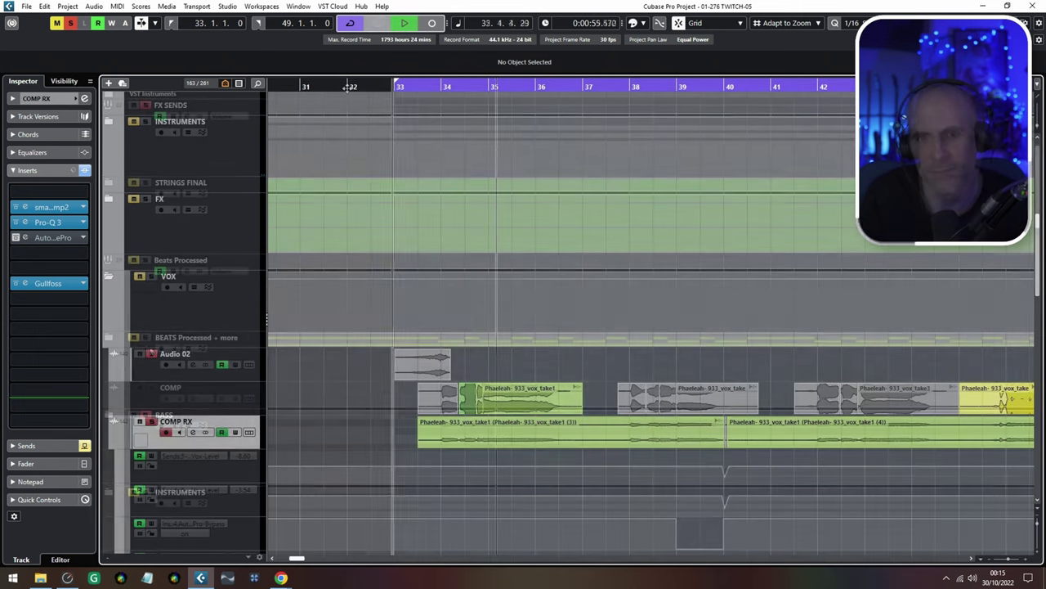
{"action": "key", "text": "space"}
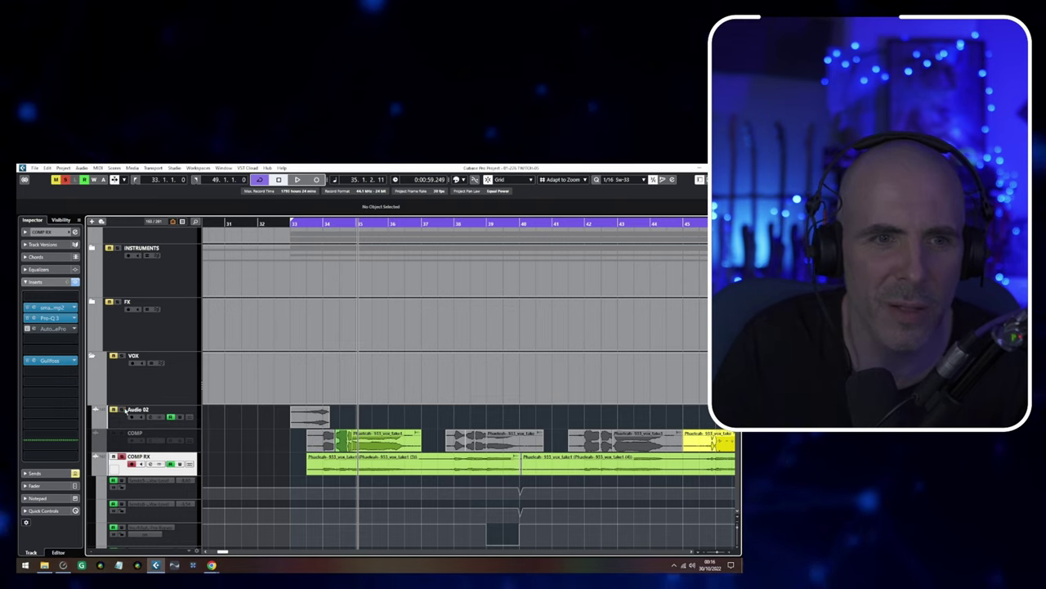
{"action": "left_click", "coordinate": [278, 223]}
{"action": "key", "text": "space"}
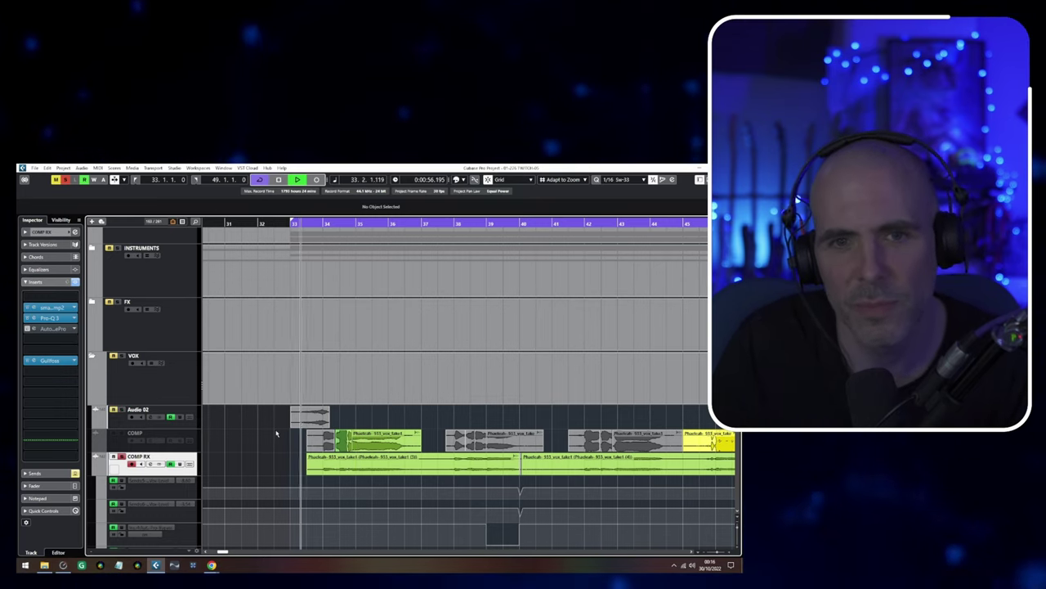
{"action": "key", "text": "space"}
Unsolo the Vox - ALL FX - REVERB and DELAYS tracks, and play the dry COMP RX vocal
{"action": "scroll", "coordinate": [292, 454], "scroll_direction": "down", "scroll_amount": 10}
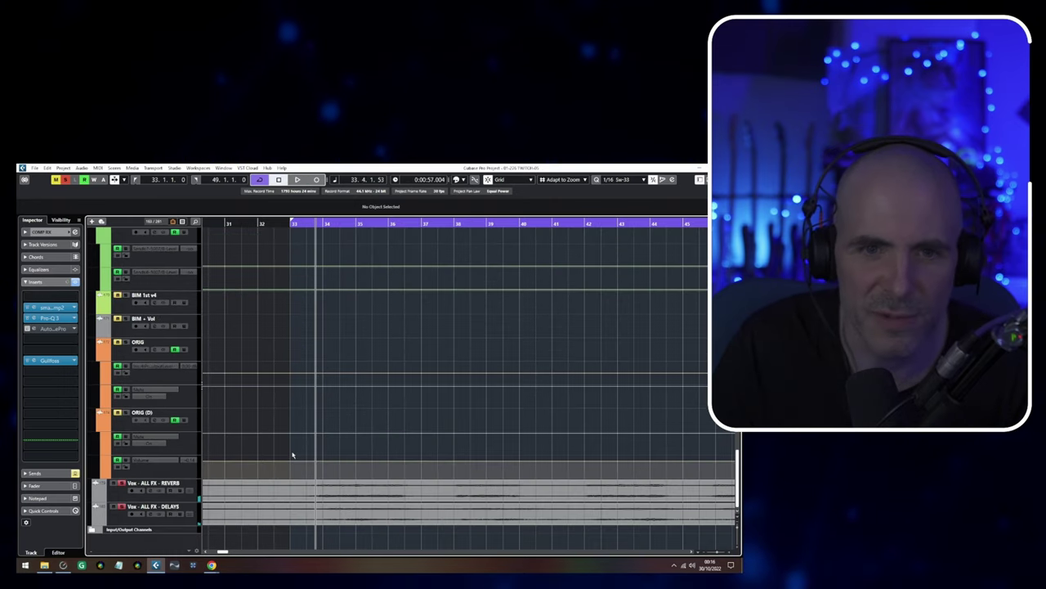
{"action": "scroll", "coordinate": [357, 363], "scroll_direction": "up", "scroll_amount": 5}
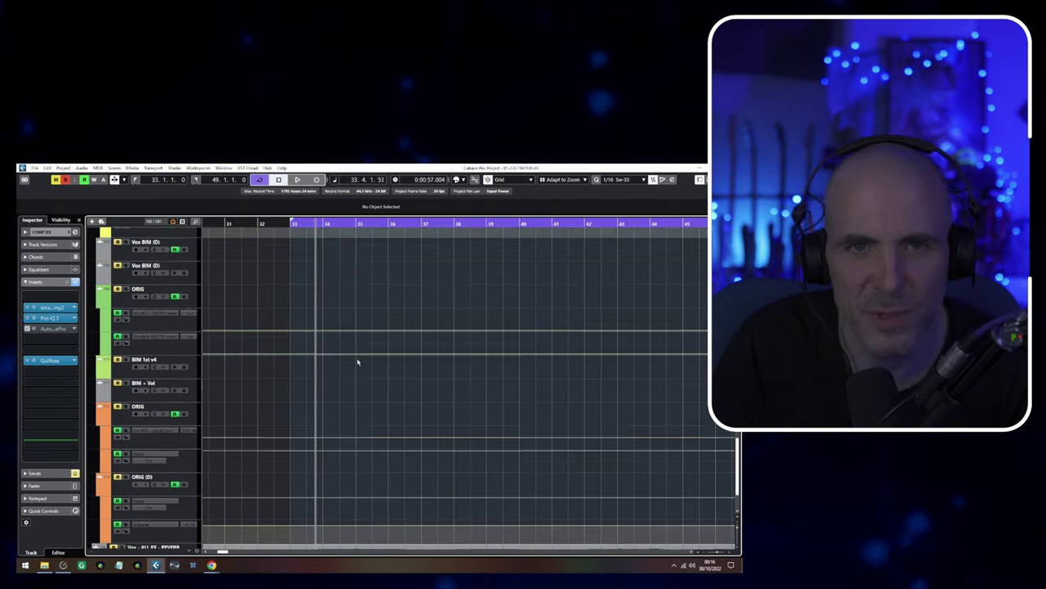
{"action": "key", "text": "space"}
{"action": "scroll", "coordinate": [336, 321], "scroll_direction": "up", "scroll_amount": 10}
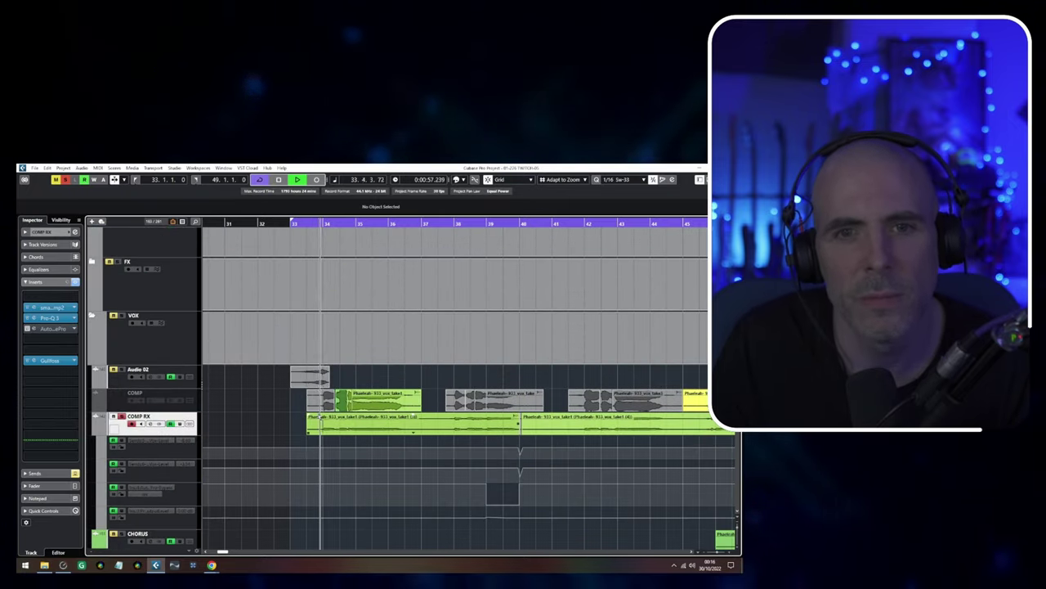
Solo Audio 02 alongside COMP RX, audition both after bar 34, and inspect the overlapping clips around the bar 34 line
{"action": "key", "text": "space"}
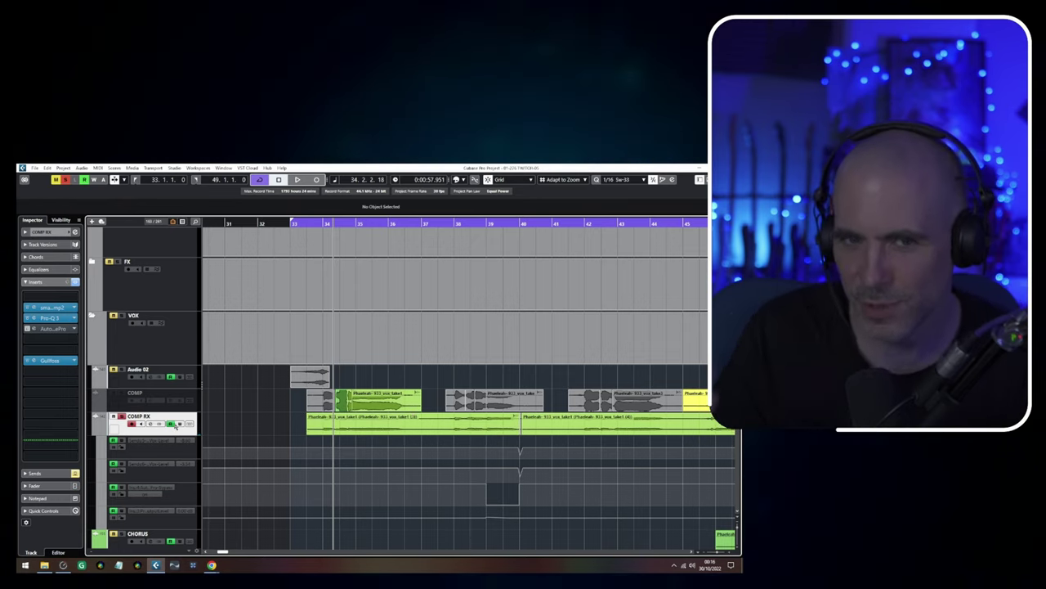
{"action": "scroll", "coordinate": [246, 382], "scroll_direction": "up", "scroll_amount": 4}
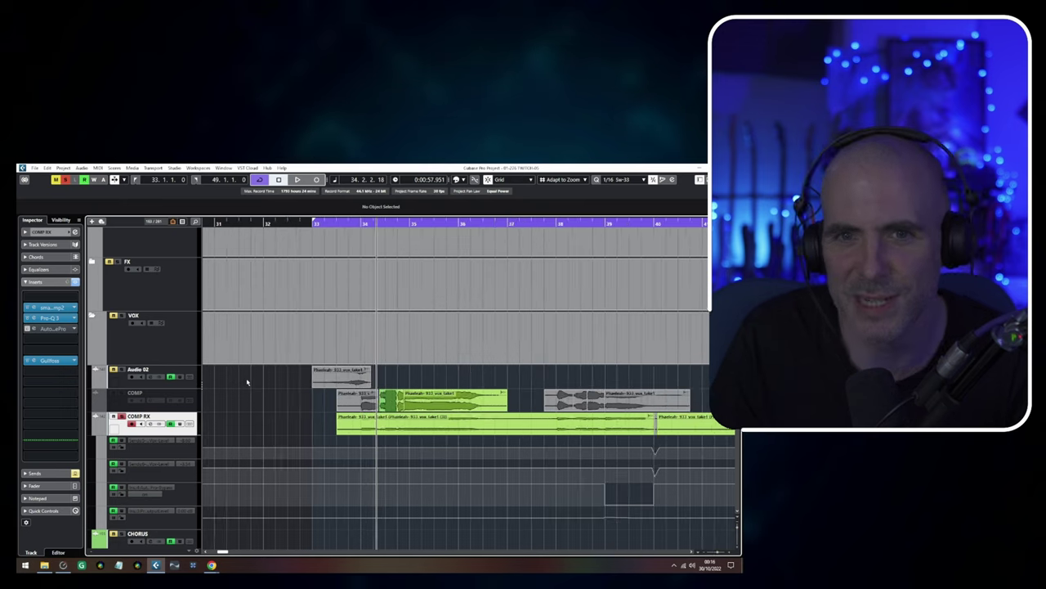
{"action": "left_click_drag", "start_coordinate": [340, 400], "coordinate": [229, 422]}
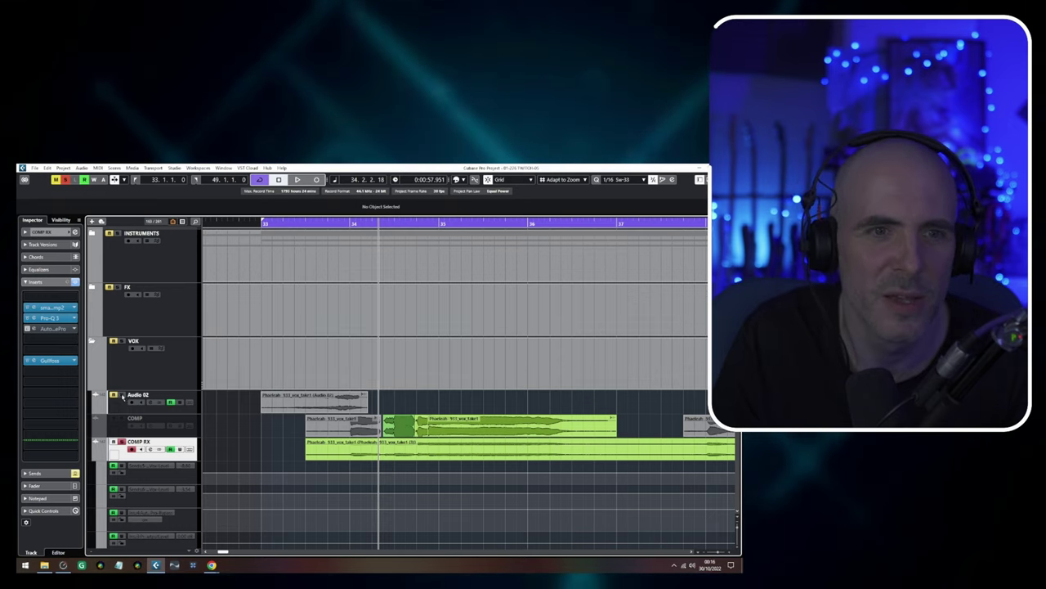
{"action": "left_click", "coordinate": [214, 236]}
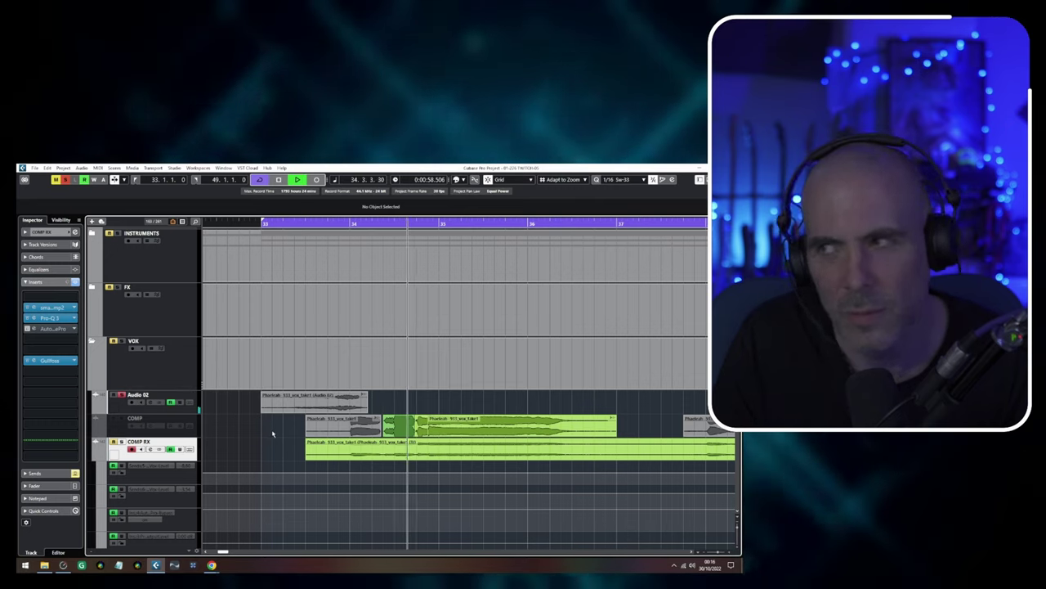
{"action": "key", "text": "space"}
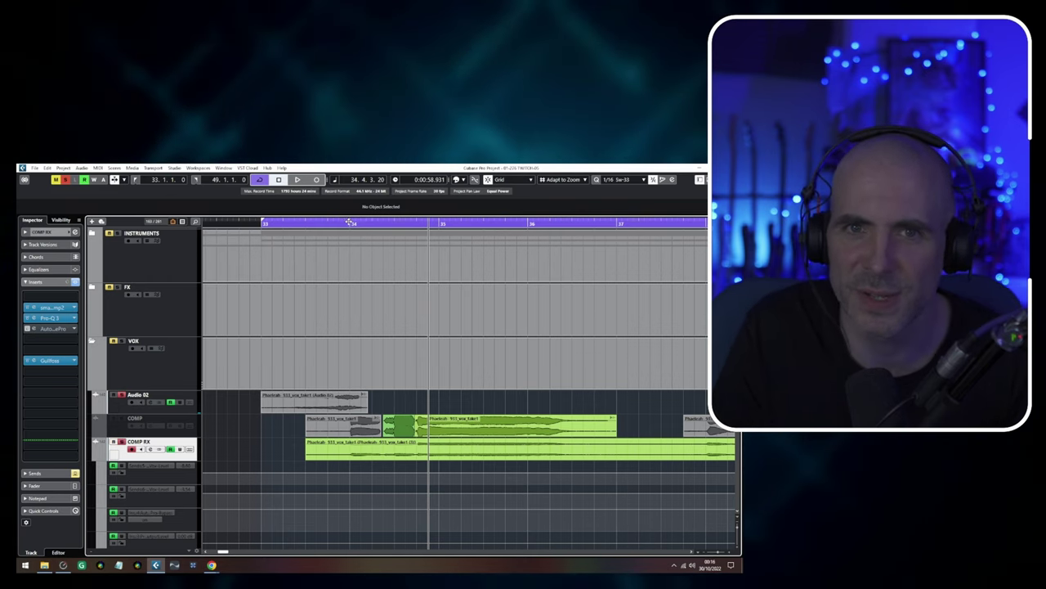
{"action": "left_click_drag", "start_coordinate": [350, 224], "coordinate": [360, 238]}
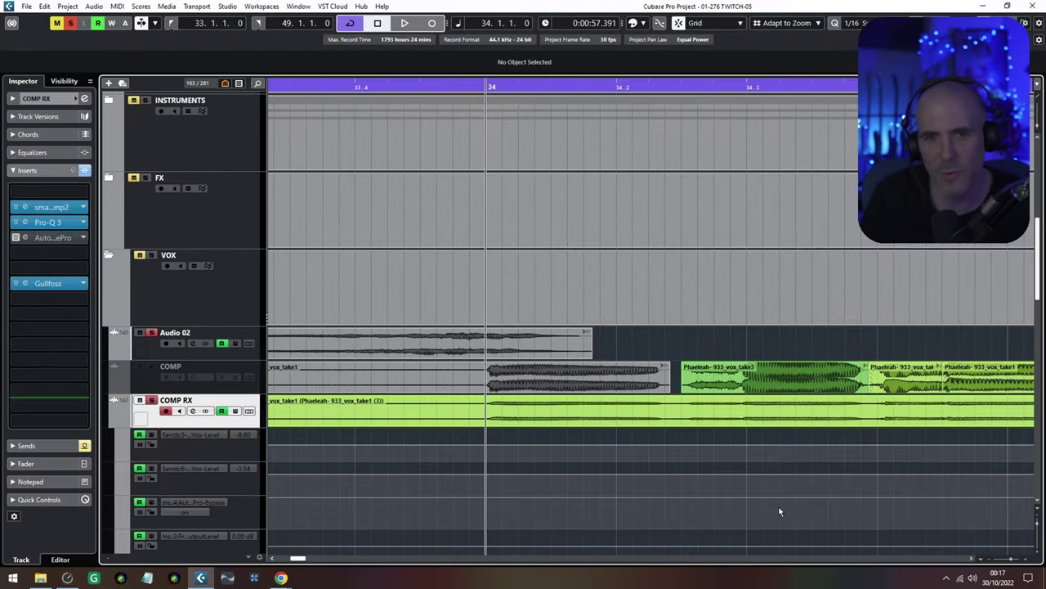
{"action": "scroll", "coordinate": [871, 423], "scroll_direction": "left", "scroll_amount": 2}
{"action": "scroll", "coordinate": [629, 362], "scroll_direction": "down", "scroll_amount": 3}
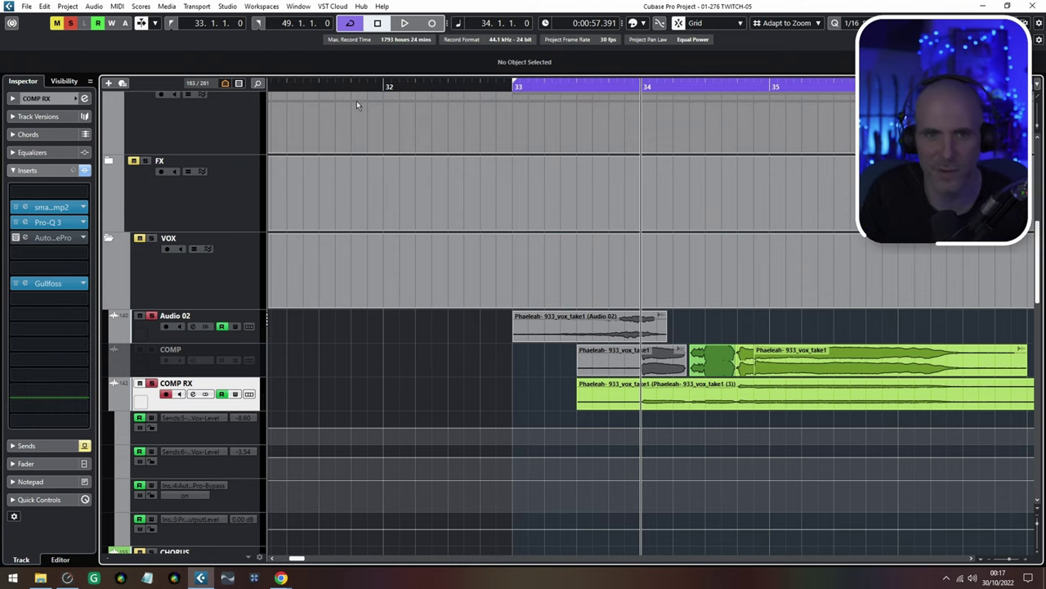
Clear the solos, set the left locator to bar 32, and play the full mix from there
{"action": "left_click", "coordinate": [338, 82]}
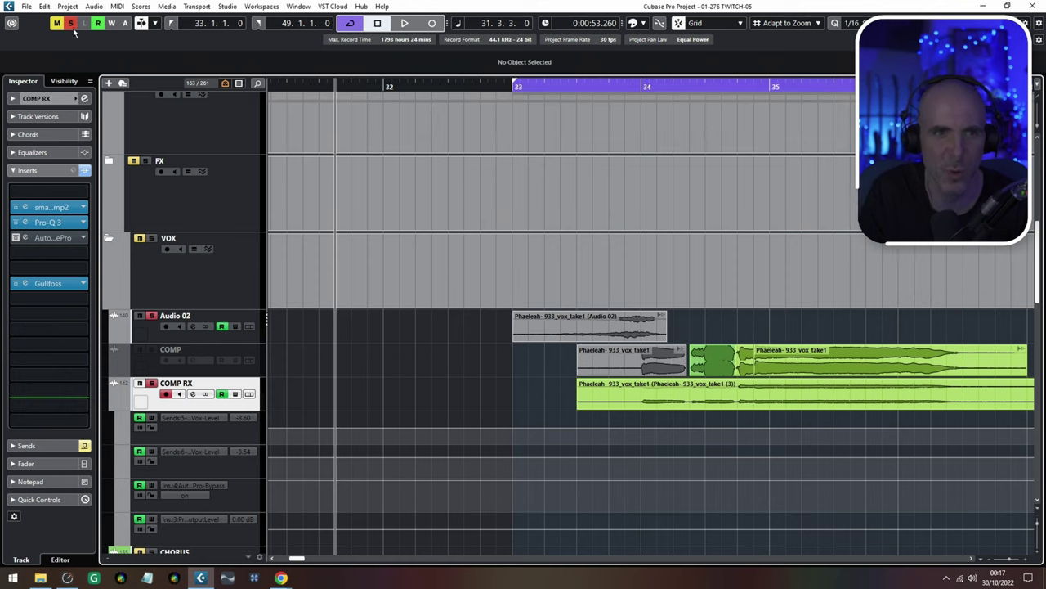
{"action": "left_click", "coordinate": [389, 85], "text": "ctrl"}
{"action": "left_click", "coordinate": [389, 85]}
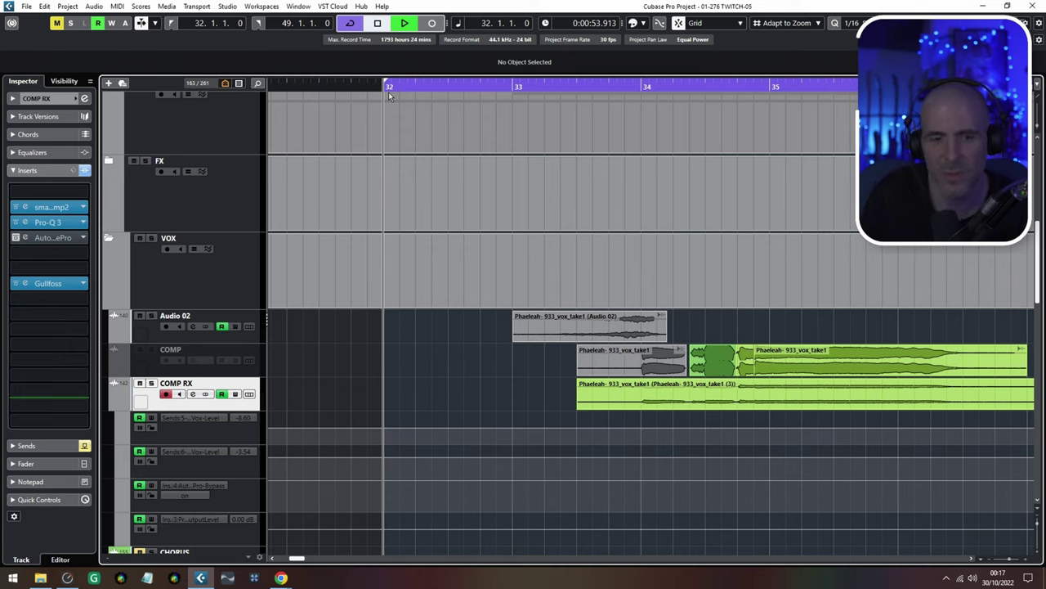
{"action": "key", "text": "space"}
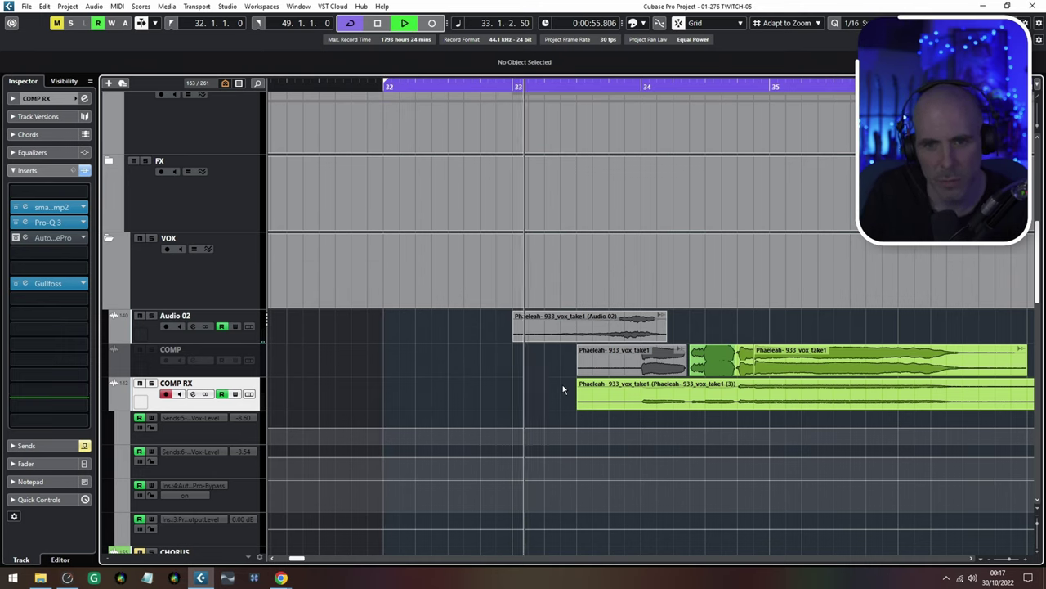
Audition the full mix from bar 32 with Audio 02 muted, and unmute it after the comparison
{"action": "key", "text": "space"}
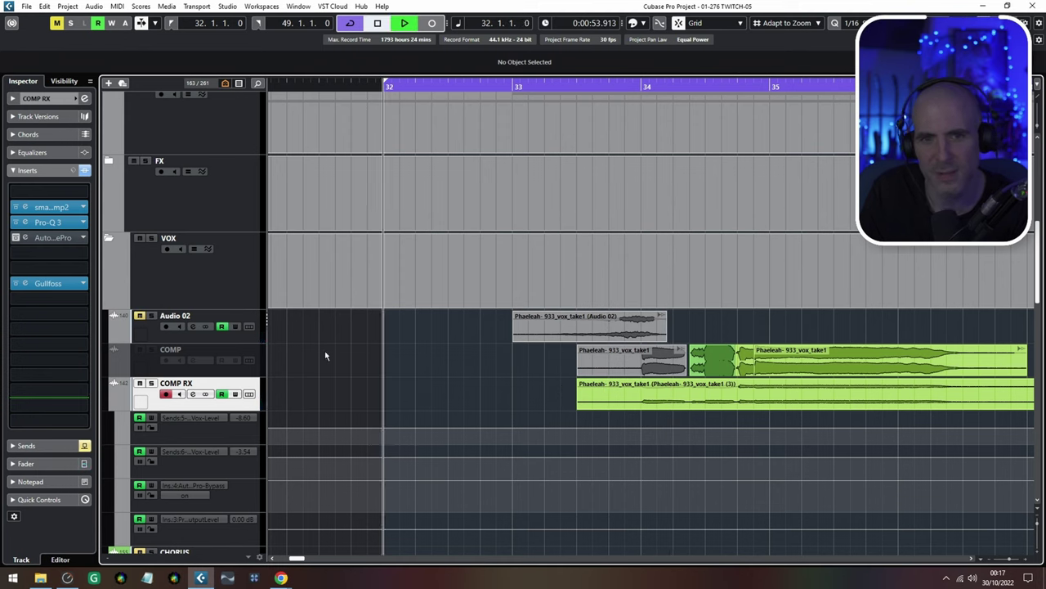
{"action": "key", "text": "space"}
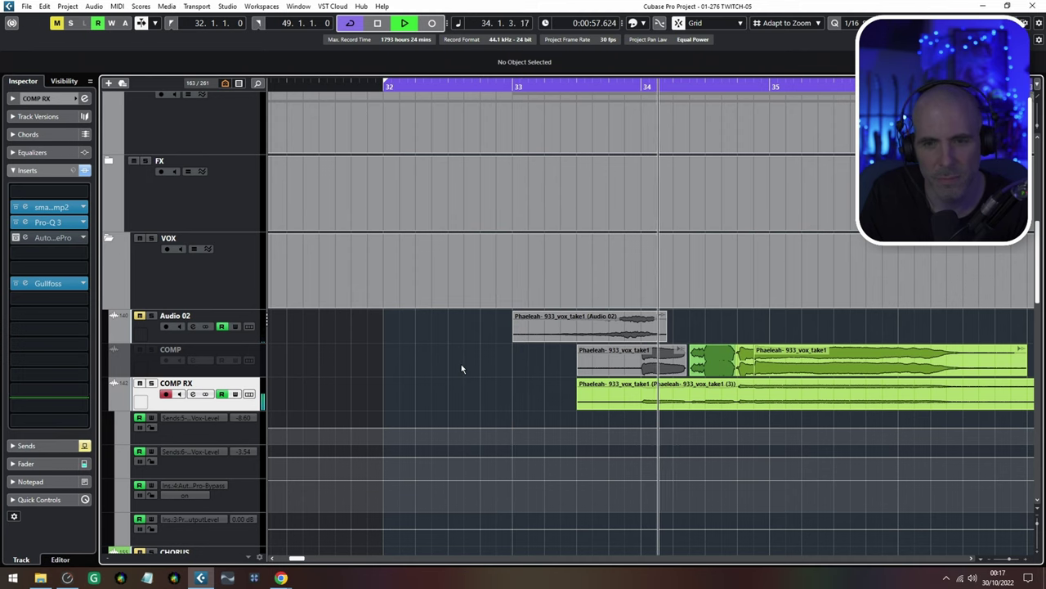
{"action": "key", "text": "space"}
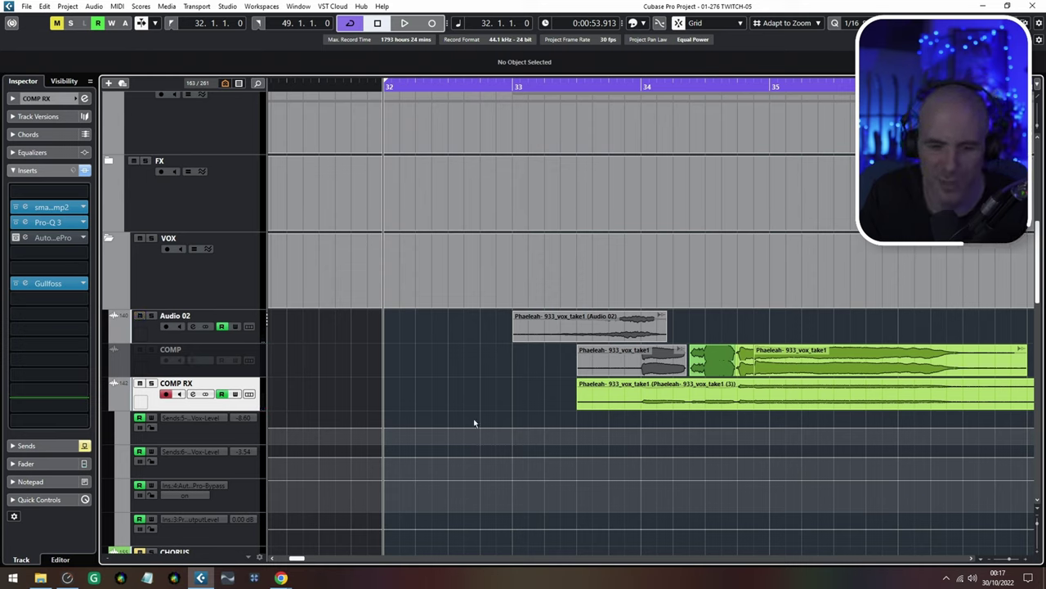
Solo the VOX folder and audition the vocal across COMP RX's send-level automation dips at bar 40
{"action": "scroll", "coordinate": [553, 407], "scroll_direction": "down", "scroll_amount": 4}
{"action": "left_click_drag", "start_coordinate": [552, 406], "coordinate": [461, 387]}
{"action": "scroll", "coordinate": [461, 387], "scroll_direction": "down", "scroll_amount": 3}
{"action": "scroll", "coordinate": [449, 386], "scroll_direction": "up", "scroll_amount": 4}
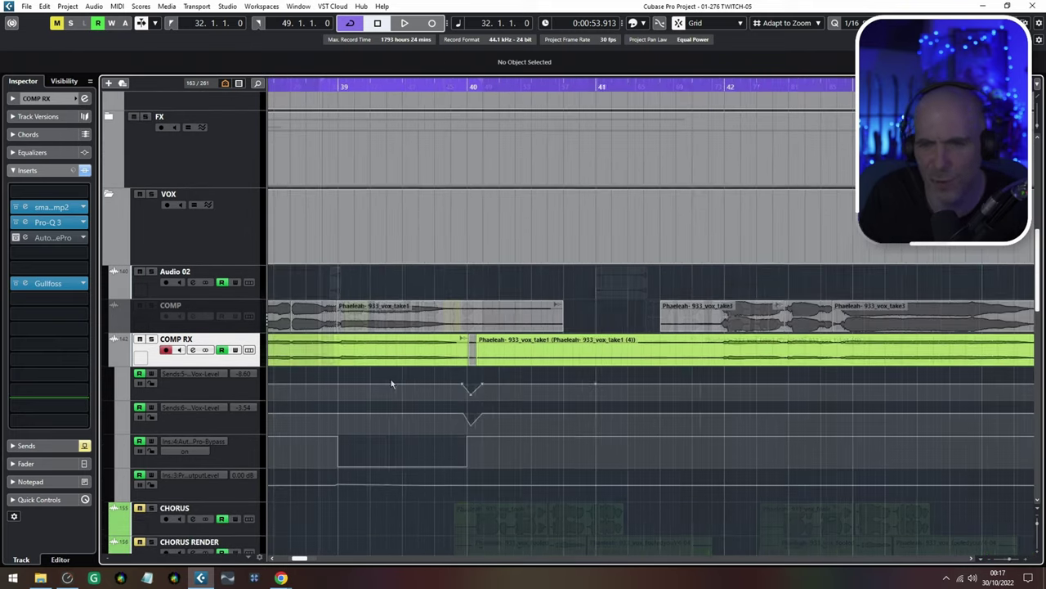
{"action": "scroll", "coordinate": [392, 383], "scroll_direction": "up", "scroll_amount": 4}
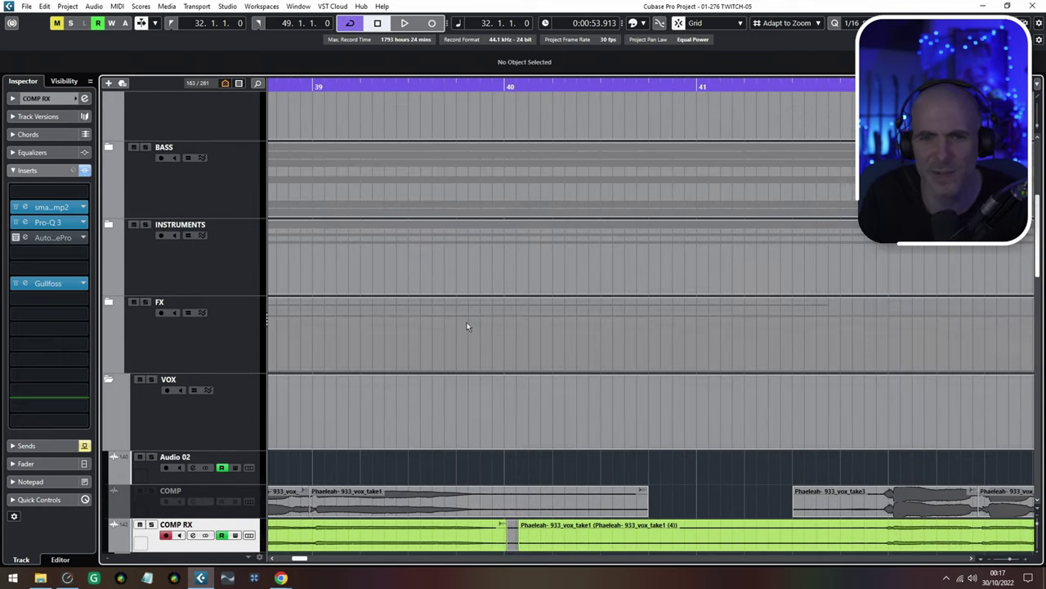
{"action": "scroll", "coordinate": [541, 457], "scroll_direction": "down", "scroll_amount": 2}
{"action": "scroll", "coordinate": [475, 405], "scroll_direction": "down", "scroll_amount": 2}
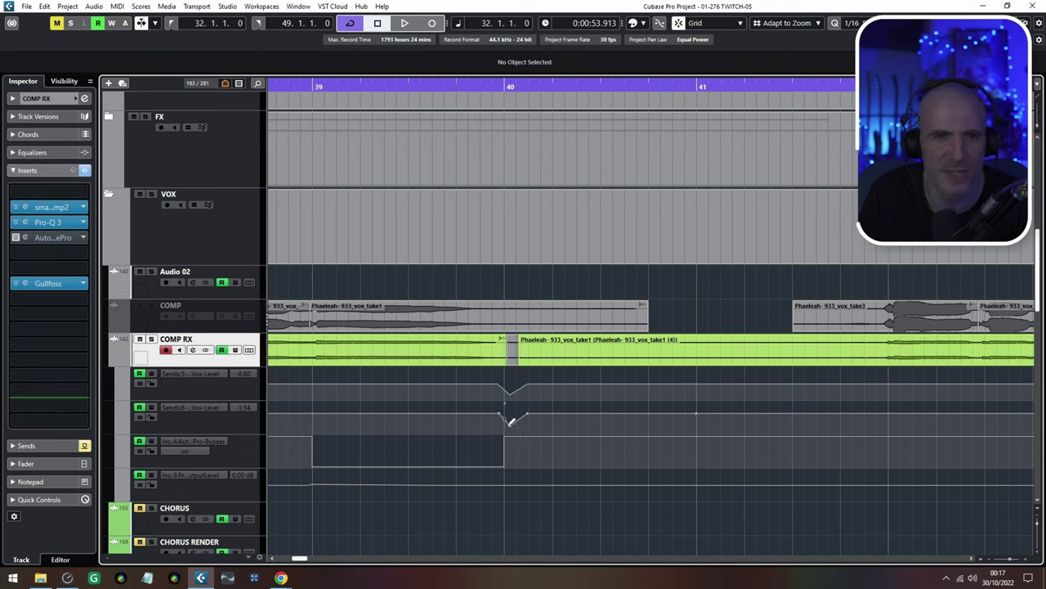
{"action": "left_click", "coordinate": [416, 84]}
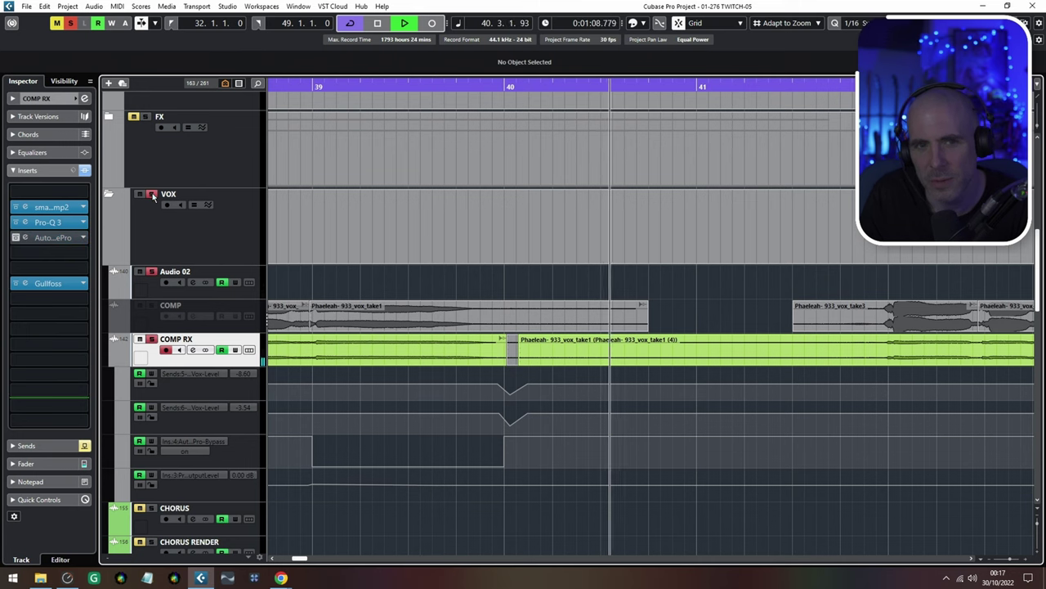
Solo the CHORUS track and set the loop range from bar 47 to bar 65
{"action": "scroll", "coordinate": [664, 377], "scroll_direction": "down", "scroll_amount": 3}
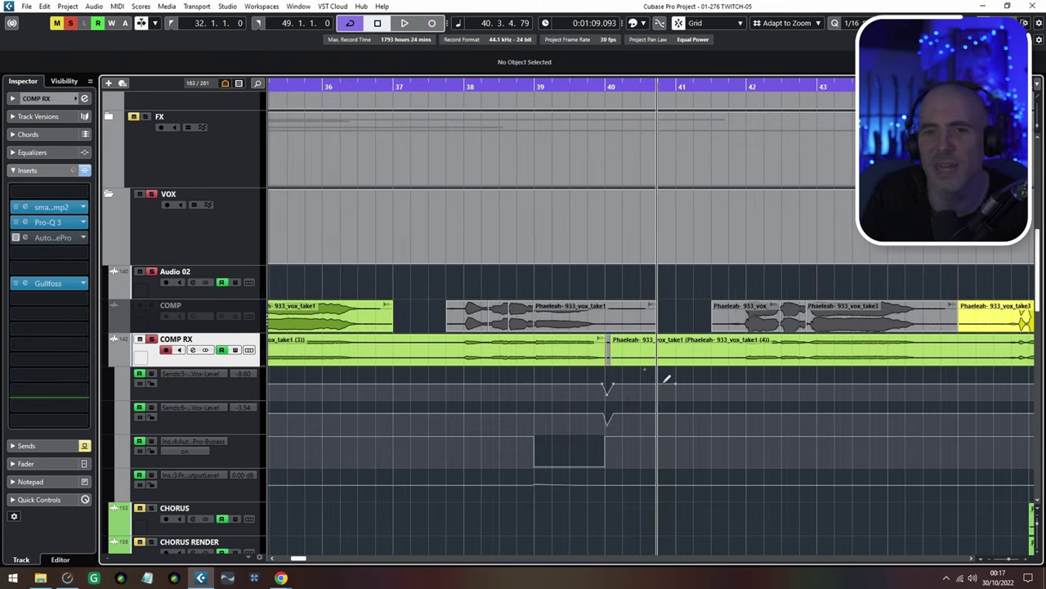
{"action": "left_click_drag", "start_coordinate": [665, 376], "coordinate": [574, 335]}
{"action": "scroll", "coordinate": [575, 336], "scroll_direction": "down", "scroll_amount": 1}
{"action": "scroll", "coordinate": [575, 334], "scroll_direction": "down", "scroll_amount": 2}
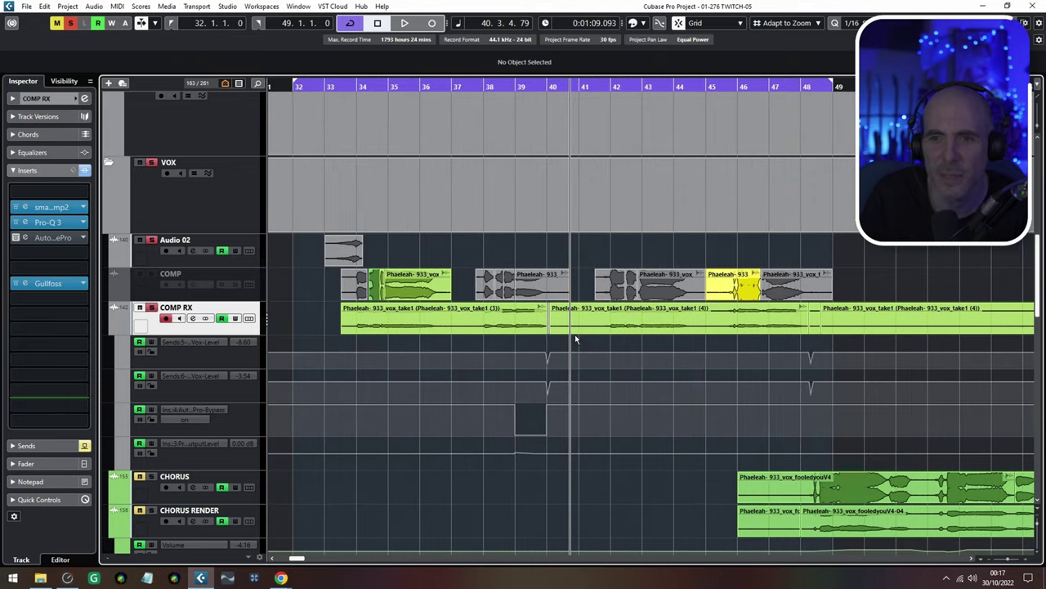
{"action": "scroll", "coordinate": [665, 346], "scroll_direction": "right", "scroll_amount": 3}
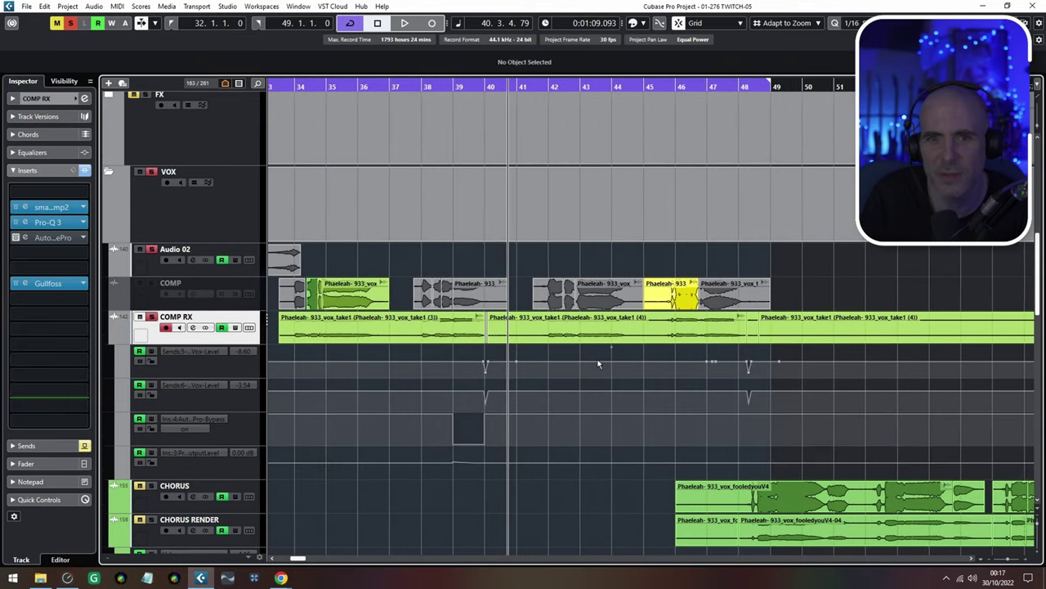
{"action": "scroll", "coordinate": [596, 359], "scroll_direction": "right", "scroll_amount": 3}
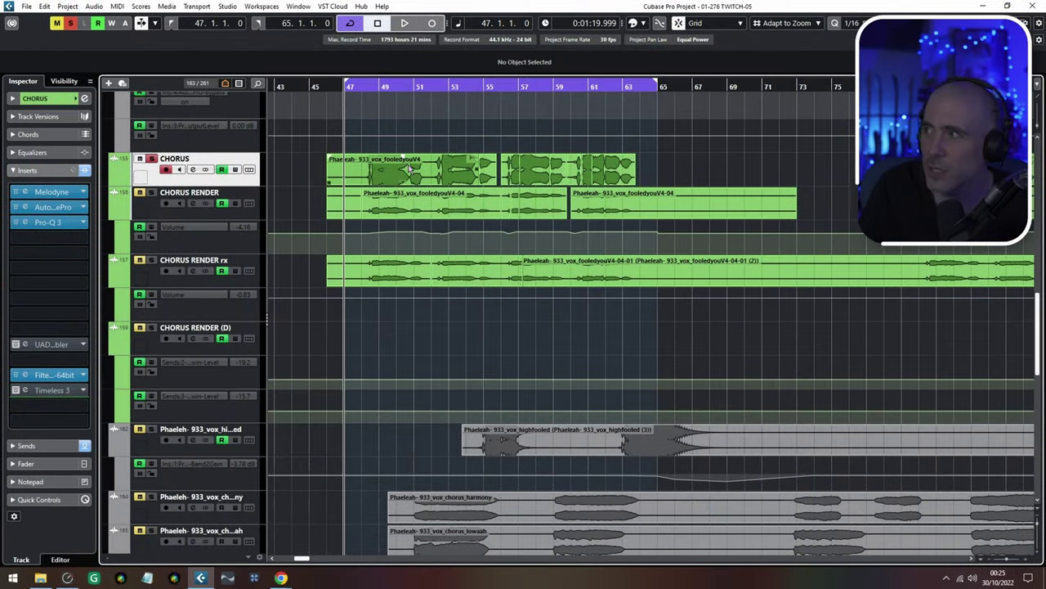
Examine the CHORUS vocal's notes in its Melodyne insert during playback, and close the editor
{"action": "left_click", "coordinate": [31, 189]}
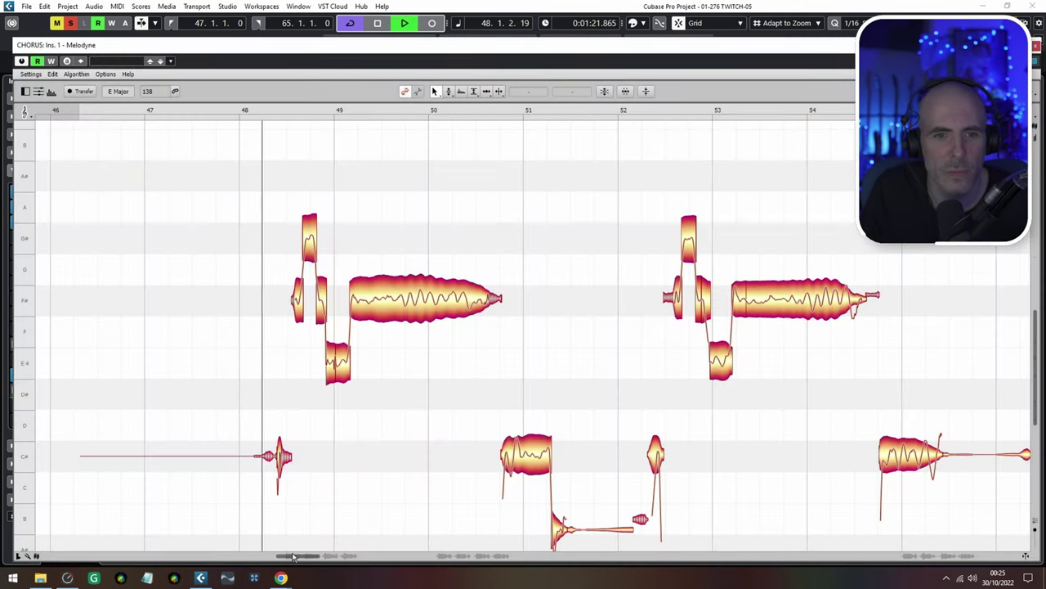
{"action": "mouse_move", "coordinate": [298, 559]}
{"action": "left_mouse_down"}
{"action": "mouse_move", "coordinate": [318, 561]}
{"action": "mouse_move", "coordinate": [306, 561]}
{"action": "left_mouse_up"}
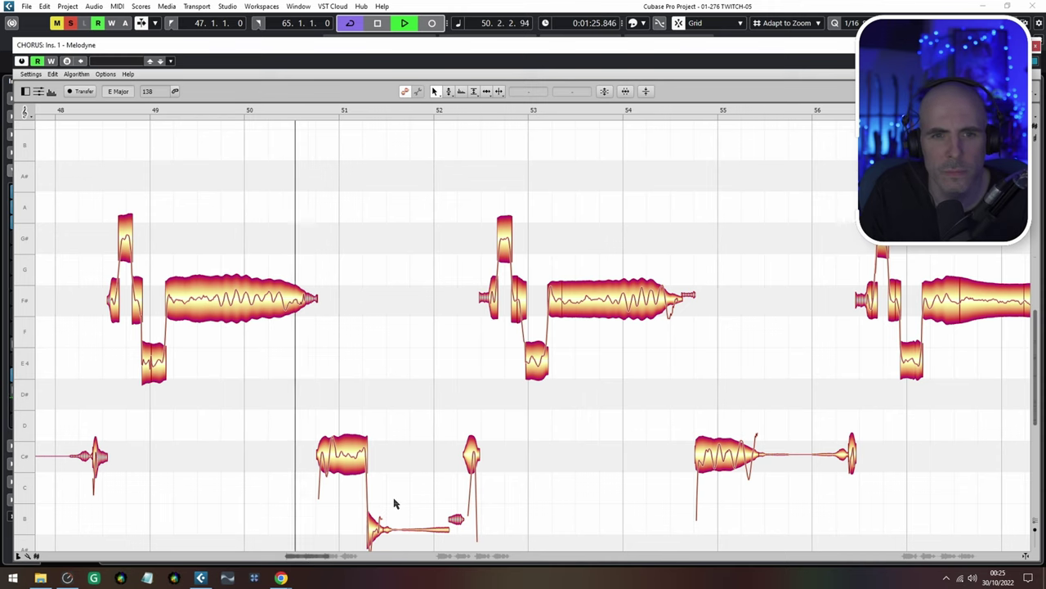
{"action": "scroll", "coordinate": [393, 503], "scroll_direction": "down", "scroll_amount": 3}
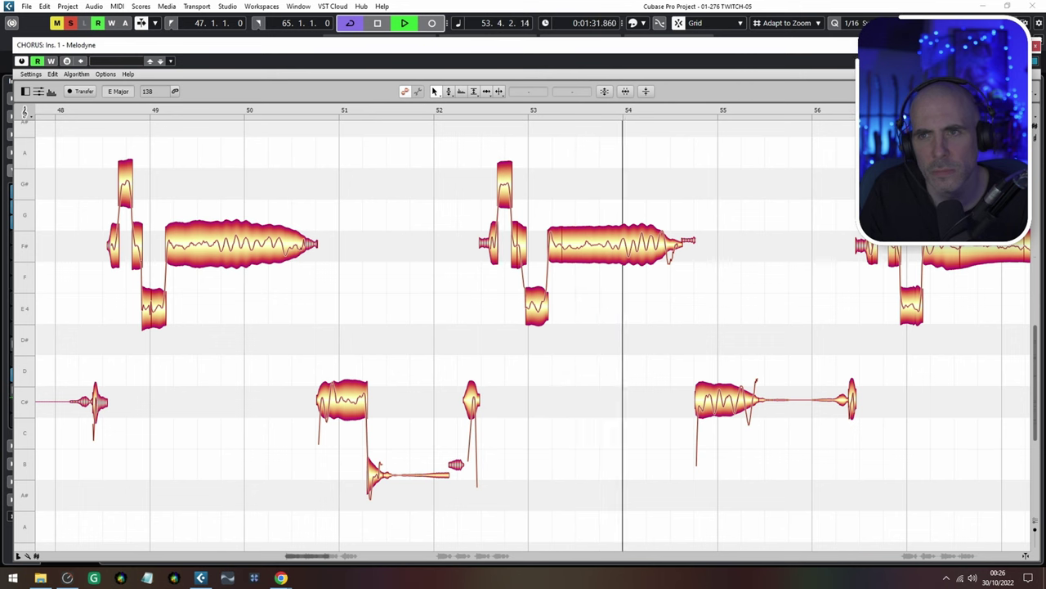
{"action": "left_click", "coordinate": [1035, 47]}
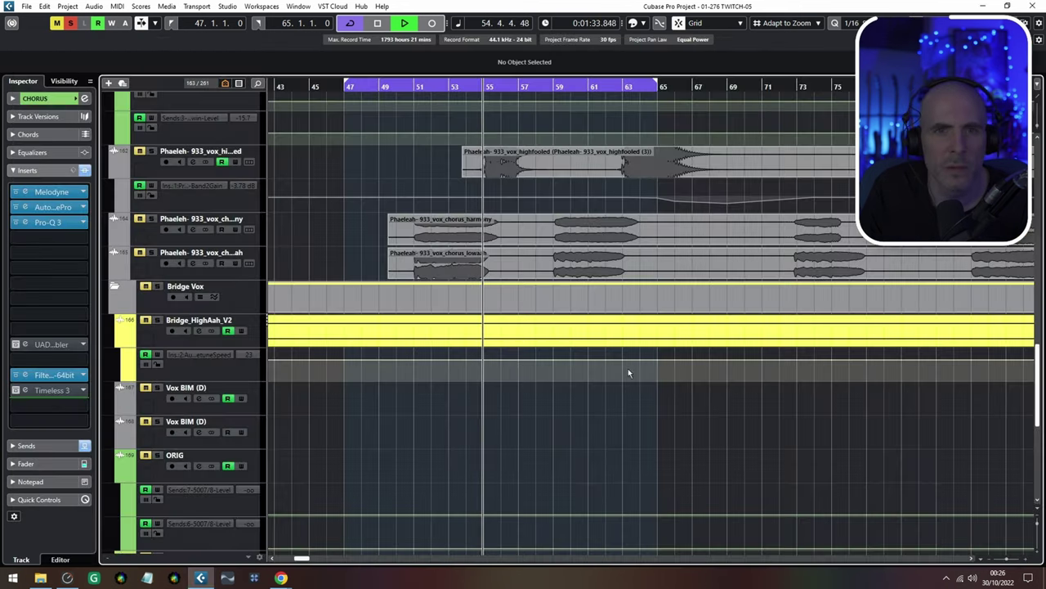
{"action": "scroll", "coordinate": [352, 262], "scroll_direction": "up", "scroll_amount": 3}
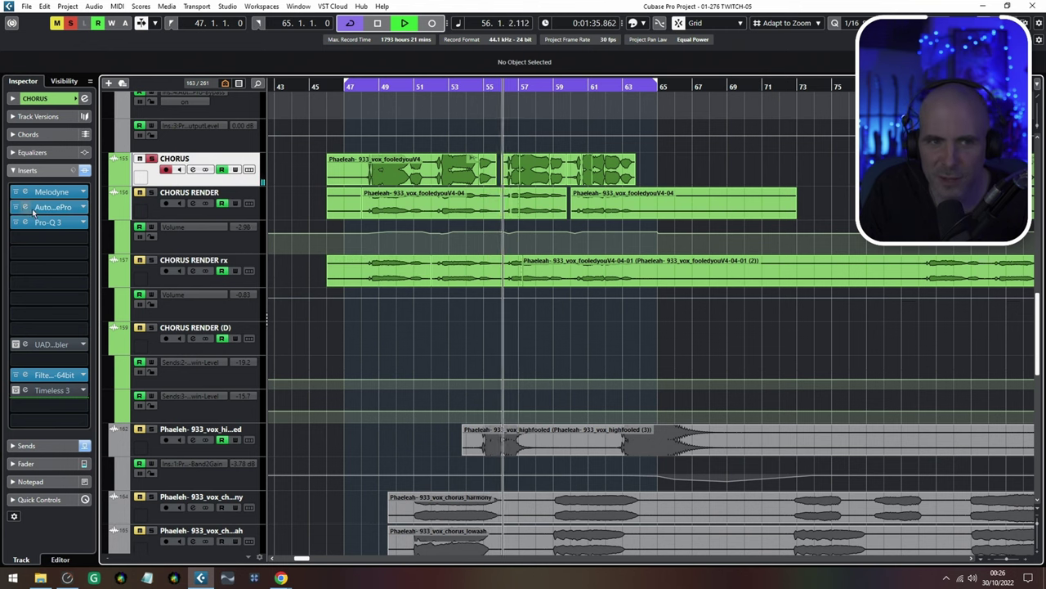
Examine the CHORUS track's Auto-Tune Pro settings and Pro-Q 3 filter curve during playback, and close both plug-ins
{"action": "left_click", "coordinate": [25, 207]}
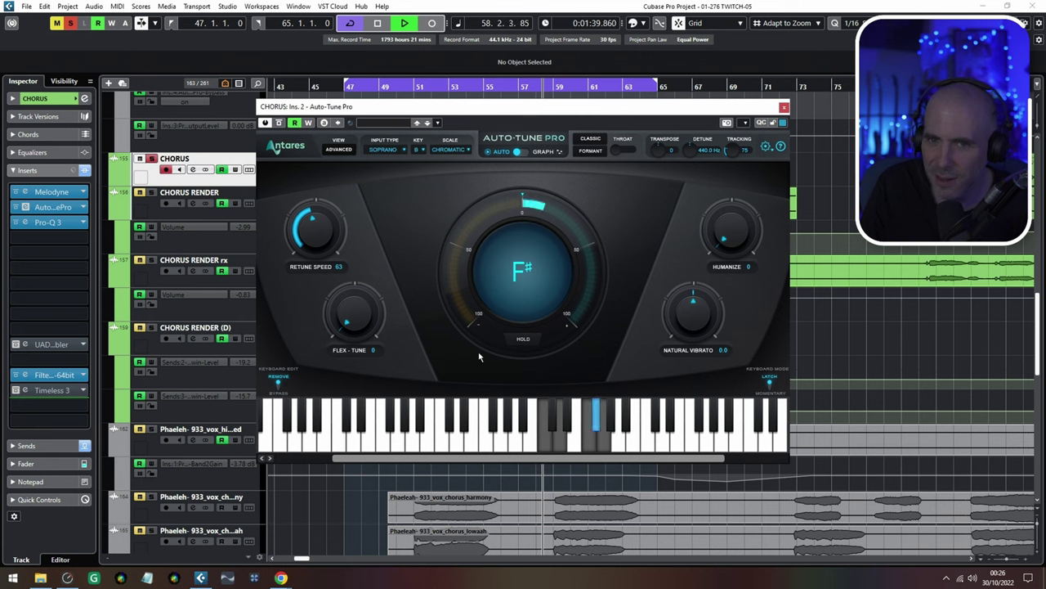
{"action": "left_click", "coordinate": [26, 225]}
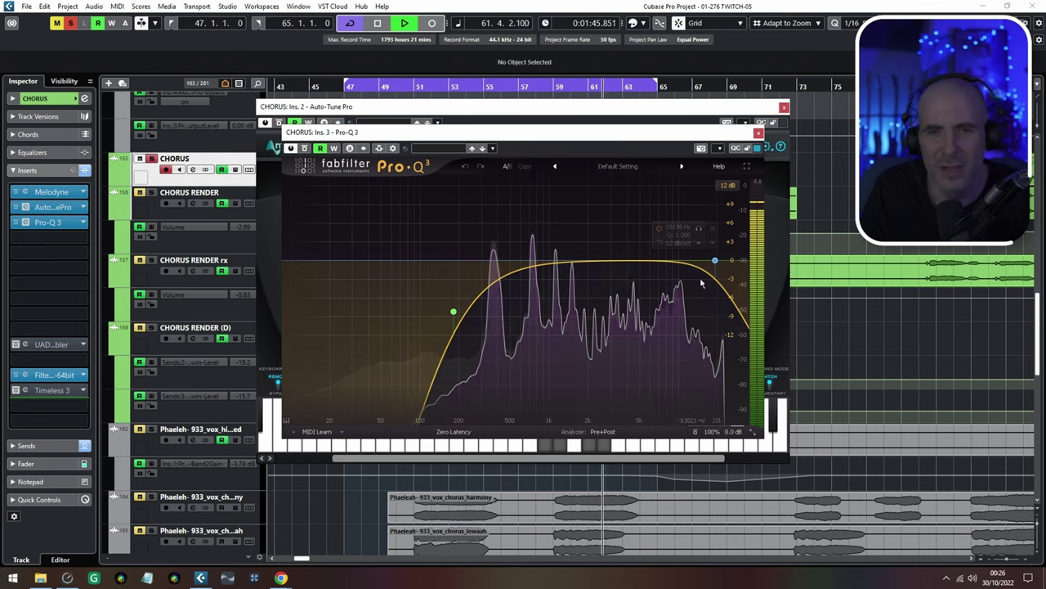
{"action": "key", "text": "space"}
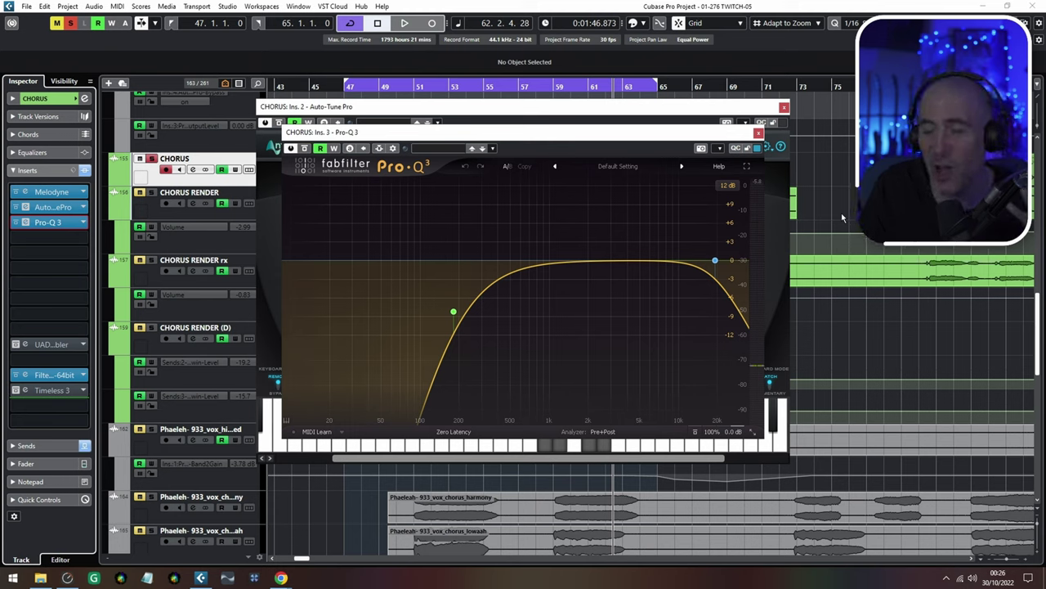
{"action": "left_click", "coordinate": [759, 133]}
{"action": "left_click", "coordinate": [783, 107]}
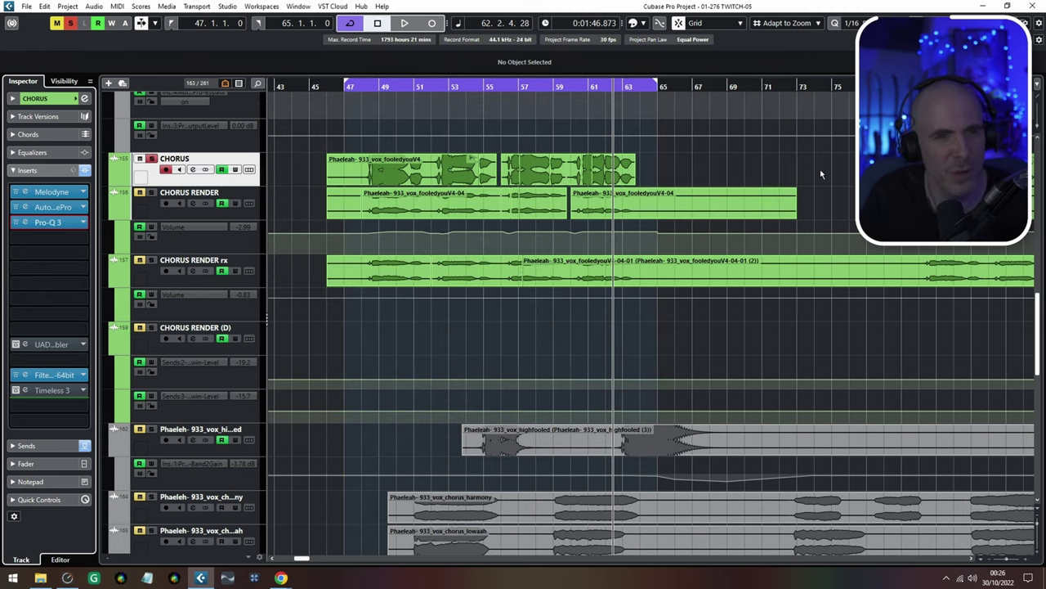
Open CHORUS's FilterShaper3 insert, move its window clear of the chorus clips, and play from bar 47
{"action": "left_click", "coordinate": [25, 375]}
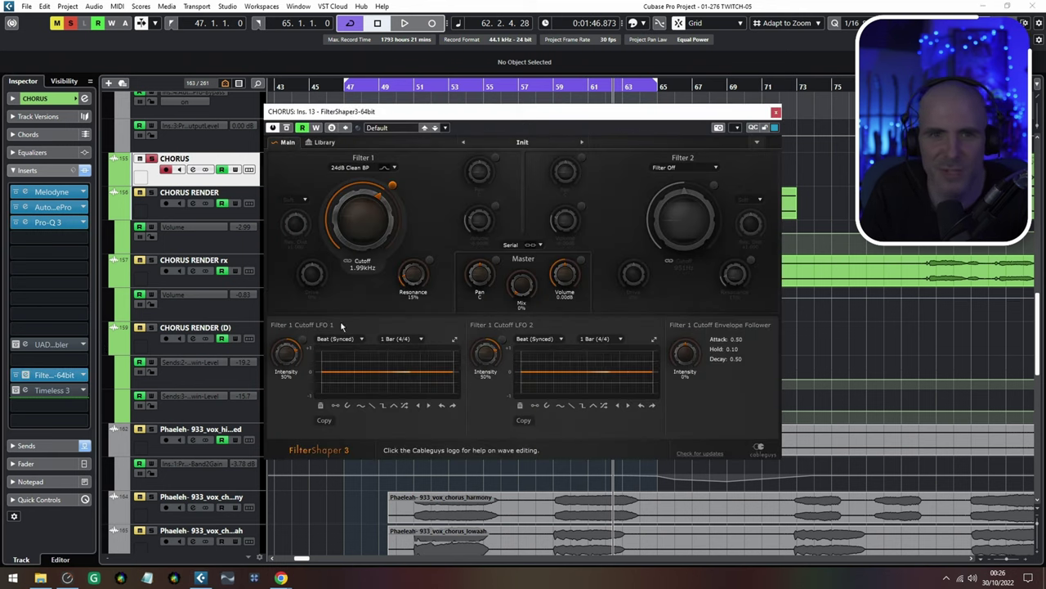
{"action": "left_click_drag", "start_coordinate": [396, 114], "coordinate": [623, 243]}
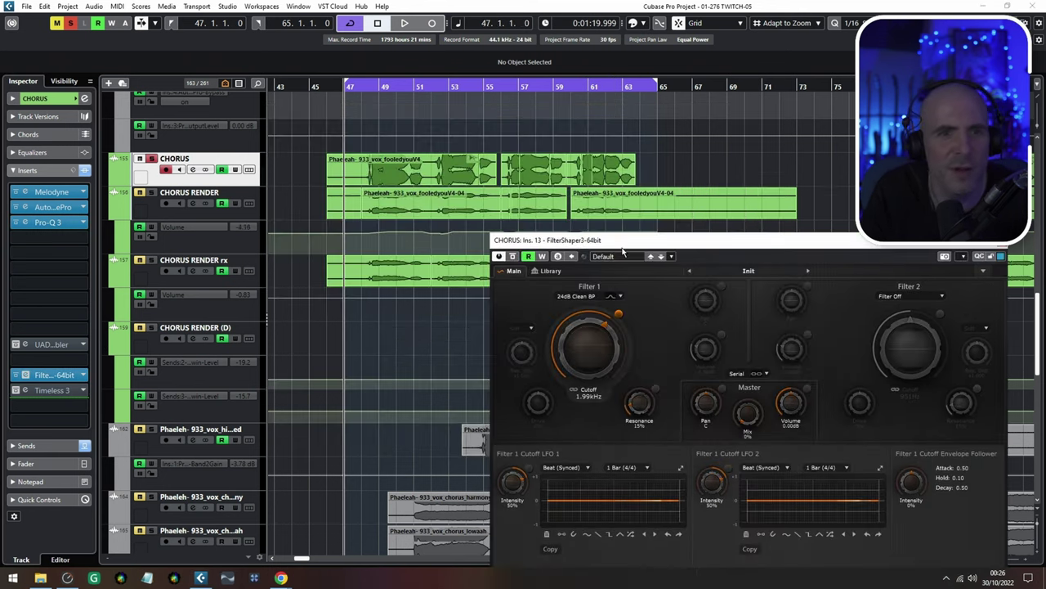
{"action": "key", "text": "space"}
{"action": "scroll", "coordinate": [605, 181], "scroll_direction": "down", "scroll_amount": 2}
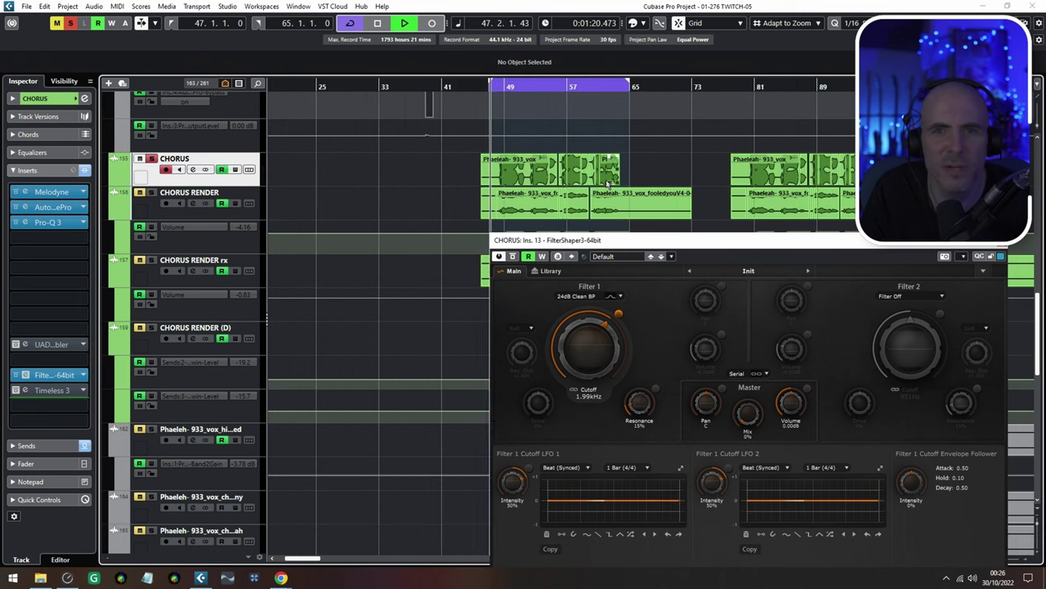
{"action": "left_click_drag", "start_coordinate": [592, 181], "coordinate": [443, 168]}
Show an automation lane under CHORUS and switch it to FilterShaper3's Mix parameter
{"action": "left_click", "coordinate": [139, 170]}
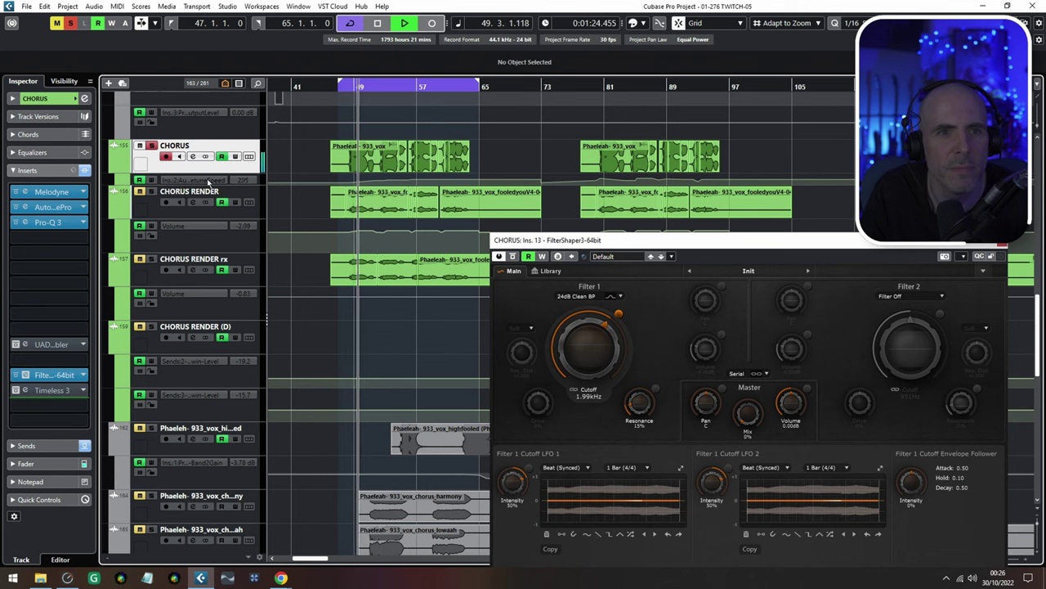
{"action": "left_click", "coordinate": [208, 181]}
{"action": "left_click", "coordinate": [221, 192]}
{"action": "scroll", "coordinate": [337, 202], "scroll_direction": "down", "scroll_amount": 3}
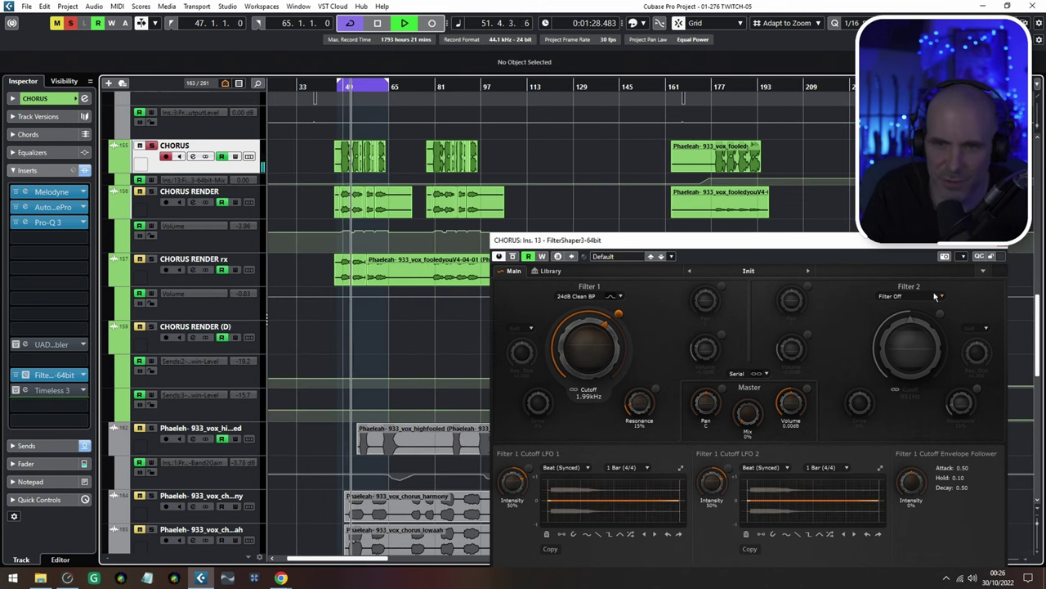
Close the FilterShaper3 window, show the CHORUS track's sends, and turn off its solo
{"action": "left_click", "coordinate": [999, 249]}
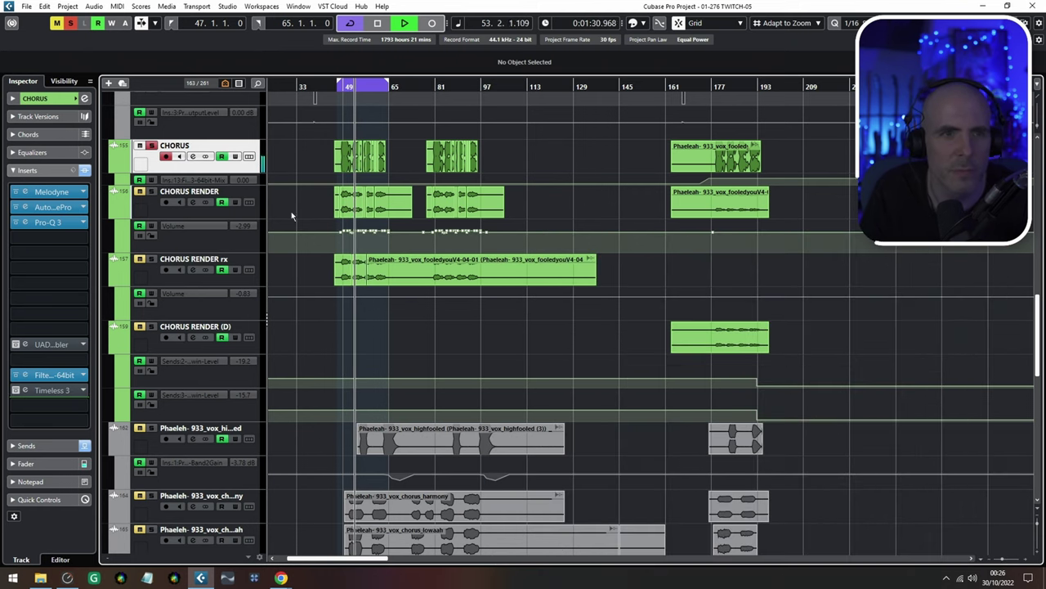
{"action": "left_click", "coordinate": [37, 445]}
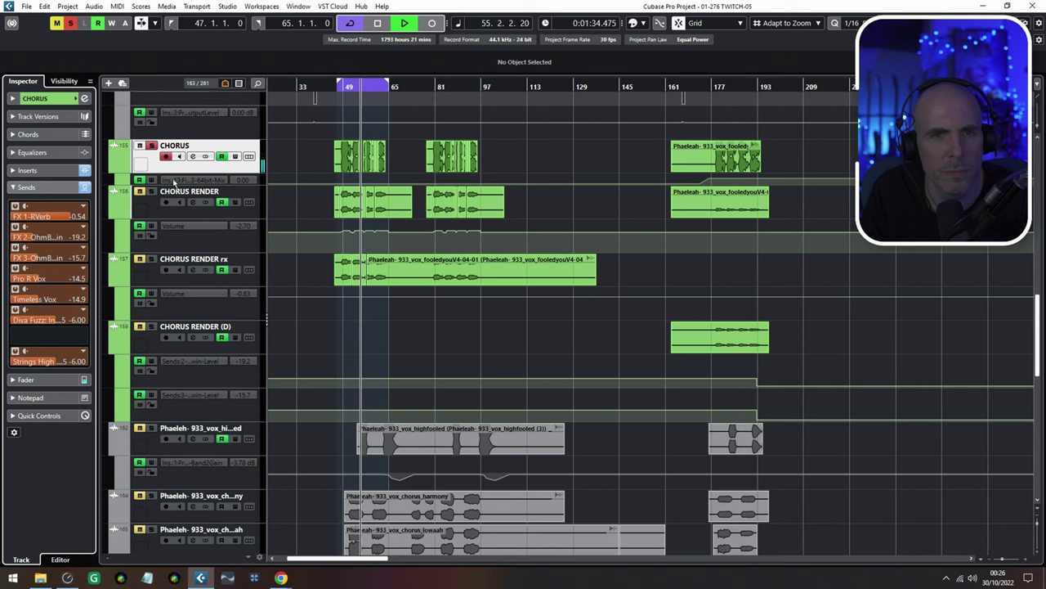
{"action": "left_click", "coordinate": [153, 146]}
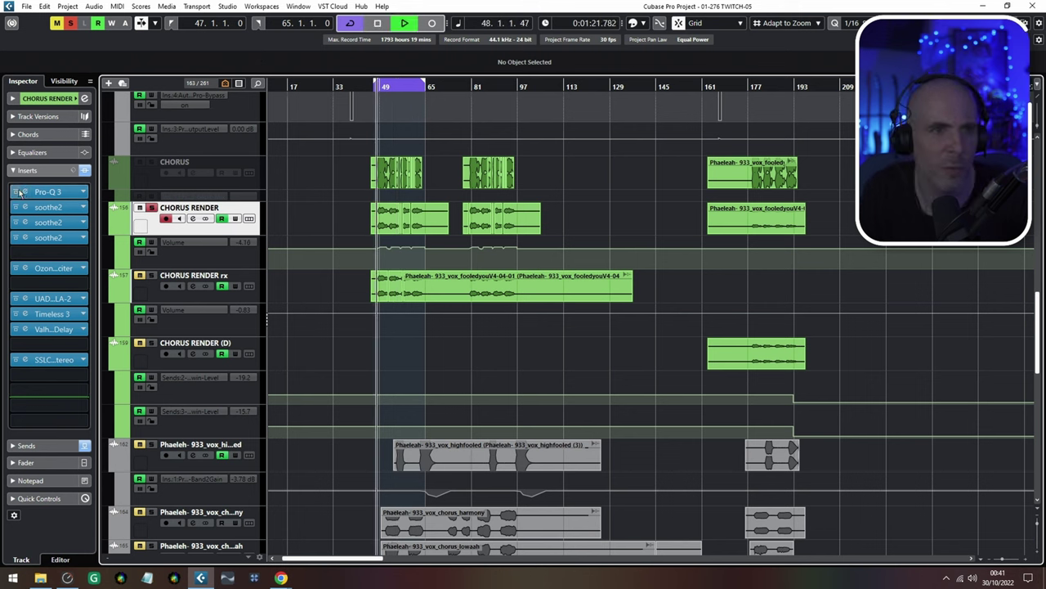
Open CHORUS RENDER's Pro-Q 3 and first two soothe2 inserts during playback, and spread out their windows
{"action": "left_click", "coordinate": [25, 191]}
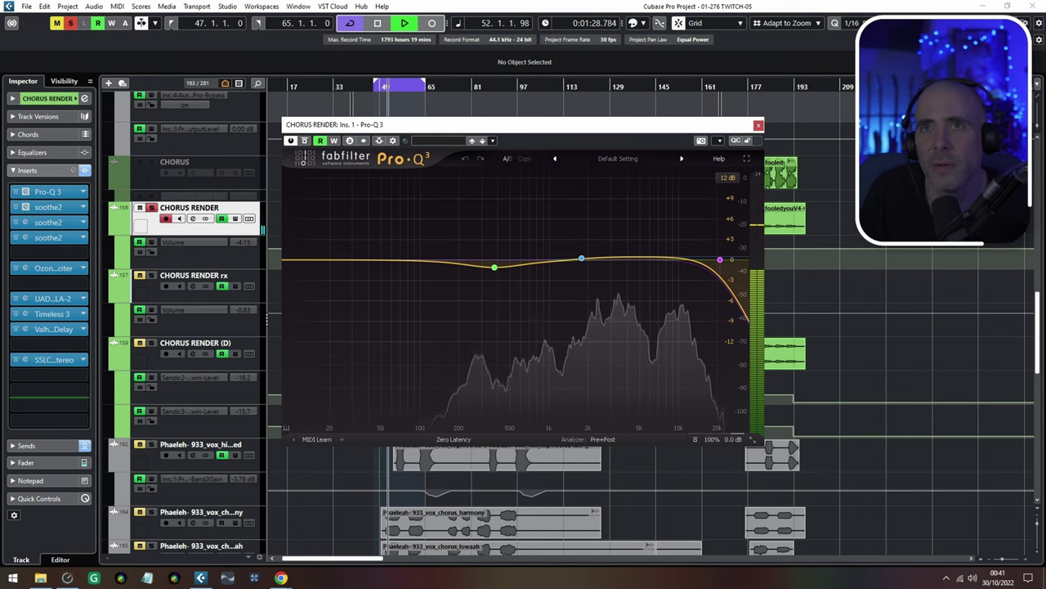
{"action": "left_click_drag", "start_coordinate": [585, 220], "coordinate": [693, 165]}
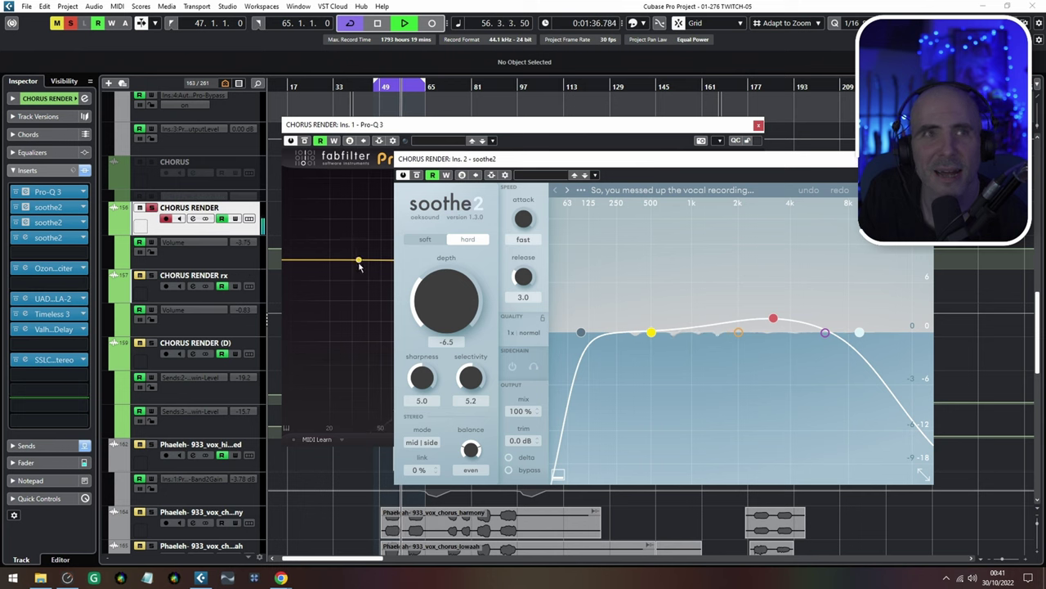
{"action": "left_click_drag", "start_coordinate": [123, 0], "coordinate": [537, 147]}
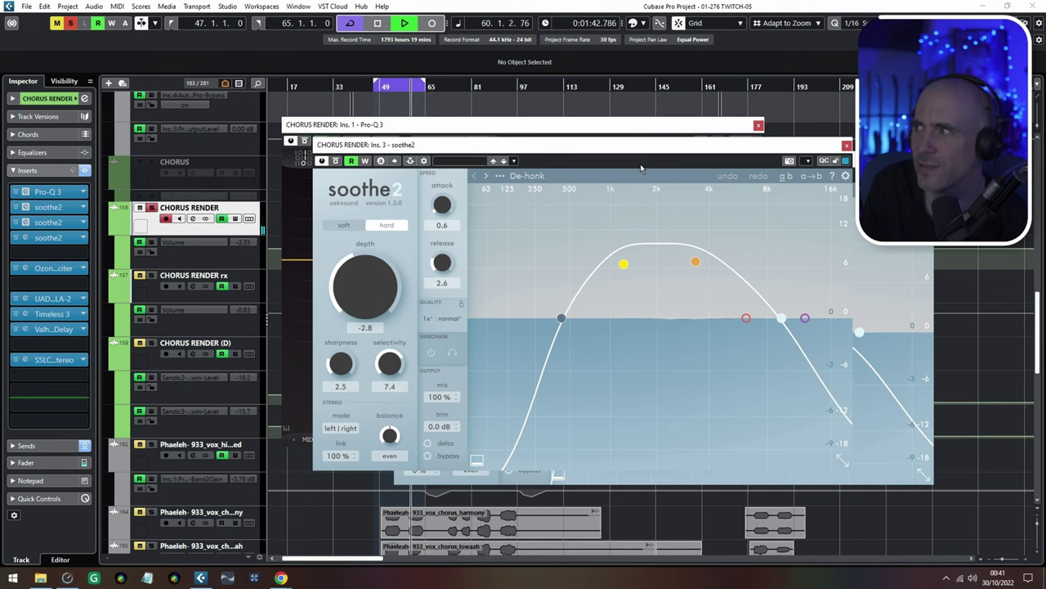
Open CHORUS RENDER's third soothe2 insert and position its window to watch the Soften digital tops curve during playback
{"action": "mouse_move", "coordinate": [45, 278]}
{"action": "left_click", "coordinate": [26, 237]}
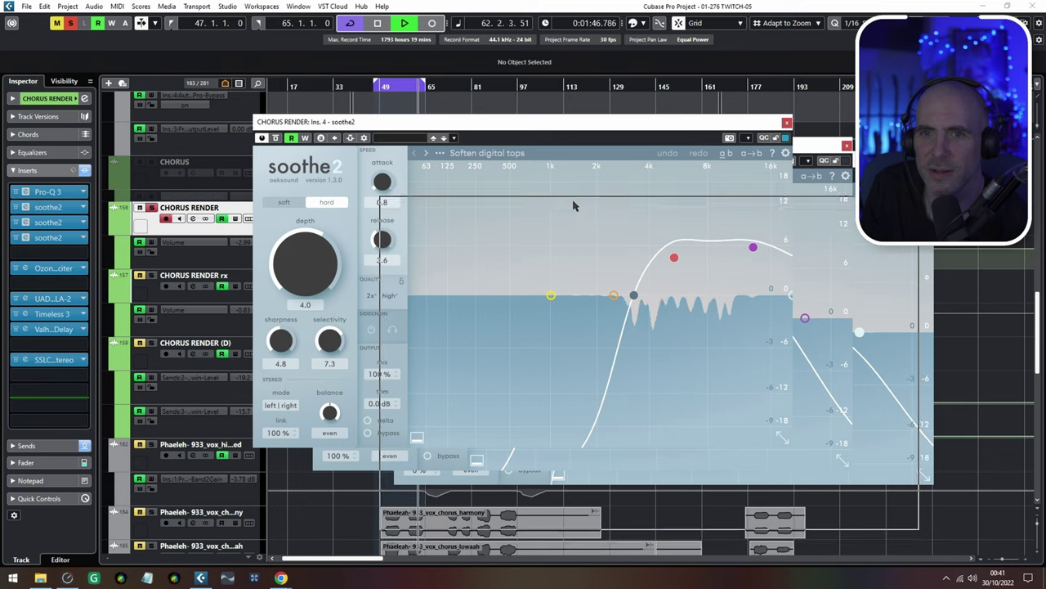
{"action": "left_click_drag", "start_coordinate": [507, 122], "coordinate": [633, 201]}
{"action": "left_click_drag", "start_coordinate": [800, 210], "coordinate": [605, 165]}
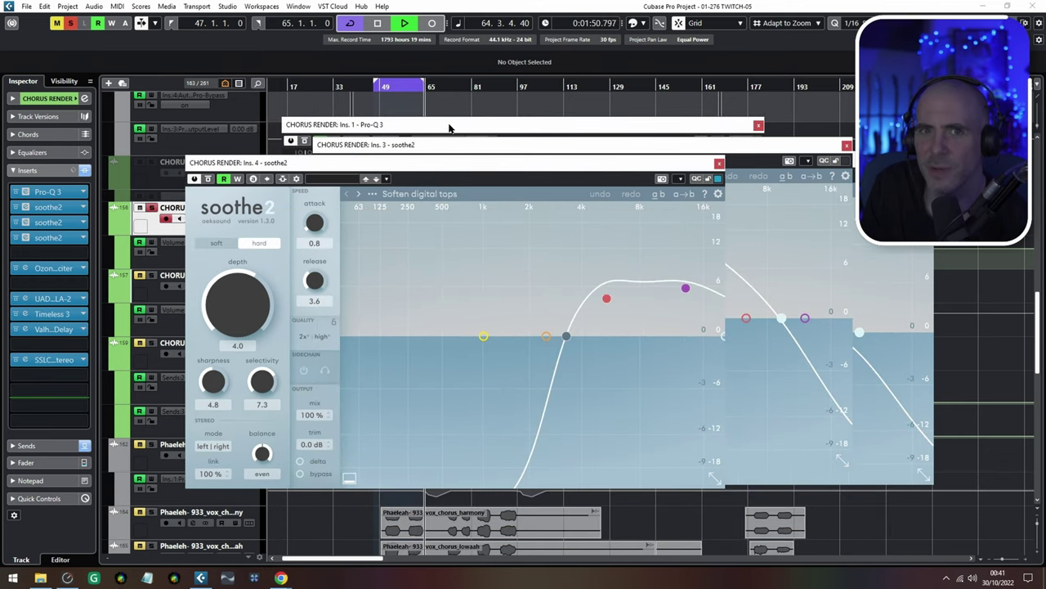
Set the playback loop's left locator to bar 49
{"action": "double_click", "coordinate": [371, 85]}
{"action": "type", "text": "4 1. 1. 0"}
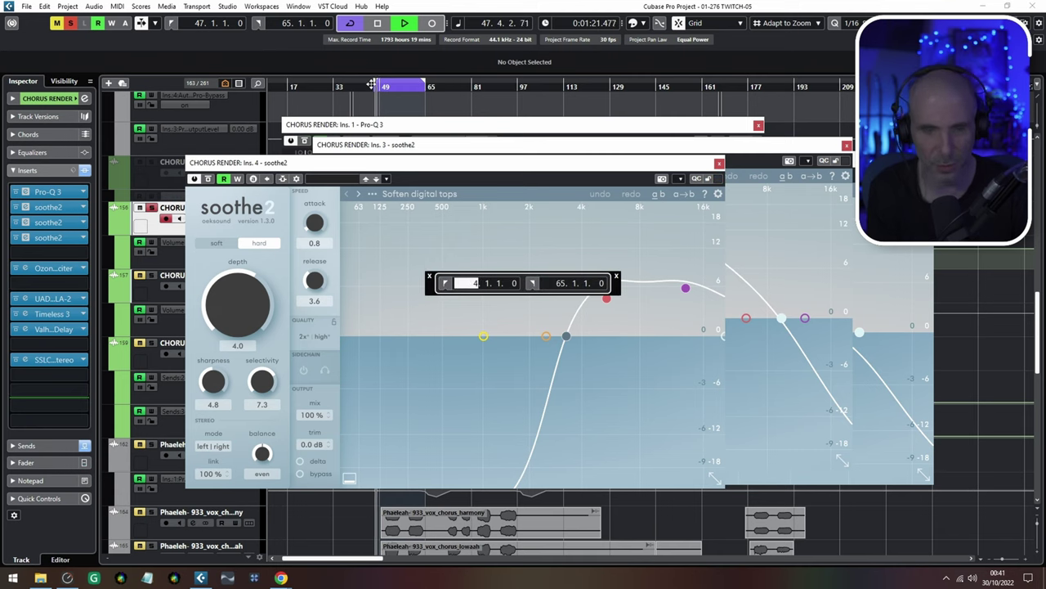
{"action": "type", "text": "9"}
{"action": "key", "text": "Return"}
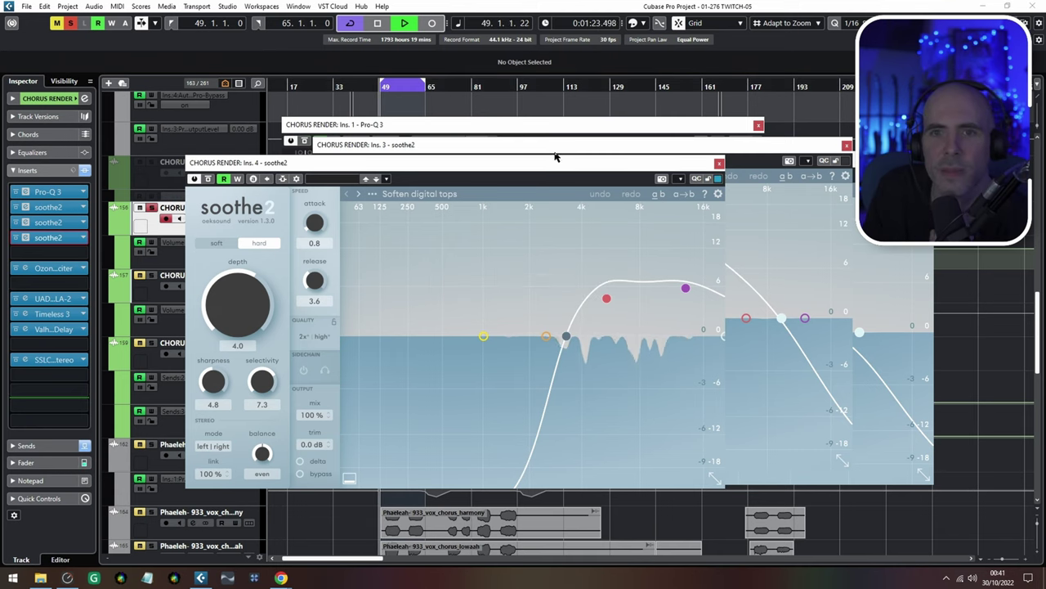
Rearrange the soothe2 windows to examine the Ins. 2 and Ins. 4 curves side by side during playback
{"action": "left_click_drag", "start_coordinate": [488, 159], "coordinate": [409, 146]}
{"action": "left_click", "coordinate": [883, 292]}
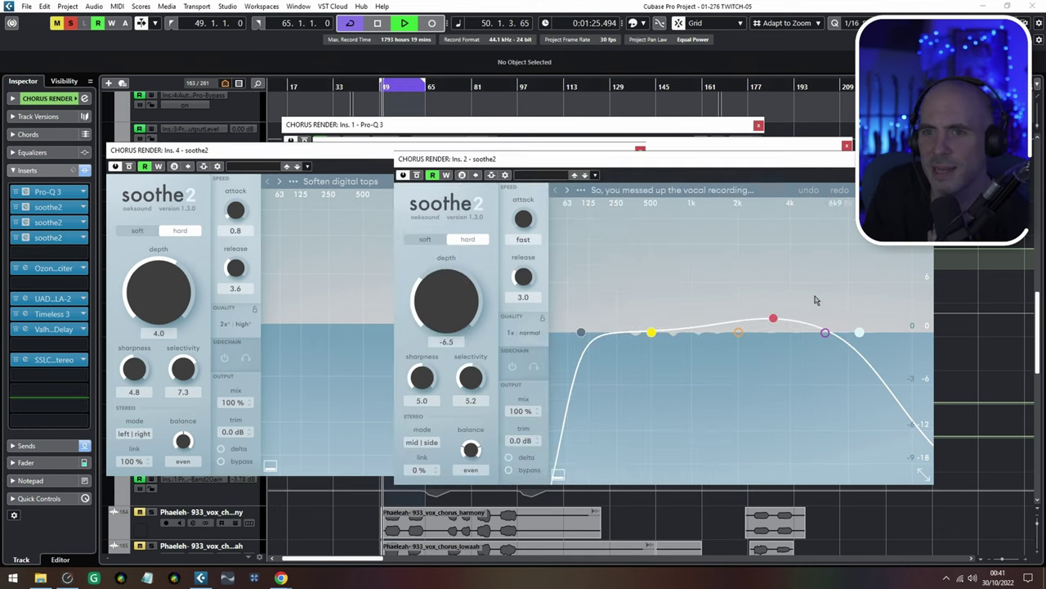
{"action": "left_click_drag", "start_coordinate": [738, 155], "coordinate": [899, 173]}
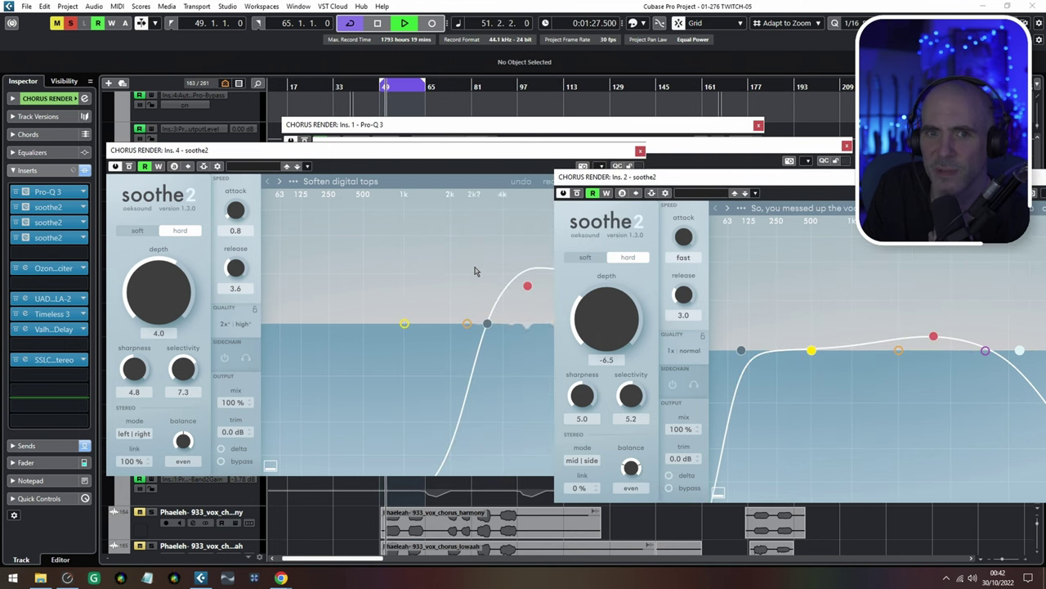
{"action": "left_click", "coordinate": [477, 272]}
{"action": "left_click_drag", "start_coordinate": [600, 167], "coordinate": [840, 171]}
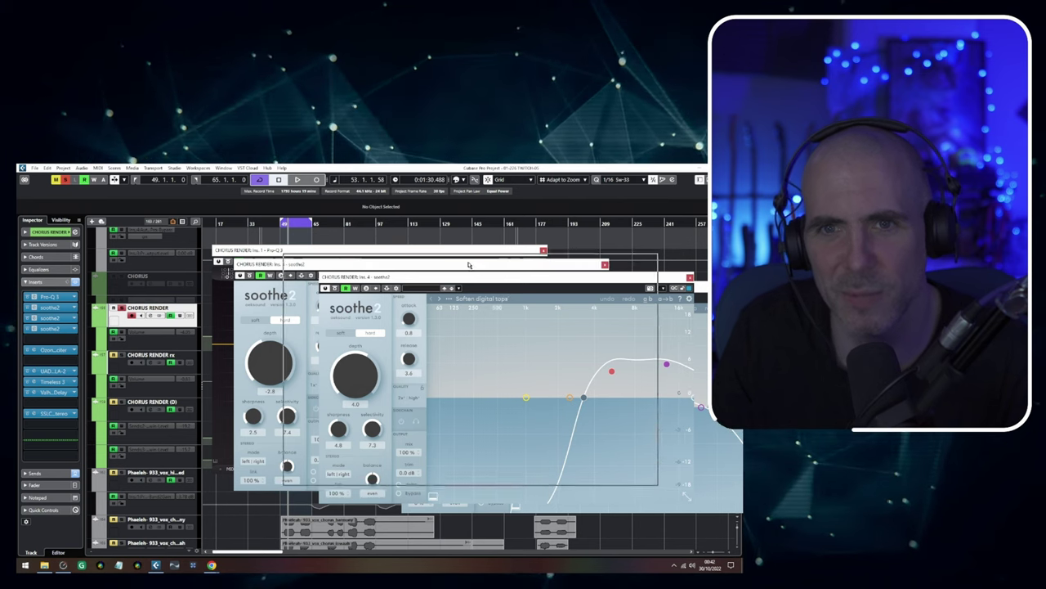
Compare the vocal with the Ins. 4 soothe2 bypassed and active, and close that plug-in
{"action": "left_click_drag", "start_coordinate": [467, 276], "coordinate": [430, 258]}
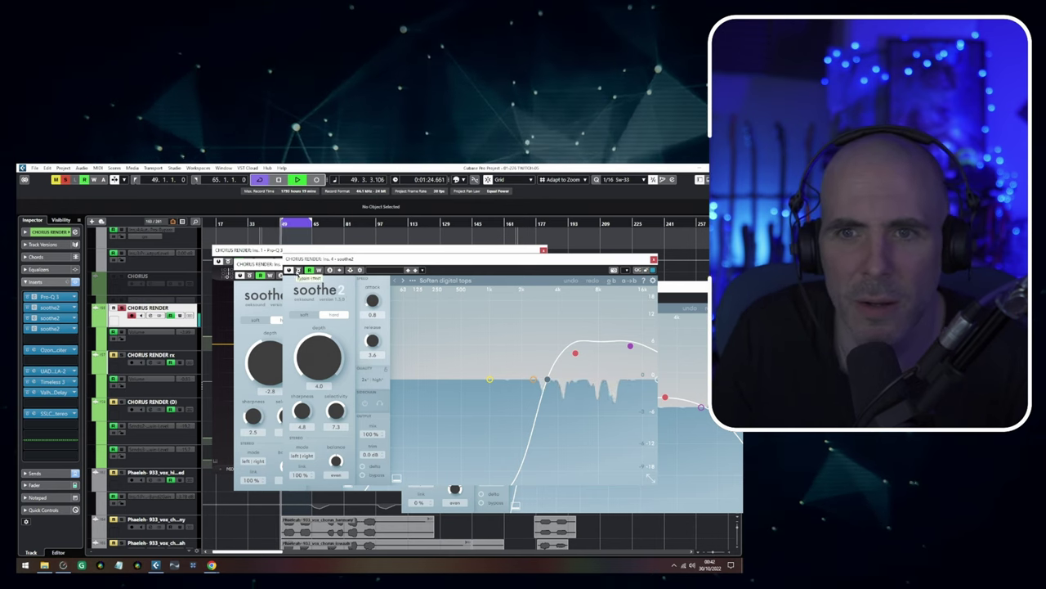
{"action": "left_click", "coordinate": [297, 270]}
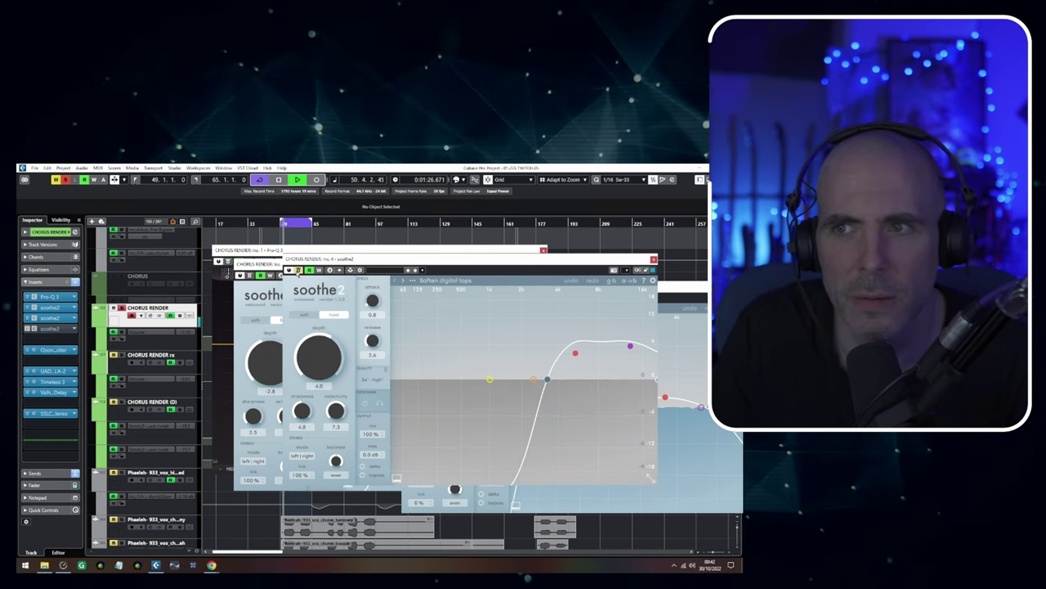
{"action": "left_click", "coordinate": [297, 269]}
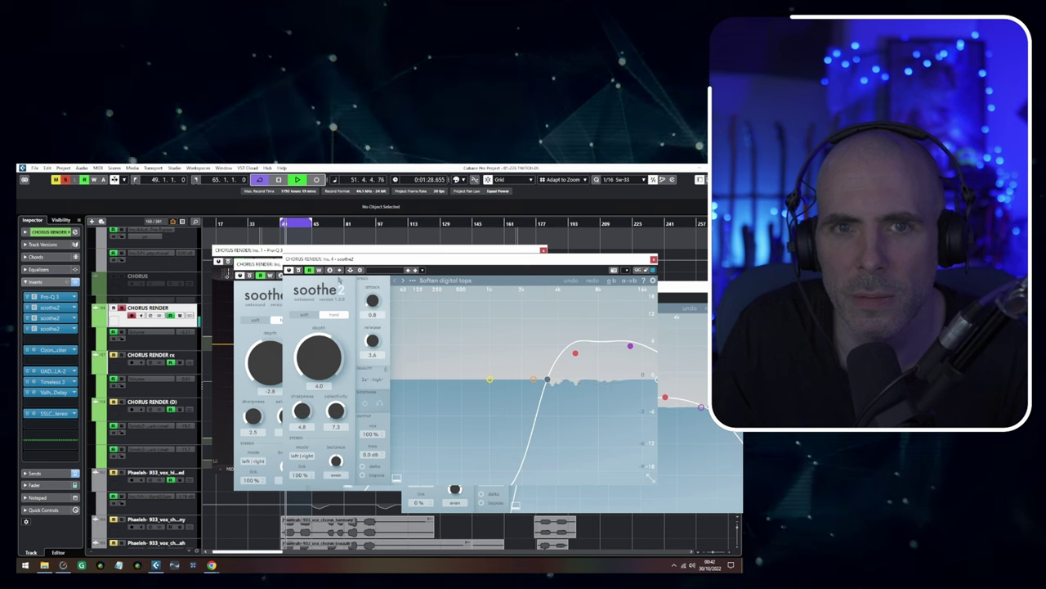
{"action": "left_click", "coordinate": [653, 260]}
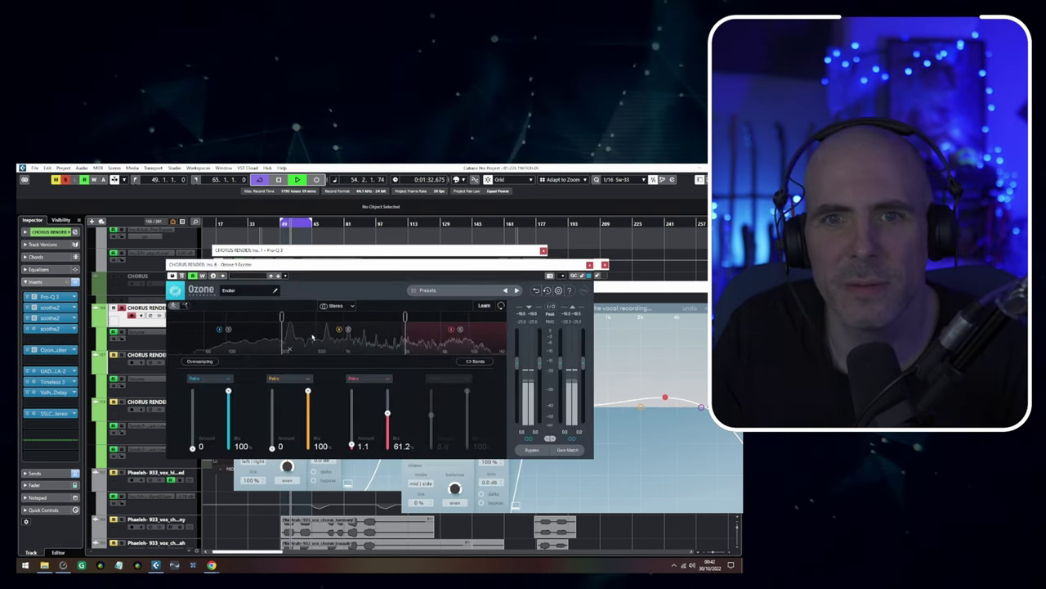
Examine the Ozone 9 Exciter bands on CHORUS RENDER, pausing and resuming playback
{"action": "left_click_drag", "start_coordinate": [328, 267], "coordinate": [397, 299]}
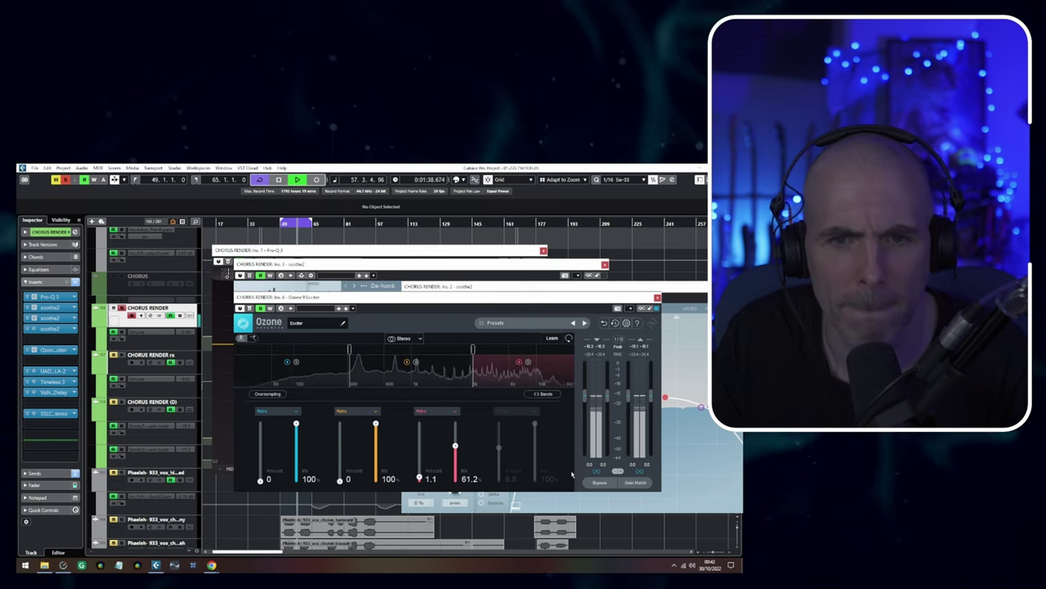
{"action": "key", "text": "space"}
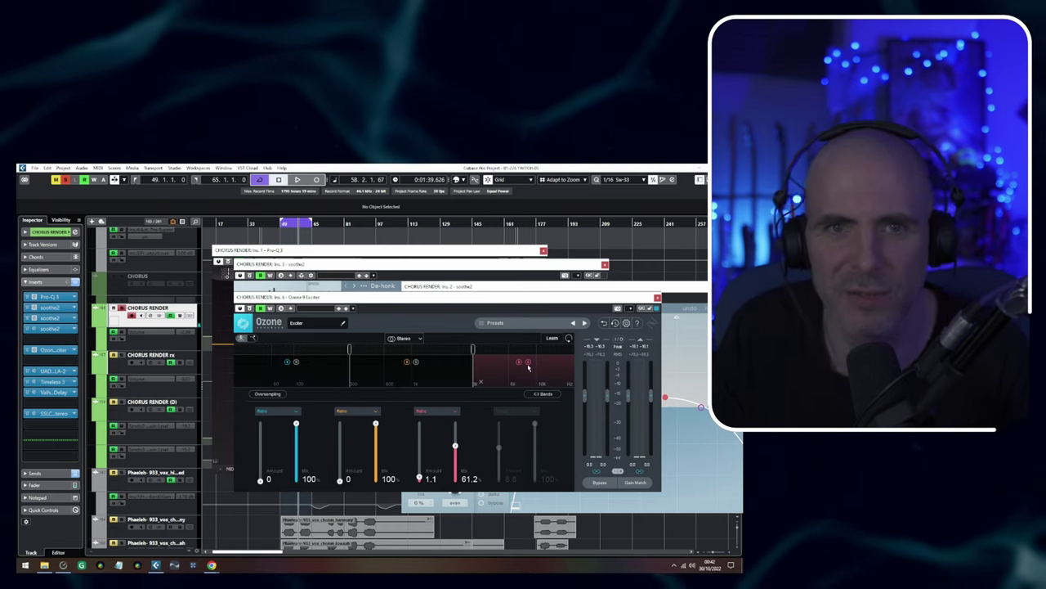
{"action": "key", "text": "space"}
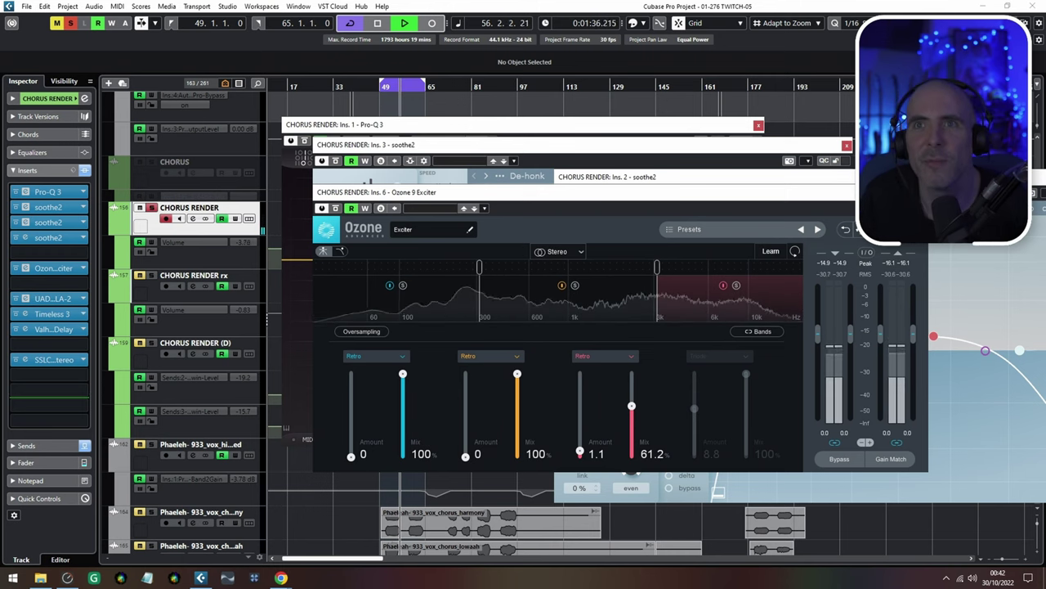
Open CHORUS RENDER's UAD Teletronix LA-2 insert, move its window clear, and play the vocal to watch the meter
{"action": "left_click_drag", "start_coordinate": [751, 7], "coordinate": [455, 286]}
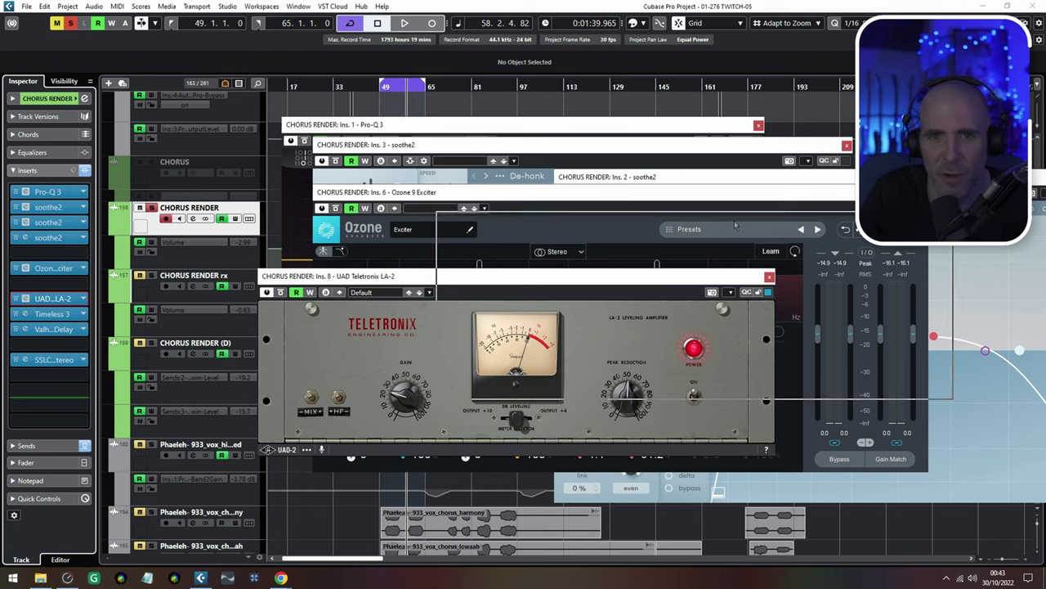
{"action": "left_click_drag", "start_coordinate": [555, 276], "coordinate": [611, 152]}
{"action": "key", "text": "space"}
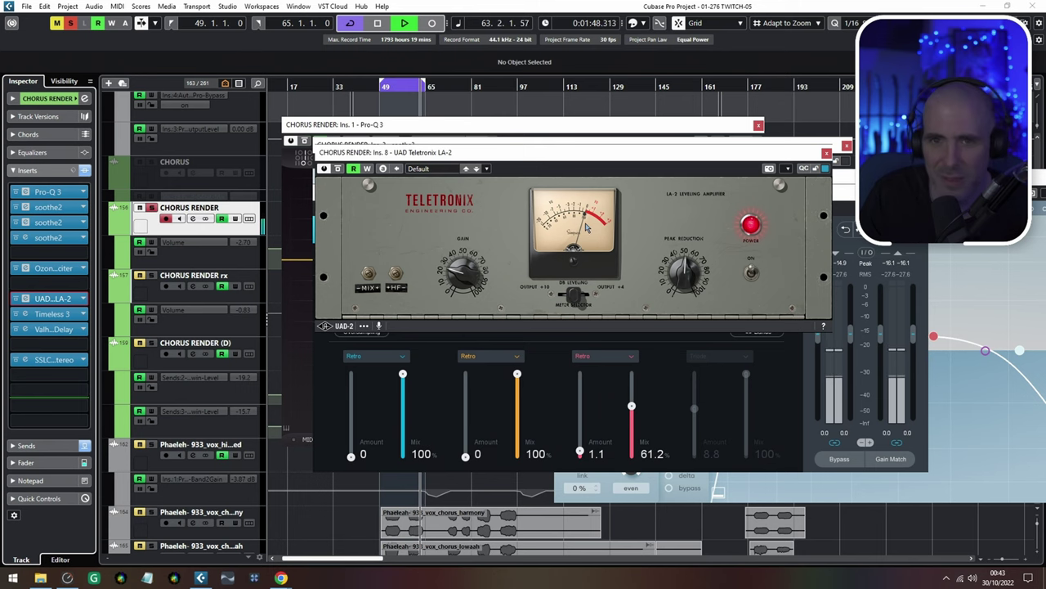
Open CHORUS RENDER's Timeless 3, ValhallaDelay and SSLComp Stereo inserts during playback, and spread out their windows
{"action": "left_click", "coordinate": [35, 317]}
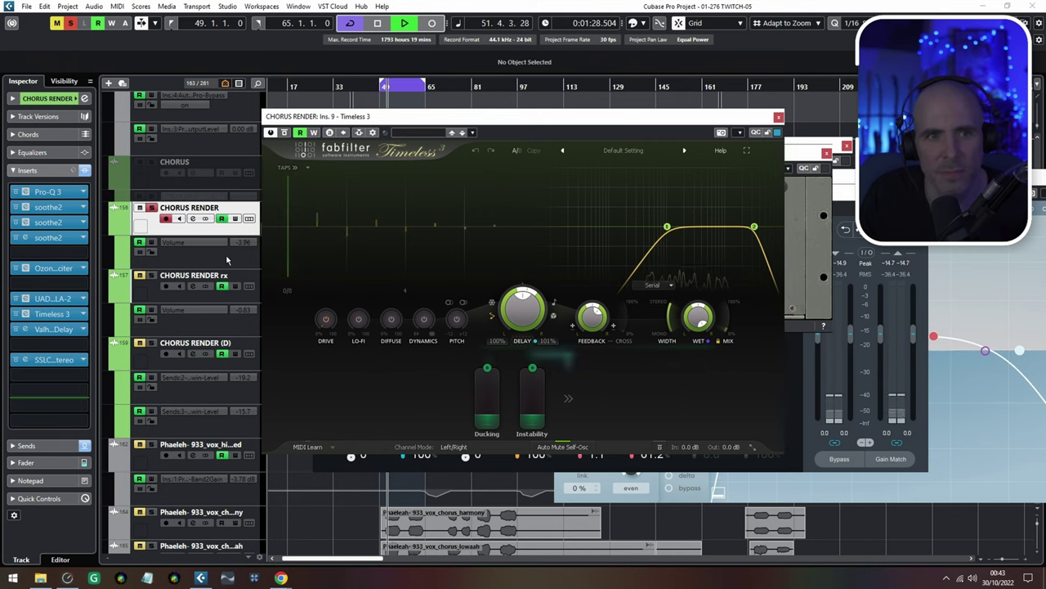
{"action": "left_click", "coordinate": [25, 329]}
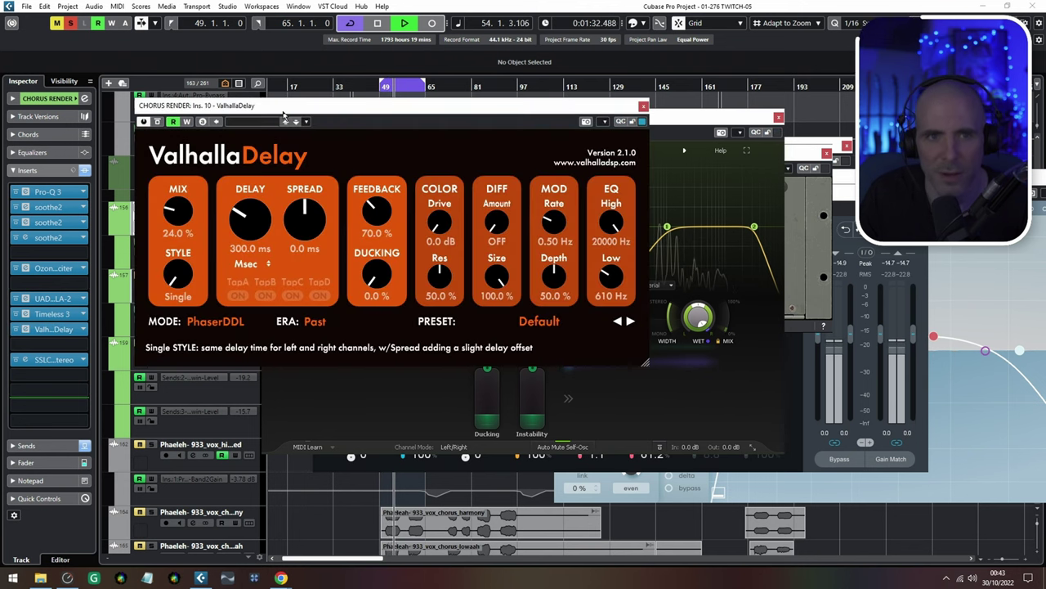
{"action": "left_click_drag", "start_coordinate": [284, 115], "coordinate": [593, 272]}
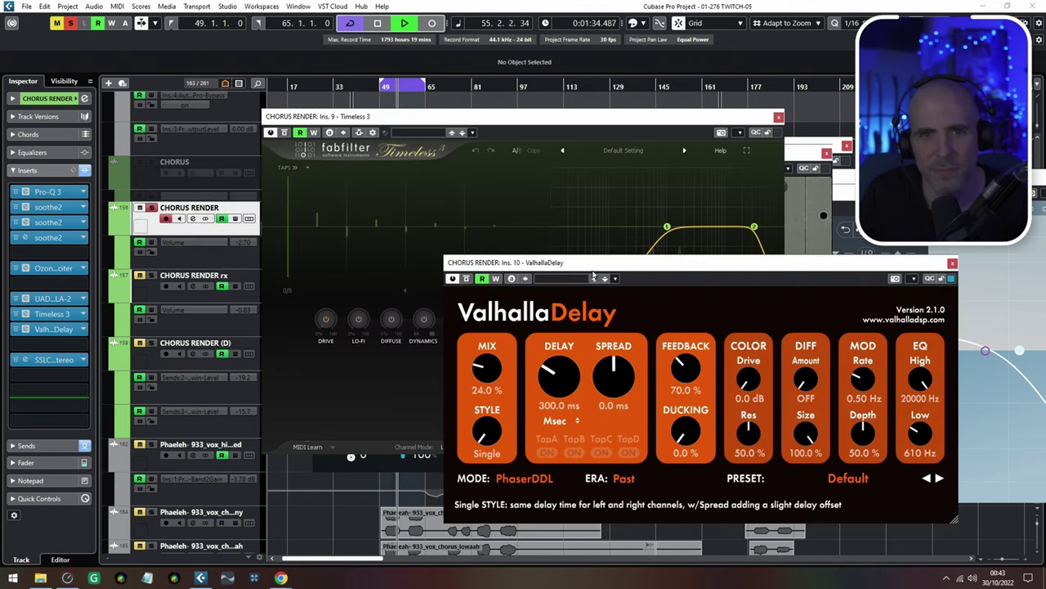
{"action": "left_click", "coordinate": [26, 359]}
{"action": "left_click_drag", "start_coordinate": [760, 107], "coordinate": [494, 171]}
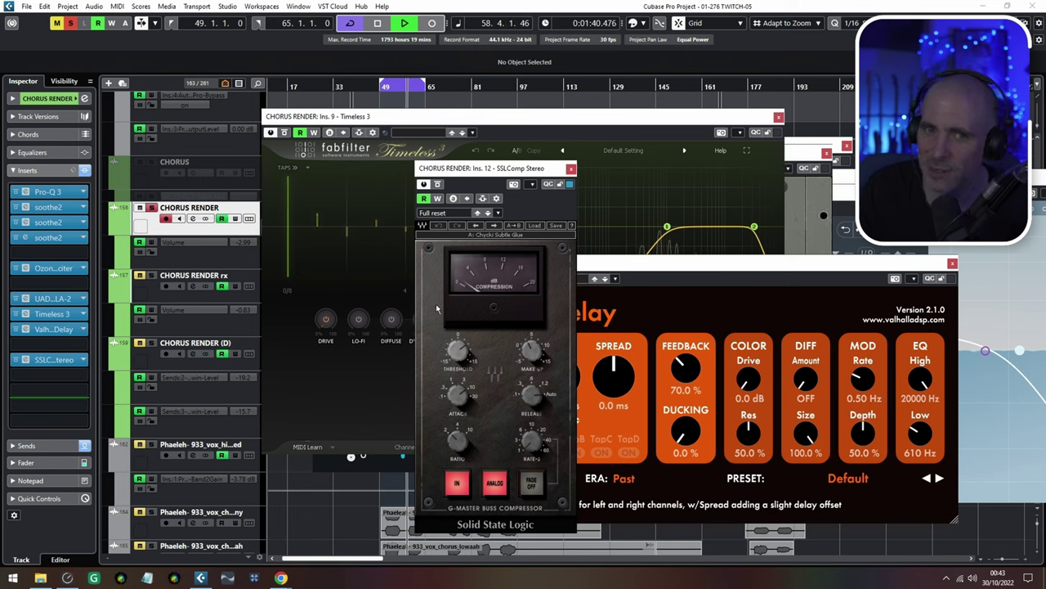
Compare CHORUS RENDER twice with its whole insert chain bypassed and active, and stop playback
{"action": "left_click", "coordinate": [85, 170]}
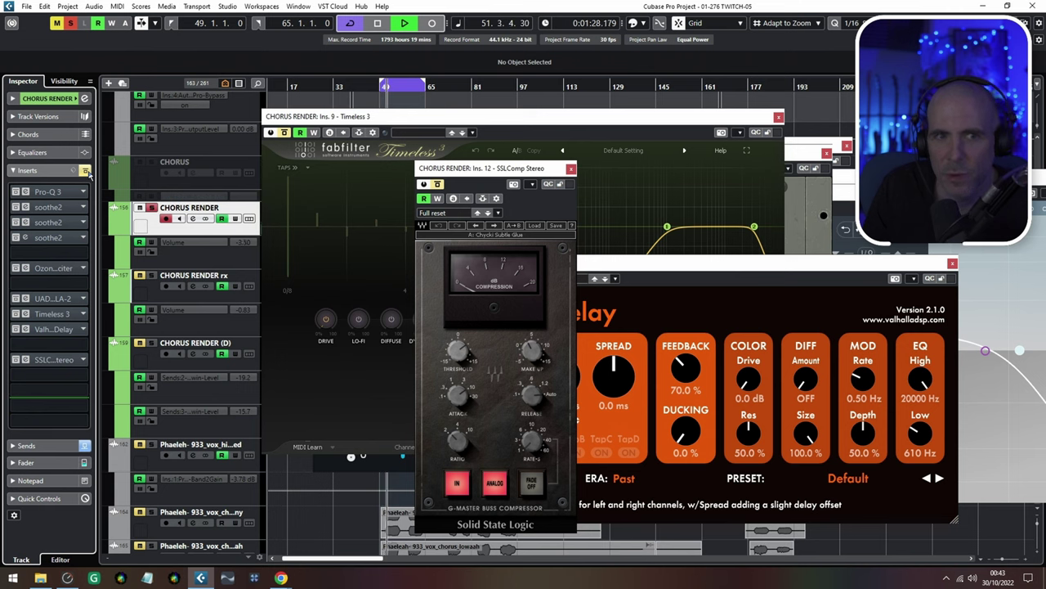
{"action": "left_click", "coordinate": [85, 171]}
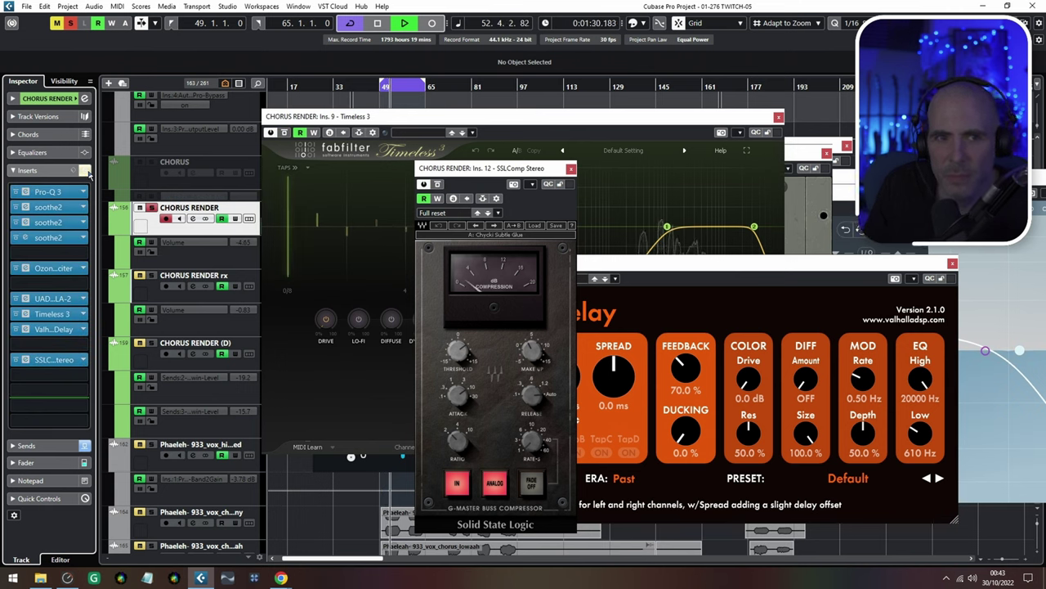
{"action": "left_click", "coordinate": [85, 170]}
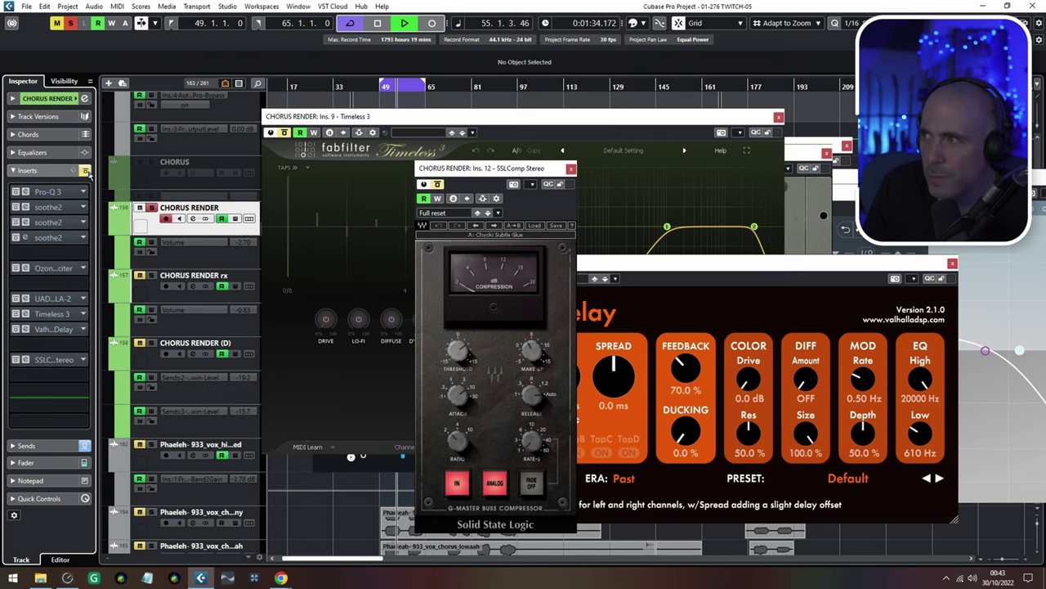
{"action": "left_click", "coordinate": [85, 171]}
{"action": "key", "text": "space"}
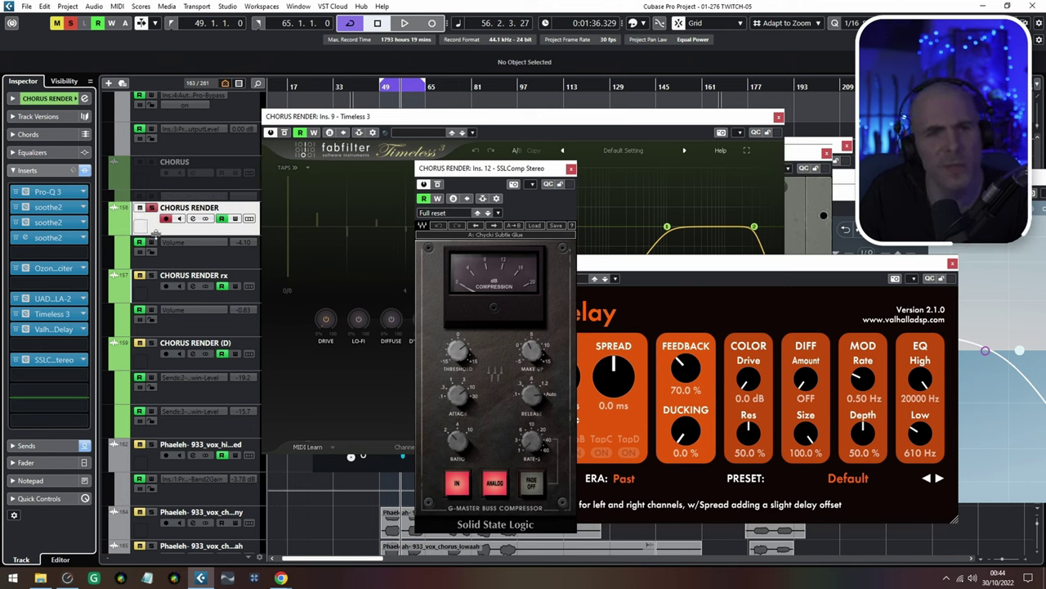
Solo the STRINGS FINAL folder and compare CHORUS RENDER against it with all inserts bypassed and active
{"action": "scroll", "coordinate": [155, 235], "scroll_direction": "up", "scroll_amount": 15}
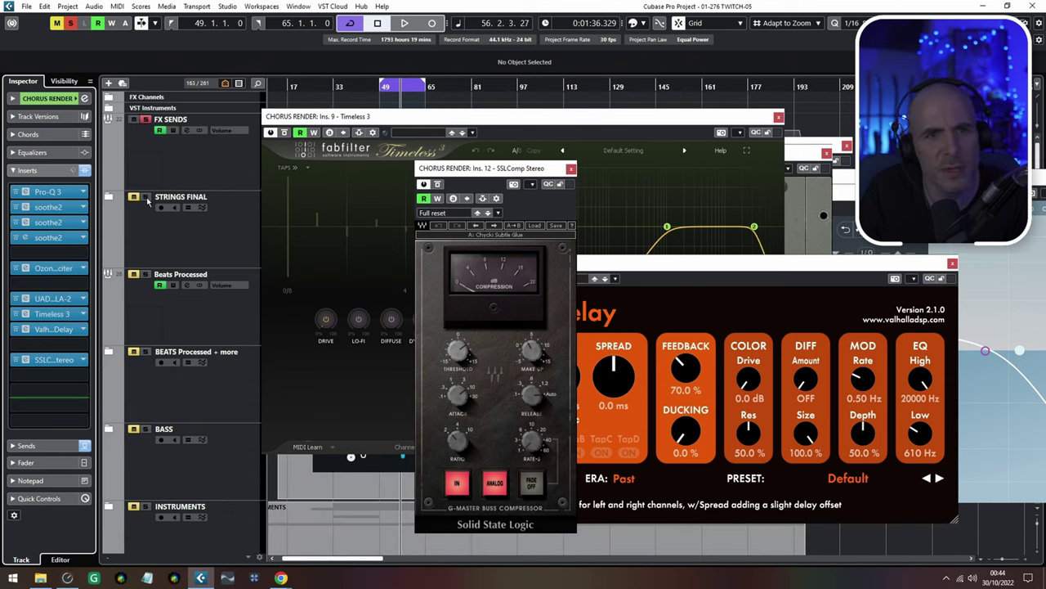
{"action": "left_click", "coordinate": [145, 198]}
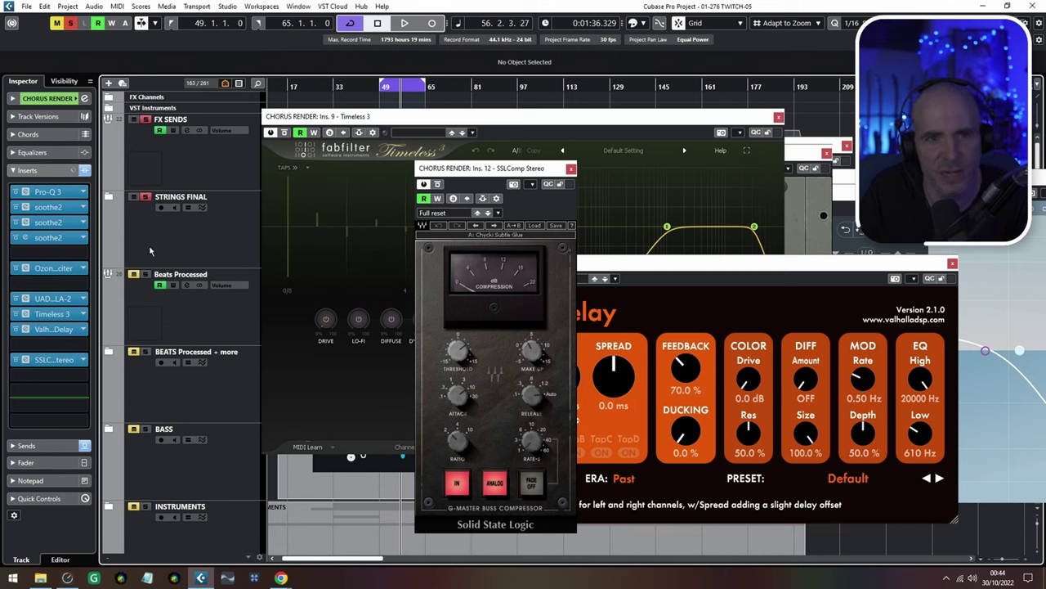
{"action": "scroll", "coordinate": [150, 251], "scroll_direction": "down", "scroll_amount": 15}
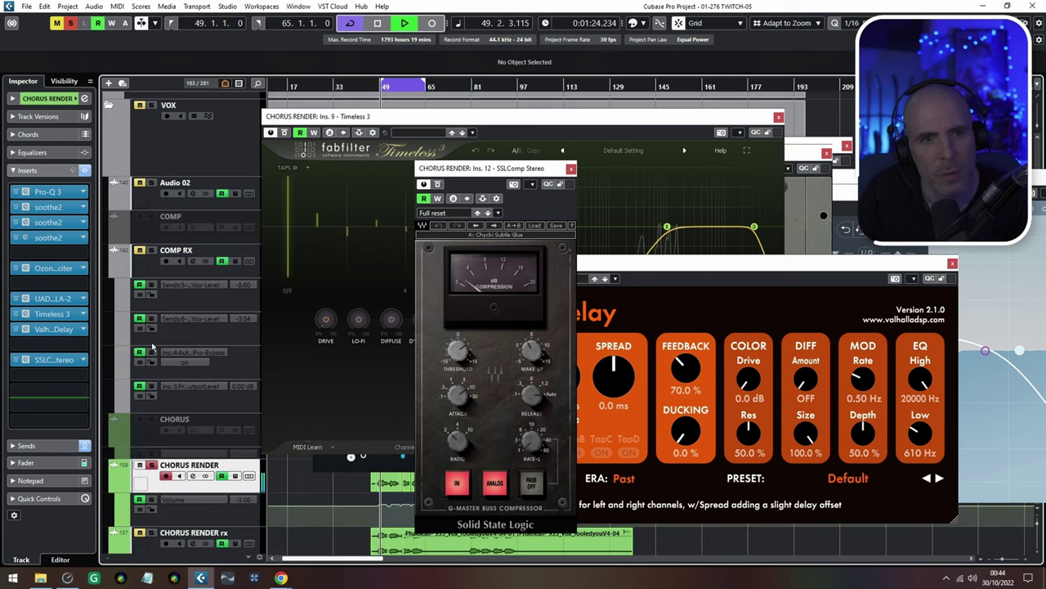
{"action": "left_click", "coordinate": [84, 172]}
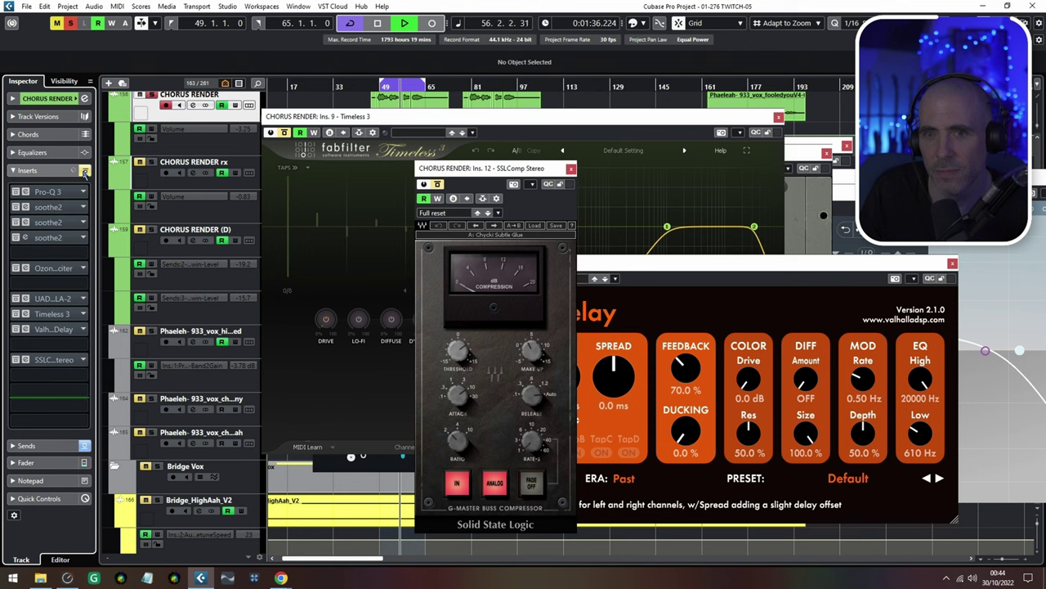
{"action": "left_click", "coordinate": [84, 172]}
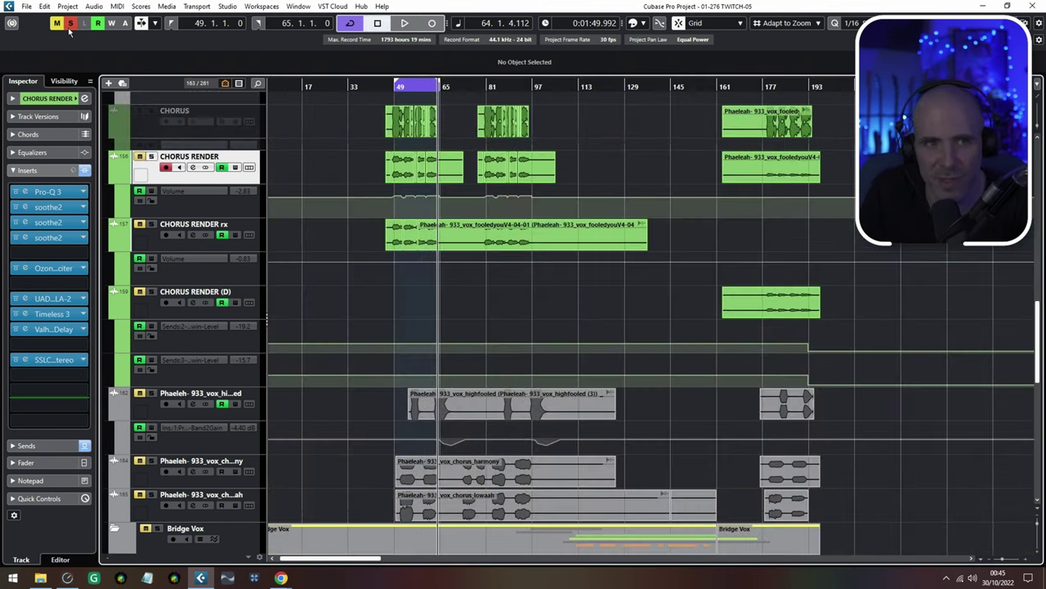
Disable the CHORUS RENDER track and open the first CHORUS RENDER rx clip in iZotope RX 10
{"action": "right_click", "coordinate": [155, 170]}
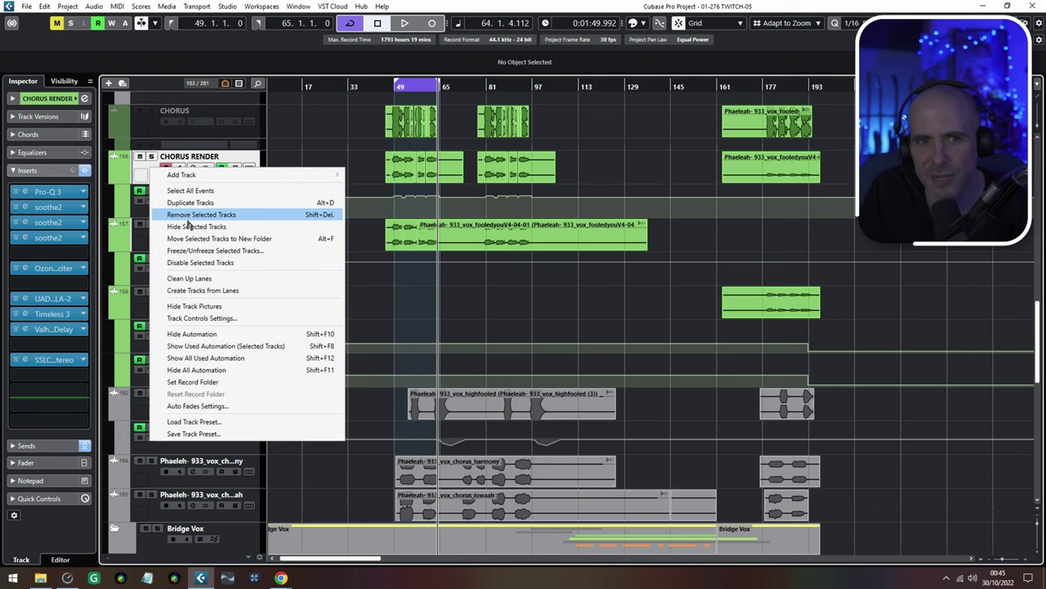
{"action": "left_click", "coordinate": [197, 262]}
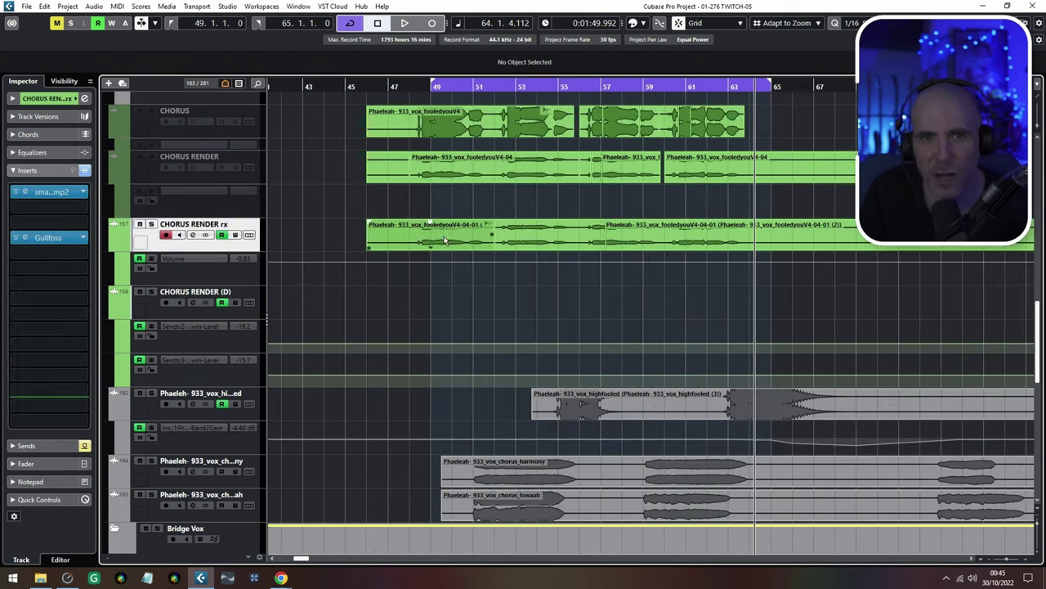
{"action": "left_click", "coordinate": [449, 238]}
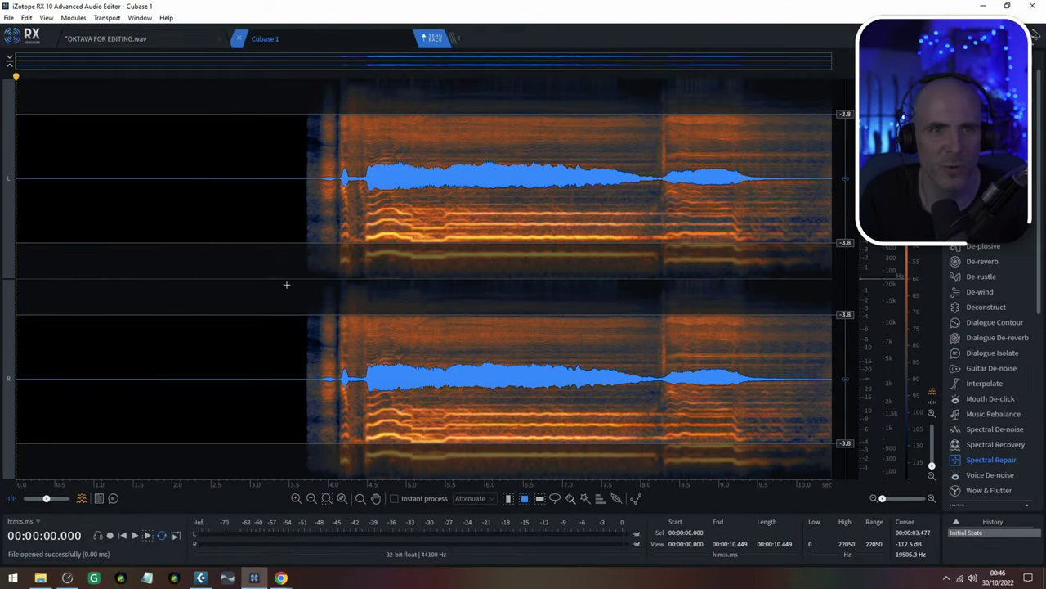
Play the clip in RX with the waveform overlay faded out so that only the spectrogram shows, and stop playback
{"action": "key", "text": "space"}
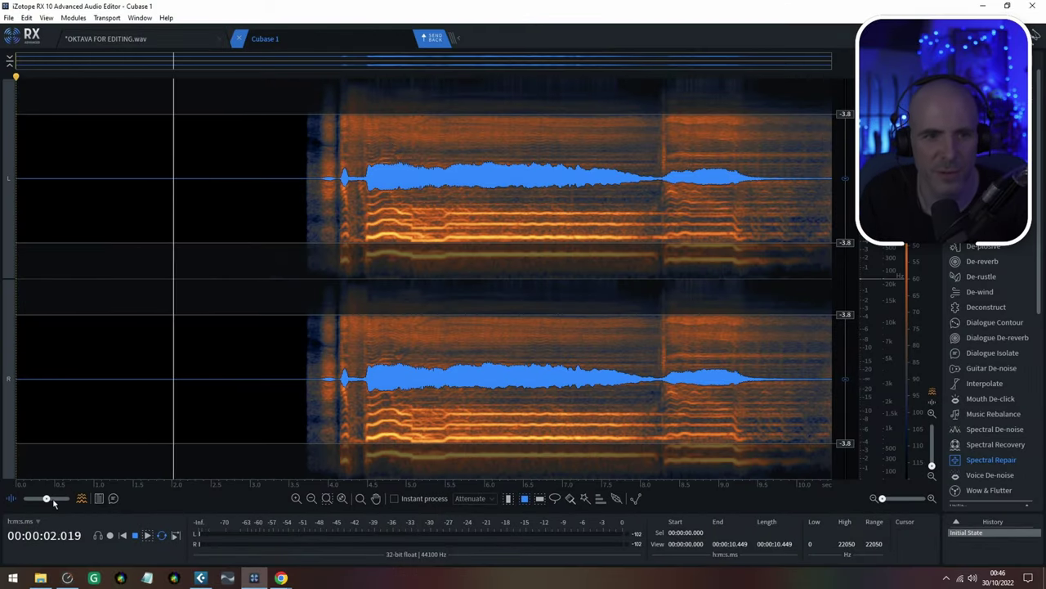
{"action": "left_click_drag", "start_coordinate": [46, 498], "coordinate": [70, 498]}
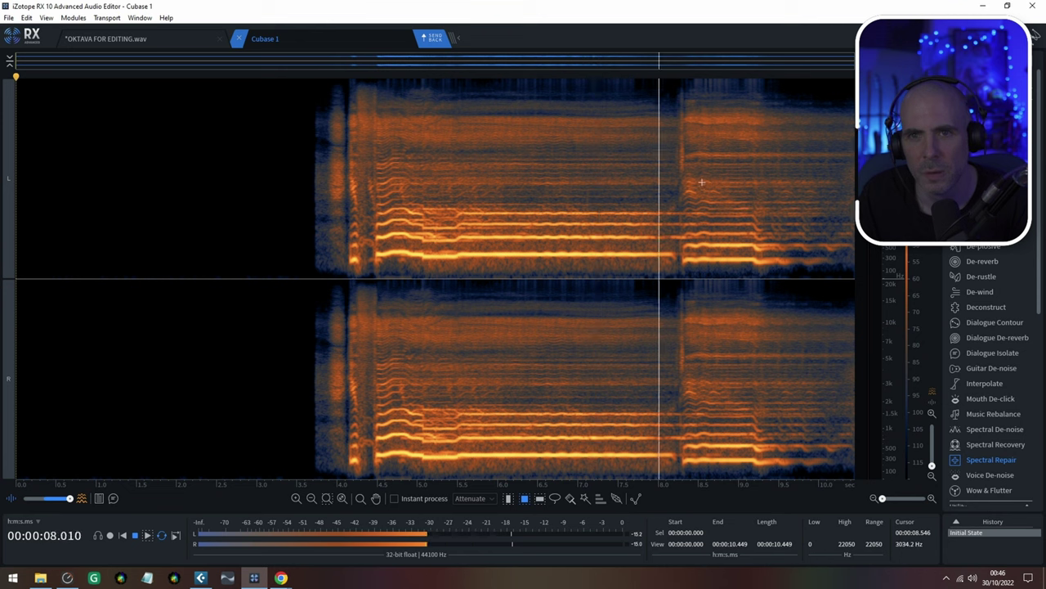
{"action": "key", "text": "space"}
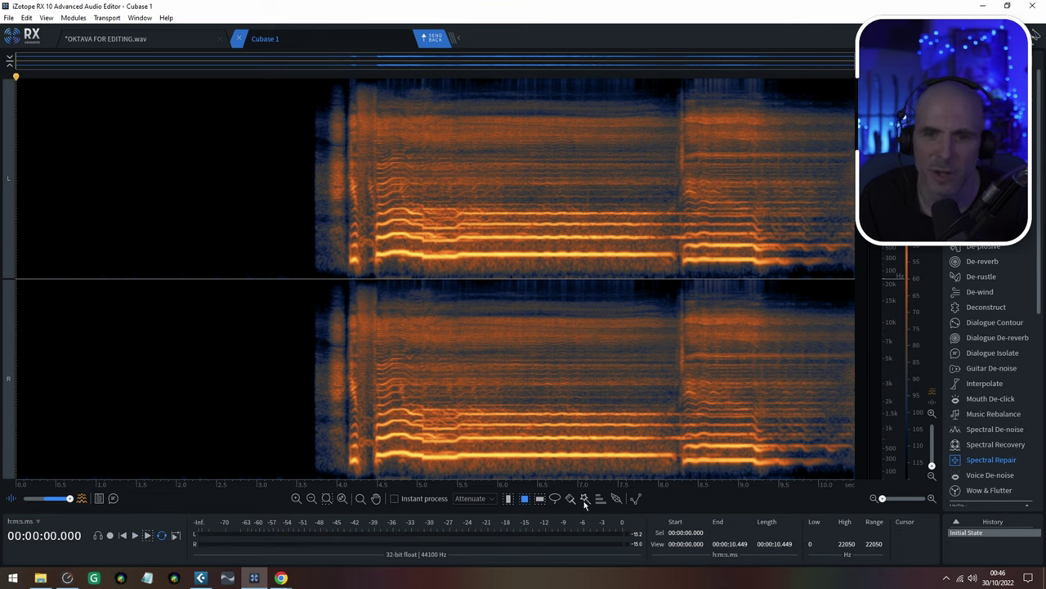
Select the high-frequency band between about 8.3 and 9.3 s with the Magic Wand and audition only that selection
{"action": "left_click", "coordinate": [714, 124]}
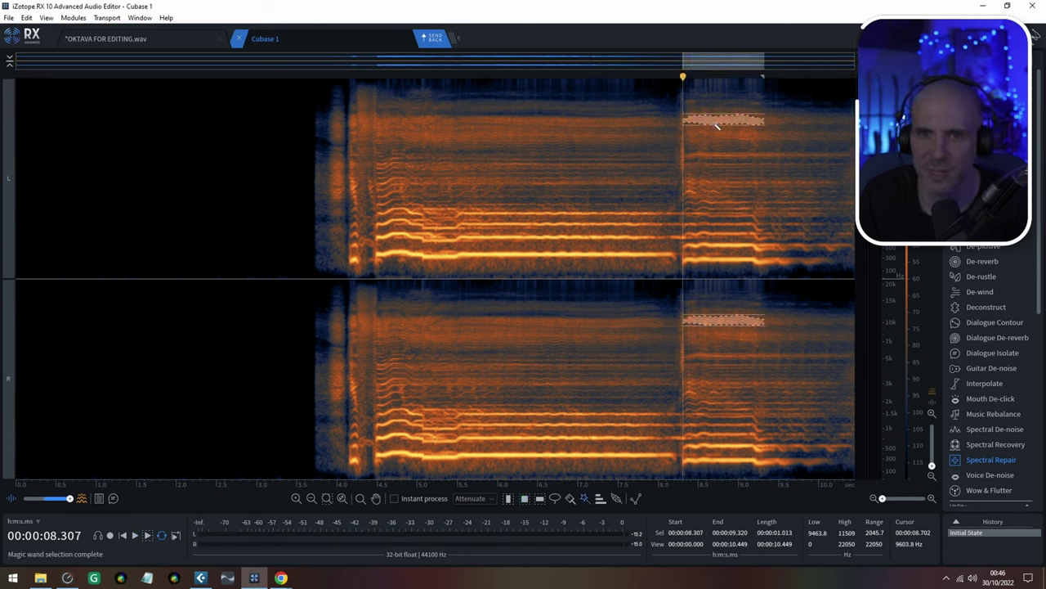
{"action": "key", "text": "space"}
{"action": "key", "text": "space"}
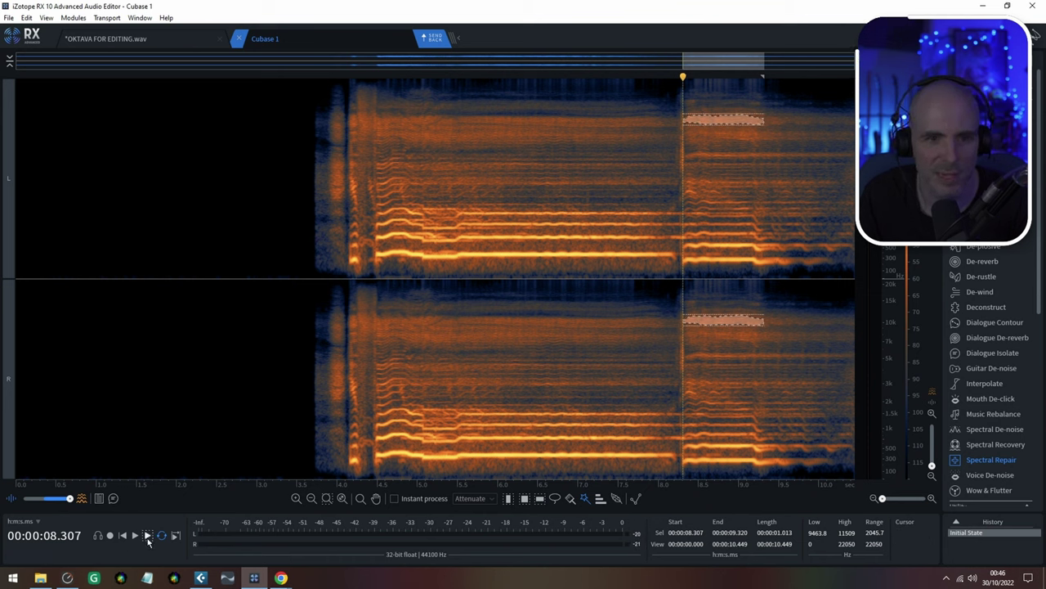
{"action": "left_click", "coordinate": [148, 541]}
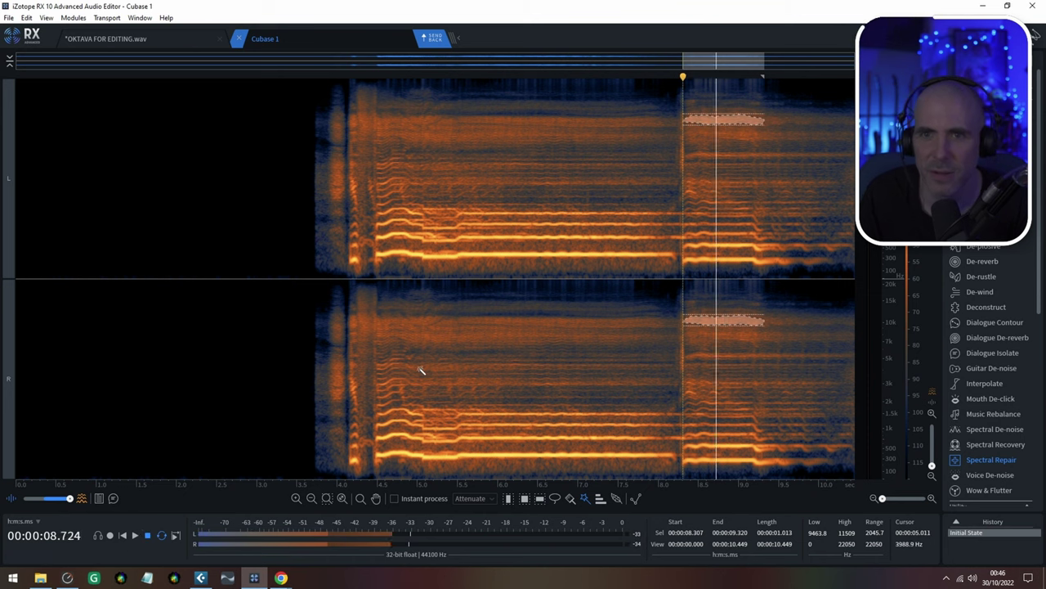
Audition several other isolated harmonics across the vocal by selecting them one after another with the Magic Wand
{"action": "left_click", "coordinate": [608, 215]}
{"action": "left_click", "coordinate": [527, 123]}
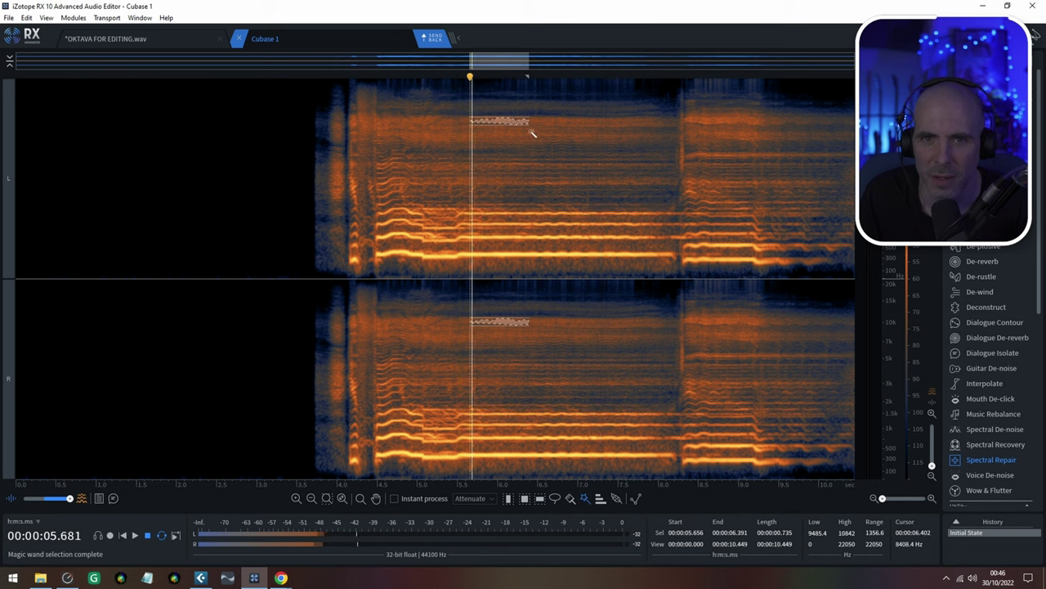
{"action": "left_click", "coordinate": [552, 131]}
{"action": "left_click", "coordinate": [630, 107]}
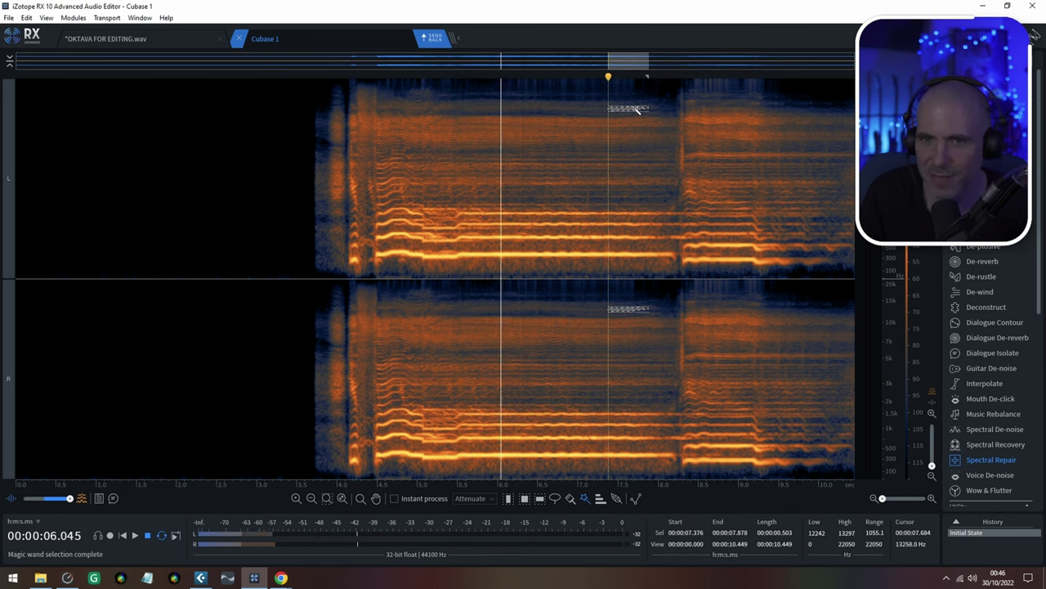
{"action": "left_click", "coordinate": [685, 157]}
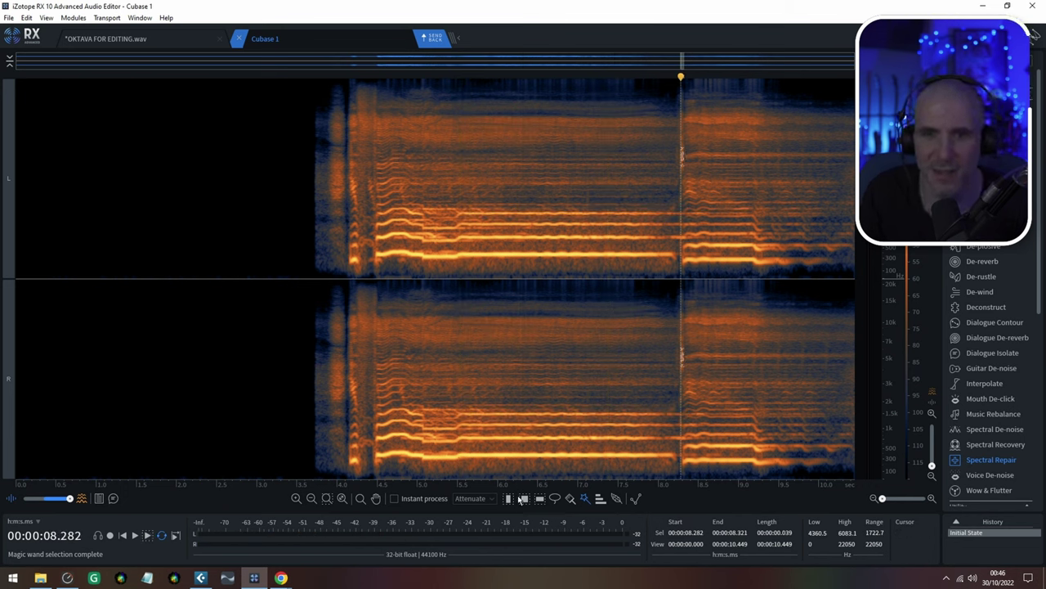
Select the full-frequency time range from about 8.22 to 8.46 s, play it, and close RX to return to Cubase
{"action": "left_click_drag", "start_coordinate": [678, 341], "coordinate": [697, 339]}
{"action": "key", "text": "space"}
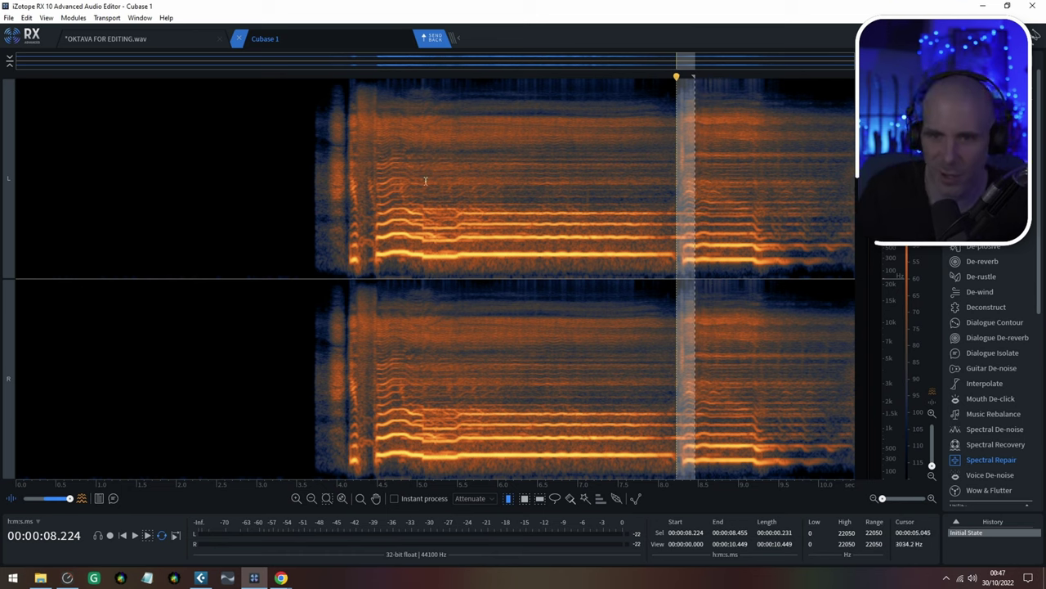
{"action": "left_click", "coordinate": [1035, 8]}
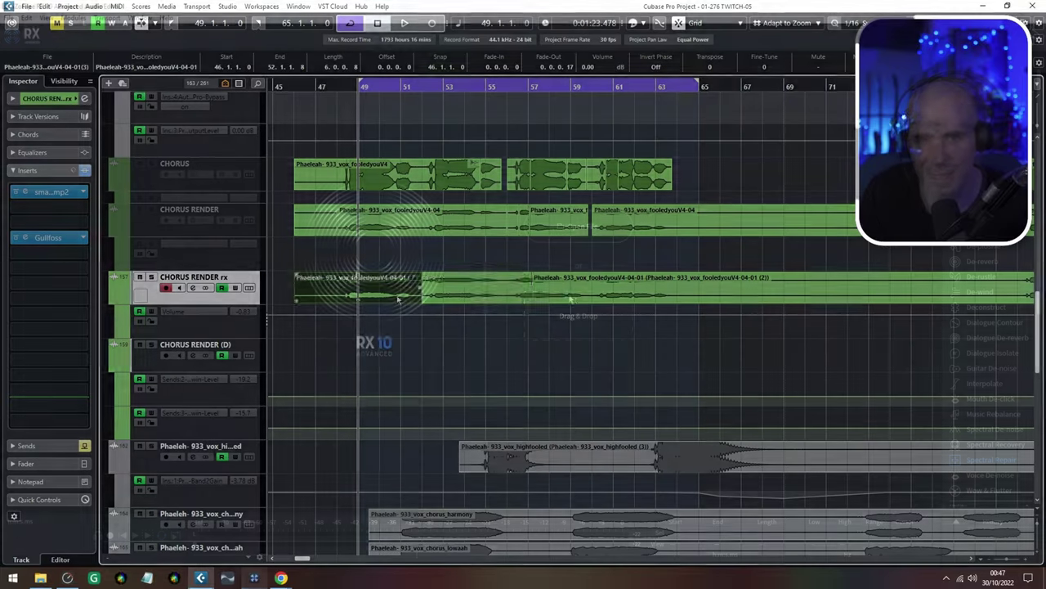
Solo and play CHORUS RENDER rx, and open its smartComp2 and Gullfoss inserts during playback
{"action": "left_click", "coordinate": [338, 232]}
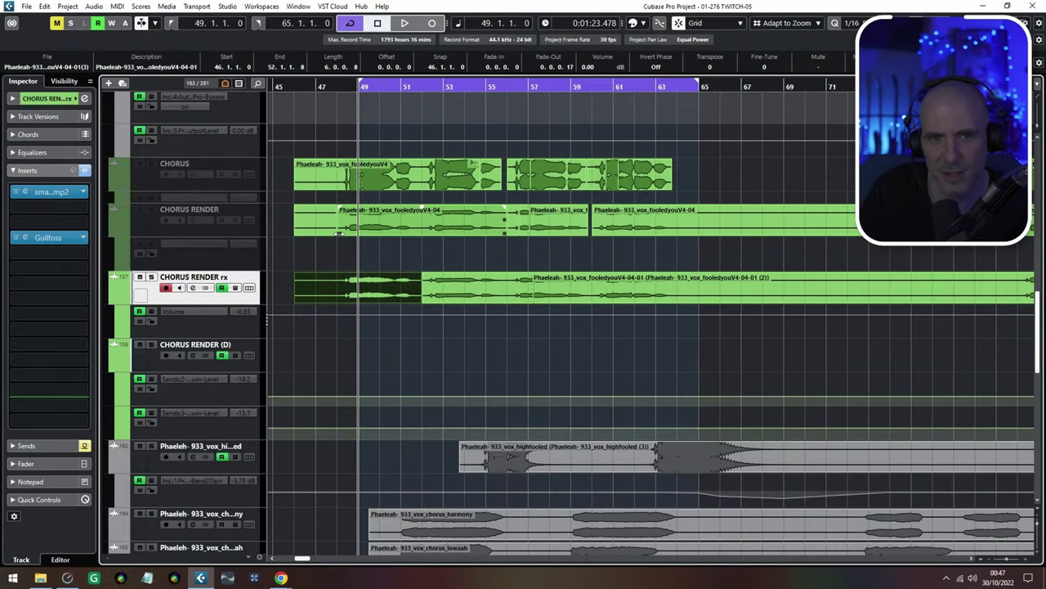
{"action": "key", "text": "space"}
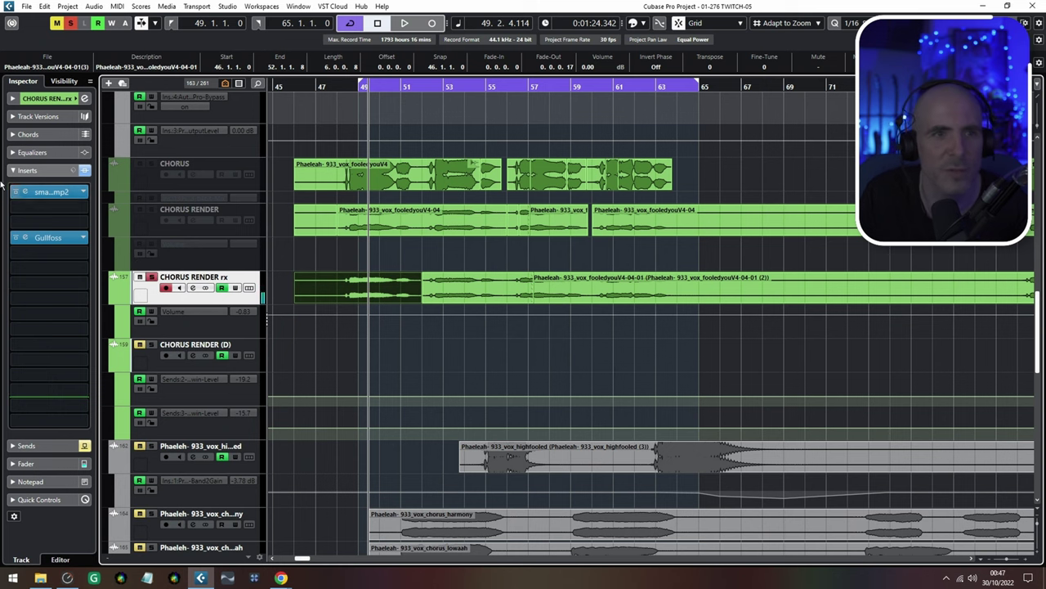
{"action": "left_click", "coordinate": [25, 193]}
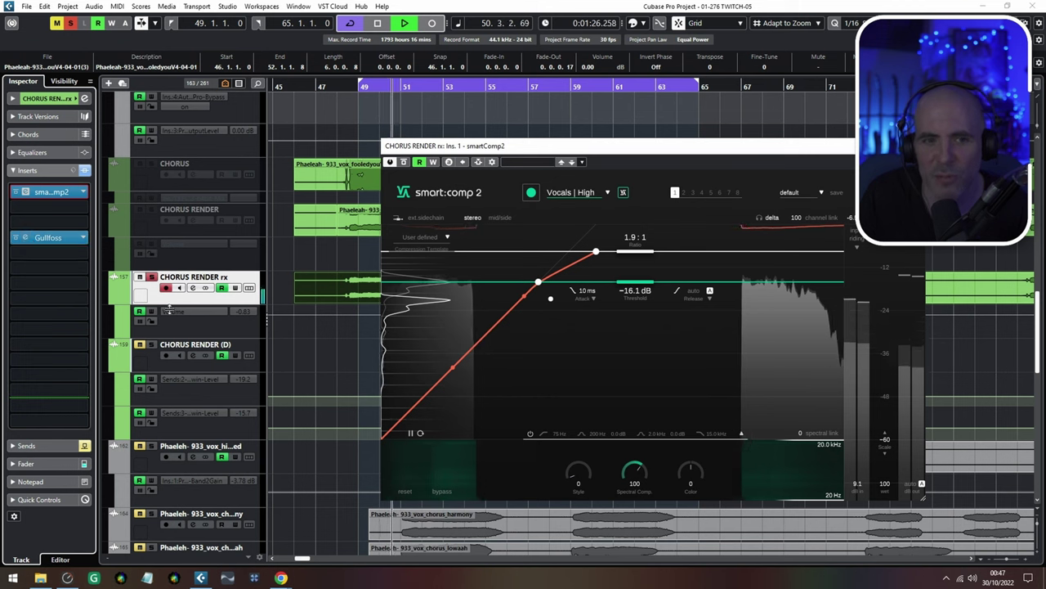
{"action": "left_click", "coordinate": [34, 238]}
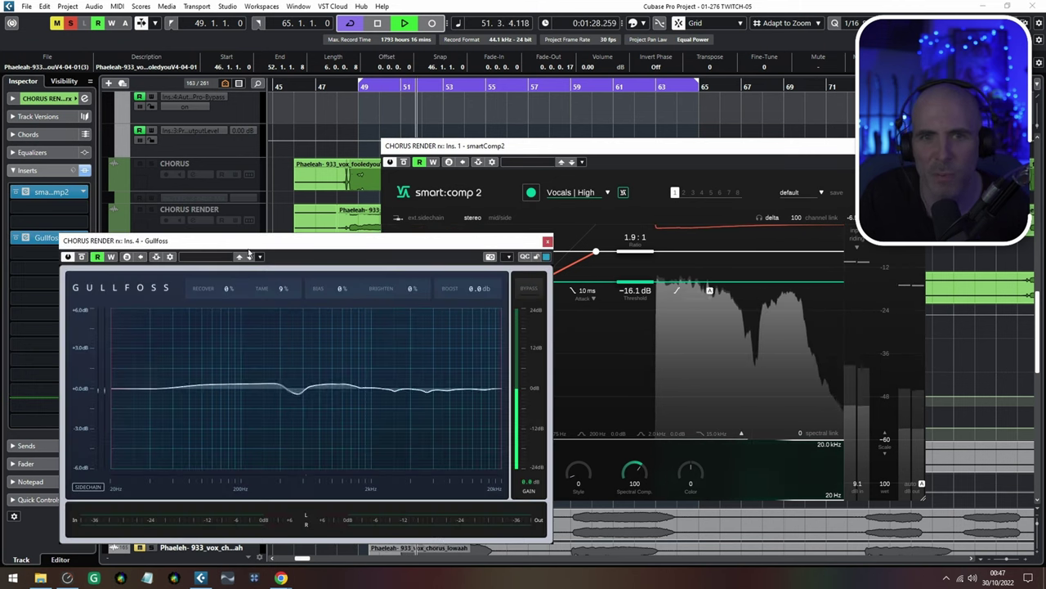
Solo the STRINGS FINAL folder and compare CHORUS RENDER rx against it with all inserts bypassed and active, moving the Gullfoss window clear
{"action": "scroll", "coordinate": [299, 139], "scroll_direction": "up", "scroll_amount": 10}
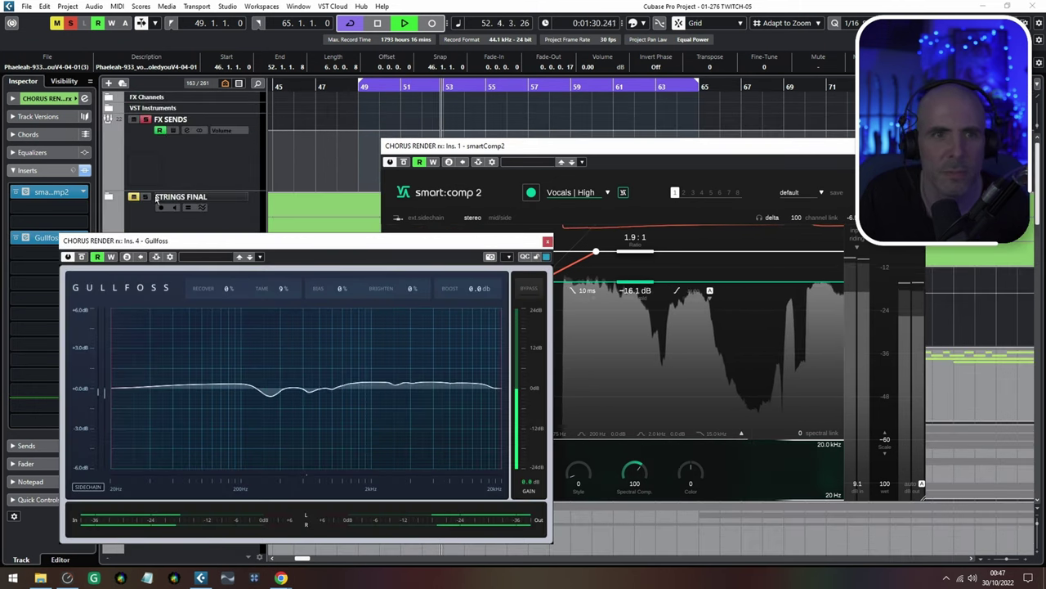
{"action": "left_click_drag", "start_coordinate": [241, 243], "coordinate": [461, 272]}
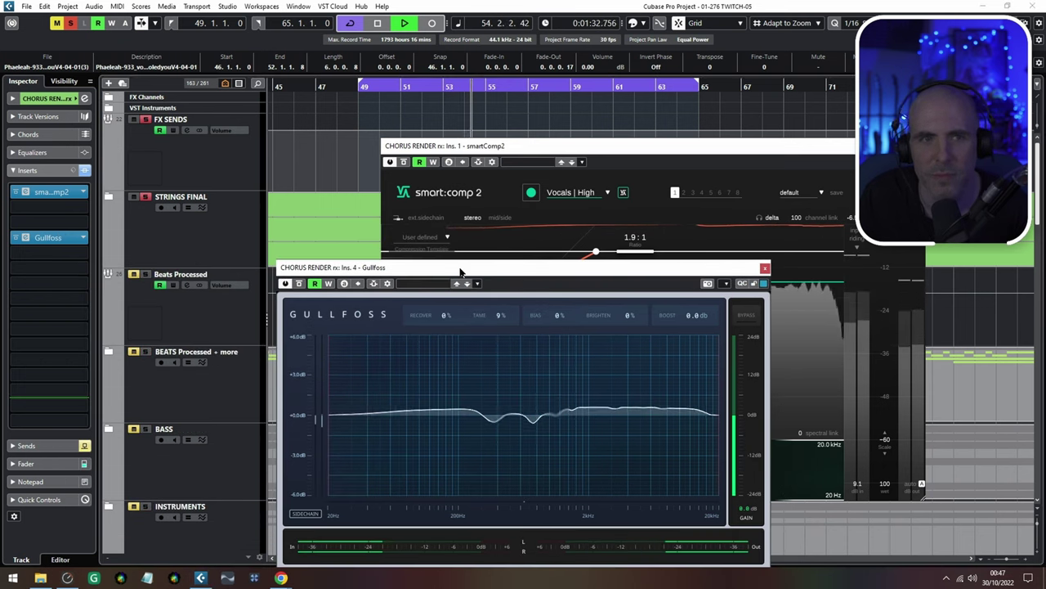
{"action": "left_click", "coordinate": [85, 170]}
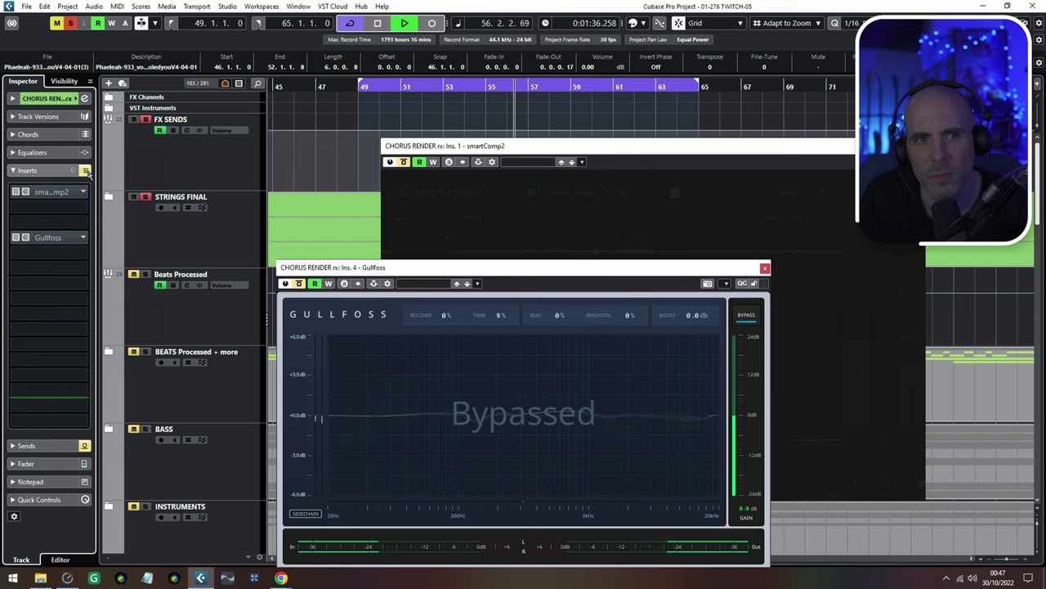
{"action": "left_click", "coordinate": [85, 170]}
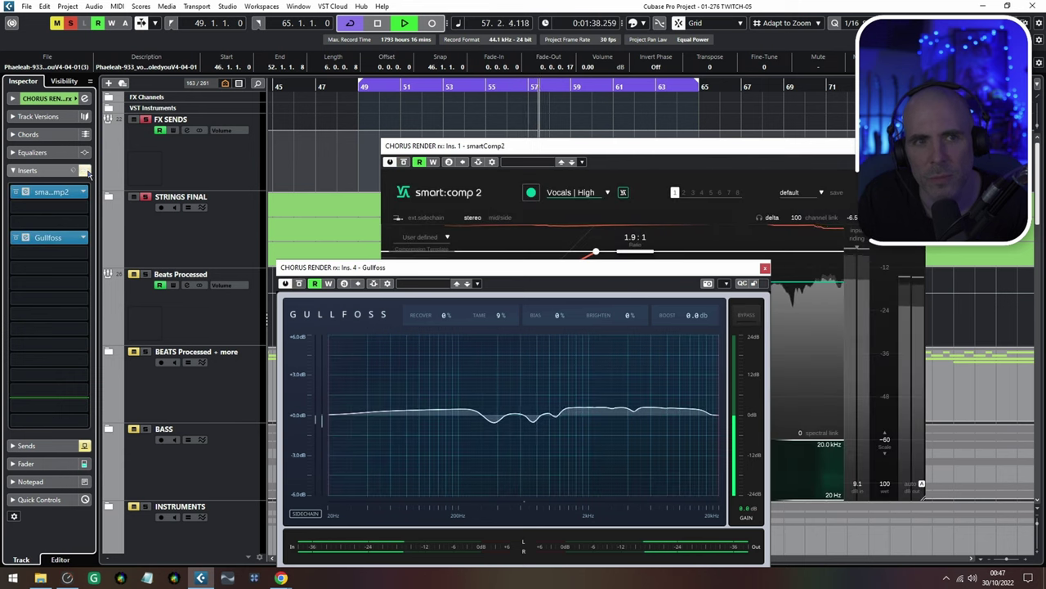
{"action": "key", "text": "space"}
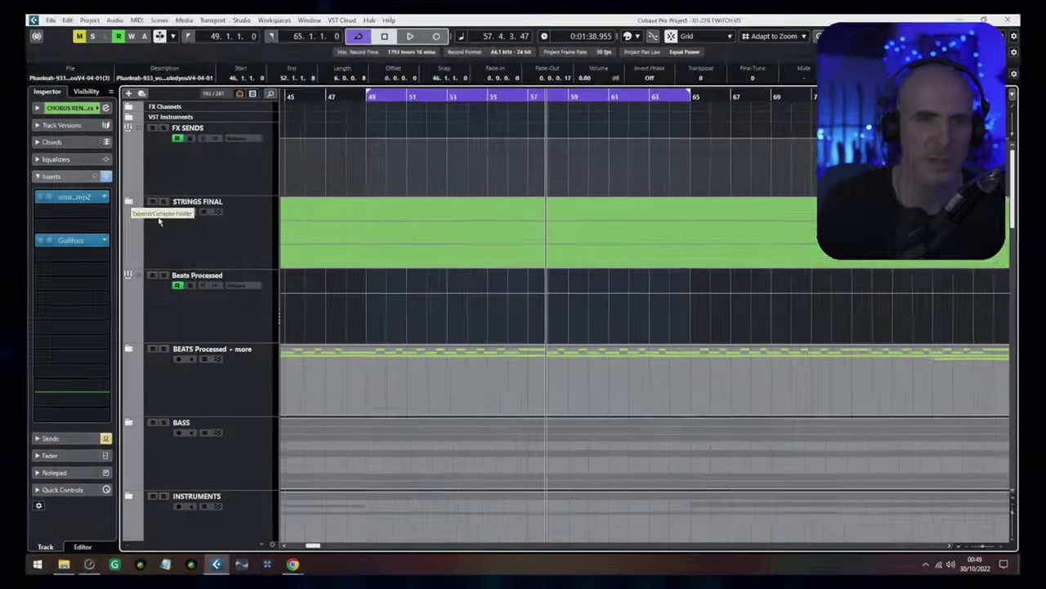
Solo the whole VOX folder and play it from the start of the loop range at bar 49
{"action": "scroll", "coordinate": [390, 295], "scroll_direction": "down", "scroll_amount": 15}
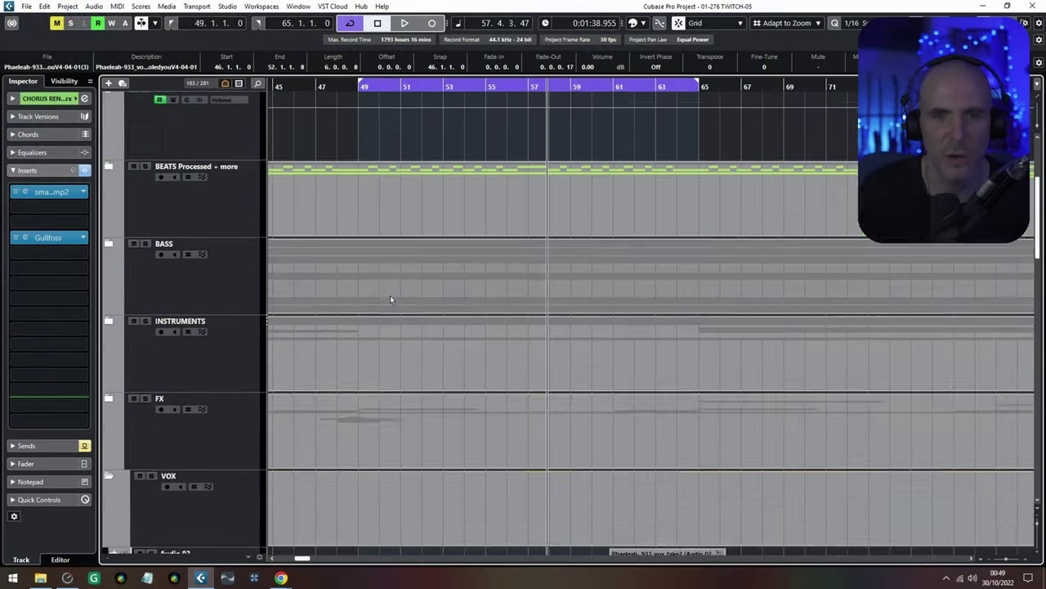
{"action": "scroll", "coordinate": [390, 295], "scroll_direction": "down", "scroll_amount": 8}
{"action": "scroll", "coordinate": [394, 293], "scroll_direction": "up", "scroll_amount": 8}
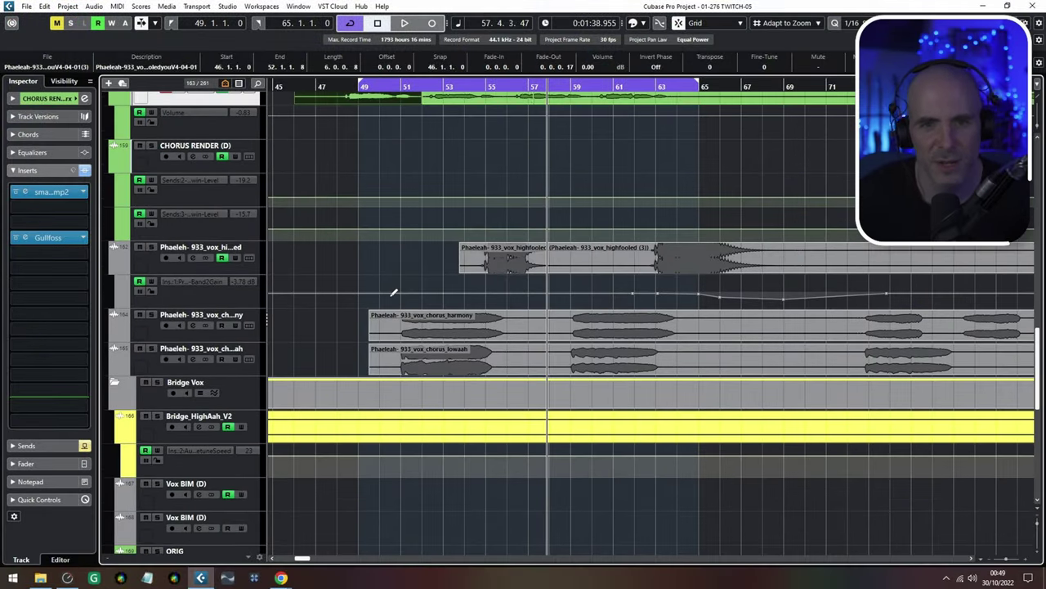
{"action": "scroll", "coordinate": [420, 264], "scroll_direction": "up", "scroll_amount": 5}
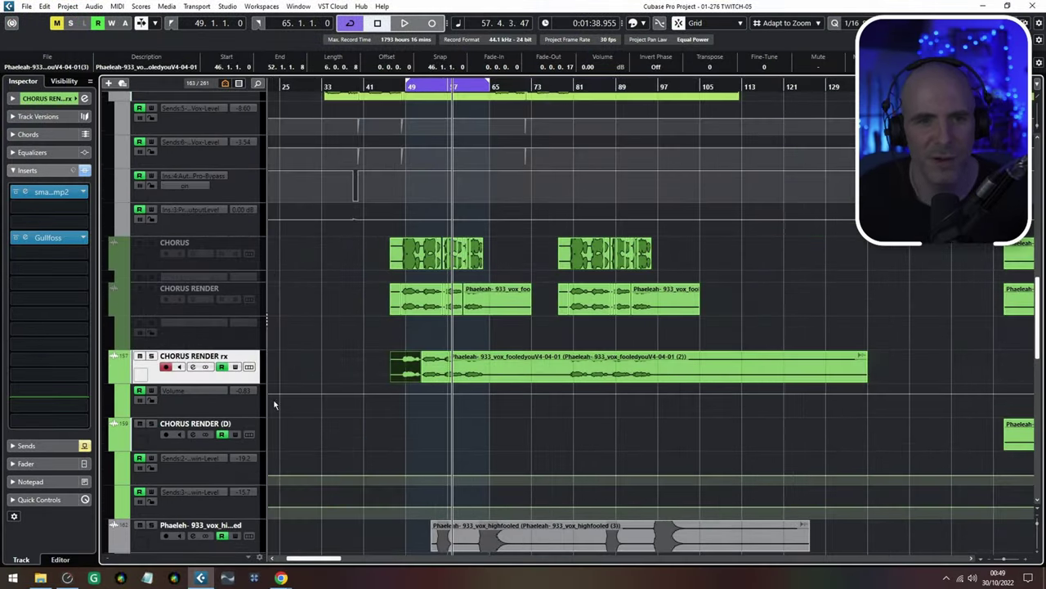
{"action": "scroll", "coordinate": [383, 430], "scroll_direction": "down", "scroll_amount": 5}
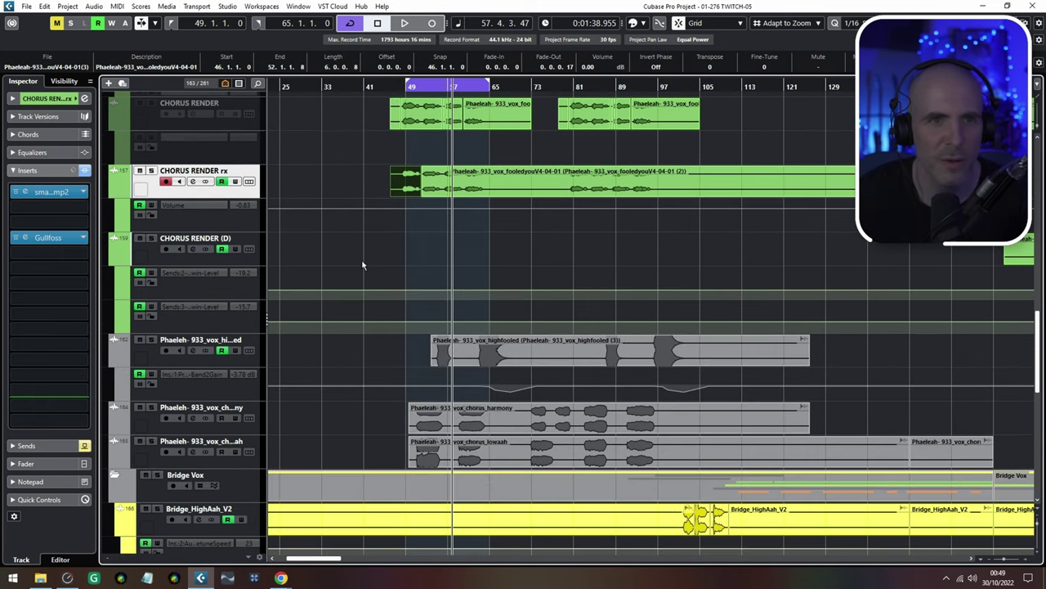
{"action": "scroll", "coordinate": [363, 264], "scroll_direction": "up", "scroll_amount": 7}
{"action": "scroll", "coordinate": [330, 205], "scroll_direction": "up", "scroll_amount": 5}
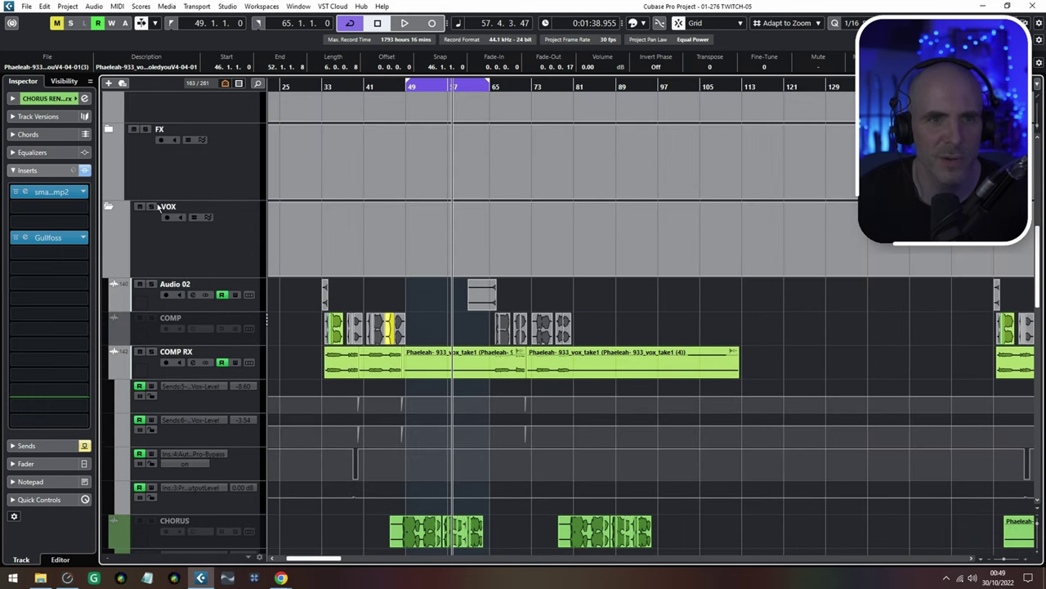
{"action": "scroll", "coordinate": [399, 217], "scroll_direction": "down", "scroll_amount": 12}
{"action": "key", "text": "KP_1"}
{"action": "key", "text": "space"}
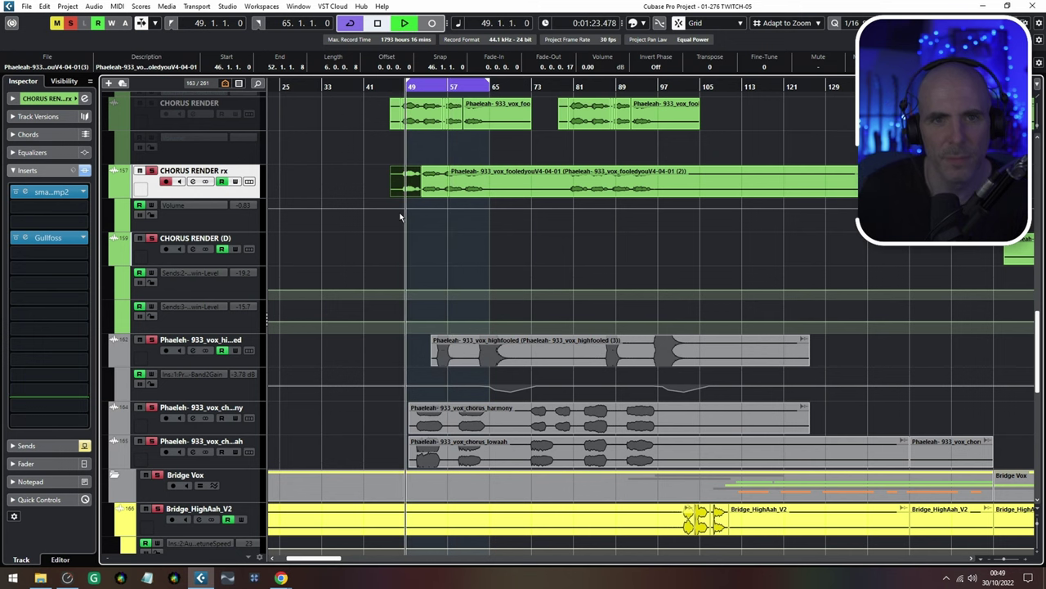
Examine the backing vocals during playback, viewing the inserts of the chorus harmony and chorus lowaah tracks, and stop playback
{"action": "scroll", "coordinate": [415, 311], "scroll_direction": "down", "scroll_amount": 5}
{"action": "scroll", "coordinate": [414, 315], "scroll_direction": "up", "scroll_amount": 6}
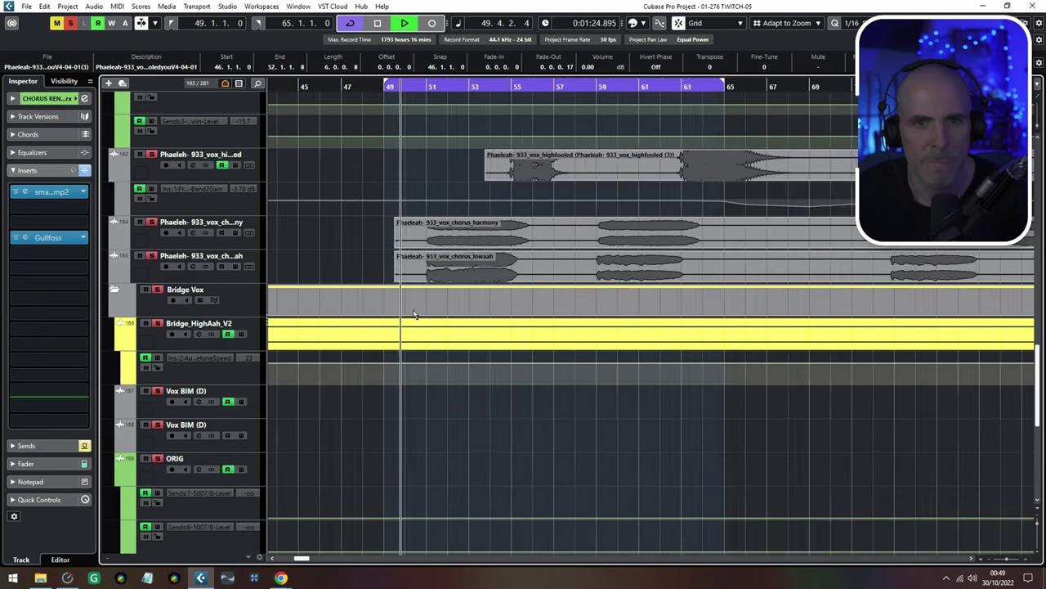
{"action": "scroll", "coordinate": [433, 334], "scroll_direction": "up", "scroll_amount": 3}
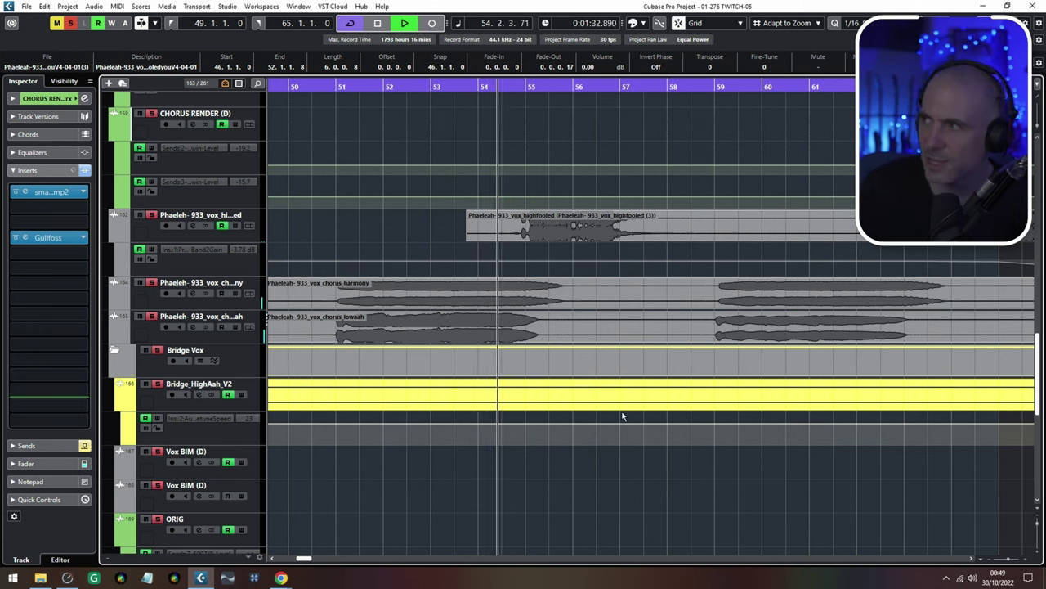
{"action": "left_click", "coordinate": [260, 308]}
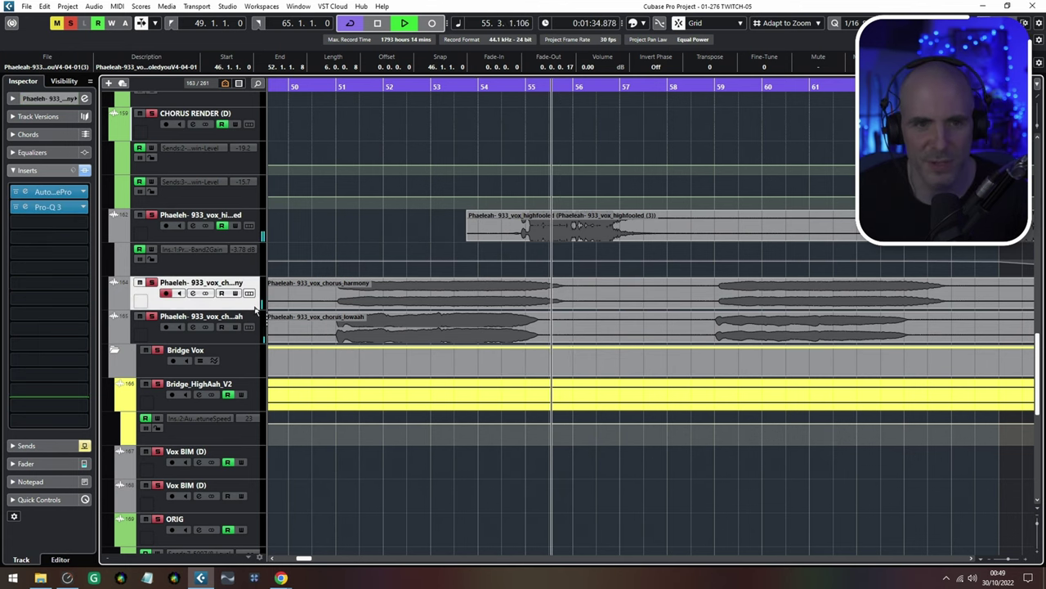
{"action": "left_click", "coordinate": [257, 340]}
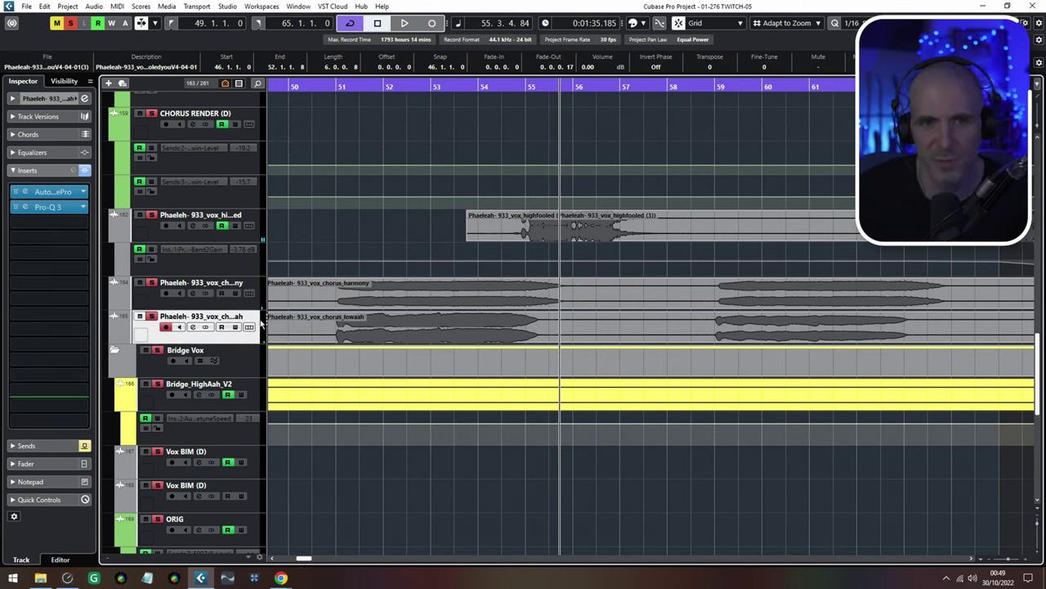
Mute CHORUS RENDER rx and play the remaining vocals from bar 50, beat 3
{"action": "left_click", "coordinate": [301, 87]}
{"action": "scroll", "coordinate": [303, 183], "scroll_direction": "up", "scroll_amount": 5}
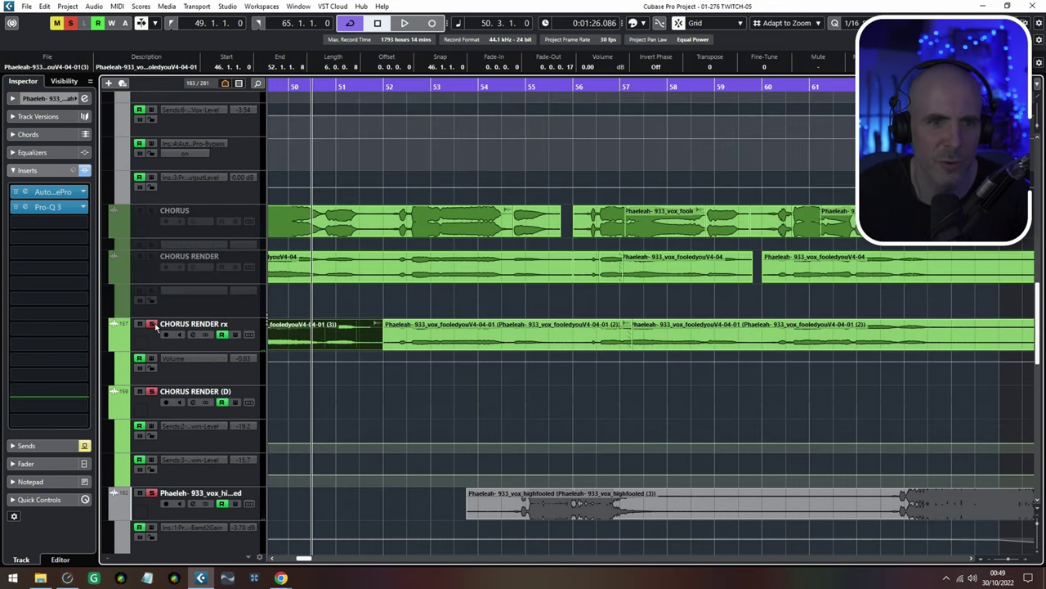
{"action": "key", "text": "space"}
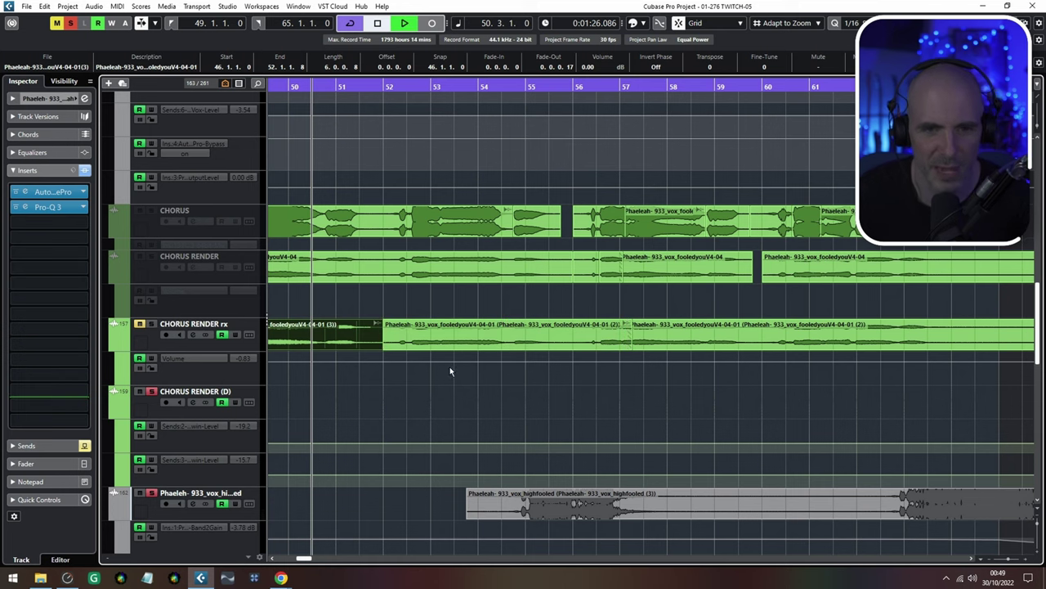
Solo the STRINGS FINAL folder along with the soloed vocals during playback
{"action": "scroll", "coordinate": [449, 399], "scroll_direction": "down", "scroll_amount": 6}
{"action": "scroll", "coordinate": [448, 395], "scroll_direction": "down", "scroll_amount": 10}
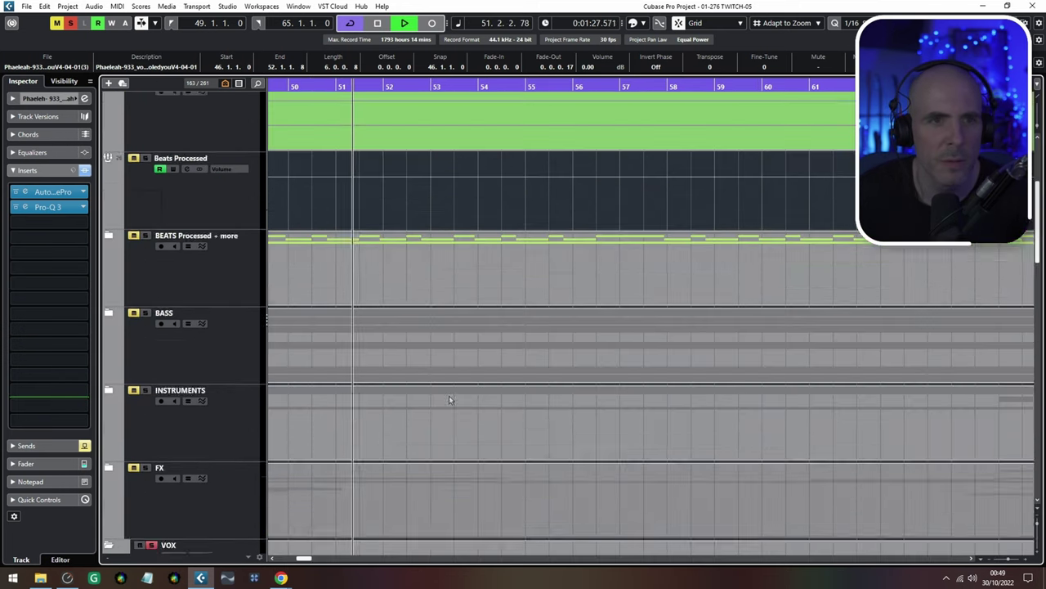
{"action": "scroll", "coordinate": [449, 395], "scroll_direction": "up", "scroll_amount": 2}
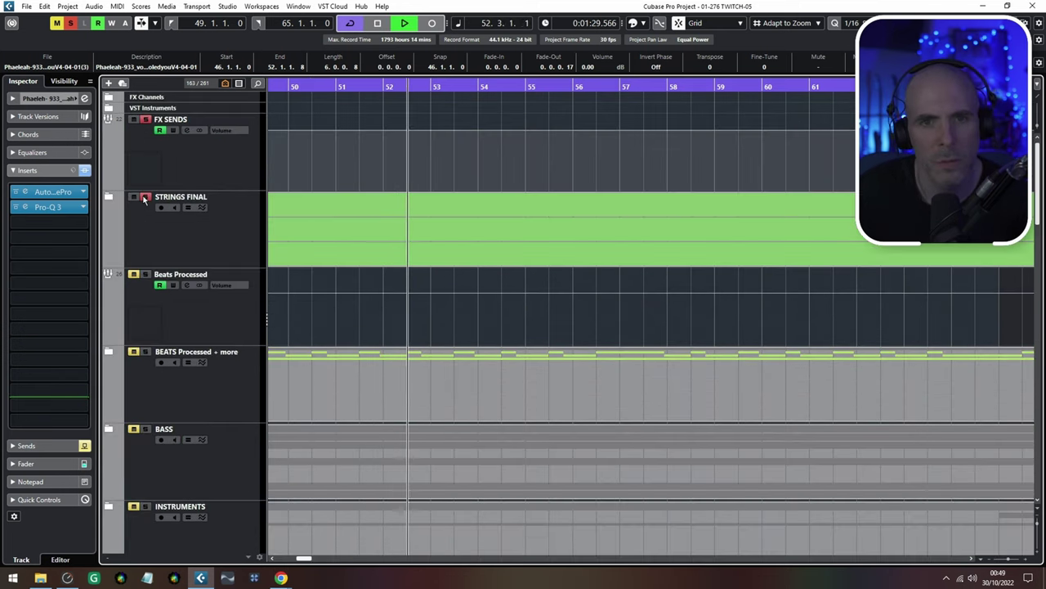
{"action": "scroll", "coordinate": [454, 315], "scroll_direction": "down", "scroll_amount": 5}
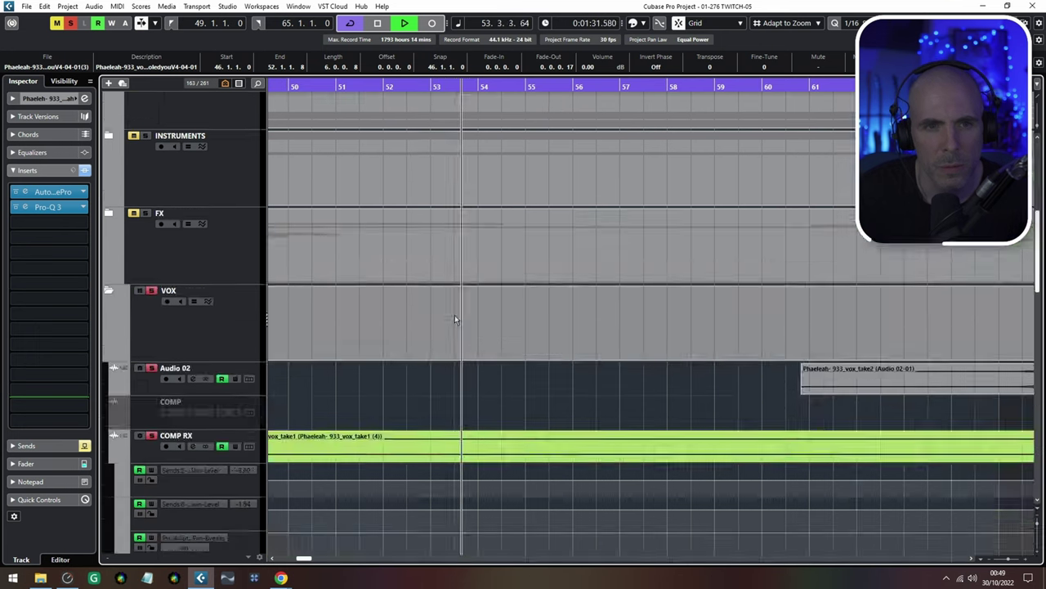
Examine the backing and bridge vocal tracks over a wider stretch of the timeline and switch off looped playback
{"action": "scroll", "coordinate": [454, 314], "scroll_direction": "up", "scroll_amount": 10}
{"action": "scroll", "coordinate": [454, 315], "scroll_direction": "down", "scroll_amount": 1}
{"action": "scroll", "coordinate": [454, 315], "scroll_direction": "down", "scroll_amount": 3}
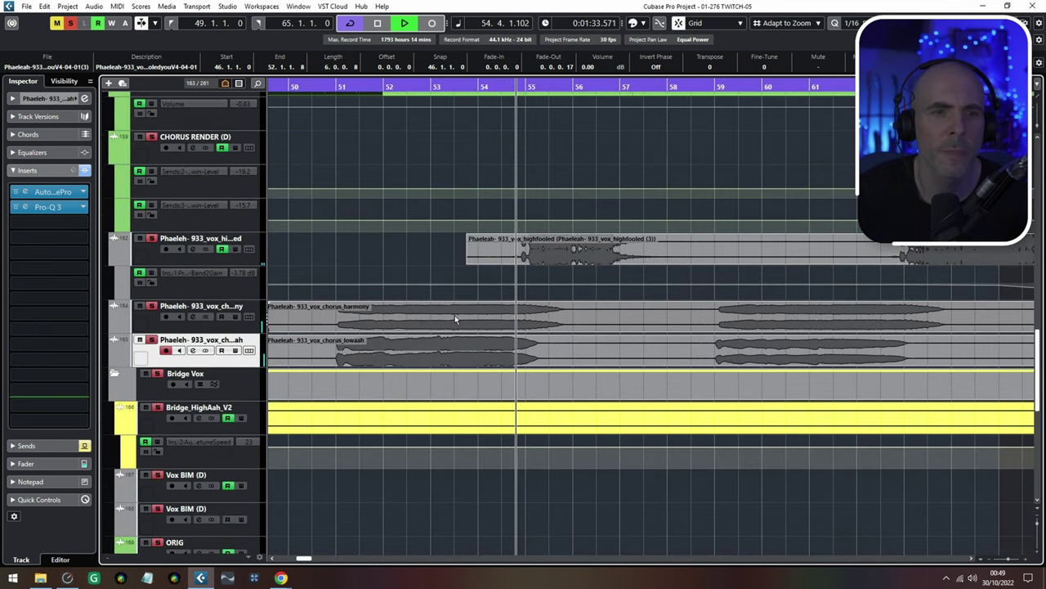
{"action": "scroll", "coordinate": [608, 312], "scroll_direction": "down", "scroll_amount": 3}
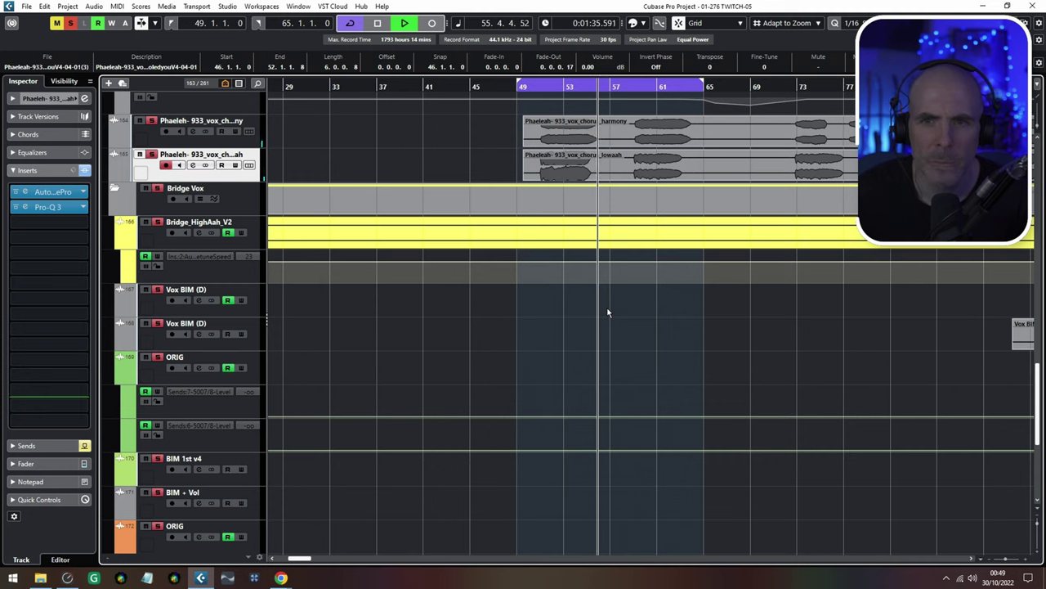
{"action": "scroll", "coordinate": [608, 311], "scroll_direction": "down", "scroll_amount": 3}
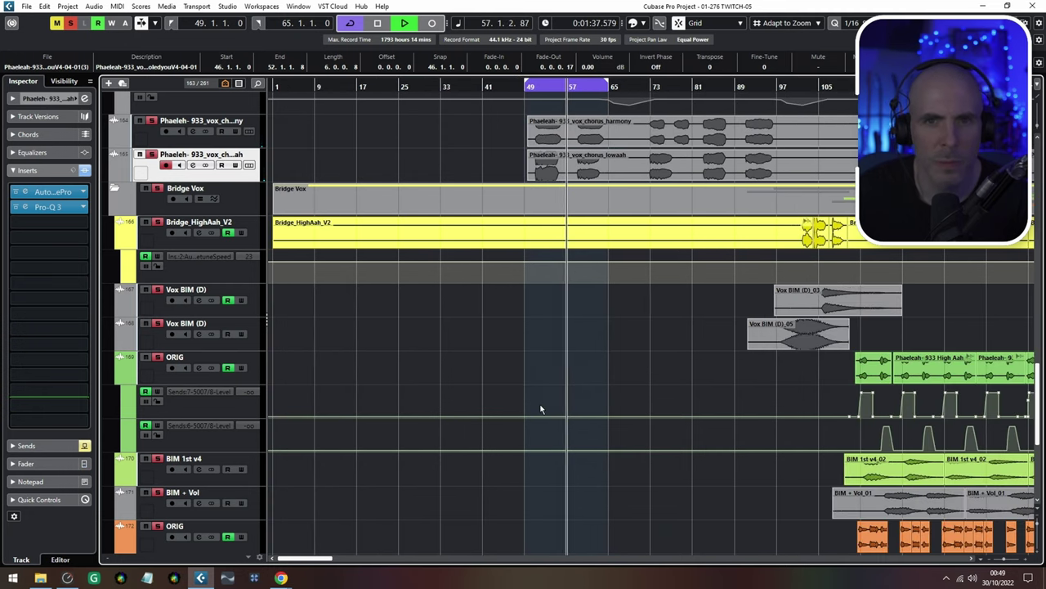
{"action": "scroll", "coordinate": [540, 409], "scroll_direction": "up", "scroll_amount": 5}
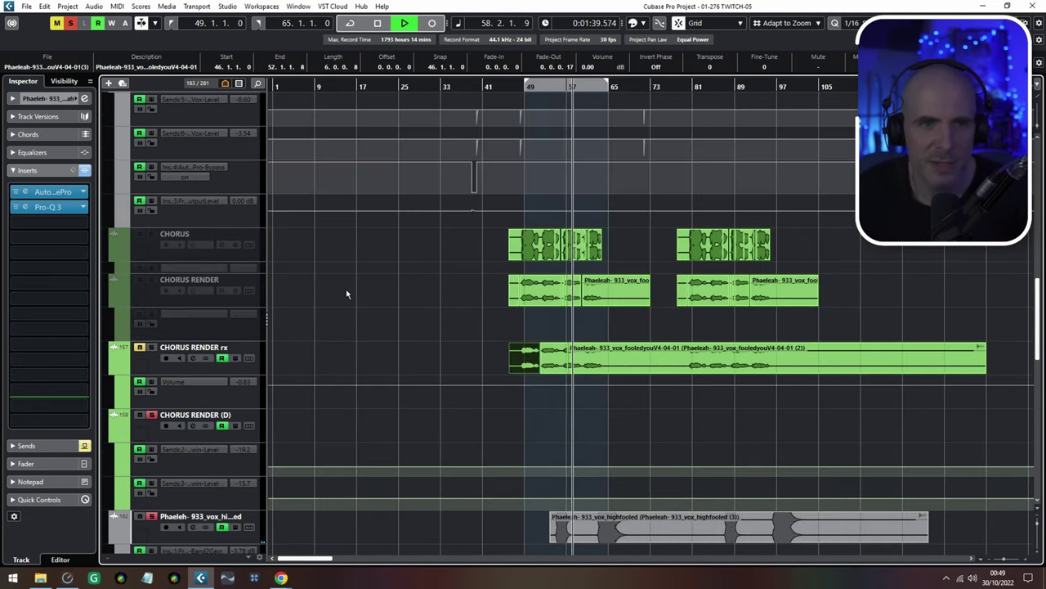
Add the BASS folder to the soloed parts and unmute CHORUS RENDER rx
{"action": "scroll", "coordinate": [343, 336], "scroll_direction": "up", "scroll_amount": 8}
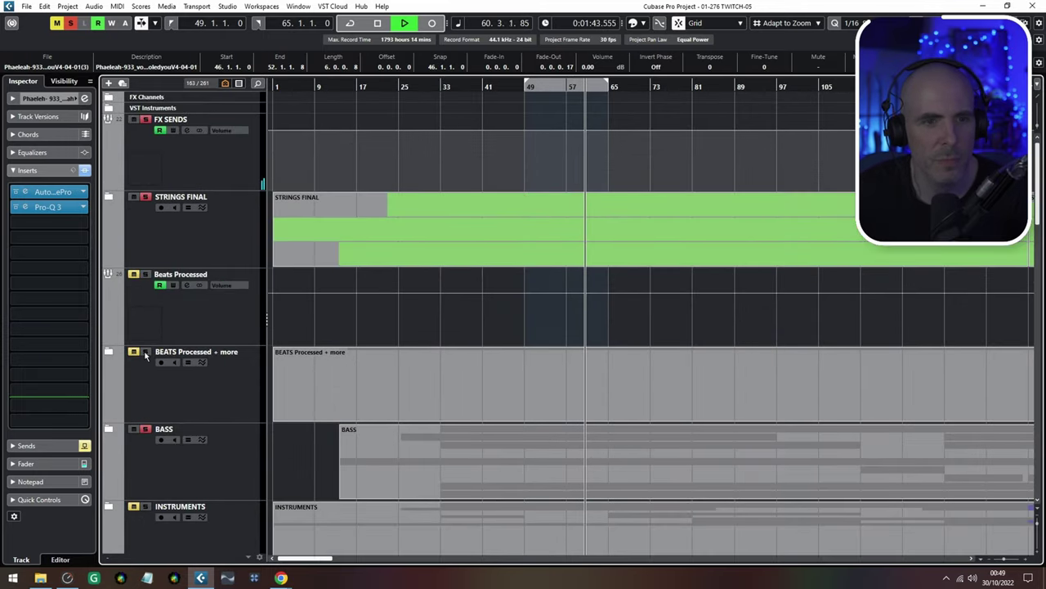
{"action": "scroll", "coordinate": [517, 407], "scroll_direction": "down", "scroll_amount": 10}
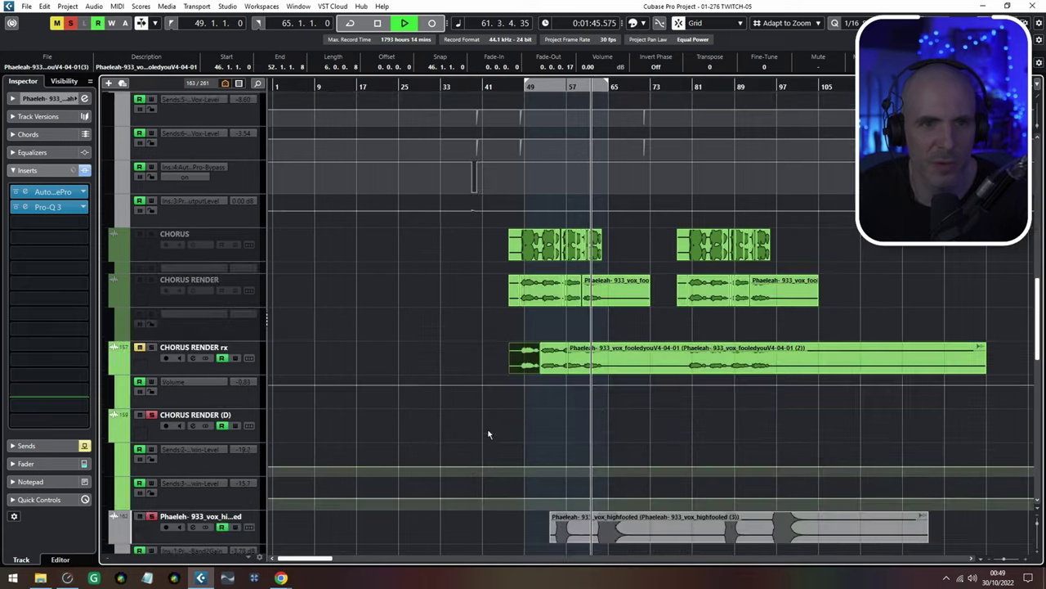
{"action": "scroll", "coordinate": [466, 400], "scroll_direction": "down", "scroll_amount": 3}
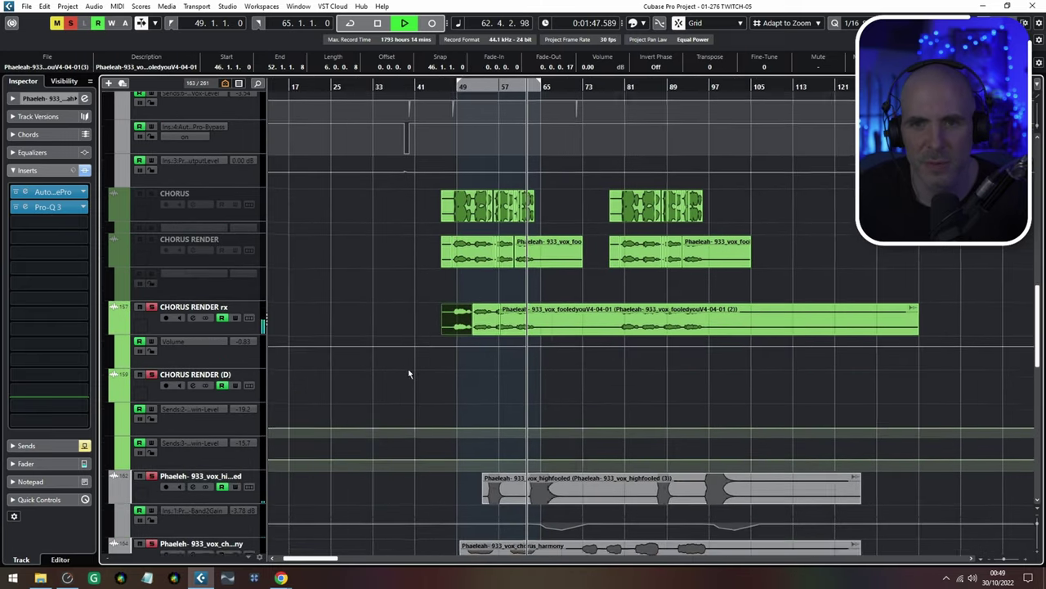
Follow the verse vocals on Audio 02 and COMP RX from bar 65, examining the send-level automation around bar 72
{"action": "scroll", "coordinate": [389, 396], "scroll_direction": "down", "scroll_amount": 15}
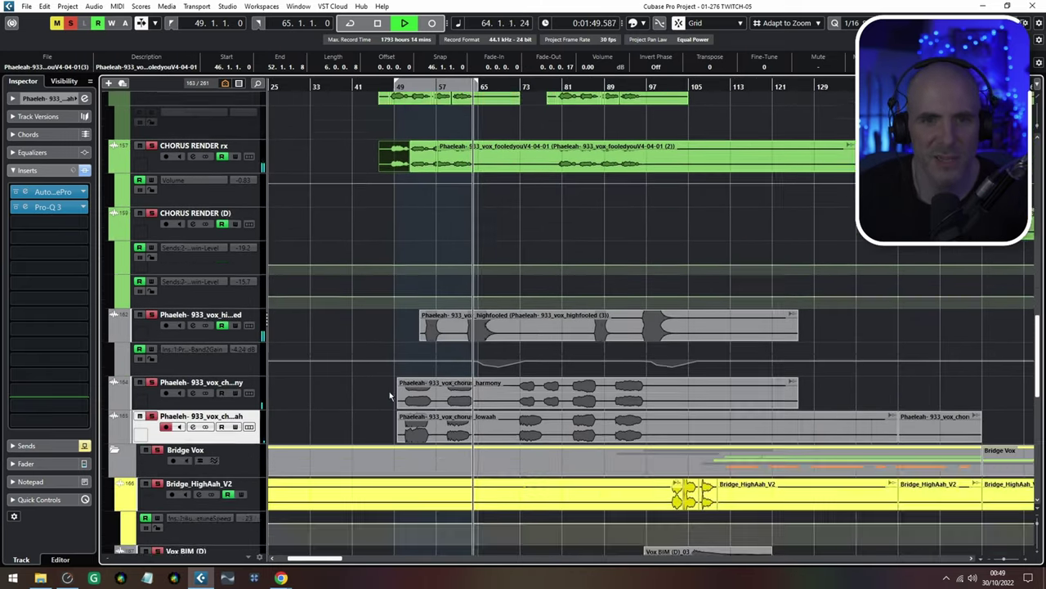
{"action": "scroll", "coordinate": [389, 397], "scroll_direction": "up", "scroll_amount": 3}
{"action": "scroll", "coordinate": [389, 391], "scroll_direction": "up", "scroll_amount": 15}
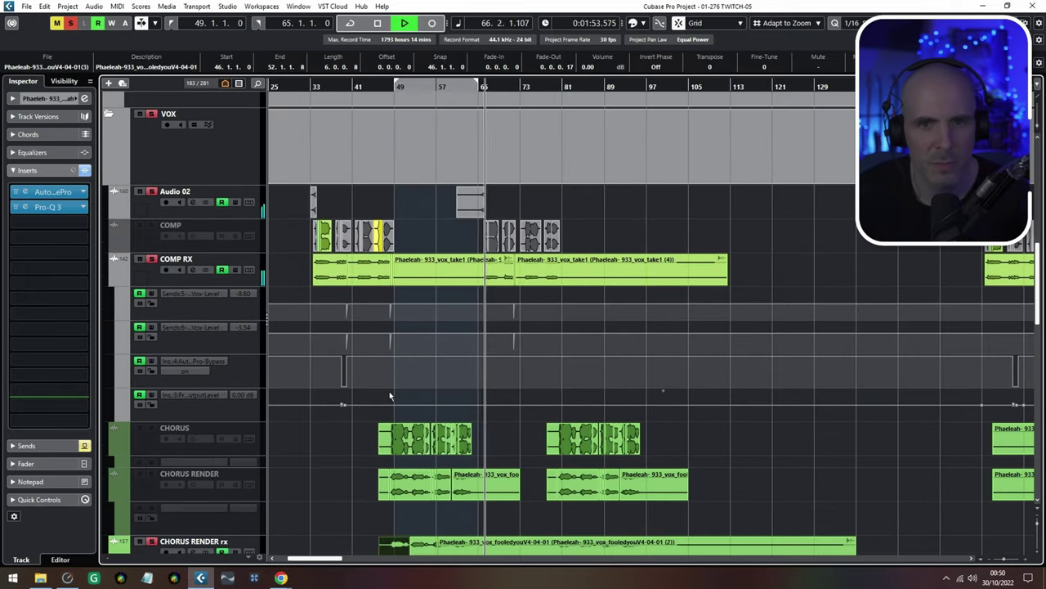
{"action": "scroll", "coordinate": [455, 237], "scroll_direction": "up", "scroll_amount": 8}
{"action": "scroll", "coordinate": [501, 238], "scroll_direction": "left", "scroll_amount": 8}
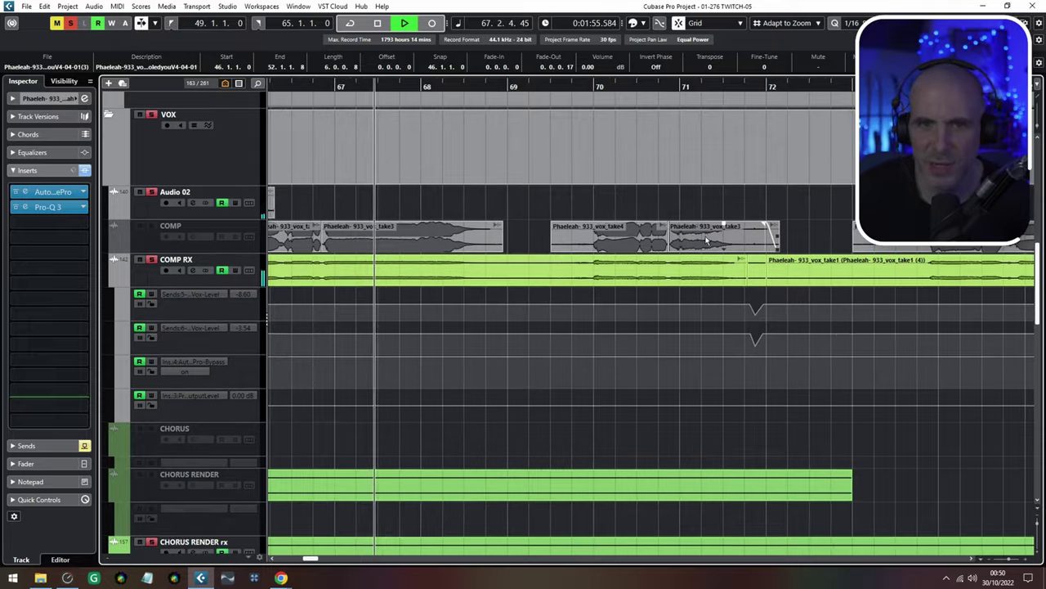
{"action": "scroll", "coordinate": [556, 250], "scroll_direction": "up", "scroll_amount": 1}
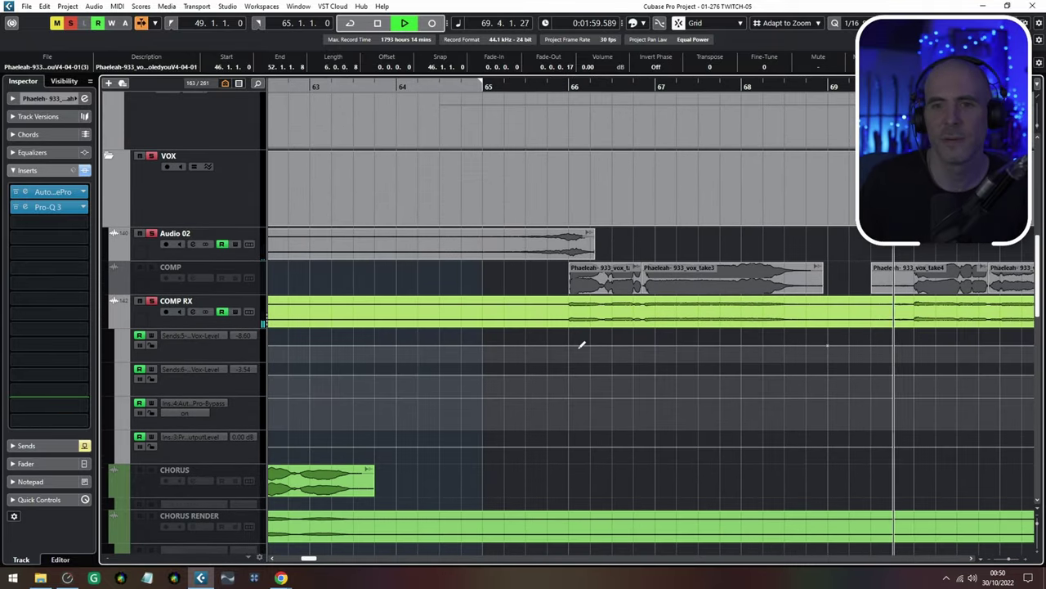
{"action": "left_click_drag", "start_coordinate": [637, 374], "coordinate": [435, 263]}
{"action": "scroll", "coordinate": [605, 368], "scroll_direction": "down", "scroll_amount": 1}
{"action": "scroll", "coordinate": [605, 368], "scroll_direction": "right", "scroll_amount": 1}
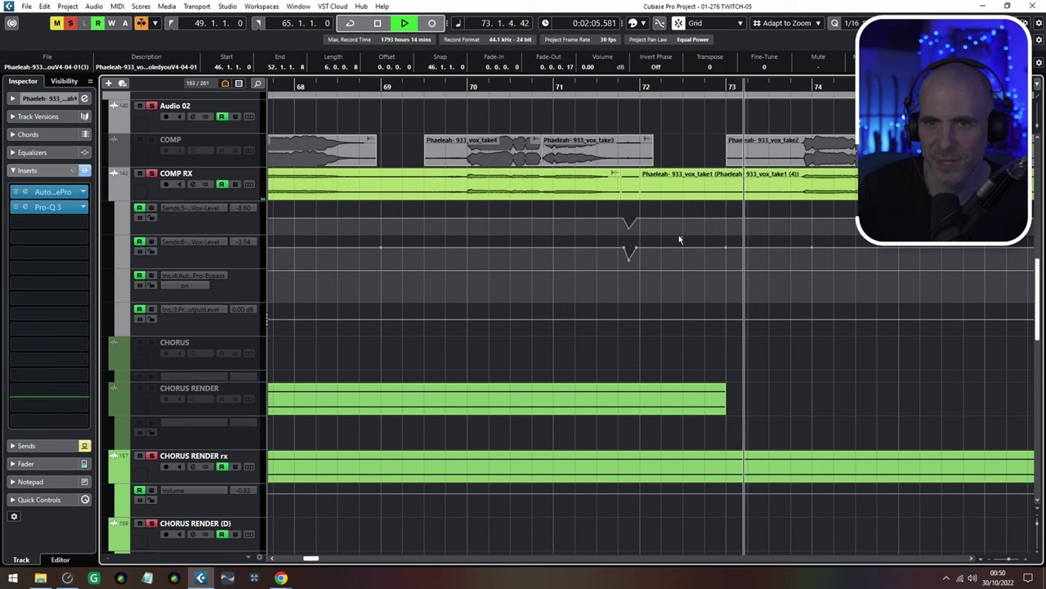
{"action": "scroll", "coordinate": [815, 319], "scroll_direction": "right", "scroll_amount": 4}
{"action": "scroll", "coordinate": [739, 376], "scroll_direction": "up", "scroll_amount": 1}
{"action": "scroll", "coordinate": [708, 408], "scroll_direction": "down", "scroll_amount": 2}
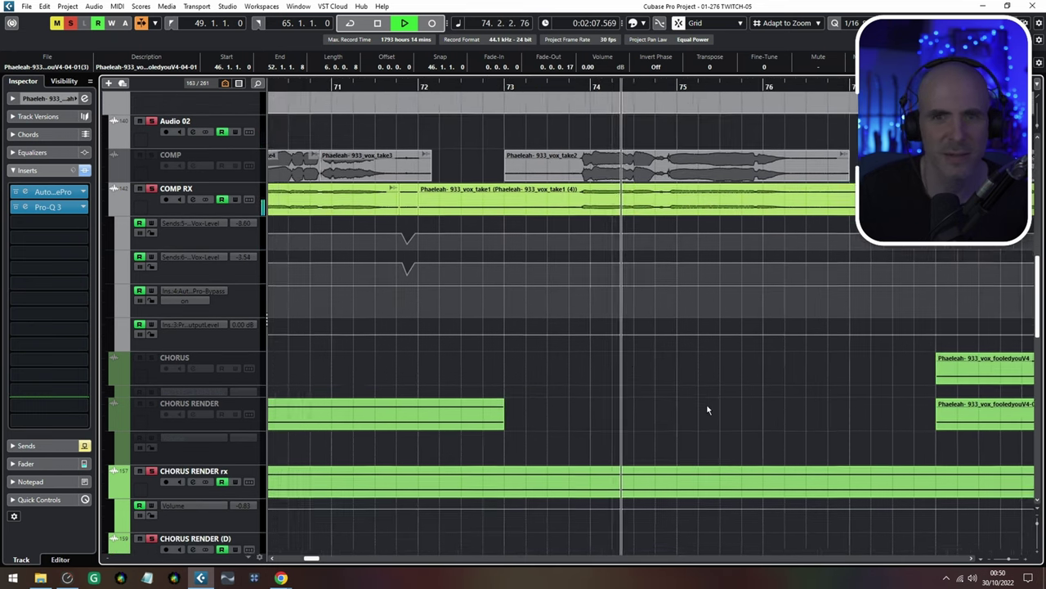
Examine the chorus vocal clips from bar 78 and the highfooled, harmony and lowaah backing tracks beneath them
{"action": "scroll", "coordinate": [682, 385], "scroll_direction": "right", "scroll_amount": 1}
{"action": "scroll", "coordinate": [453, 381], "scroll_direction": "right", "scroll_amount": 3}
{"action": "scroll", "coordinate": [453, 381], "scroll_direction": "down", "scroll_amount": 1}
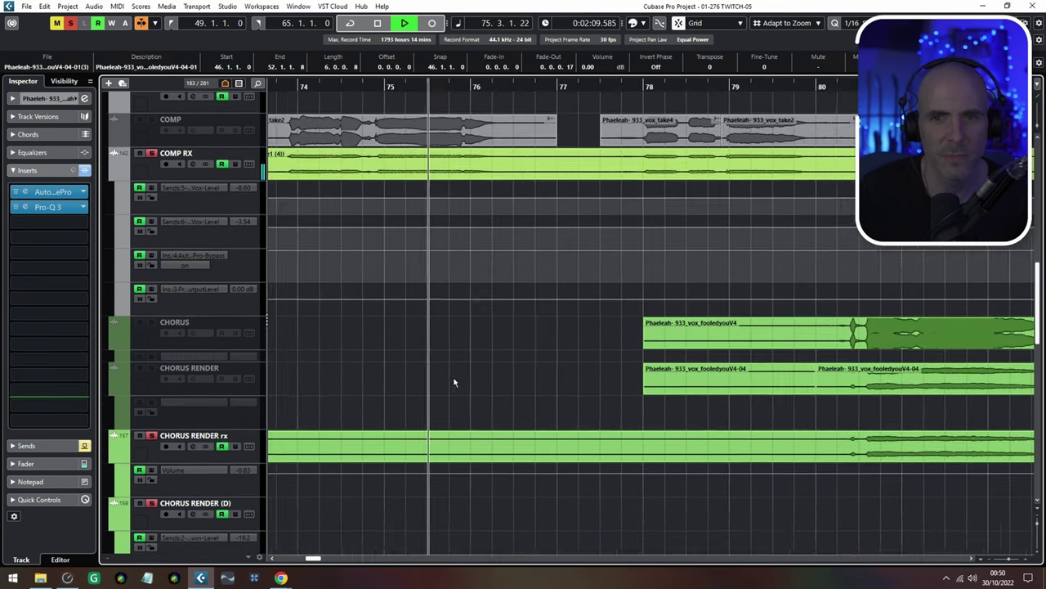
{"action": "left_click_drag", "start_coordinate": [496, 386], "coordinate": [326, 369]}
{"action": "scroll", "coordinate": [507, 366], "scroll_direction": "down", "scroll_amount": 3}
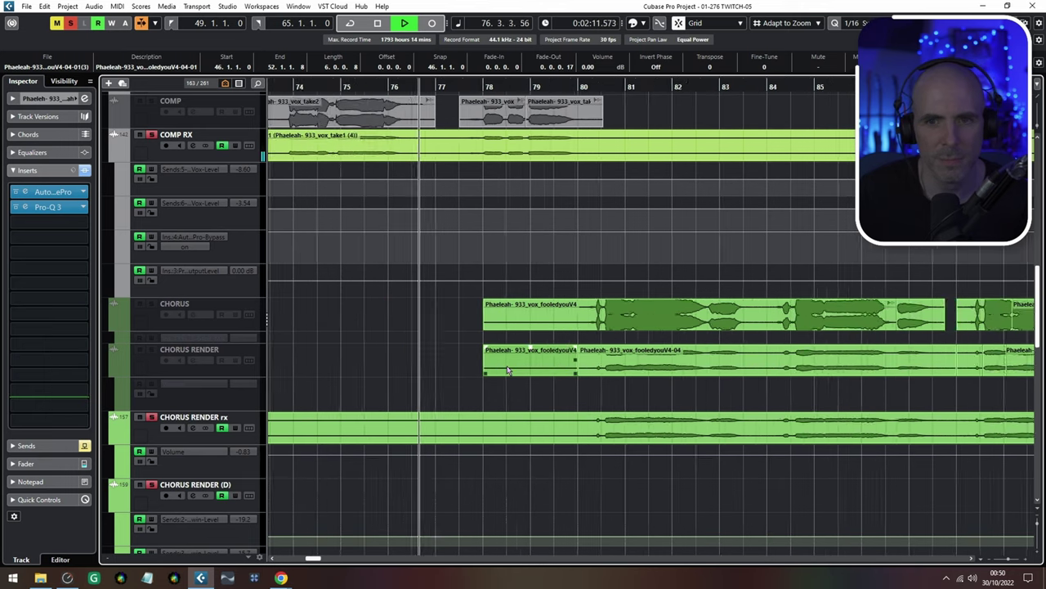
{"action": "scroll", "coordinate": [507, 370], "scroll_direction": "down", "scroll_amount": 2}
{"action": "scroll", "coordinate": [507, 371], "scroll_direction": "down", "scroll_amount": 4}
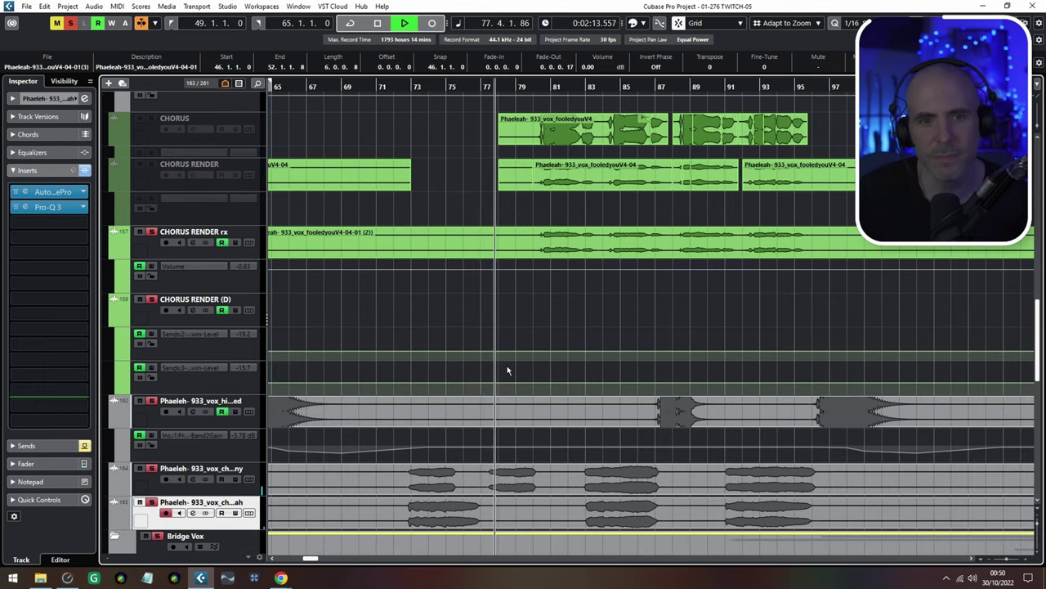
{"action": "scroll", "coordinate": [507, 365], "scroll_direction": "down", "scroll_amount": 3}
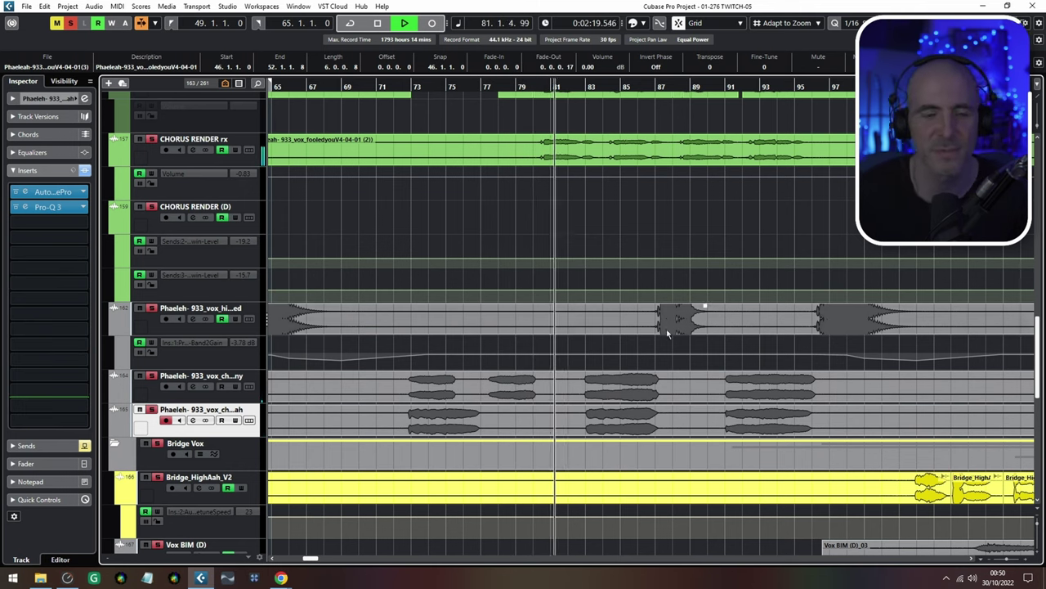
Follow the chorus vocals through bars 82 to 86 and hide the COMP RX automation lanes
{"action": "left_click_drag", "start_coordinate": [639, 294], "coordinate": [509, 329]}
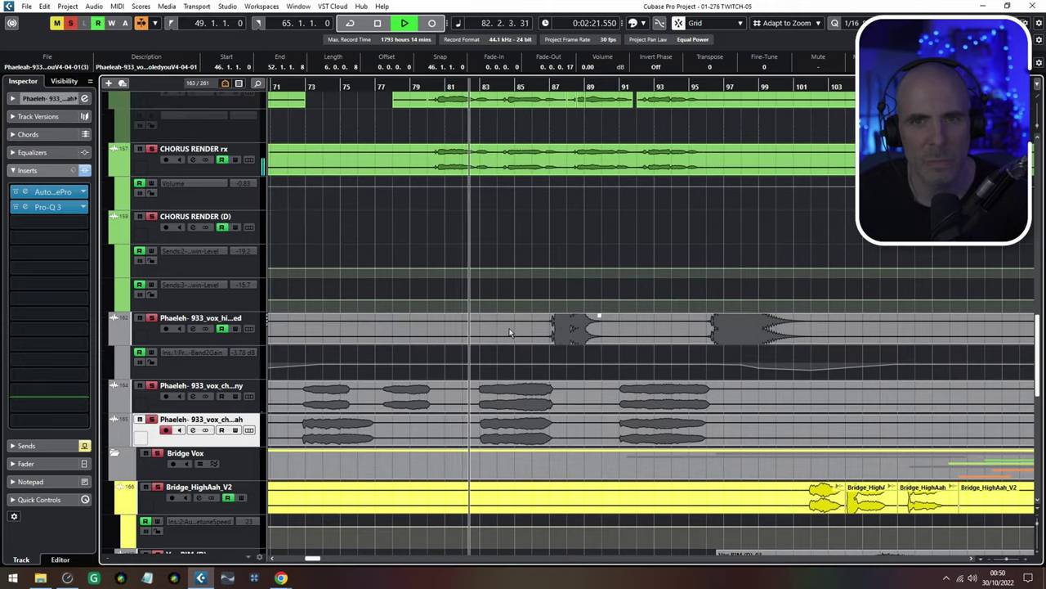
{"action": "scroll", "coordinate": [530, 299], "scroll_direction": "up", "scroll_amount": 4}
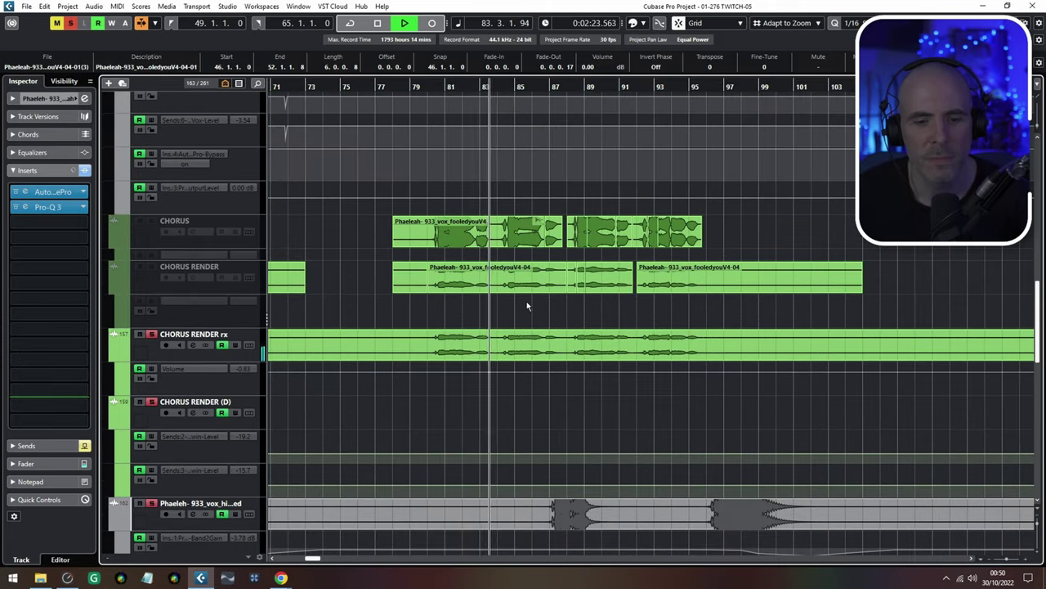
{"action": "scroll", "coordinate": [482, 327], "scroll_direction": "right", "scroll_amount": 4}
{"action": "scroll", "coordinate": [481, 392], "scroll_direction": "up", "scroll_amount": 3}
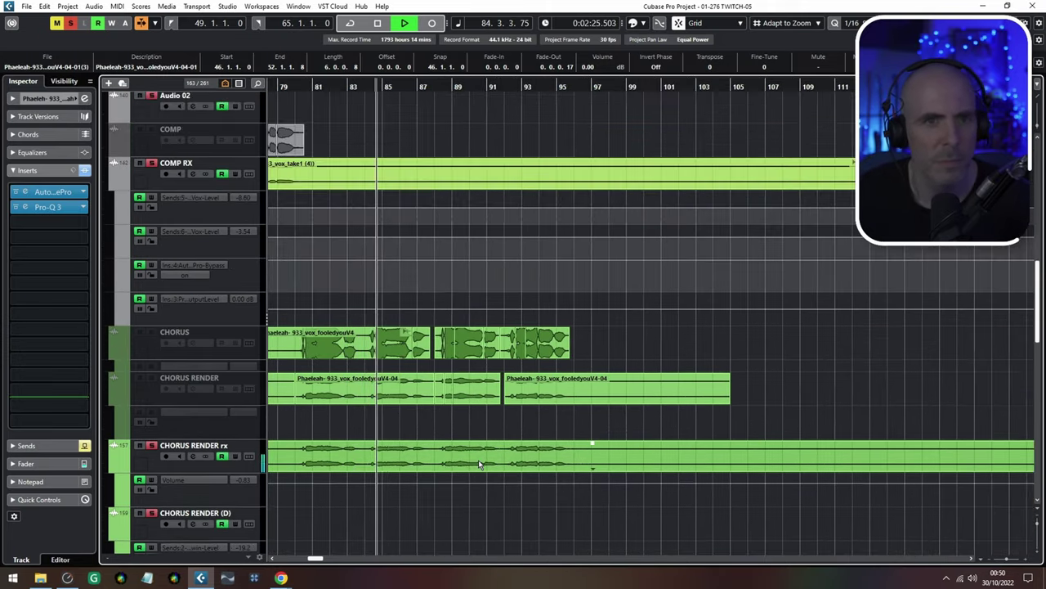
{"action": "scroll", "coordinate": [358, 313], "scroll_direction": "down", "scroll_amount": 3}
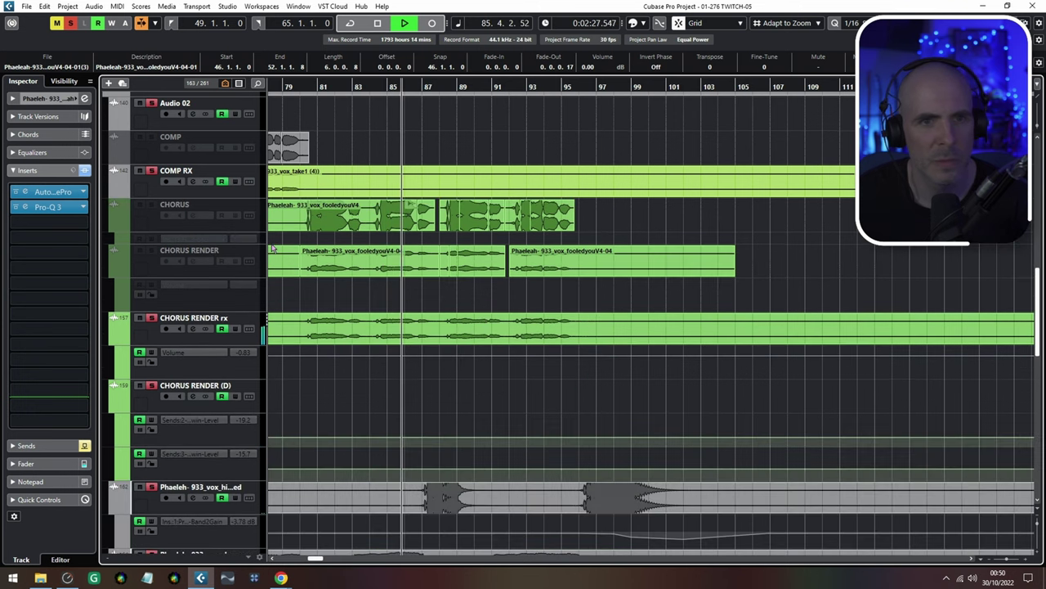
Examine the chorus backing vocals from bar 87 and the Bridge Vox folder's High Aah, Vox BIM and ORIG tracks
{"action": "scroll", "coordinate": [358, 313], "scroll_direction": "down", "scroll_amount": 4}
{"action": "scroll", "coordinate": [358, 313], "scroll_direction": "down", "scroll_amount": 2}
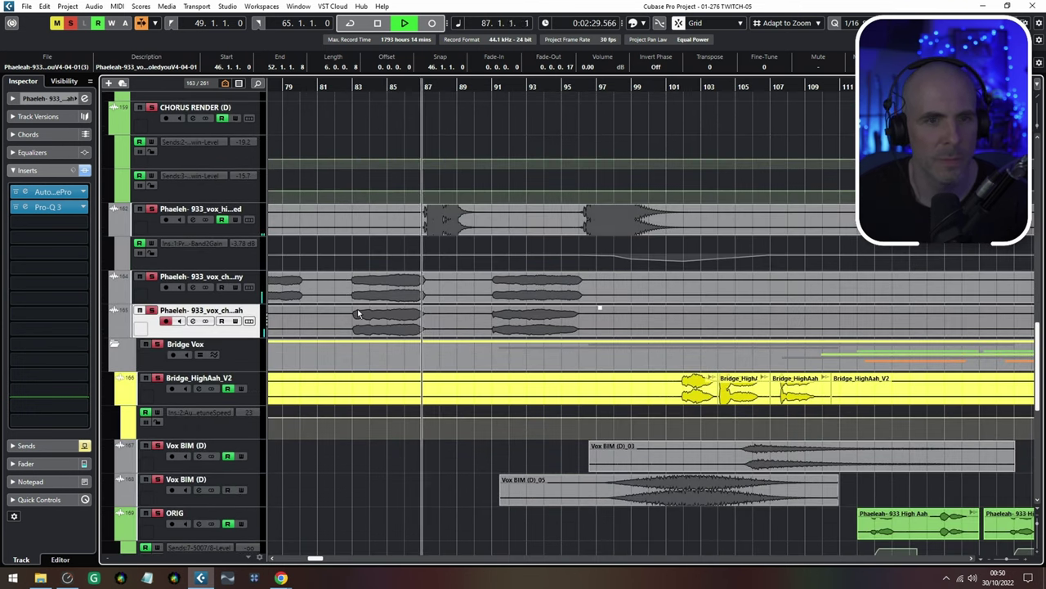
{"action": "scroll", "coordinate": [357, 313], "scroll_direction": "down", "scroll_amount": 4}
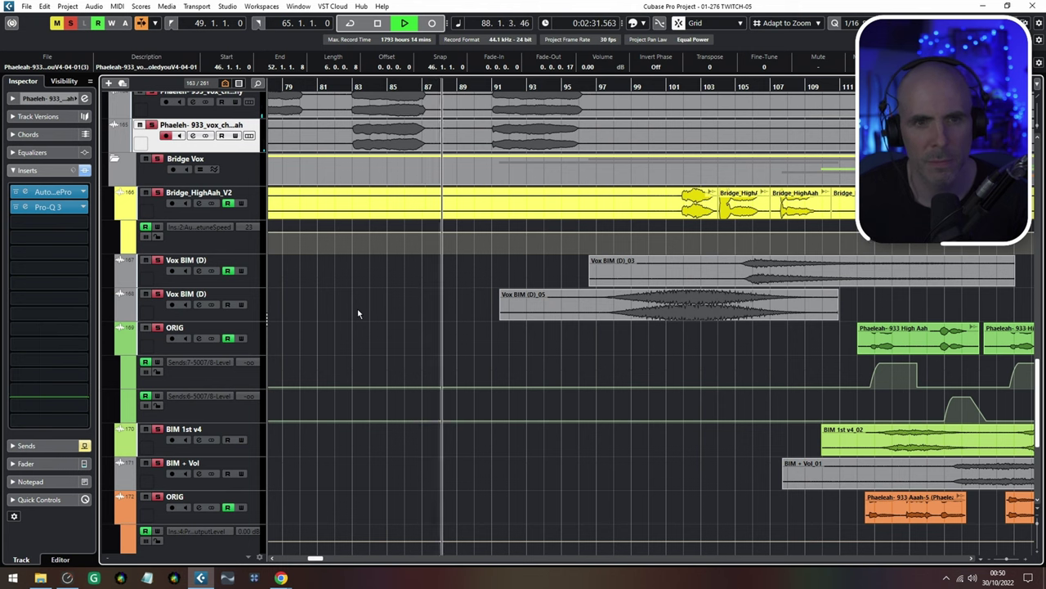
{"action": "scroll", "coordinate": [358, 313], "scroll_direction": "down", "scroll_amount": 2}
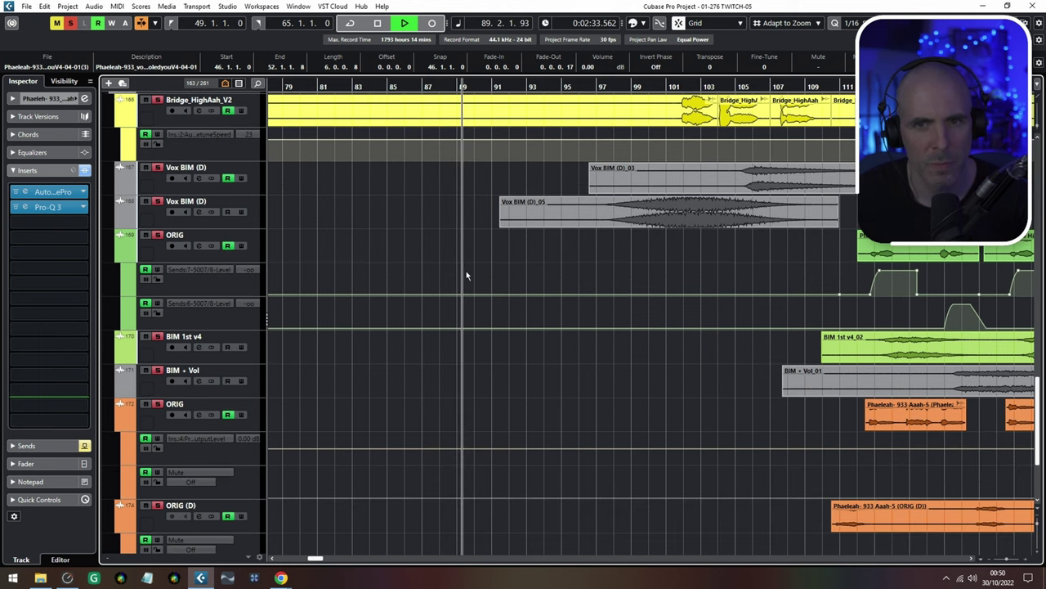
{"action": "scroll", "coordinate": [381, 374], "scroll_direction": "up", "scroll_amount": 2}
{"action": "scroll", "coordinate": [381, 374], "scroll_direction": "right", "scroll_amount": 2}
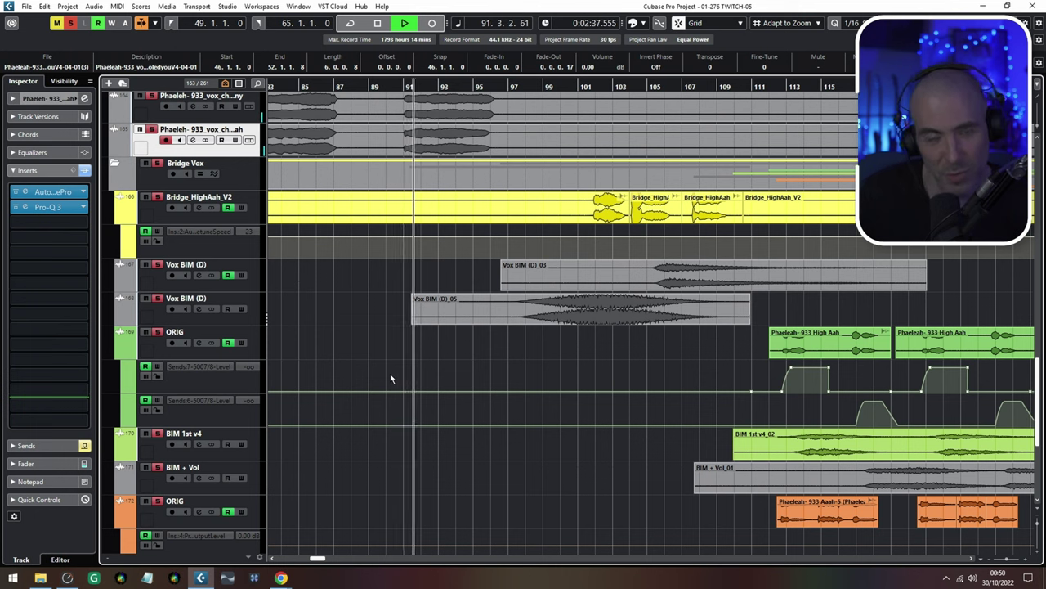
{"action": "scroll", "coordinate": [430, 382], "scroll_direction": "up", "scroll_amount": 1}
{"action": "scroll", "coordinate": [392, 393], "scroll_direction": "right", "scroll_amount": 2}
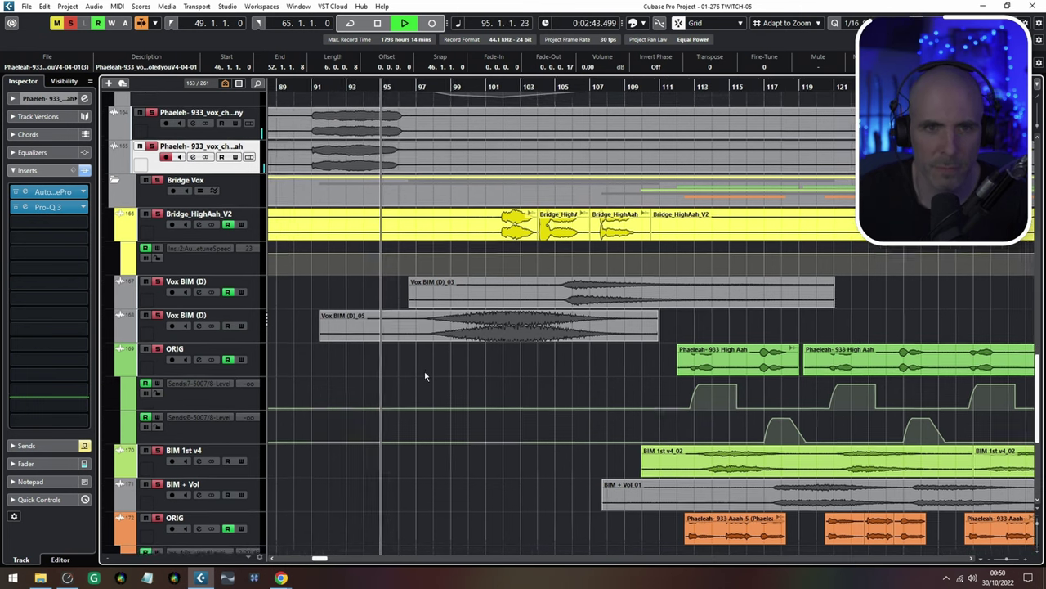
Check the highfooled track's Band2Gain automation around bar 99 and view the inserts of Bridge_HighAah_V2
{"action": "scroll", "coordinate": [425, 372], "scroll_direction": "up", "scroll_amount": 5}
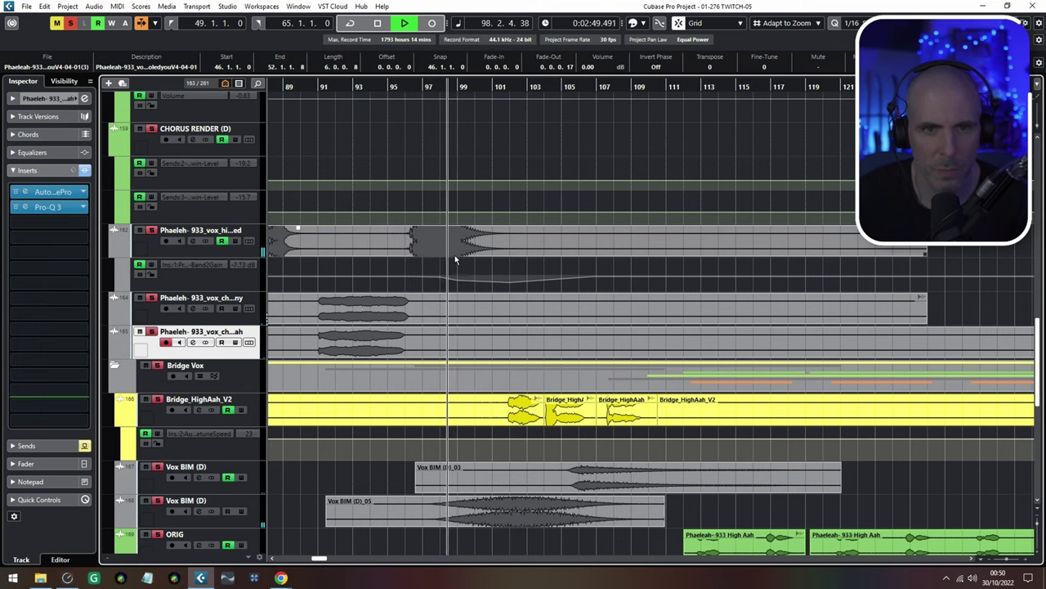
{"action": "scroll", "coordinate": [490, 311], "scroll_direction": "down", "scroll_amount": 5}
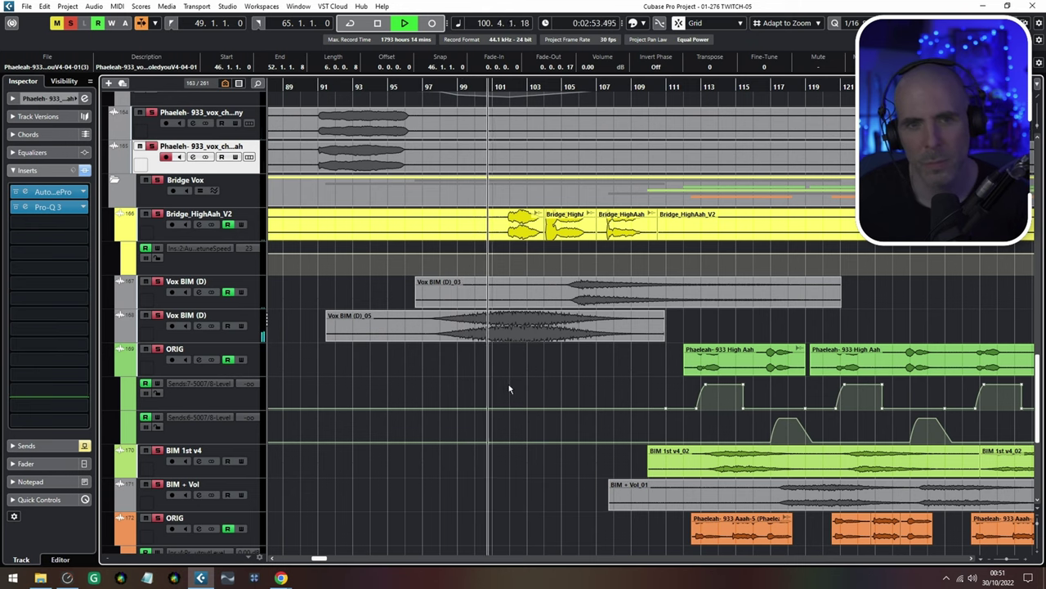
{"action": "left_click_drag", "start_coordinate": [523, 391], "coordinate": [446, 345]}
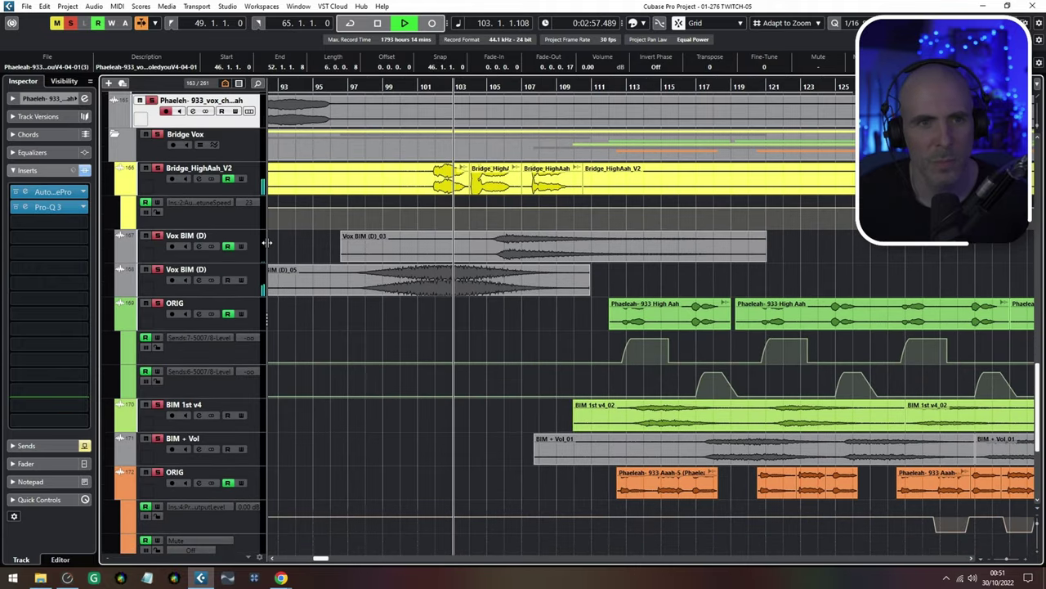
{"action": "left_click", "coordinate": [151, 186]}
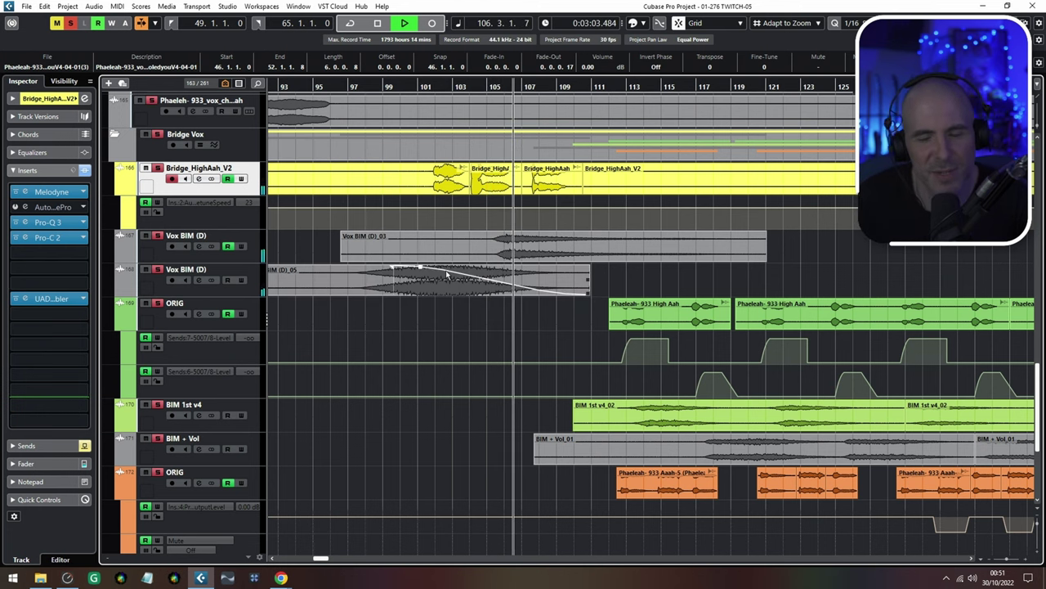
Stop playback, clear the existing solos, solo only the two Vox BIM (D) tracks and play them from about bar 95
{"action": "key", "text": "ctrl+z"}
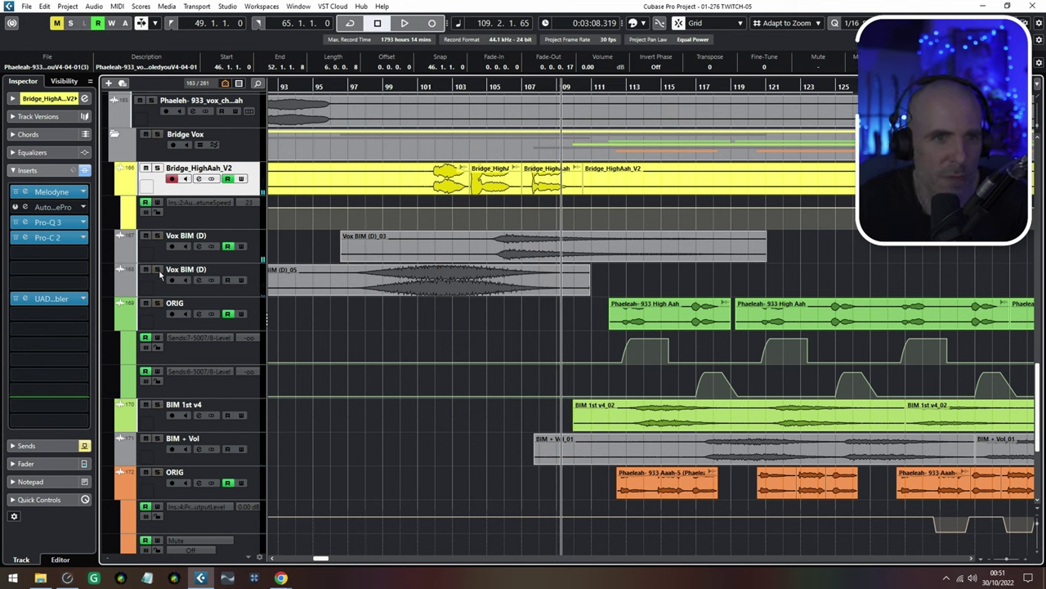
{"action": "left_click", "coordinate": [326, 88]}
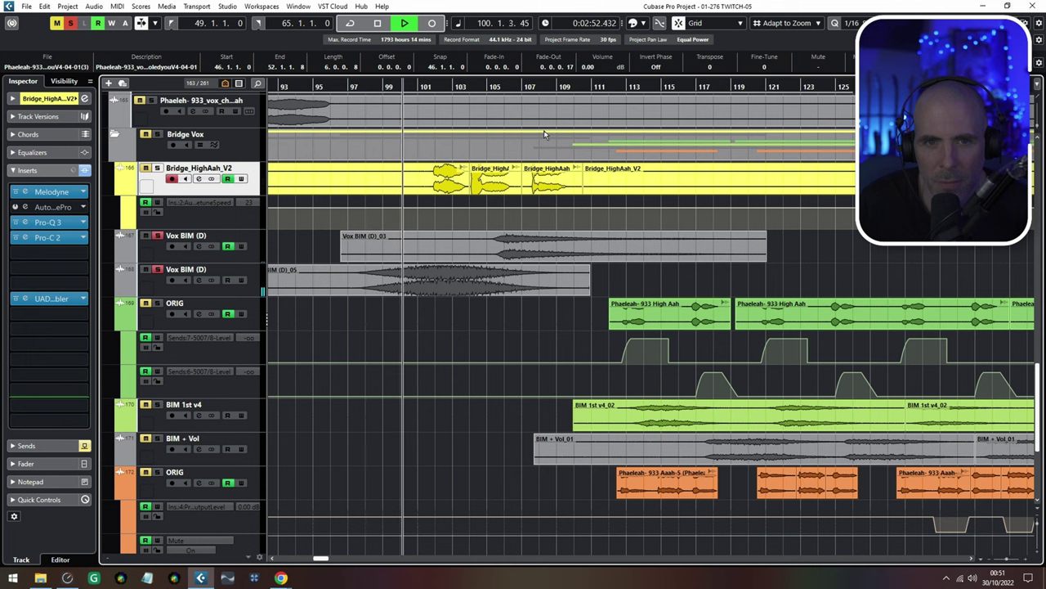
Follow the soloed Vox BIM (D) tracks through bars 100 to 112 and examine the ORIG, BIM 1st v4, BIM + Vol and ORIG (D) tracks
{"action": "scroll", "coordinate": [439, 228], "scroll_direction": "up", "scroll_amount": 5}
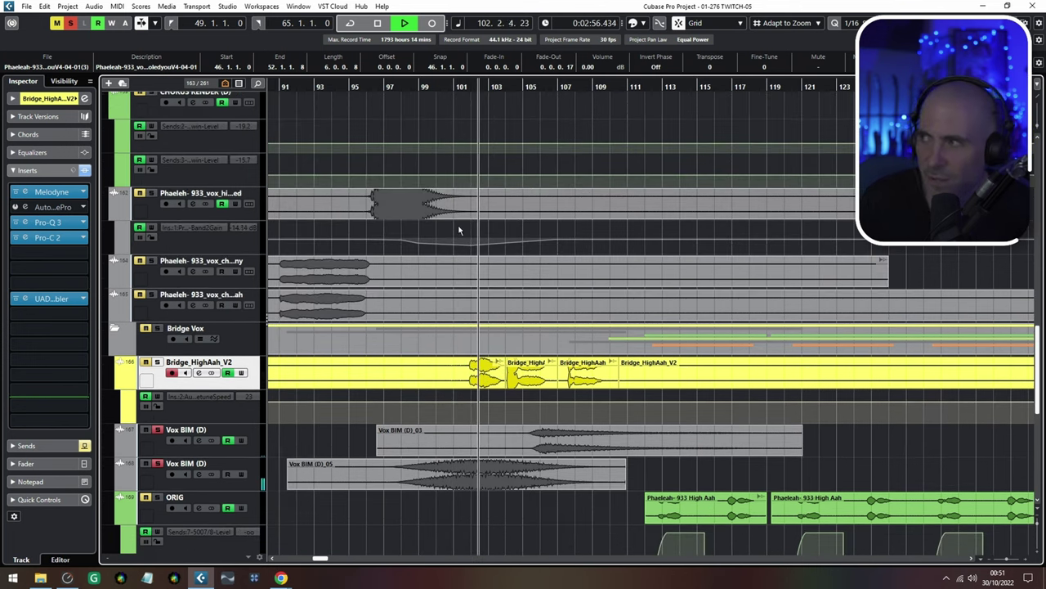
{"action": "scroll", "coordinate": [515, 331], "scroll_direction": "down", "scroll_amount": 1}
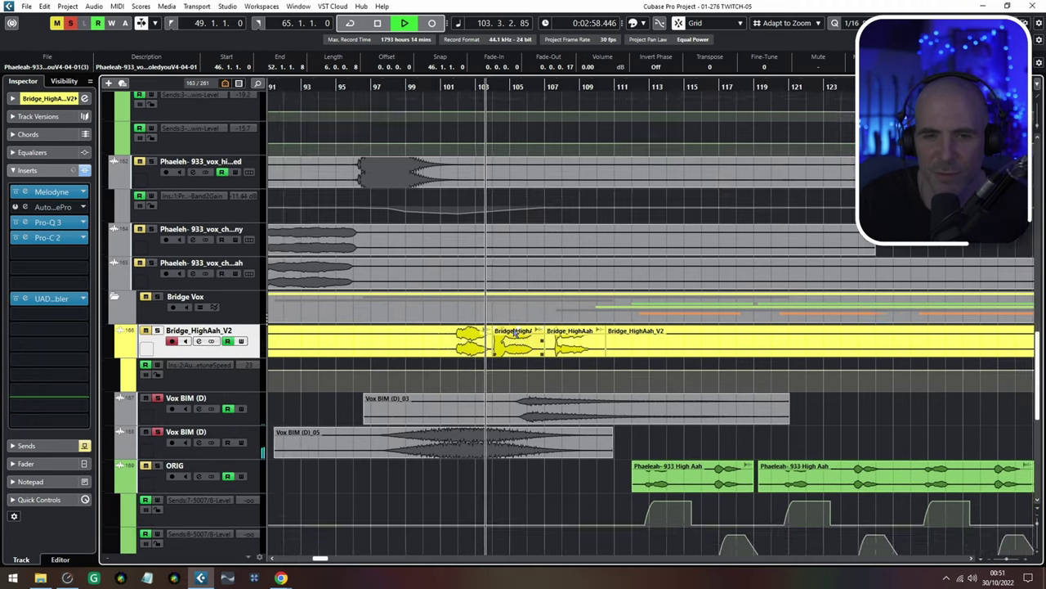
{"action": "scroll", "coordinate": [515, 331], "scroll_direction": "down", "scroll_amount": 4}
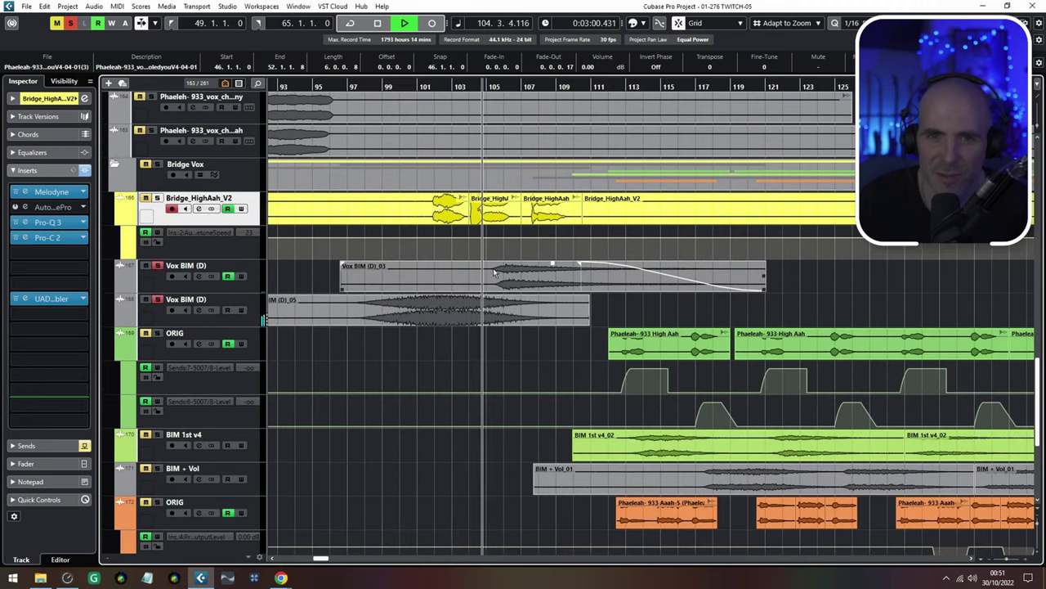
{"action": "scroll", "coordinate": [502, 344], "scroll_direction": "down", "scroll_amount": 7}
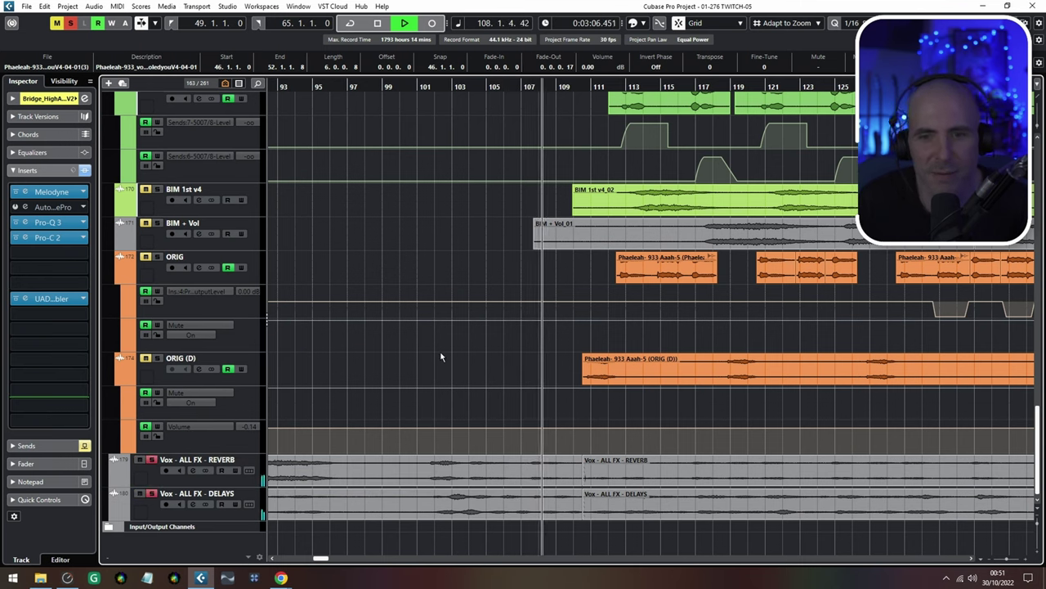
{"action": "scroll", "coordinate": [441, 357], "scroll_direction": "up", "scroll_amount": 3}
{"action": "scroll", "coordinate": [441, 357], "scroll_direction": "up", "scroll_amount": 6}
{"action": "scroll", "coordinate": [441, 357], "scroll_direction": "down", "scroll_amount": 3}
{"action": "scroll", "coordinate": [441, 356], "scroll_direction": "down", "scroll_amount": 2}
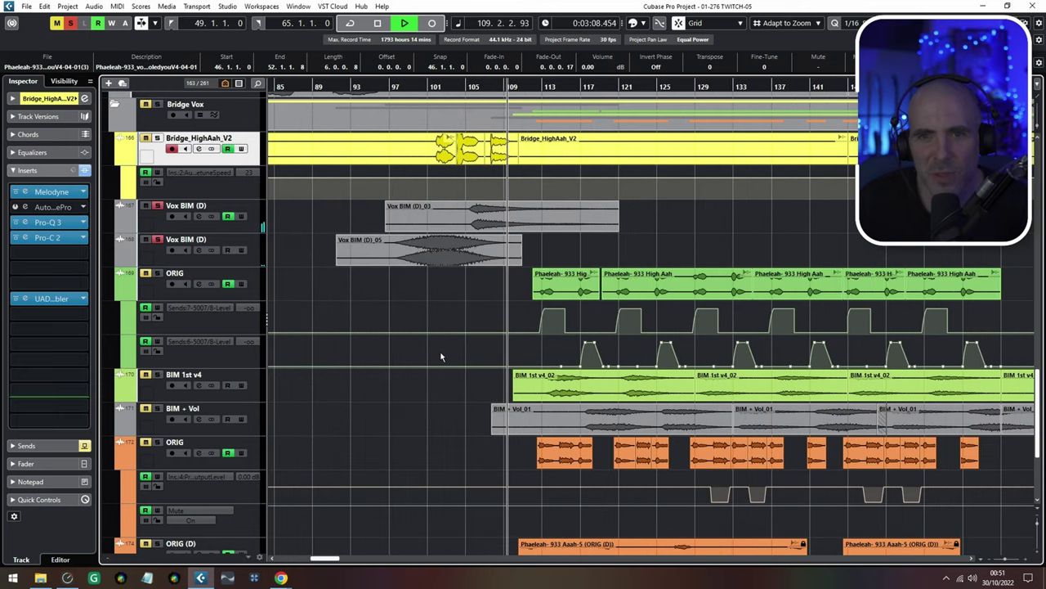
{"action": "scroll", "coordinate": [441, 356], "scroll_direction": "down", "scroll_amount": 6}
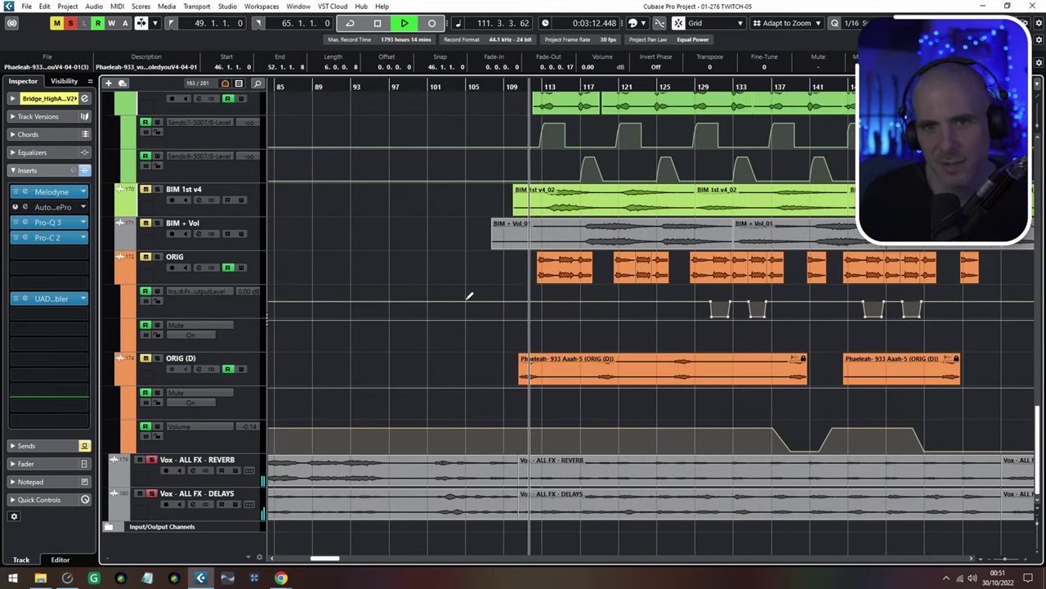
{"action": "left_click_drag", "start_coordinate": [469, 292], "coordinate": [351, 389]}
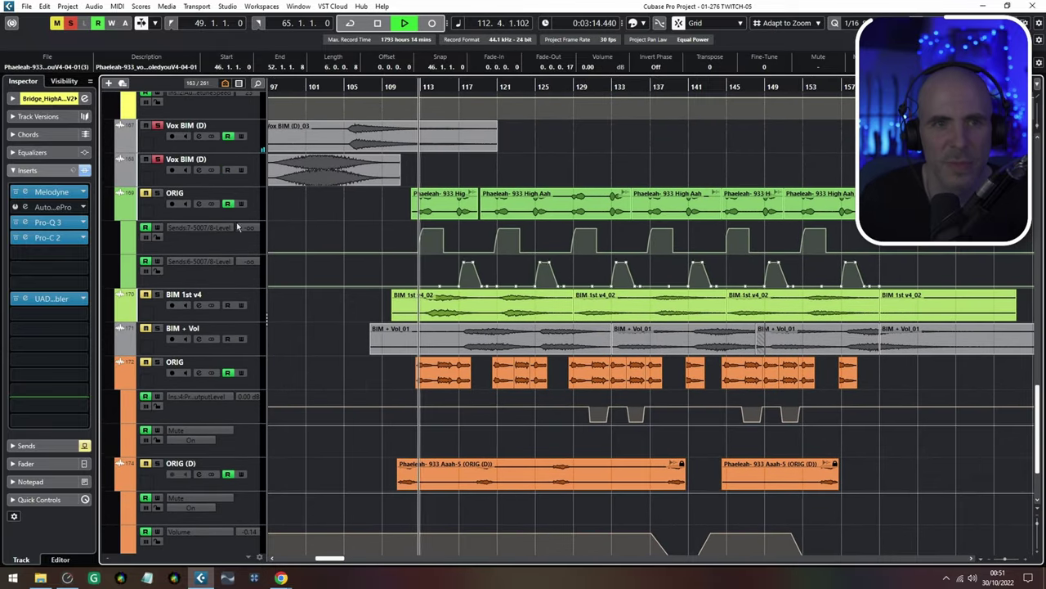
Solo the whole Bridge Vox folder while playback continues around bar 114
{"action": "scroll", "coordinate": [237, 227], "scroll_direction": "up", "scroll_amount": 9}
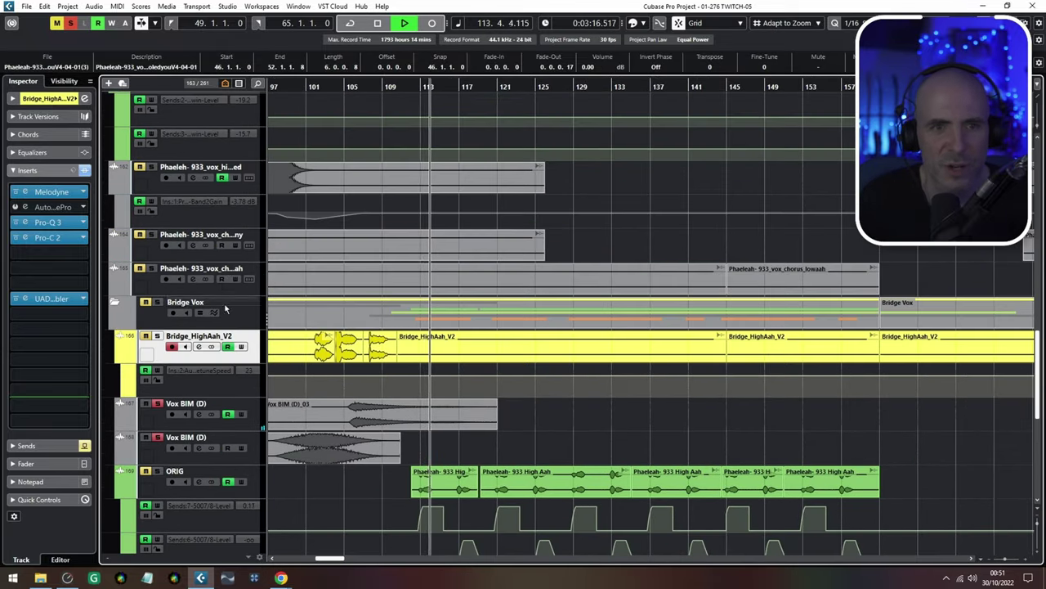
{"action": "scroll", "coordinate": [333, 304], "scroll_direction": "down", "scroll_amount": 12}
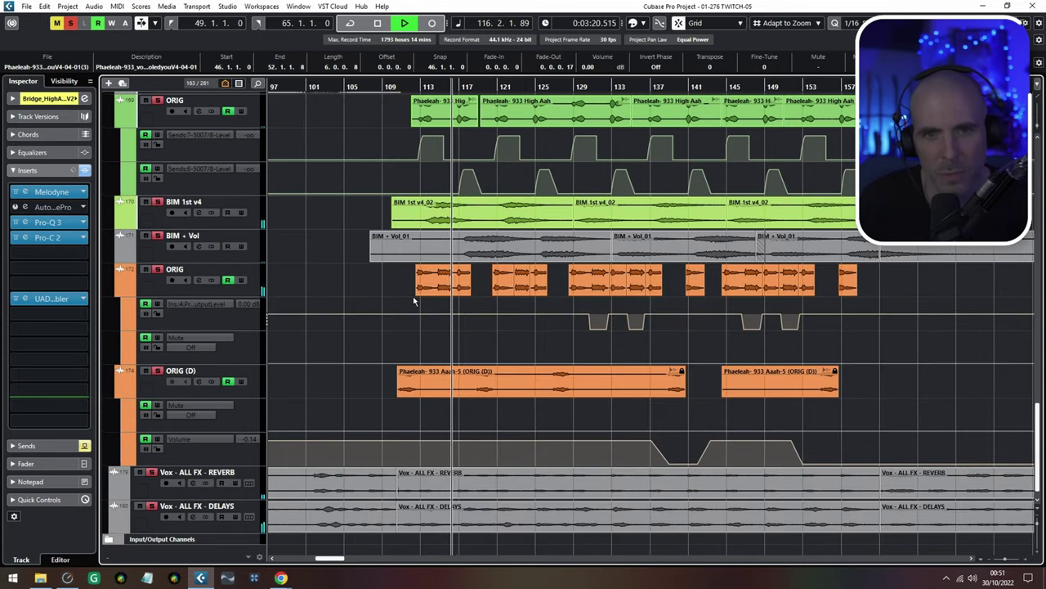
{"action": "scroll", "coordinate": [372, 410], "scroll_direction": "up", "scroll_amount": 13}
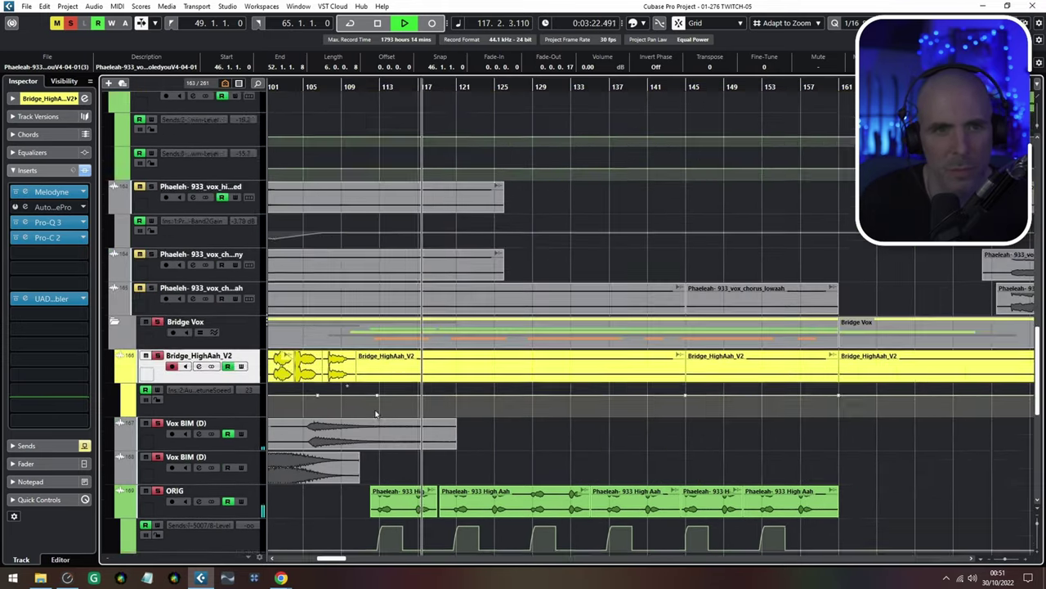
{"action": "scroll", "coordinate": [376, 413], "scroll_direction": "up", "scroll_amount": 20}
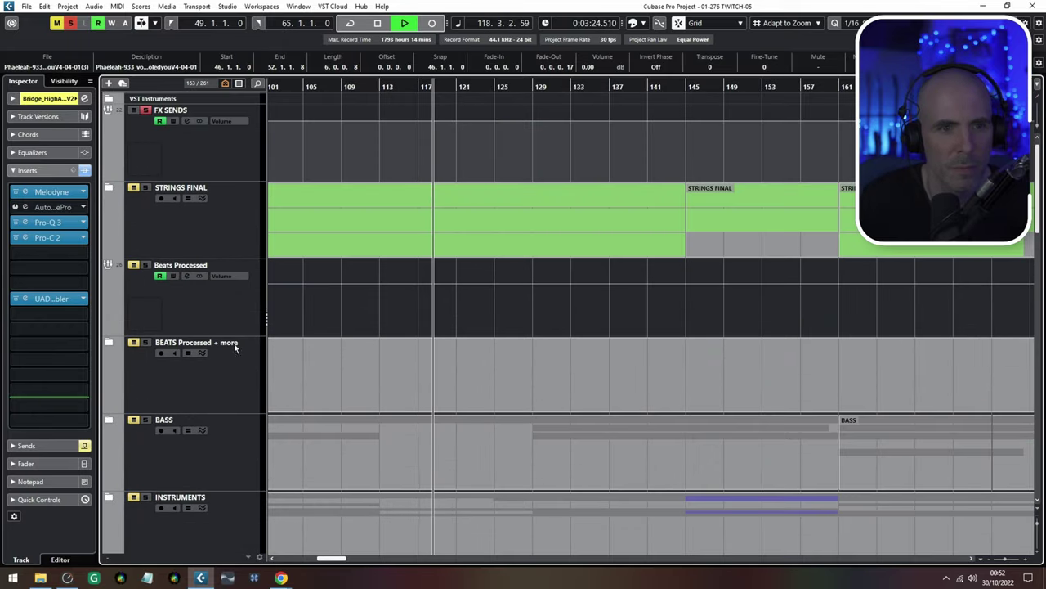
{"action": "scroll", "coordinate": [399, 397], "scroll_direction": "down", "scroll_amount": 20}
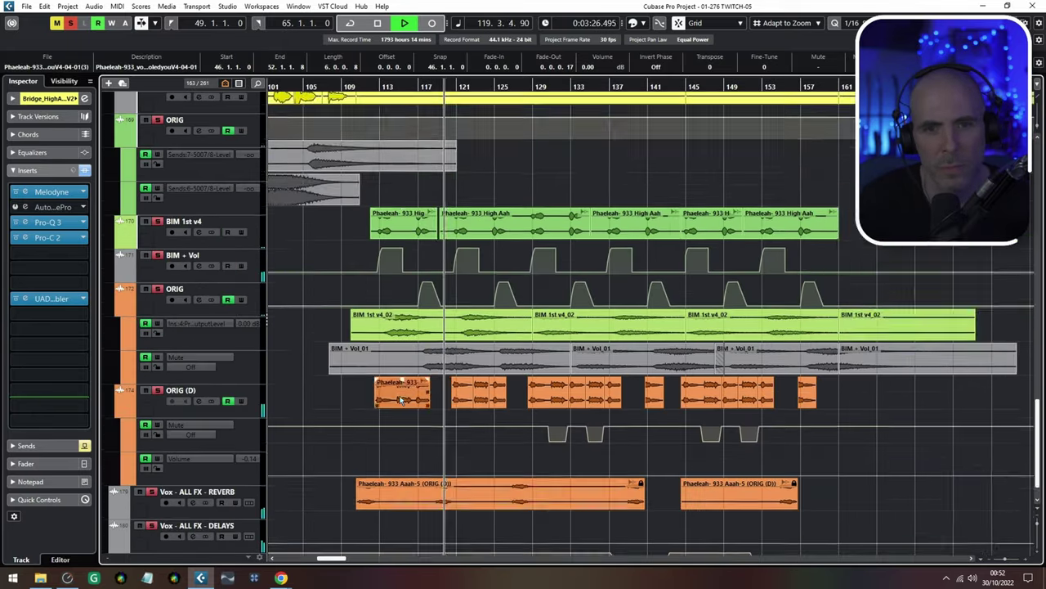
Examine the soloed bridge vocal clips and their send, mute and volume automation from bar 120 to 127 during playback
{"action": "scroll", "coordinate": [454, 413], "scroll_direction": "down", "scroll_amount": 1}
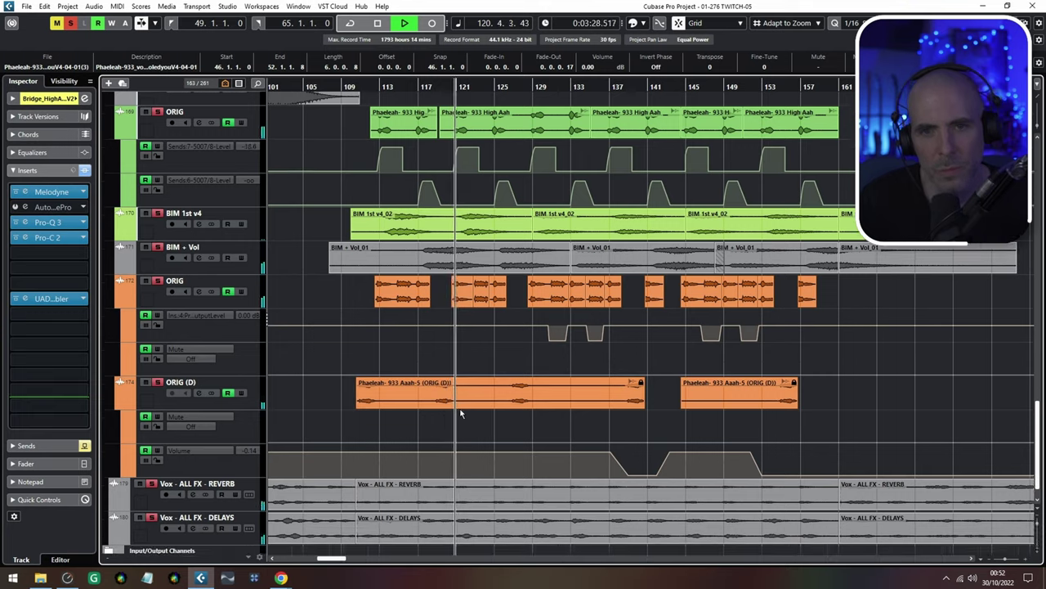
{"action": "scroll", "coordinate": [438, 425], "scroll_direction": "up", "scroll_amount": 2}
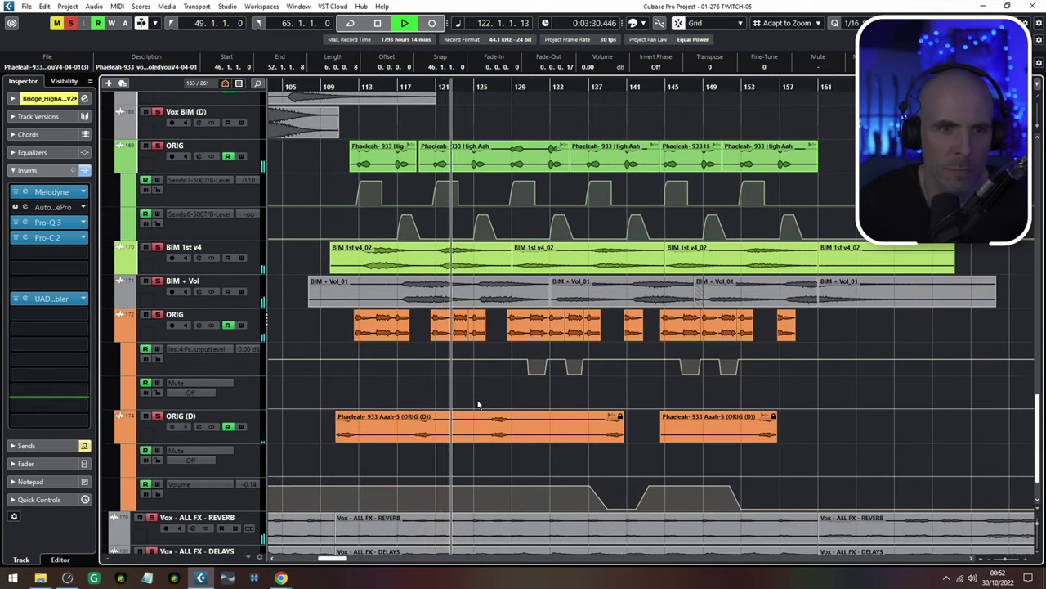
{"action": "scroll", "coordinate": [478, 403], "scroll_direction": "down", "scroll_amount": 3}
{"action": "scroll", "coordinate": [483, 413], "scroll_direction": "up", "scroll_amount": 2}
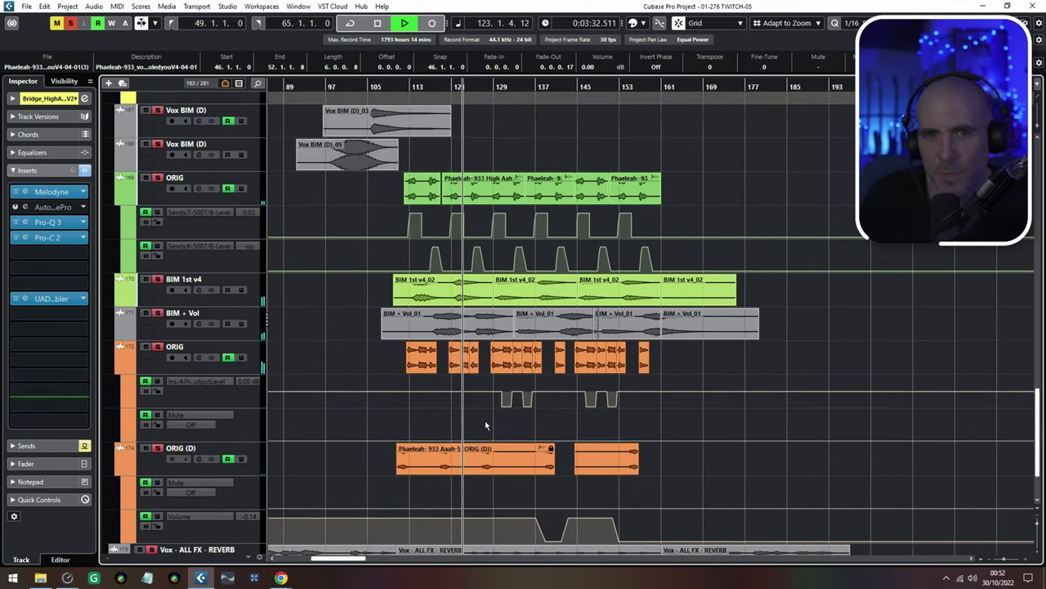
{"action": "scroll", "coordinate": [485, 420], "scroll_direction": "up", "scroll_amount": 3}
{"action": "scroll", "coordinate": [474, 422], "scroll_direction": "up", "scroll_amount": 1}
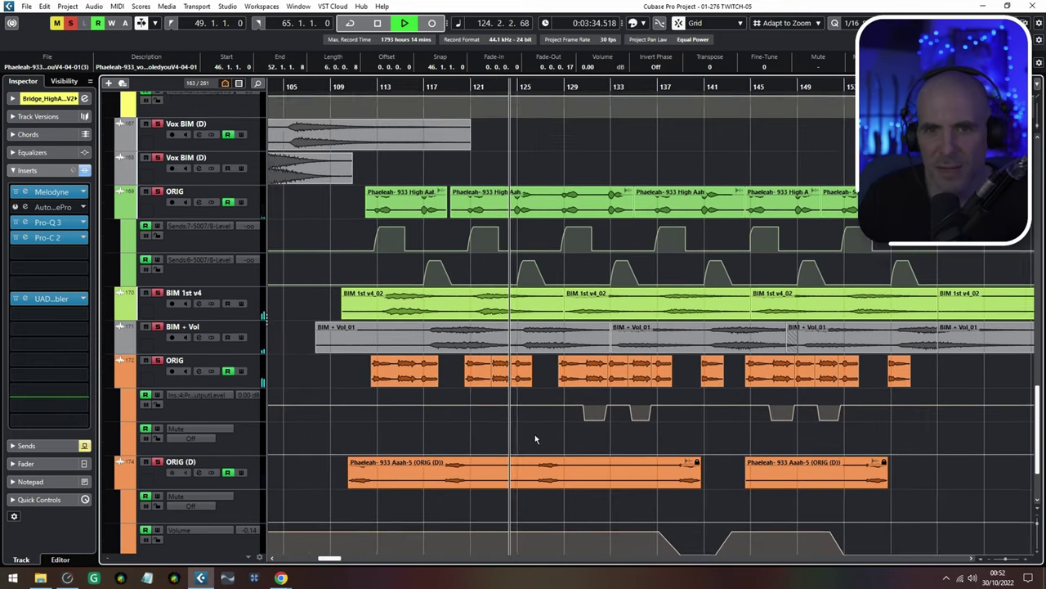
{"action": "scroll", "coordinate": [532, 427], "scroll_direction": "down", "scroll_amount": 1}
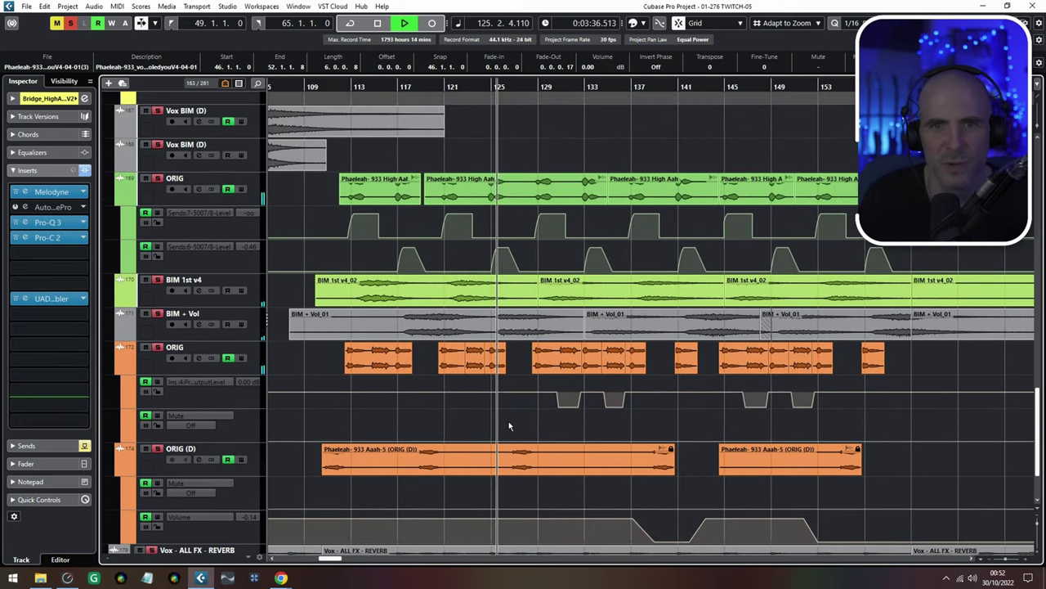
{"action": "scroll", "coordinate": [498, 409], "scroll_direction": "down", "scroll_amount": 1}
{"action": "scroll", "coordinate": [484, 382], "scroll_direction": "up", "scroll_amount": 2}
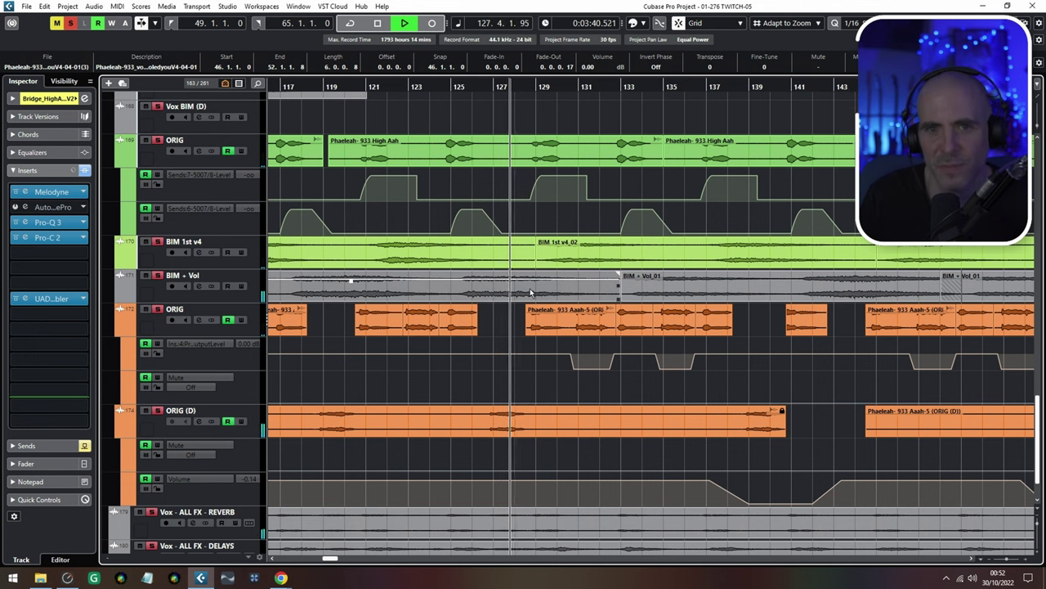
Raise the BIM 1st v4_02 event at bar 129 to 8.00 dB together with BIM + Vol_01 at bar 133, and return it to -6.00 dB
{"action": "left_click", "coordinate": [675, 257]}
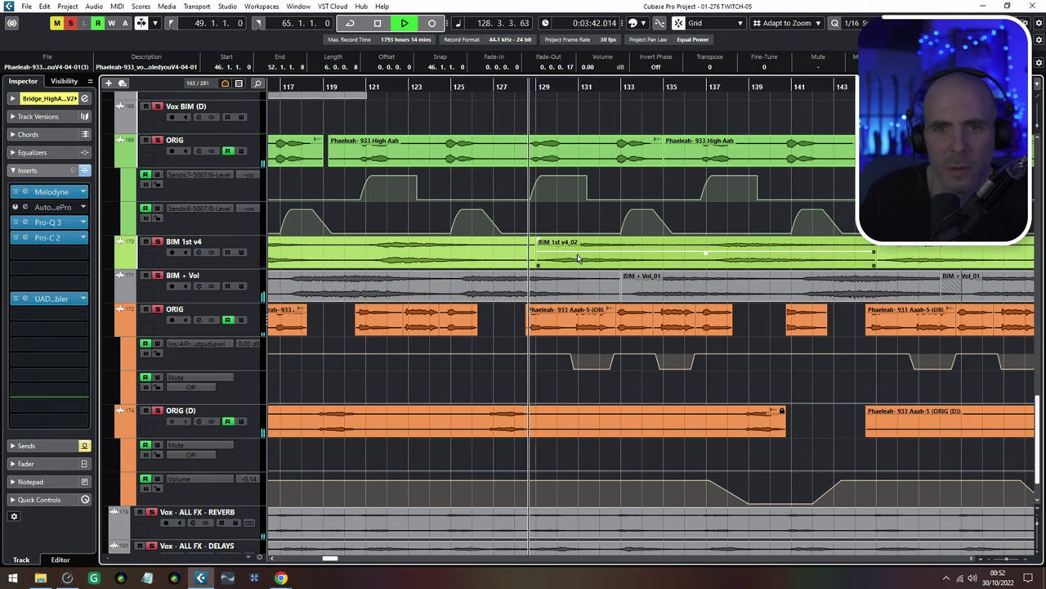
{"action": "left_click", "coordinate": [681, 278], "text": "shift"}
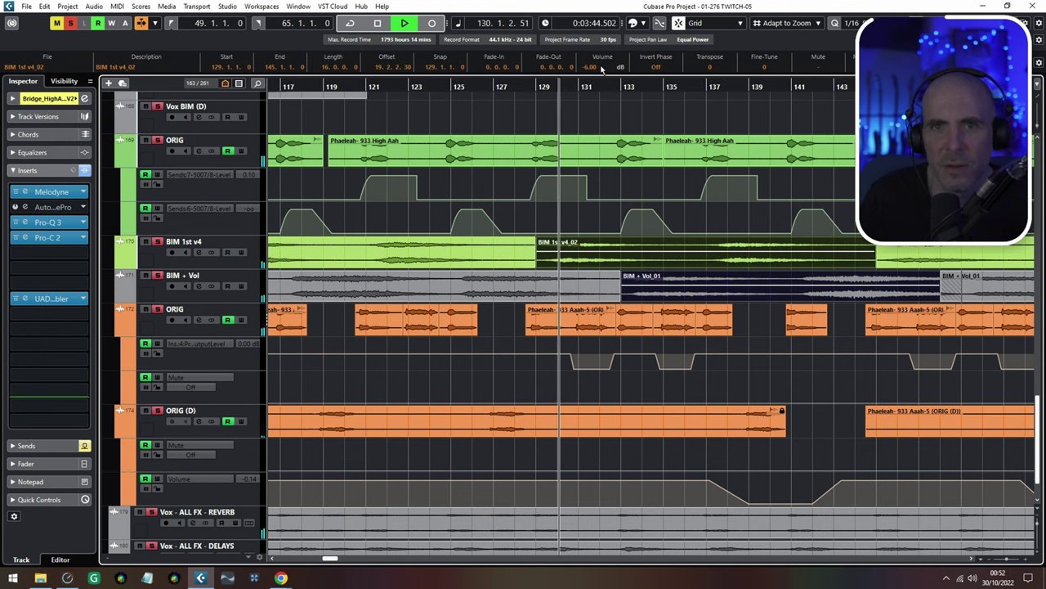
{"action": "scroll", "coordinate": [601, 68], "scroll_direction": "up", "scroll_amount": 6}
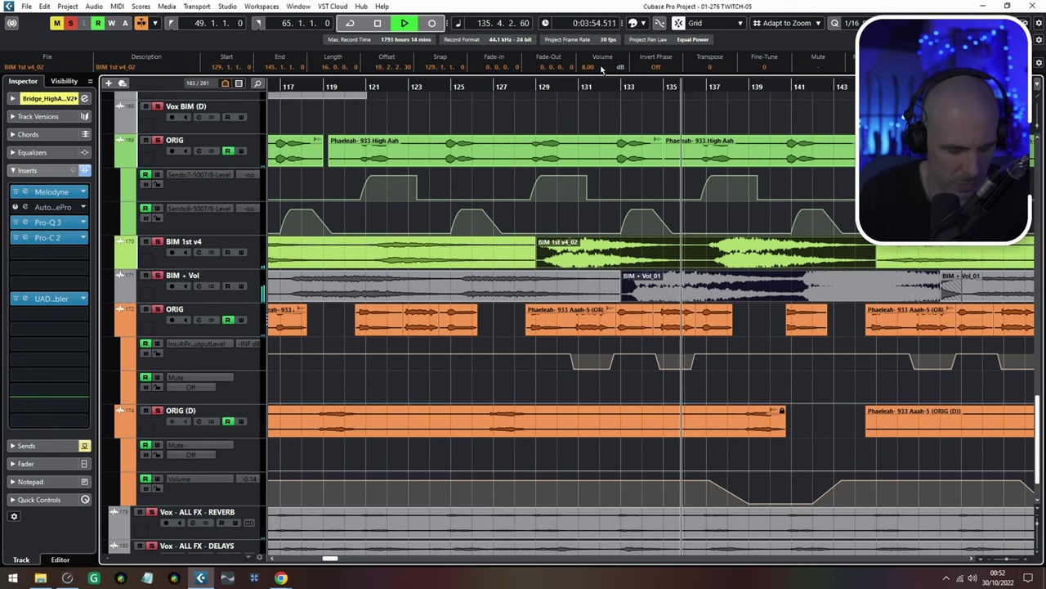
{"action": "scroll", "coordinate": [602, 67], "scroll_direction": "down", "scroll_amount": 3}
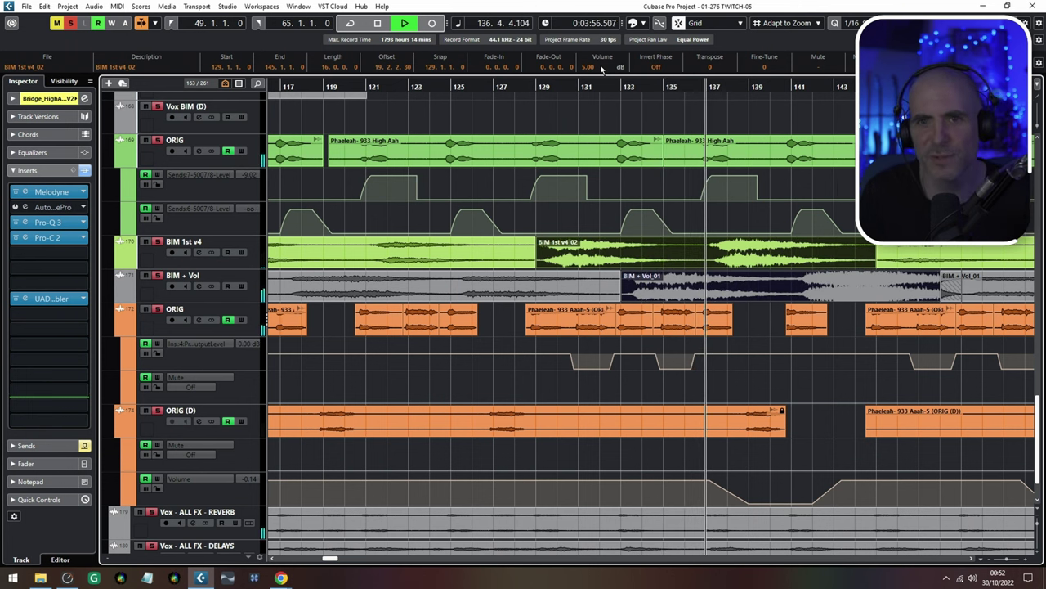
{"action": "scroll", "coordinate": [603, 68], "scroll_direction": "down", "scroll_amount": 11}
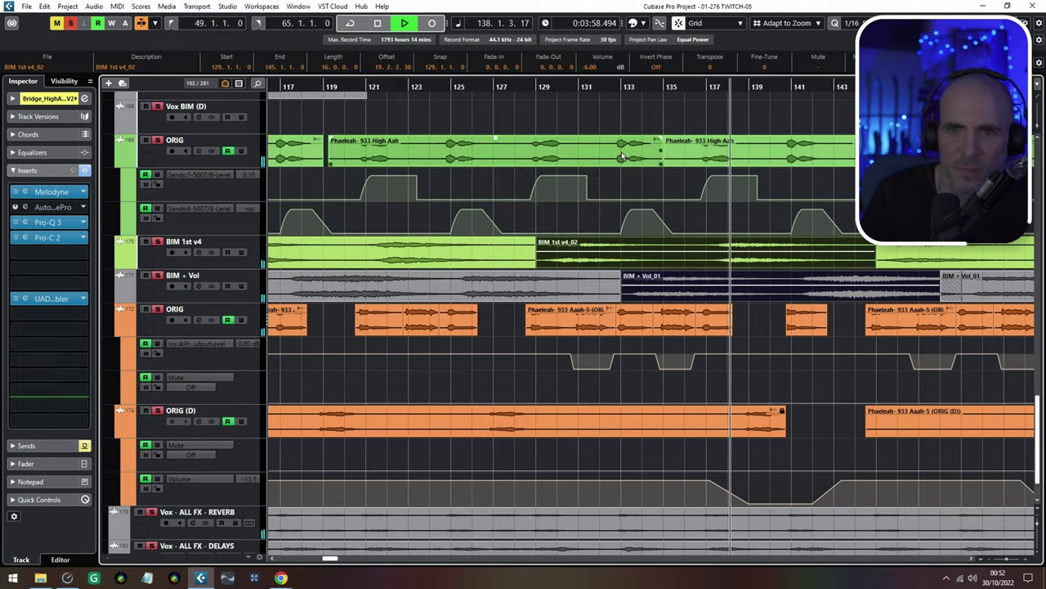
Add the BASS and INSTRUMENTS folders to the solo alongside the bridge vocals
{"action": "scroll", "coordinate": [629, 285], "scroll_direction": "down", "scroll_amount": 3, "text": "ctrl"}
{"action": "scroll", "coordinate": [659, 286], "scroll_direction": "down", "scroll_amount": 1}
{"action": "scroll", "coordinate": [659, 285], "scroll_direction": "up", "scroll_amount": 5}
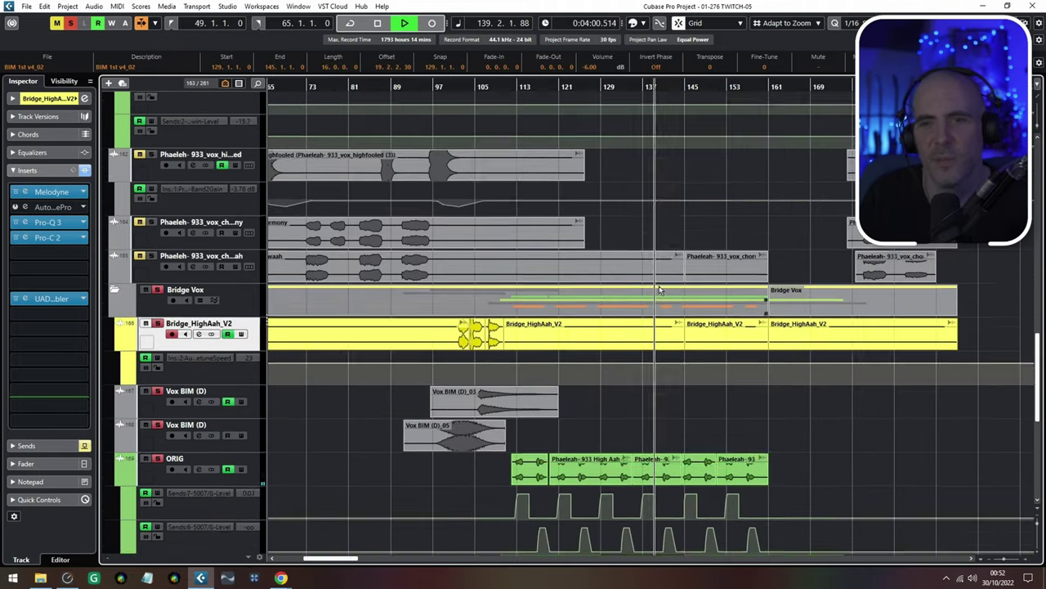
{"action": "scroll", "coordinate": [659, 285], "scroll_direction": "down", "scroll_amount": 3}
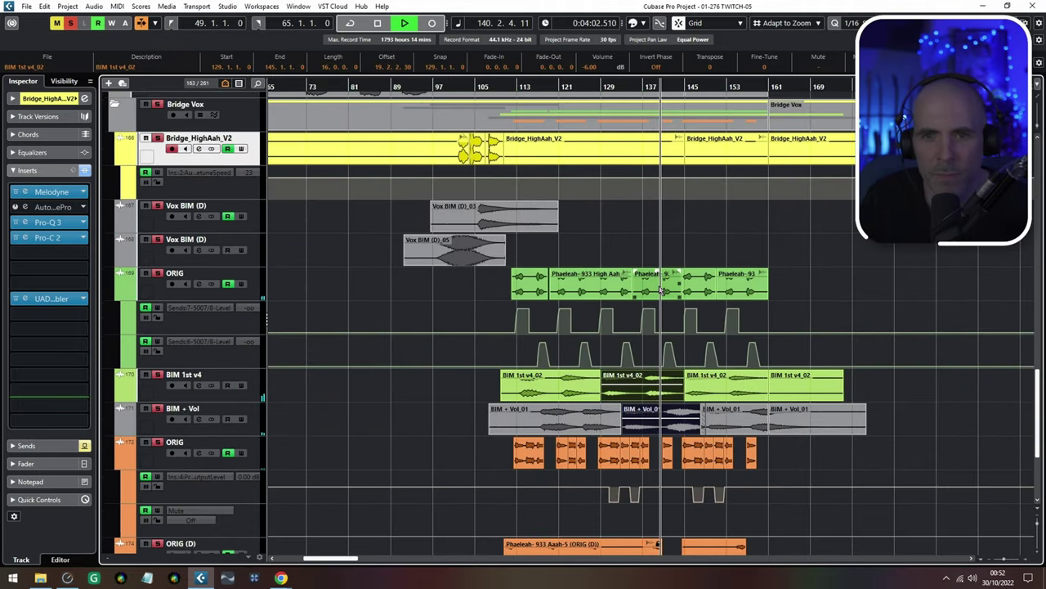
{"action": "scroll", "coordinate": [659, 290], "scroll_direction": "down", "scroll_amount": 3}
{"action": "left_click_drag", "start_coordinate": [660, 289], "coordinate": [501, 410]}
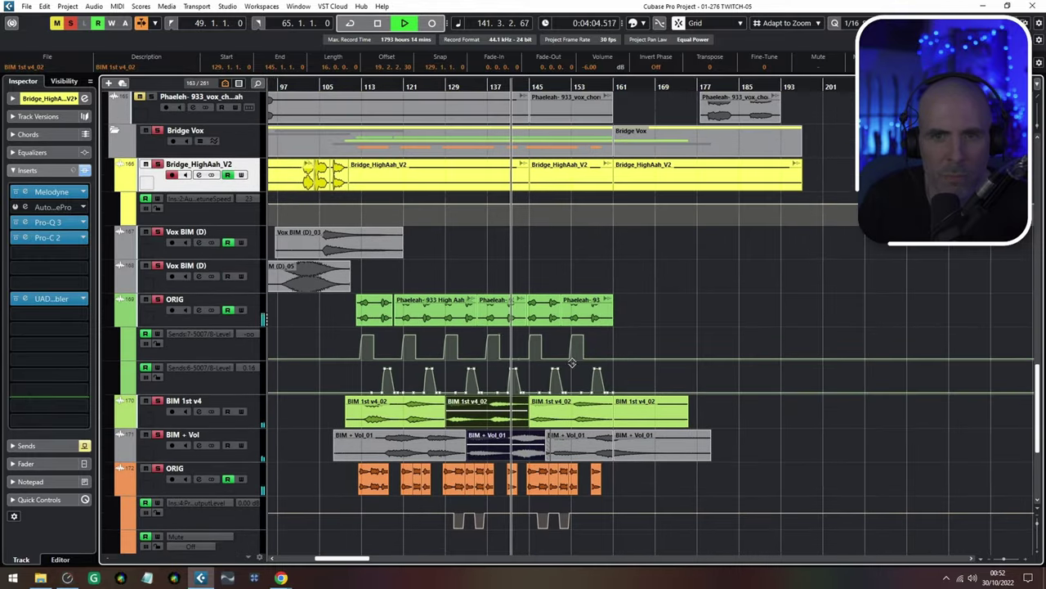
{"action": "scroll", "coordinate": [630, 287], "scroll_direction": "up", "scroll_amount": 10}
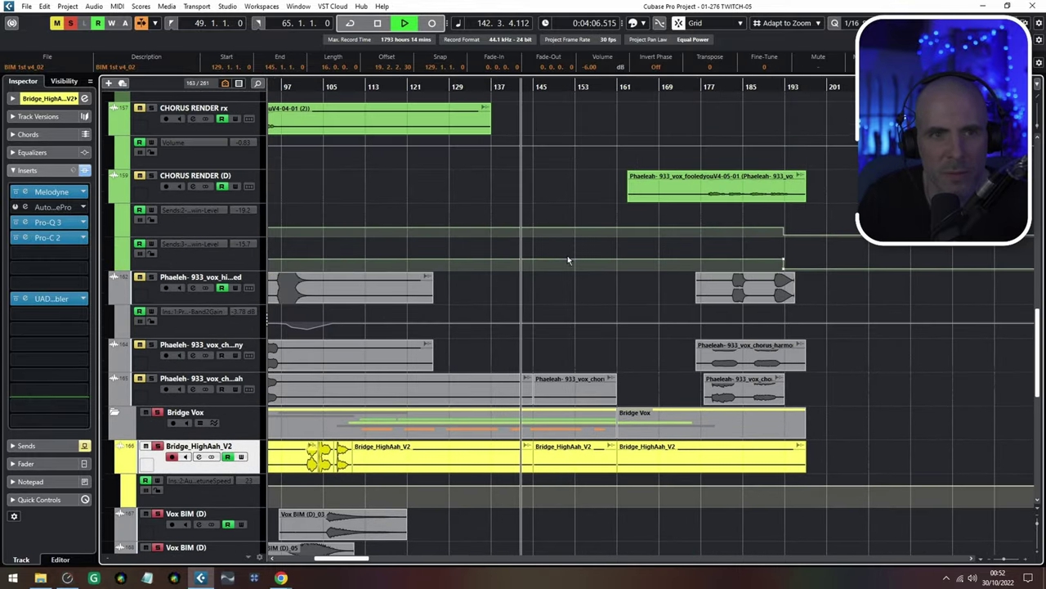
{"action": "scroll", "coordinate": [567, 248], "scroll_direction": "up", "scroll_amount": 5}
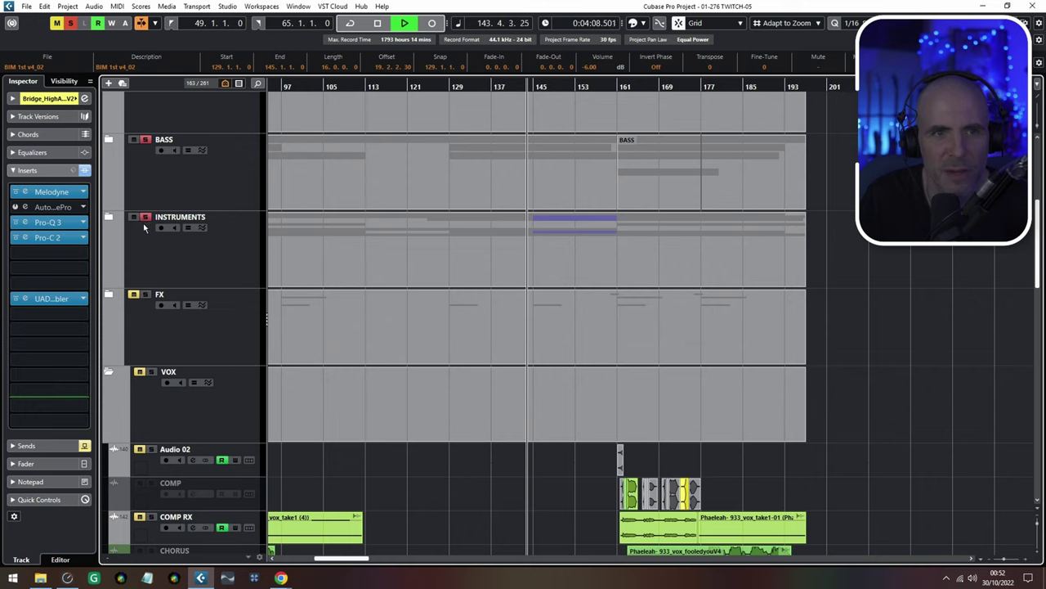
{"action": "scroll", "coordinate": [515, 319], "scroll_direction": "down", "scroll_amount": 15}
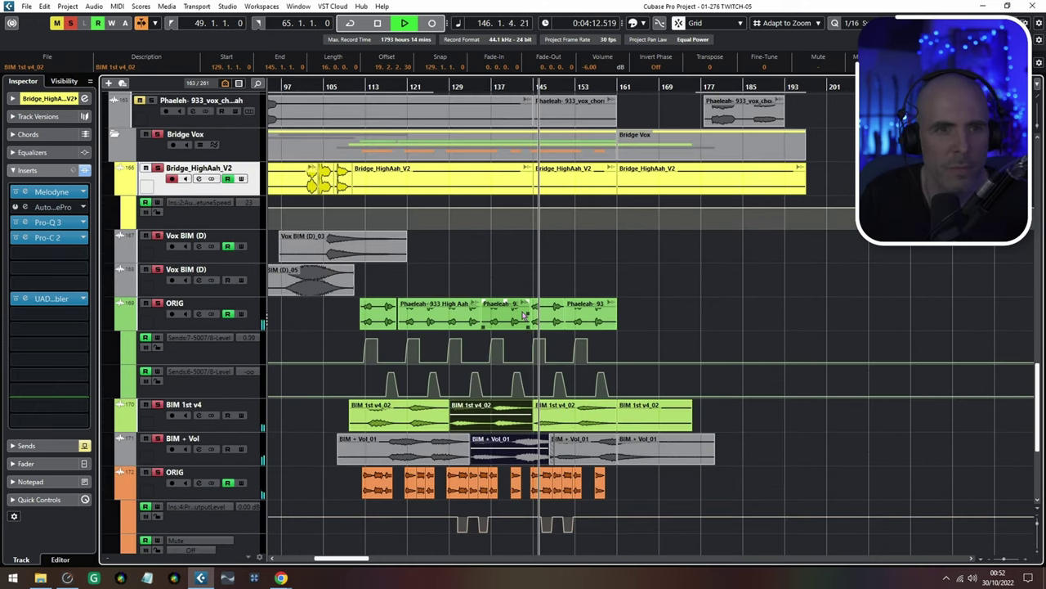
Follow the bridge vocals from bar 147 to 154 and examine the vocal tracks across the full length of the arrangement
{"action": "scroll", "coordinate": [524, 314], "scroll_direction": "down", "scroll_amount": 5}
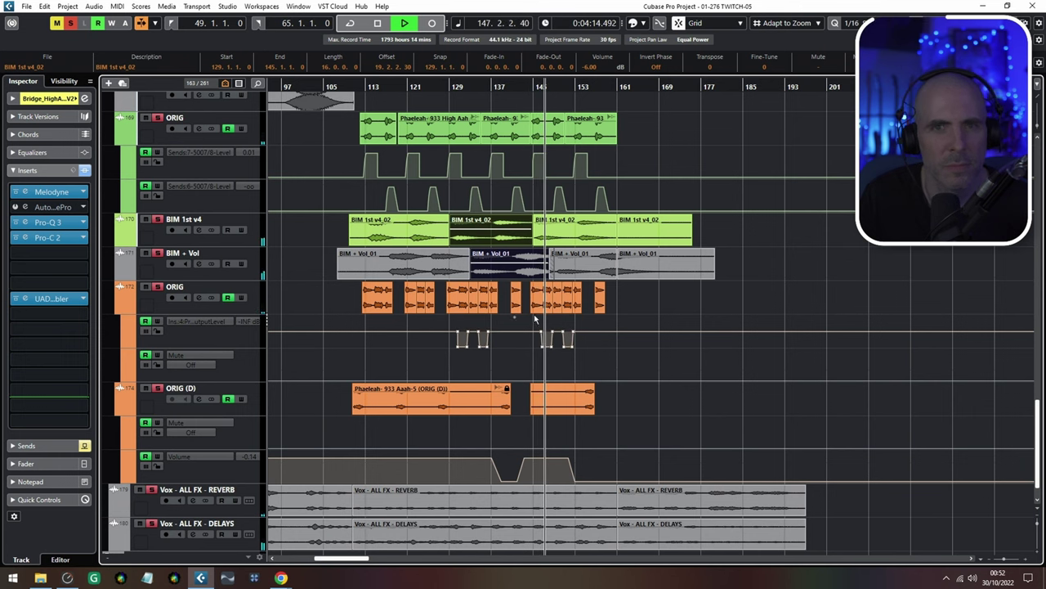
{"action": "left_click_drag", "start_coordinate": [534, 318], "coordinate": [468, 305]}
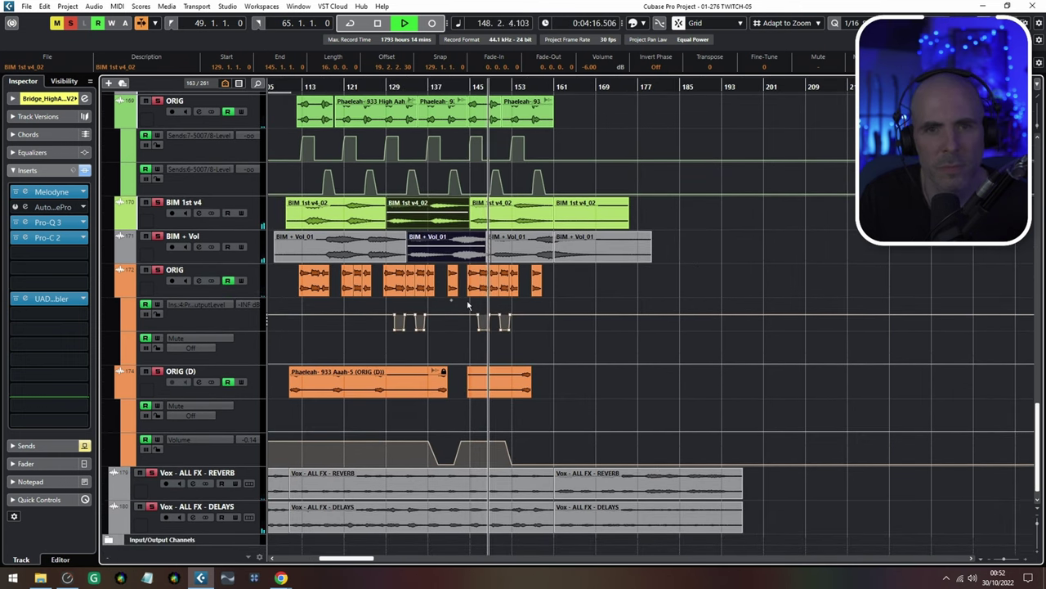
{"action": "scroll", "coordinate": [467, 304], "scroll_direction": "left", "scroll_amount": 5}
{"action": "scroll", "coordinate": [532, 343], "scroll_direction": "up", "scroll_amount": 2}
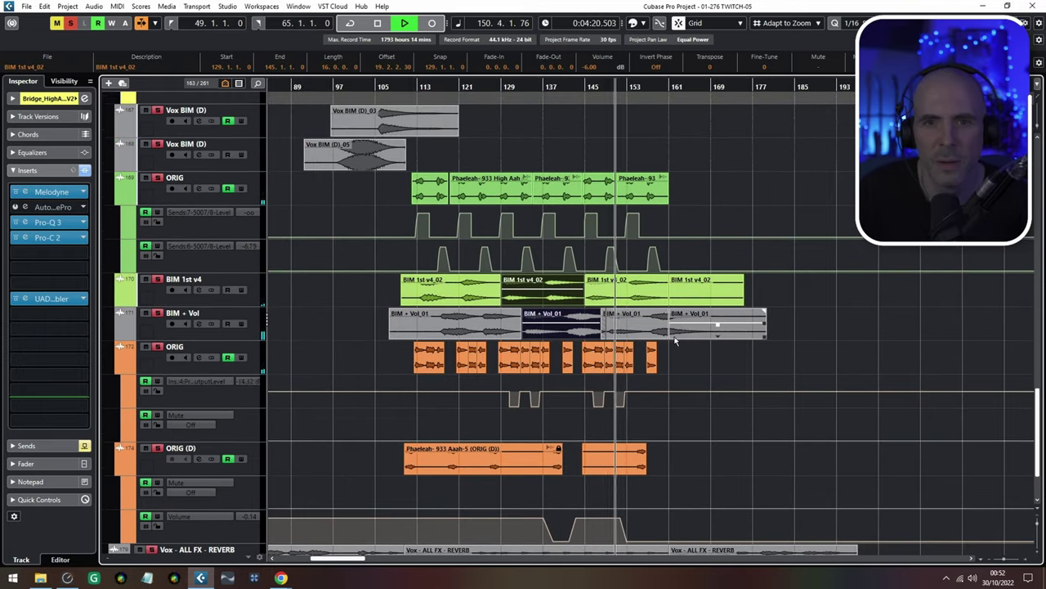
{"action": "key", "text": "shift+g"}
{"action": "key", "text": "g"}
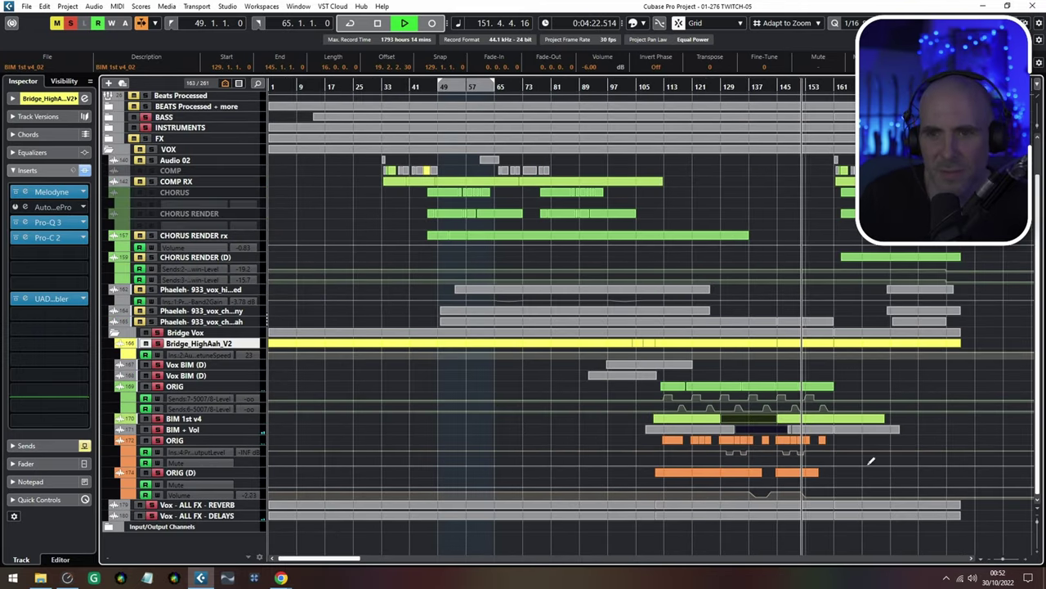
{"action": "key", "text": "shift+h"}
{"action": "key", "text": "shift+h"}
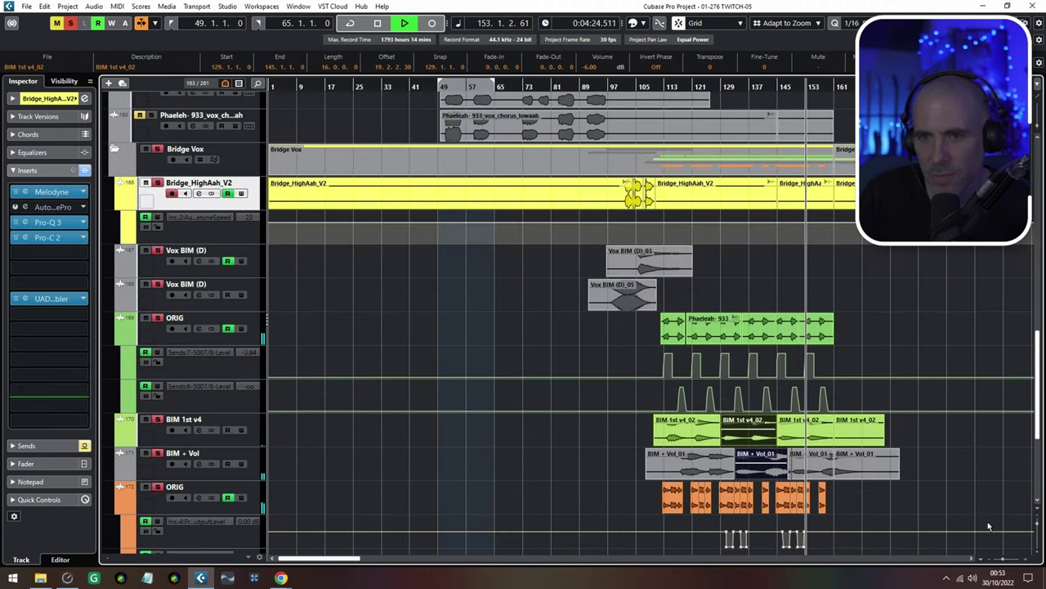
{"action": "scroll", "coordinate": [963, 458], "scroll_direction": "up", "scroll_amount": 5}
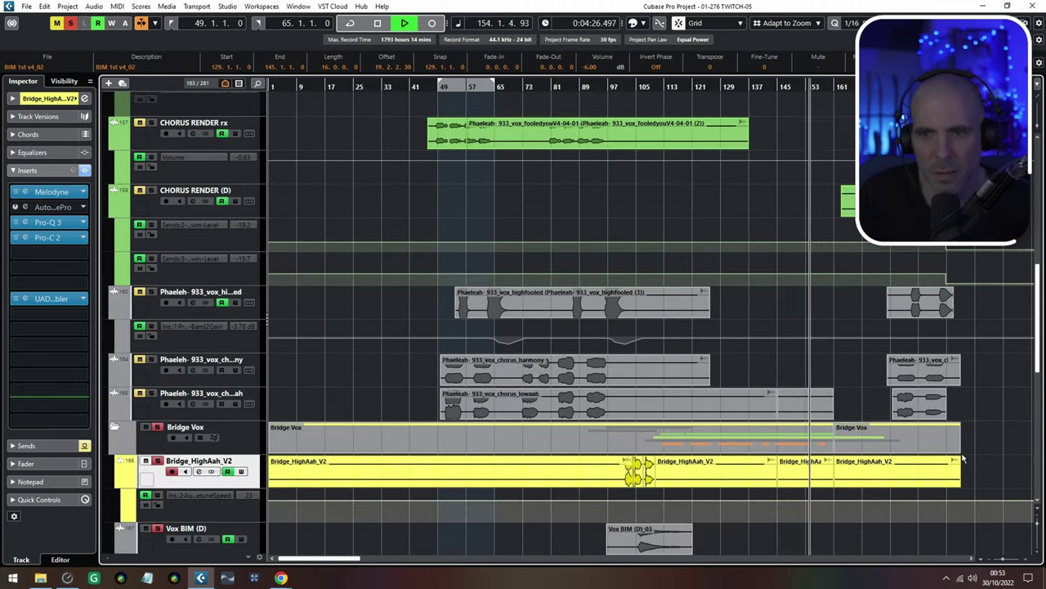
Add the VOX folder to the solo alongside BASS and INSTRUMENTS for the final section starting at bar 161
{"action": "scroll", "coordinate": [963, 459], "scroll_direction": "up", "scroll_amount": 6}
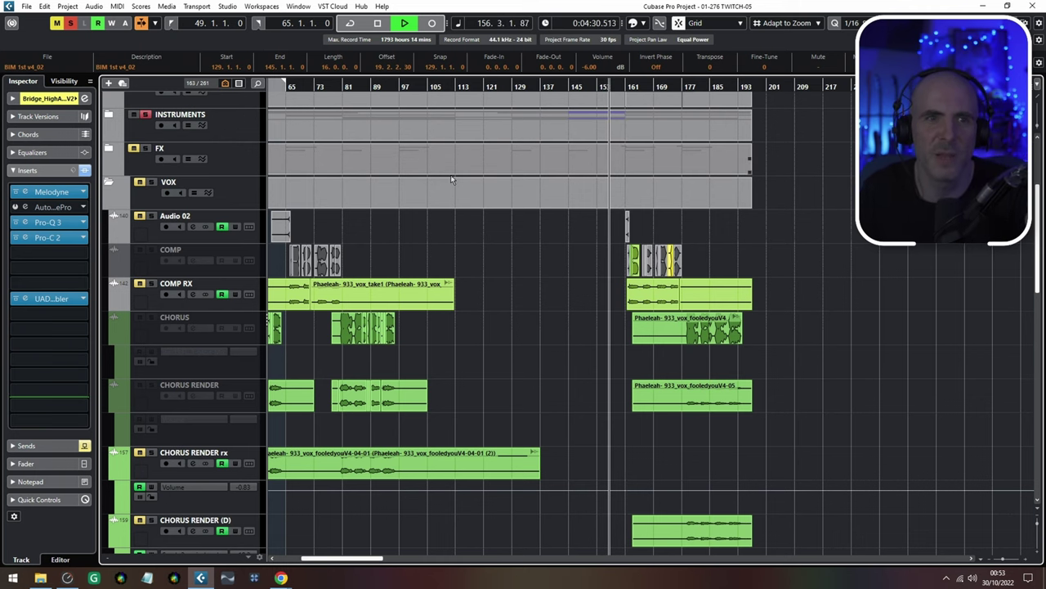
{"action": "scroll", "coordinate": [474, 204], "scroll_direction": "up", "scroll_amount": 2}
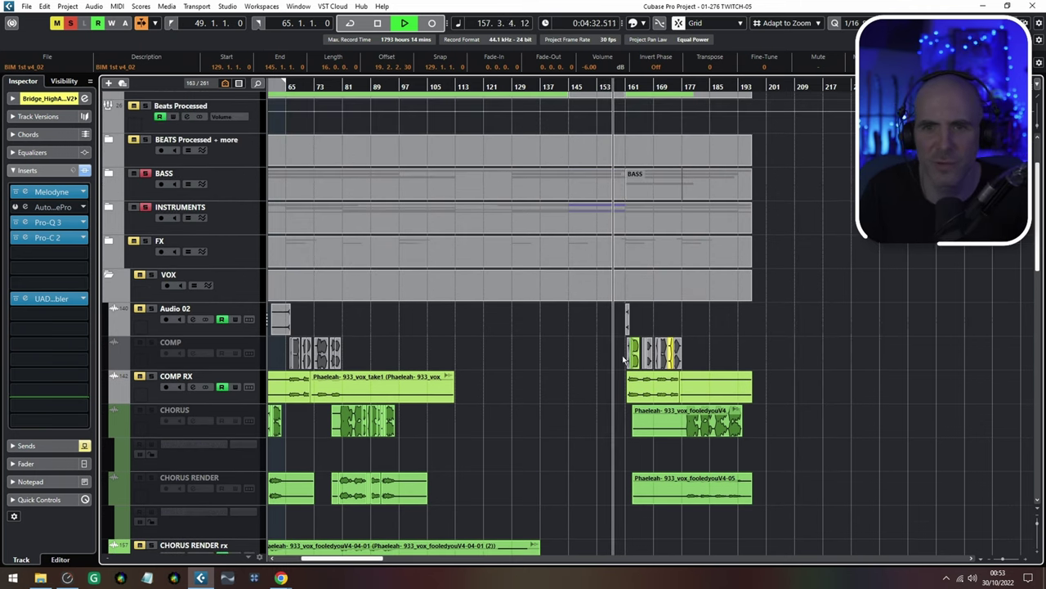
{"action": "left_click_drag", "start_coordinate": [581, 343], "coordinate": [608, 332]}
{"action": "scroll", "coordinate": [668, 394], "scroll_direction": "up", "scroll_amount": 2}
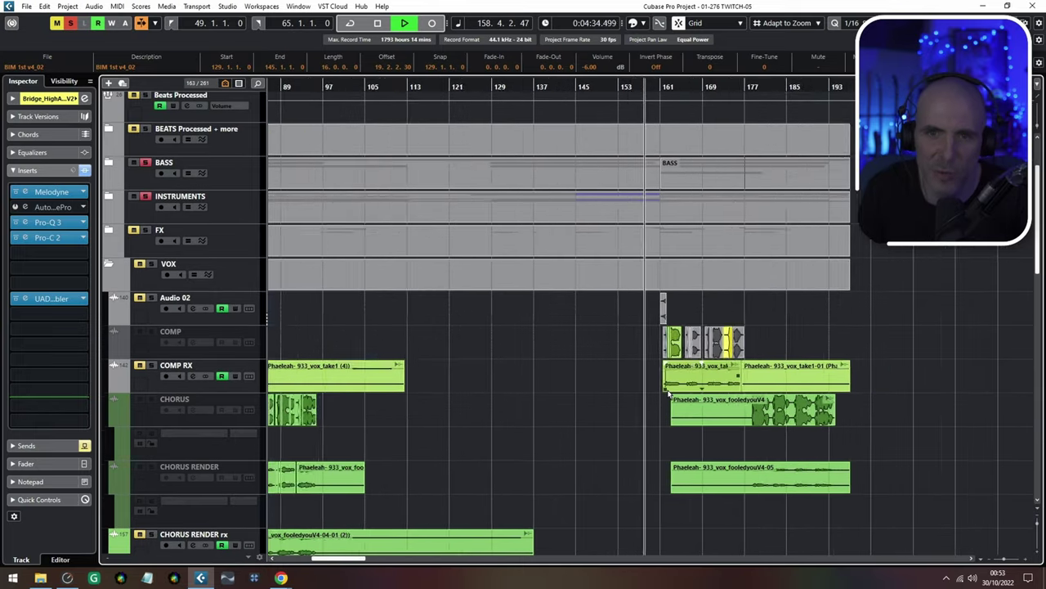
{"action": "scroll", "coordinate": [649, 467], "scroll_direction": "up", "scroll_amount": 4}
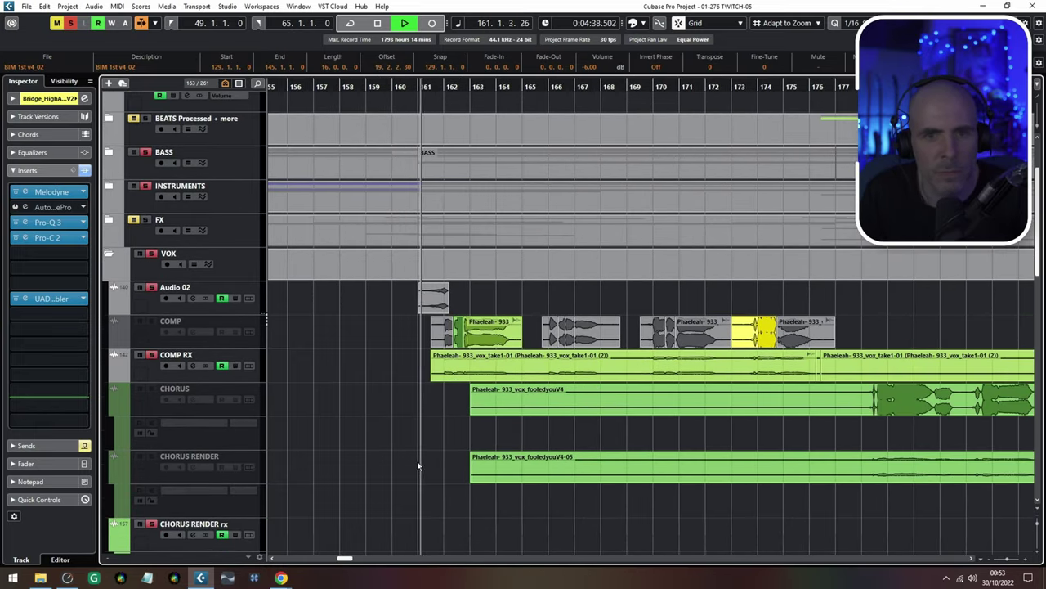
Examine the final verse vocal clips on COMP and COMP RX from bar 161 to 173 during playback
{"action": "scroll", "coordinate": [418, 466], "scroll_direction": "down", "scroll_amount": 5}
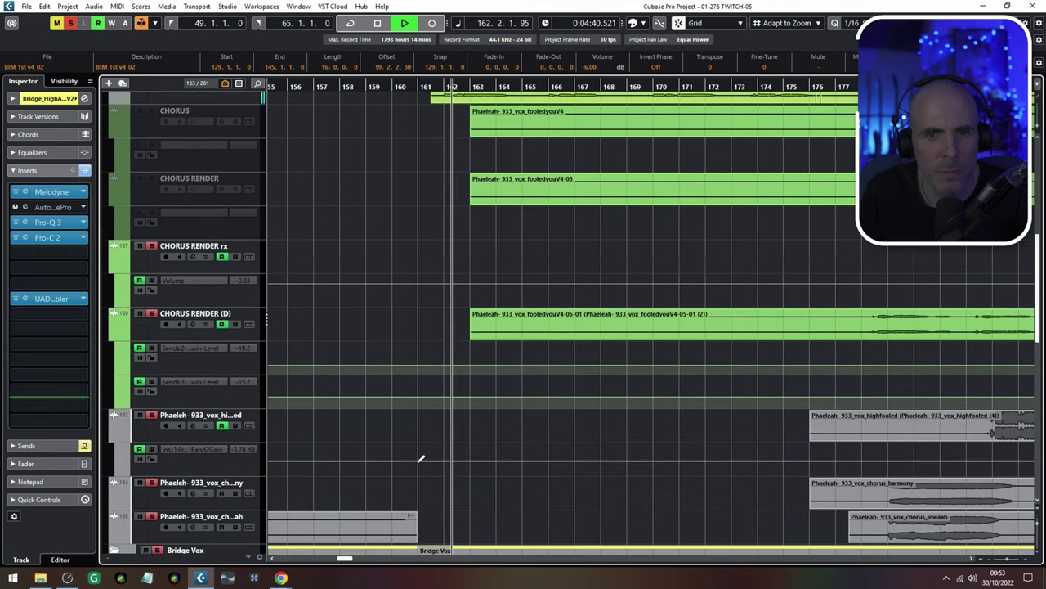
{"action": "scroll", "coordinate": [420, 460], "scroll_direction": "up", "scroll_amount": 5}
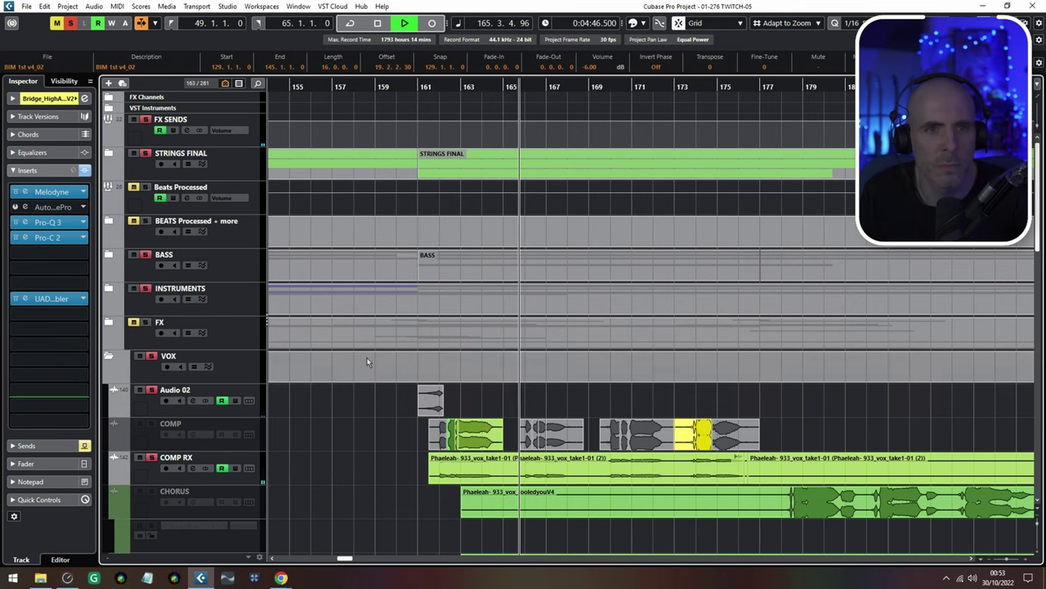
{"action": "scroll", "coordinate": [353, 267], "scroll_direction": "down", "scroll_amount": 2}
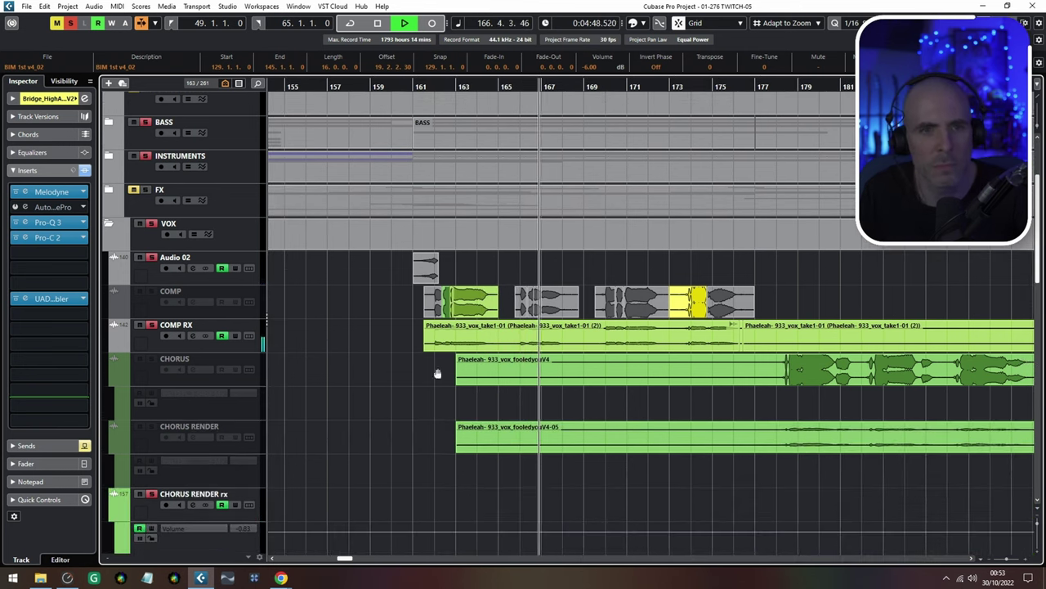
{"action": "scroll", "coordinate": [437, 374], "scroll_direction": "down", "scroll_amount": 3}
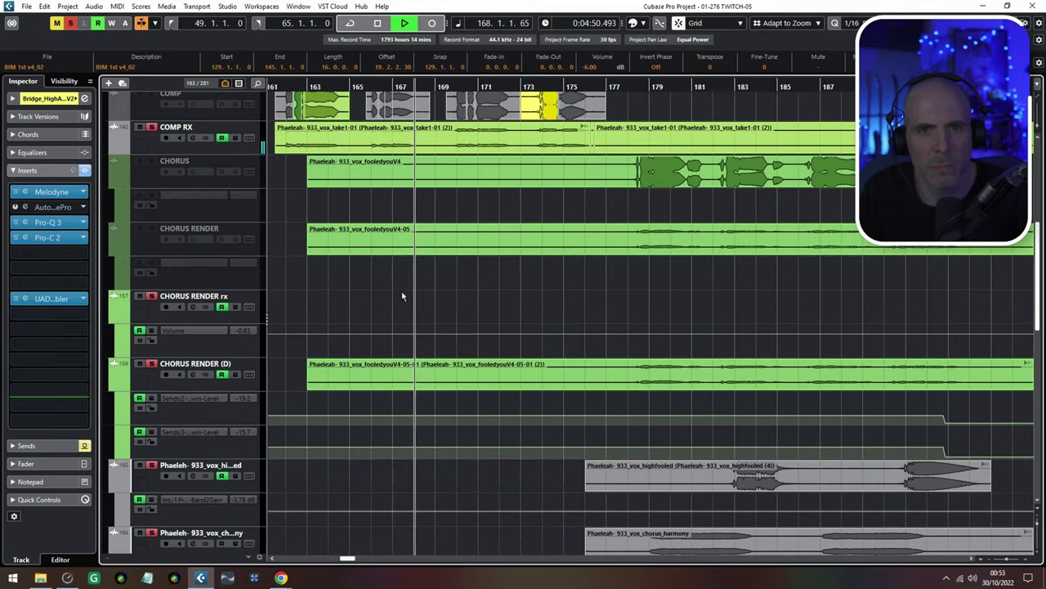
{"action": "scroll", "coordinate": [458, 330], "scroll_direction": "up", "scroll_amount": 2}
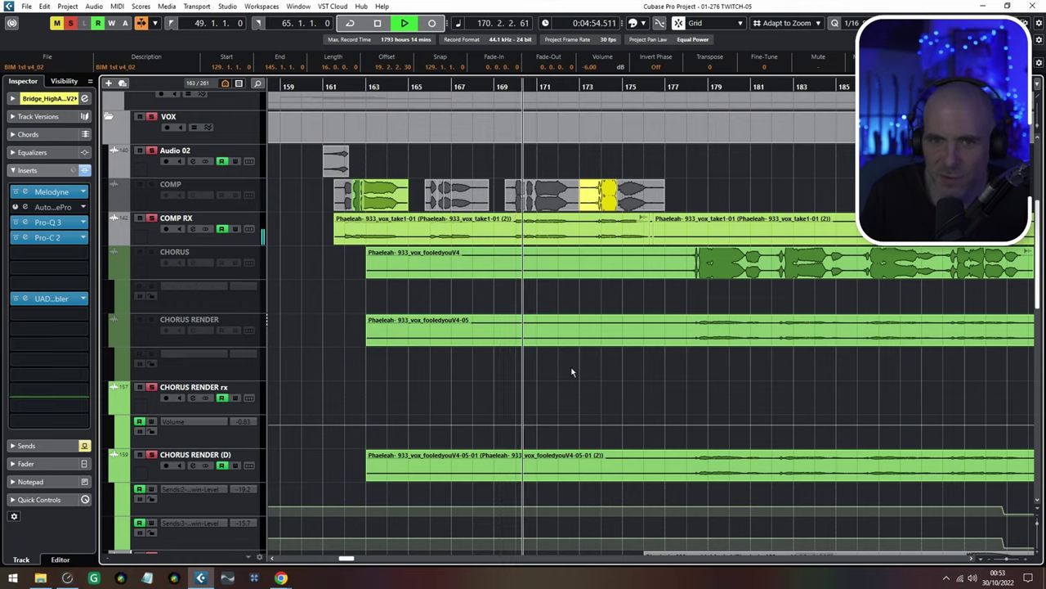
{"action": "left_click_drag", "start_coordinate": [571, 372], "coordinate": [490, 360]}
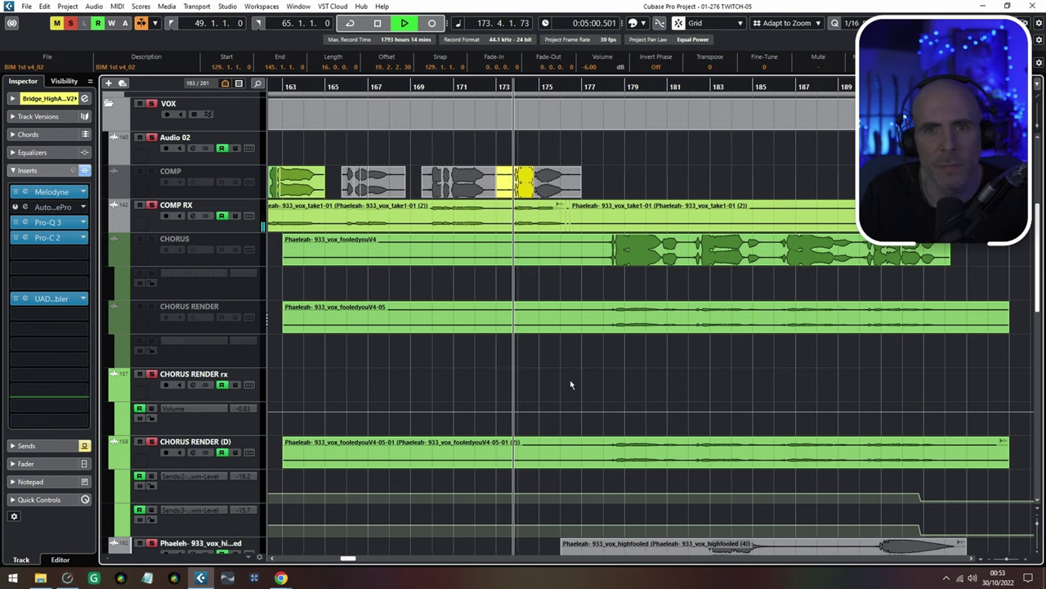
Follow the final chorus from bar 173 to 186, examining the CHORUS RENDER (D) clip and its send automation
{"action": "scroll", "coordinate": [556, 383], "scroll_direction": "right", "scroll_amount": 3}
{"action": "scroll", "coordinate": [556, 384], "scroll_direction": "down", "scroll_amount": 1}
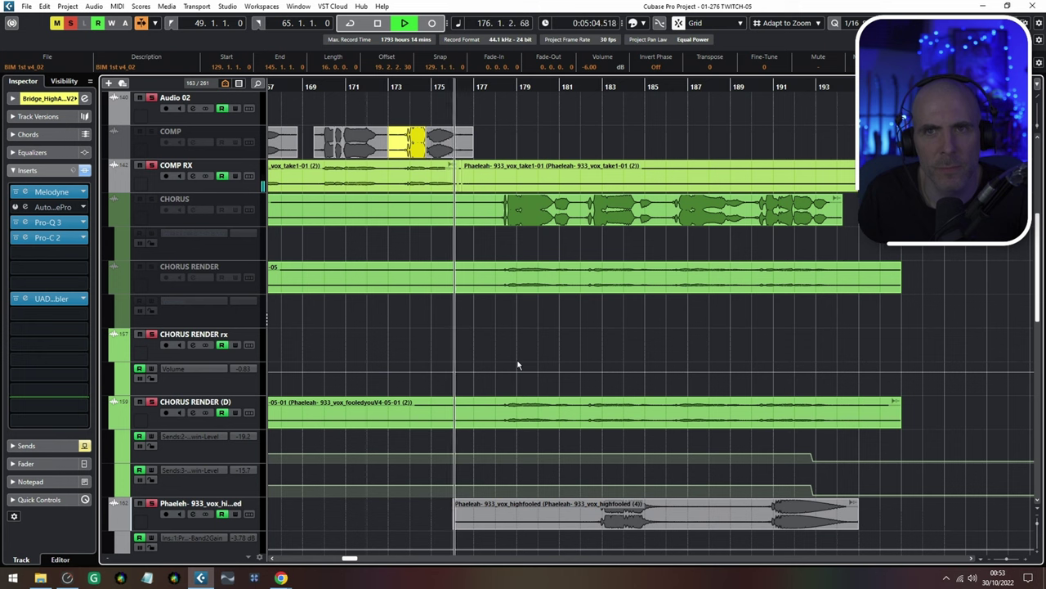
{"action": "scroll", "coordinate": [467, 358], "scroll_direction": "right", "scroll_amount": 2}
{"action": "scroll", "coordinate": [467, 358], "scroll_direction": "up", "scroll_amount": 1}
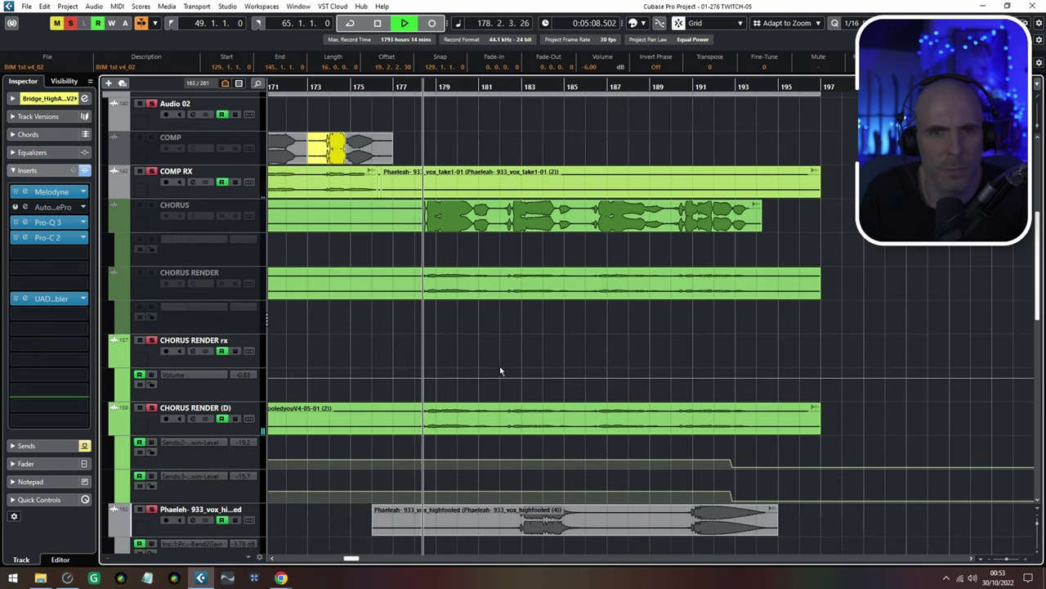
{"action": "scroll", "coordinate": [576, 364], "scroll_direction": "left", "scroll_amount": 3}
{"action": "scroll", "coordinate": [574, 353], "scroll_direction": "down", "scroll_amount": 1}
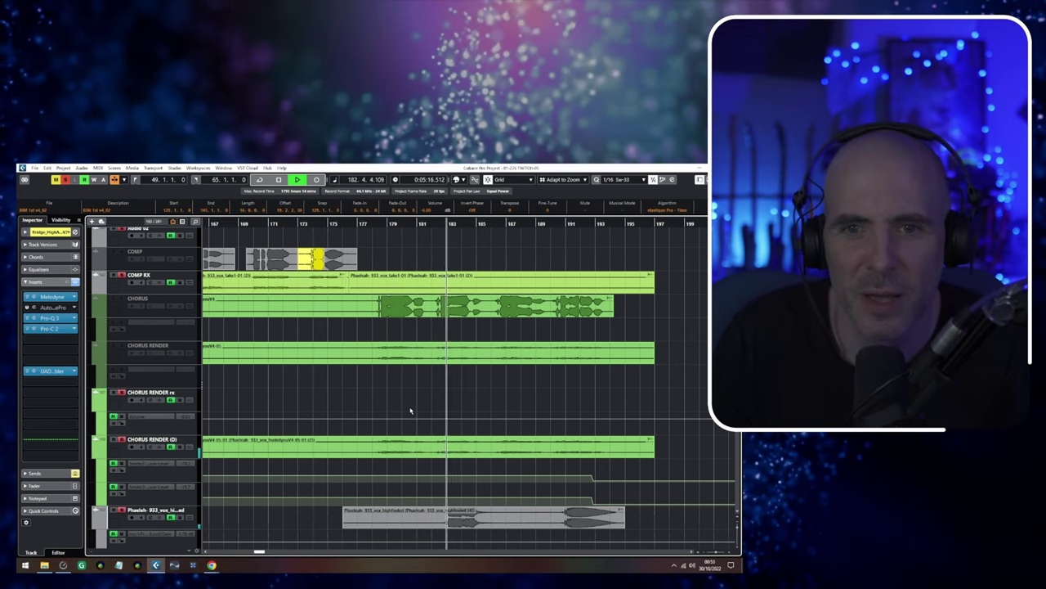
{"action": "scroll", "coordinate": [410, 410], "scroll_direction": "down", "scroll_amount": 4}
{"action": "left_click_drag", "start_coordinate": [411, 411], "coordinate": [526, 409]}
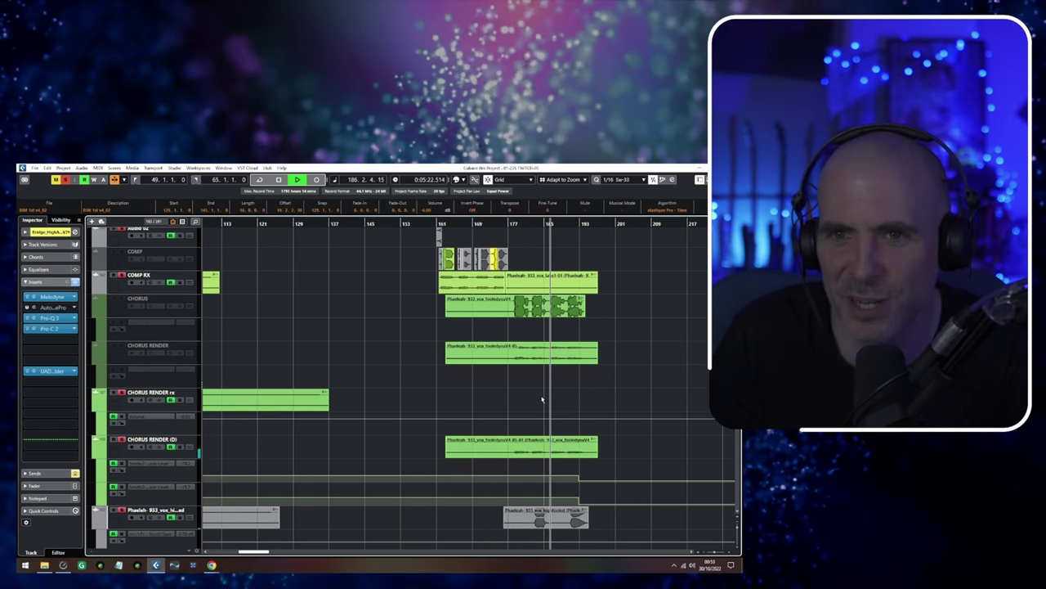
Examine the high, harmony and low backing vocals through the end of the final chorus and view the whole arrangement
{"action": "scroll", "coordinate": [542, 399], "scroll_direction": "down", "scroll_amount": 5}
{"action": "scroll", "coordinate": [542, 394], "scroll_direction": "down", "scroll_amount": 1}
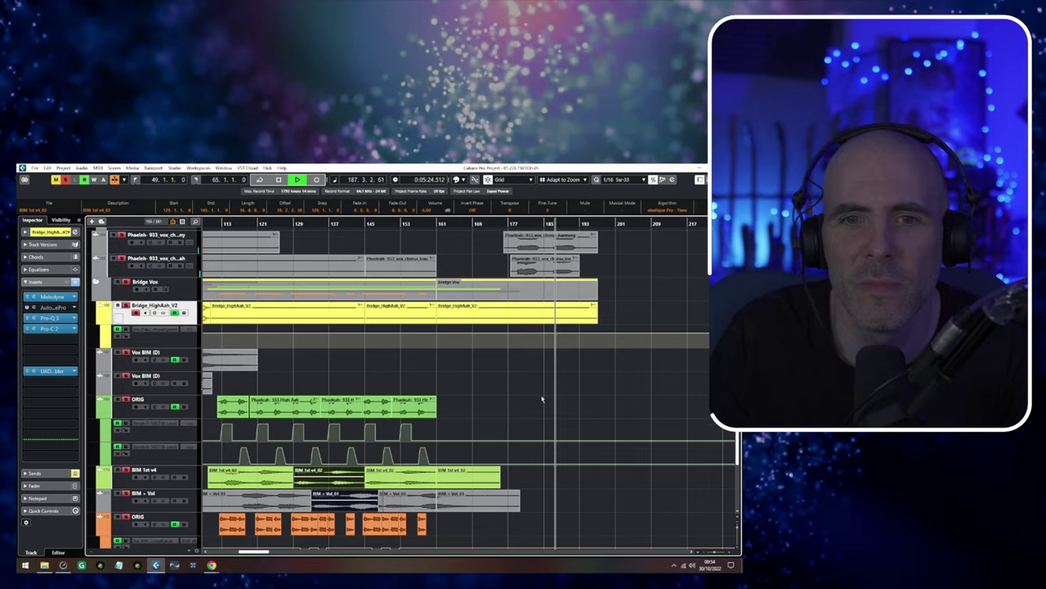
{"action": "scroll", "coordinate": [542, 396], "scroll_direction": "up", "scroll_amount": 4}
{"action": "scroll", "coordinate": [542, 398], "scroll_direction": "up", "scroll_amount": 3}
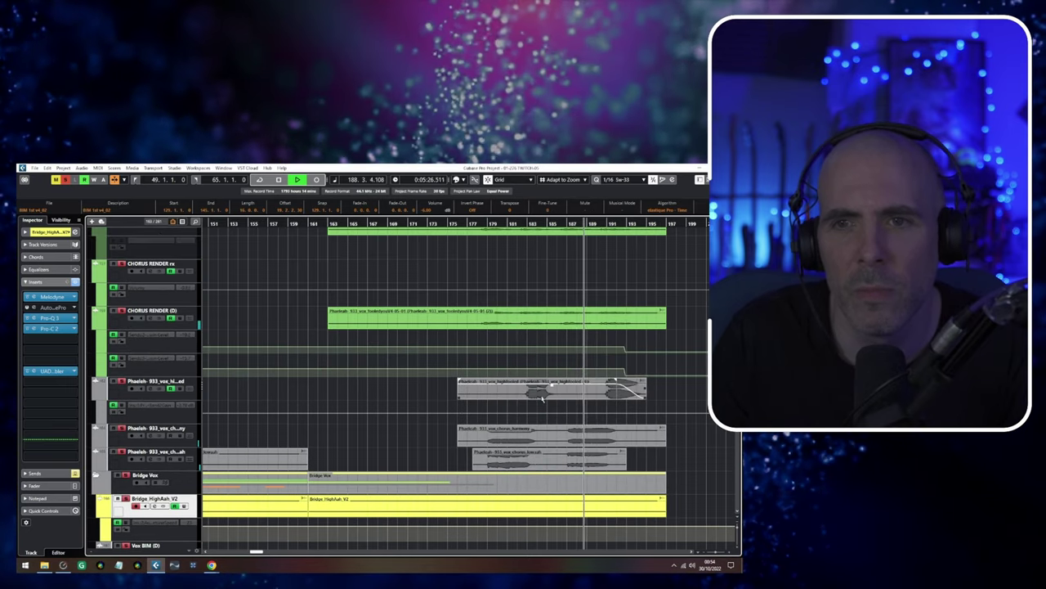
{"action": "left_click_drag", "start_coordinate": [542, 397], "coordinate": [463, 476]}
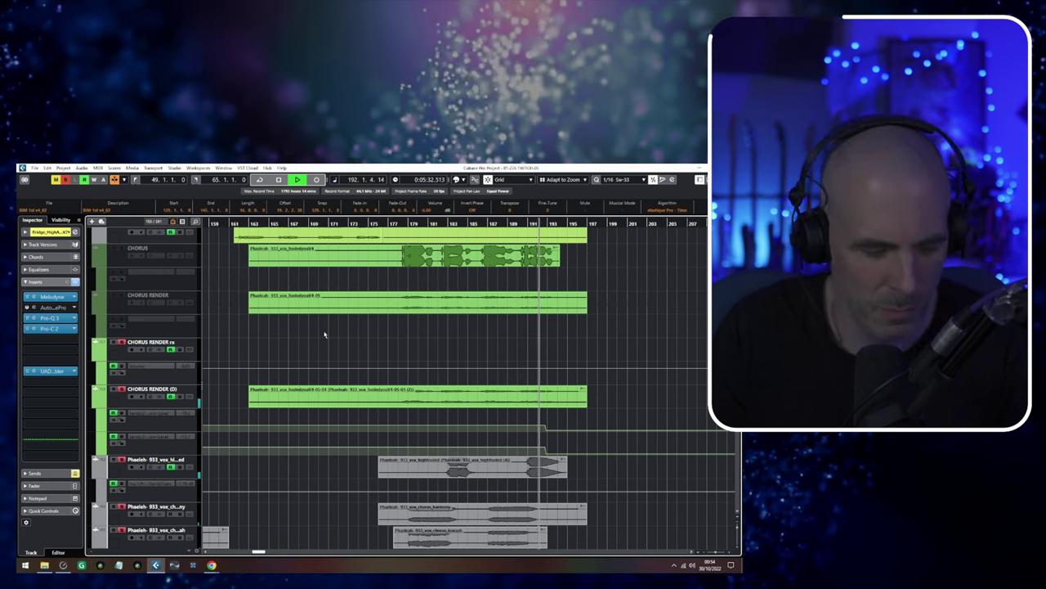
{"action": "key", "text": "shift+f"}
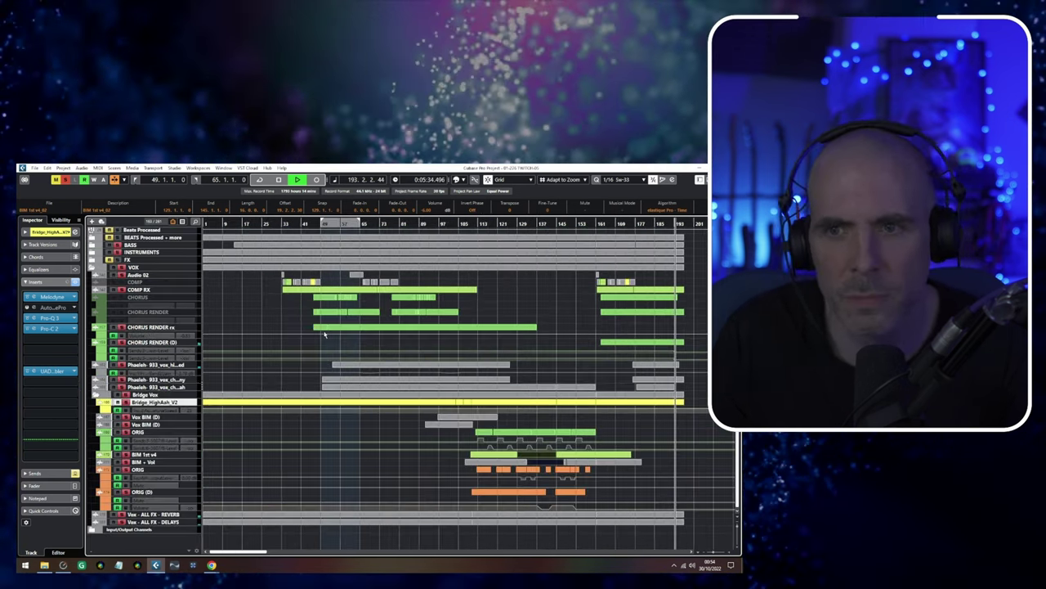